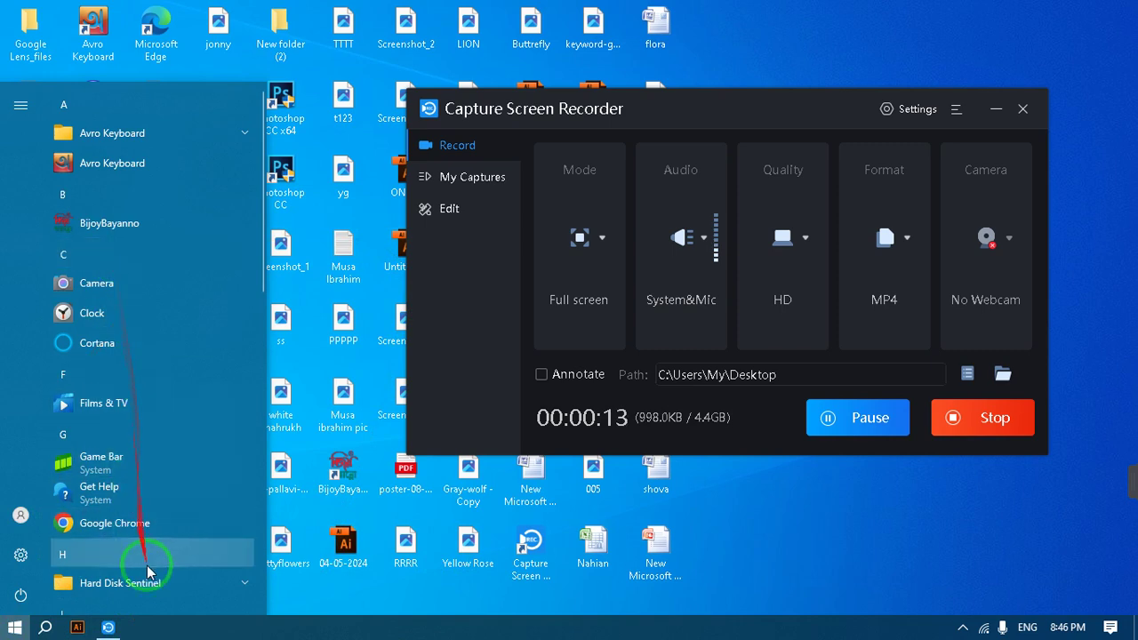
# Search Windows for "pho" and launch Photoshop CC.
pyautogui.click(45, 628)
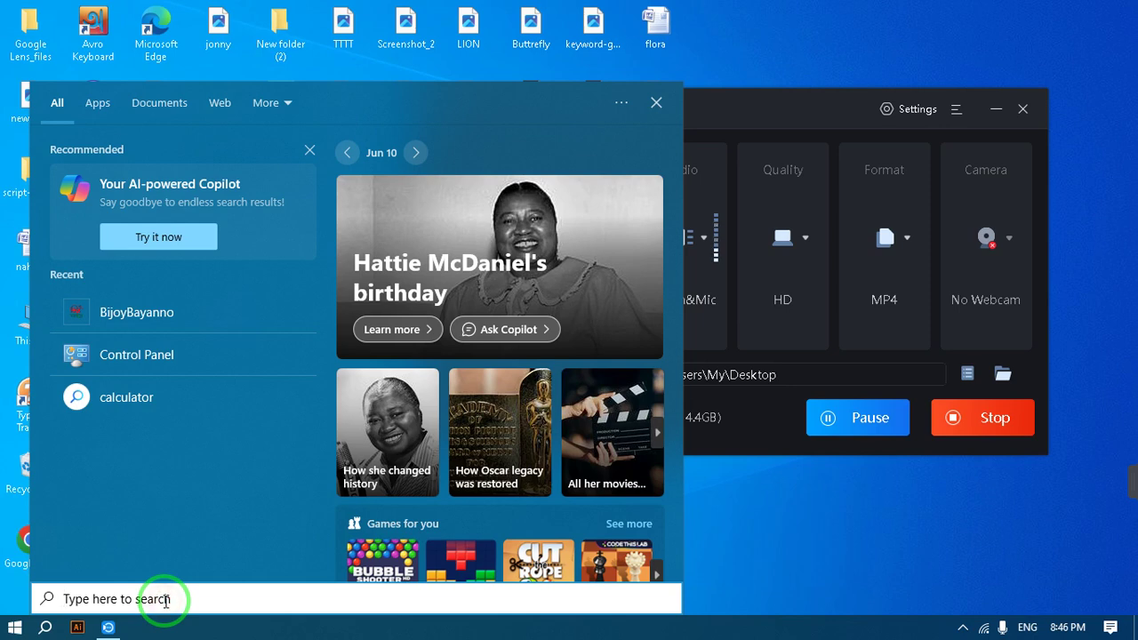
pyautogui.write('pho')
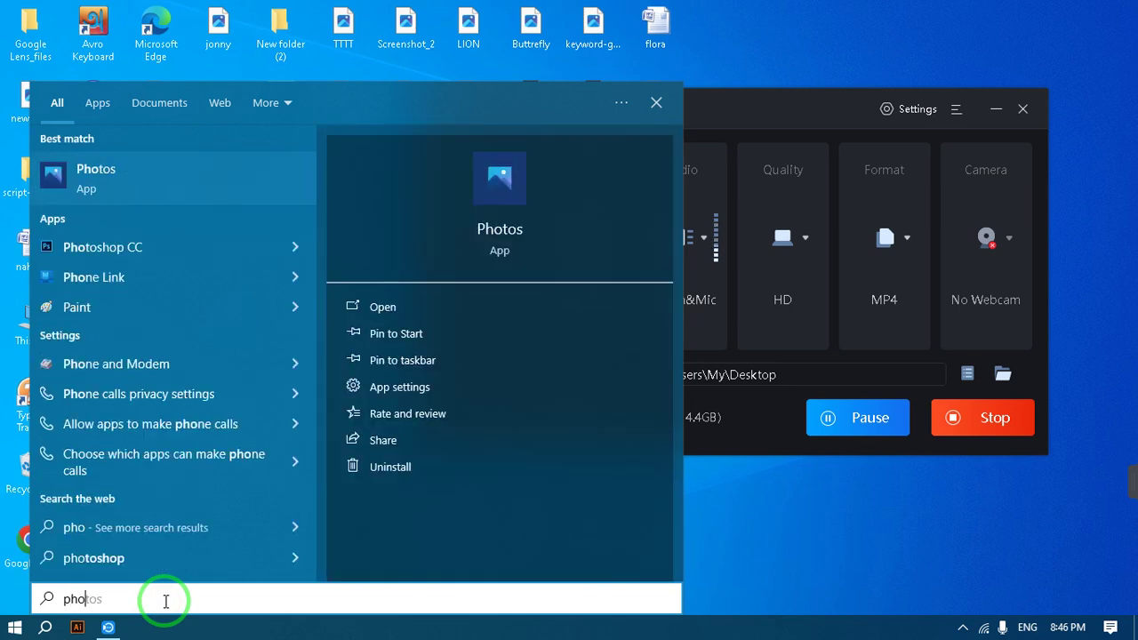
pyautogui.click(140, 253)
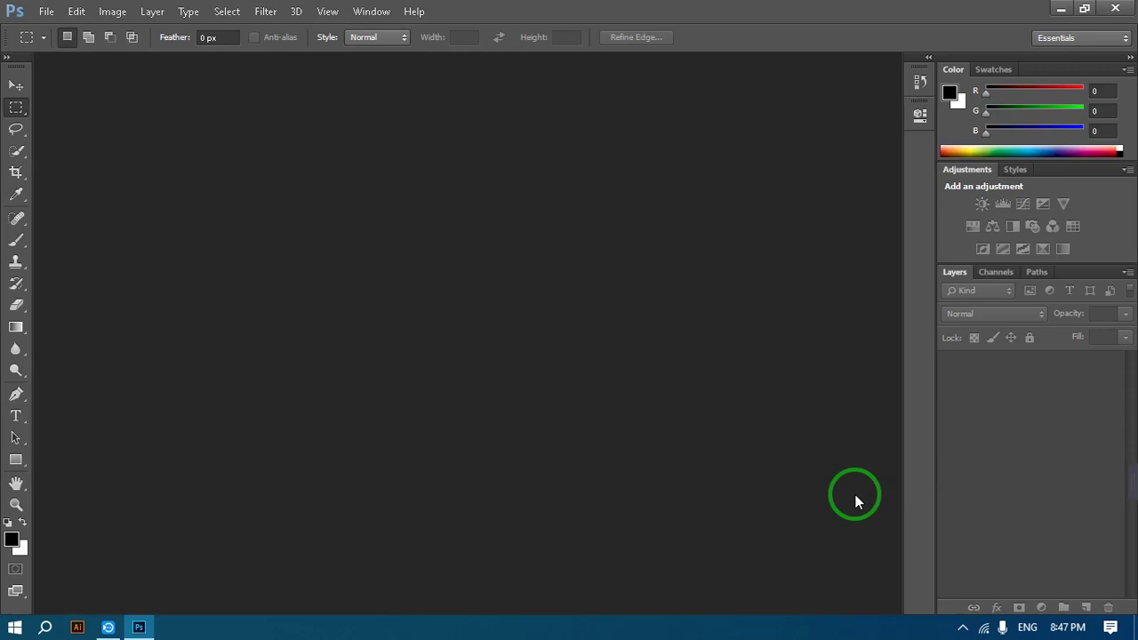
# Create a new 7 × 5 inch RGB document with a white background and a resolution of 300 pixels/inch.
pyautogui.click(46, 10)
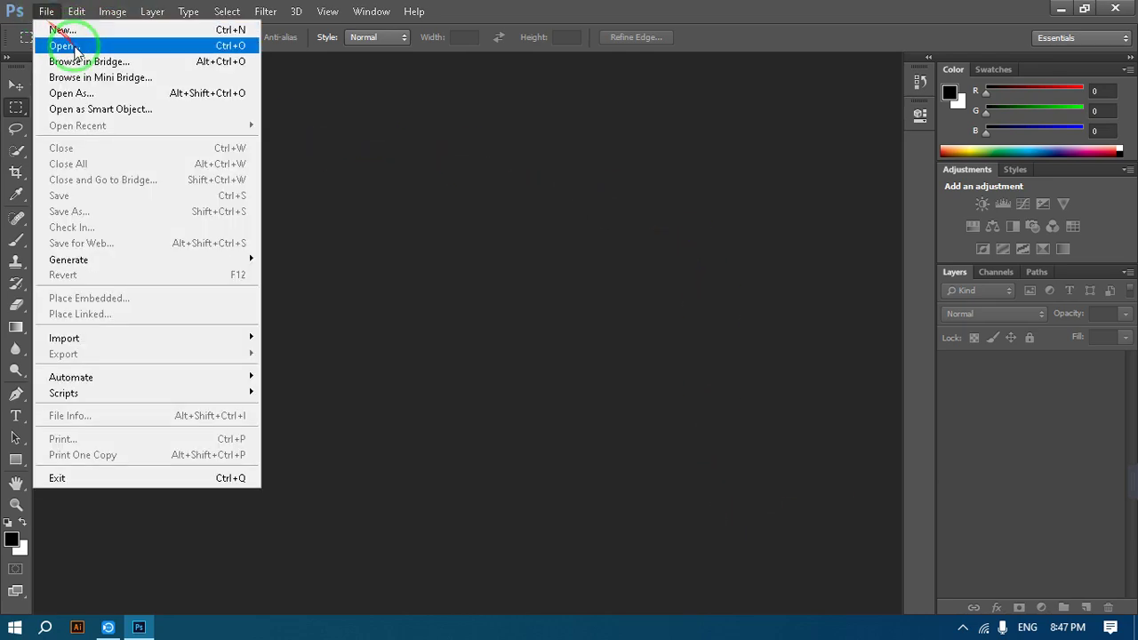
pyautogui.click(62, 30)
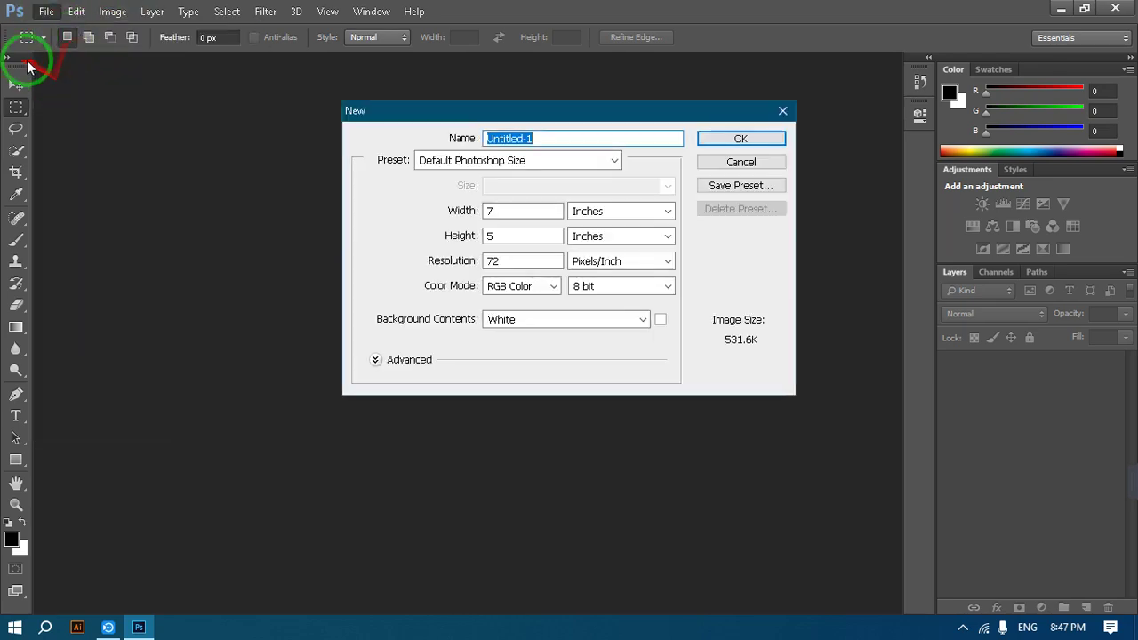
pyautogui.doubleClick(513, 261)
pyautogui.press('BackSpace')
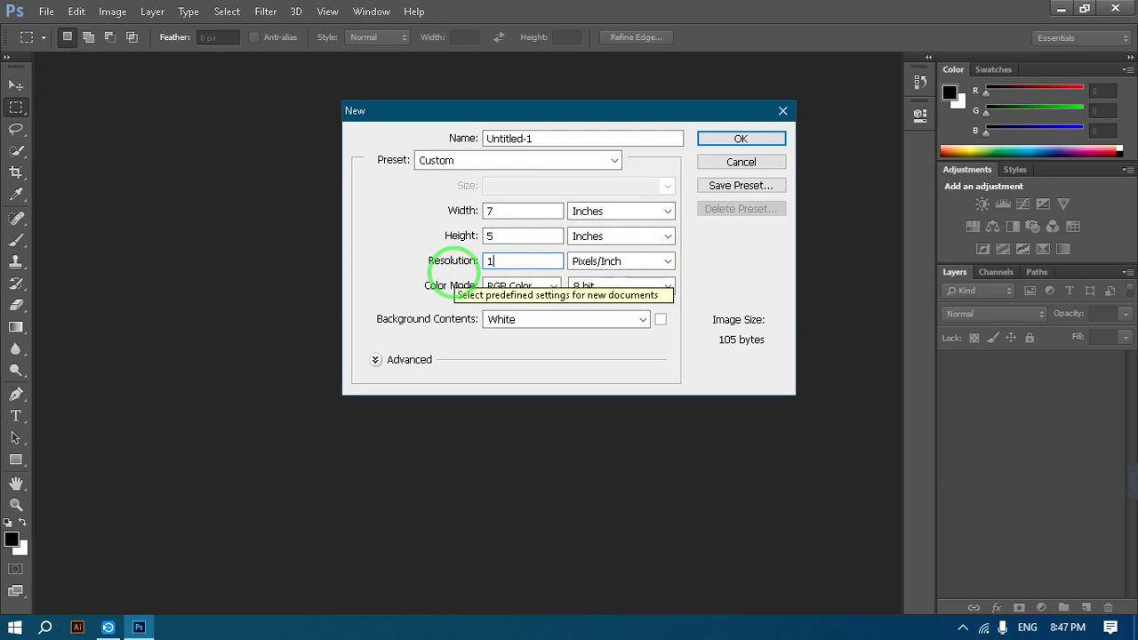
pyautogui.write('30')
pyautogui.press('Escape')
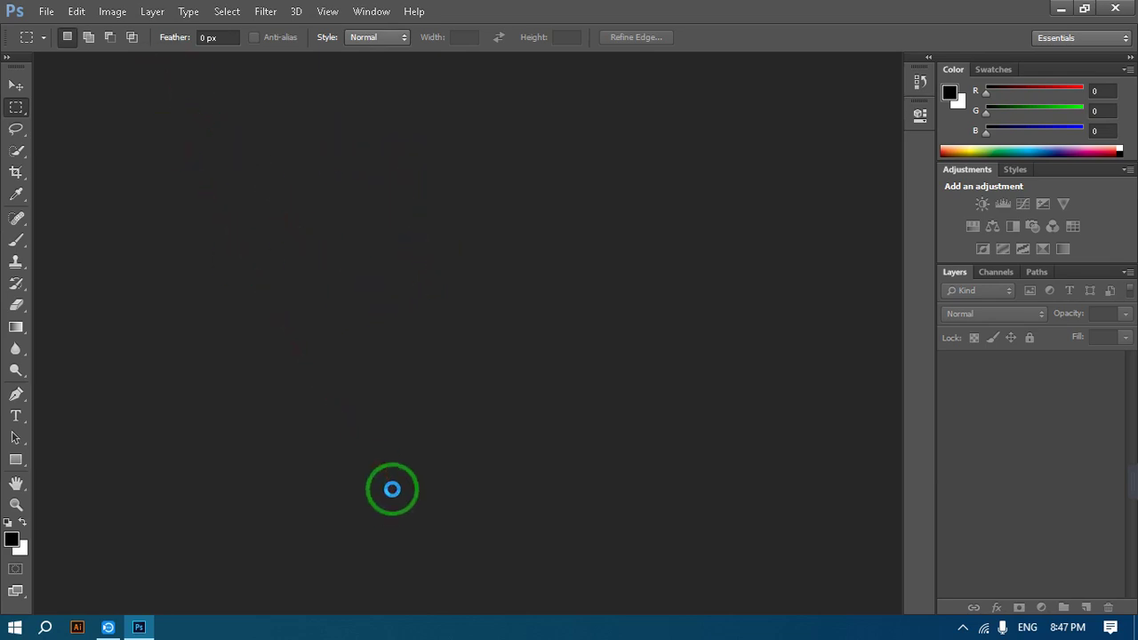
pyautogui.click(108, 626)
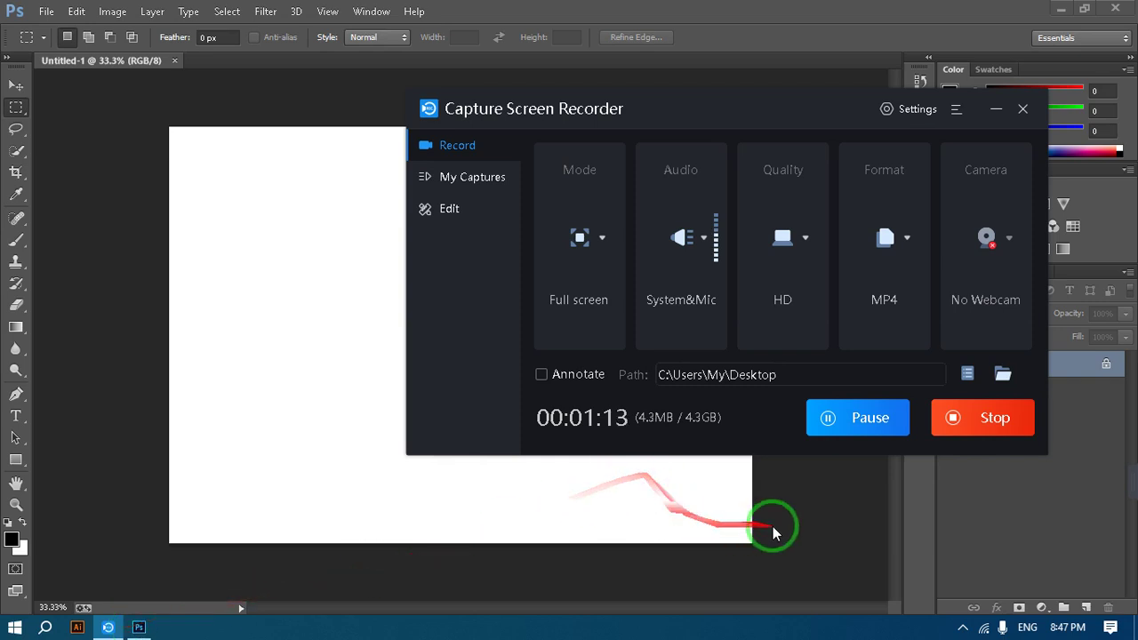
pyautogui.click(996, 108)
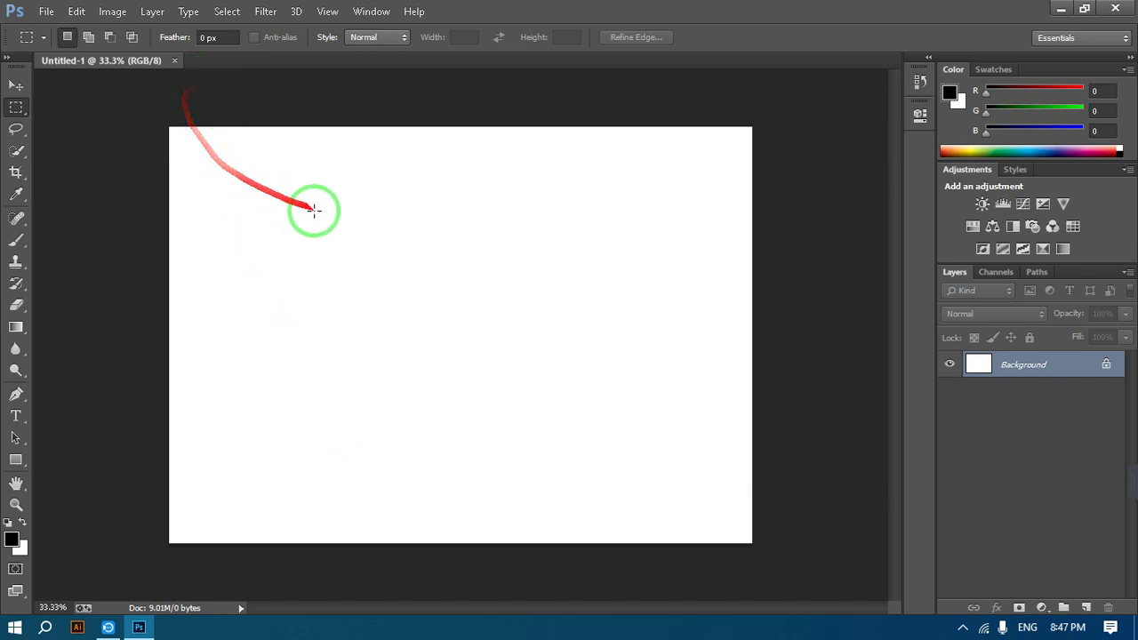
# Switch to Chrome by opening the 222 file from the desktop, and add a new browser tab.
pyautogui.click(140, 626)
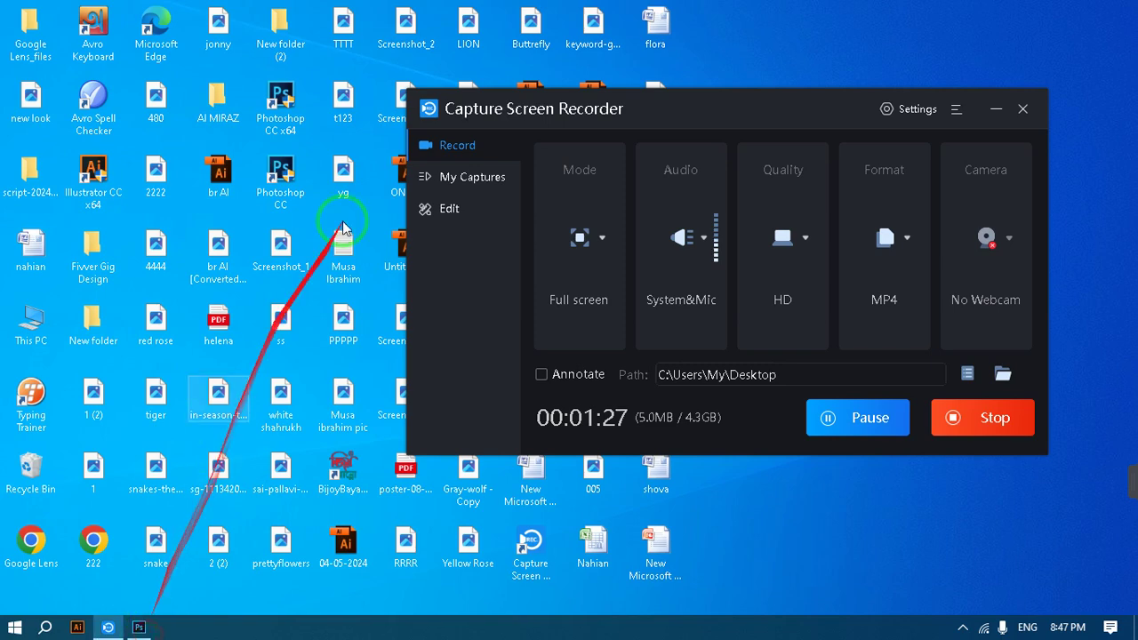
pyautogui.doubleClick(95, 544)
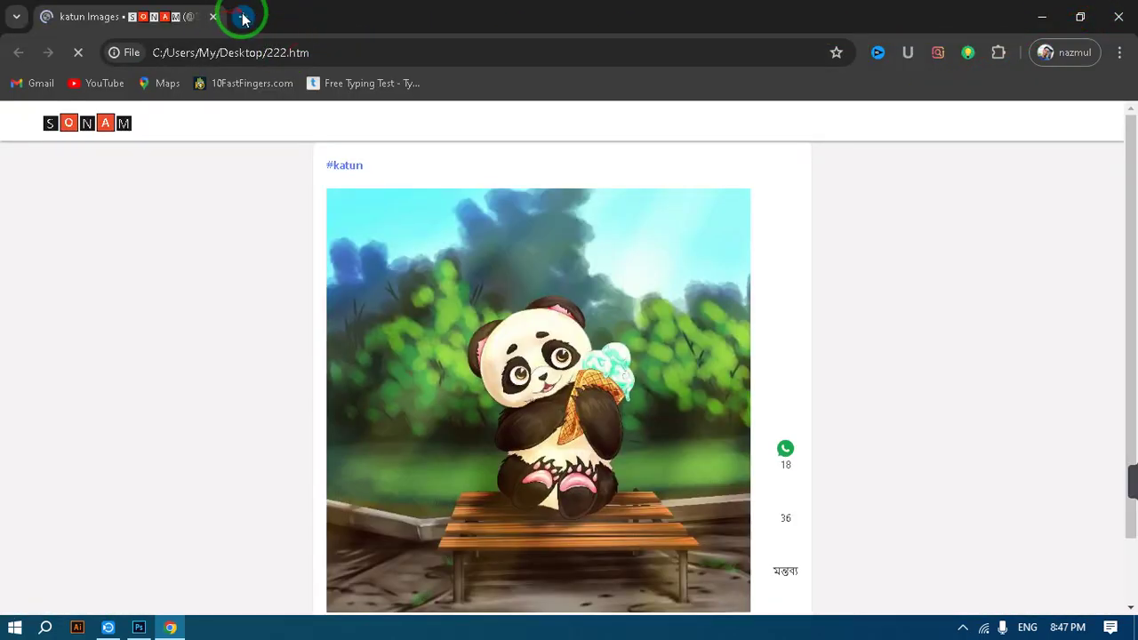
pyautogui.click(242, 16)
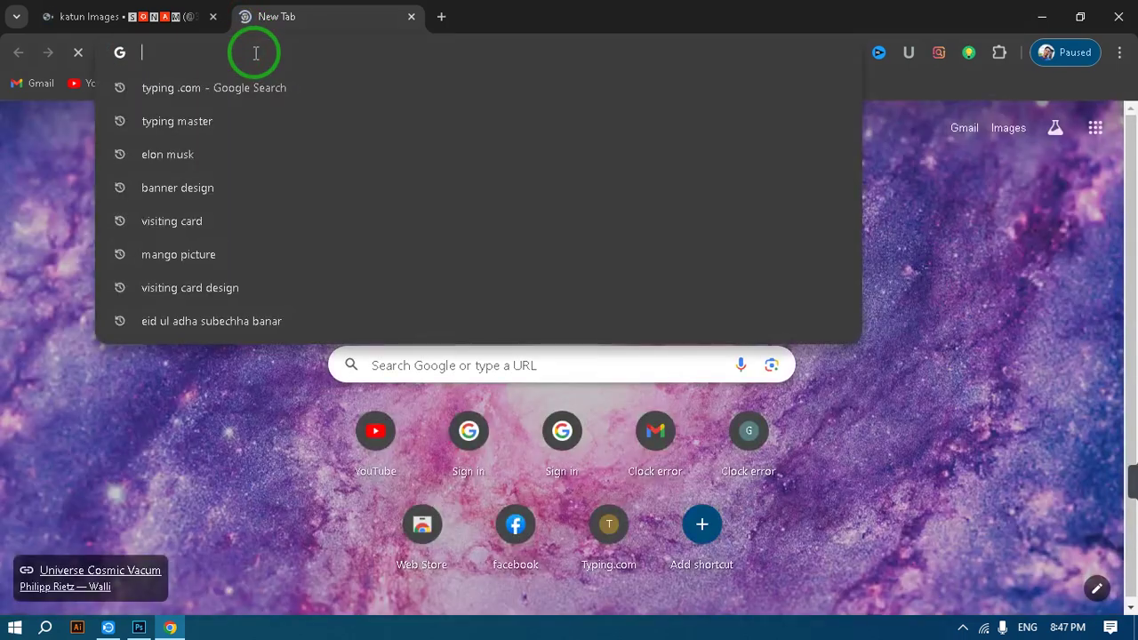
# Search Google for "black & White Photo".
pyautogui.write('black')
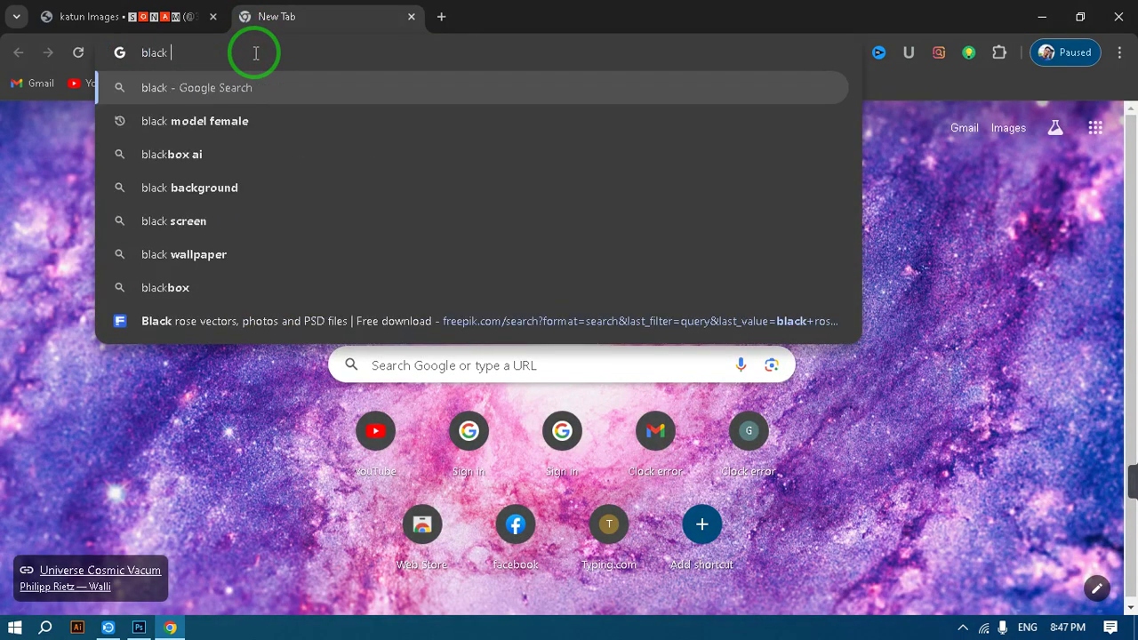
pyautogui.write(' & ')
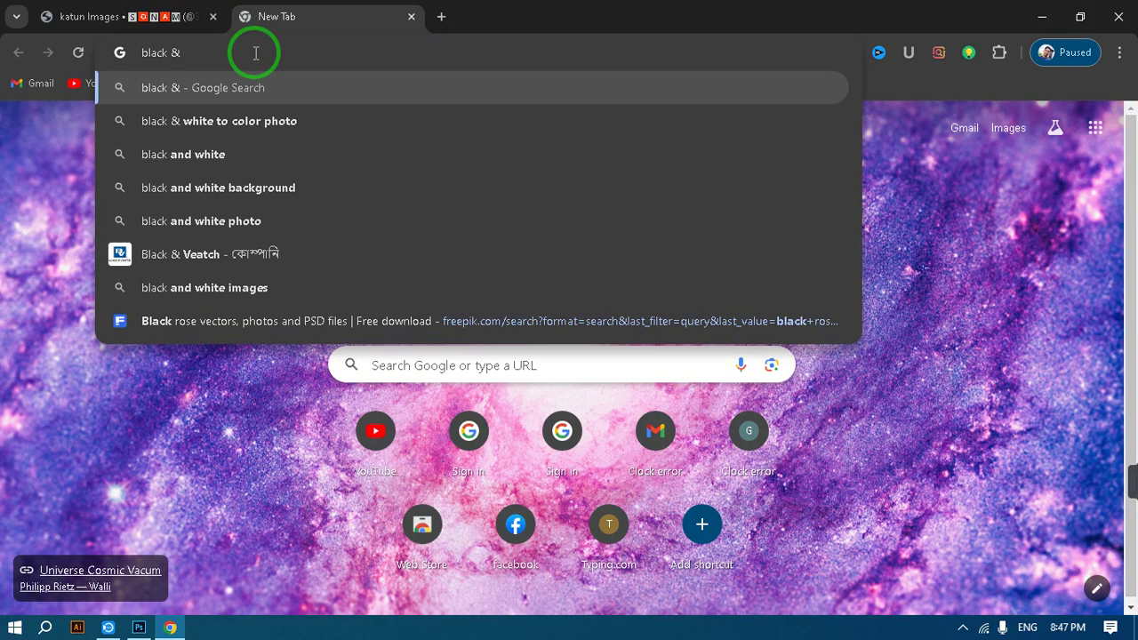
pyautogui.write('Whi')
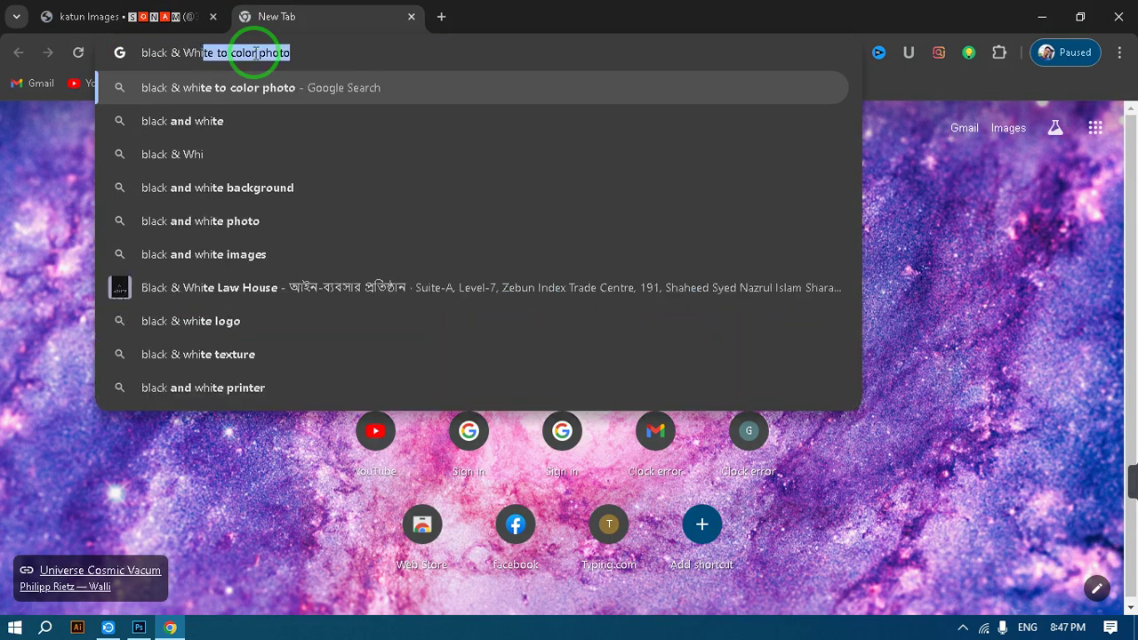
pyautogui.write('te')
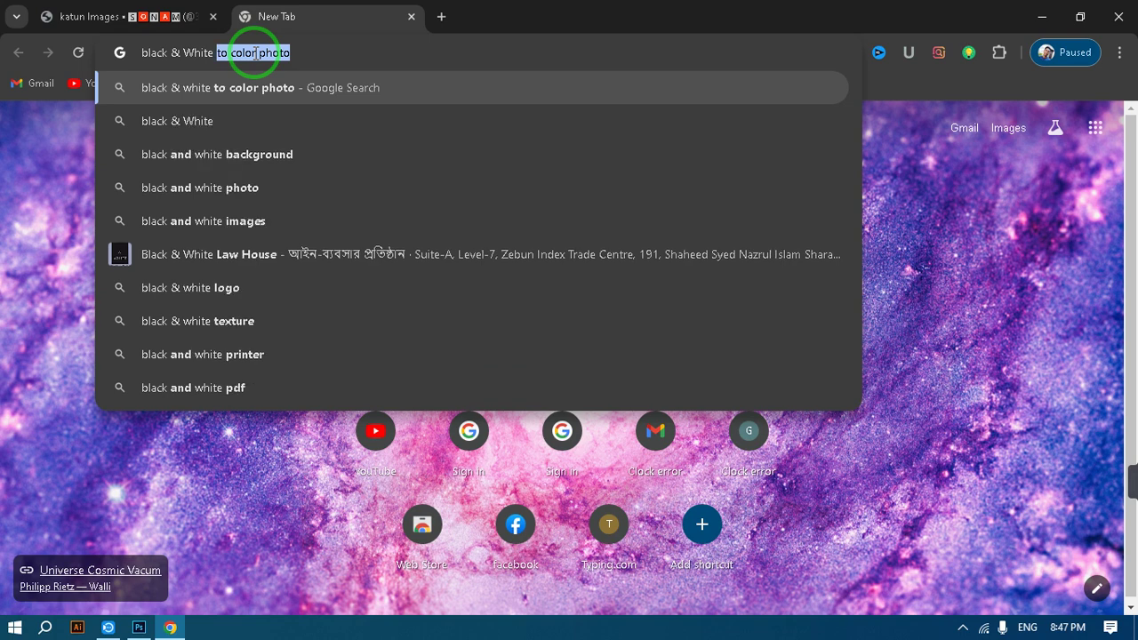
pyautogui.write(' Photo')
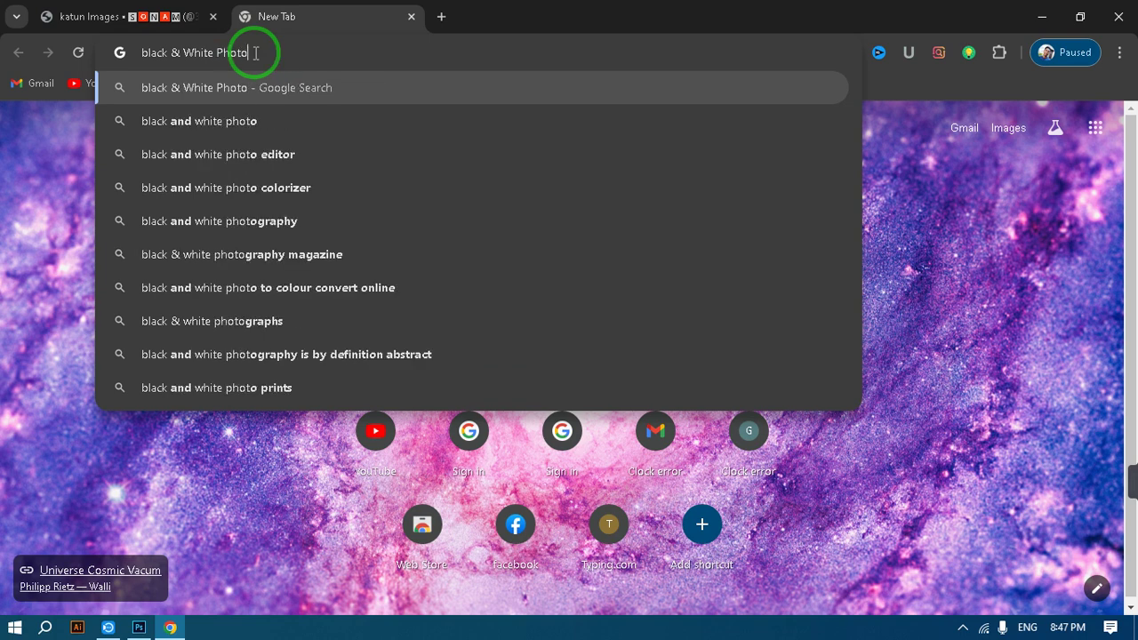
pyautogui.press('Return')
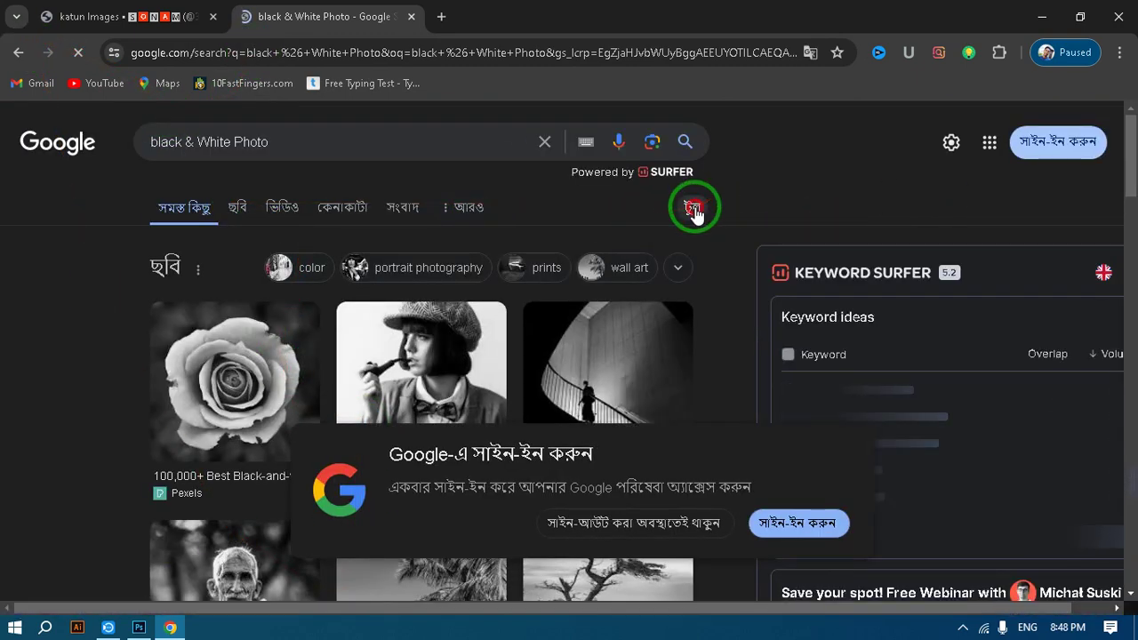
# Switch the black-and-white photo search to image results.
pyautogui.click(692, 209)
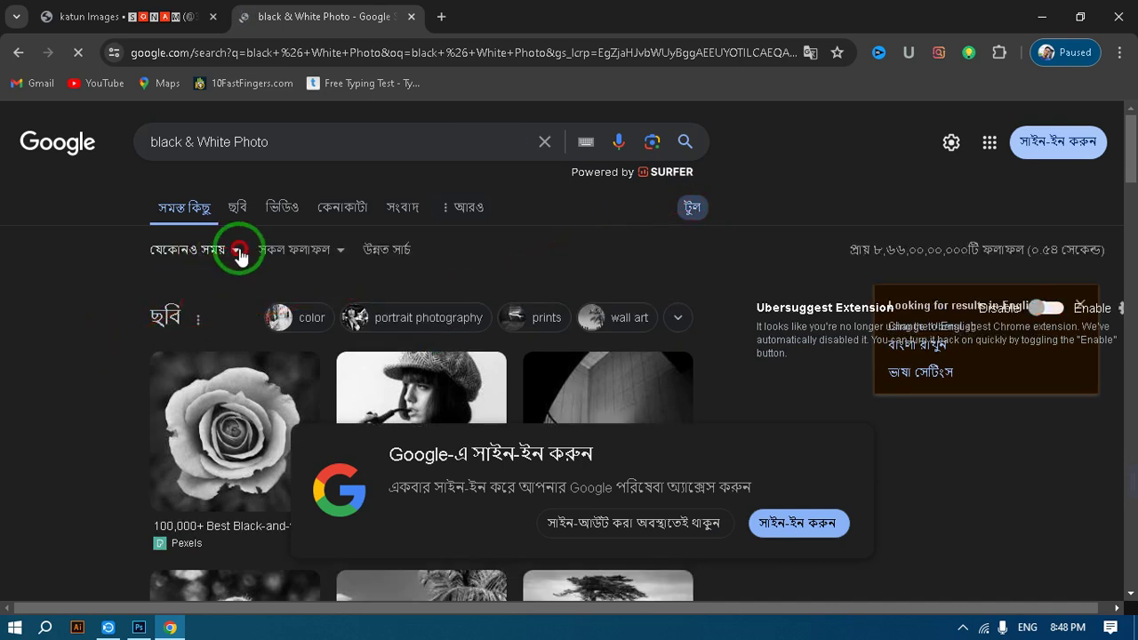
pyautogui.click(239, 253)
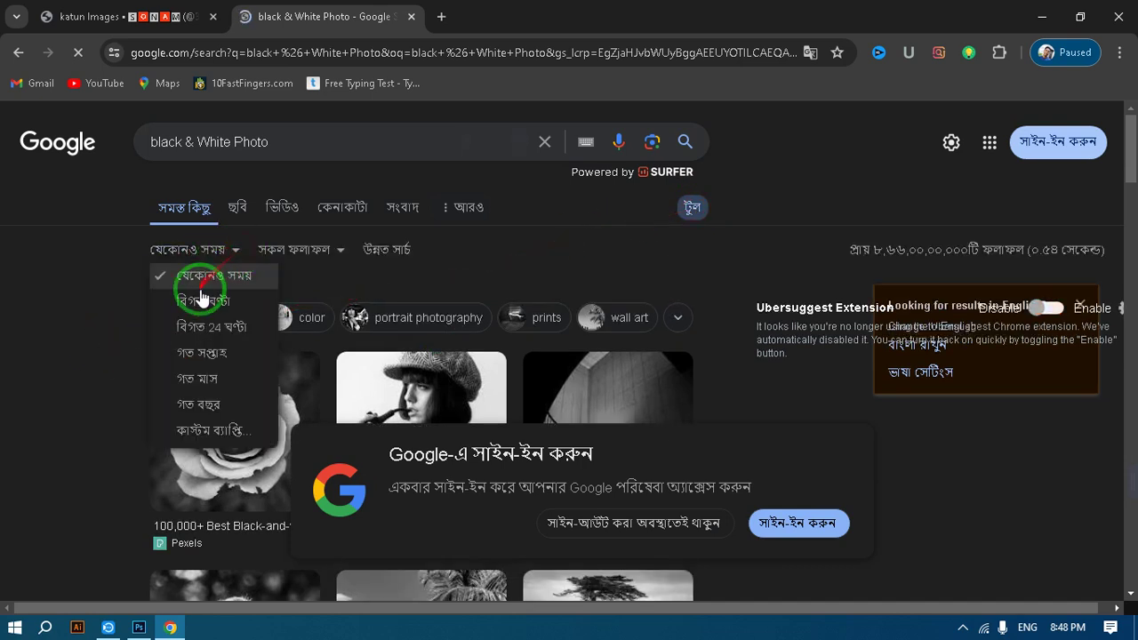
pyautogui.click(195, 405)
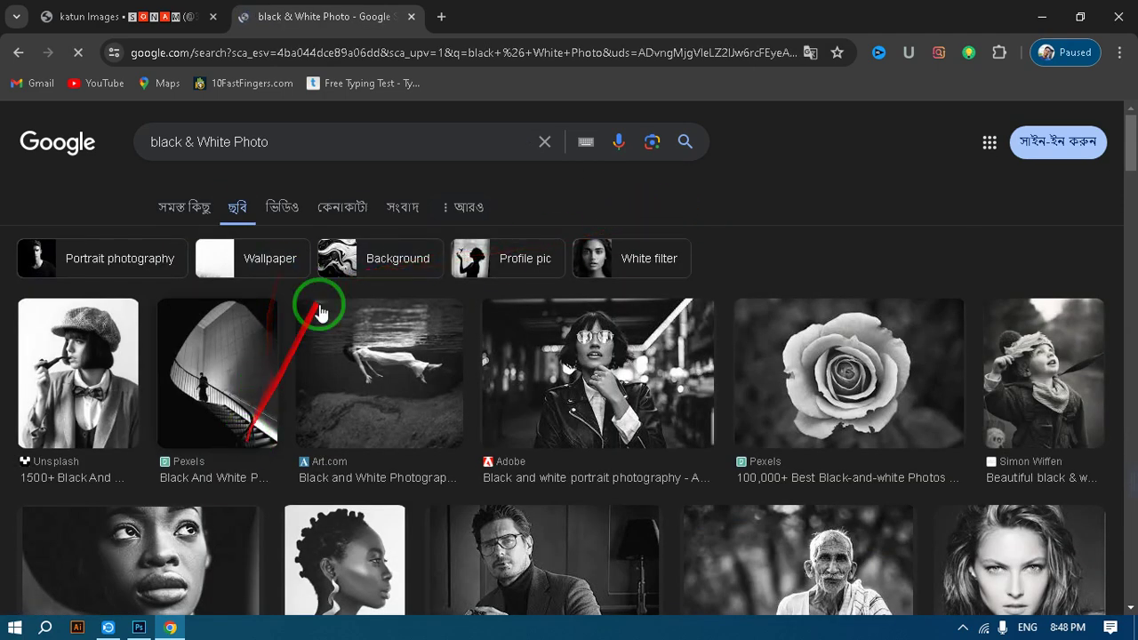
# Show the image search filters and limit the results to large images.
pyautogui.click(689, 204)
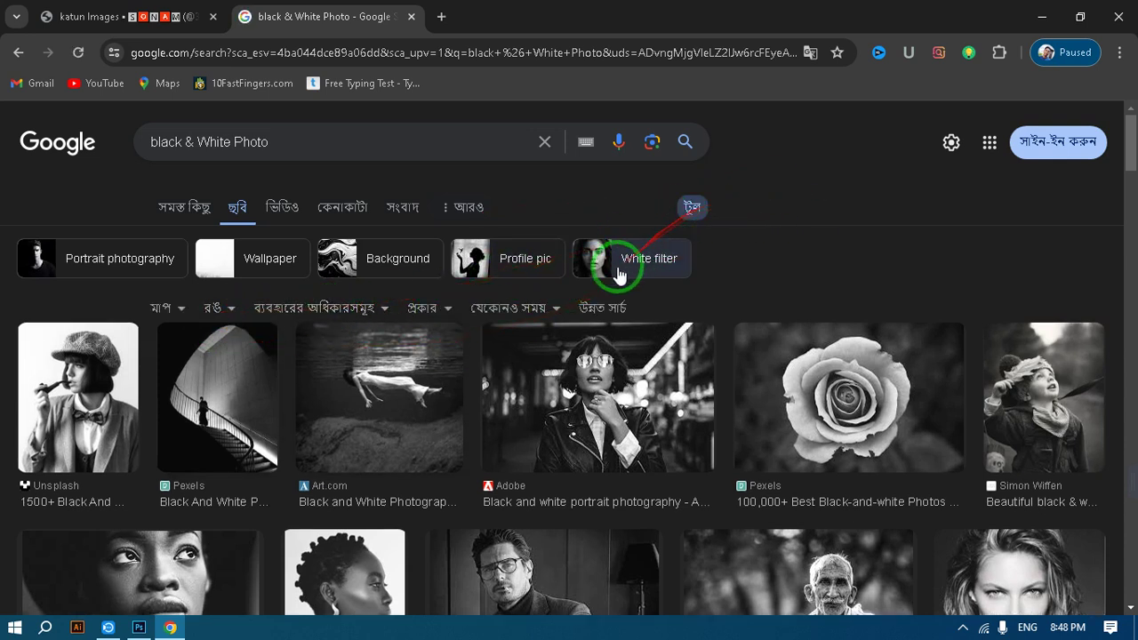
pyautogui.click(693, 209)
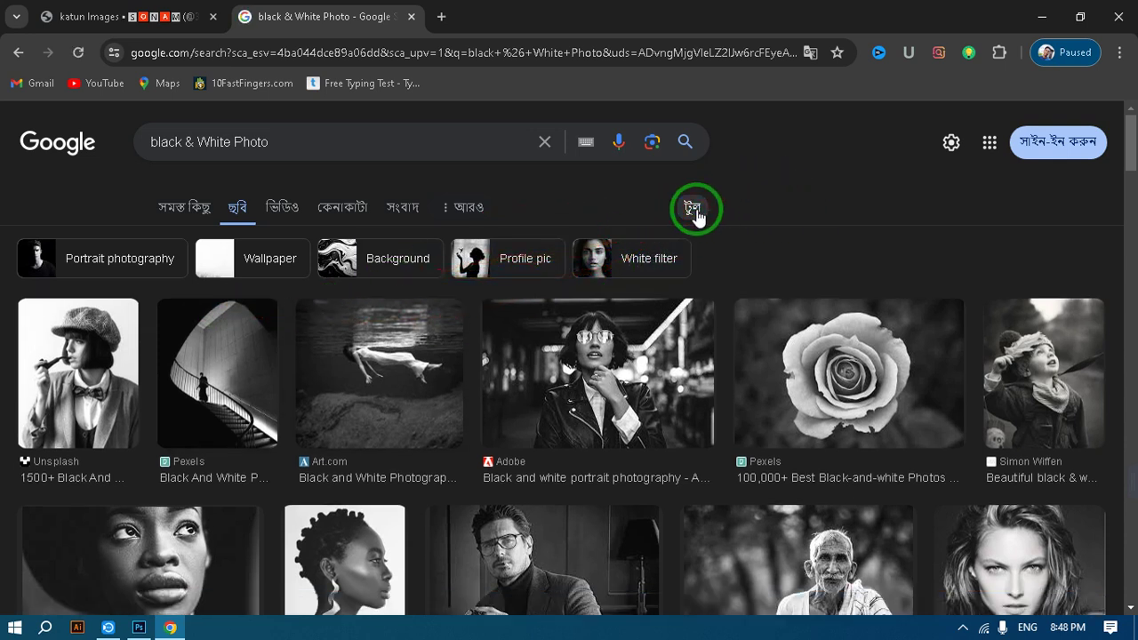
pyautogui.click(695, 211)
pyautogui.click(171, 308)
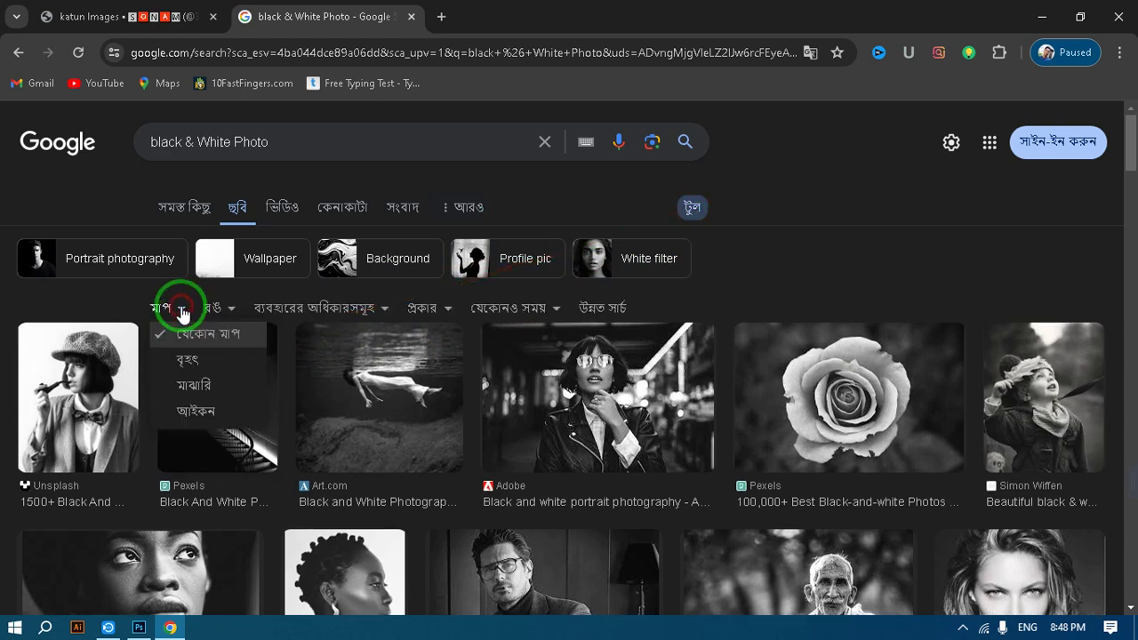
pyautogui.click(184, 361)
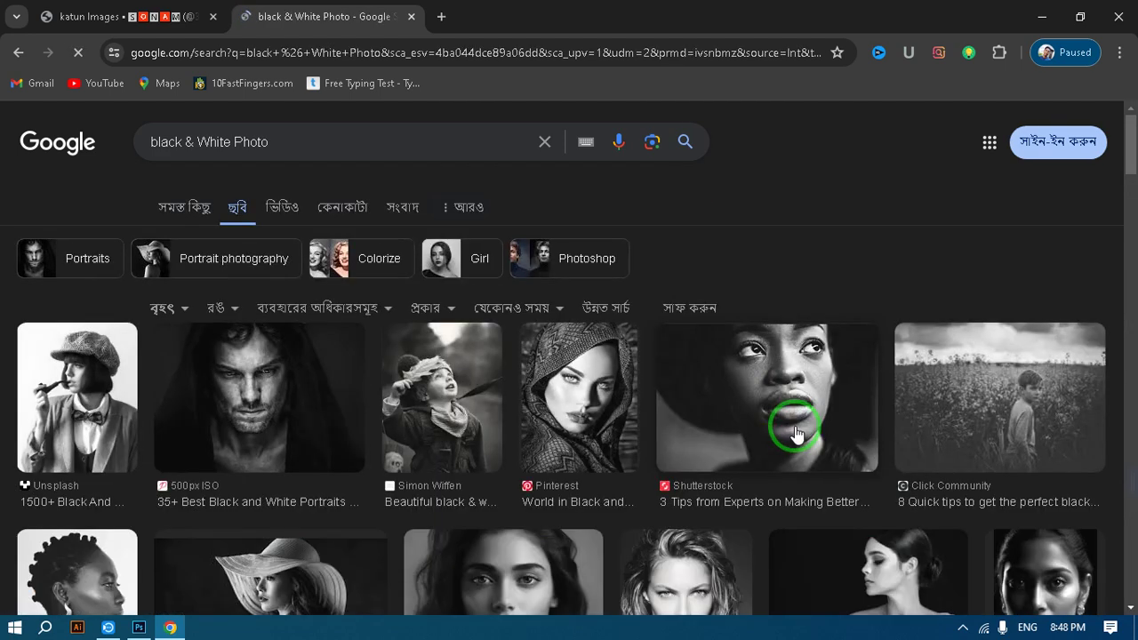
# Look through the large black-and-white photo results for a suitable portrait.
pyautogui.scroll(-3, 593, 452)
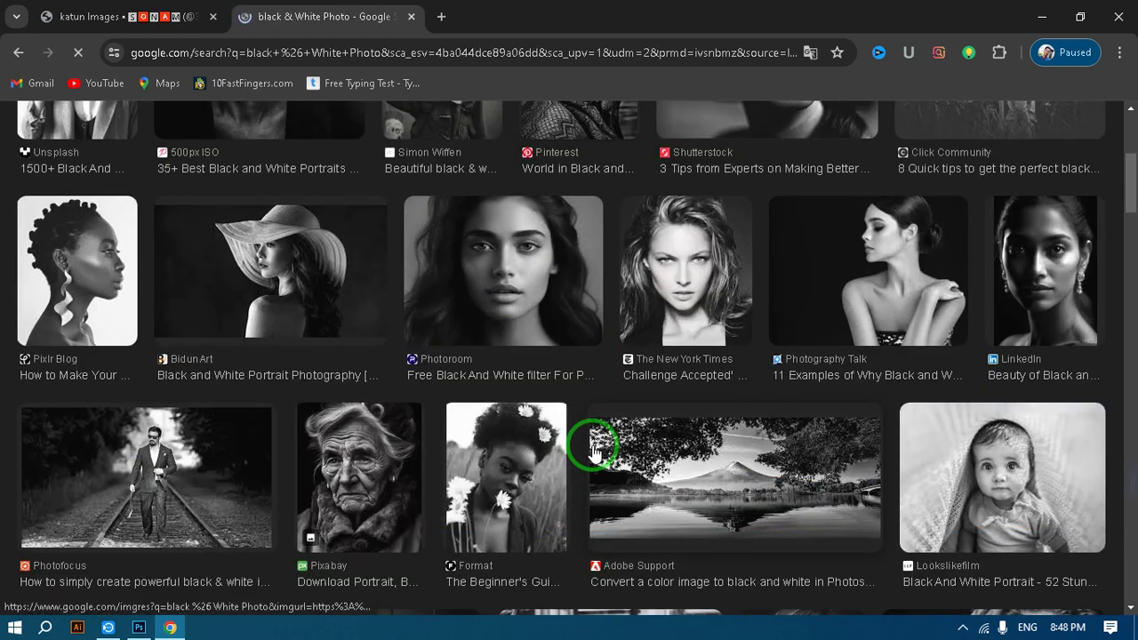
pyautogui.scroll(-3, 594, 452)
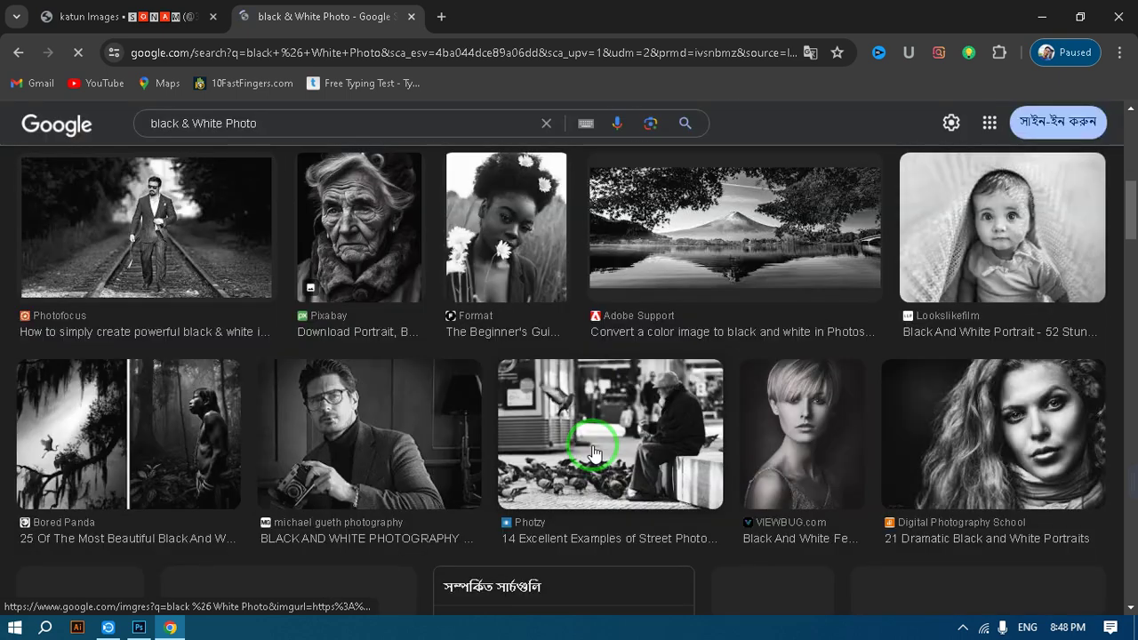
pyautogui.scroll(-3, 525, 300)
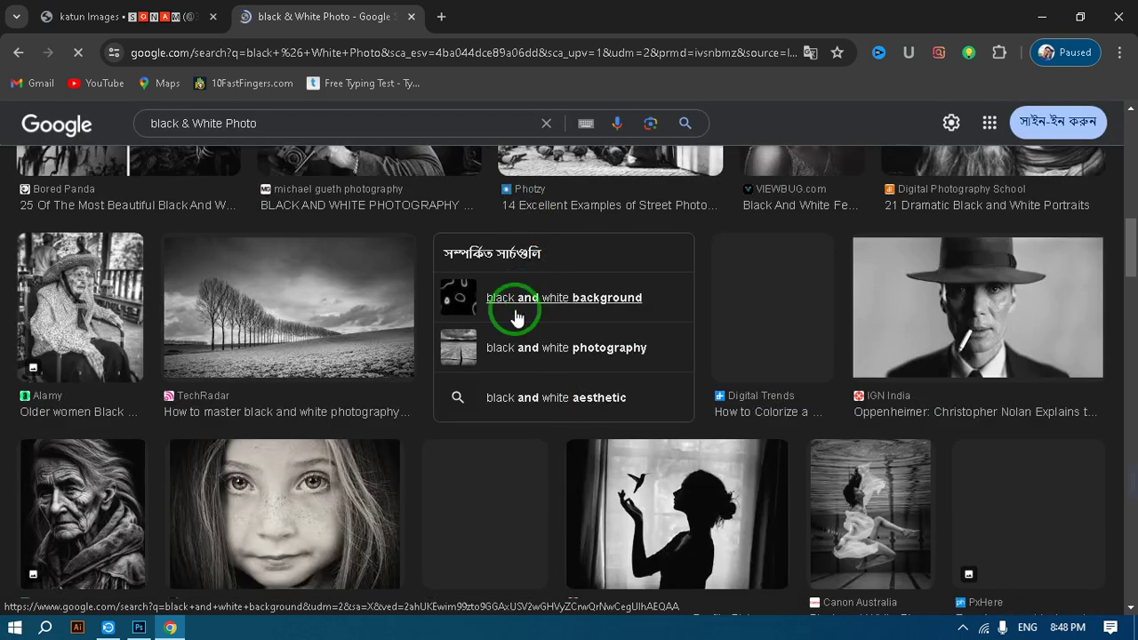
pyautogui.scroll(-3, 449, 417)
pyautogui.scroll(-5, 449, 418)
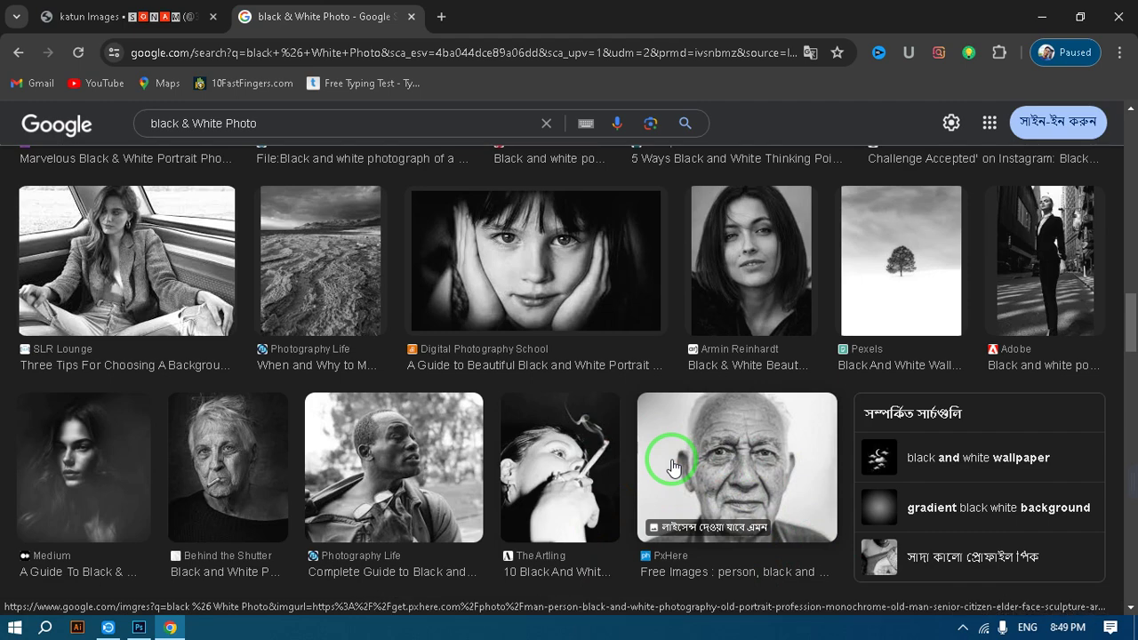
pyautogui.scroll(-5, 671, 459)
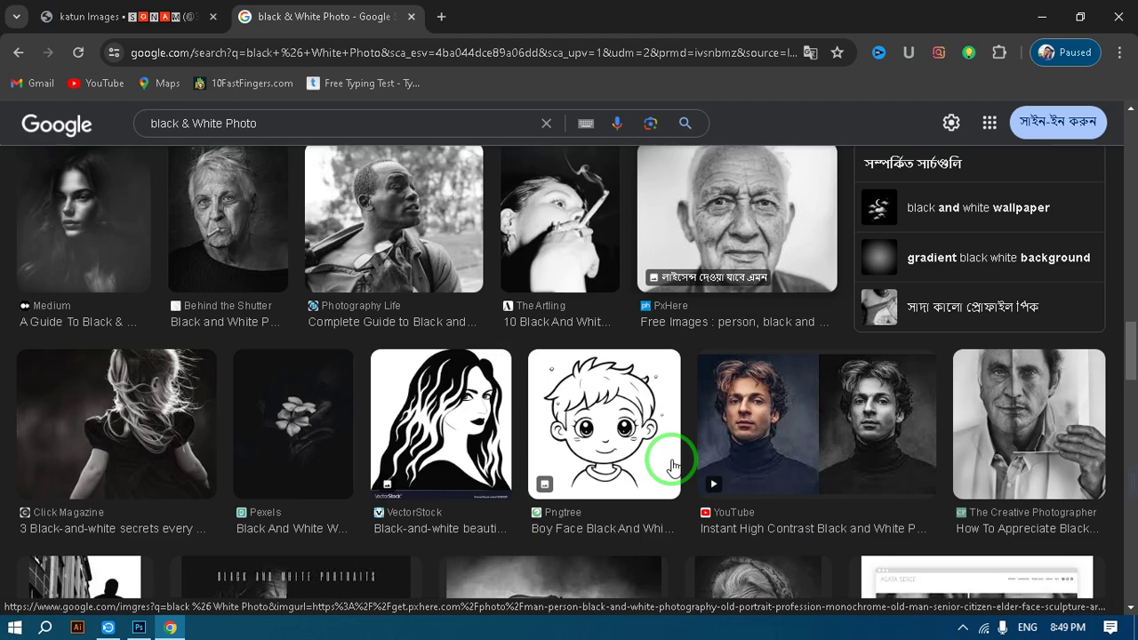
pyautogui.scroll(2, 671, 459)
pyautogui.scroll(2, 671, 458)
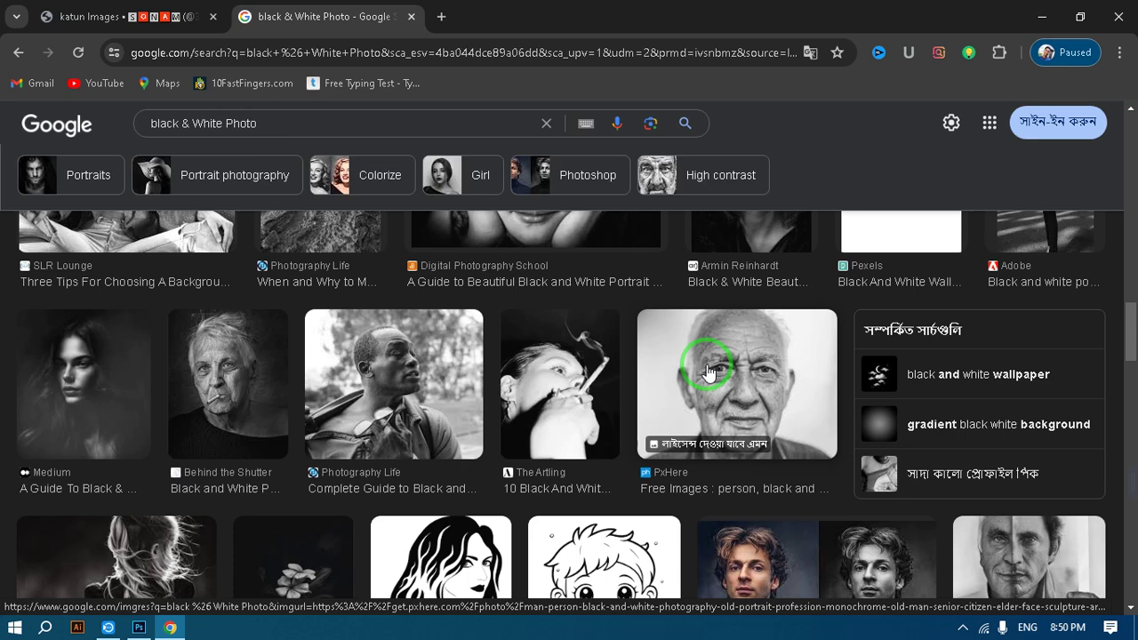
pyautogui.moveTo(709, 374)
pyautogui.mouseDown()
pyautogui.moveTo(759, 330)
pyautogui.moveTo(785, 410)
pyautogui.moveTo(736, 350)
pyautogui.moveTo(784, 340)
pyautogui.moveTo(776, 378)
pyautogui.moveTo(820, 346)
pyautogui.moveTo(748, 478)
pyautogui.mouseUp()
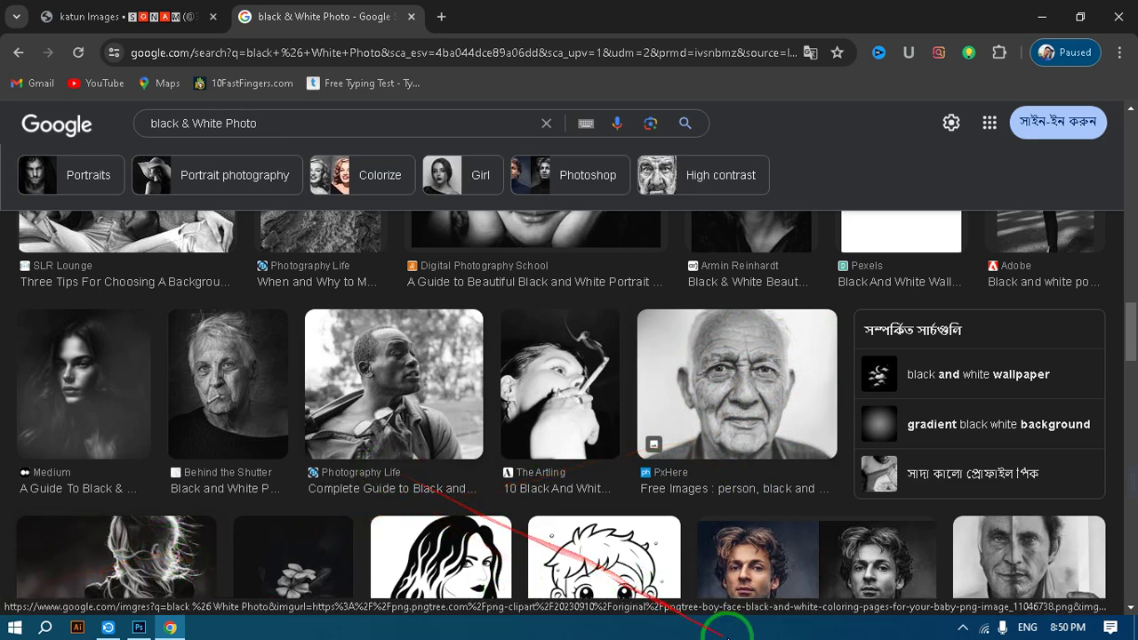
pyautogui.scroll(-6, 768, 421)
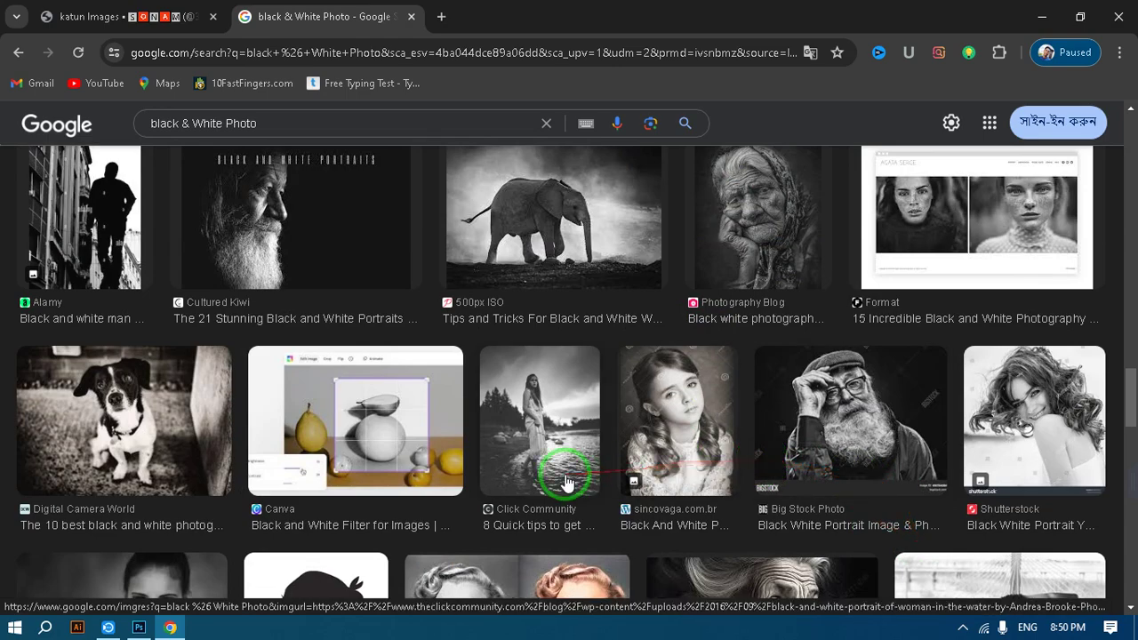
pyautogui.scroll(-3, 412, 467)
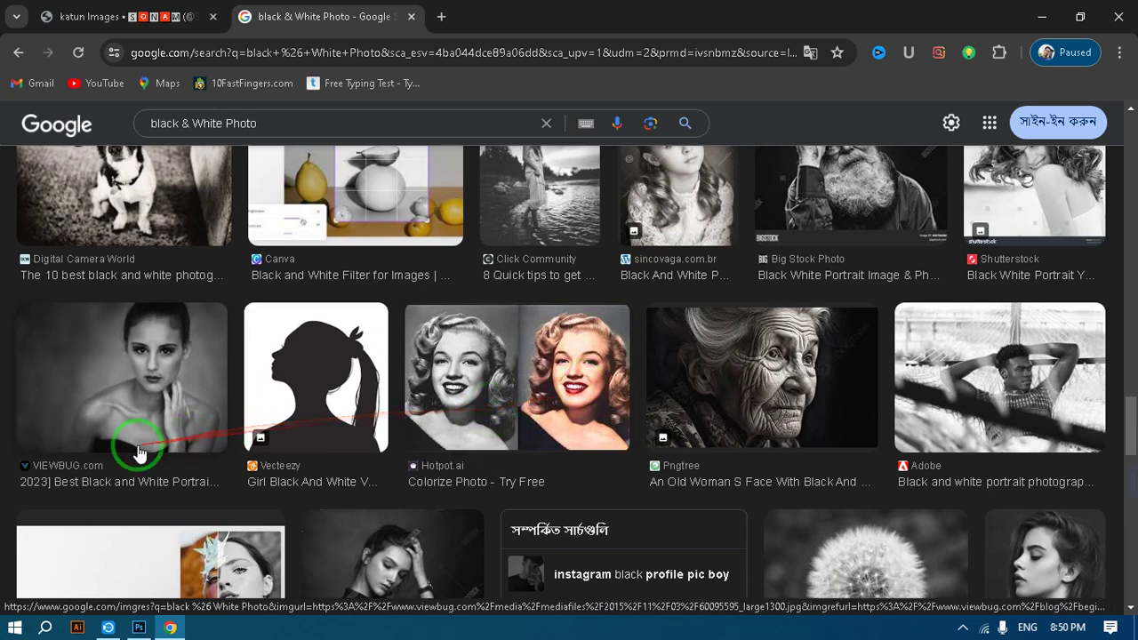
pyautogui.scroll(-2, 129, 440)
pyautogui.scroll(-4, 222, 436)
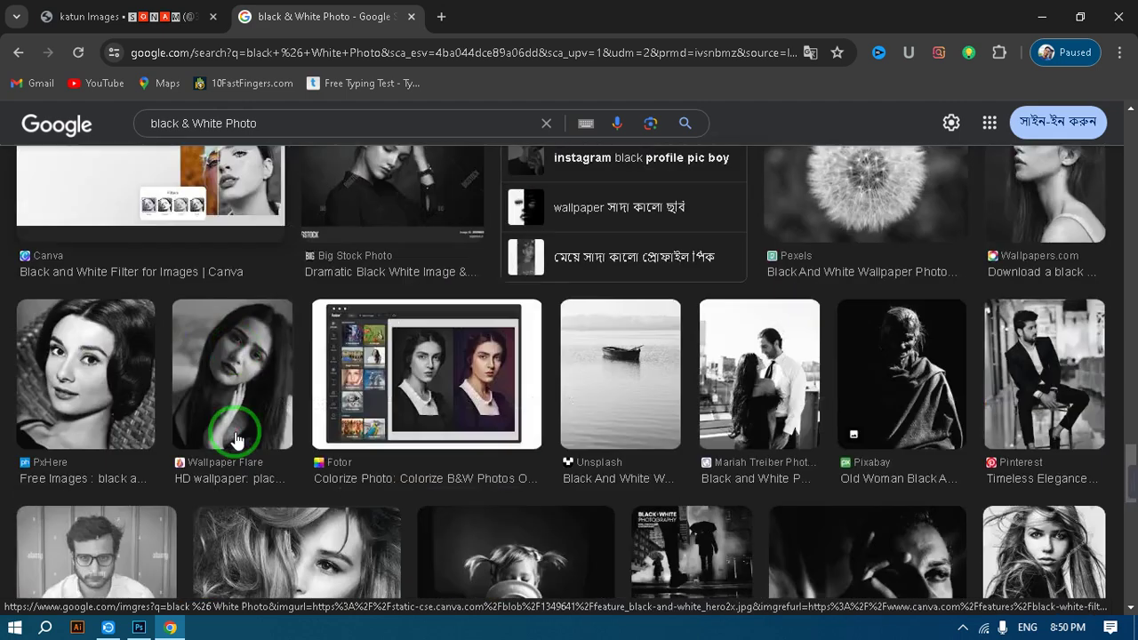
pyautogui.scroll(-2, 249, 433)
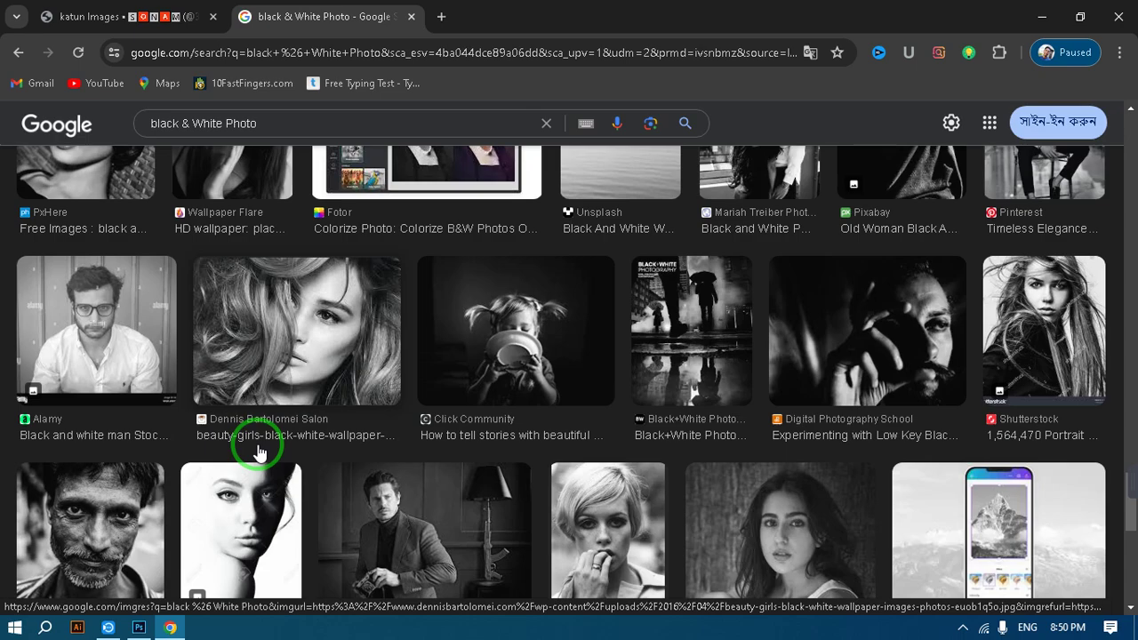
pyautogui.scroll(-1, 530, 480)
pyautogui.scroll(-4, 530, 485)
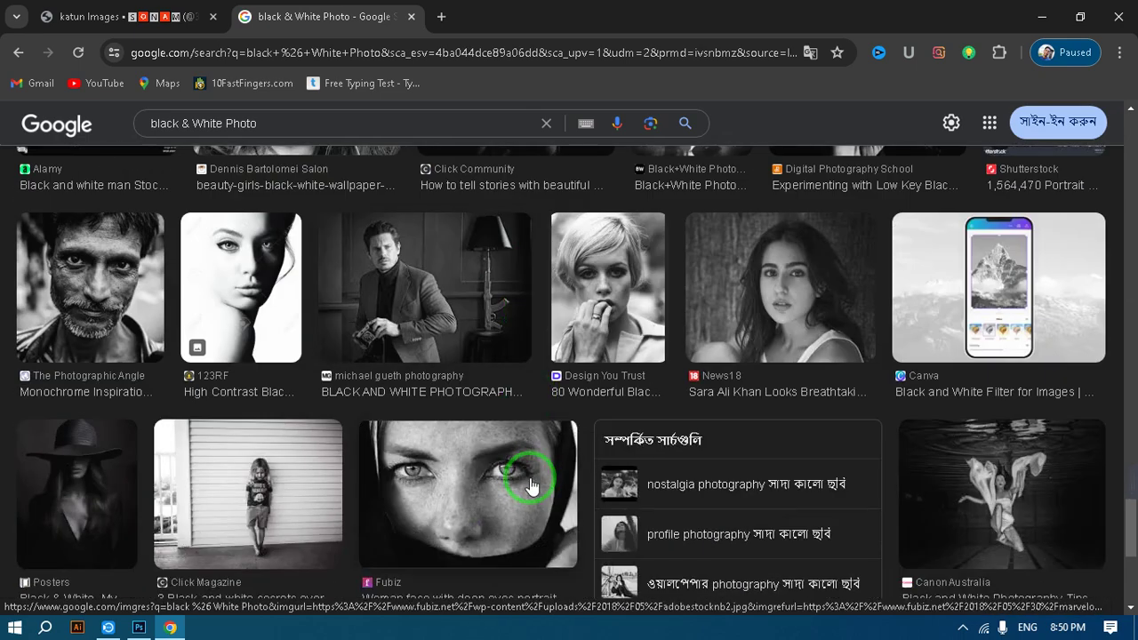
pyautogui.scroll(6, 530, 485)
pyautogui.scroll(10, 530, 486)
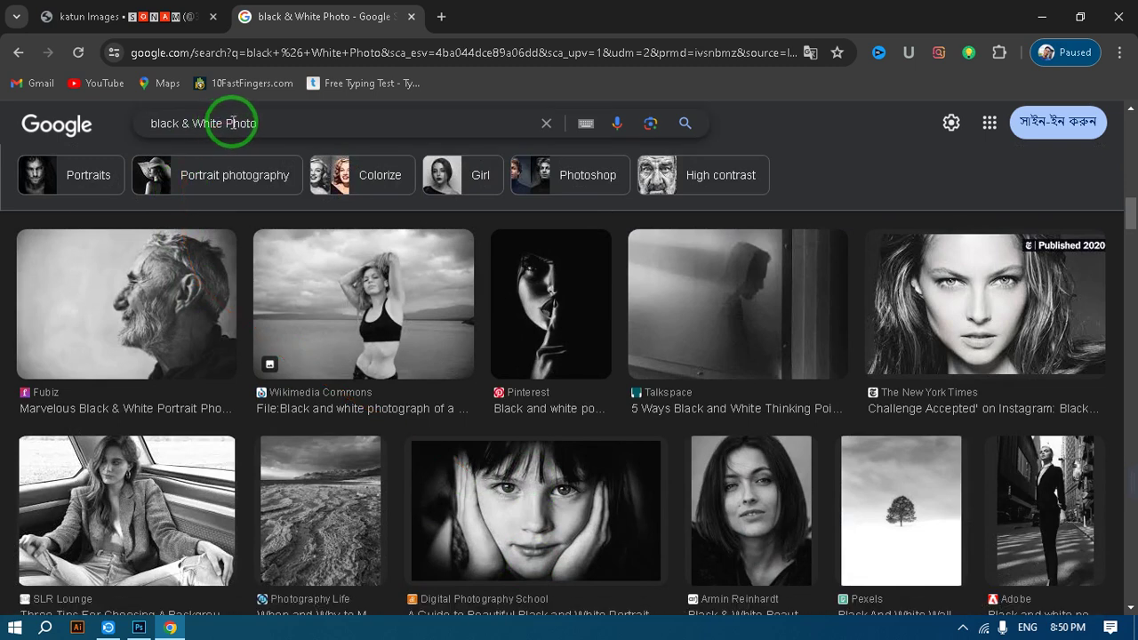
# Refine the image search to "black & White Male model Photo".
pyautogui.click(223, 124)
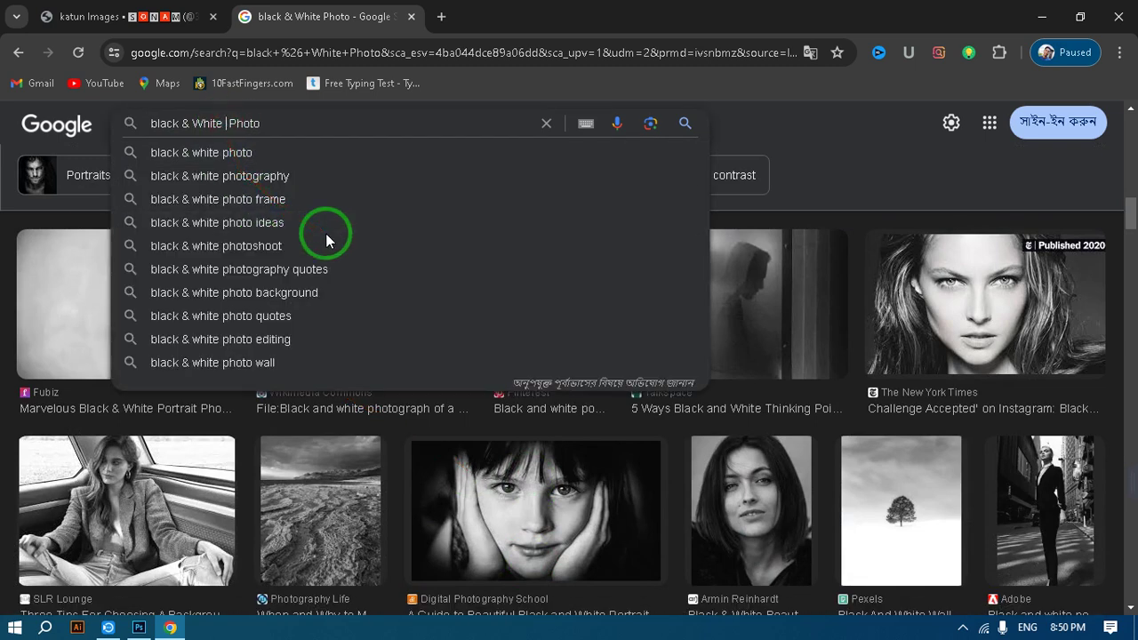
pyautogui.write('Mal')
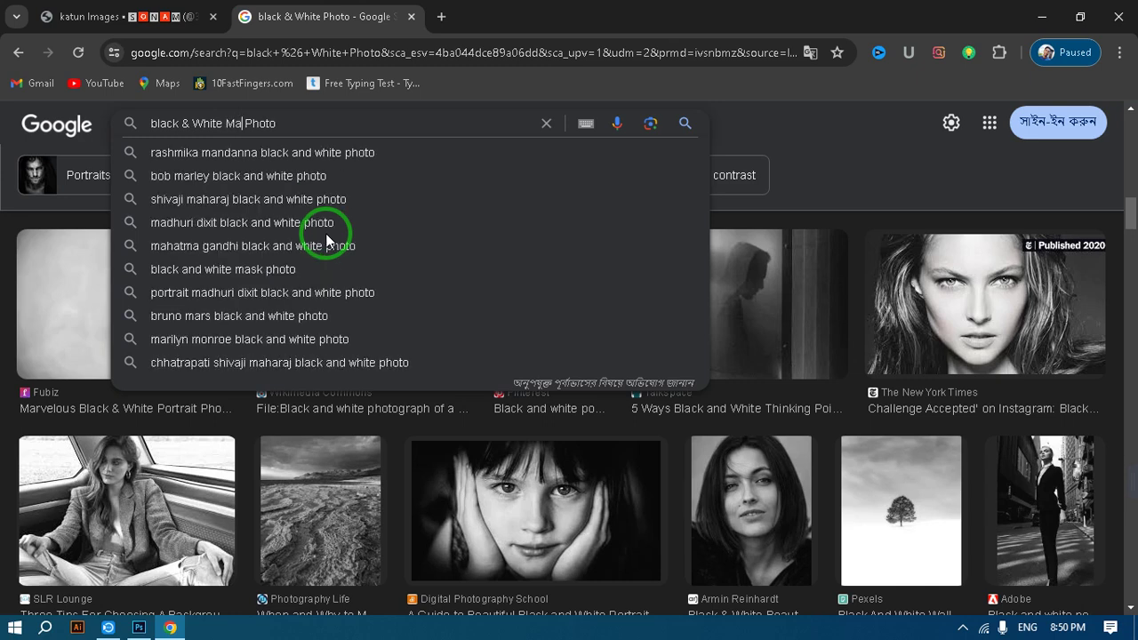
pyautogui.write('e ')
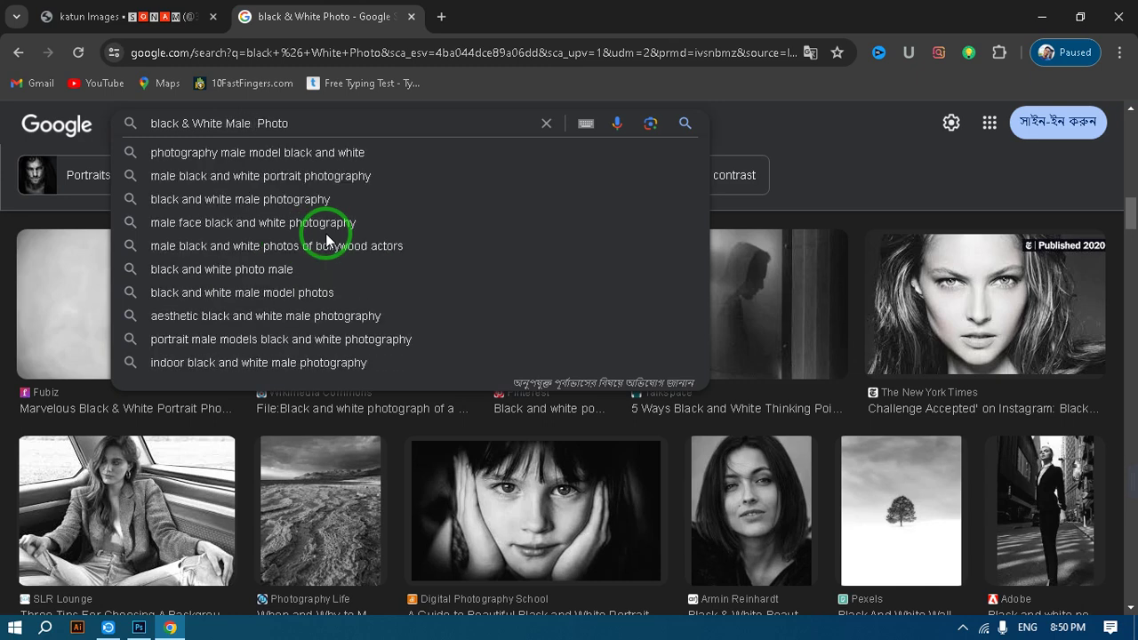
pyautogui.write('model')
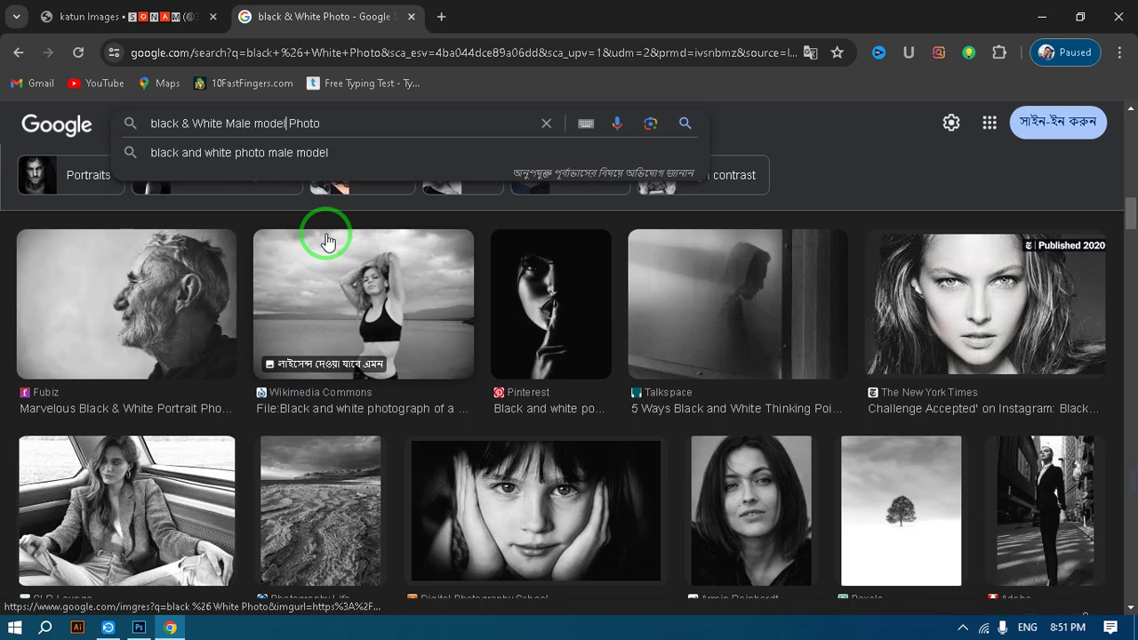
pyautogui.press('Return')
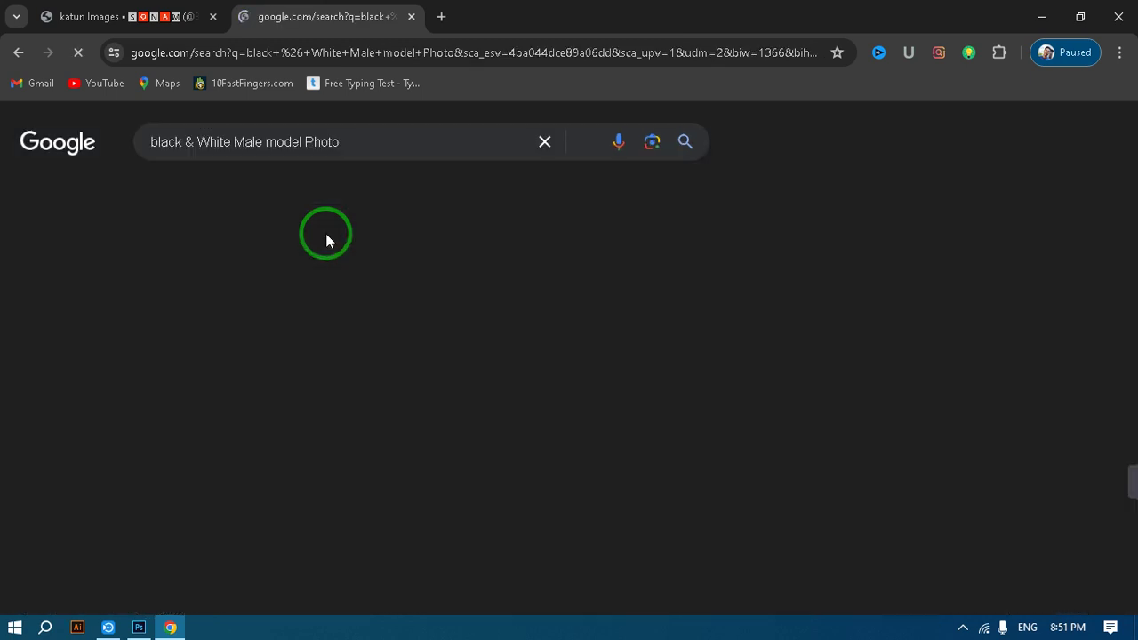
# Browse the male model image results for a suitable black-and-white portrait.
pyautogui.scroll(-3, 675, 515)
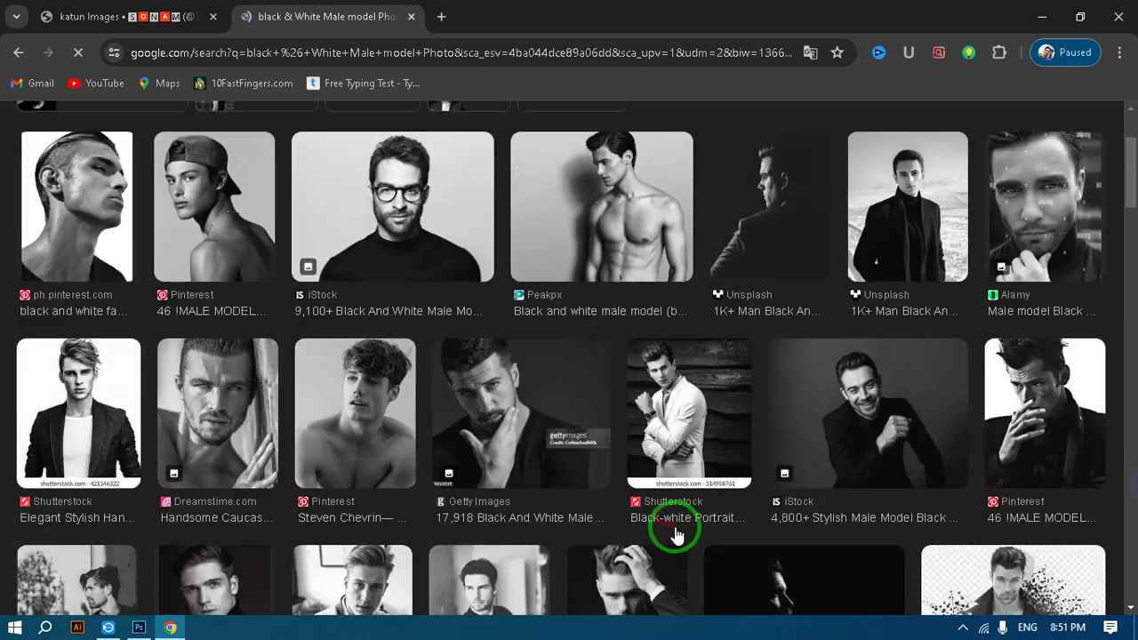
pyautogui.scroll(-2, 356, 446)
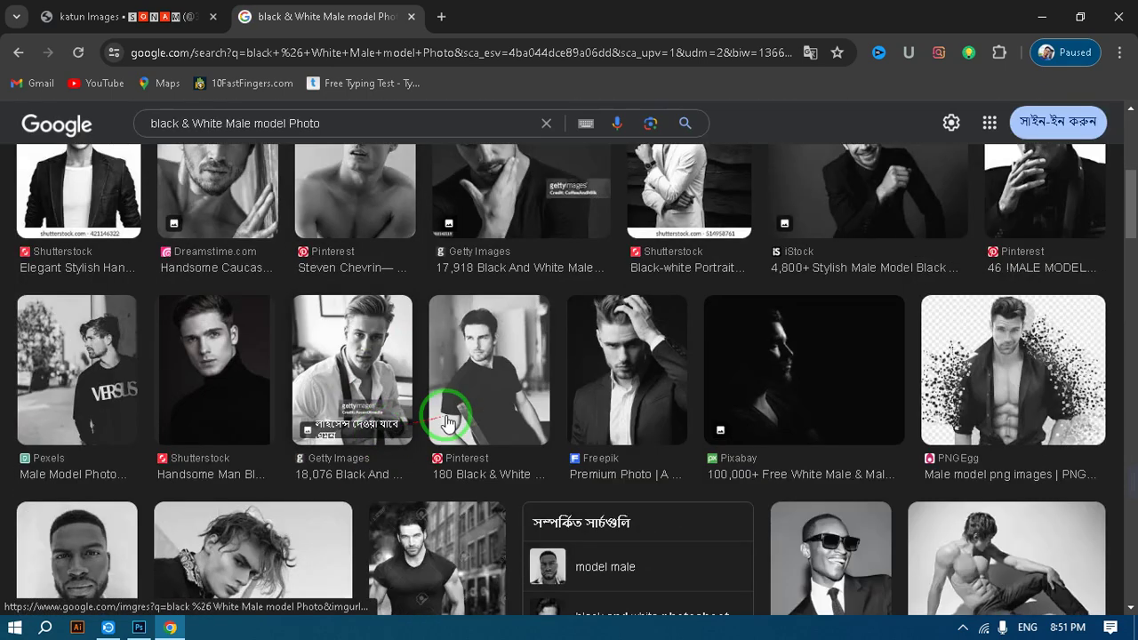
pyautogui.scroll(-3, 488, 410)
pyautogui.scroll(3, 488, 409)
pyautogui.scroll(-4, 487, 409)
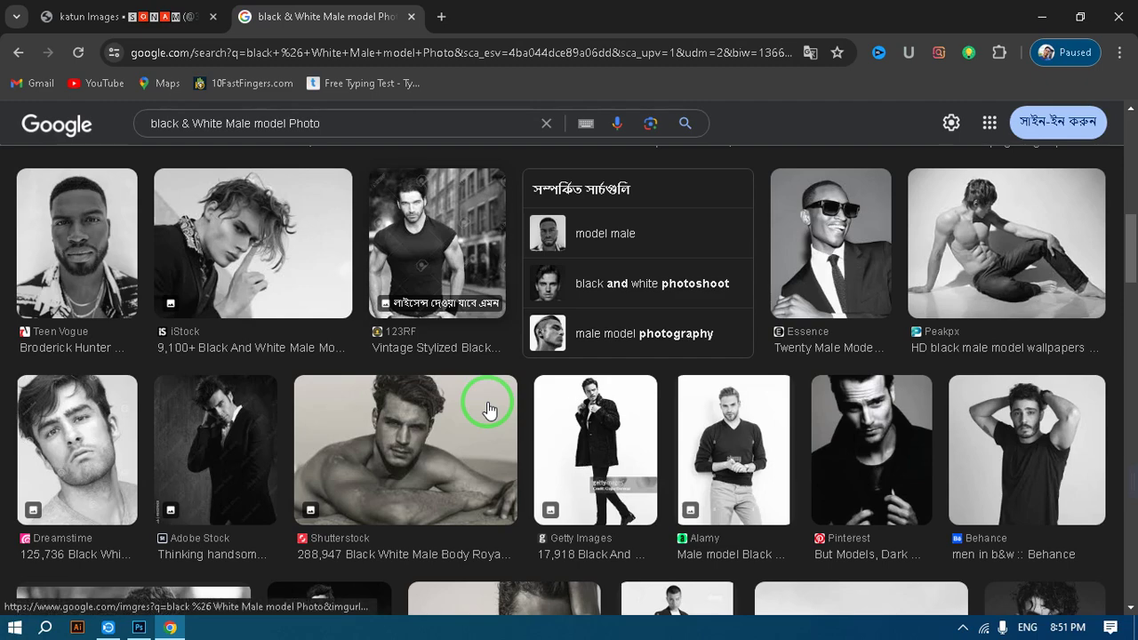
pyautogui.scroll(-6, 488, 410)
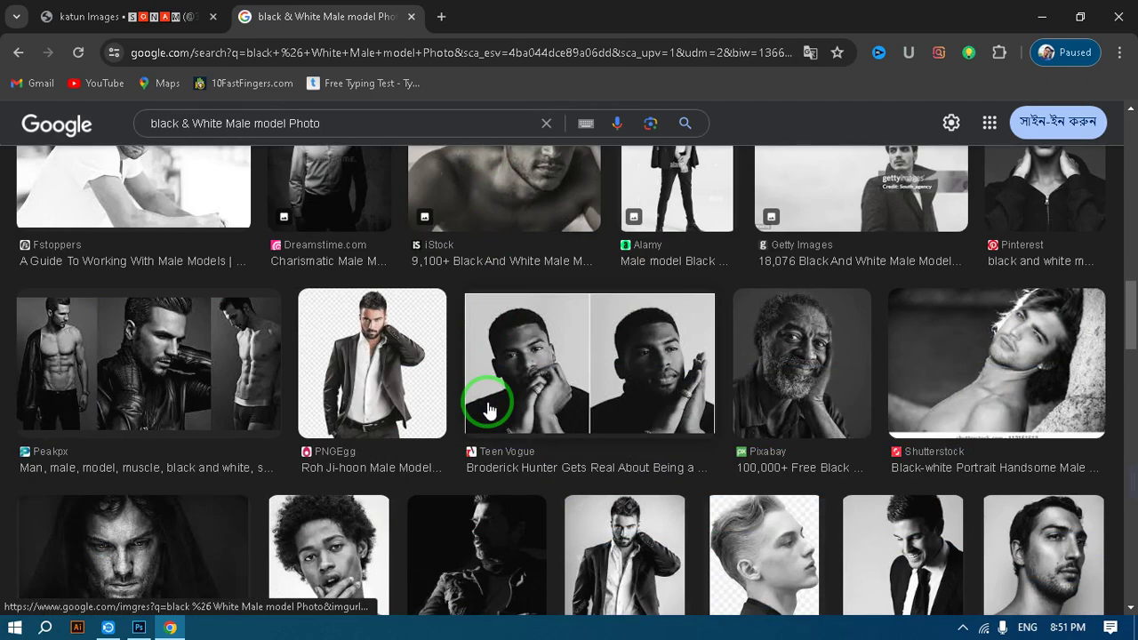
pyautogui.scroll(-3, 488, 410)
pyautogui.scroll(1, 488, 410)
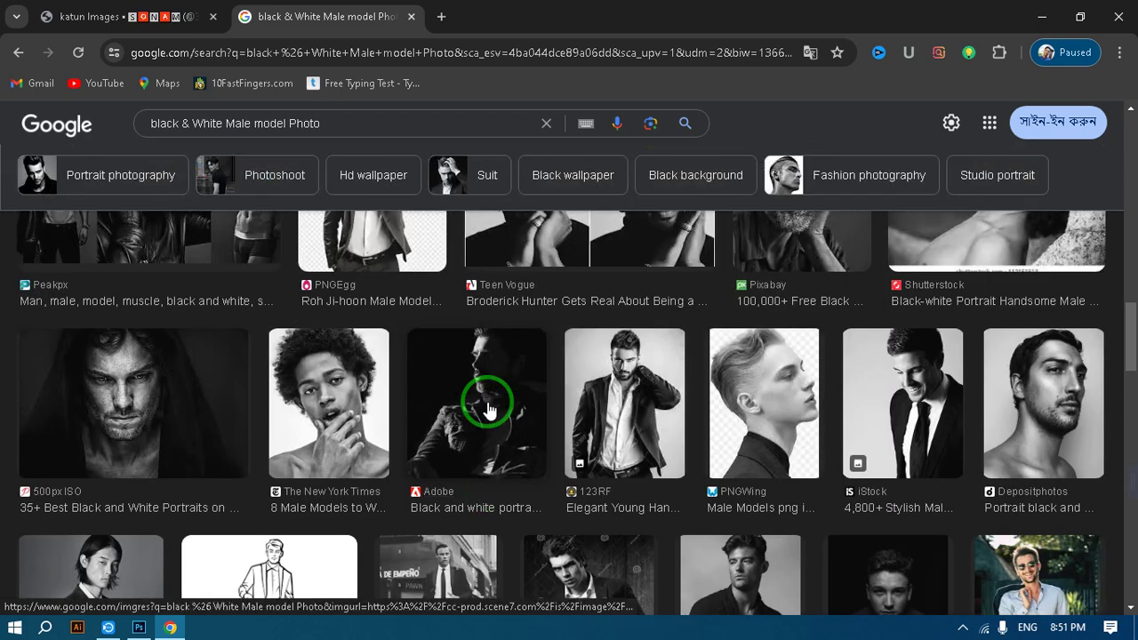
pyautogui.scroll(2, 485, 404)
pyautogui.scroll(-4, 539, 427)
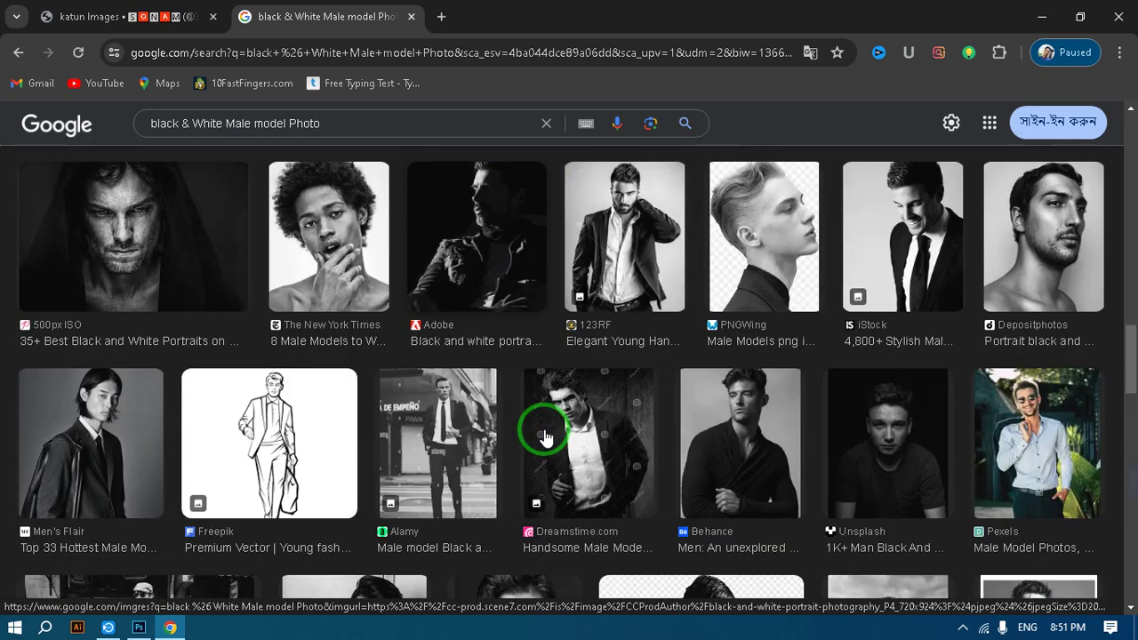
pyautogui.scroll(-3, 655, 551)
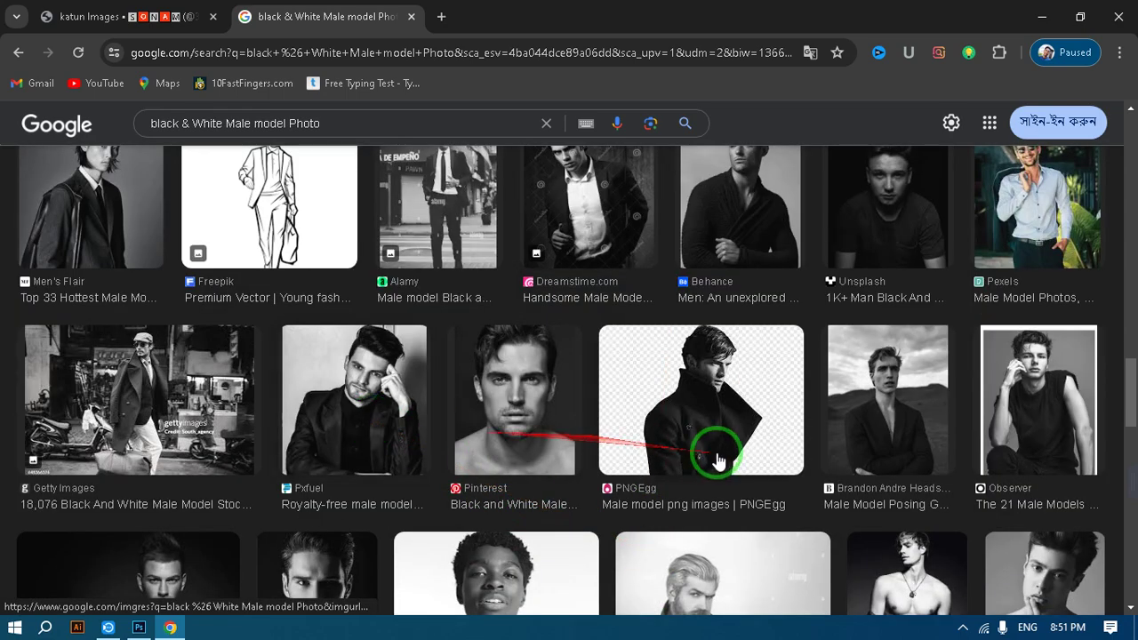
pyautogui.scroll(-4, 716, 457)
pyautogui.scroll(-4, 573, 489)
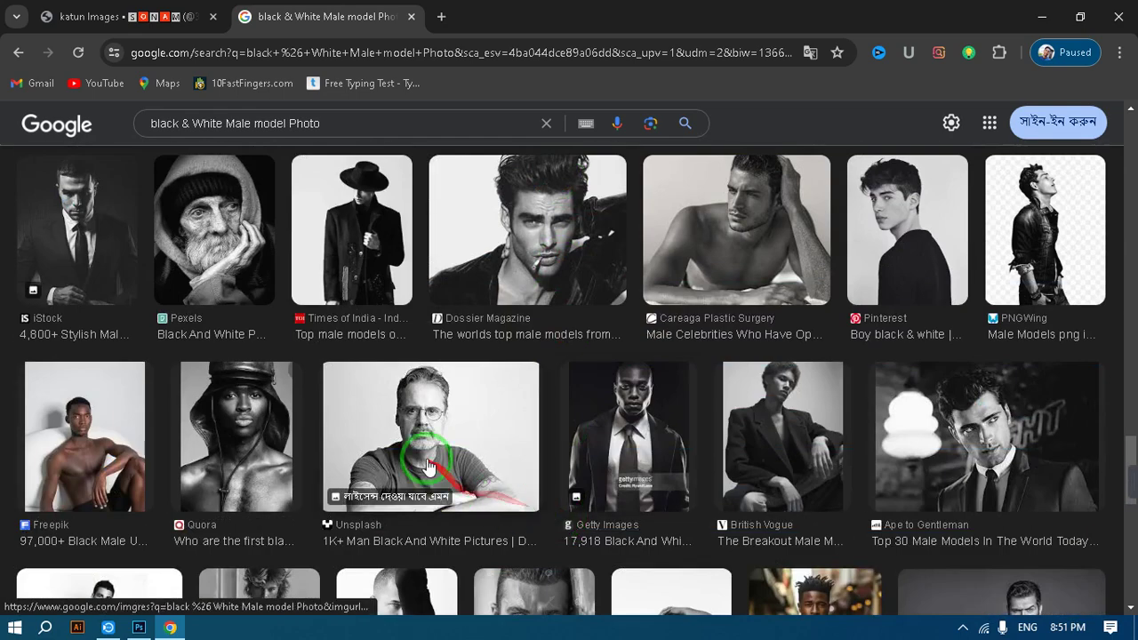
pyautogui.scroll(-2, 427, 455)
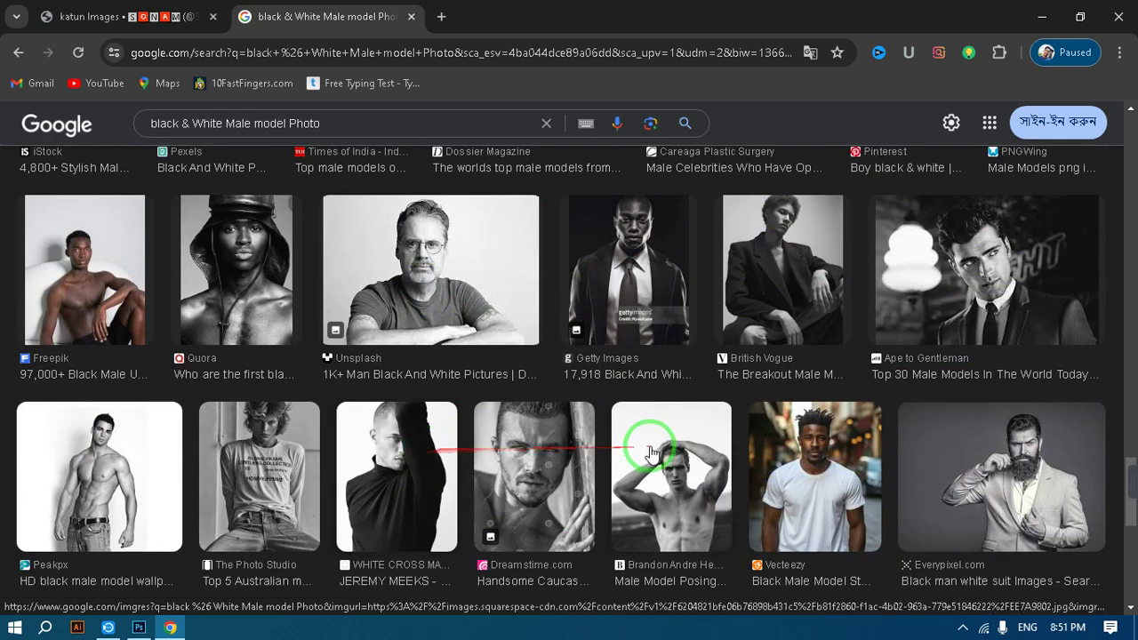
pyautogui.scroll(-4, 648, 452)
pyautogui.scroll(-3, 285, 449)
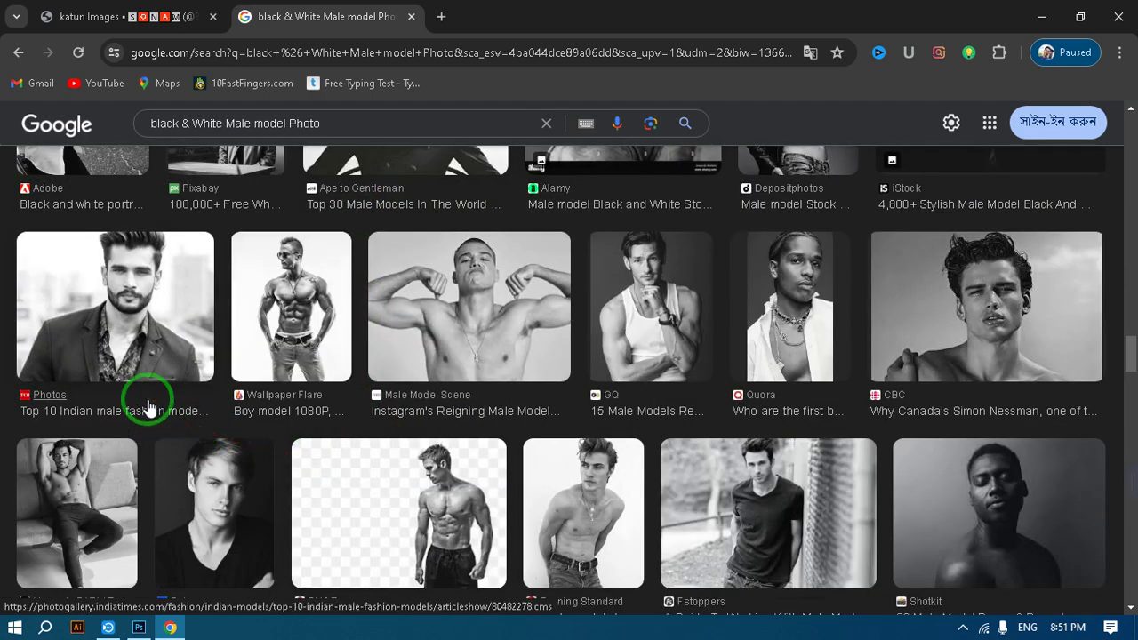
# Open the preview of the bearded man in a dark blazer from "Top 10 Indian male fashion models" and copy the image.
pyautogui.click(131, 329)
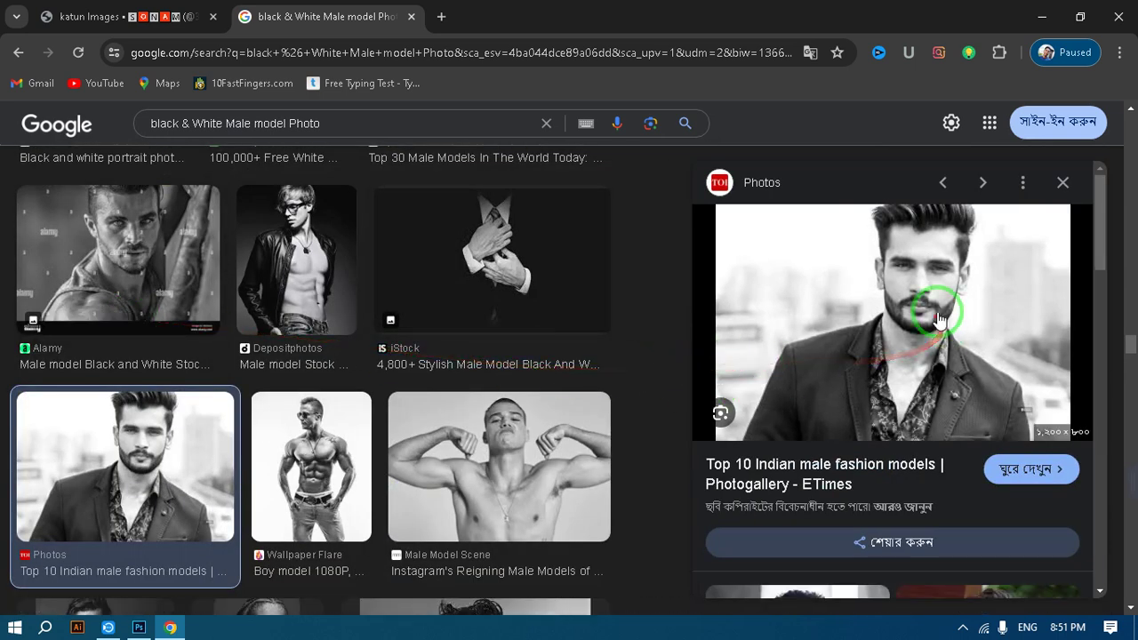
pyautogui.rightClick(868, 332)
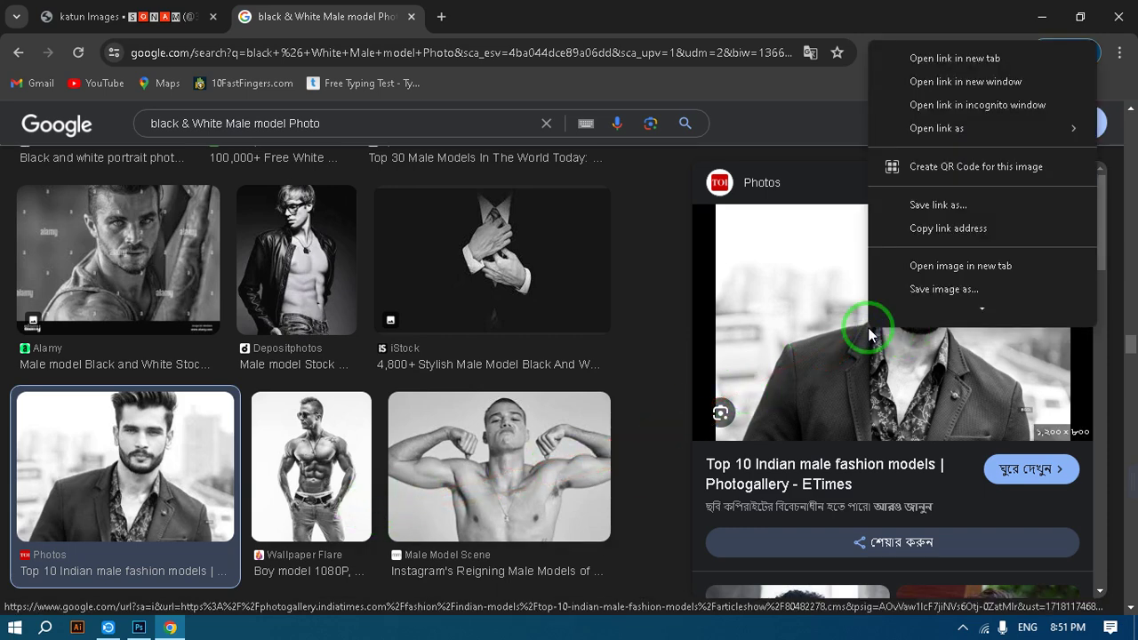
pyautogui.moveTo(983, 308)
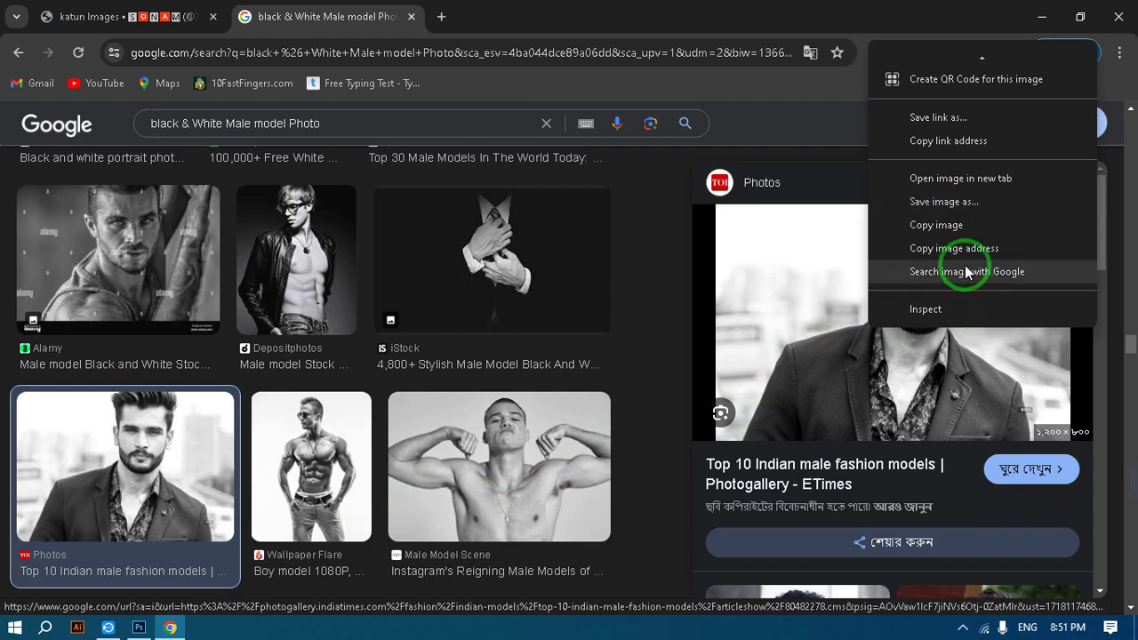
pyautogui.click(976, 221)
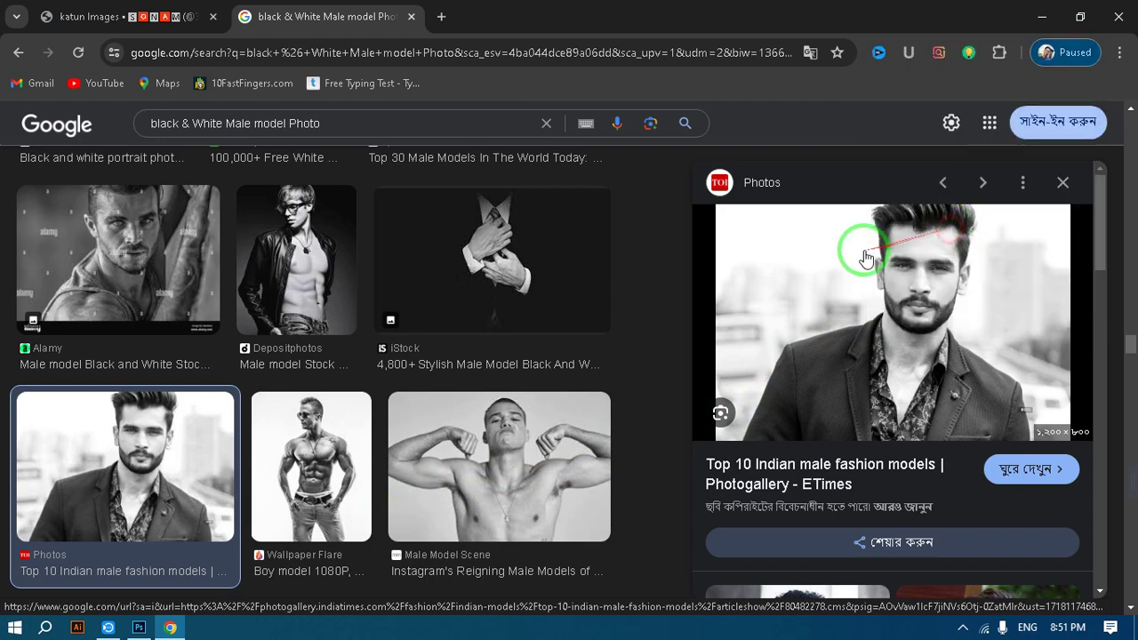
# Switch to Photoshop and close the blank Untitled-1 document.
pyautogui.click(138, 625)
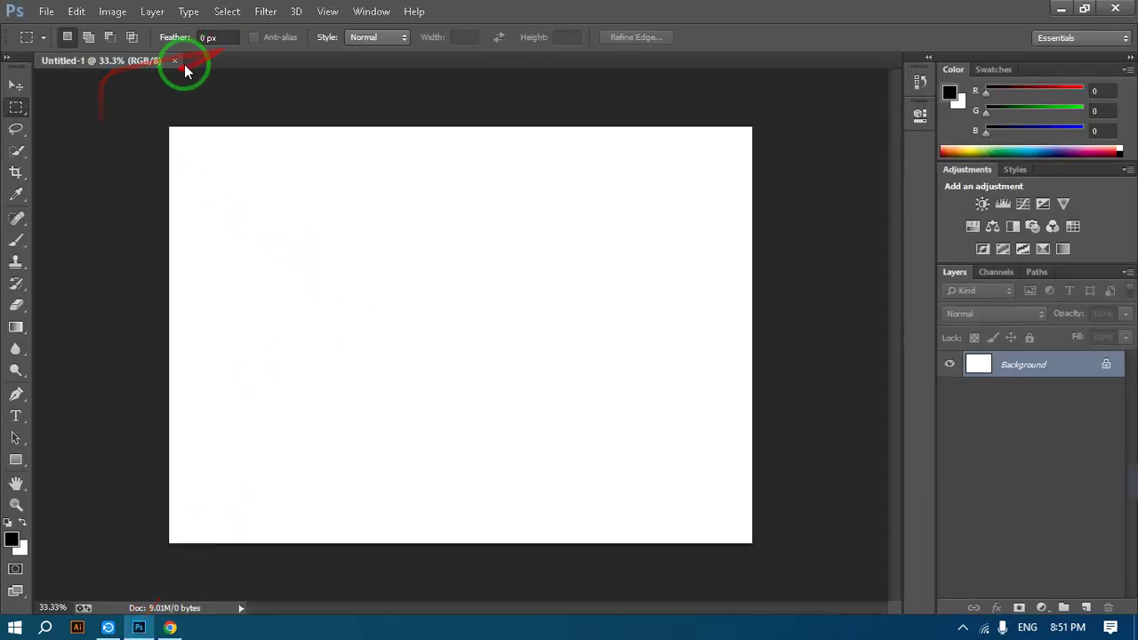
pyautogui.click(174, 61)
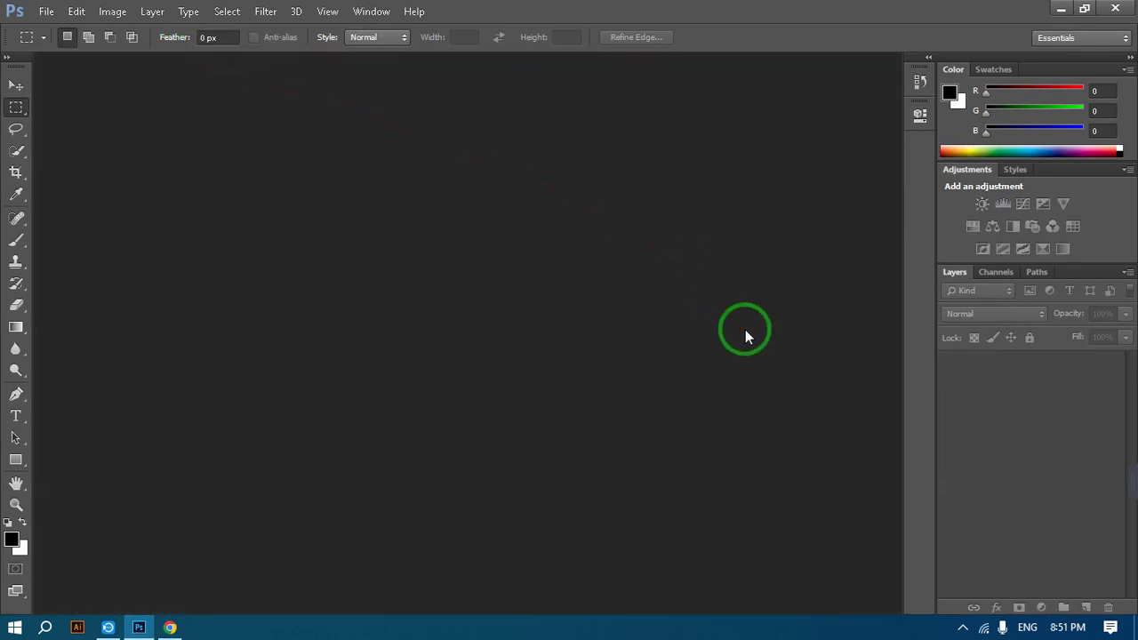
pyautogui.click(45, 10)
pyautogui.moveTo(76, 10)
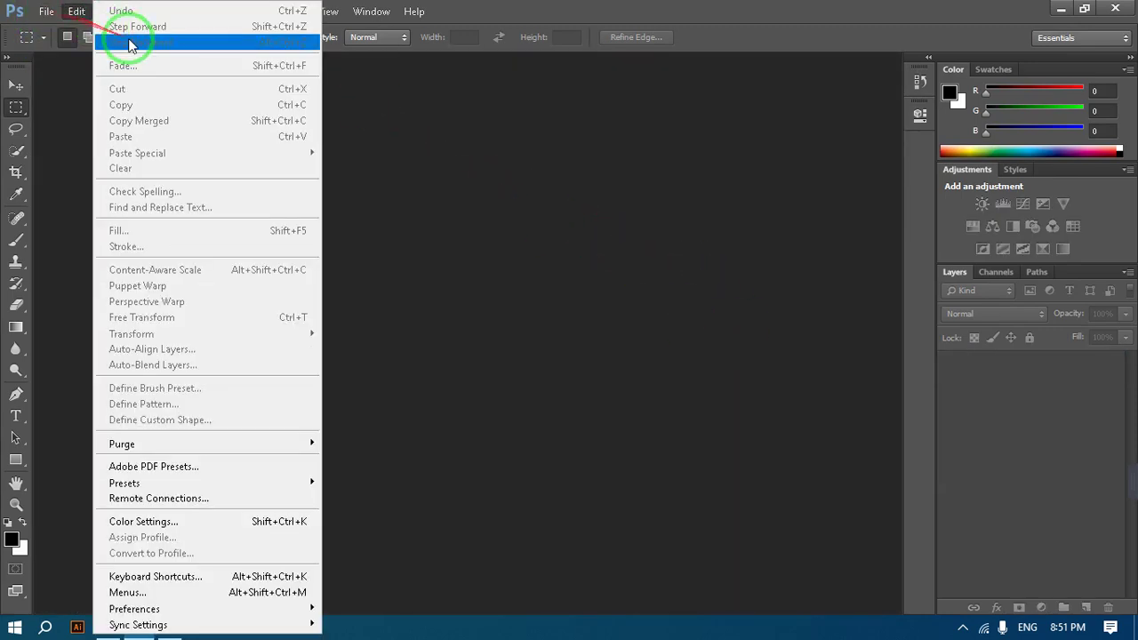
pyautogui.click(712, 271)
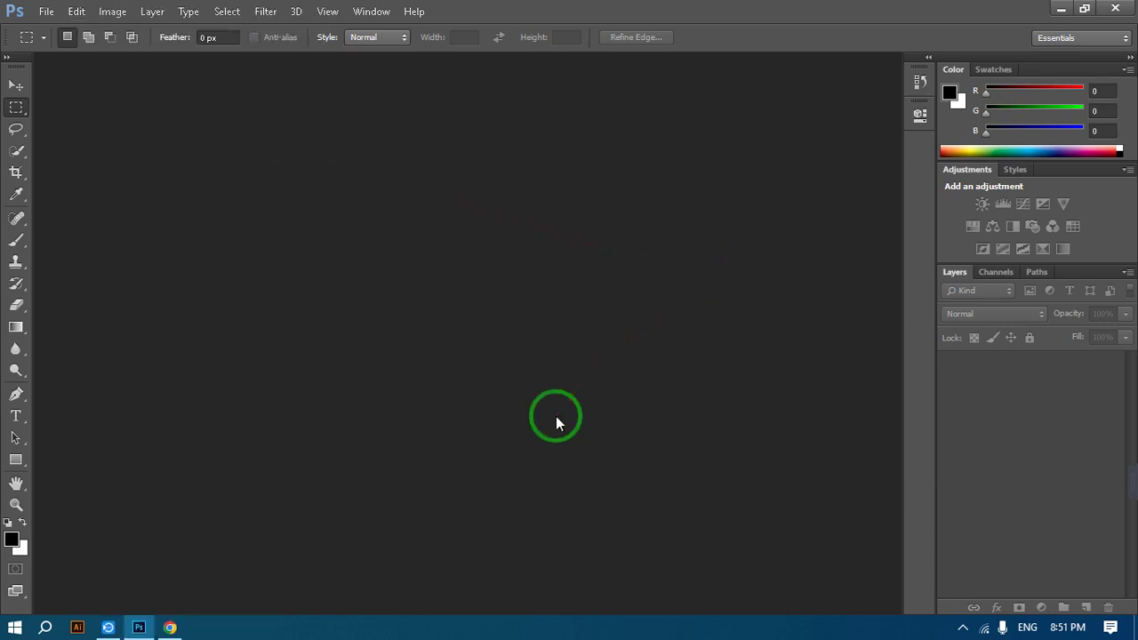
# Create a white 7 by 5 inch RGB document at 300 pixels/inch and paste the copied portrait into it.
pyautogui.hotkey('ctrl', 'n')
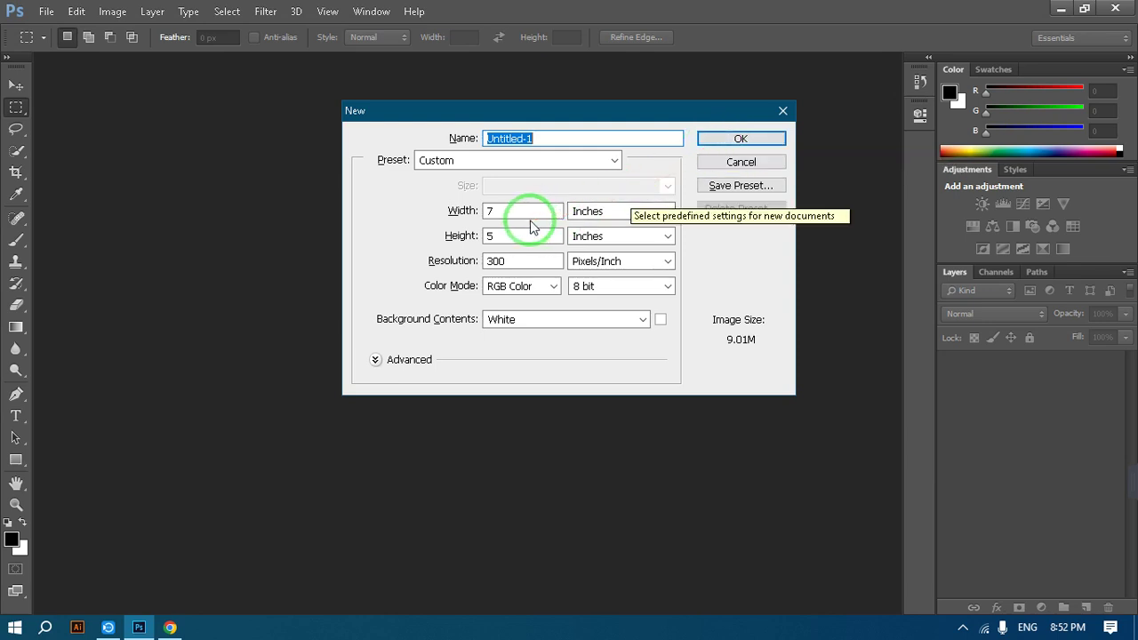
pyautogui.click(734, 138)
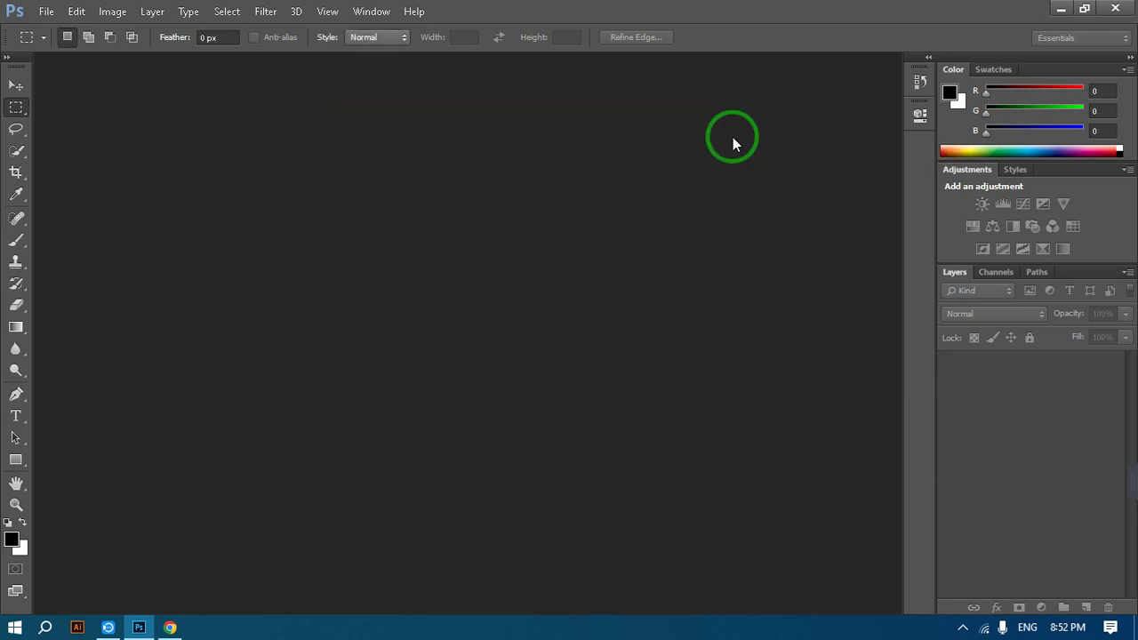
pyautogui.hotkey('ctrl', 'v')
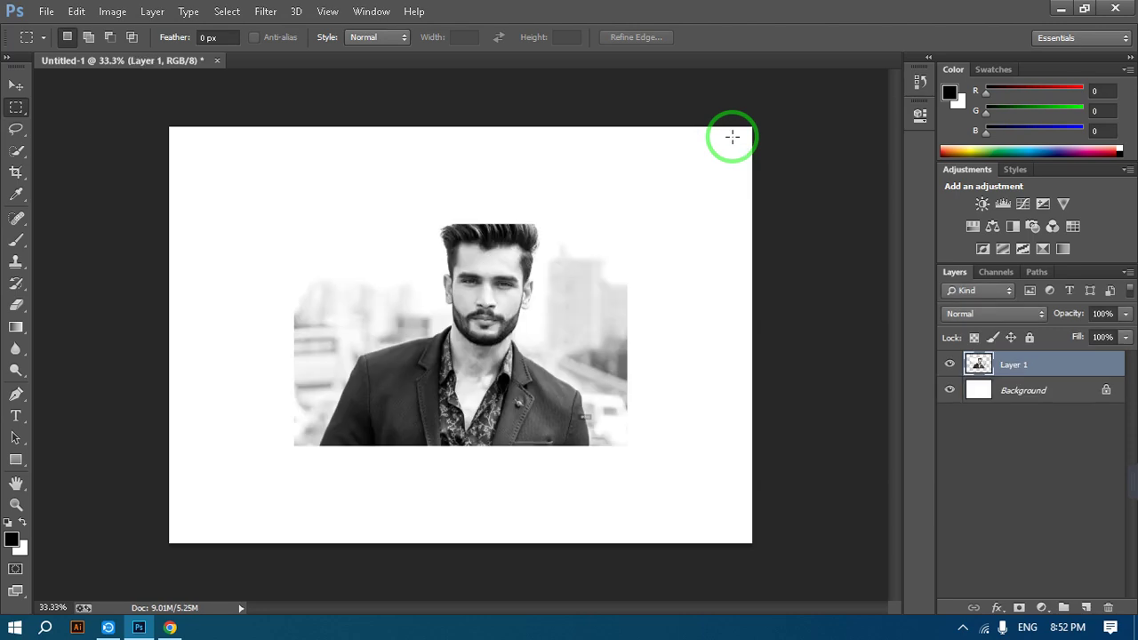
# Scale the pasted portrait about its centre to about 175% so it spans the full canvas width.
pyautogui.click(15, 86)
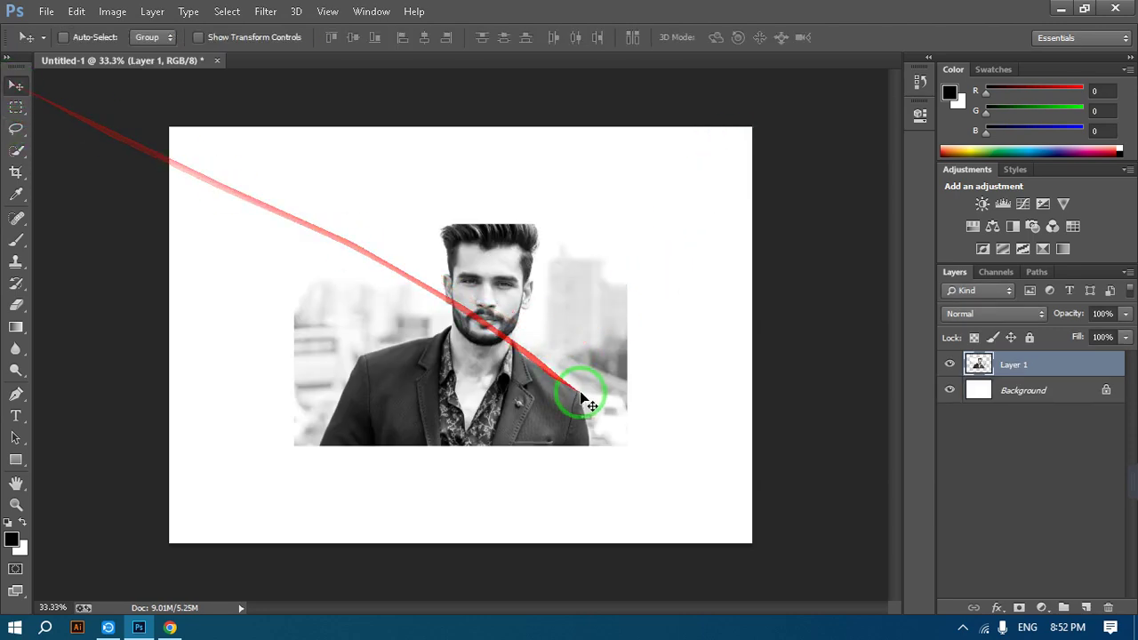
pyautogui.hotkey('ctrl', 't')
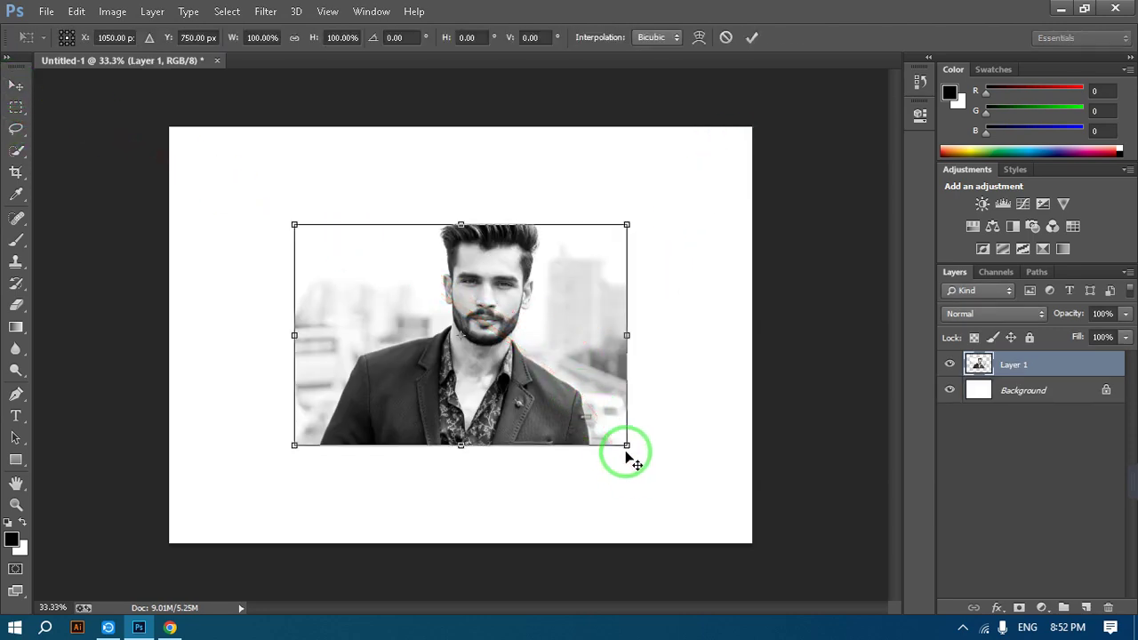
pyautogui.moveTo(627, 446); pyautogui.dragTo(726, 569)
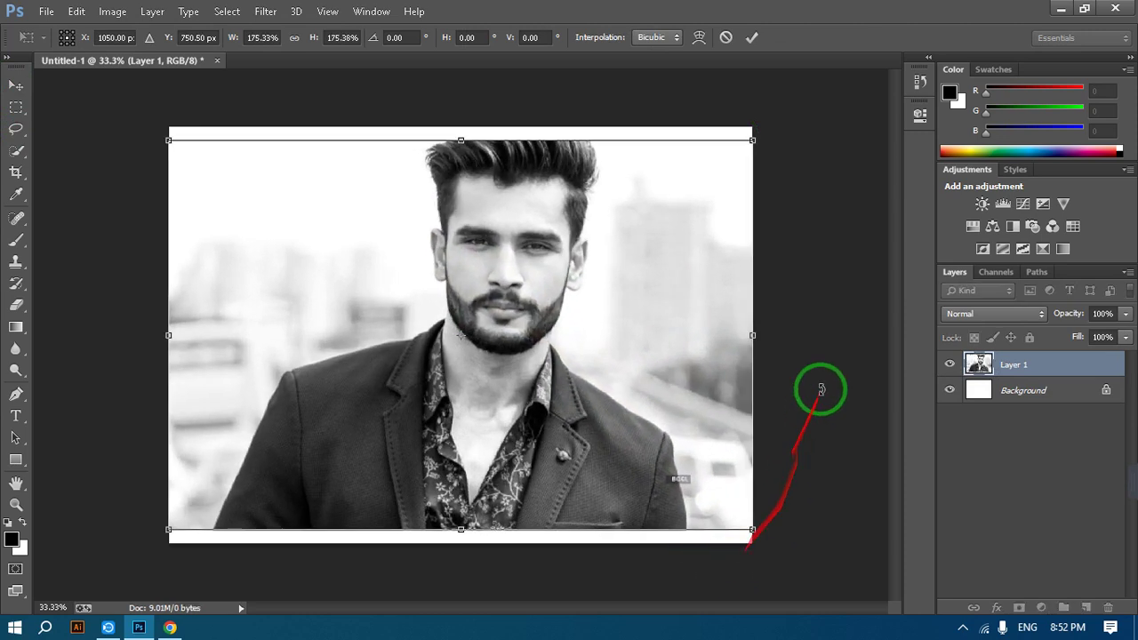
pyautogui.press('Return')
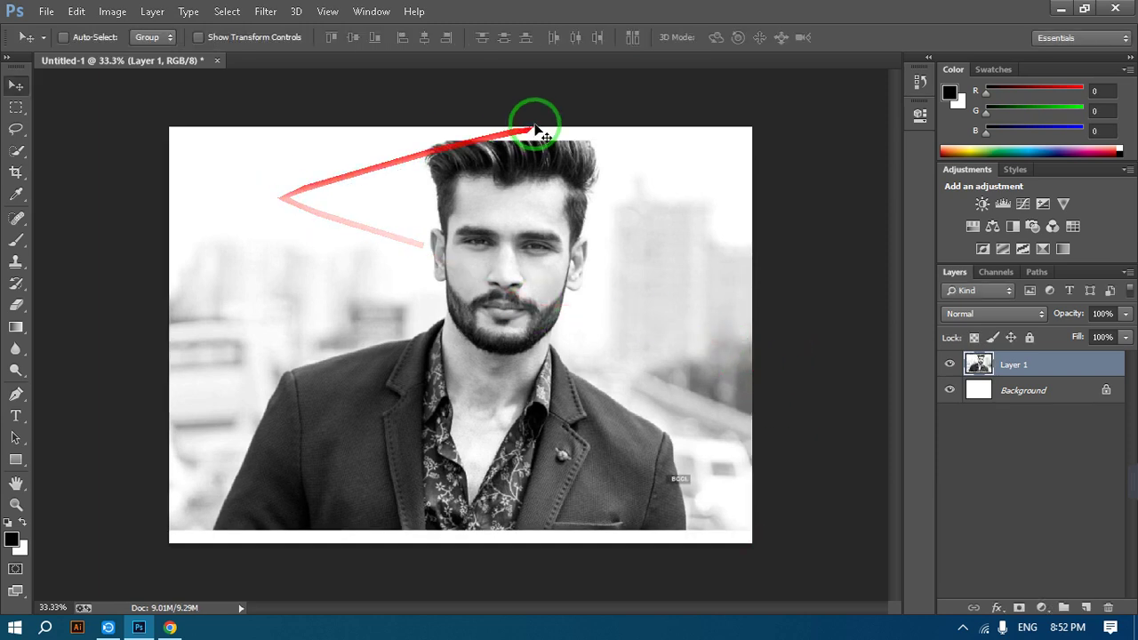
# Examine which colour modes are available for the document and which one it uses.
pyautogui.click(113, 13)
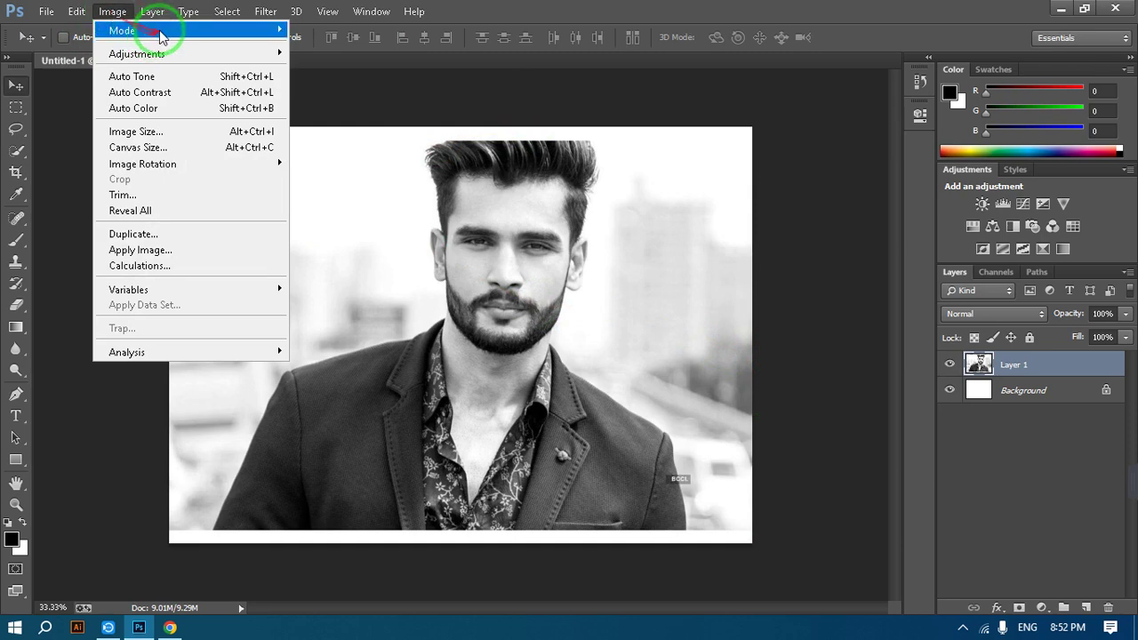
pyautogui.moveTo(228, 32)
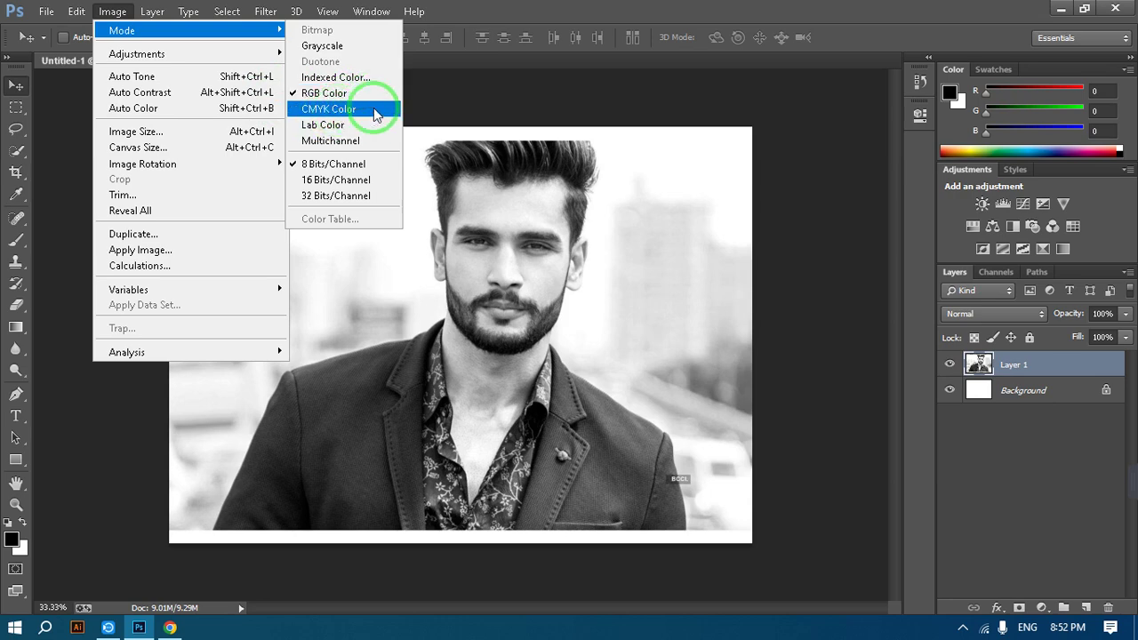
pyautogui.click(760, 294)
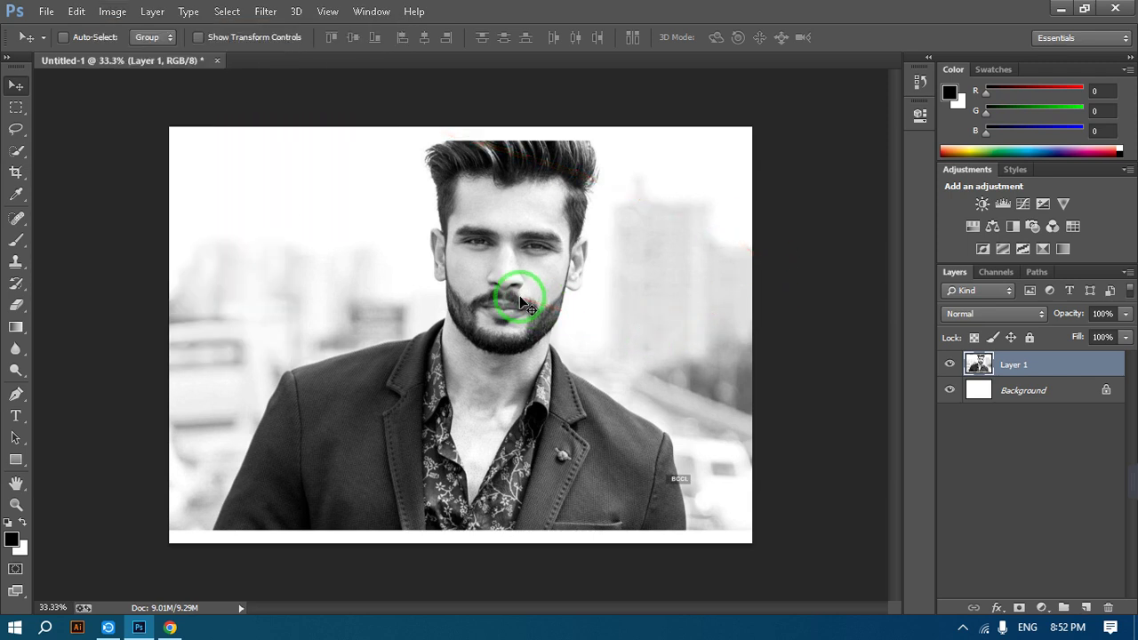
pyautogui.click(113, 11)
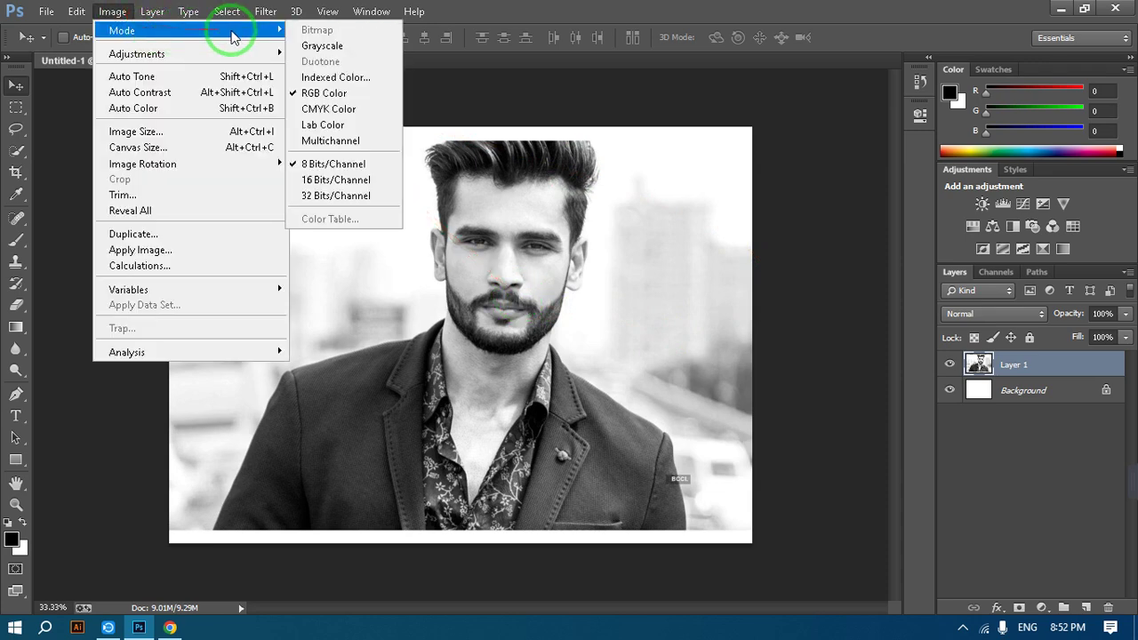
pyautogui.click(623, 387)
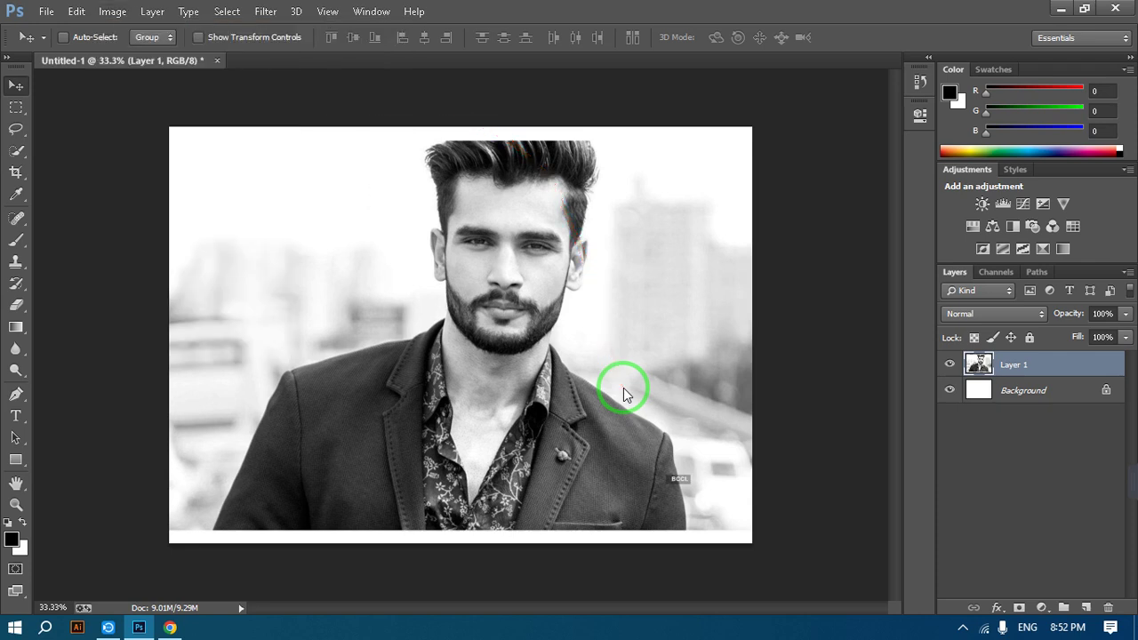
pyautogui.click(112, 11)
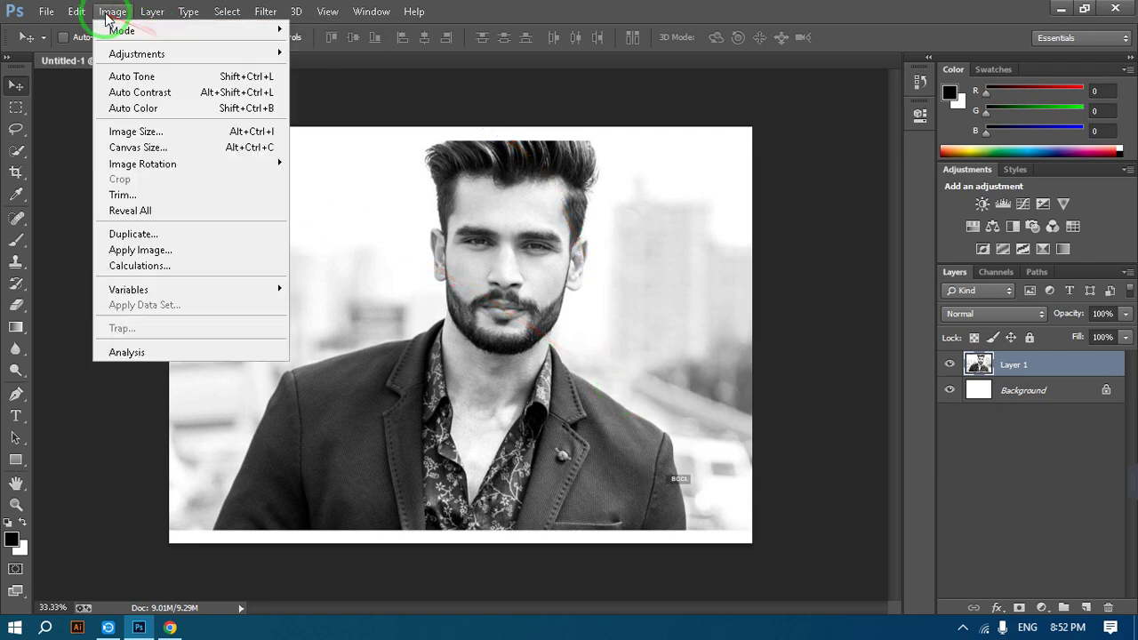
pyautogui.moveTo(280, 30)
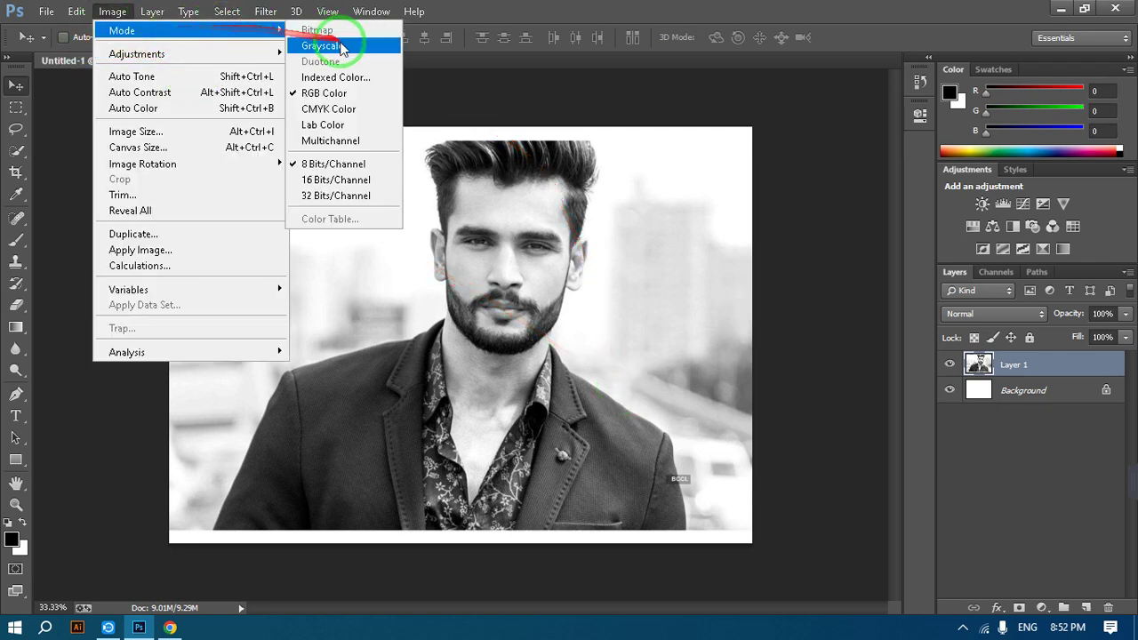
pyautogui.click(492, 357)
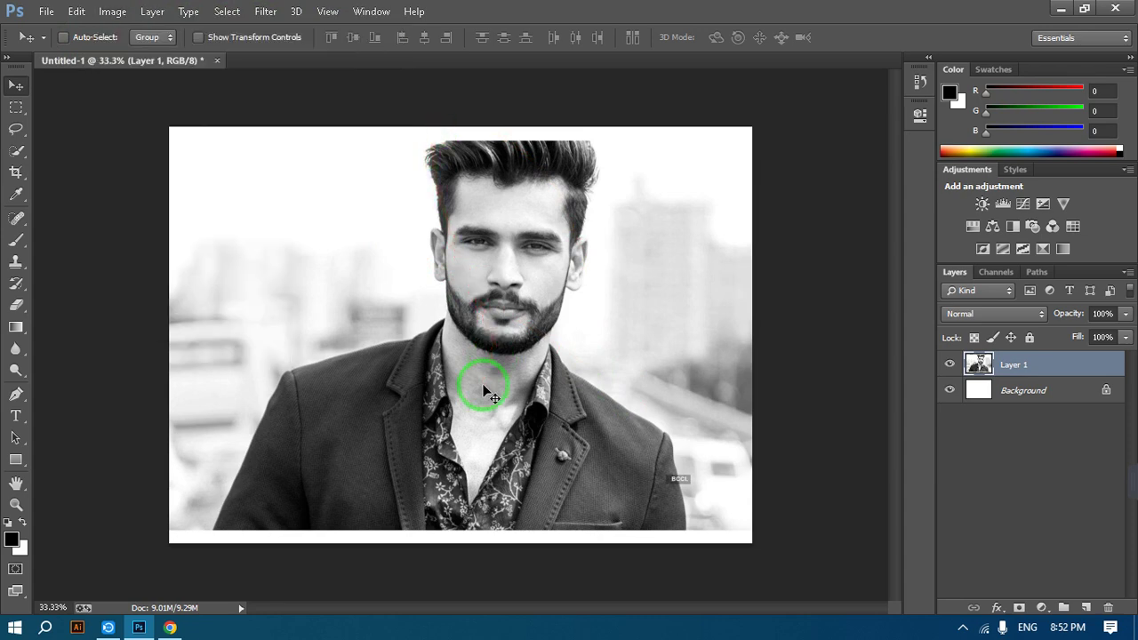
# Delete the white Background layer, keeping only the portrait layer.
pyautogui.click(1041, 394)
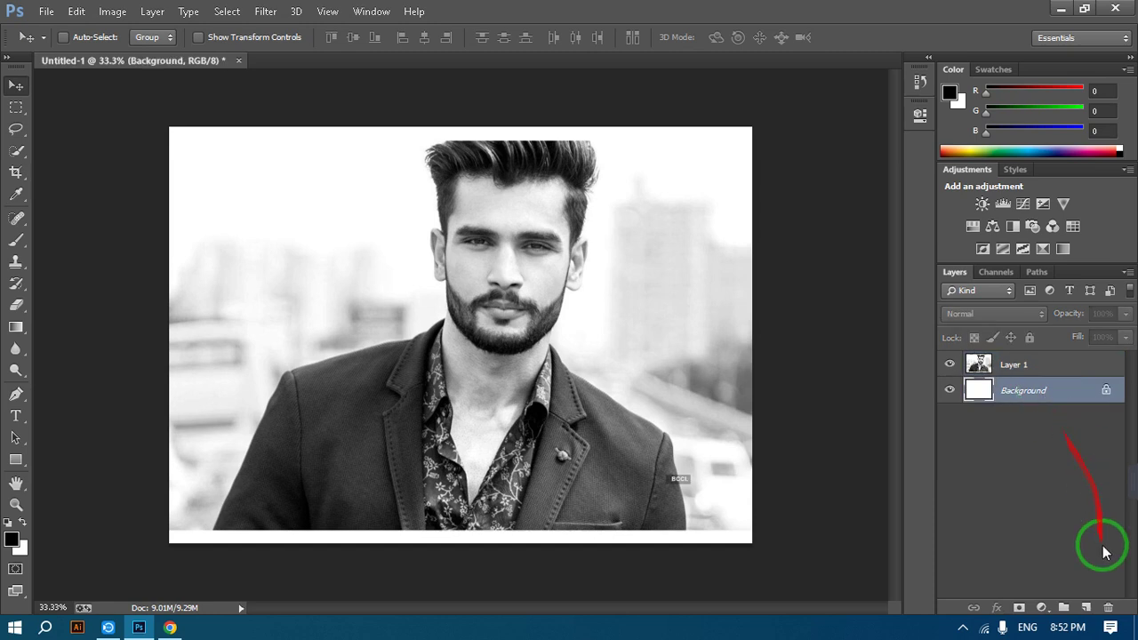
pyautogui.click(1110, 608)
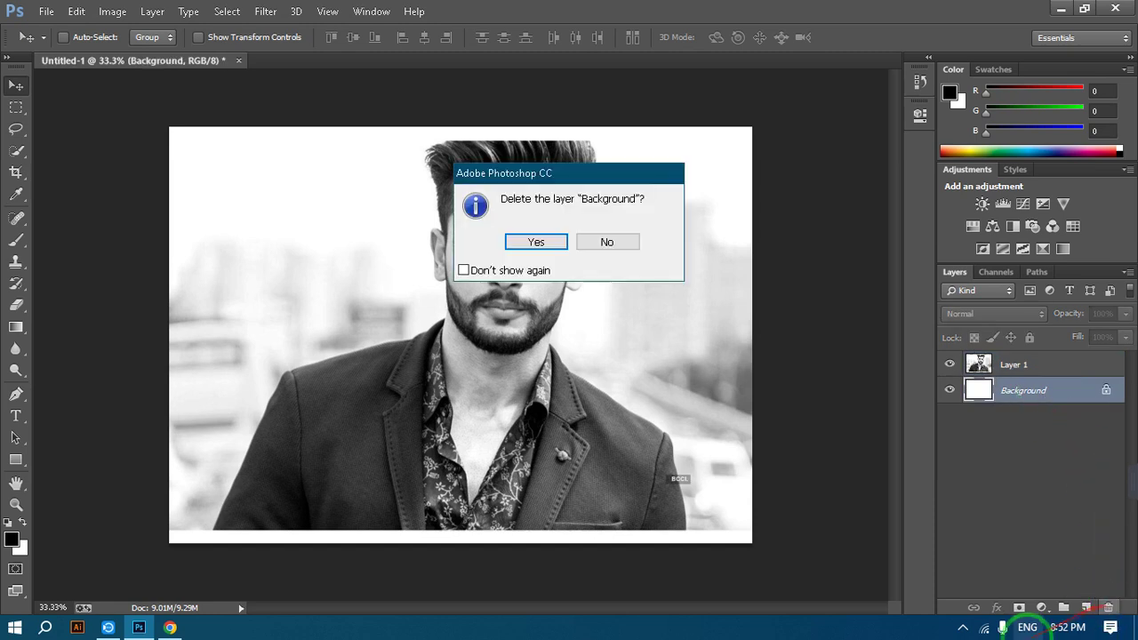
pyautogui.click(498, 241)
pyautogui.click(494, 318)
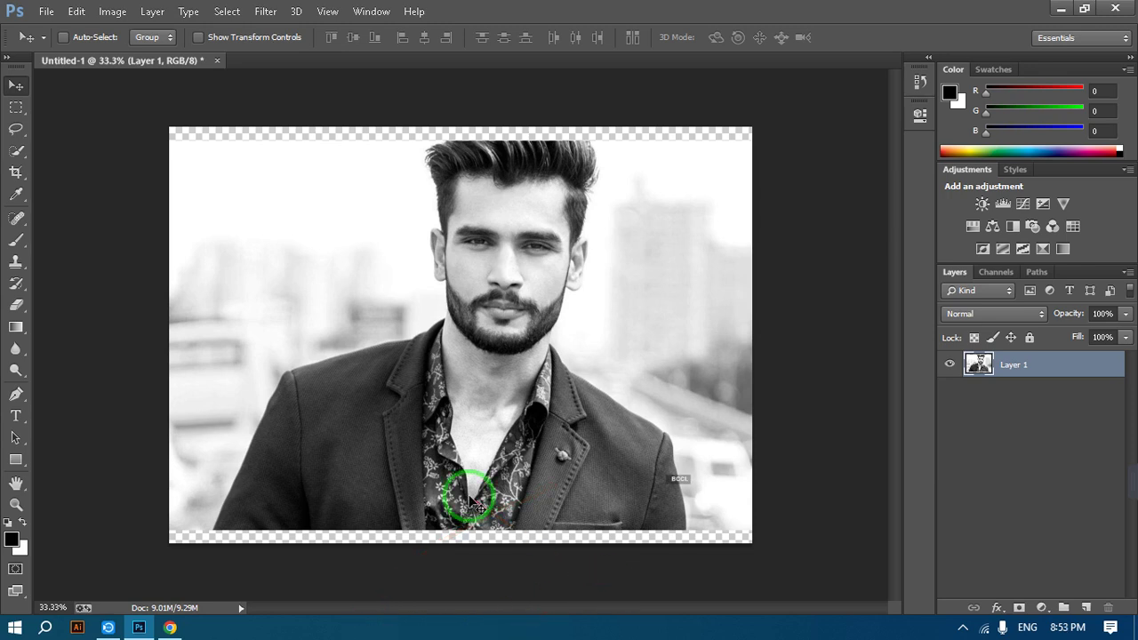
pyautogui.click(263, 13)
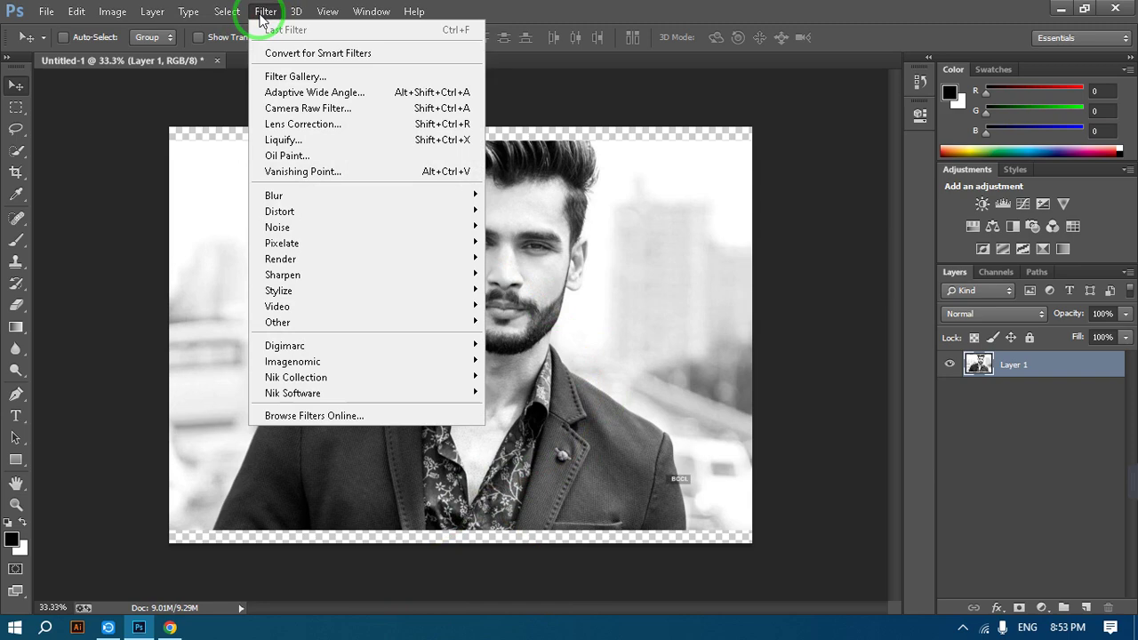
pyautogui.click(292, 79)
pyautogui.click(320, 55)
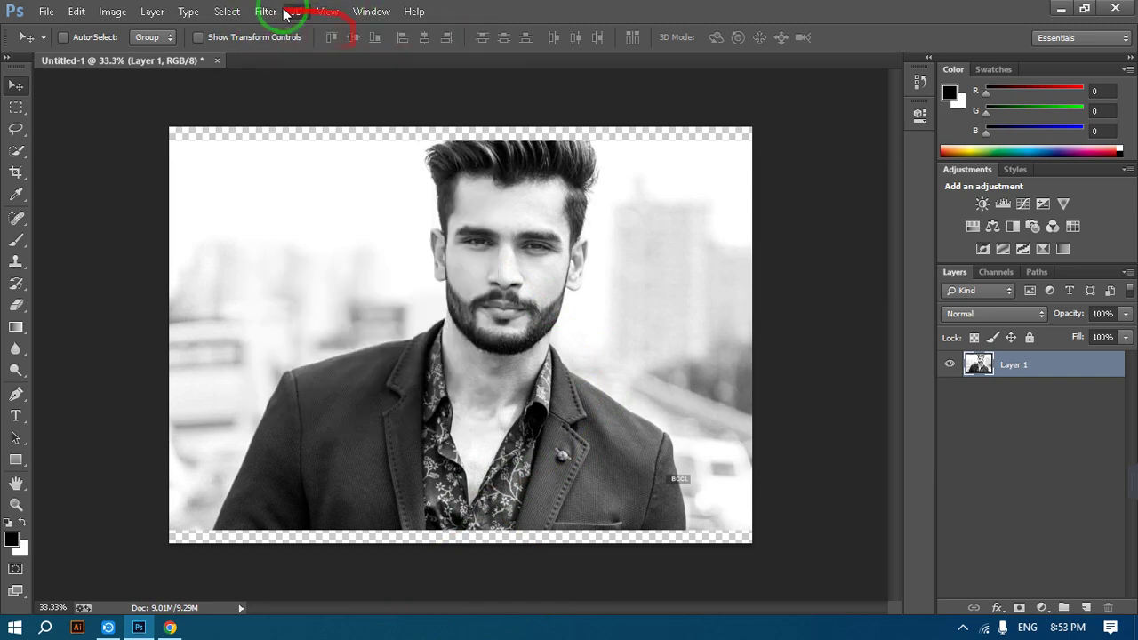
pyautogui.click(265, 11)
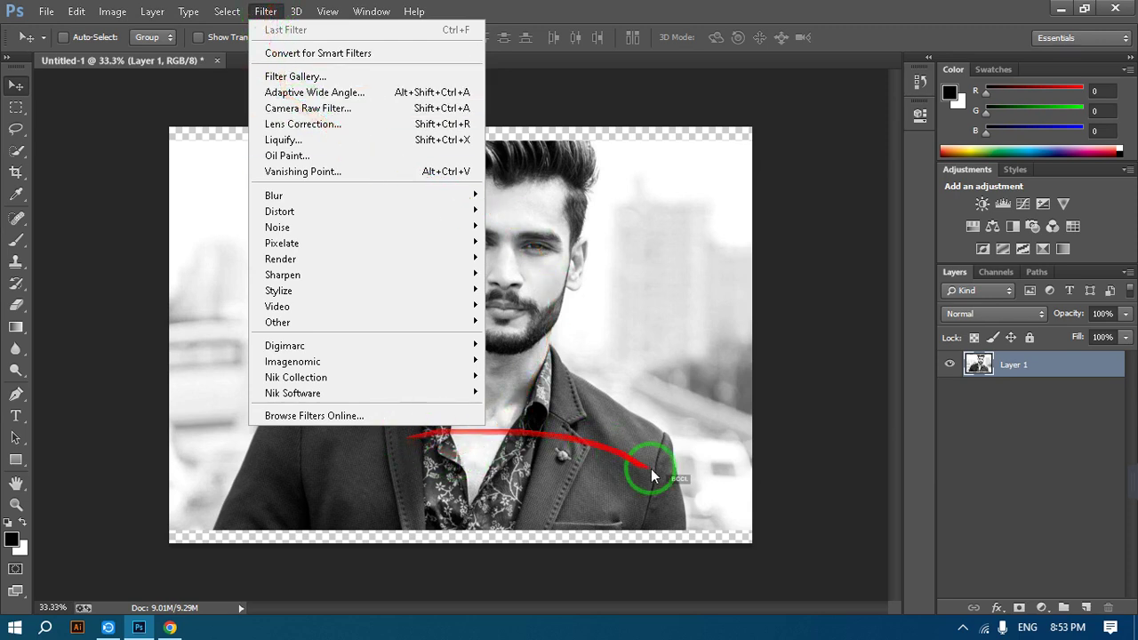
pyautogui.click(630, 620)
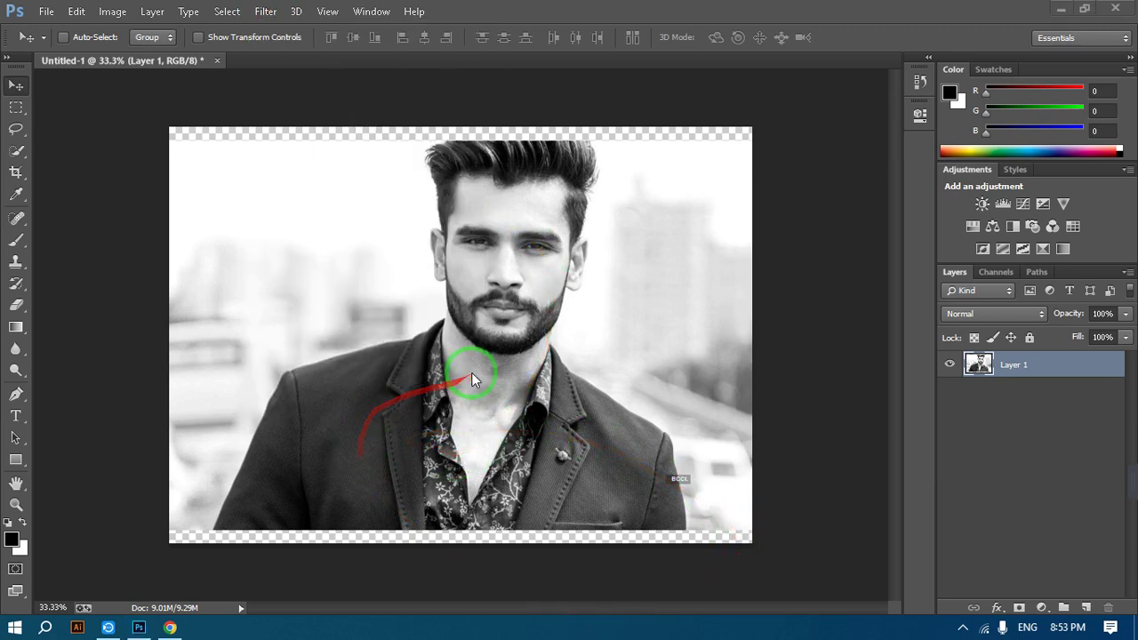
pyautogui.click(259, 11)
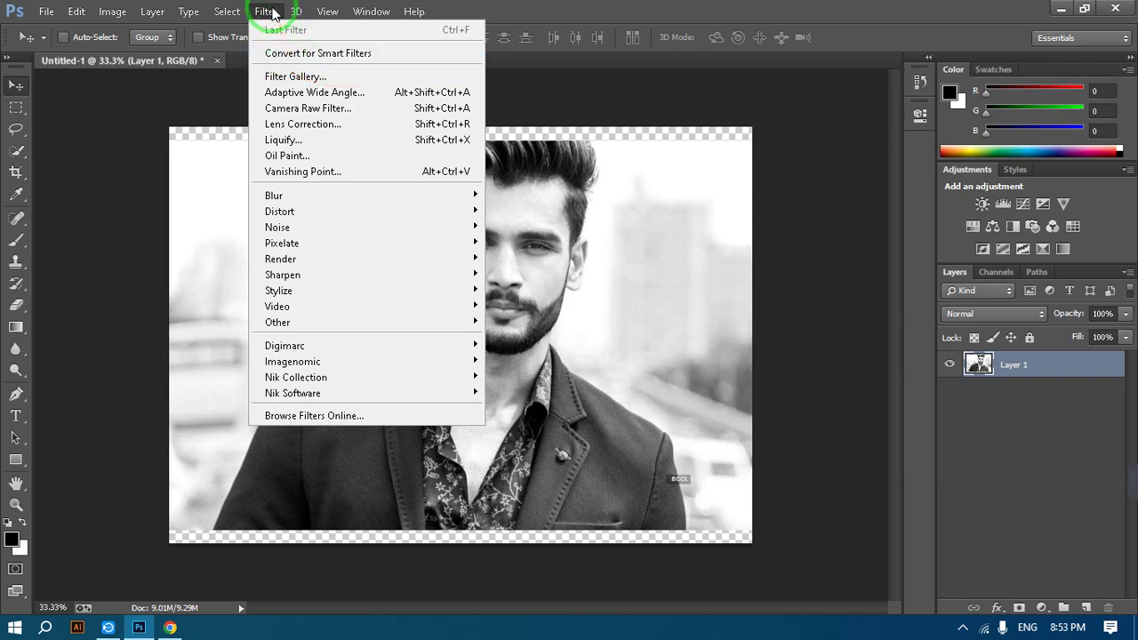
pyautogui.click(365, 10)
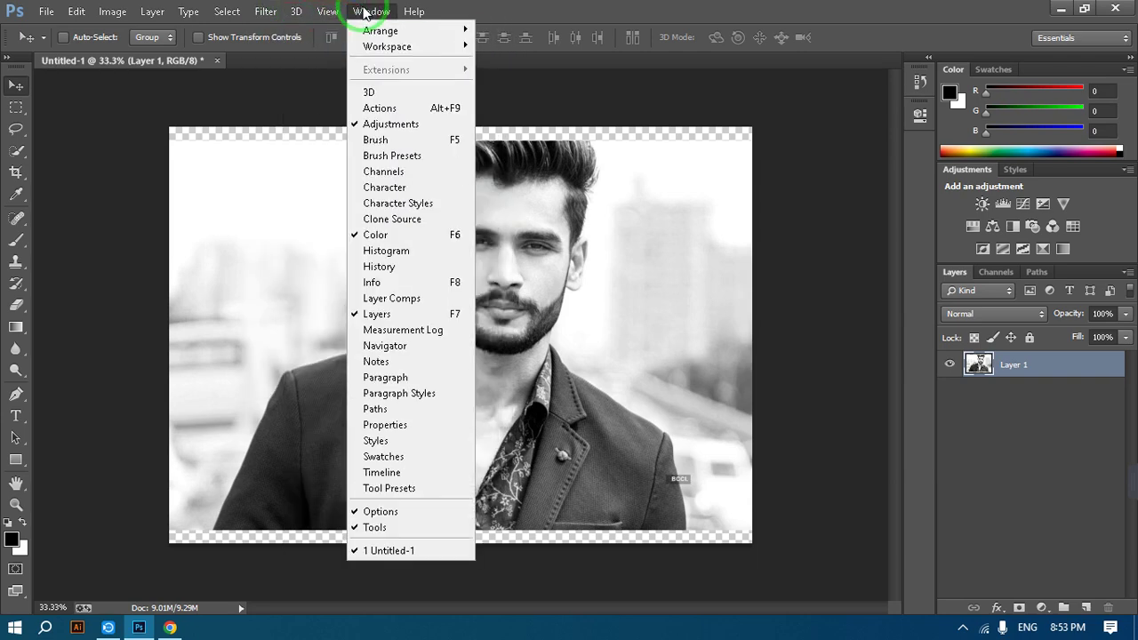
pyautogui.click(336, 12)
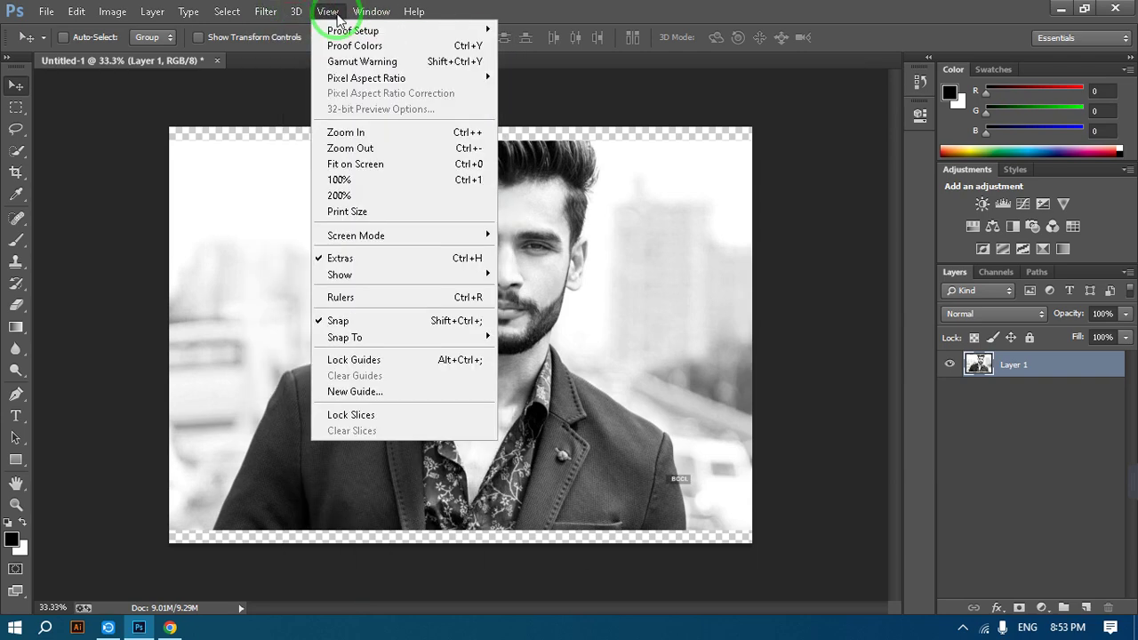
pyautogui.click(413, 11)
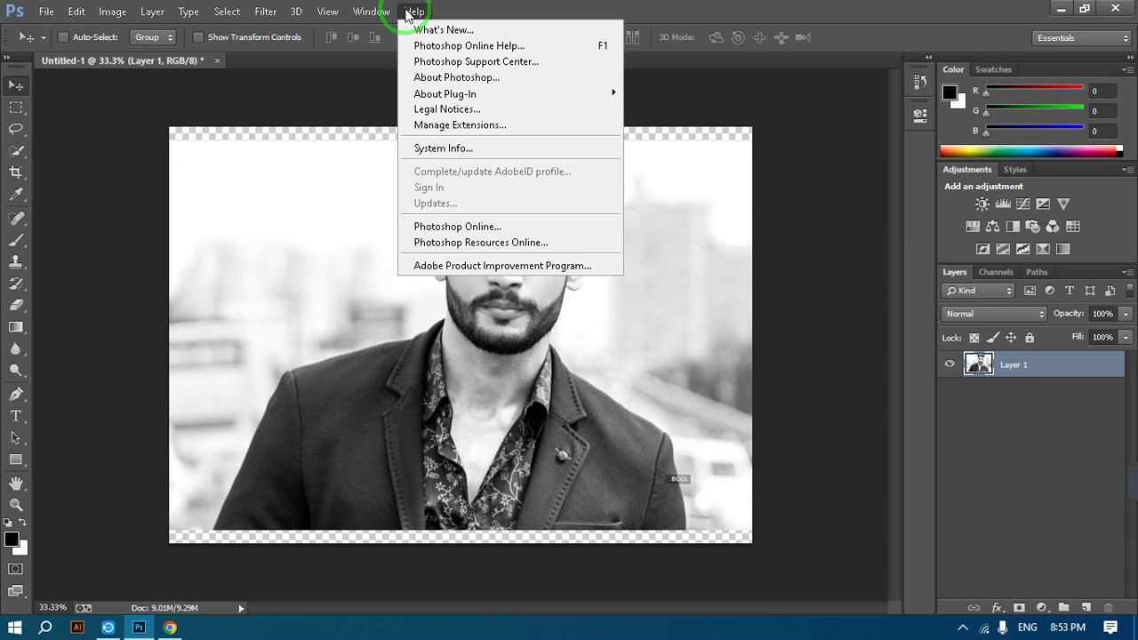
pyautogui.click(429, 190)
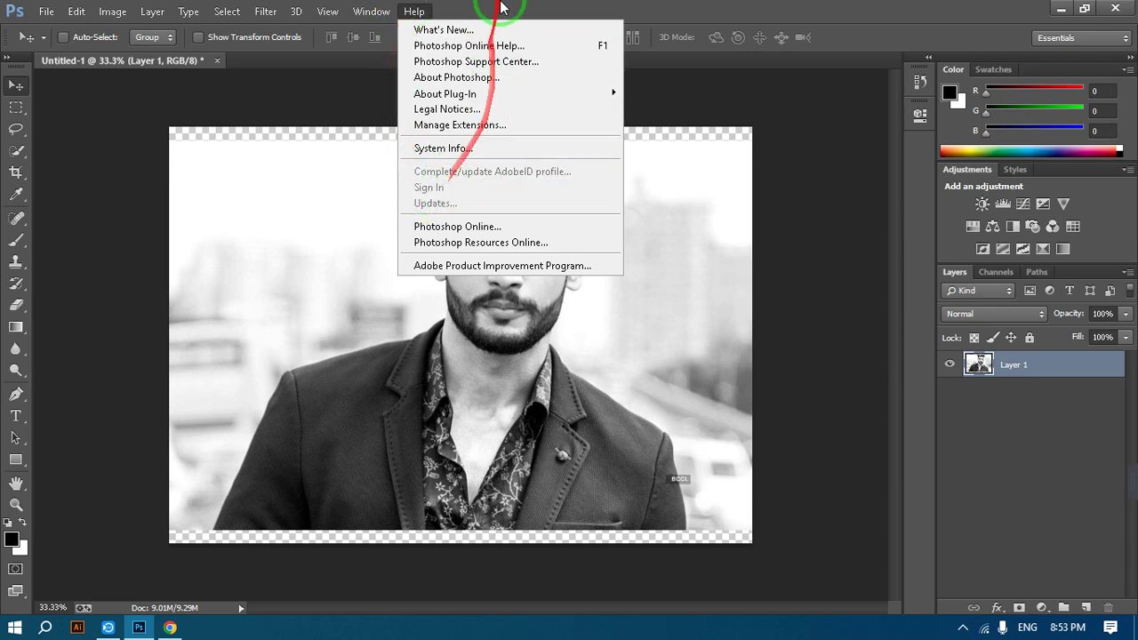
pyautogui.click(366, 48)
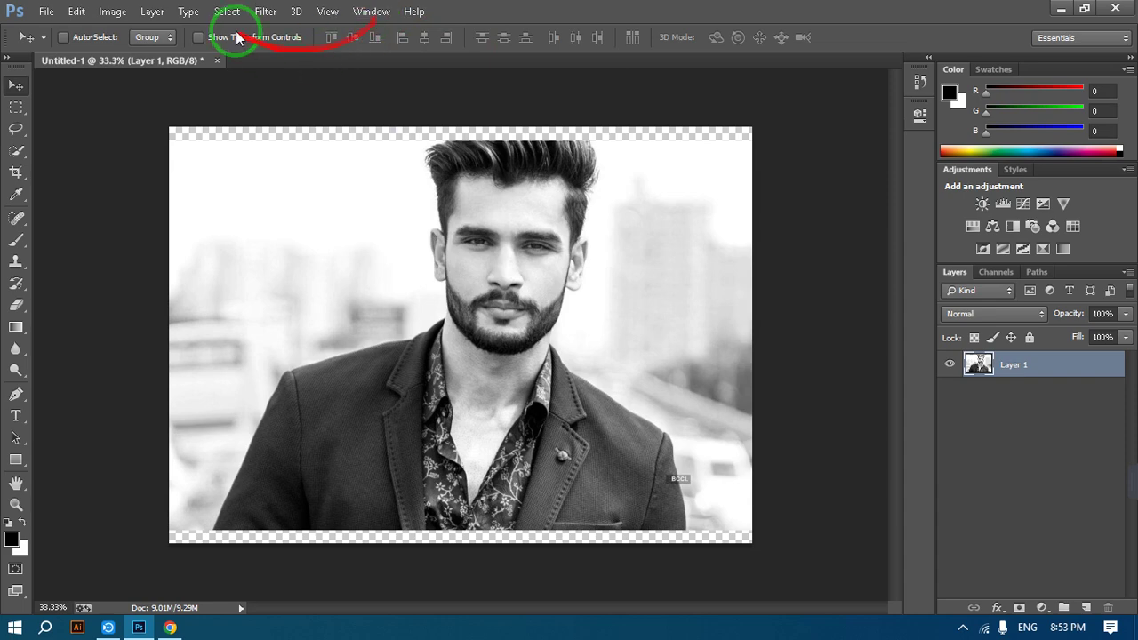
pyautogui.click(366, 11)
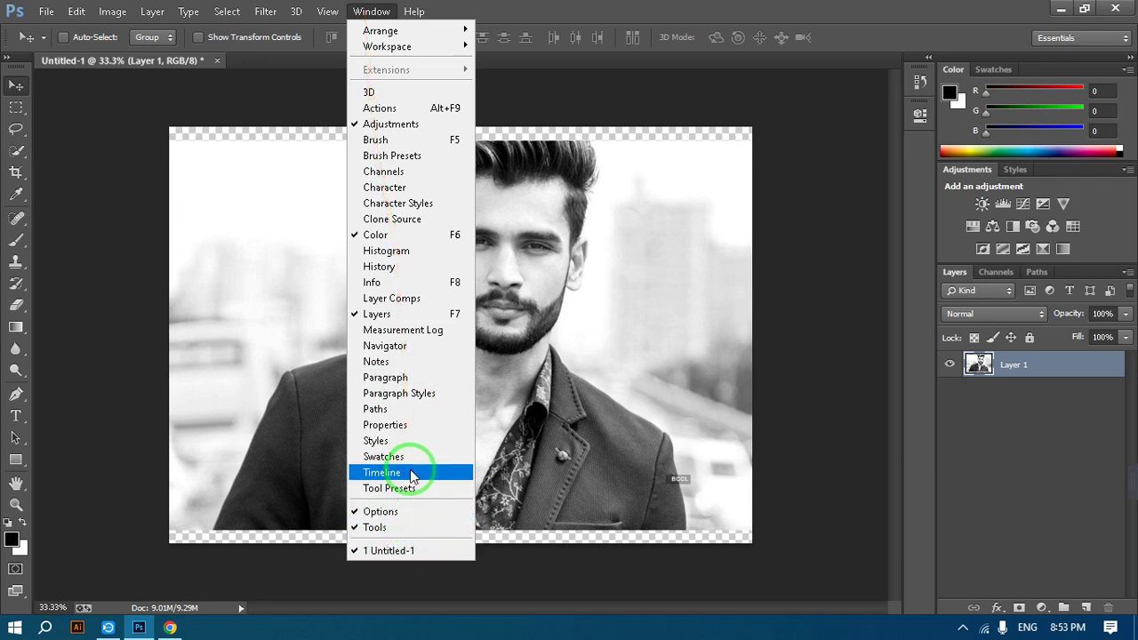
pyautogui.click(373, 13)
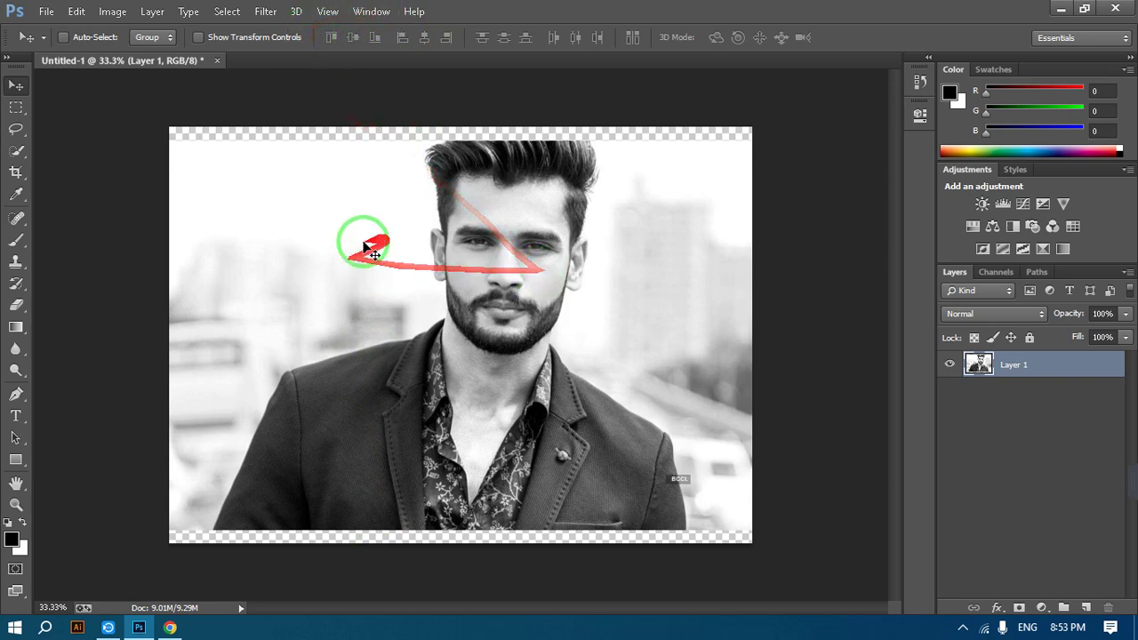
# Expand the toolbox into a two-column layout.
pyautogui.click(8, 59)
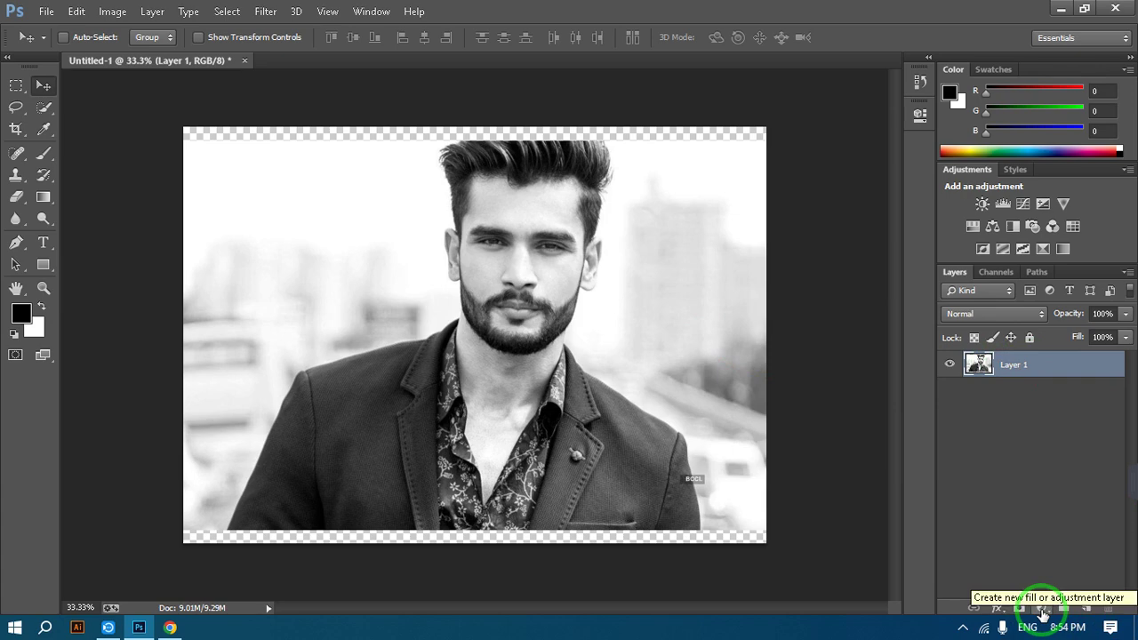
# Duplicate the portrait layer, hide the original, and make the copy the active layer.
pyautogui.click(1073, 407)
pyautogui.click(1041, 363)
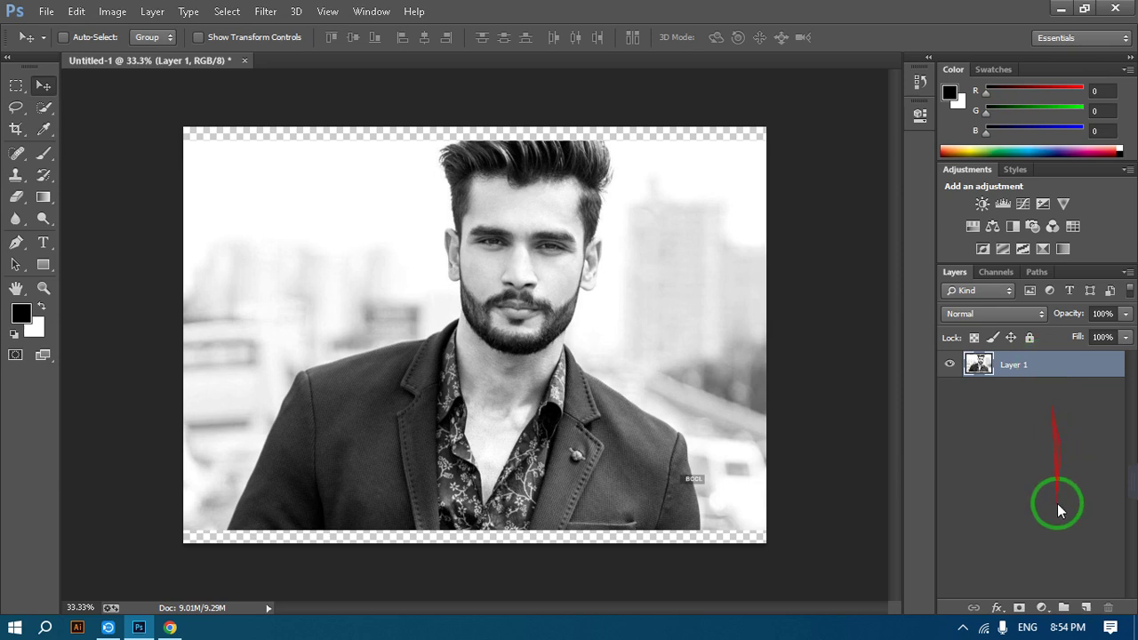
pyautogui.hotkey('ctrl', 'j')
pyautogui.click(1033, 411)
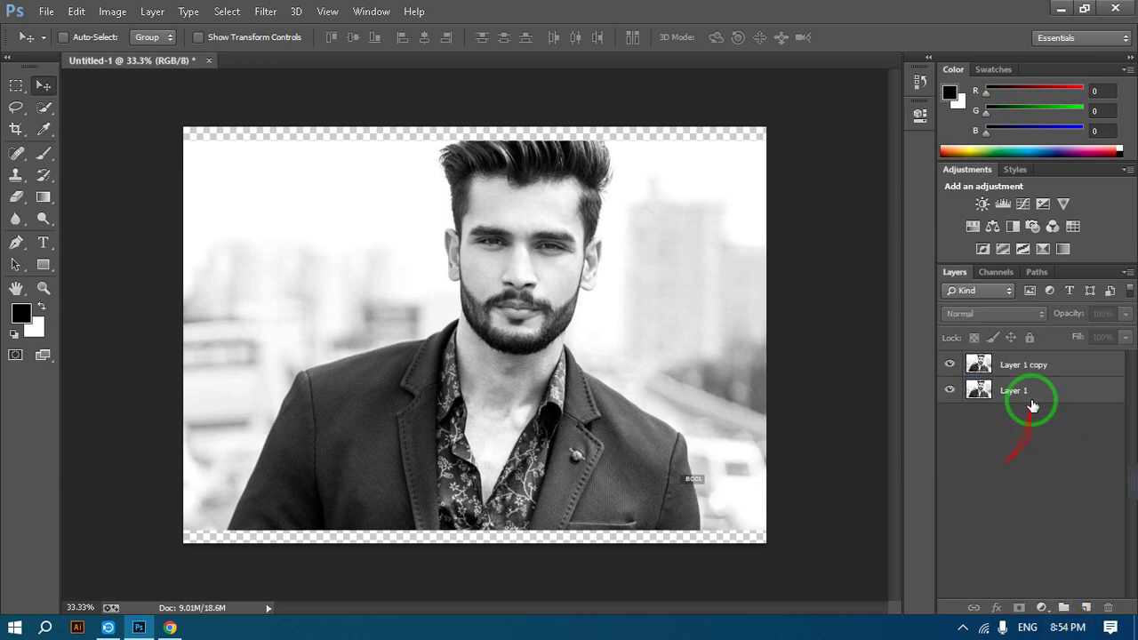
pyautogui.click(950, 389)
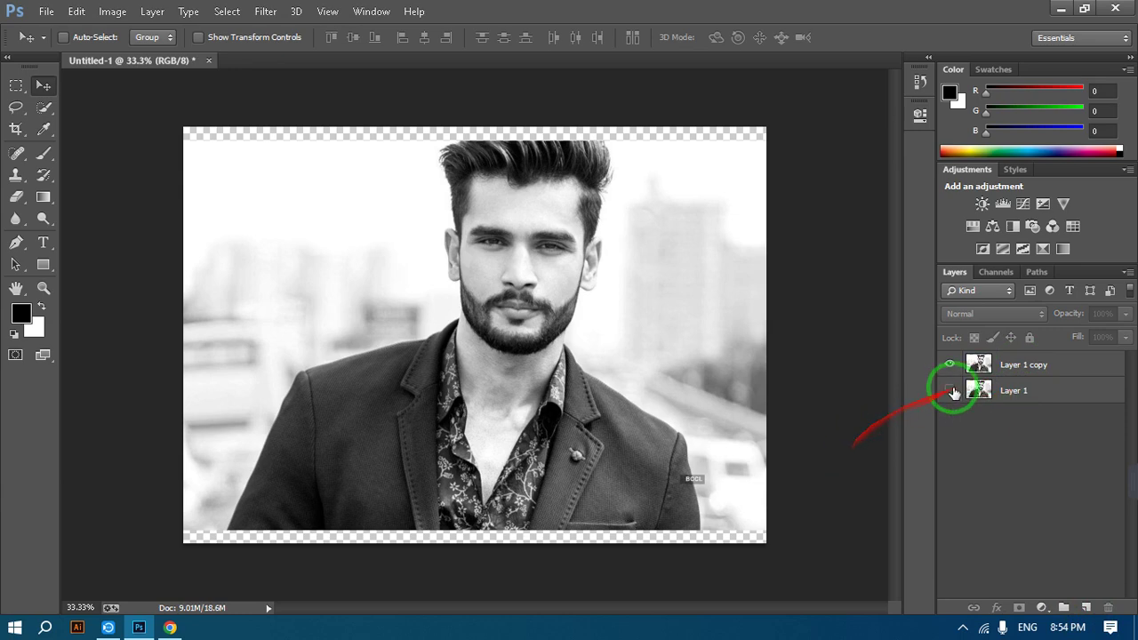
pyautogui.click(1041, 366)
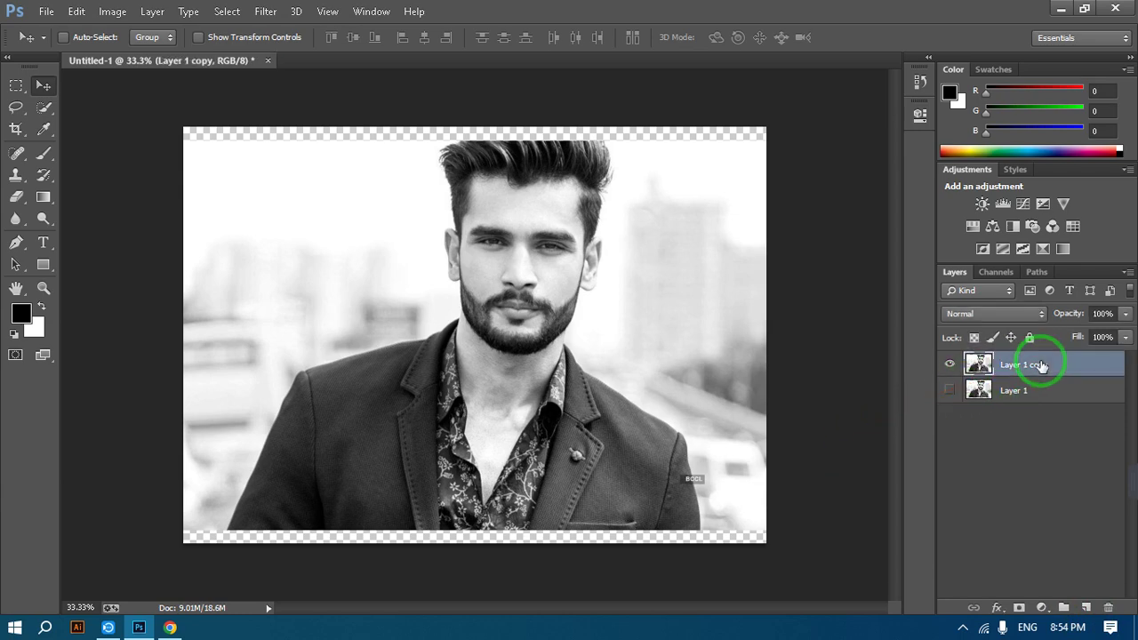
pyautogui.click(1042, 608)
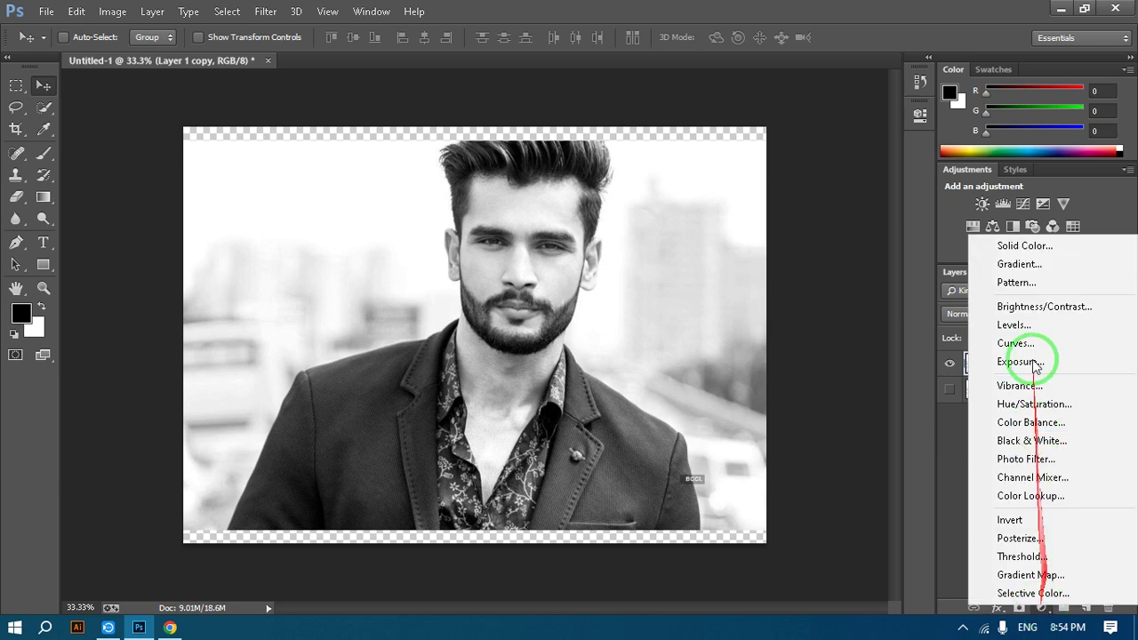
pyautogui.click(1040, 250)
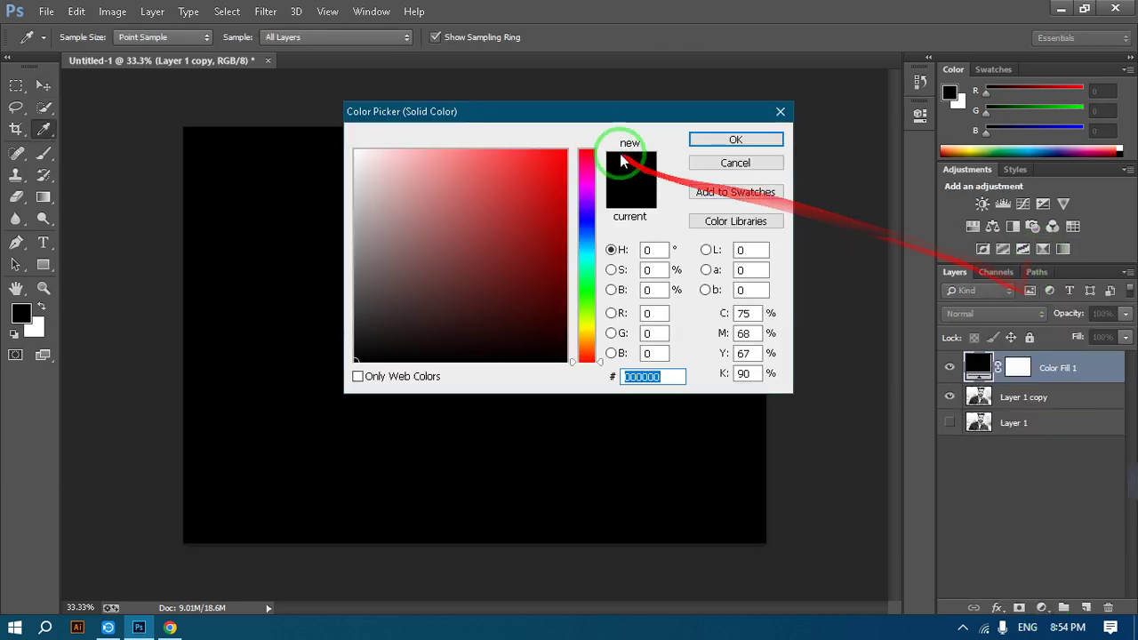
pyautogui.moveTo(633, 121); pyautogui.dragTo(667, 256)
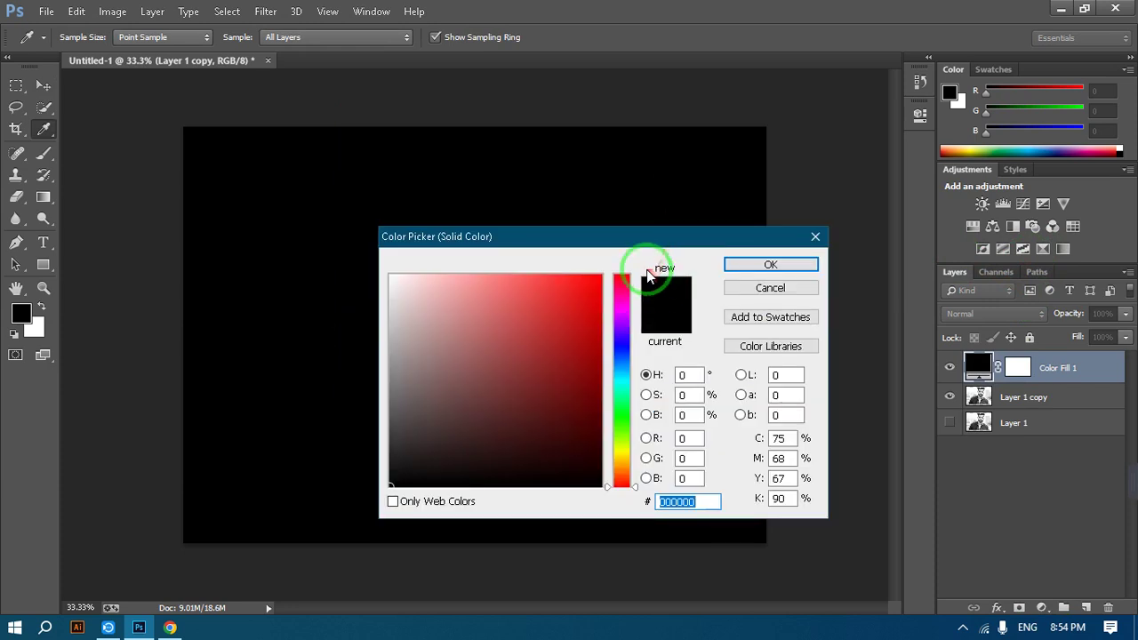
pyautogui.click(770, 266)
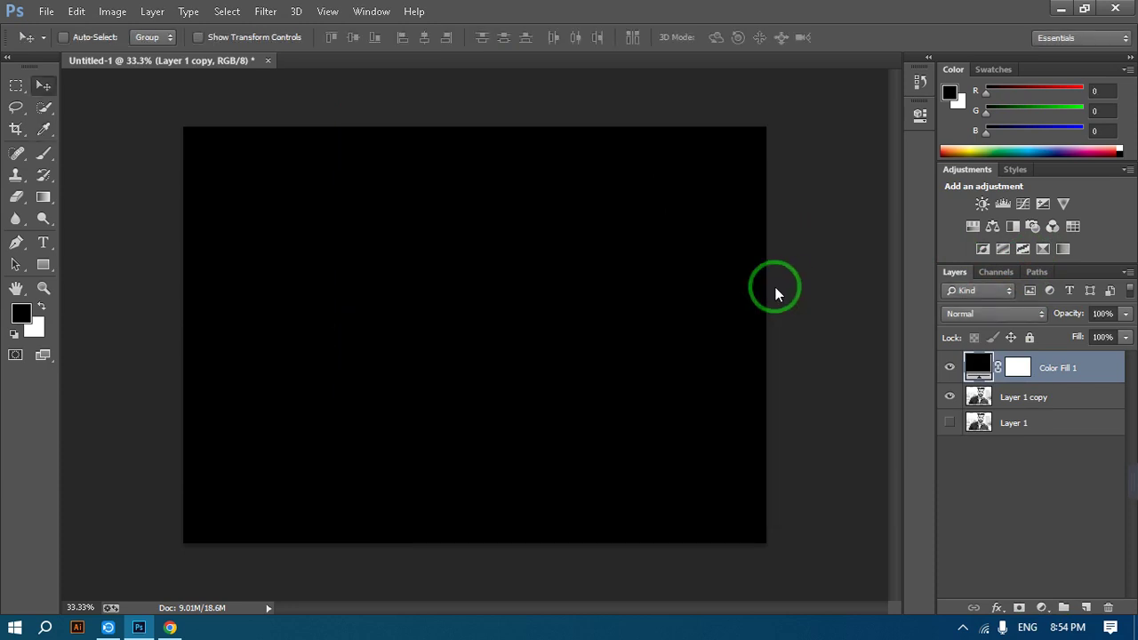
pyautogui.press('Delete')
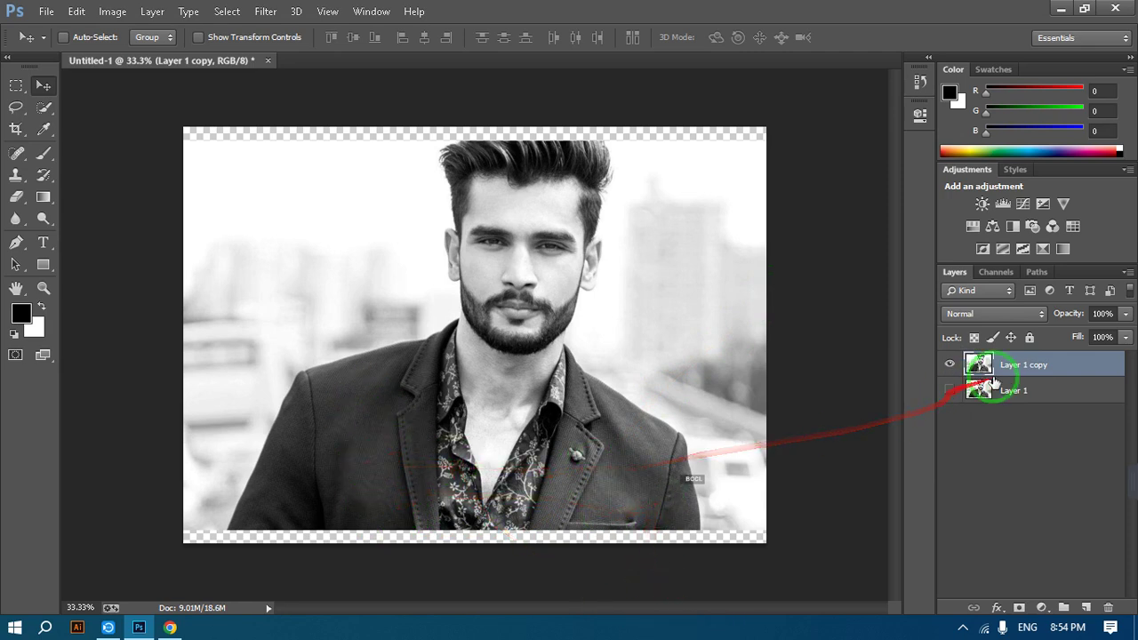
# Add a Solid Color fill layer in light cyan #bcf0f8 above the portrait copy.
pyautogui.click(1042, 610)
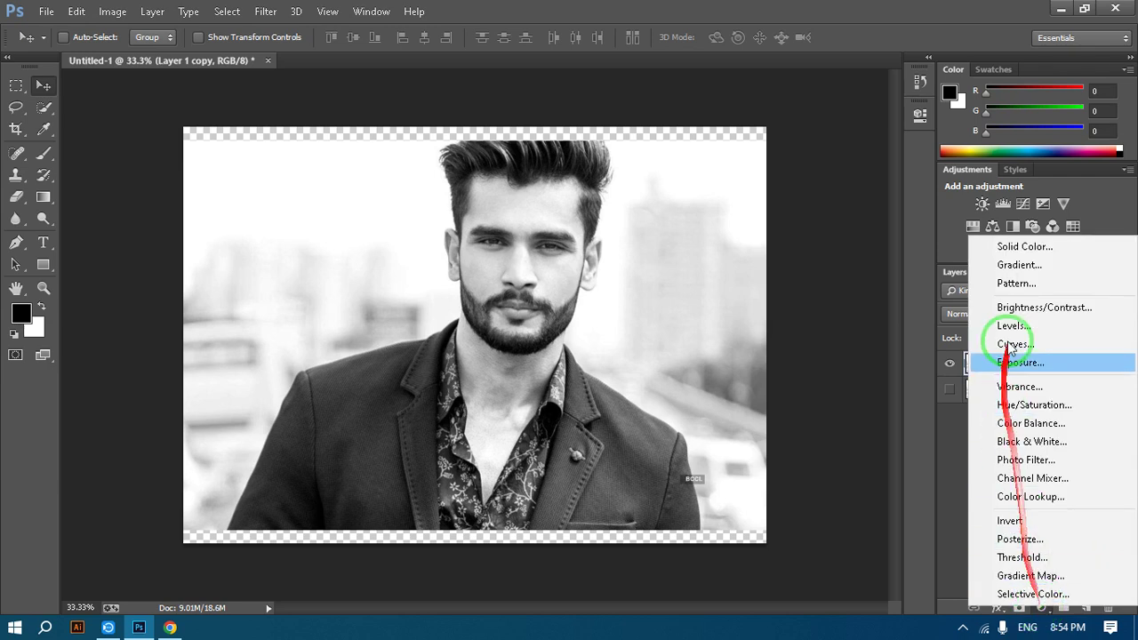
pyautogui.click(1047, 249)
pyautogui.click(616, 375)
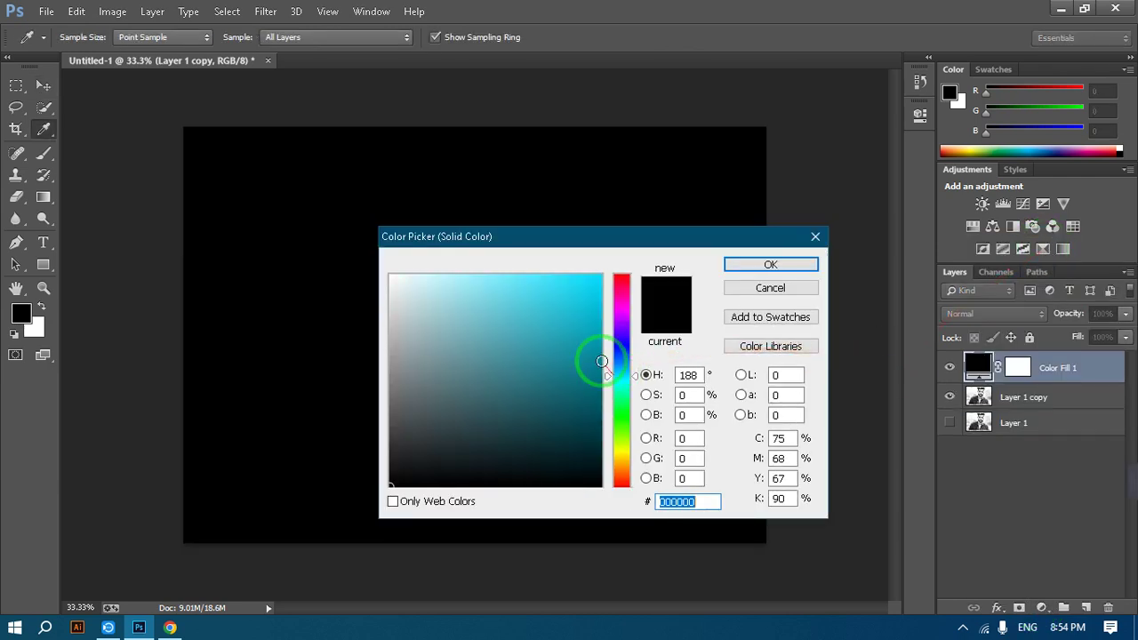
pyautogui.click(489, 276)
pyautogui.click(440, 280)
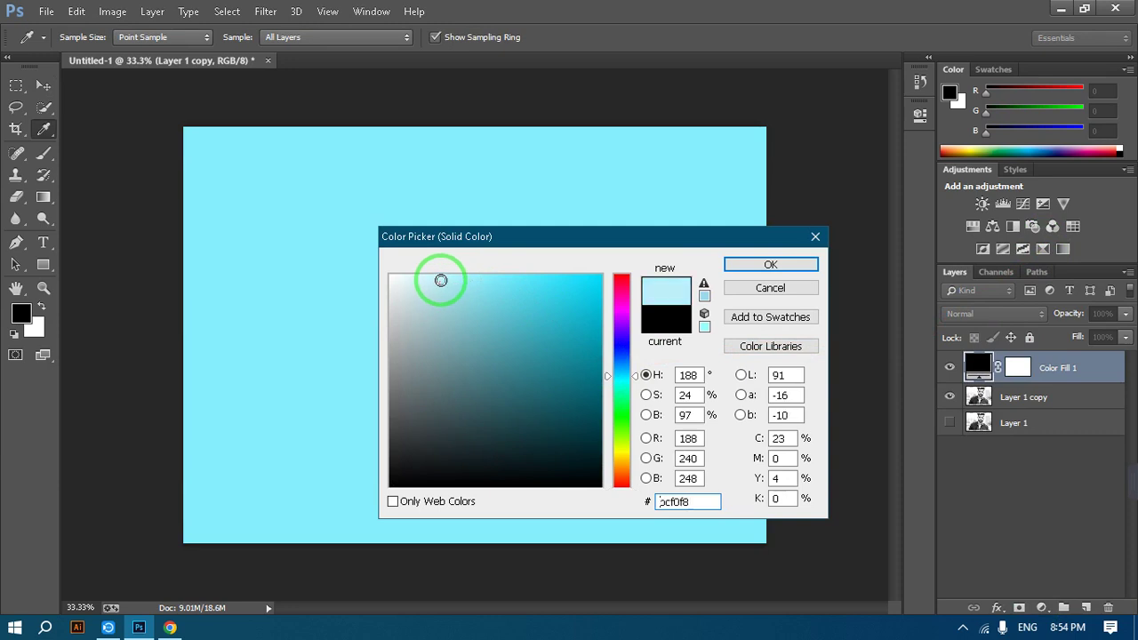
pyautogui.click(768, 264)
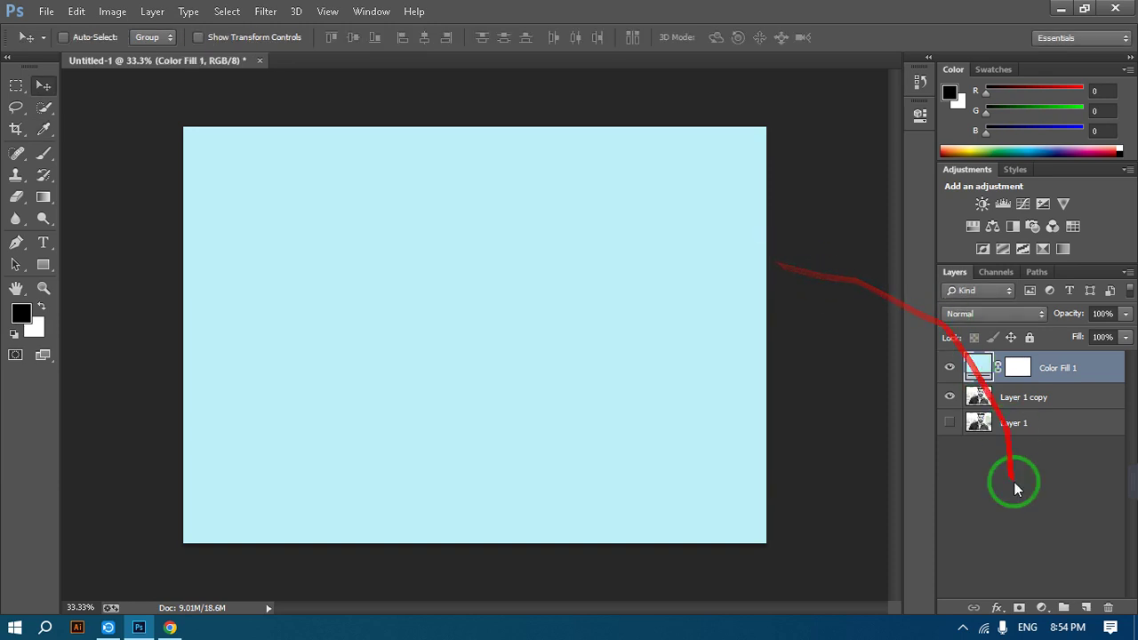
# Set the cyan fill layer's blend mode to Color and invert its layer mask to black.
pyautogui.click(1022, 314)
pyautogui.click(953, 409)
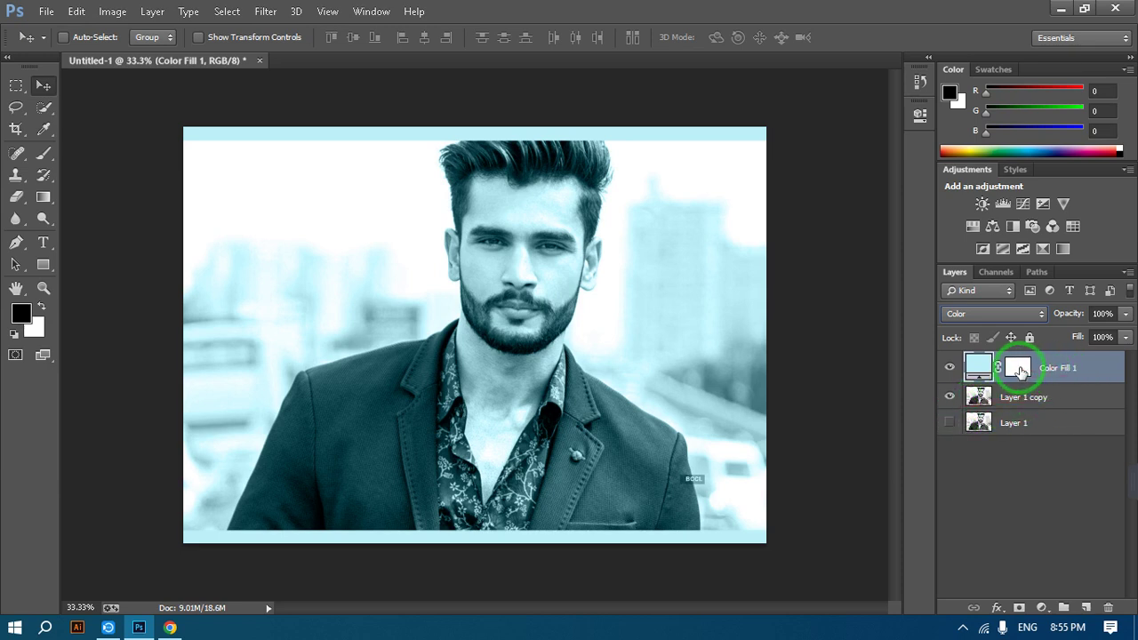
pyautogui.click(1018, 368)
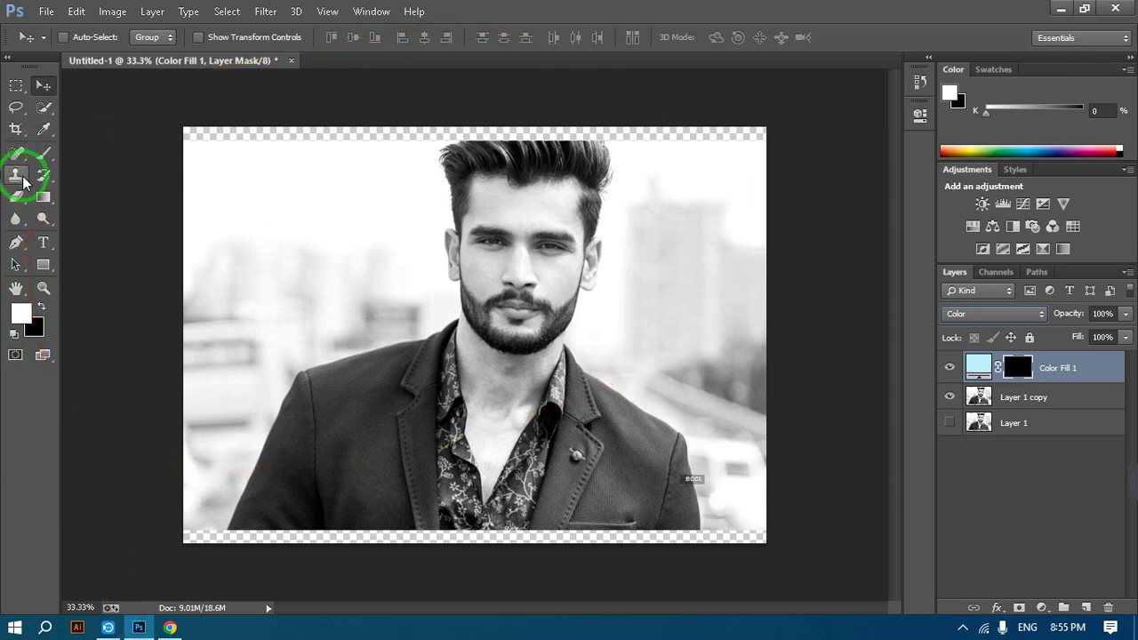
pyautogui.click(47, 129)
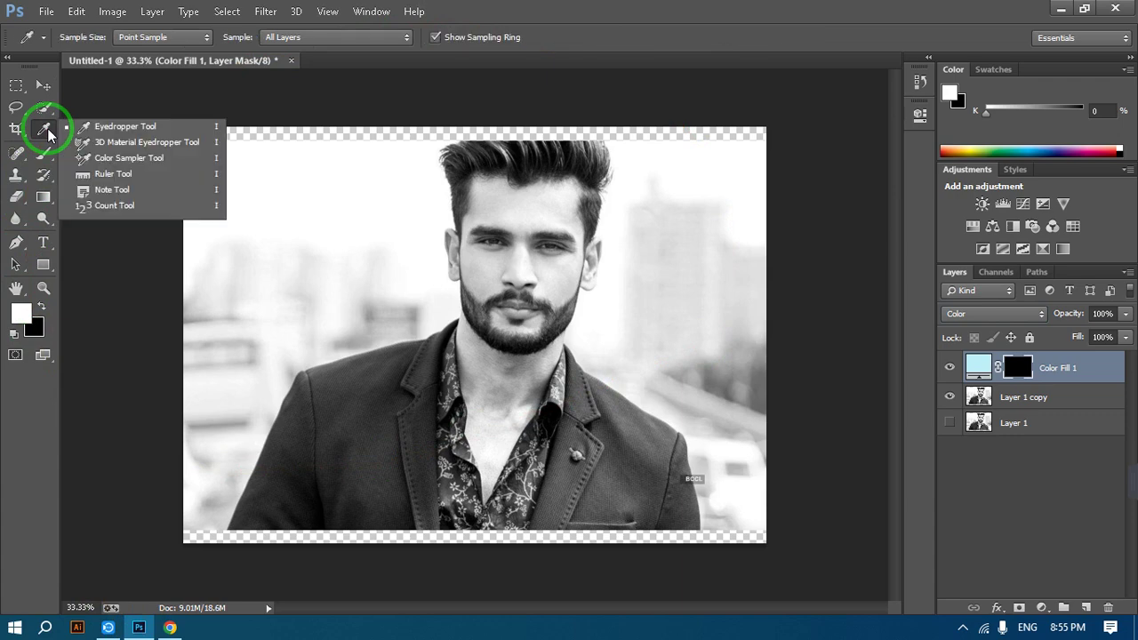
pyautogui.click(16, 152)
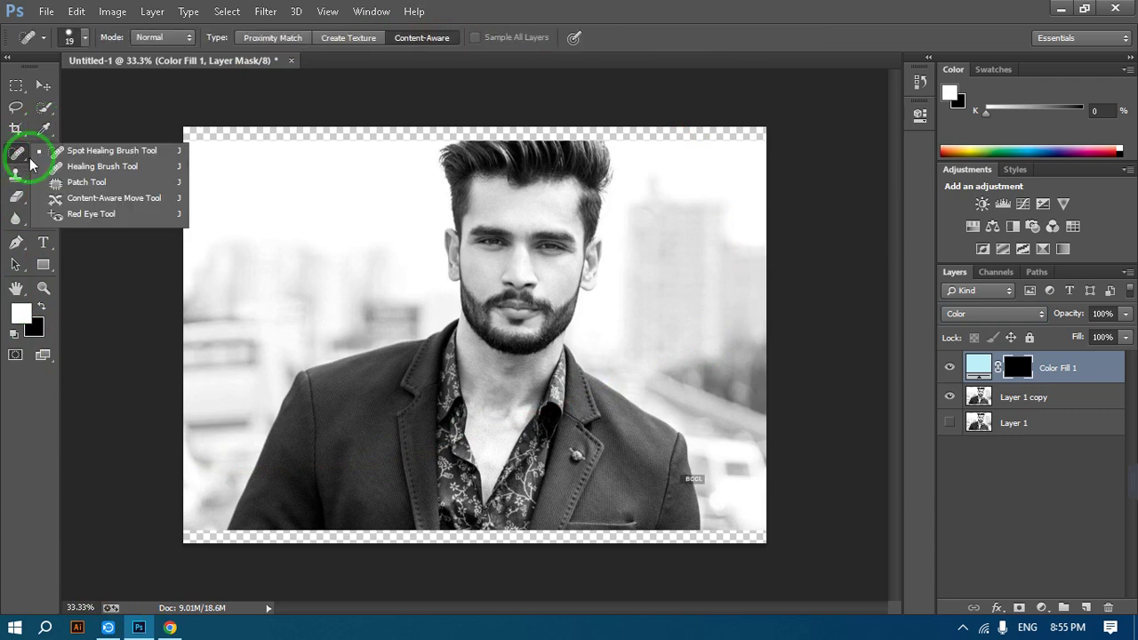
pyautogui.click(45, 130)
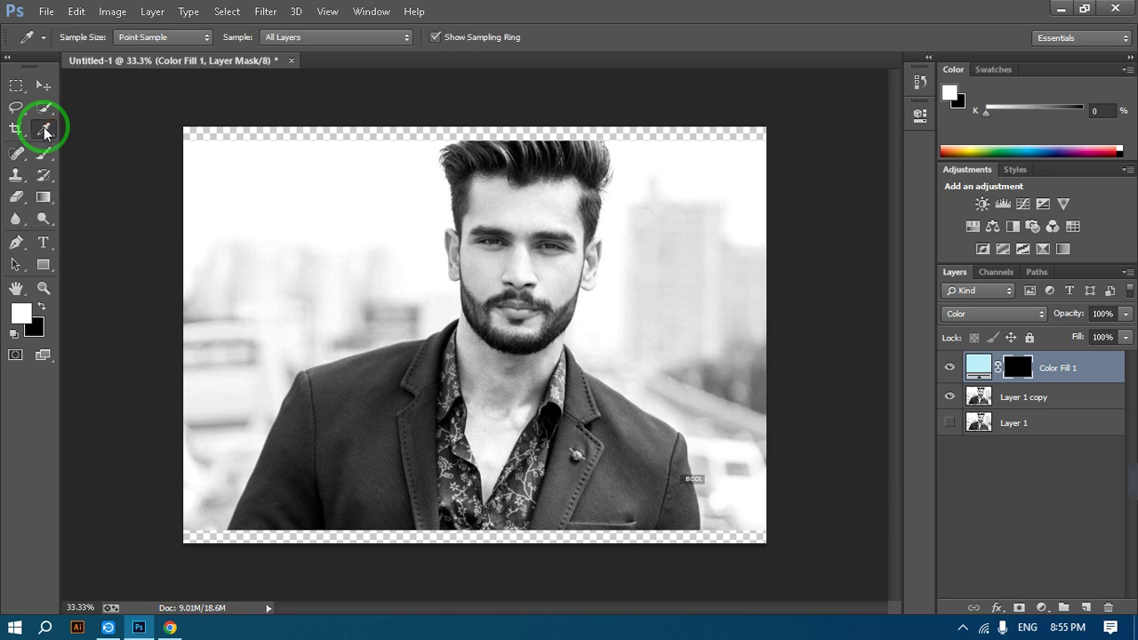
# Paint white on the fill layer's mask with a 60 px Brush over the jacket's left-hand shoulder and upper sleeve.
pyautogui.click(43, 158)
pyautogui.click(43, 163)
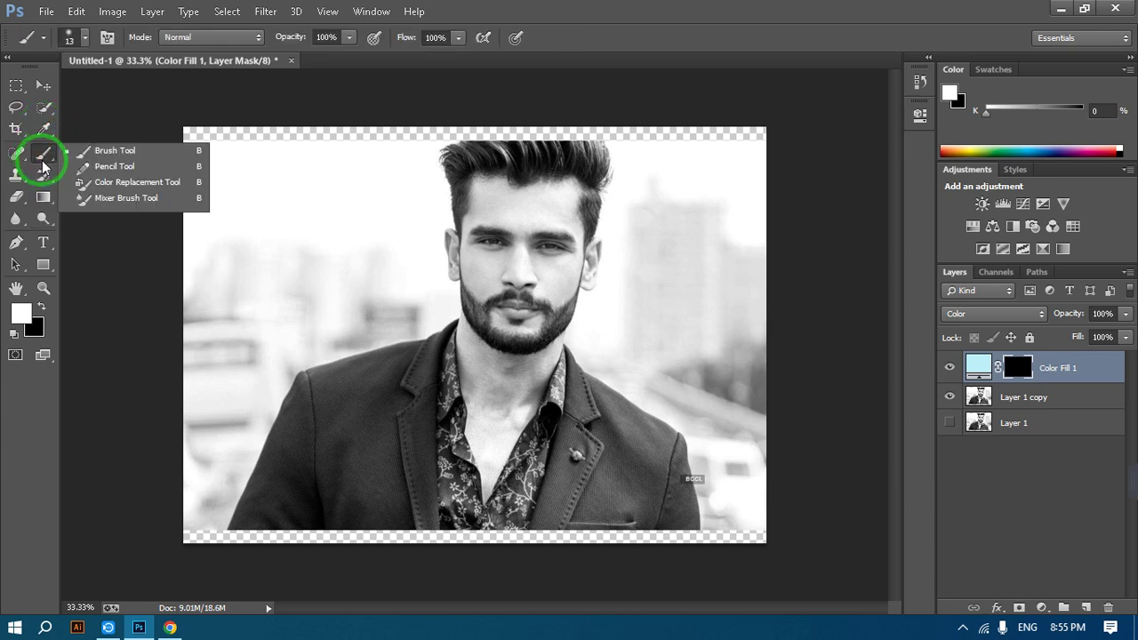
pyautogui.click(109, 148)
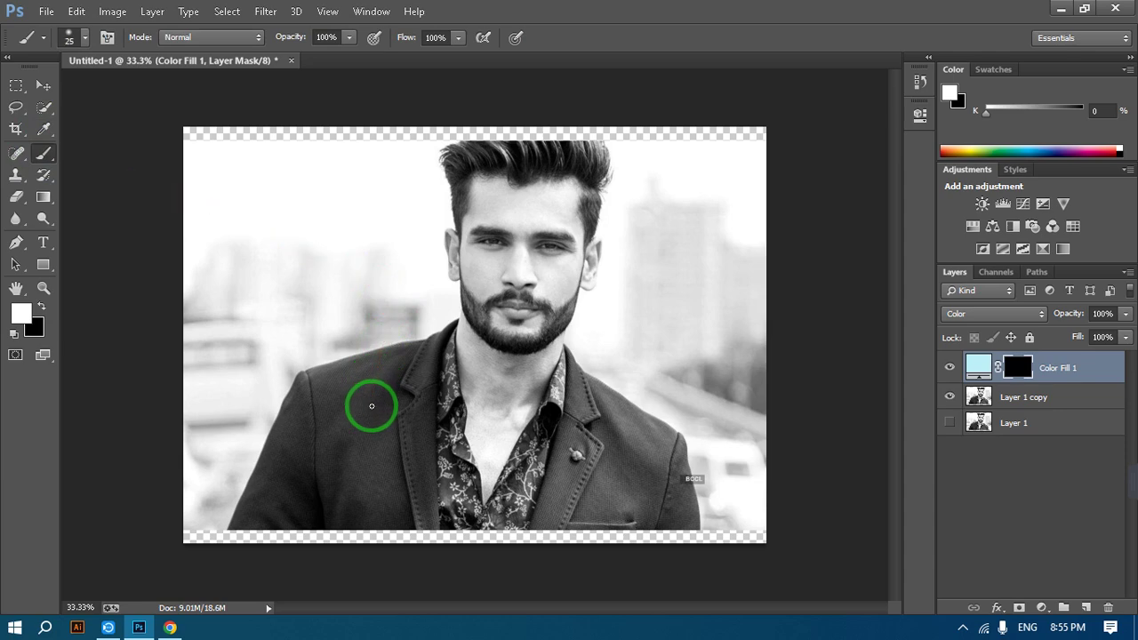
pyautogui.press(']')
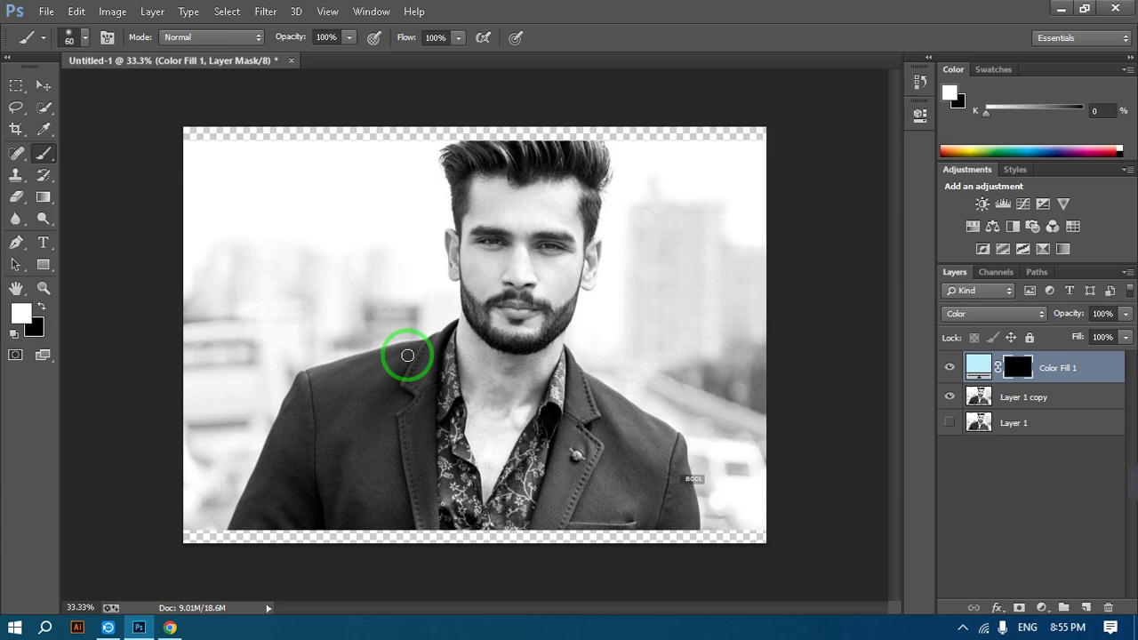
pyautogui.scroll(7, 407, 356)
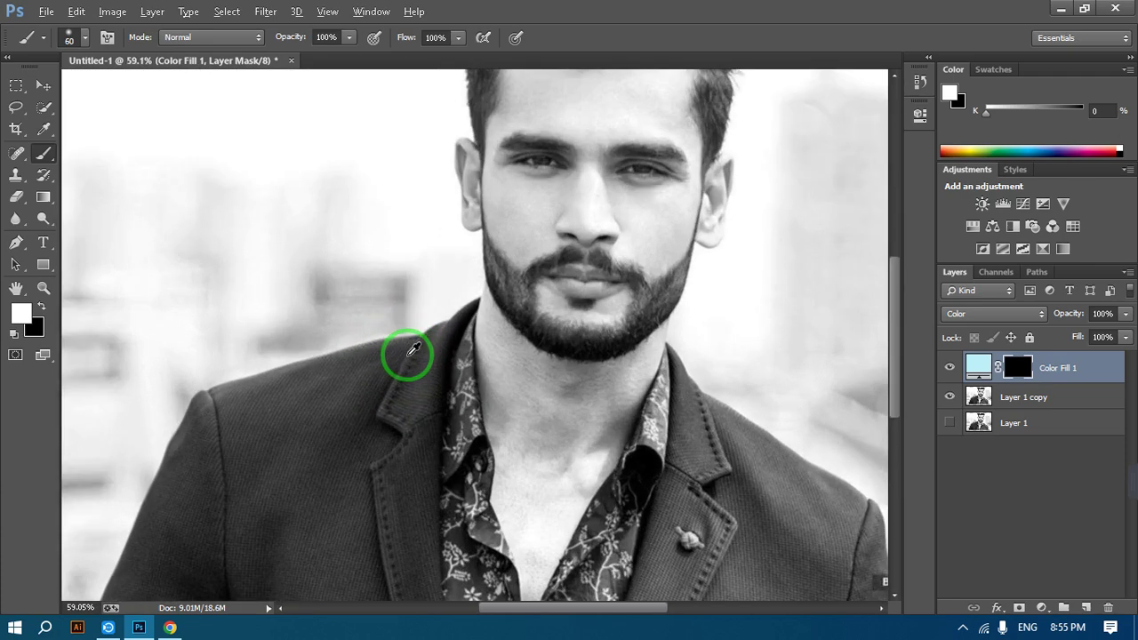
pyautogui.scroll(2, 407, 355)
pyautogui.moveTo(406, 381)
pyautogui.mouseDown()
pyautogui.moveTo(482, 196)
pyautogui.moveTo(230, 258)
pyautogui.moveTo(204, 275)
pyautogui.moveTo(141, 431)
pyautogui.moveTo(158, 437)
pyautogui.moveTo(211, 311)
pyautogui.moveTo(205, 275)
pyautogui.moveTo(206, 480)
pyautogui.moveTo(203, 331)
pyautogui.moveTo(161, 459)
pyautogui.moveTo(178, 455)
pyautogui.moveTo(203, 351)
pyautogui.moveTo(177, 488)
pyautogui.moveTo(203, 422)
pyautogui.mouseUp()
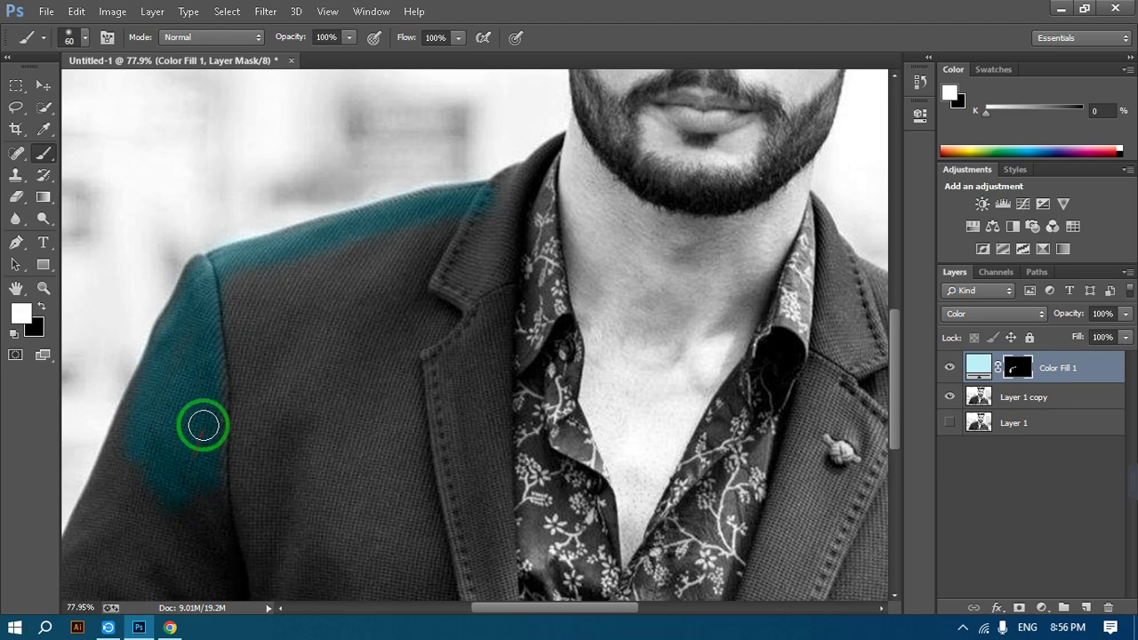
# Extend the white mask painting over the jacket's upper chest panel and lapel notch on the same side, reducing the brush to 40 px.
pyautogui.scroll(4, 204, 422)
pyautogui.scroll(-5, 204, 421)
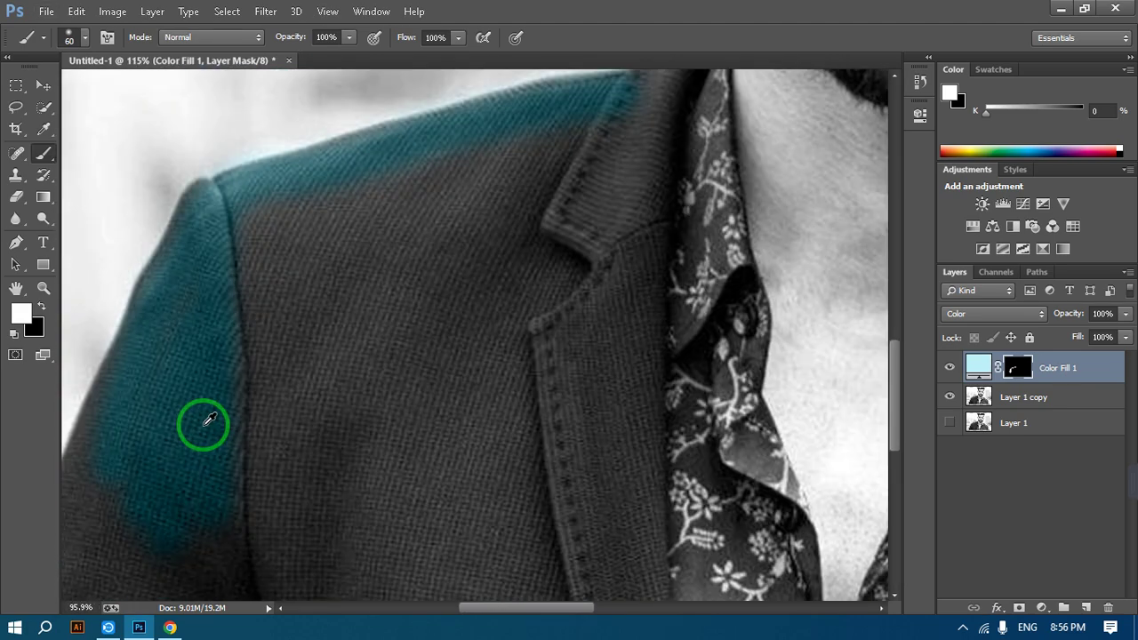
pyautogui.moveTo(203, 422)
pyautogui.mouseDown()
pyautogui.moveTo(247, 395)
pyautogui.moveTo(228, 320)
pyautogui.moveTo(228, 464)
pyautogui.moveTo(238, 310)
pyautogui.moveTo(241, 503)
pyautogui.moveTo(263, 350)
pyautogui.moveTo(249, 309)
pyautogui.moveTo(248, 499)
pyautogui.moveTo(242, 319)
pyautogui.moveTo(254, 308)
pyautogui.moveTo(256, 513)
pyautogui.moveTo(281, 368)
pyautogui.moveTo(261, 305)
pyautogui.moveTo(424, 256)
pyautogui.moveTo(266, 320)
pyautogui.moveTo(410, 275)
pyautogui.moveTo(259, 358)
pyautogui.moveTo(393, 290)
pyautogui.moveTo(258, 352)
pyautogui.moveTo(359, 312)
pyautogui.moveTo(425, 259)
pyautogui.moveTo(385, 321)
pyautogui.moveTo(253, 391)
pyautogui.moveTo(397, 306)
pyautogui.moveTo(262, 404)
pyautogui.moveTo(400, 308)
pyautogui.moveTo(270, 409)
pyautogui.mouseUp()
pyautogui.moveTo(402, 313)
pyautogui.mouseDown()
pyautogui.moveTo(247, 422)
pyautogui.moveTo(395, 299)
pyautogui.moveTo(312, 399)
pyautogui.moveTo(261, 435)
pyautogui.moveTo(378, 379)
pyautogui.moveTo(245, 467)
pyautogui.moveTo(306, 459)
pyautogui.moveTo(387, 282)
pyautogui.moveTo(293, 271)
pyautogui.moveTo(282, 145)
pyautogui.mouseUp()
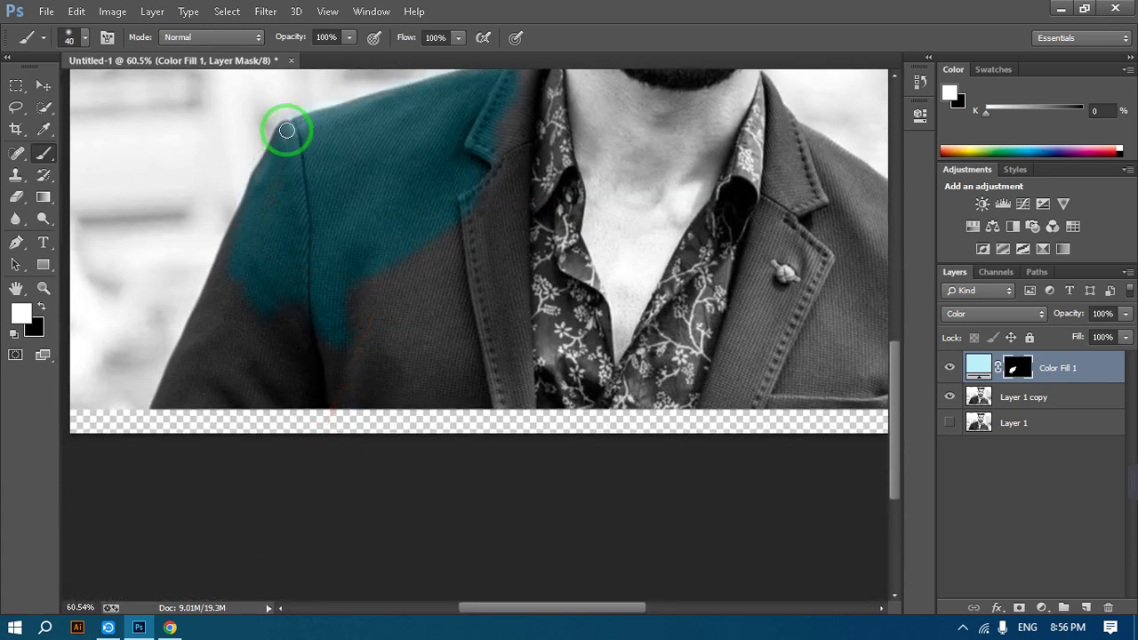
# Reveal the colour along the sleeve's outer edge with a 30 px brush, and fill the lower sleeve and adjoining jacket front at 40 px.
pyautogui.moveTo(279, 132); pyautogui.dragTo(158, 402)
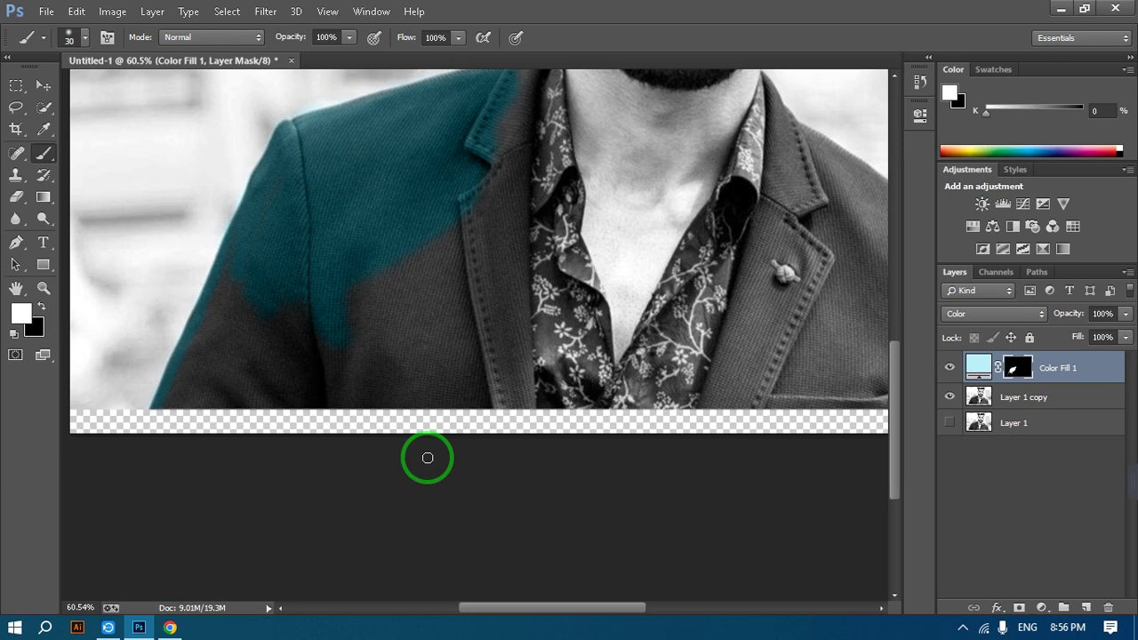
pyautogui.moveTo(427, 457)
pyautogui.mouseDown()
pyautogui.moveTo(451, 315)
pyautogui.moveTo(469, 328)
pyautogui.moveTo(466, 293)
pyautogui.moveTo(384, 248)
pyautogui.moveTo(502, 285)
pyautogui.moveTo(543, 347)
pyautogui.moveTo(389, 297)
pyautogui.moveTo(416, 286)
pyautogui.moveTo(302, 312)
pyautogui.moveTo(332, 285)
pyautogui.moveTo(245, 303)
pyautogui.moveTo(246, 221)
pyautogui.moveTo(165, 404)
pyautogui.moveTo(195, 395)
pyautogui.moveTo(200, 366)
pyautogui.moveTo(174, 395)
pyautogui.moveTo(206, 363)
pyautogui.moveTo(239, 281)
pyautogui.moveTo(199, 380)
pyautogui.moveTo(245, 258)
pyautogui.moveTo(206, 330)
pyautogui.moveTo(192, 394)
pyautogui.moveTo(211, 396)
pyautogui.moveTo(166, 400)
pyautogui.moveTo(256, 399)
pyautogui.moveTo(311, 417)
pyautogui.moveTo(277, 345)
pyautogui.moveTo(266, 275)
pyautogui.moveTo(227, 379)
pyautogui.moveTo(222, 366)
pyautogui.moveTo(257, 285)
pyautogui.moveTo(221, 392)
pyautogui.moveTo(300, 399)
pyautogui.moveTo(256, 392)
pyautogui.moveTo(284, 305)
pyautogui.moveTo(229, 401)
pyautogui.moveTo(294, 304)
pyautogui.moveTo(276, 396)
pyautogui.moveTo(315, 379)
pyautogui.moveTo(325, 357)
pyautogui.moveTo(310, 305)
pyautogui.moveTo(322, 399)
pyautogui.moveTo(344, 297)
pyautogui.moveTo(340, 401)
pyautogui.moveTo(355, 361)
pyautogui.moveTo(362, 401)
pyautogui.moveTo(368, 279)
pyautogui.moveTo(350, 309)
pyautogui.mouseUp()
pyautogui.press(']')
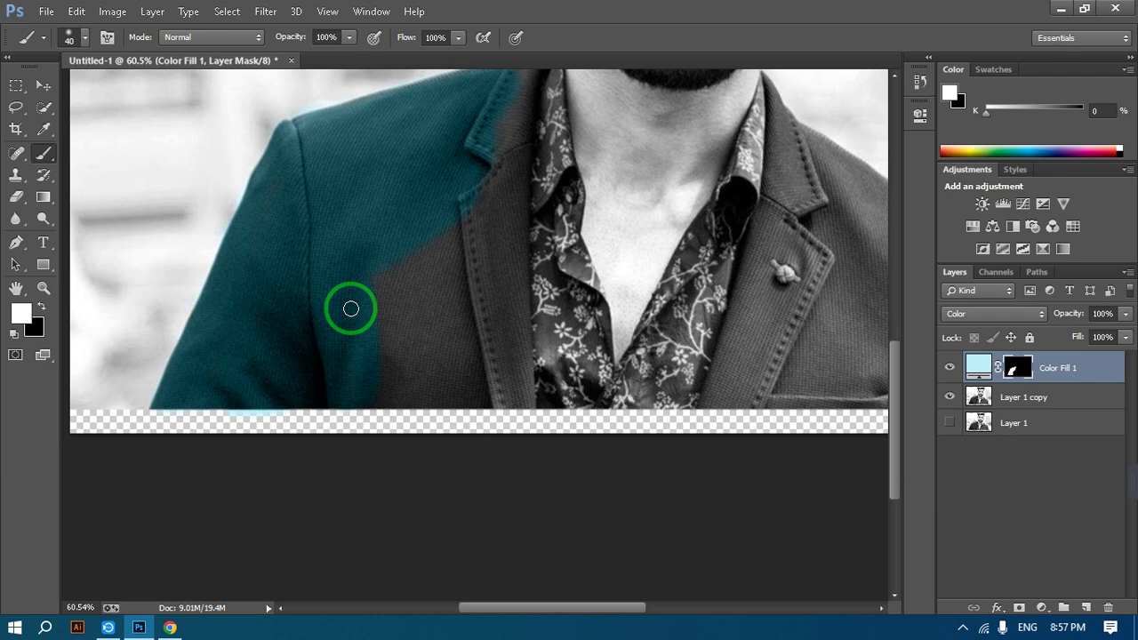
pyautogui.moveTo(350, 308)
pyautogui.mouseDown()
pyautogui.moveTo(378, 265)
pyautogui.moveTo(379, 398)
pyautogui.mouseUp()
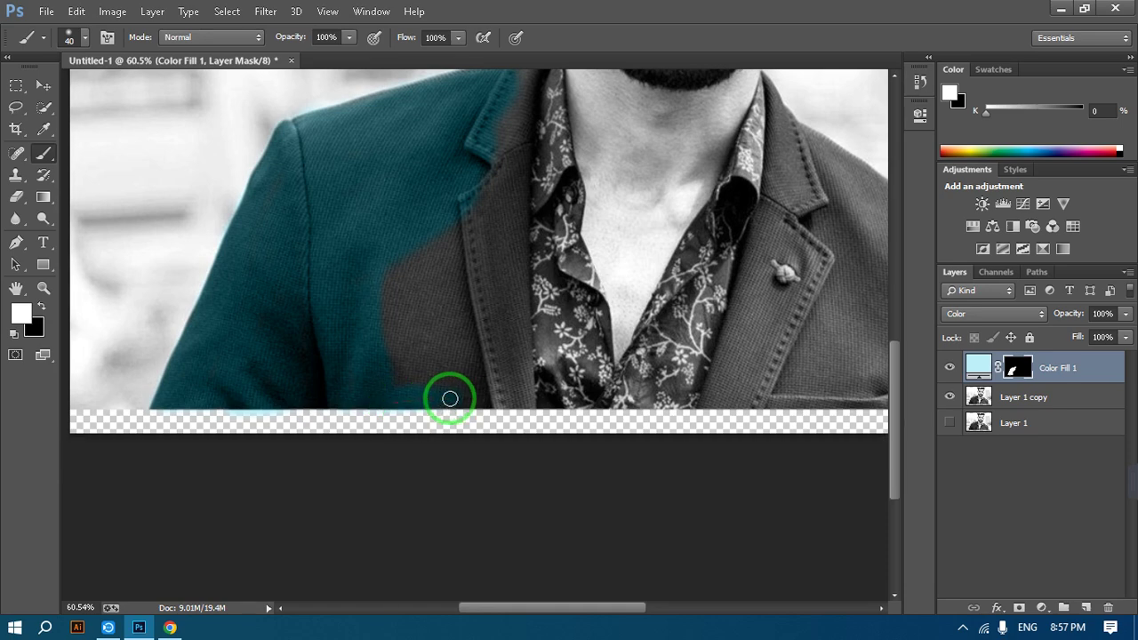
# Paint the mask along the lapel's stitched outer edge and fill the remaining grey patch of the chest panel.
pyautogui.moveTo(490, 402); pyautogui.dragTo(464, 220)
pyautogui.hotkey('ctrl', 'z')
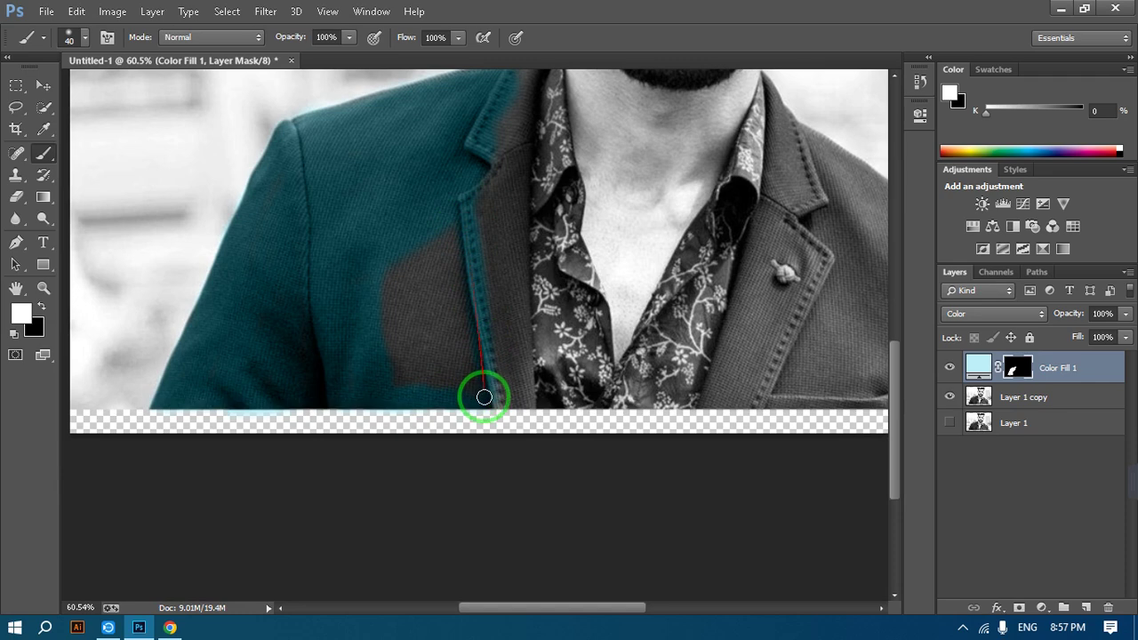
pyautogui.moveTo(456, 317)
pyautogui.mouseDown()
pyautogui.moveTo(446, 223)
pyautogui.moveTo(466, 381)
pyautogui.moveTo(446, 226)
pyautogui.moveTo(455, 392)
pyautogui.moveTo(435, 229)
pyautogui.moveTo(445, 379)
pyautogui.moveTo(435, 390)
pyautogui.moveTo(427, 231)
pyautogui.moveTo(430, 383)
pyautogui.moveTo(414, 237)
pyautogui.moveTo(419, 378)
pyautogui.moveTo(397, 242)
pyautogui.moveTo(409, 389)
pyautogui.moveTo(386, 307)
pyautogui.moveTo(393, 254)
pyautogui.moveTo(392, 382)
pyautogui.moveTo(385, 265)
pyautogui.mouseUp()
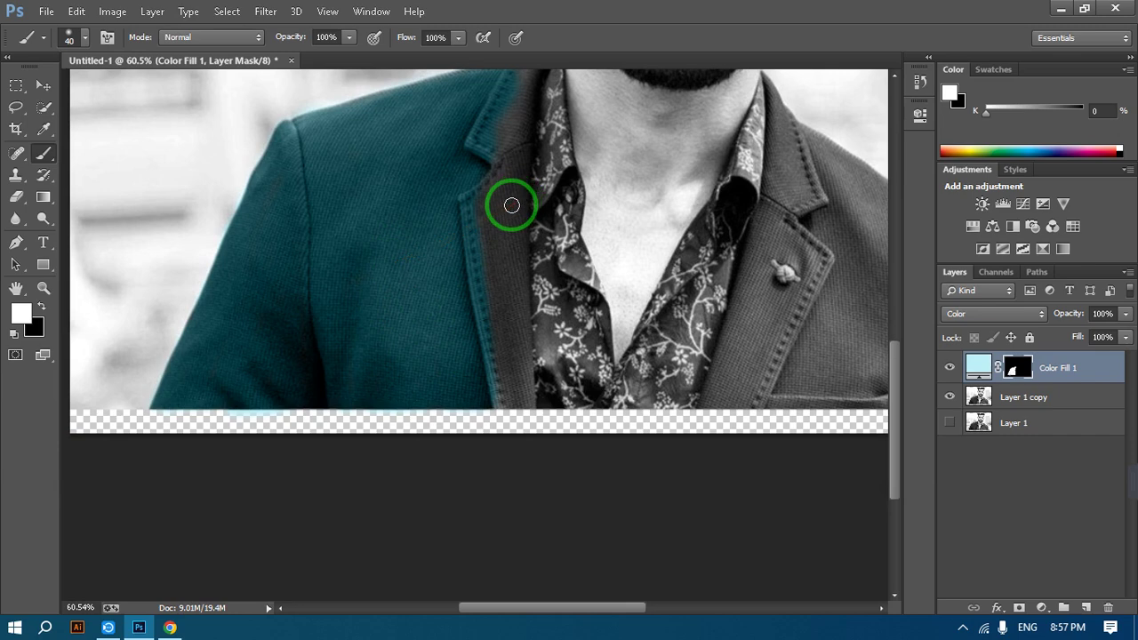
# Paint the left-hand lapel up to the collar on the mask, using a 15 px brush for the narrow edges, and start the opposite lapel's edge.
pyautogui.moveTo(517, 178); pyautogui.dragTo(386, 325)
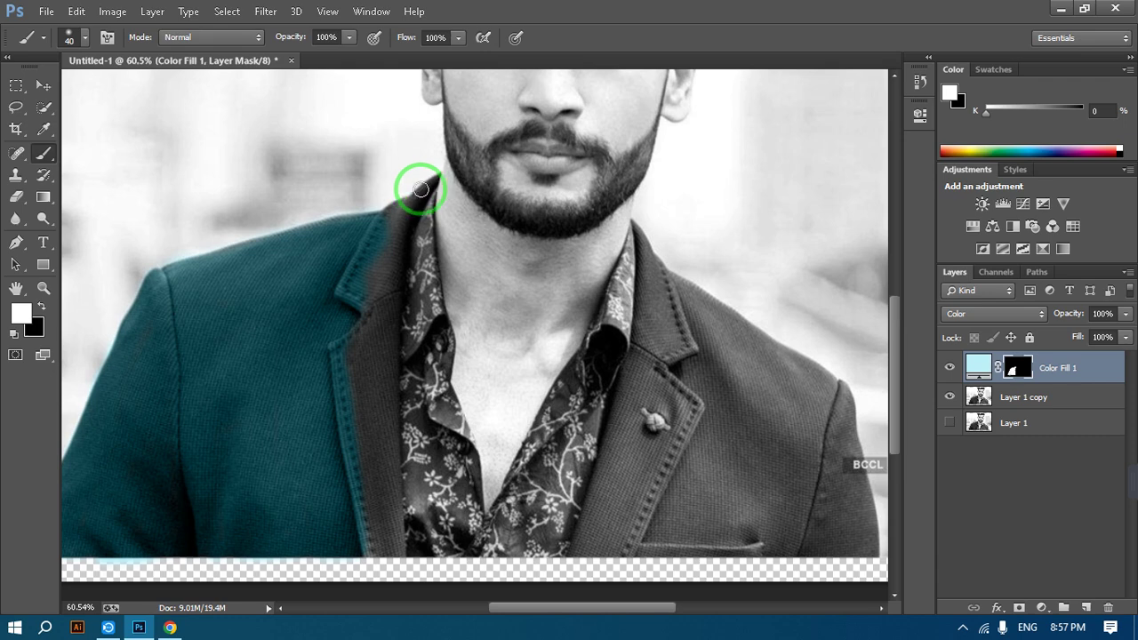
pyautogui.press('[')
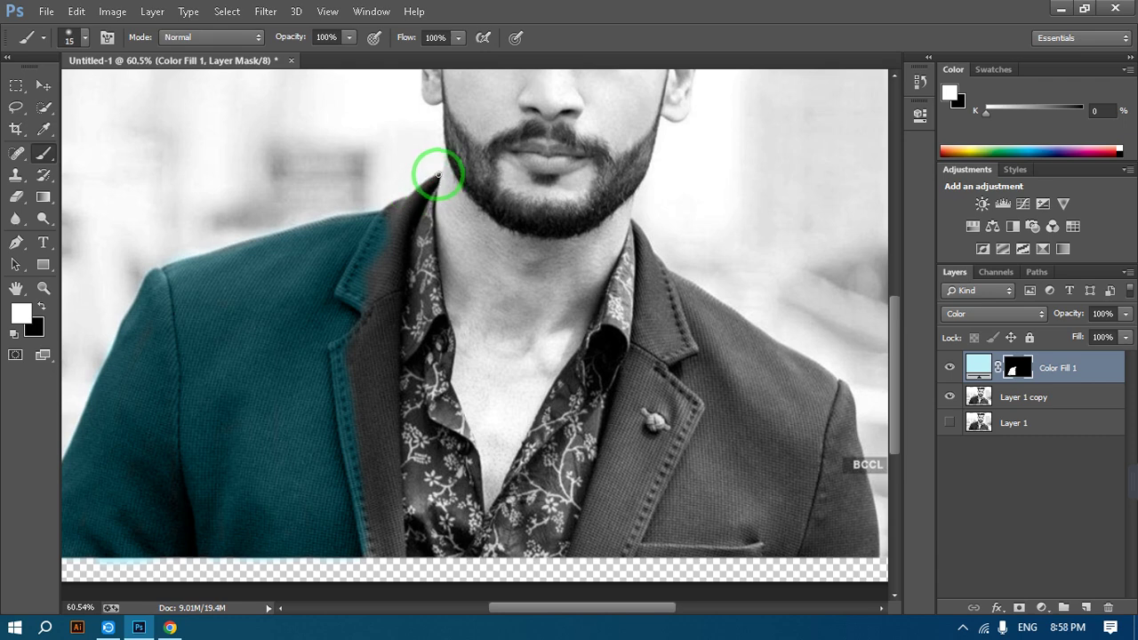
pyautogui.moveTo(437, 174)
pyautogui.mouseDown()
pyautogui.moveTo(390, 203)
pyautogui.moveTo(379, 231)
pyautogui.moveTo(437, 178)
pyautogui.moveTo(399, 228)
pyautogui.moveTo(375, 313)
pyautogui.moveTo(405, 256)
pyautogui.moveTo(410, 208)
pyautogui.moveTo(375, 294)
pyautogui.moveTo(395, 220)
pyautogui.moveTo(370, 274)
pyautogui.moveTo(352, 355)
pyautogui.moveTo(372, 313)
pyautogui.moveTo(364, 379)
pyautogui.moveTo(372, 277)
pyautogui.moveTo(369, 390)
pyautogui.moveTo(345, 356)
pyautogui.moveTo(370, 505)
pyautogui.moveTo(368, 414)
pyautogui.moveTo(375, 548)
pyautogui.moveTo(365, 556)
pyautogui.moveTo(400, 557)
pyautogui.moveTo(386, 419)
pyautogui.moveTo(422, 183)
pyautogui.moveTo(373, 366)
pyautogui.moveTo(383, 516)
pyautogui.moveTo(355, 382)
pyautogui.moveTo(382, 542)
pyautogui.moveTo(386, 432)
pyautogui.moveTo(392, 510)
pyautogui.moveTo(360, 409)
pyautogui.moveTo(362, 474)
pyautogui.moveTo(353, 420)
pyautogui.moveTo(382, 456)
pyautogui.moveTo(630, 325)
pyautogui.moveTo(653, 241)
pyautogui.mouseUp()
pyautogui.press('[')
pyautogui.press('[')
pyautogui.press(']')
pyautogui.press(']')
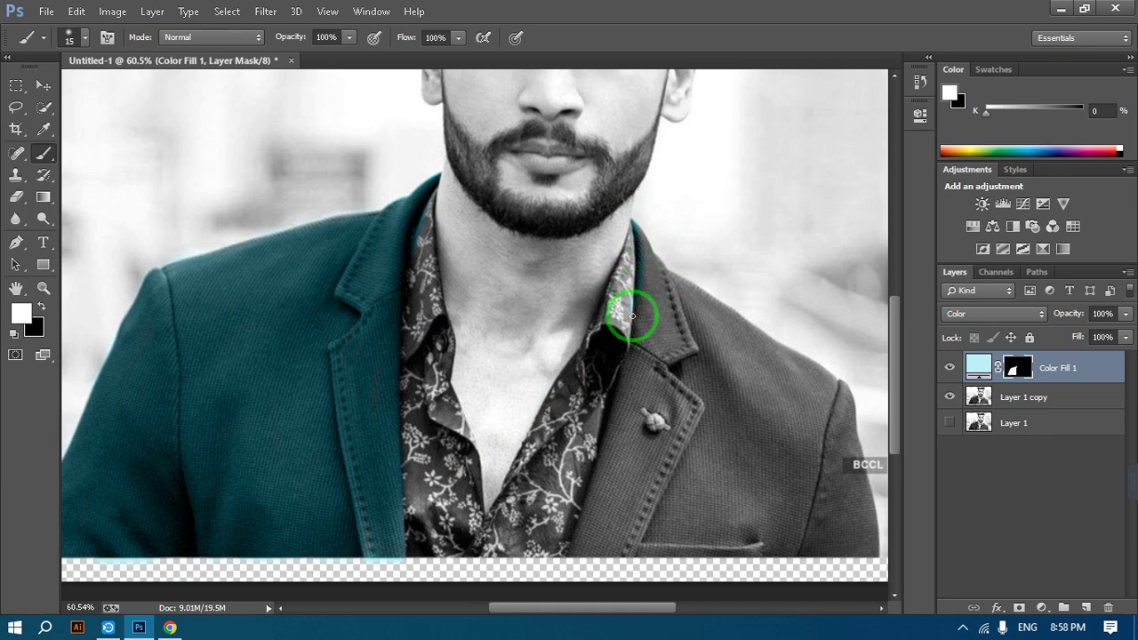
# Paint the lapel with the button pin on the mask, following its shirt-side edge at 15 px and filling its body at 30 and 25 px.
pyautogui.moveTo(628, 344)
pyautogui.mouseDown()
pyautogui.moveTo(602, 401)
pyautogui.moveTo(594, 469)
pyautogui.mouseUp()
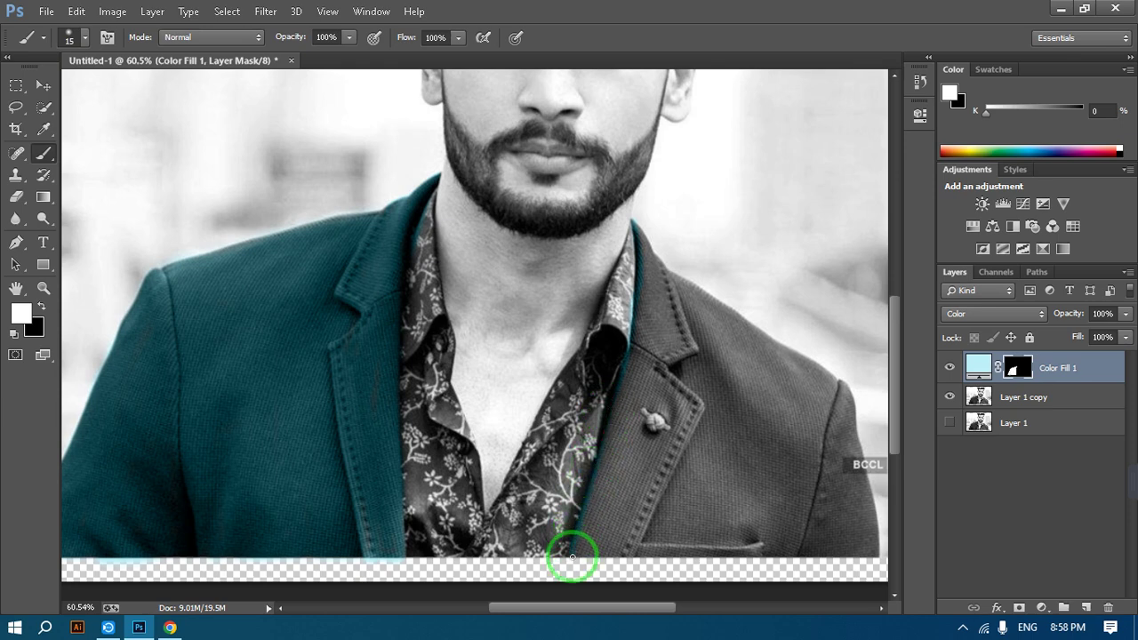
pyautogui.moveTo(573, 558); pyautogui.dragTo(592, 556)
pyautogui.press(']')
pyautogui.press(']')
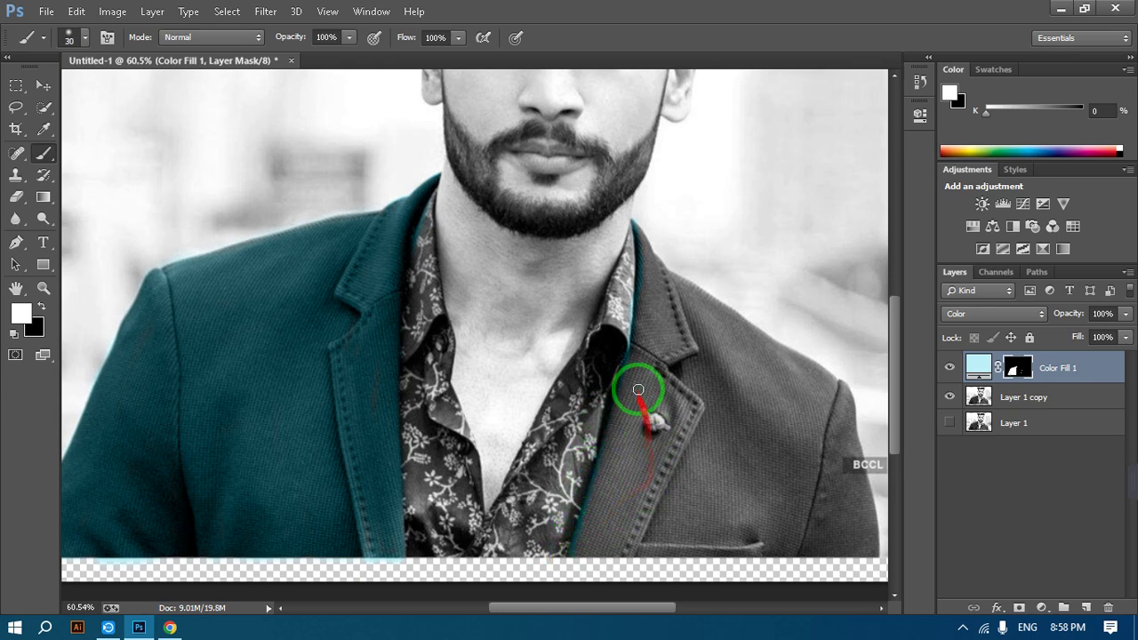
pyautogui.moveTo(633, 354); pyautogui.dragTo(618, 410)
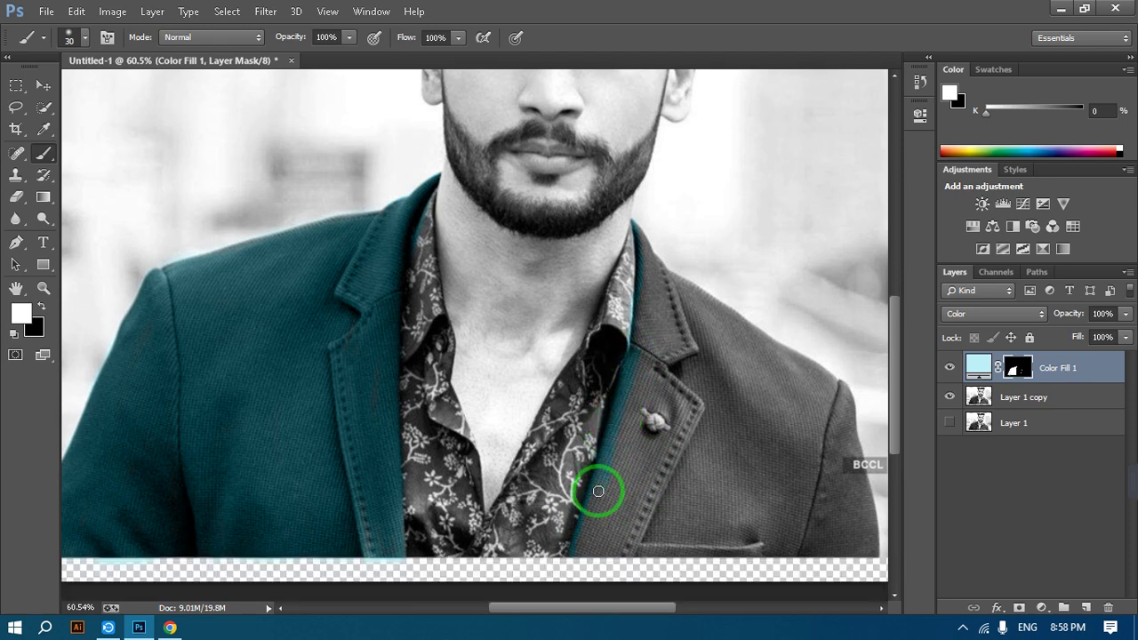
pyautogui.moveTo(588, 517); pyautogui.dragTo(580, 546)
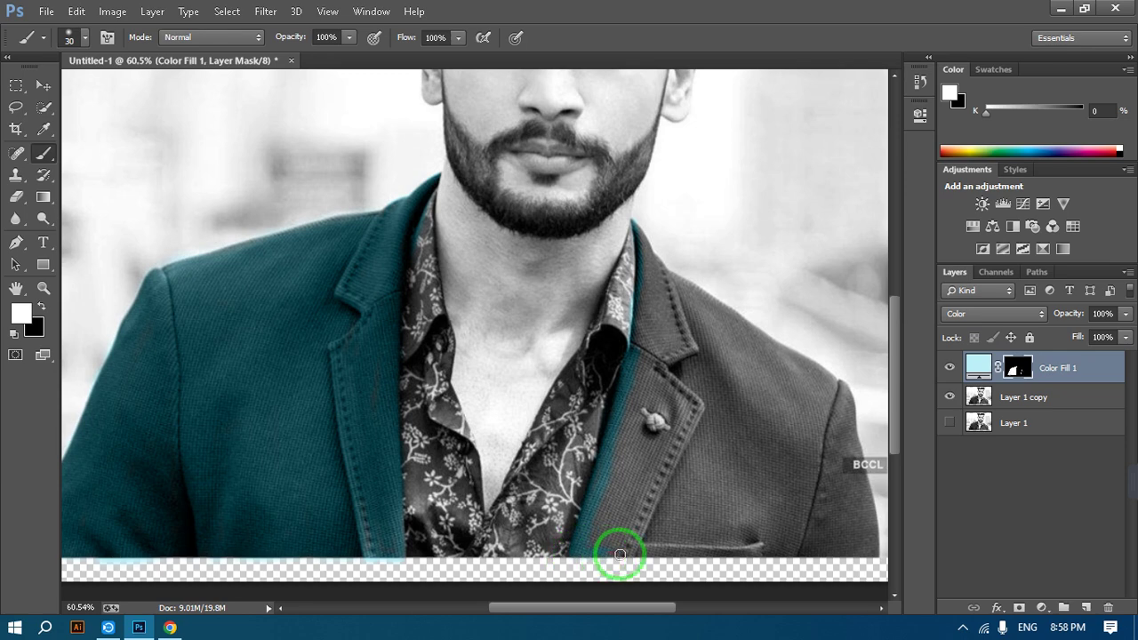
pyautogui.moveTo(637, 555)
pyautogui.mouseDown()
pyautogui.moveTo(585, 550)
pyautogui.moveTo(631, 431)
pyautogui.moveTo(644, 365)
pyautogui.moveTo(608, 483)
pyautogui.moveTo(643, 327)
pyautogui.mouseUp()
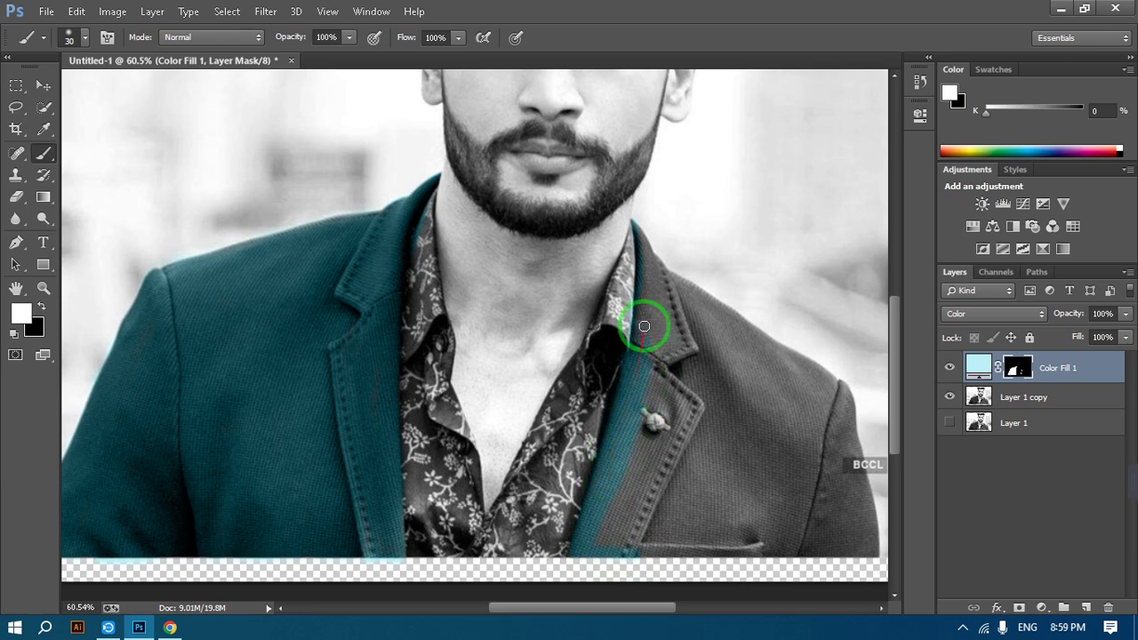
pyautogui.press('[')
pyautogui.press('[')
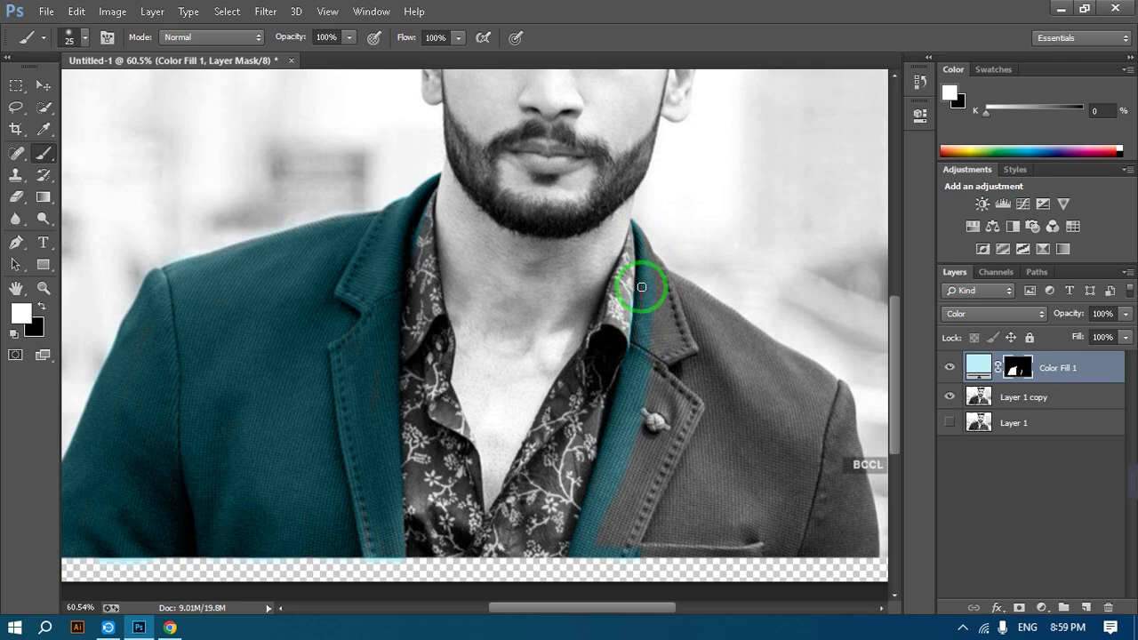
pyautogui.moveTo(641, 287)
pyautogui.mouseDown()
pyautogui.moveTo(656, 343)
pyautogui.moveTo(653, 412)
pyautogui.moveTo(646, 340)
pyautogui.moveTo(651, 433)
pyautogui.moveTo(654, 331)
pyautogui.moveTo(650, 453)
pyautogui.moveTo(623, 513)
pyautogui.moveTo(620, 479)
pyautogui.moveTo(657, 416)
pyautogui.moveTo(601, 531)
pyautogui.moveTo(660, 501)
pyautogui.moveTo(628, 543)
pyautogui.moveTo(669, 457)
pyautogui.moveTo(679, 462)
pyautogui.moveTo(541, 488)
pyautogui.mouseUp()
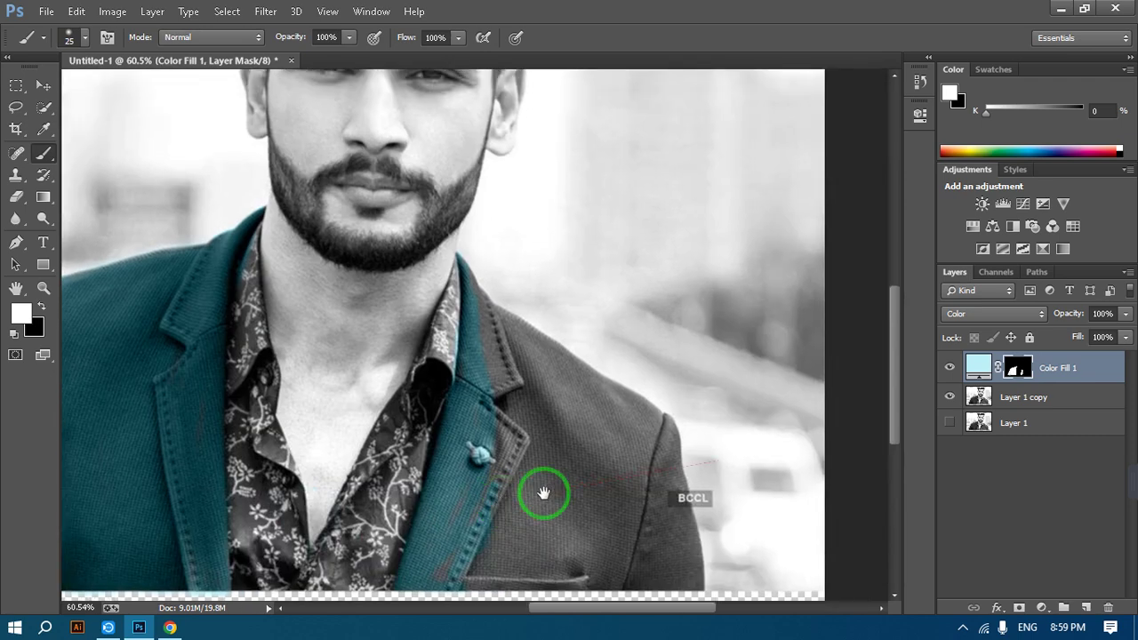
# Paint the mask along the pin-side shoulder and sleeve edges at 20 px, and fill that half of the jacket with 30 to 50 px brushes.
pyautogui.moveTo(589, 554)
pyautogui.mouseDown()
pyautogui.moveTo(569, 479)
pyautogui.moveTo(447, 516)
pyautogui.moveTo(409, 503)
pyautogui.moveTo(673, 510)
pyautogui.moveTo(444, 516)
pyautogui.moveTo(456, 414)
pyautogui.moveTo(427, 488)
pyautogui.moveTo(457, 397)
pyautogui.moveTo(452, 347)
pyautogui.moveTo(478, 462)
pyautogui.moveTo(500, 430)
pyautogui.moveTo(482, 246)
pyautogui.moveTo(450, 203)
pyautogui.mouseUp()
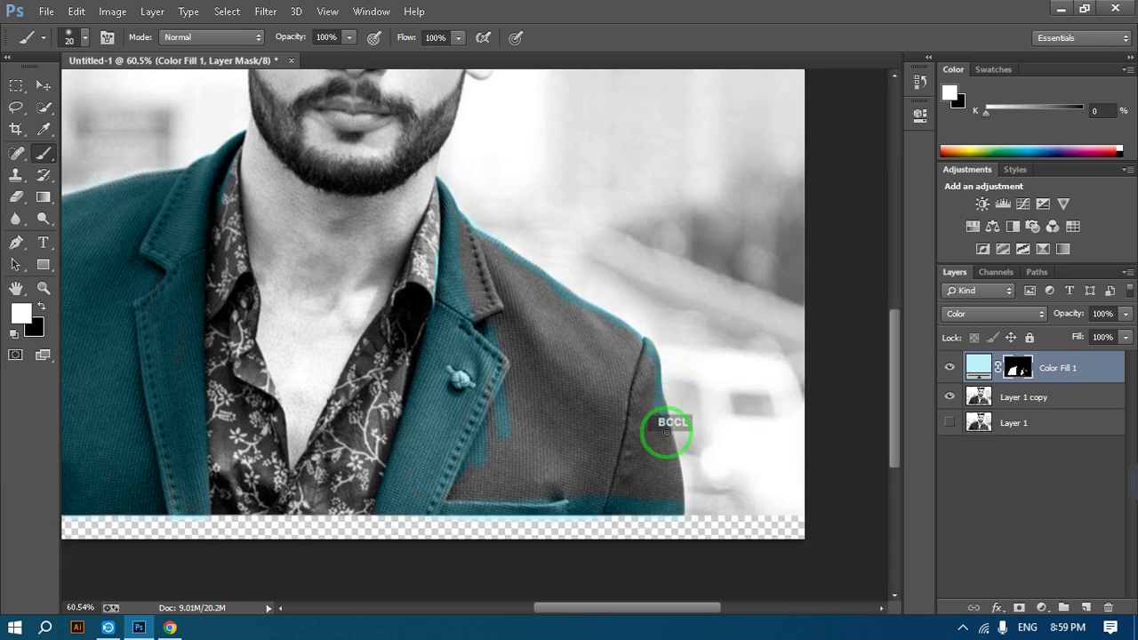
pyautogui.moveTo(669, 441)
pyautogui.mouseDown()
pyautogui.moveTo(679, 504)
pyautogui.moveTo(672, 449)
pyautogui.moveTo(680, 485)
pyautogui.moveTo(666, 459)
pyautogui.mouseUp()
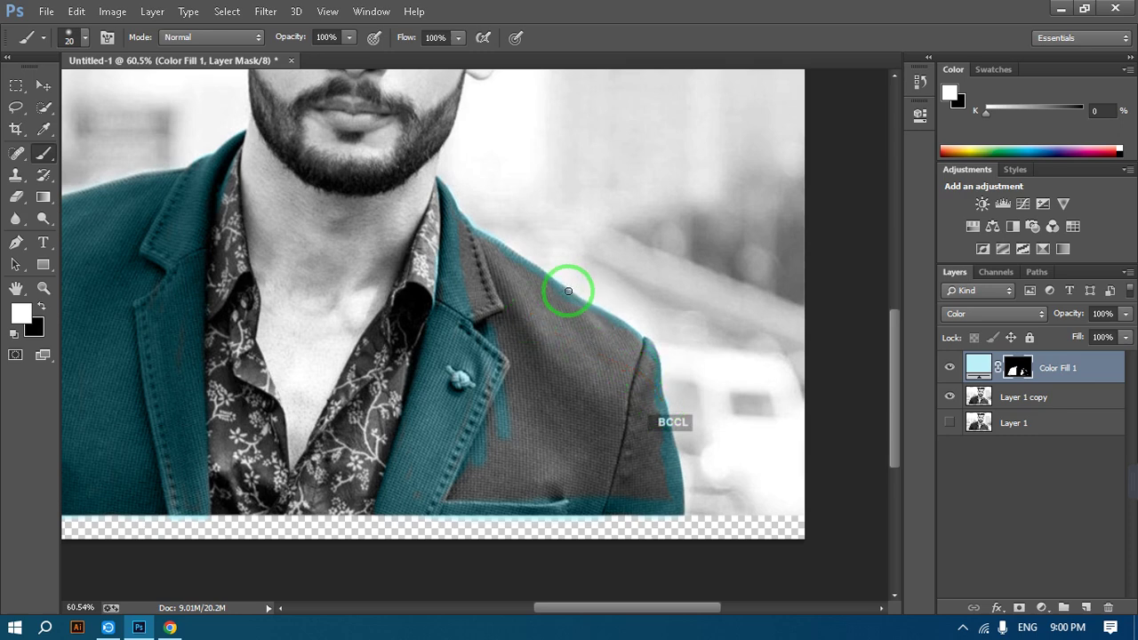
pyautogui.press(']')
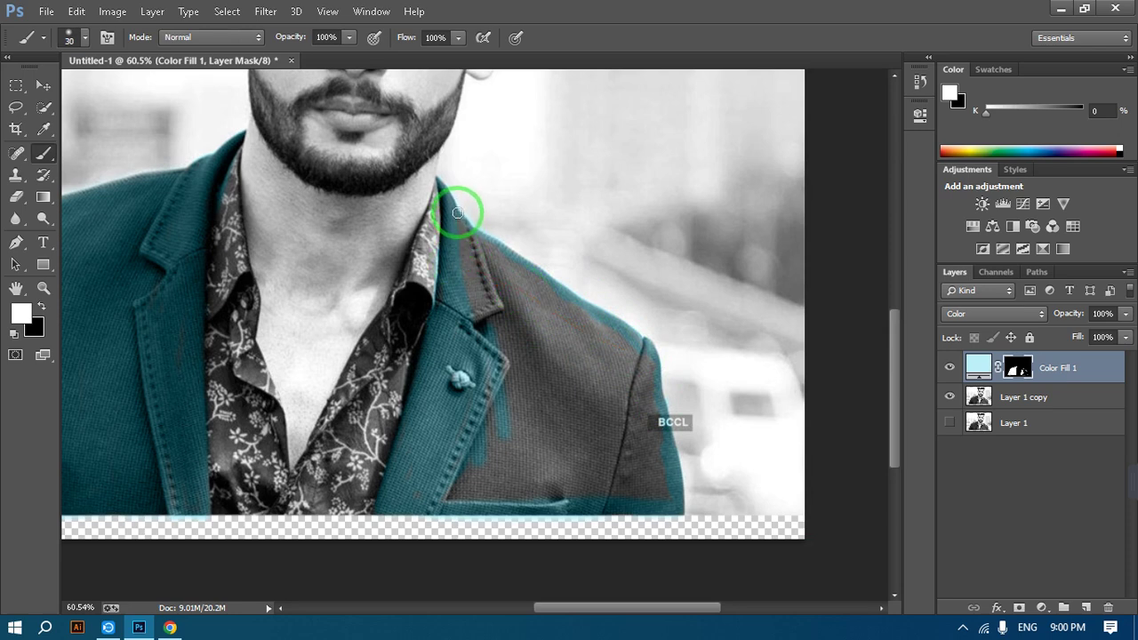
pyautogui.moveTo(458, 221)
pyautogui.mouseDown()
pyautogui.moveTo(644, 359)
pyautogui.moveTo(625, 330)
pyautogui.moveTo(608, 328)
pyautogui.moveTo(639, 355)
pyautogui.moveTo(632, 332)
pyautogui.moveTo(645, 427)
pyautogui.moveTo(654, 367)
pyautogui.moveTo(653, 470)
pyautogui.moveTo(679, 434)
pyautogui.moveTo(645, 426)
pyautogui.moveTo(656, 426)
pyautogui.moveTo(670, 496)
pyautogui.moveTo(569, 488)
pyautogui.moveTo(499, 498)
pyautogui.moveTo(499, 344)
pyautogui.moveTo(471, 249)
pyautogui.moveTo(452, 498)
pyautogui.moveTo(415, 500)
pyautogui.moveTo(419, 465)
pyautogui.moveTo(507, 488)
pyautogui.moveTo(589, 488)
pyautogui.moveTo(510, 490)
pyautogui.moveTo(482, 432)
pyautogui.moveTo(513, 445)
pyautogui.moveTo(478, 488)
pyautogui.moveTo(590, 471)
pyautogui.moveTo(560, 479)
pyautogui.moveTo(482, 259)
pyautogui.moveTo(611, 347)
pyautogui.moveTo(513, 279)
pyautogui.moveTo(497, 287)
pyautogui.moveTo(553, 415)
pyautogui.moveTo(527, 423)
pyautogui.moveTo(539, 481)
pyautogui.moveTo(554, 472)
pyautogui.moveTo(553, 415)
pyautogui.moveTo(536, 325)
pyautogui.moveTo(598, 456)
pyautogui.moveTo(549, 338)
pyautogui.moveTo(617, 424)
pyautogui.moveTo(579, 342)
pyautogui.moveTo(634, 432)
pyautogui.moveTo(625, 399)
pyautogui.moveTo(635, 432)
pyautogui.moveTo(555, 452)
pyautogui.moveTo(632, 474)
pyautogui.moveTo(578, 480)
pyautogui.moveTo(660, 488)
pyautogui.moveTo(638, 432)
pyautogui.moveTo(596, 483)
pyautogui.moveTo(603, 428)
pyautogui.moveTo(530, 399)
pyautogui.moveTo(647, 374)
pyautogui.moveTo(565, 380)
pyautogui.moveTo(605, 371)
pyautogui.mouseUp()
pyautogui.press(']')
pyautogui.press(']')
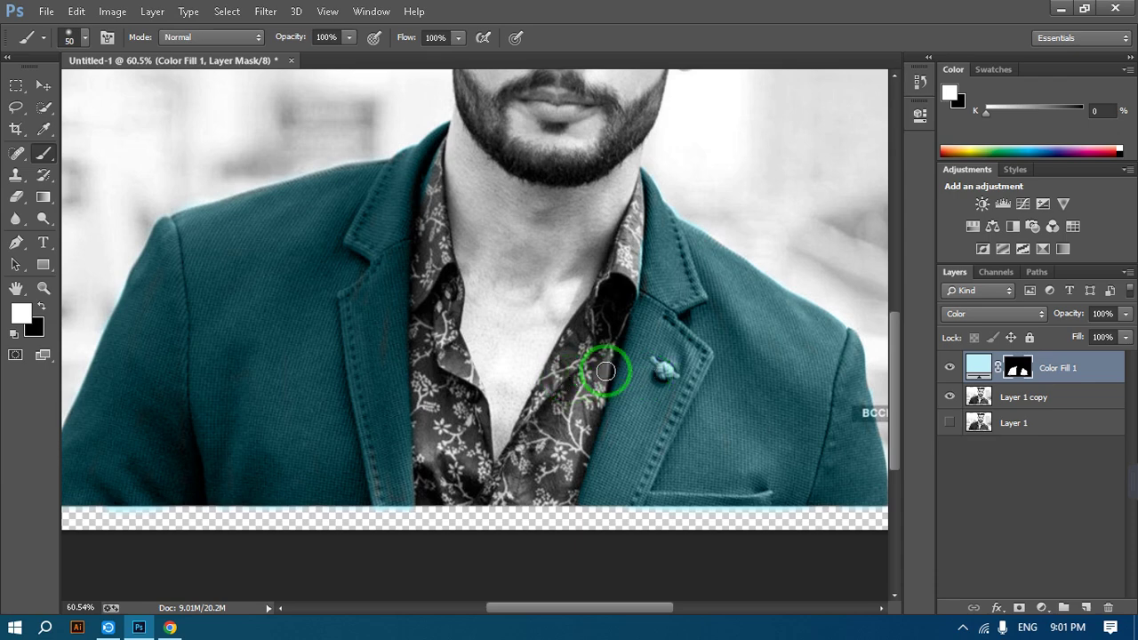
pyautogui.moveTo(606, 371); pyautogui.dragTo(792, 370)
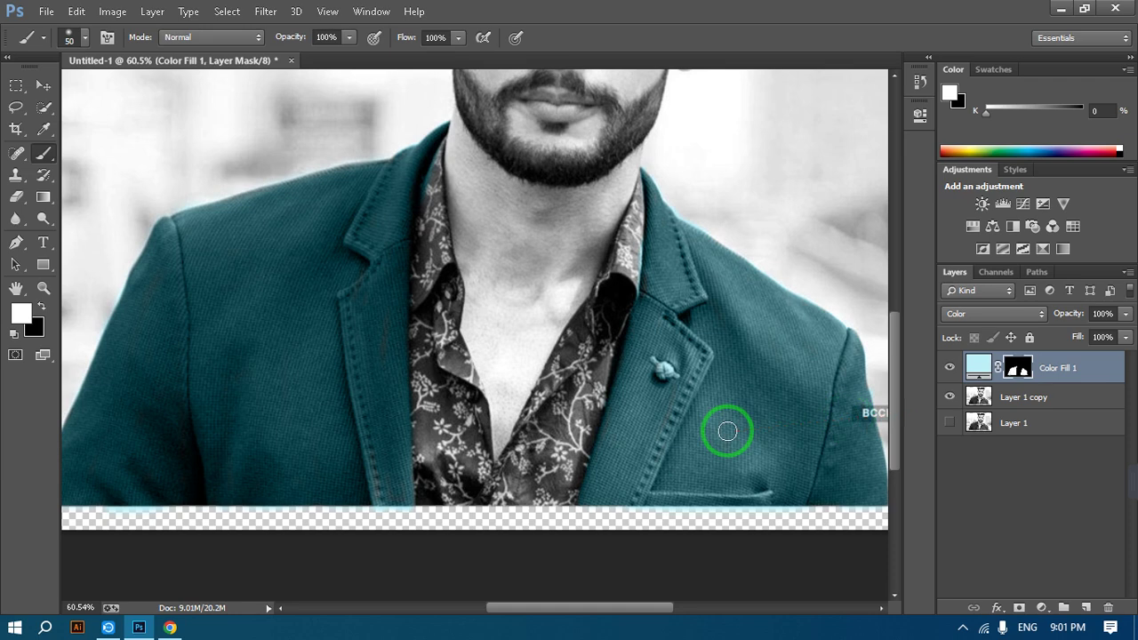
pyautogui.moveTo(723, 399); pyautogui.dragTo(750, 482)
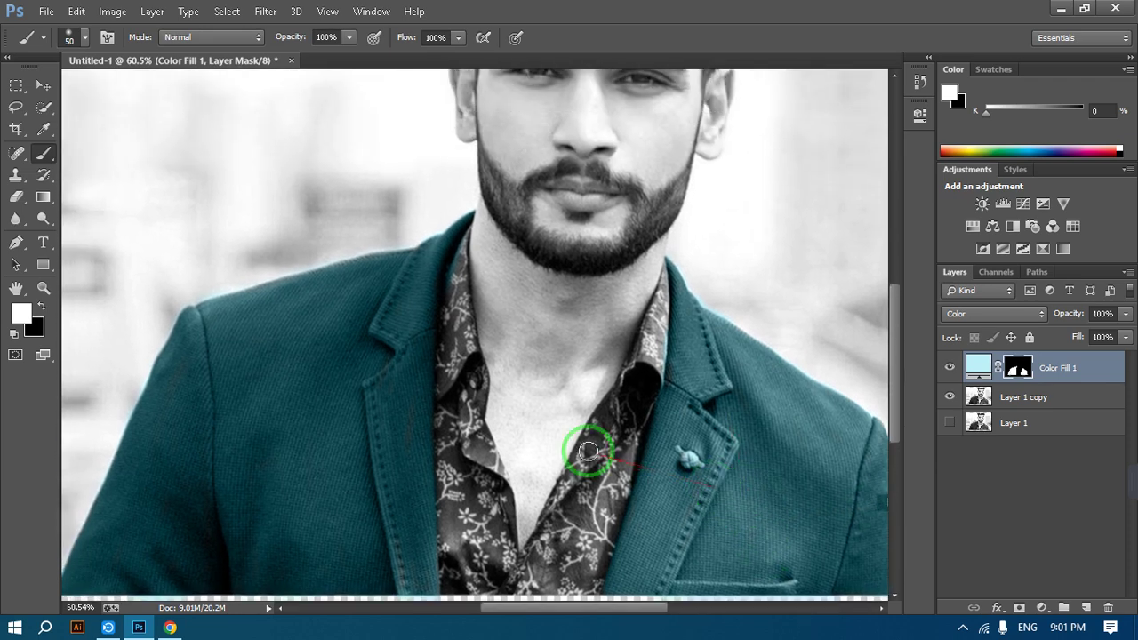
pyautogui.moveTo(588, 452); pyautogui.dragTo(466, 408)
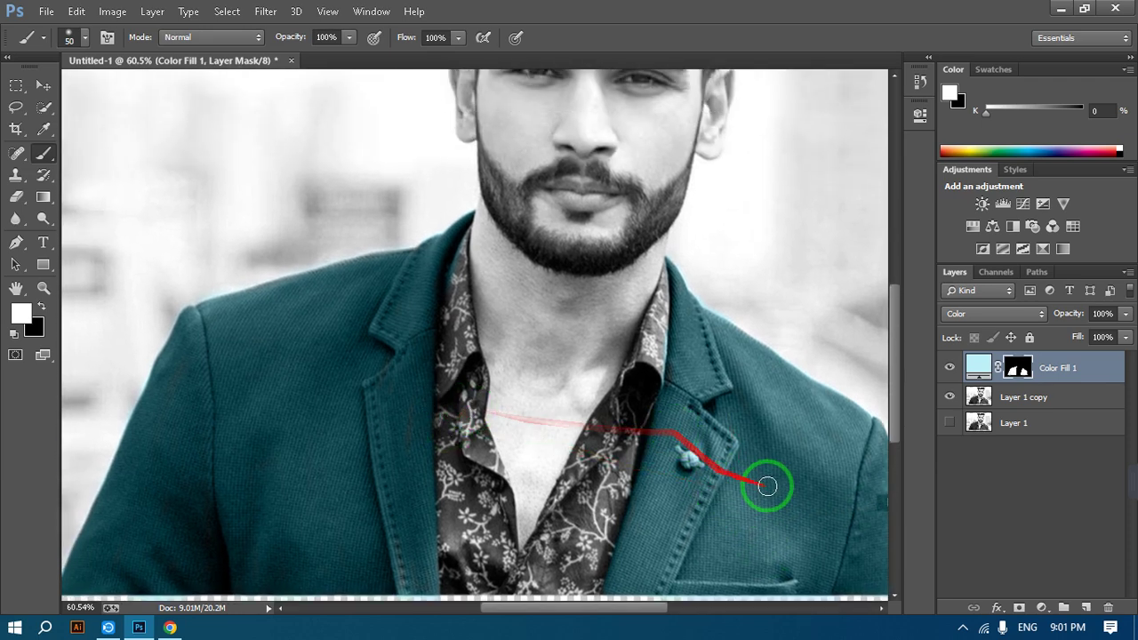
pyautogui.moveTo(627, 325); pyautogui.dragTo(687, 399)
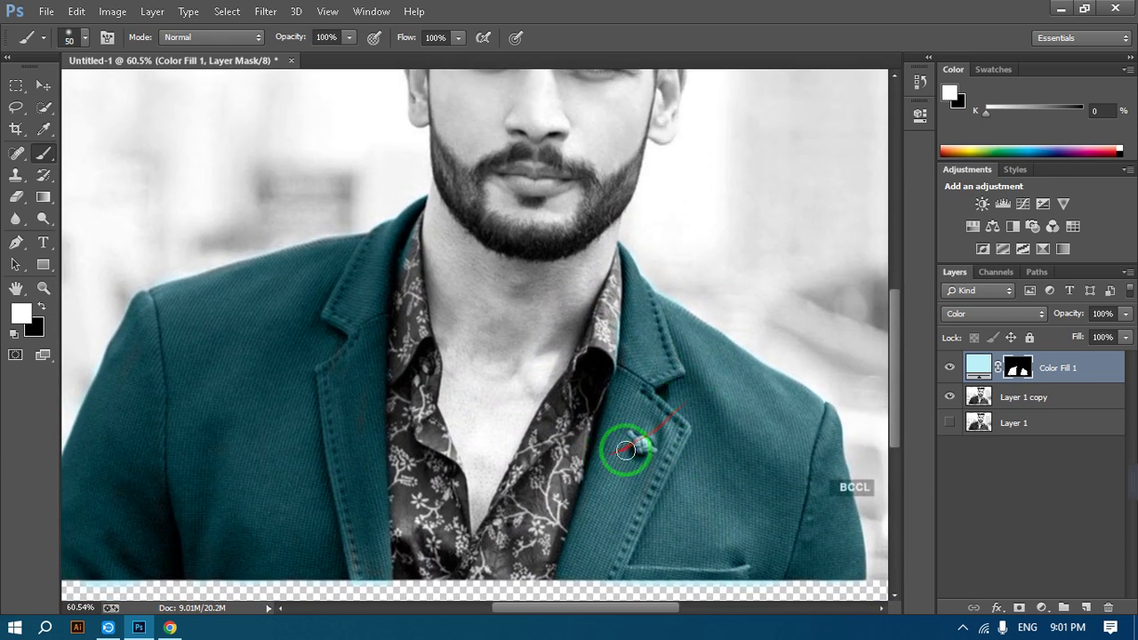
# Merge the Color Fill 1 and Layer 1 copy layers into a single layer.
pyautogui.click(1020, 405)
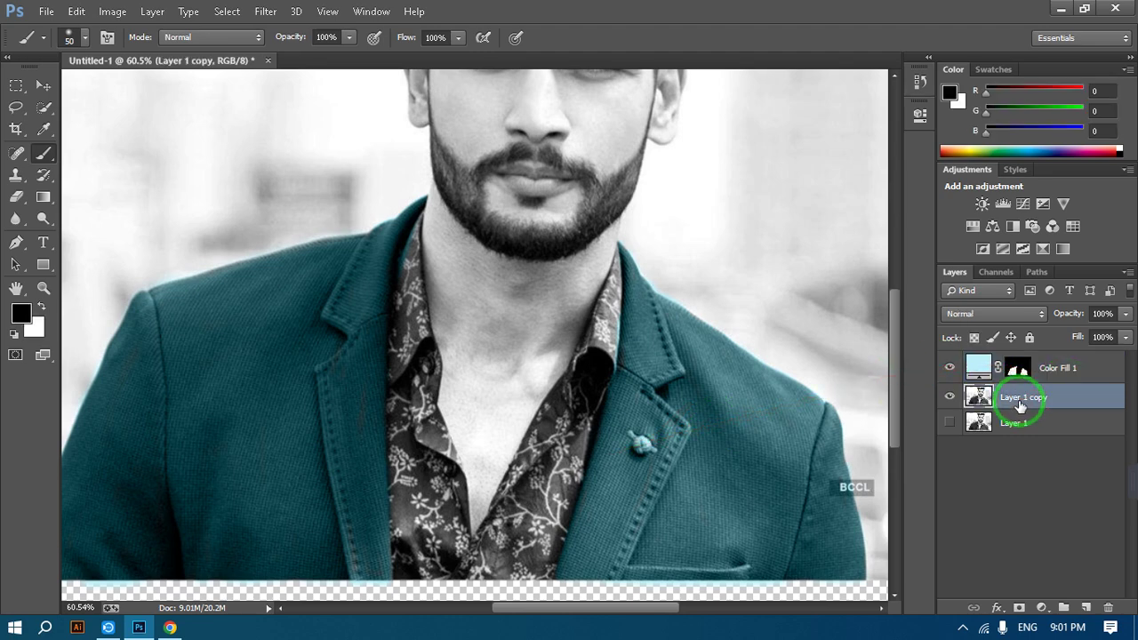
pyautogui.click(1047, 377)
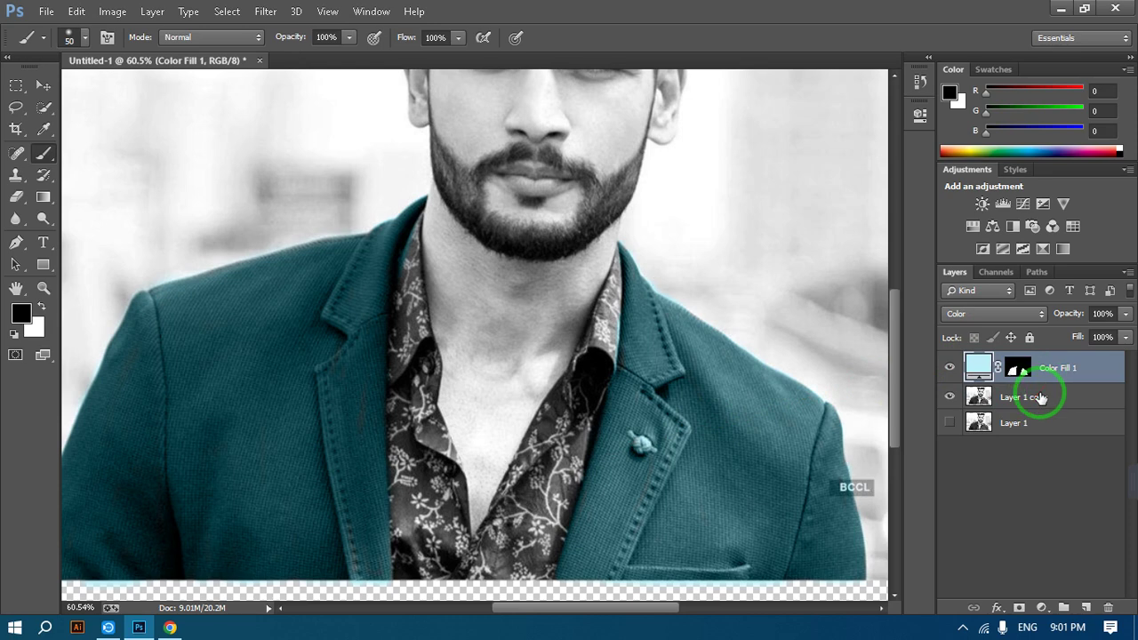
pyautogui.keyDown('shift'); pyautogui.click(1040, 398); pyautogui.keyUp('shift')
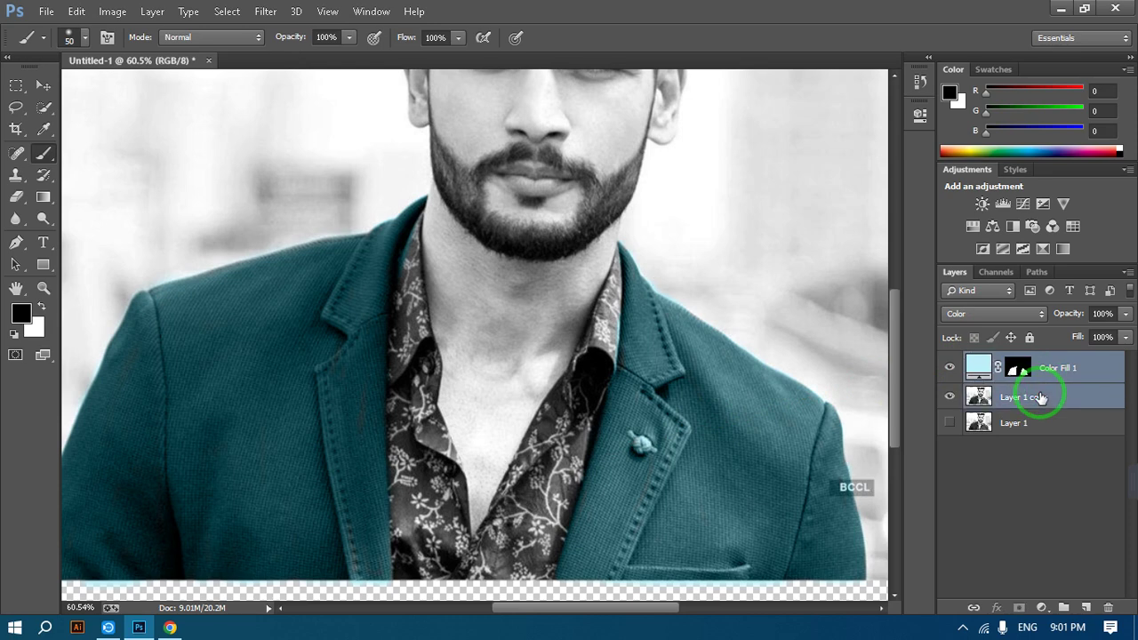
pyautogui.hotkey('ctrl', 'e')
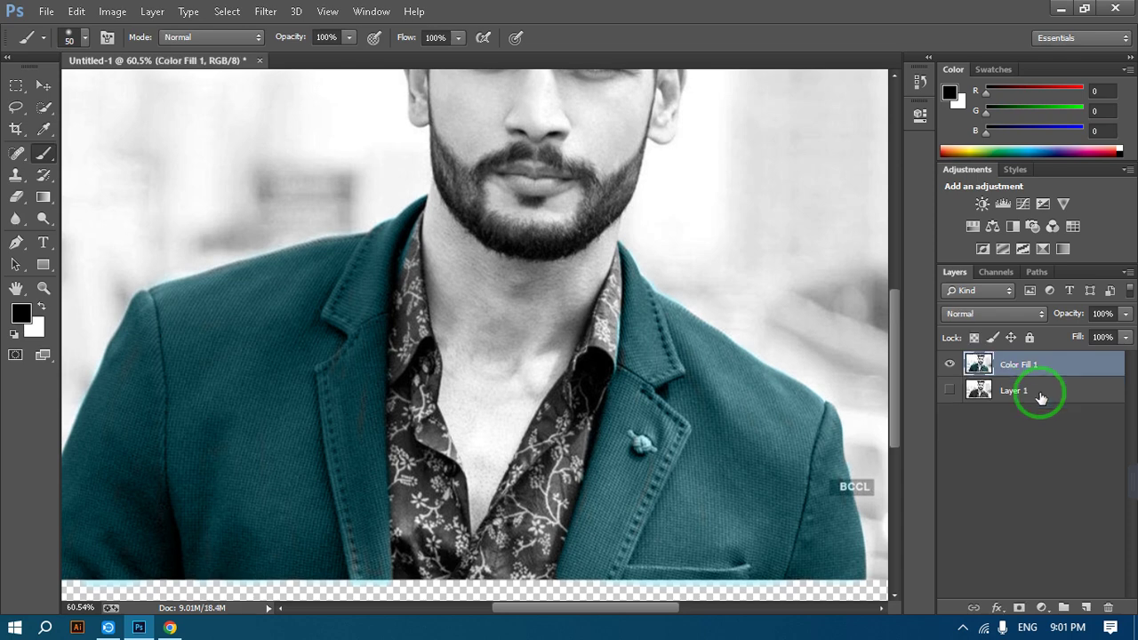
# Try a black 50 px brush stroke over the jacket on the merged layer, and undo both the stroke and the merge.
pyautogui.click(1027, 365)
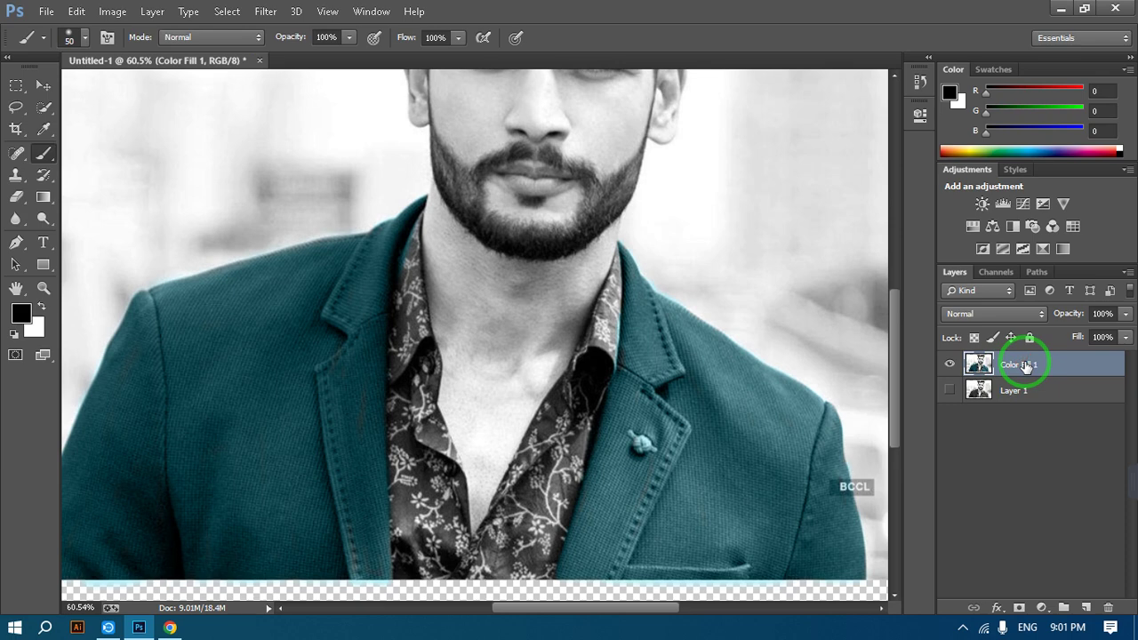
pyautogui.moveTo(679, 407); pyautogui.dragTo(691, 522)
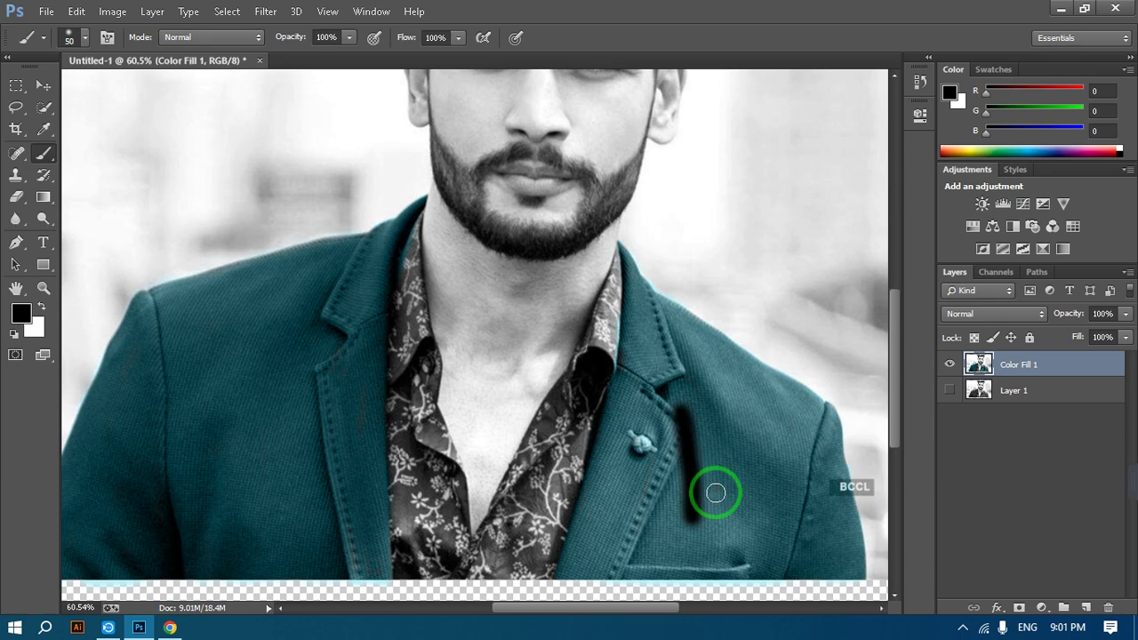
pyautogui.hotkey('ctrl', 'z')
pyautogui.moveTo(713, 494); pyautogui.dragTo(688, 512)
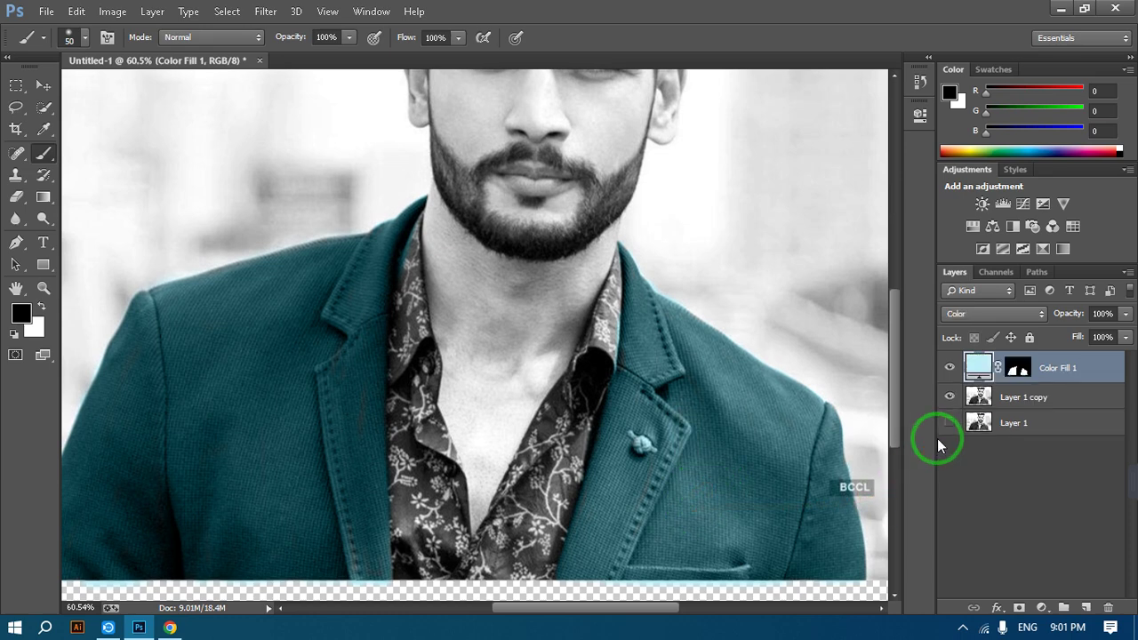
# Stamp Color Fill 1 and Layer 1 copy into a new combined layer on top, and hide both source layers.
pyautogui.click(1038, 398)
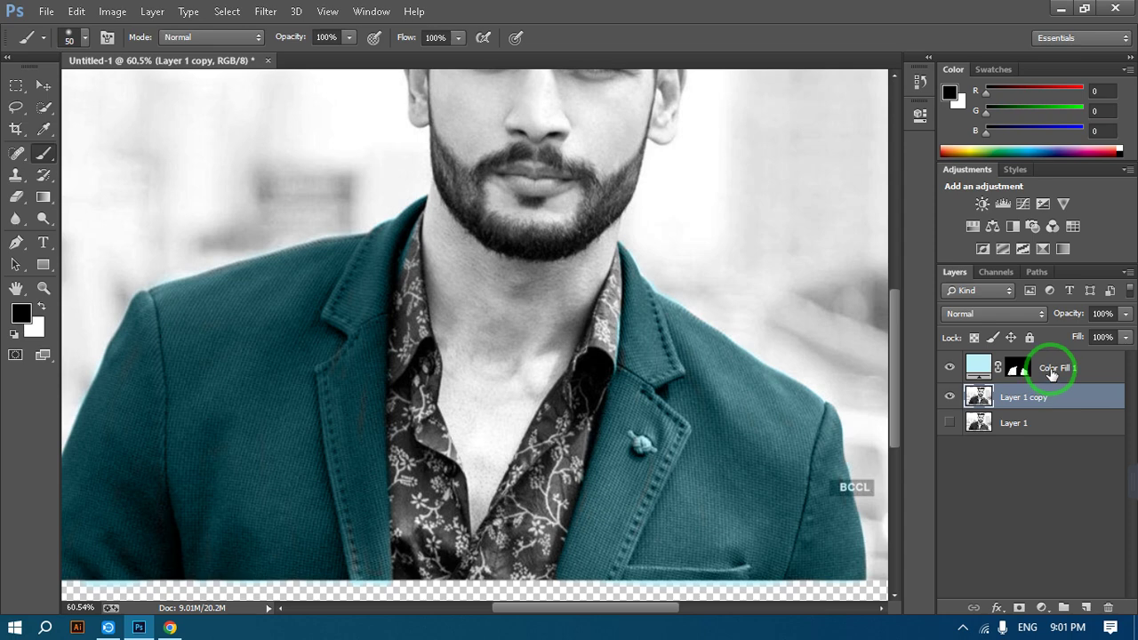
pyautogui.keyDown('shift'); pyautogui.click(1052, 374); pyautogui.keyUp('shift')
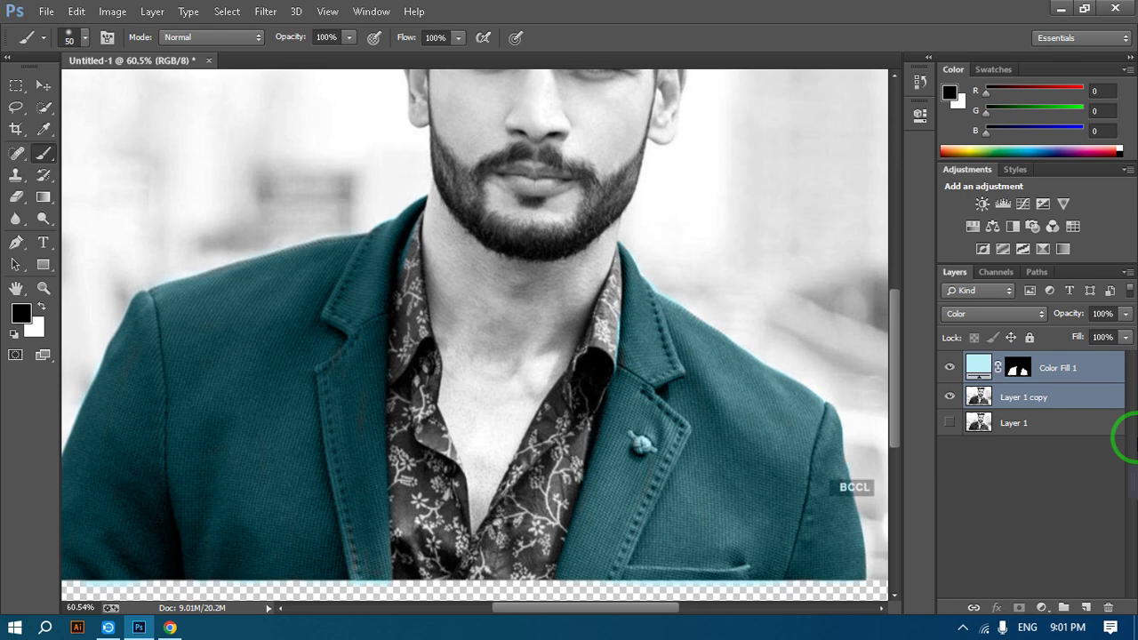
pyautogui.hotkey('ctrl', 'shift', 'alt', 'e')
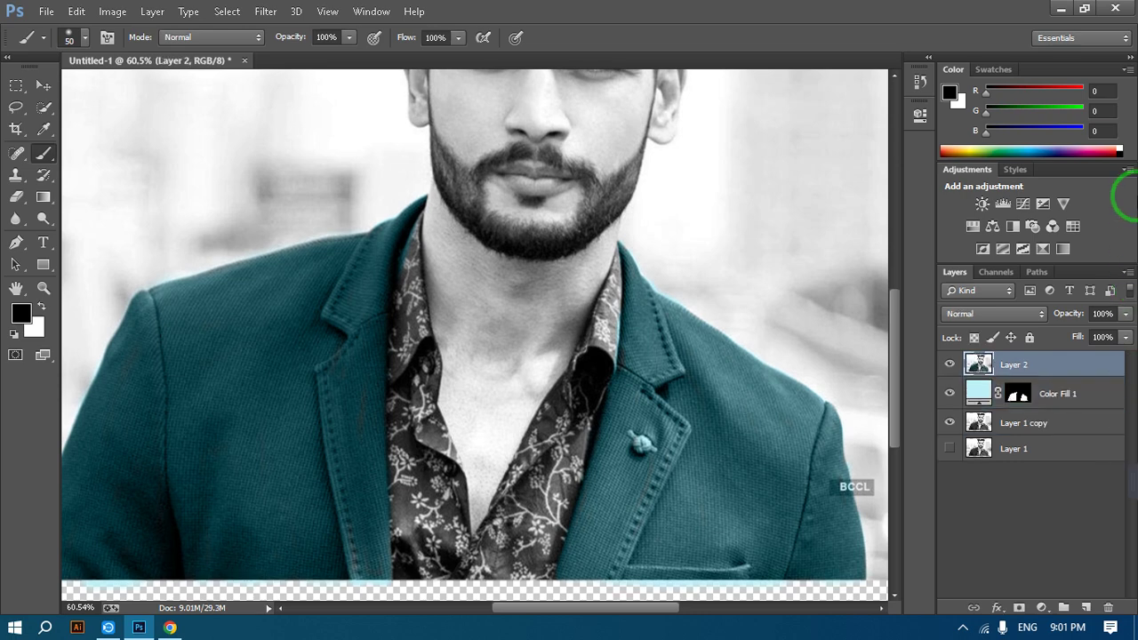
pyautogui.click(949, 393)
pyautogui.click(949, 424)
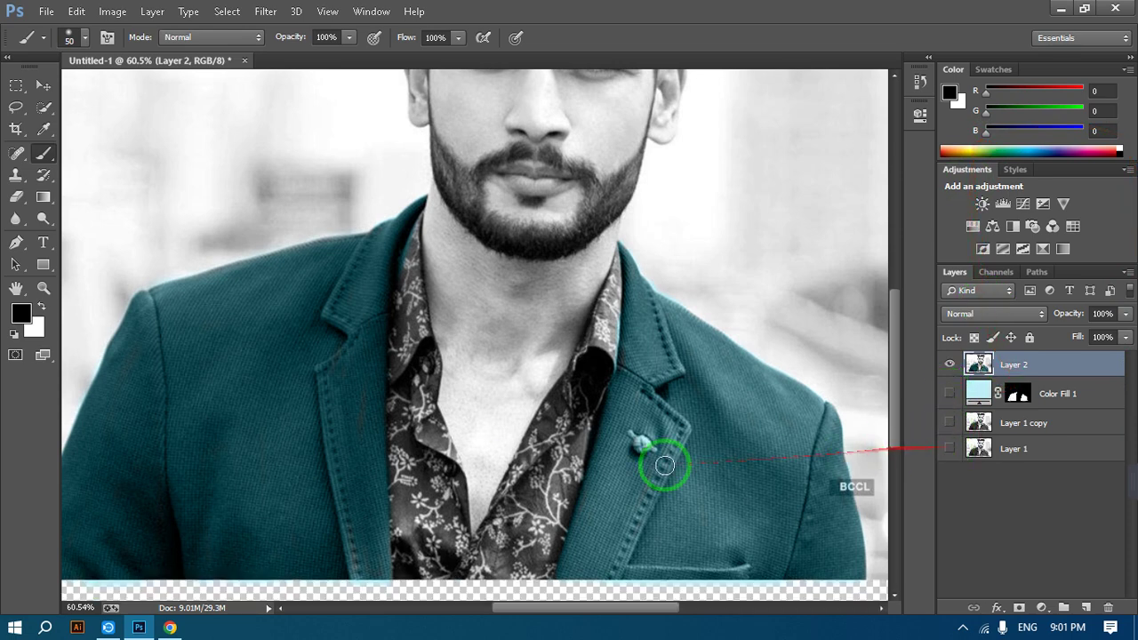
# Check the stamped image, delete the stamped layer, and show Color Fill 1 and Layer 1 copy again.
pyautogui.scroll(-2, 486, 300)
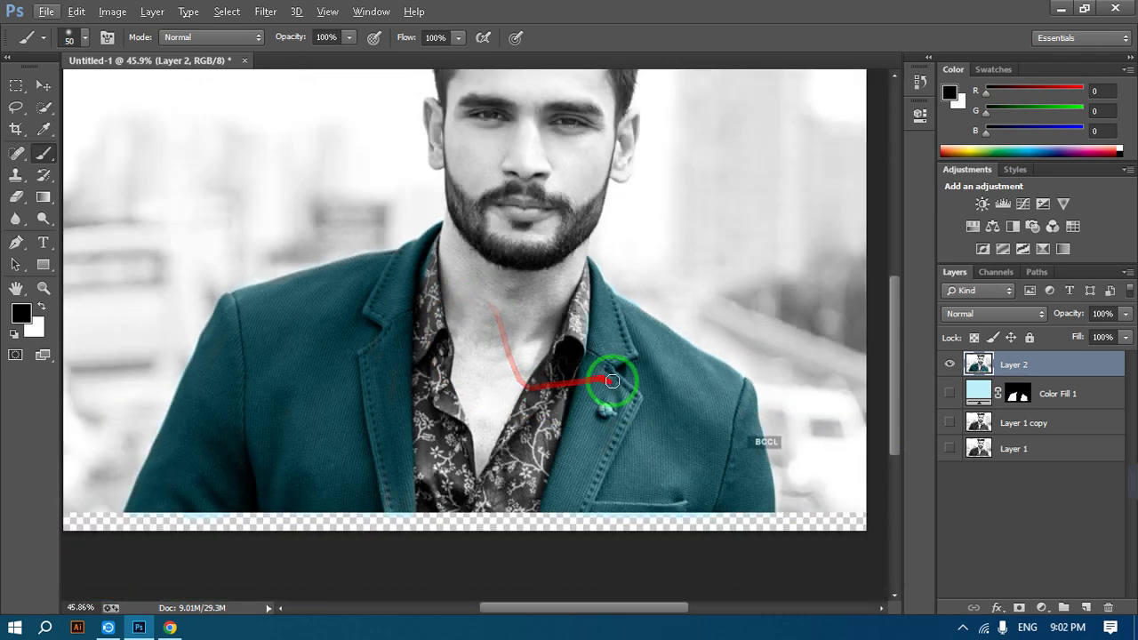
pyautogui.scroll(3, 610, 381)
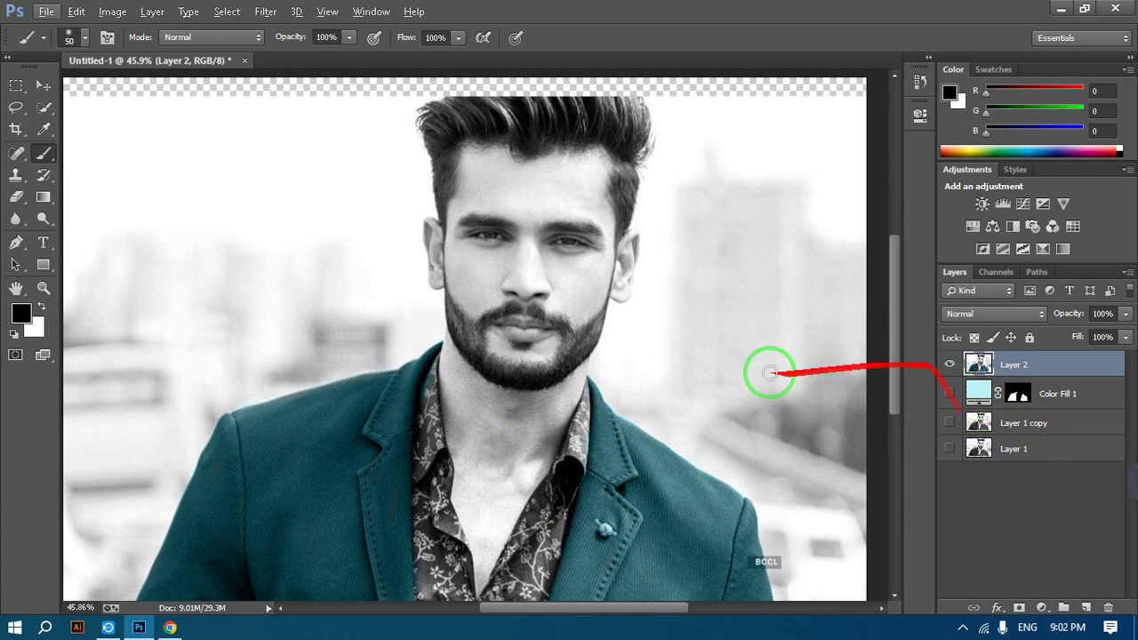
pyautogui.scroll(-3, 503, 416)
pyautogui.scroll(-2, 503, 421)
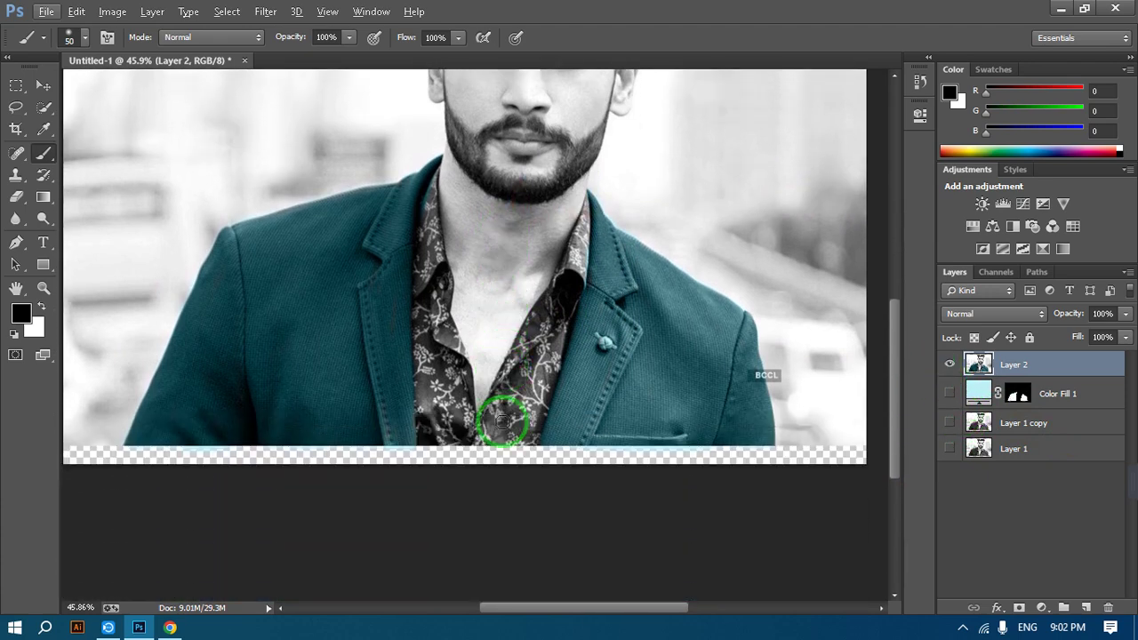
pyautogui.scroll(3, 502, 421)
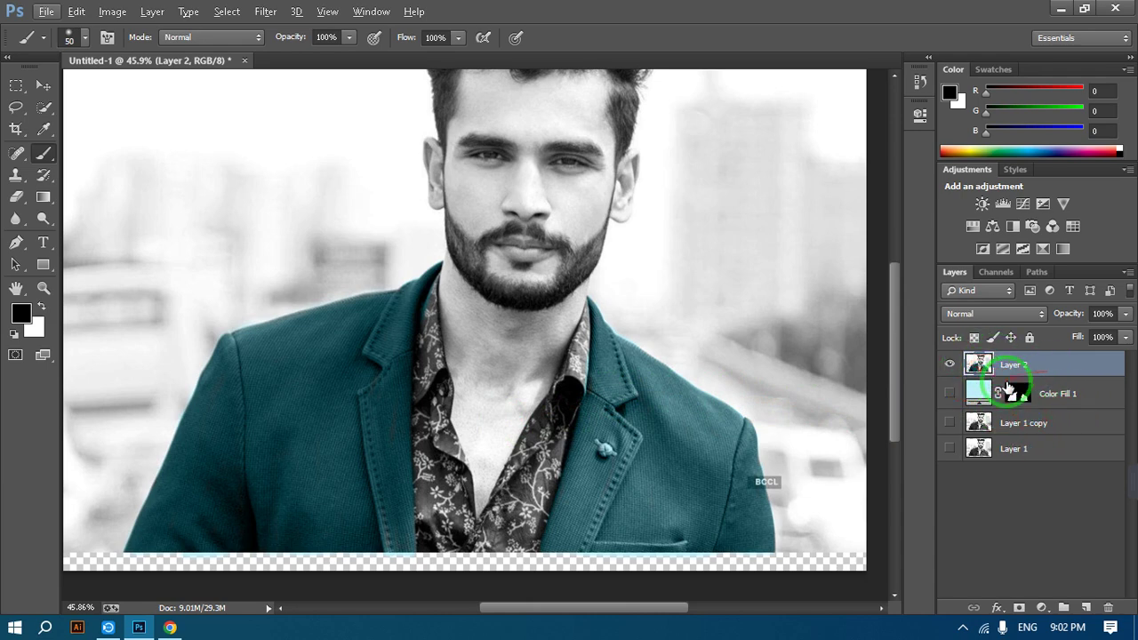
pyautogui.click(946, 366)
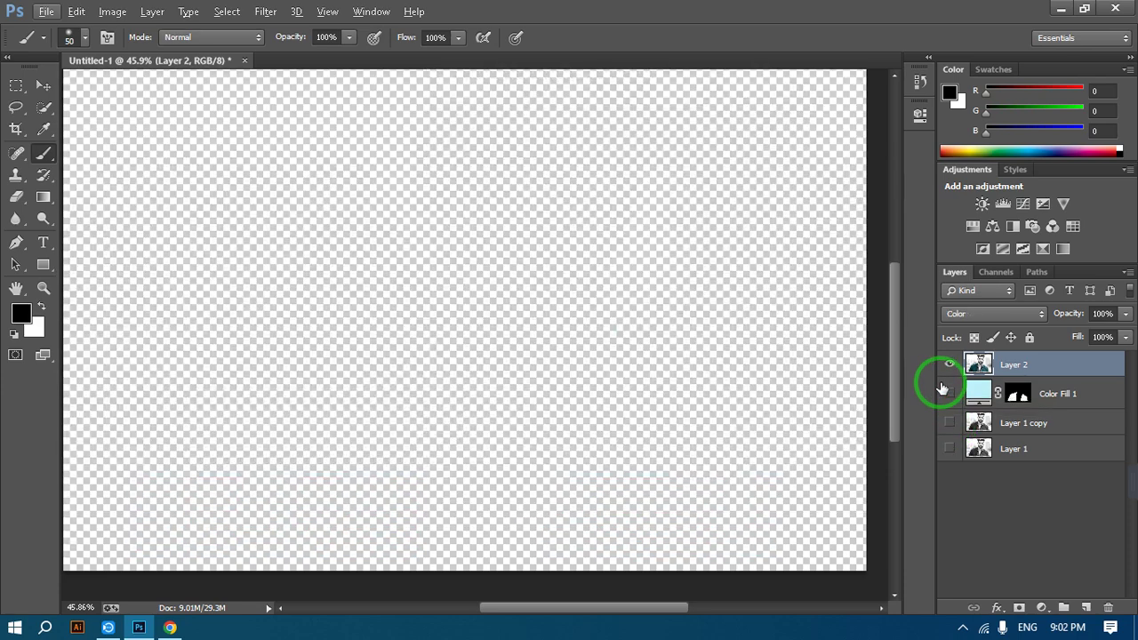
pyautogui.press('Delete')
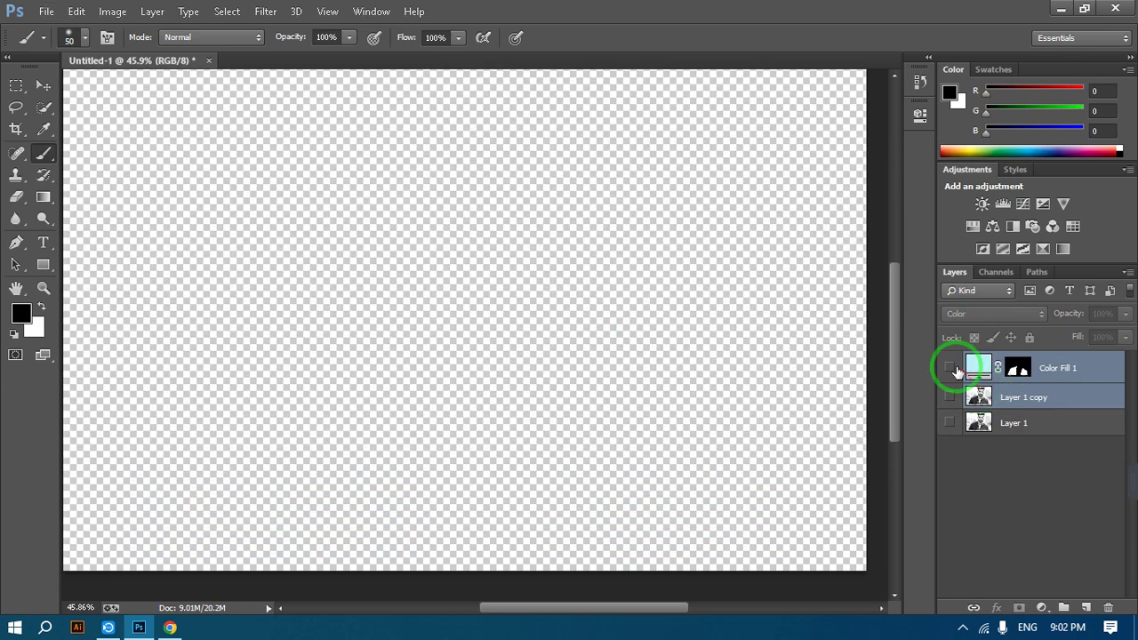
pyautogui.click(951, 368)
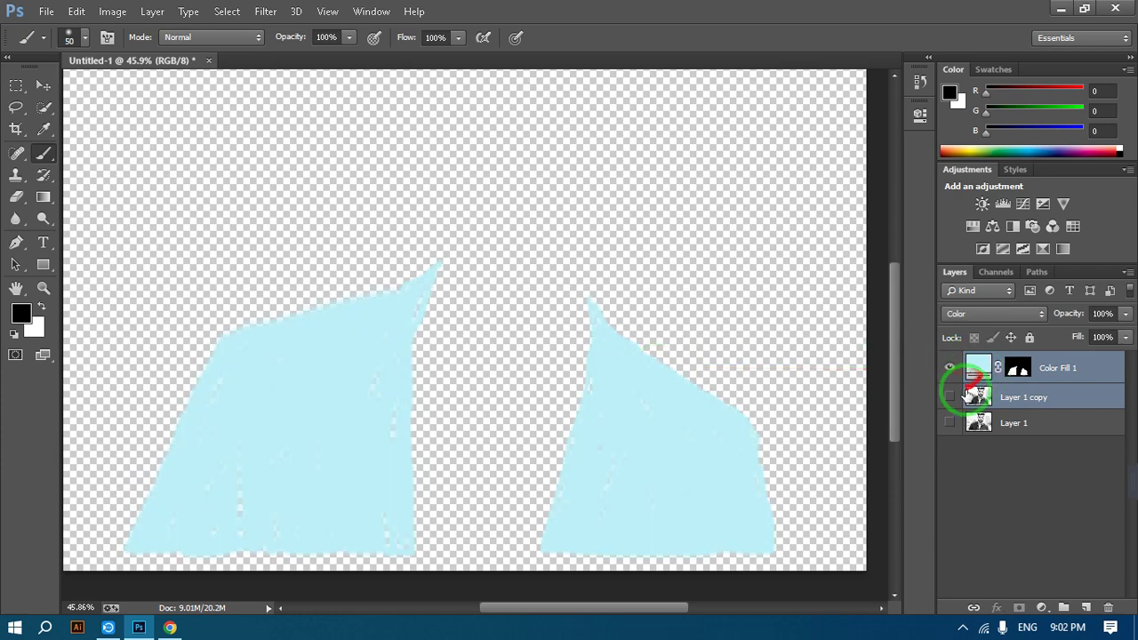
pyautogui.click(950, 401)
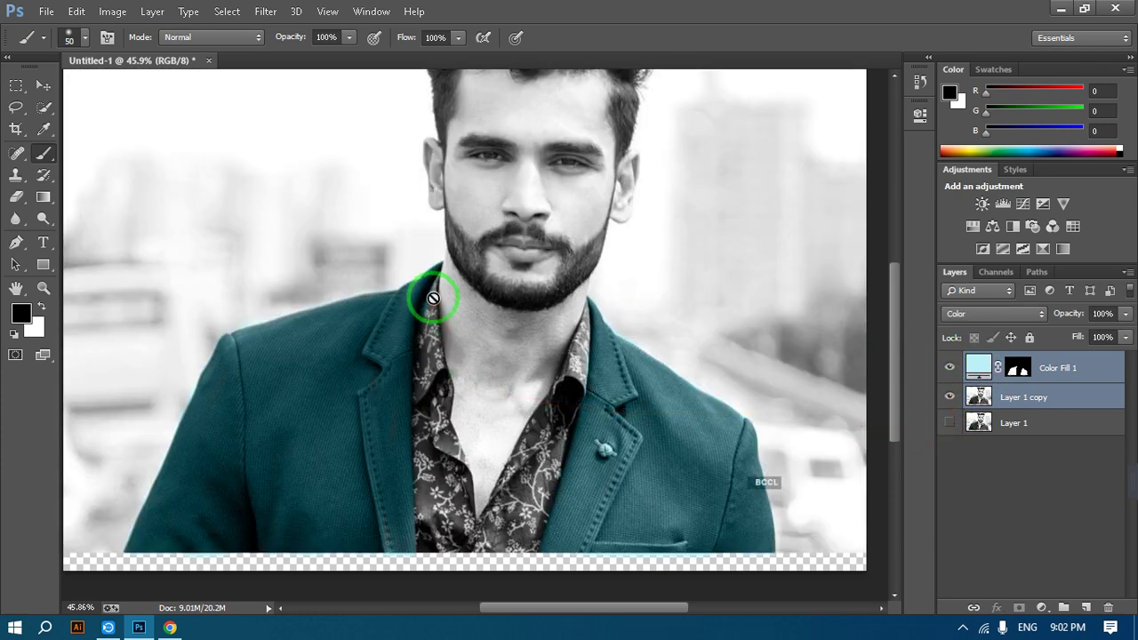
pyautogui.scroll(10, 433, 298)
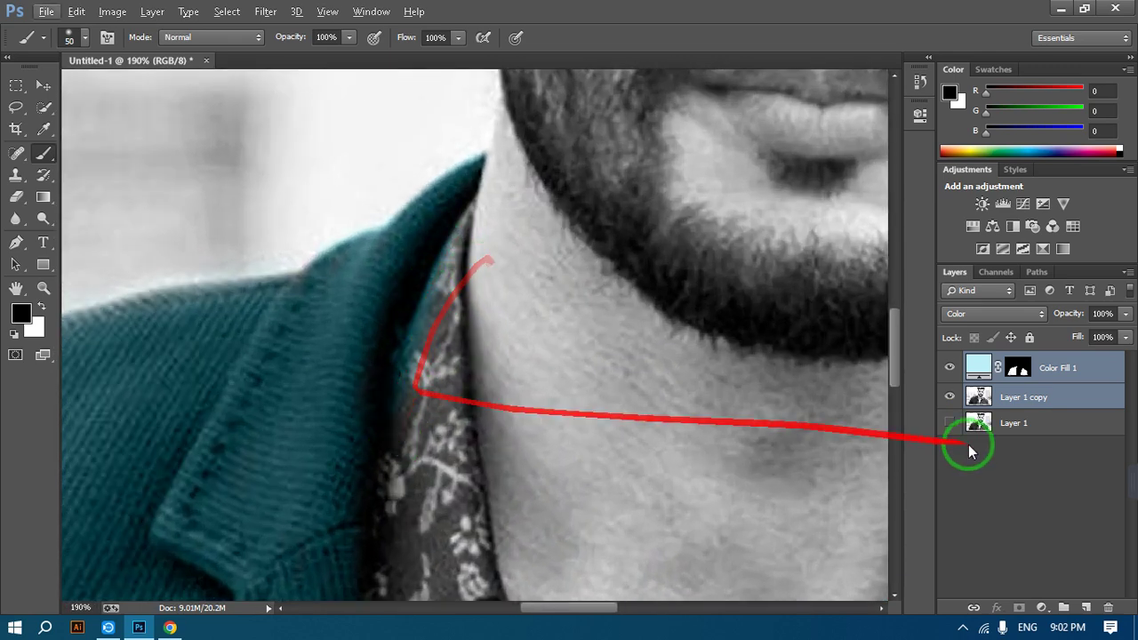
# Paint black on the Color Fill 1 mask with a 20 px brush to clear teal spill from the shirt collar beside the left lapel.
pyautogui.click(1067, 378)
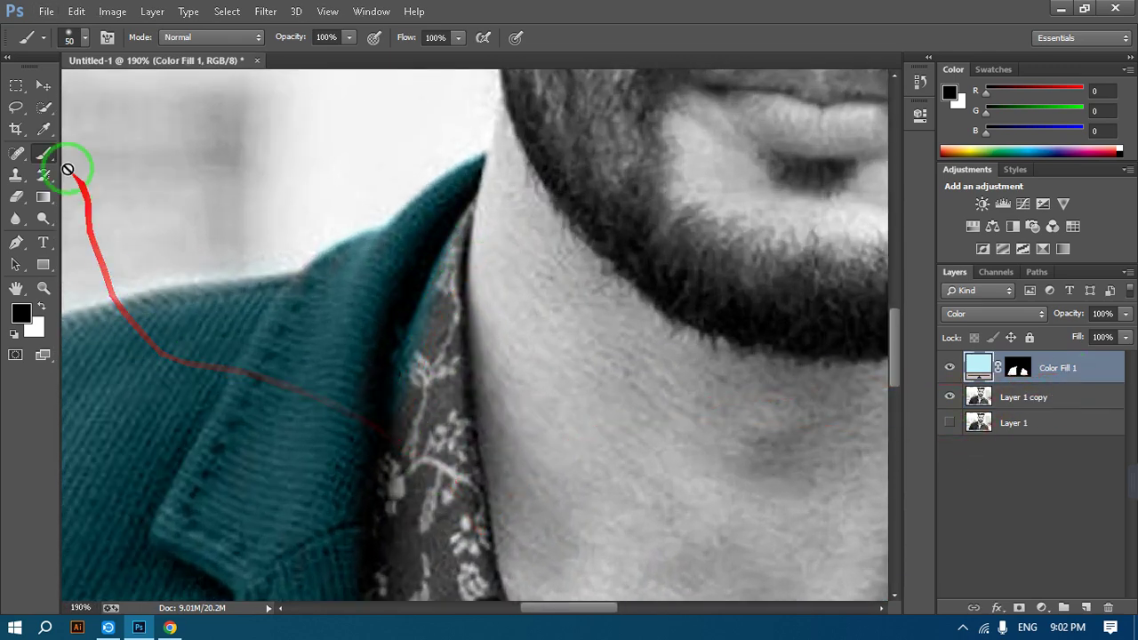
pyautogui.click(1018, 367)
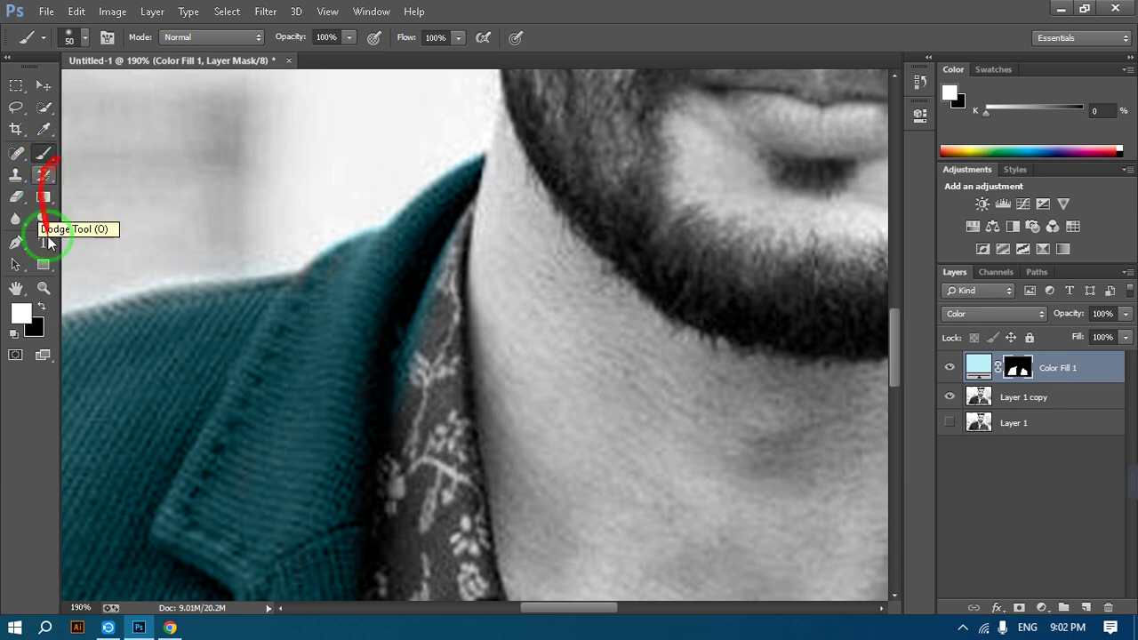
pyautogui.click(42, 307)
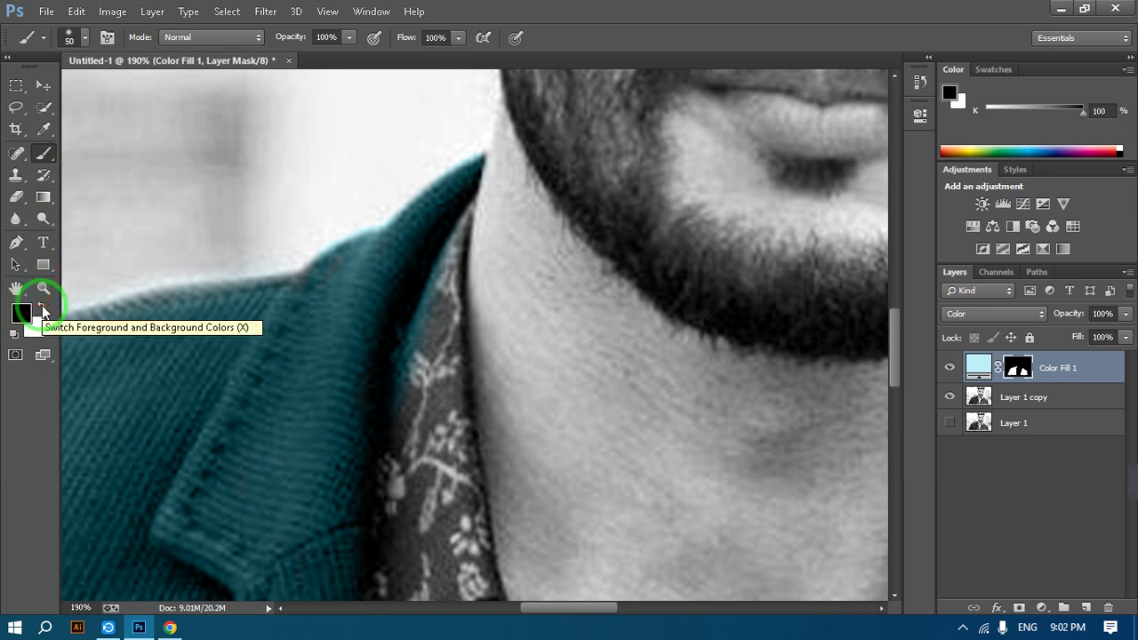
pyautogui.press('[')
pyautogui.press('[')
pyautogui.press('[')
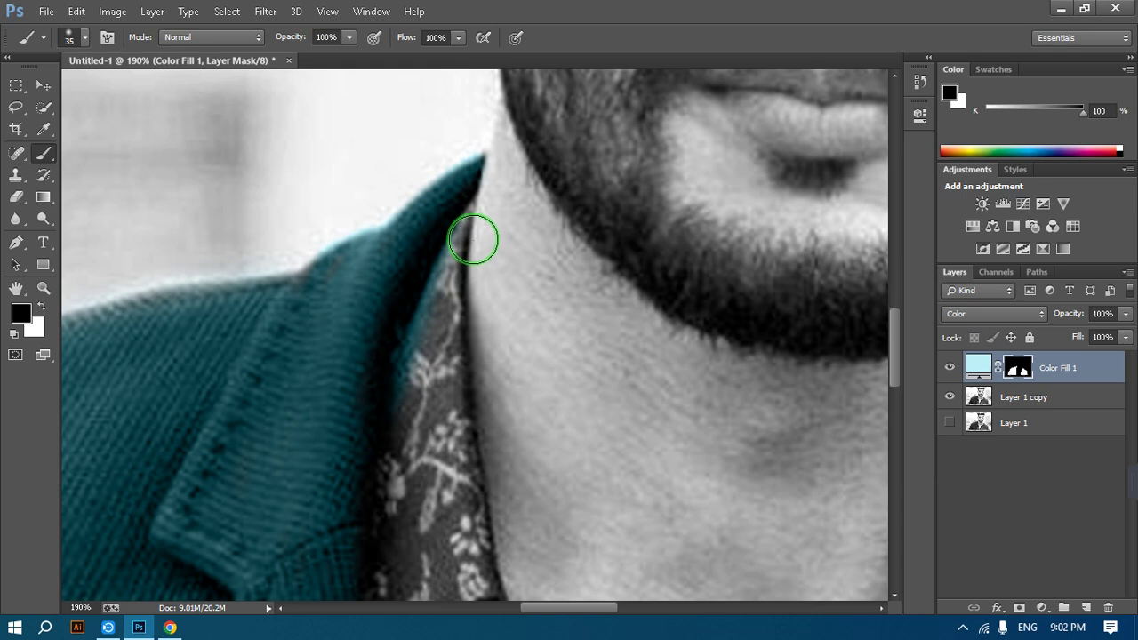
pyautogui.press('[')
pyautogui.moveTo(459, 236)
pyautogui.mouseDown()
pyautogui.moveTo(418, 325)
pyautogui.moveTo(399, 420)
pyautogui.moveTo(423, 323)
pyautogui.moveTo(403, 398)
pyautogui.moveTo(401, 374)
pyautogui.moveTo(433, 305)
pyautogui.moveTo(457, 407)
pyautogui.mouseUp()
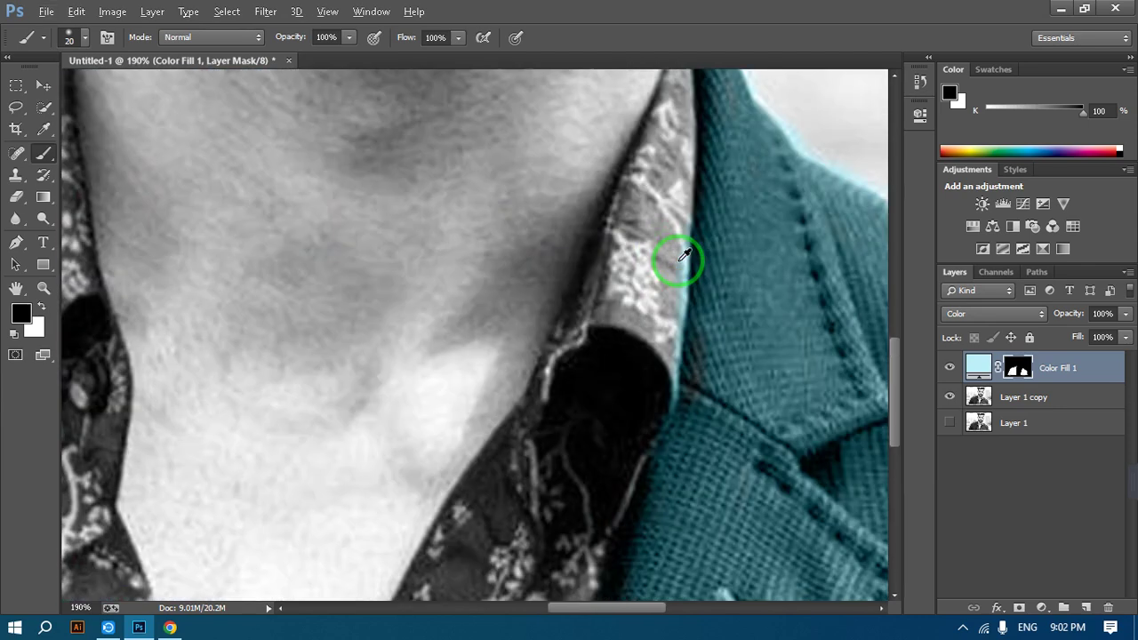
# Clear the teal fringe from the shirt collar's edge beside the right lapel with the 20 px black brush.
pyautogui.press('alt')
pyautogui.moveTo(680, 230); pyautogui.dragTo(680, 251)
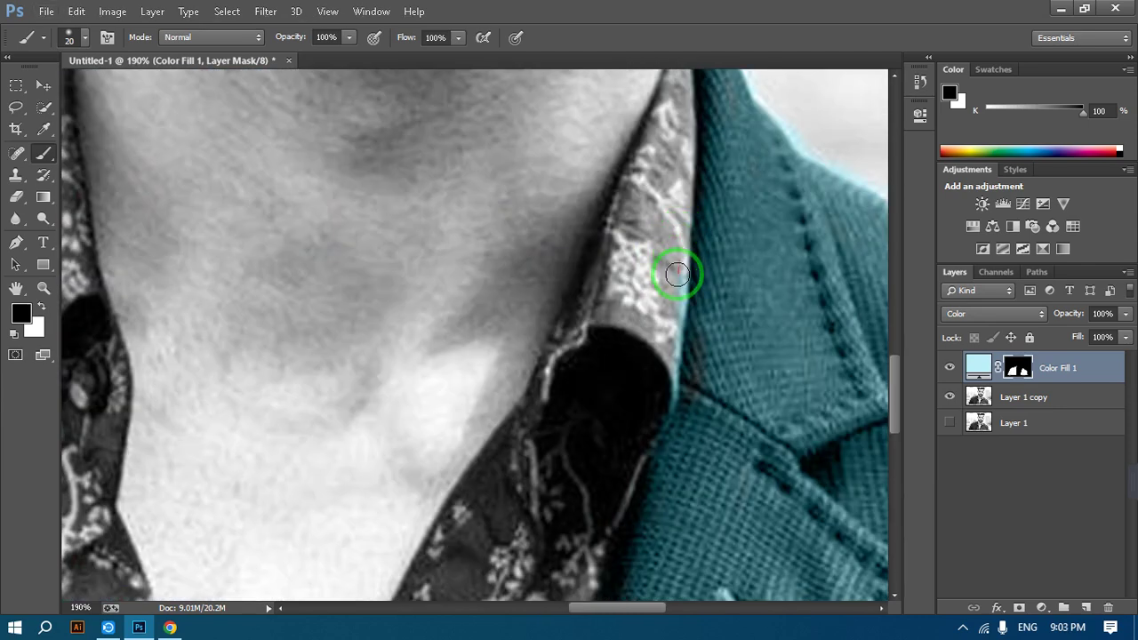
pyautogui.moveTo(676, 297)
pyautogui.mouseDown()
pyautogui.moveTo(656, 417)
pyautogui.moveTo(614, 435)
pyautogui.moveTo(602, 462)
pyautogui.moveTo(658, 178)
pyautogui.moveTo(465, 425)
pyautogui.mouseUp()
pyautogui.scroll(-4, 609, 436)
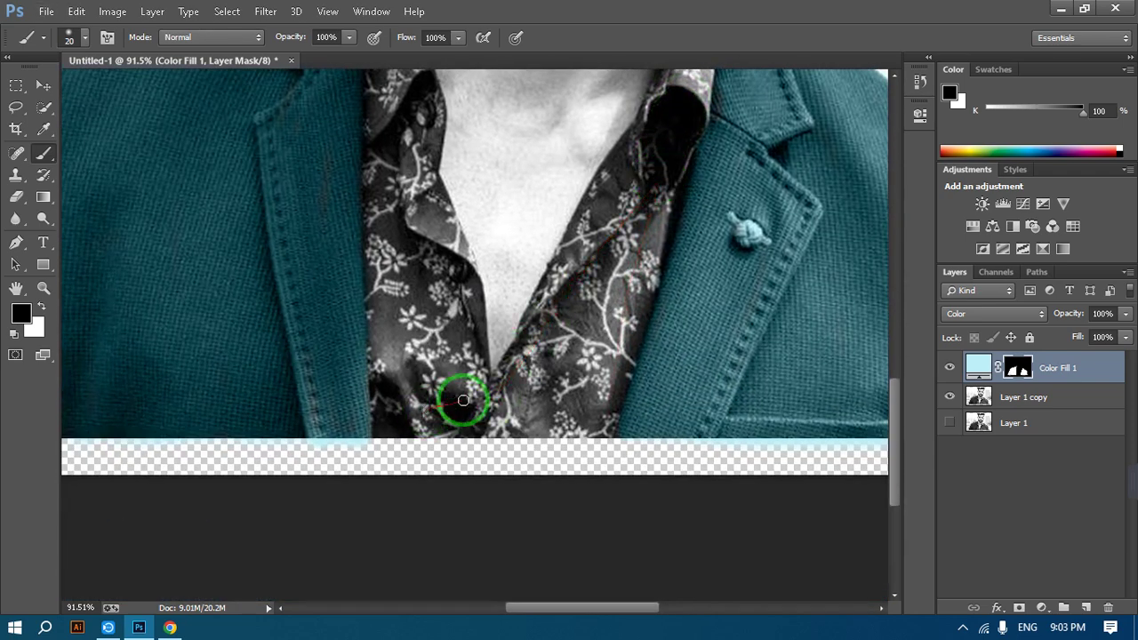
# Paint white on the Color Fill 1 mask to restore teal on the left lapel and along the left shoulder's edge.
pyautogui.click(41, 306)
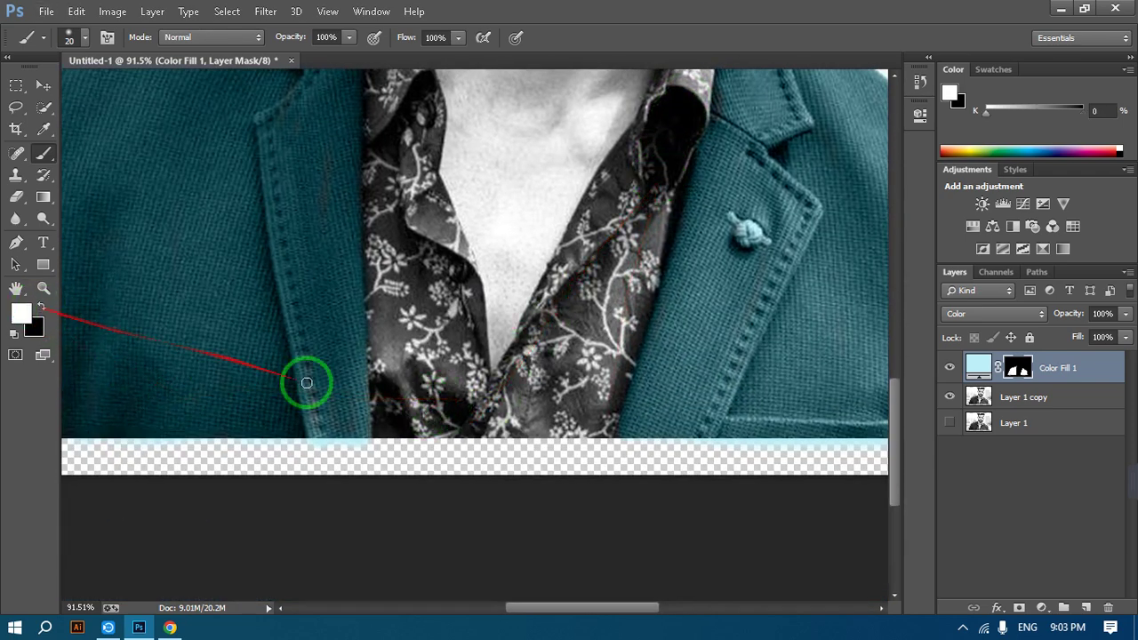
pyautogui.moveTo(312, 414)
pyautogui.mouseDown()
pyautogui.moveTo(315, 386)
pyautogui.moveTo(327, 419)
pyautogui.moveTo(307, 314)
pyautogui.moveTo(311, 241)
pyautogui.mouseUp()
pyautogui.scroll(10, 348, 444)
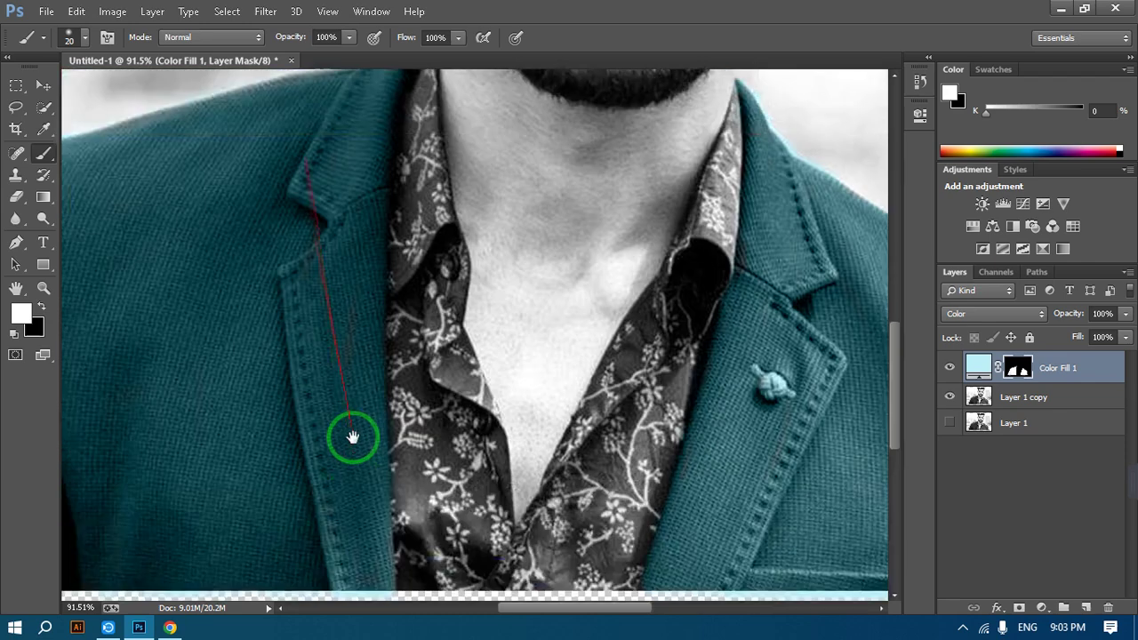
pyautogui.moveTo(371, 376)
pyautogui.mouseDown()
pyautogui.moveTo(336, 254)
pyautogui.moveTo(143, 277)
pyautogui.moveTo(215, 275)
pyautogui.mouseUp()
pyautogui.scroll(2, 215, 275)
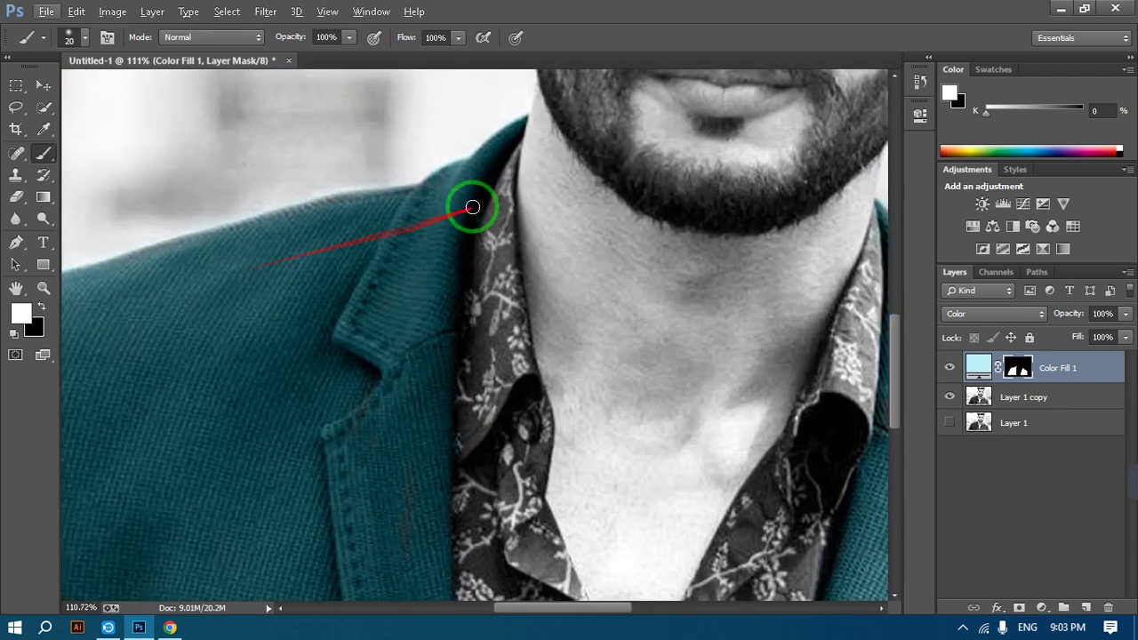
pyautogui.moveTo(430, 182)
pyautogui.mouseDown()
pyautogui.moveTo(358, 192)
pyautogui.moveTo(148, 250)
pyautogui.mouseUp()
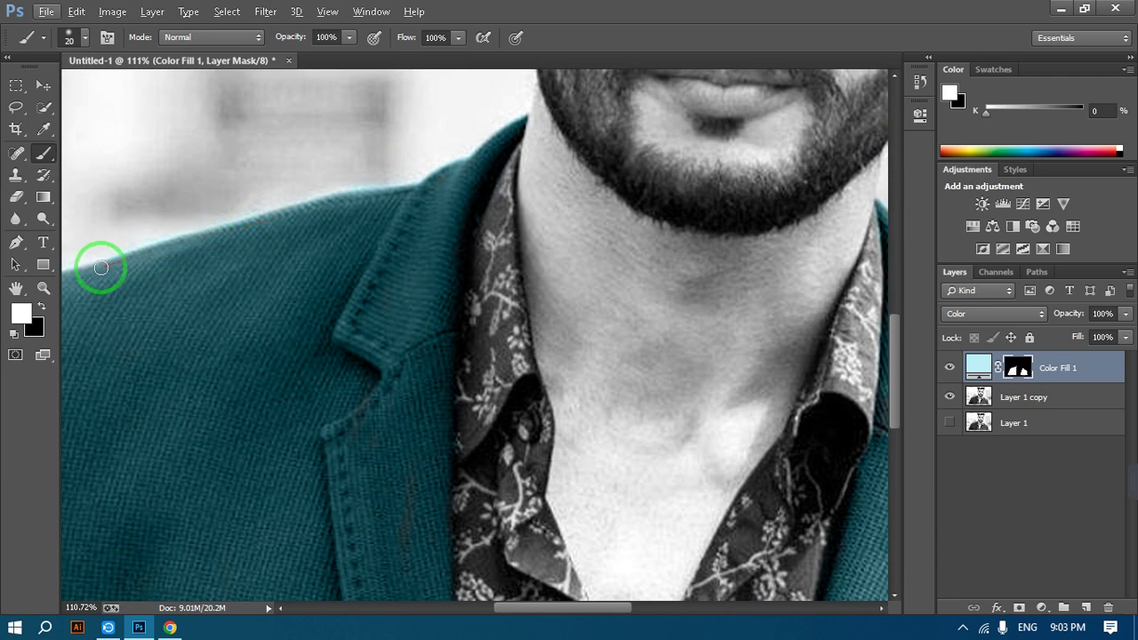
pyautogui.press('space')
pyautogui.moveTo(131, 318); pyautogui.dragTo(557, 255)
pyautogui.moveTo(531, 215); pyautogui.dragTo(475, 233)
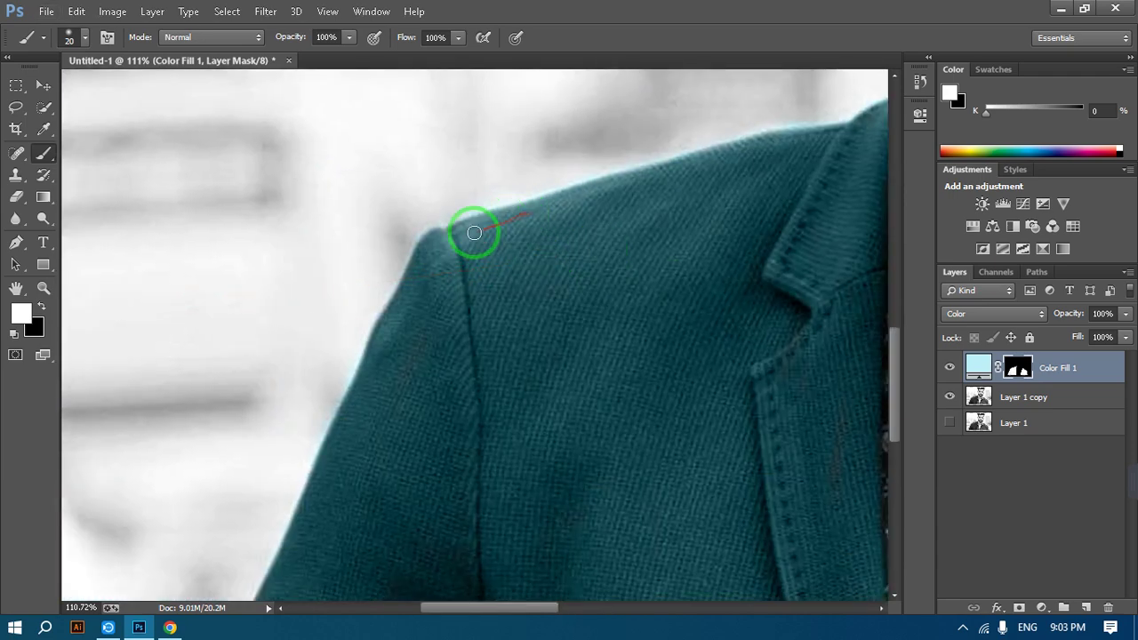
# Merge the Color Fill 1 and Layer 1 copy layers into a single layer.
pyautogui.scroll(-1, 577, 287)
pyautogui.press('space')
pyautogui.moveTo(634, 287); pyautogui.dragTo(460, 318)
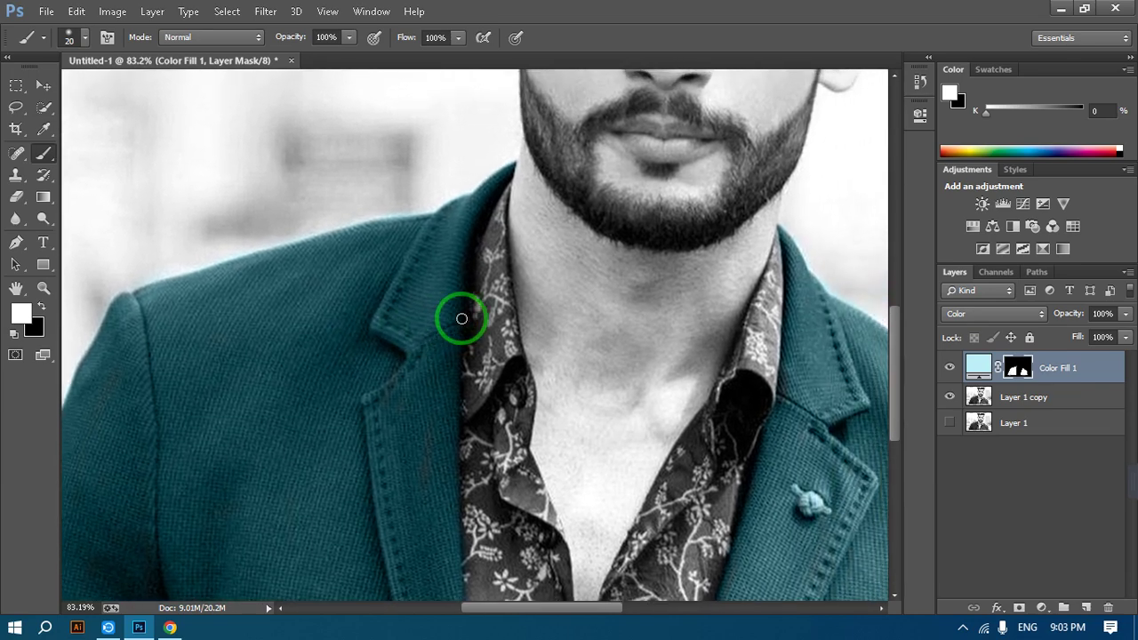
pyautogui.scroll(-3, 746, 388)
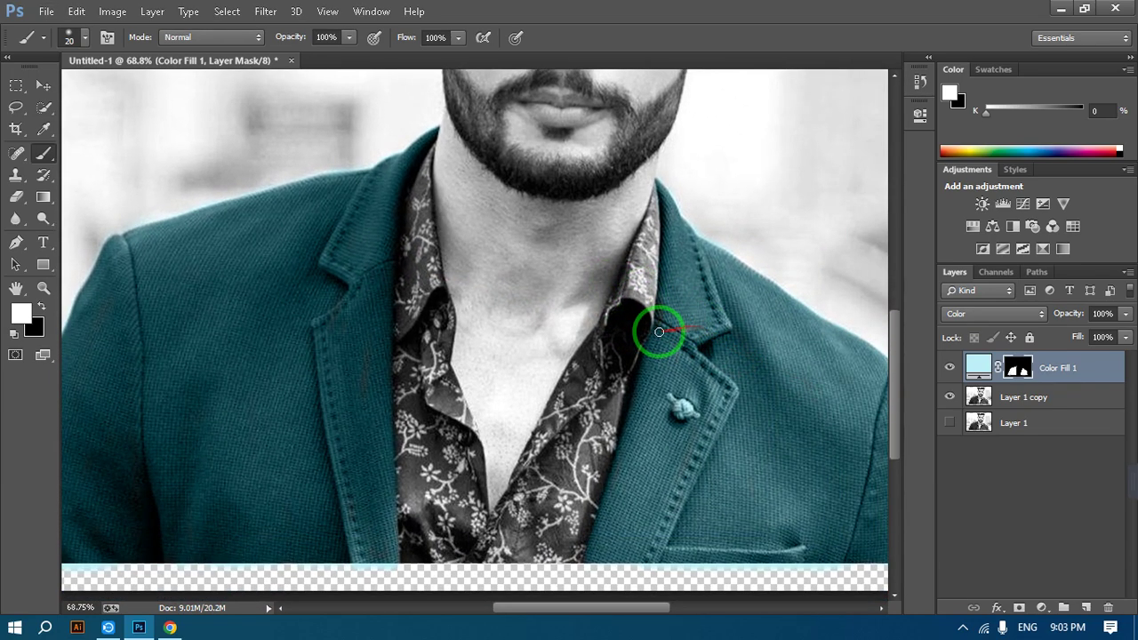
pyautogui.scroll(2, 659, 332)
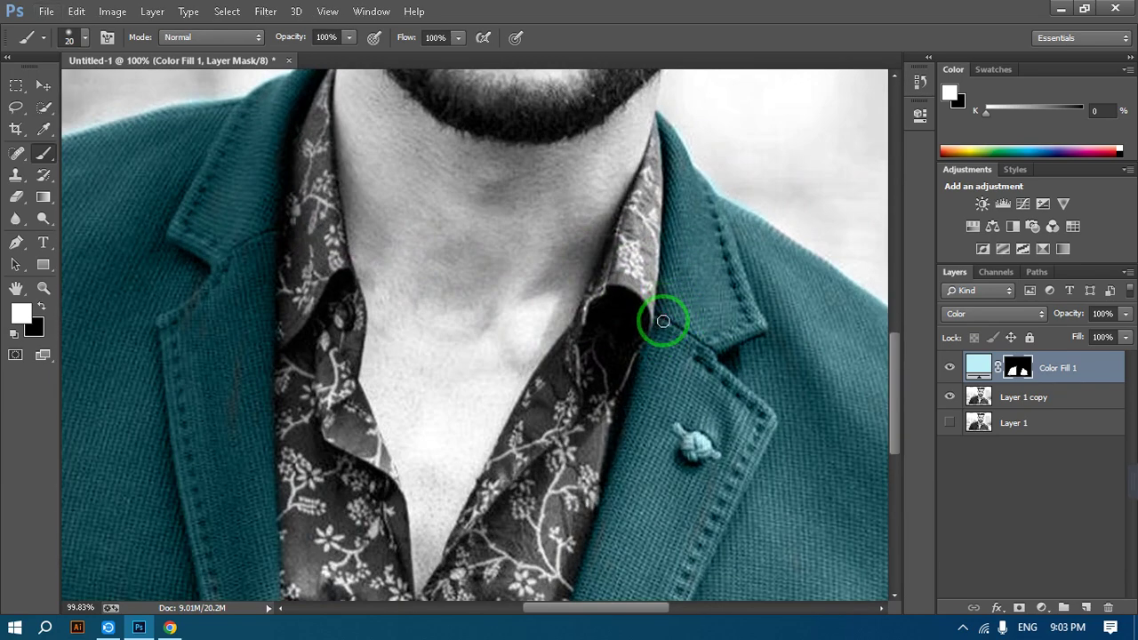
pyautogui.scroll(-2, 773, 437)
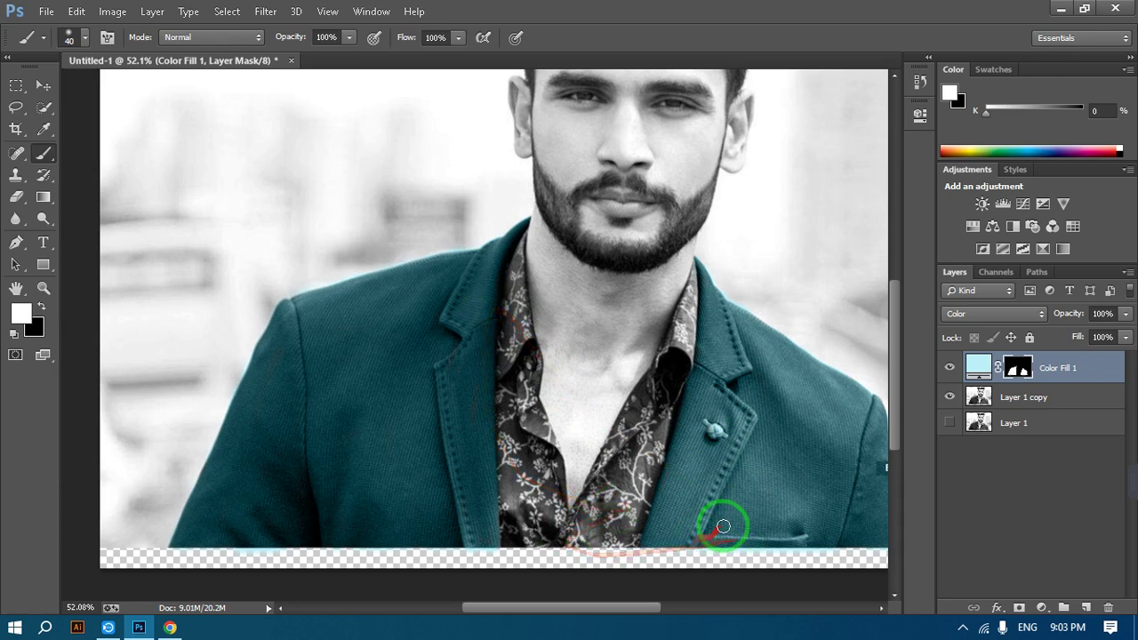
pyautogui.keyDown('ctrl'); pyautogui.click(1014, 401); pyautogui.keyUp('ctrl')
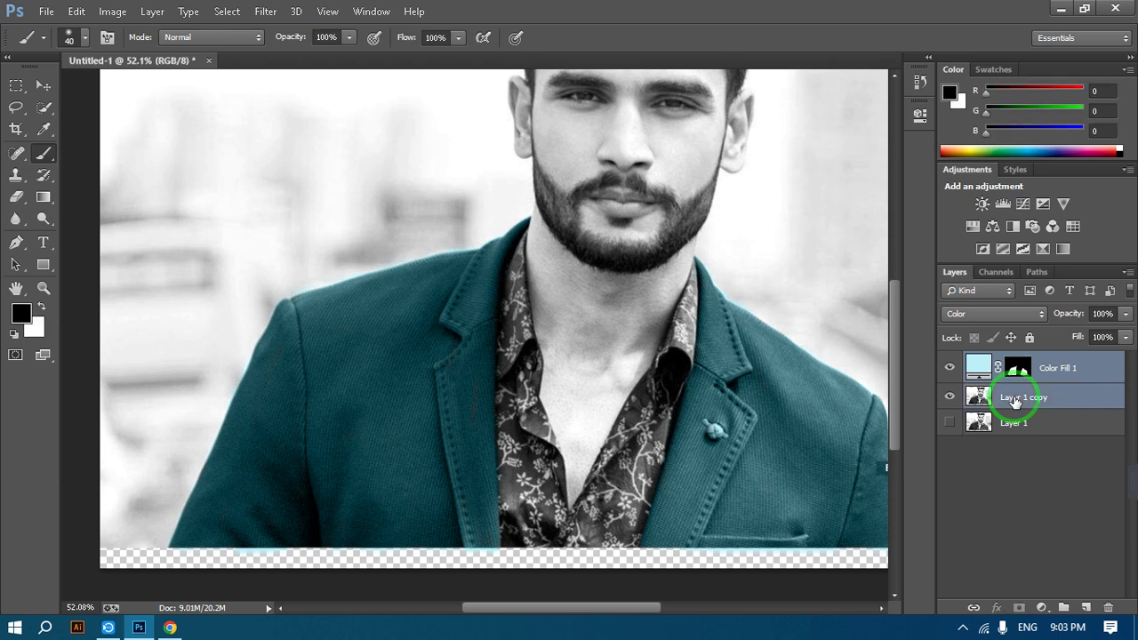
pyautogui.hotkey('ctrl', 'e')
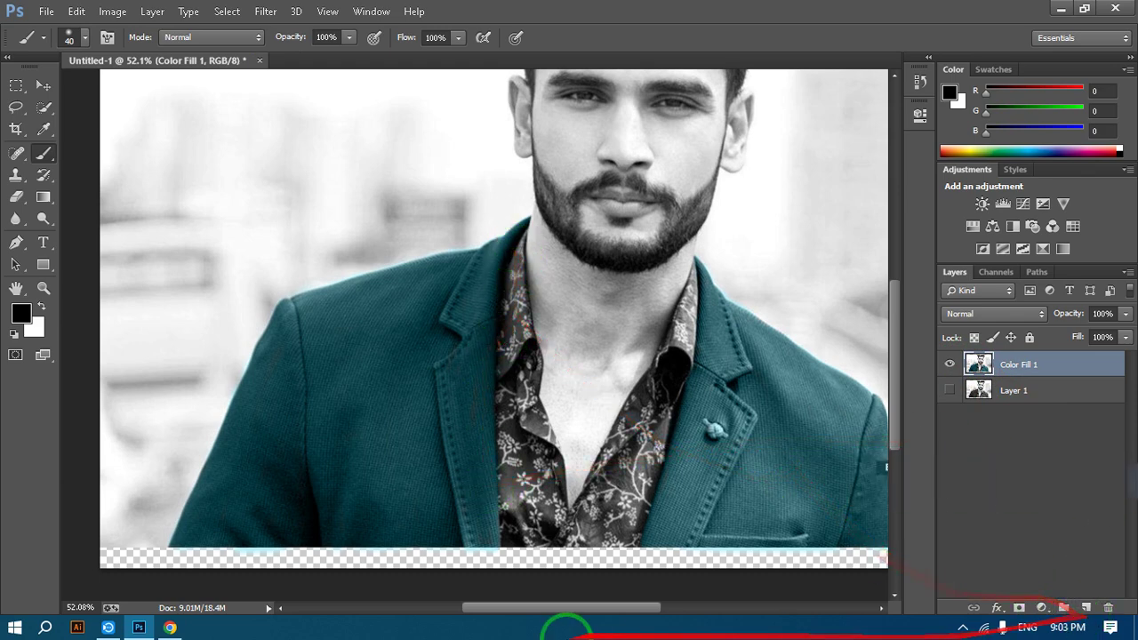
pyautogui.click(109, 629)
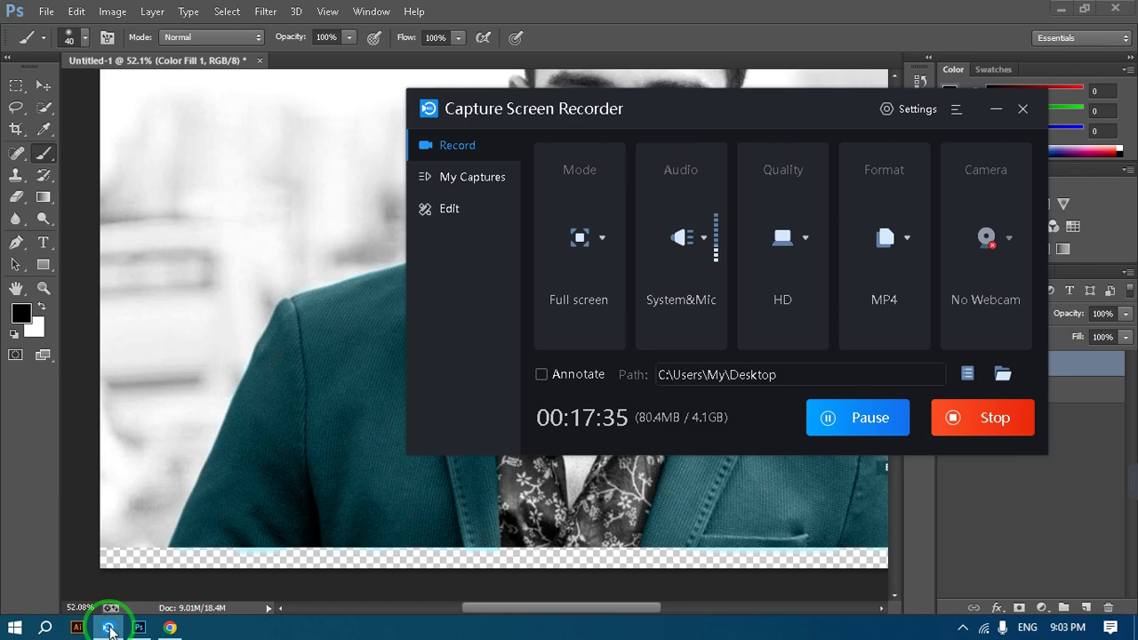
pyautogui.click(109, 628)
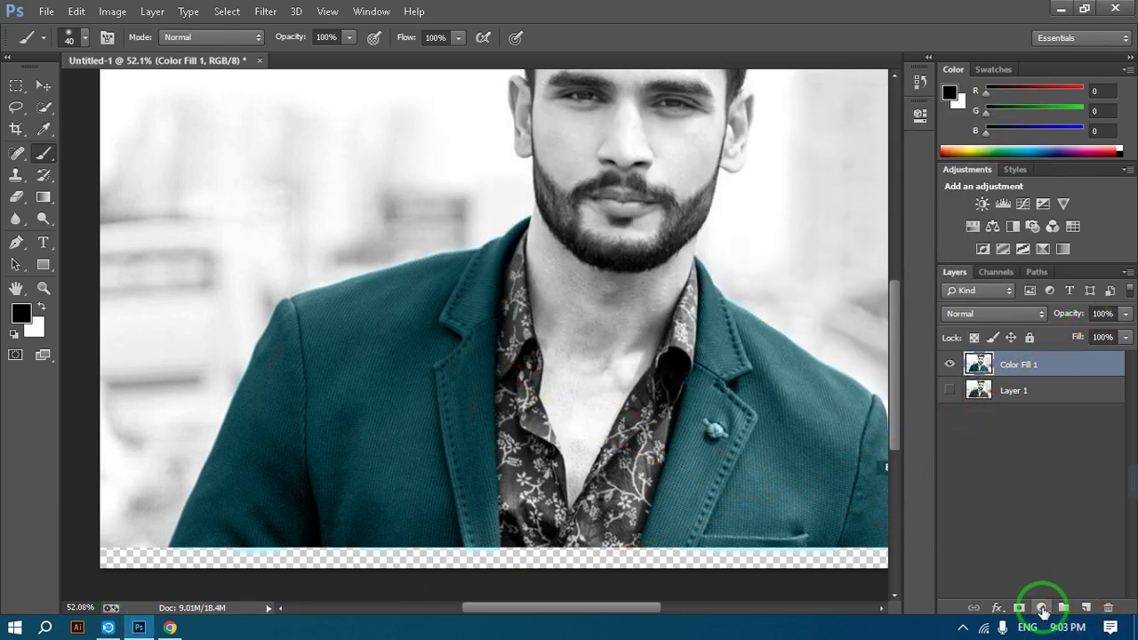
# Add a Solid Color fill layer in dark maroon #71012e above the merged image, and return to the Brush tool.
pyautogui.click(1042, 608)
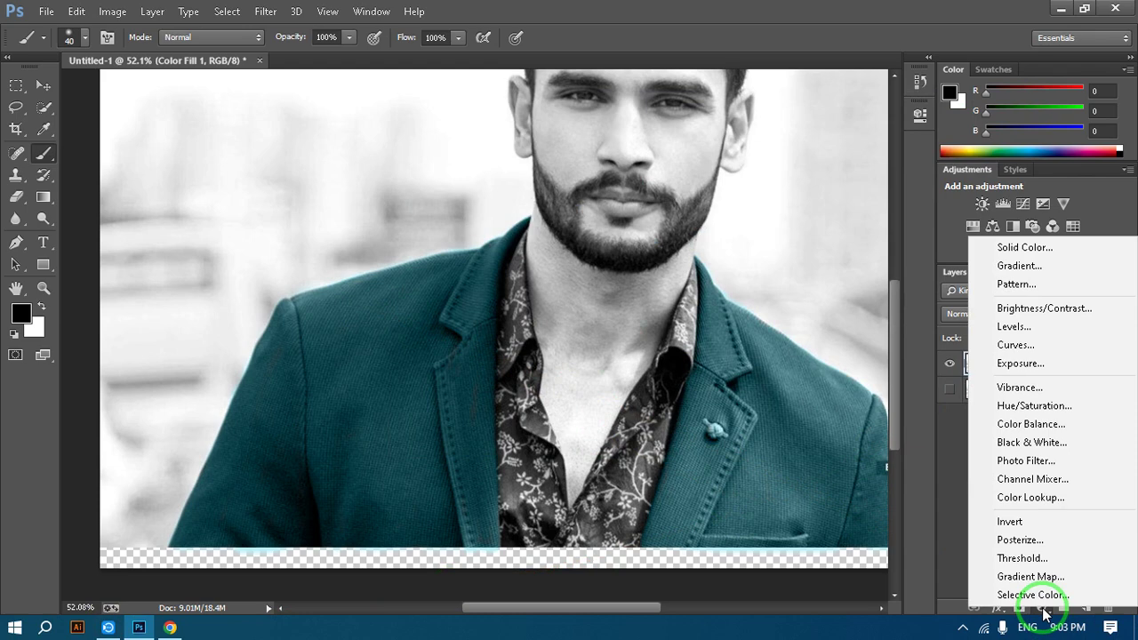
pyautogui.click(1041, 252)
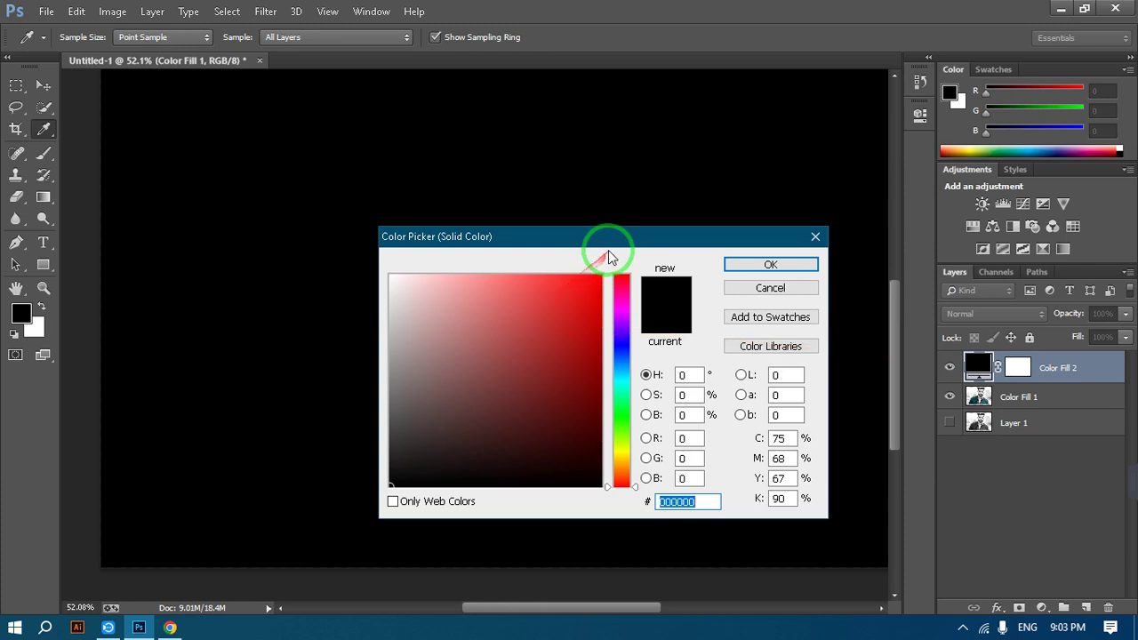
pyautogui.moveTo(677, 237); pyautogui.dragTo(451, 239)
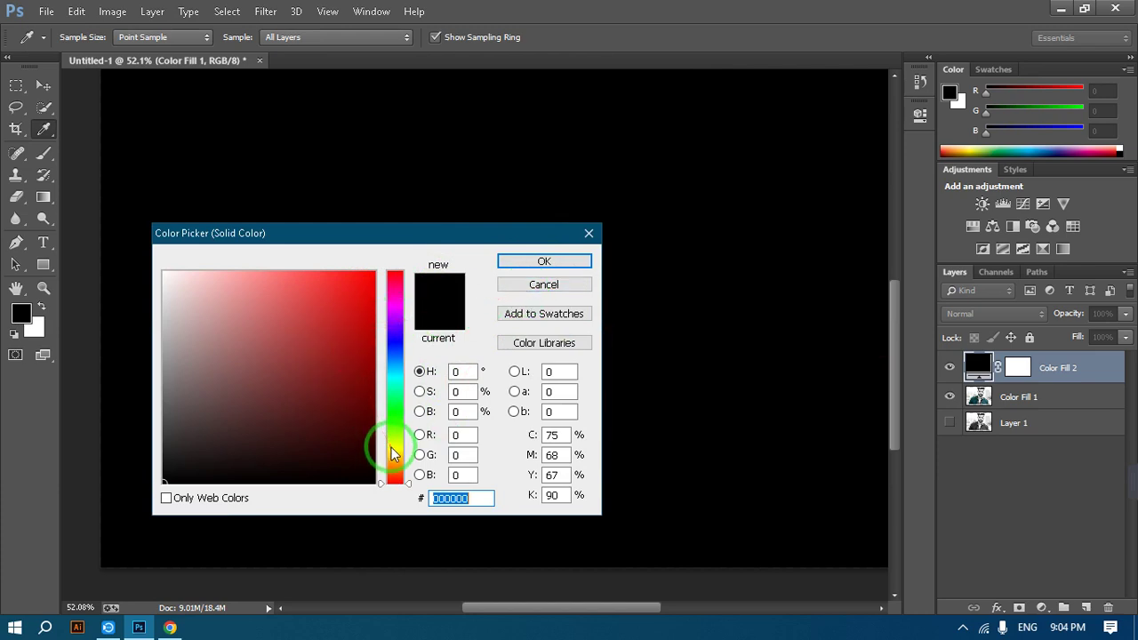
pyautogui.click(398, 412)
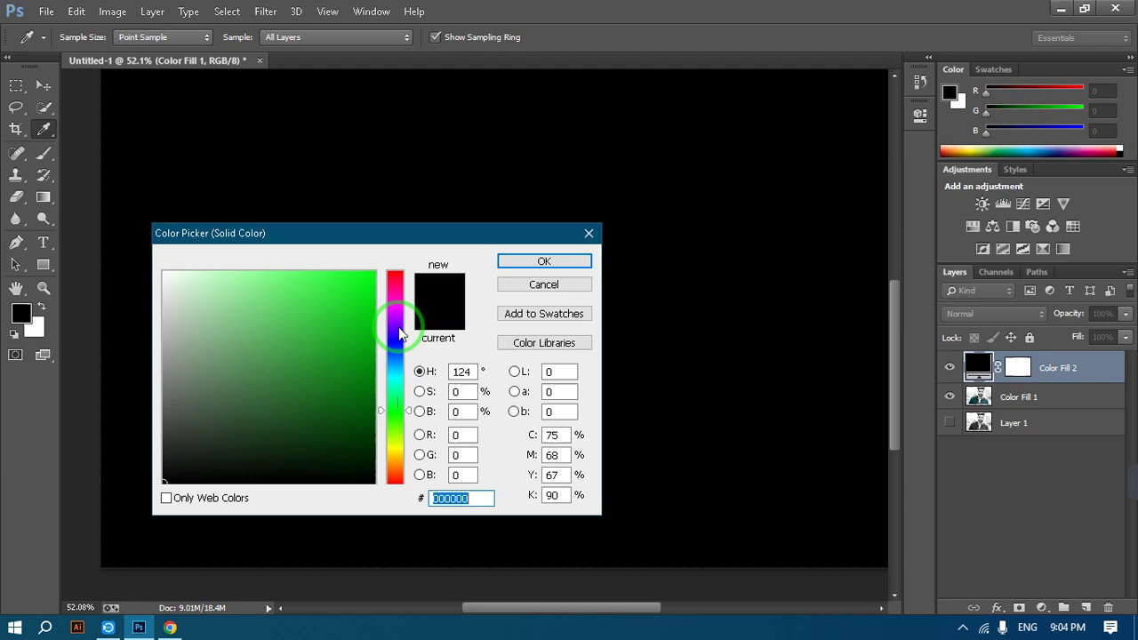
pyautogui.moveTo(396, 326); pyautogui.dragTo(396, 311)
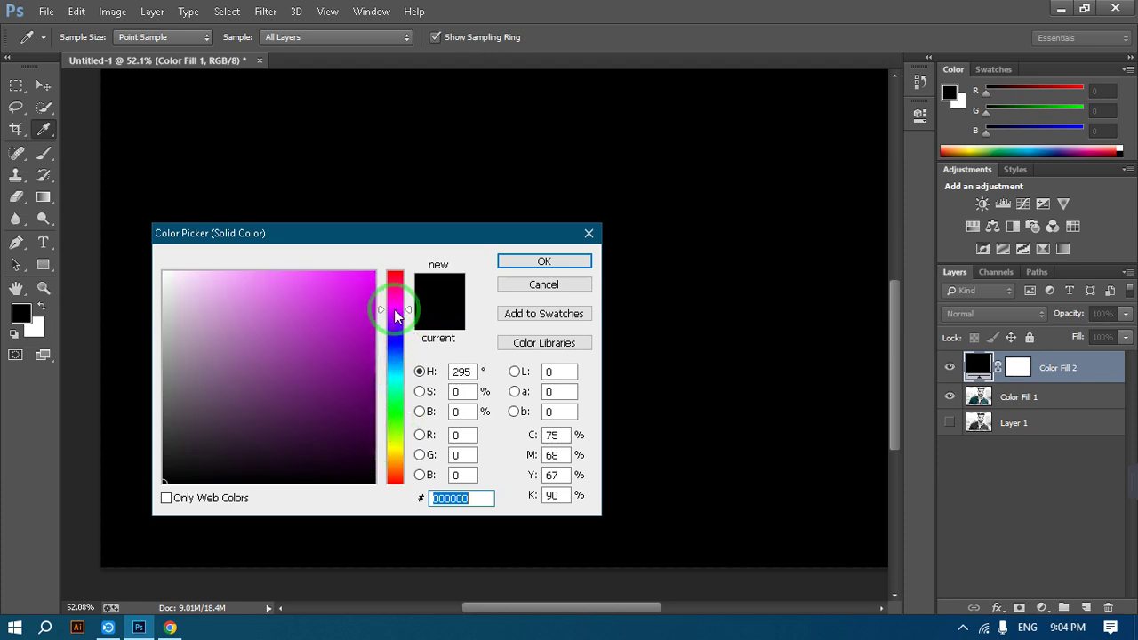
pyautogui.click(372, 389)
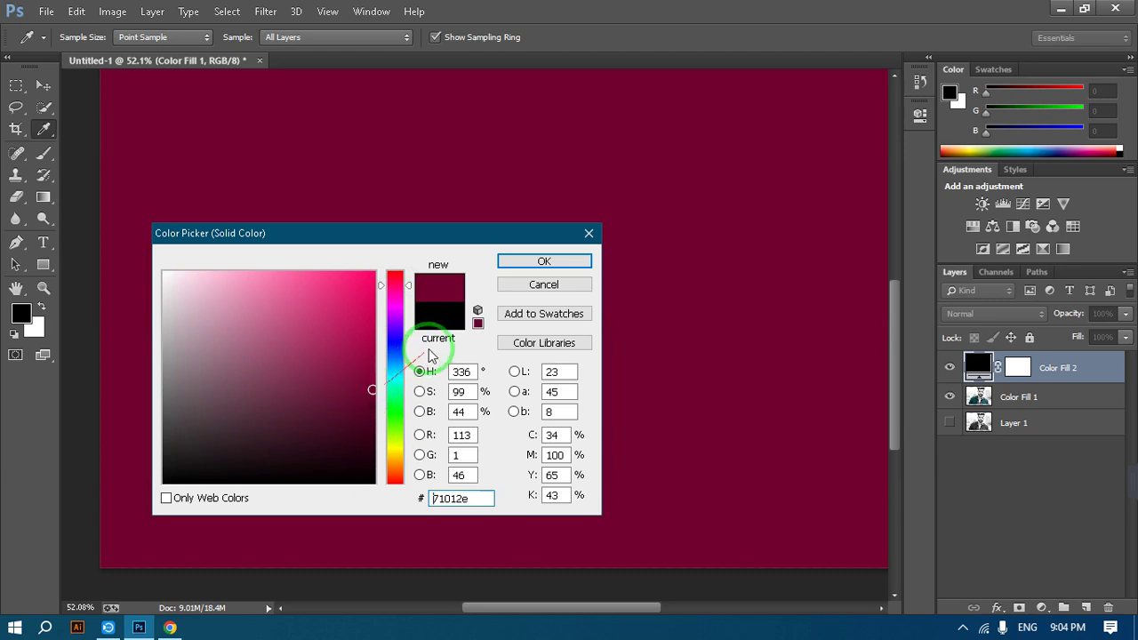
pyautogui.click(540, 259)
pyautogui.press('b')
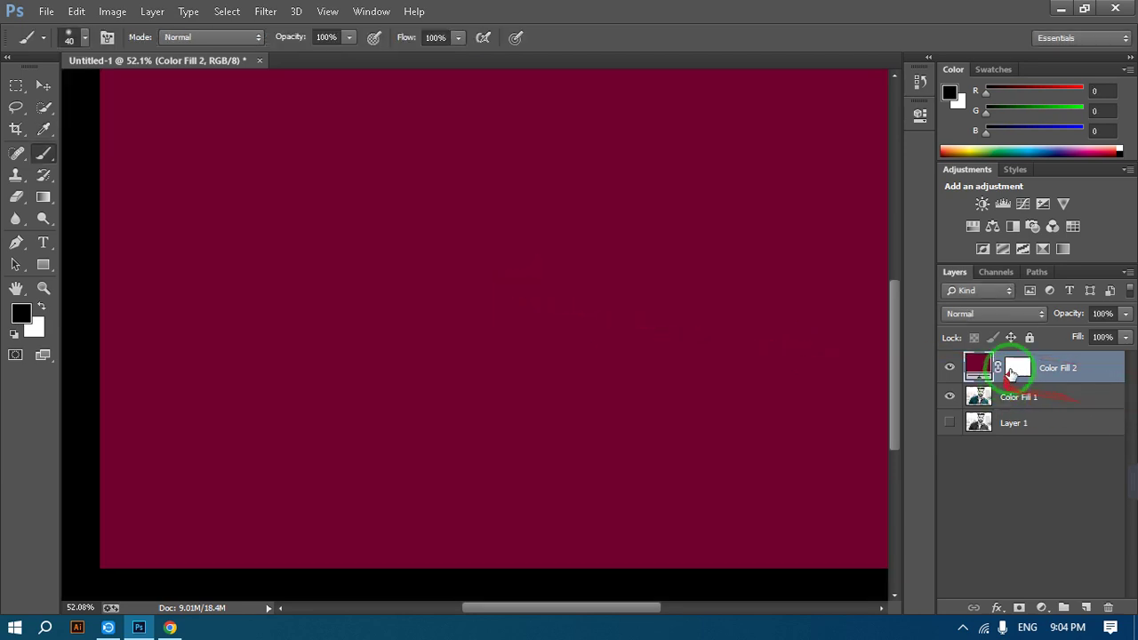
# Set the maroon fill layer's blend mode to Color and invert its mask to black to hide the tint.
pyautogui.click(1016, 313)
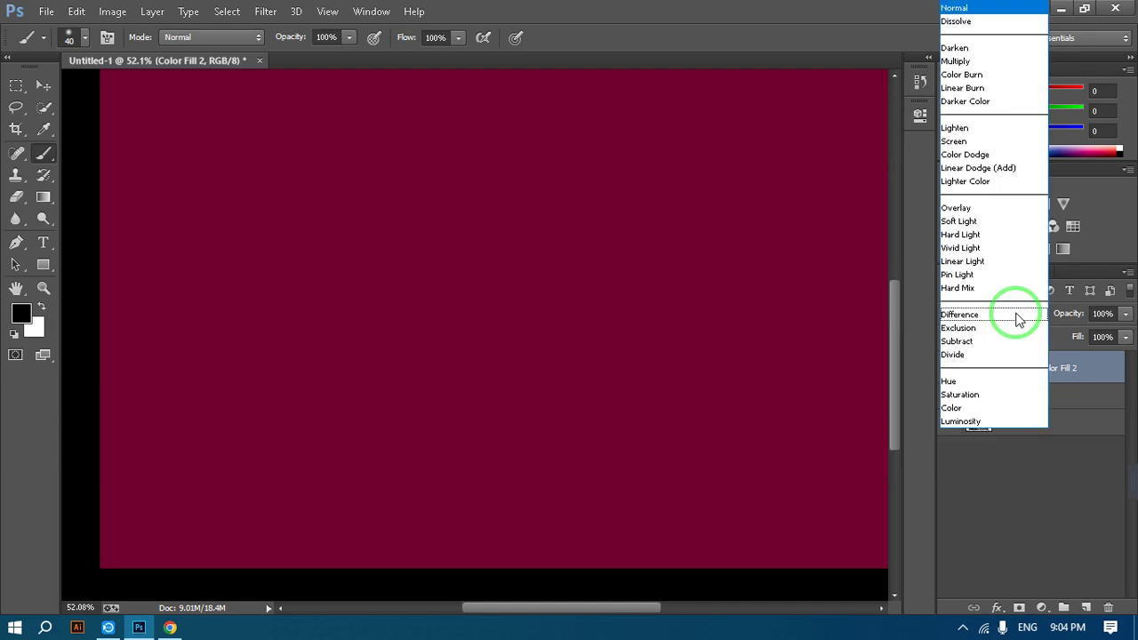
pyautogui.click(954, 410)
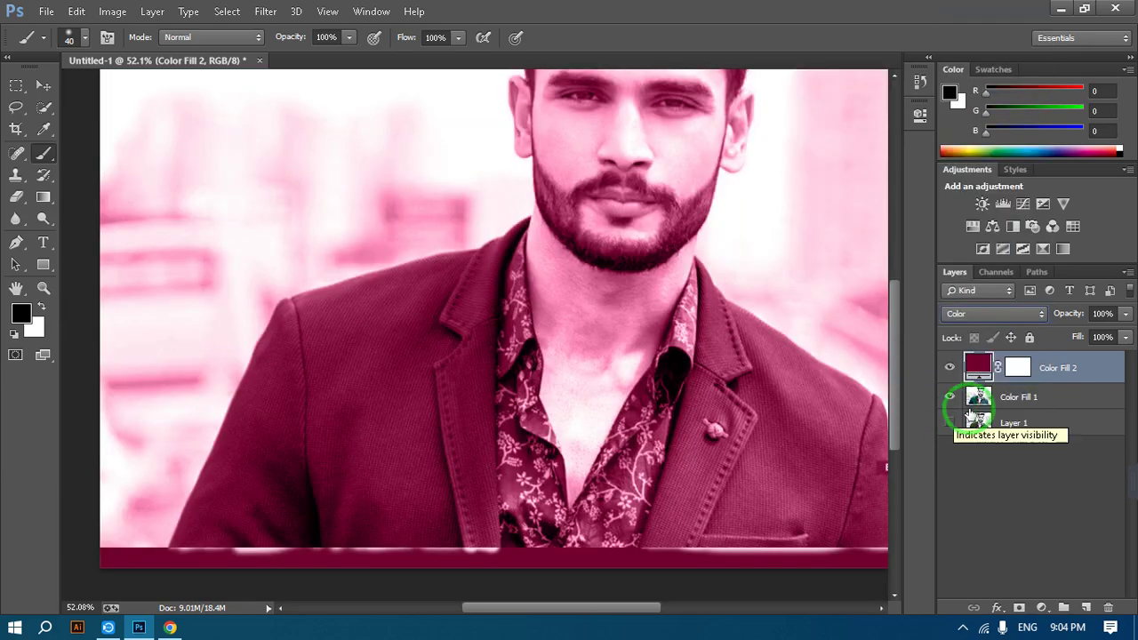
pyautogui.click(952, 420)
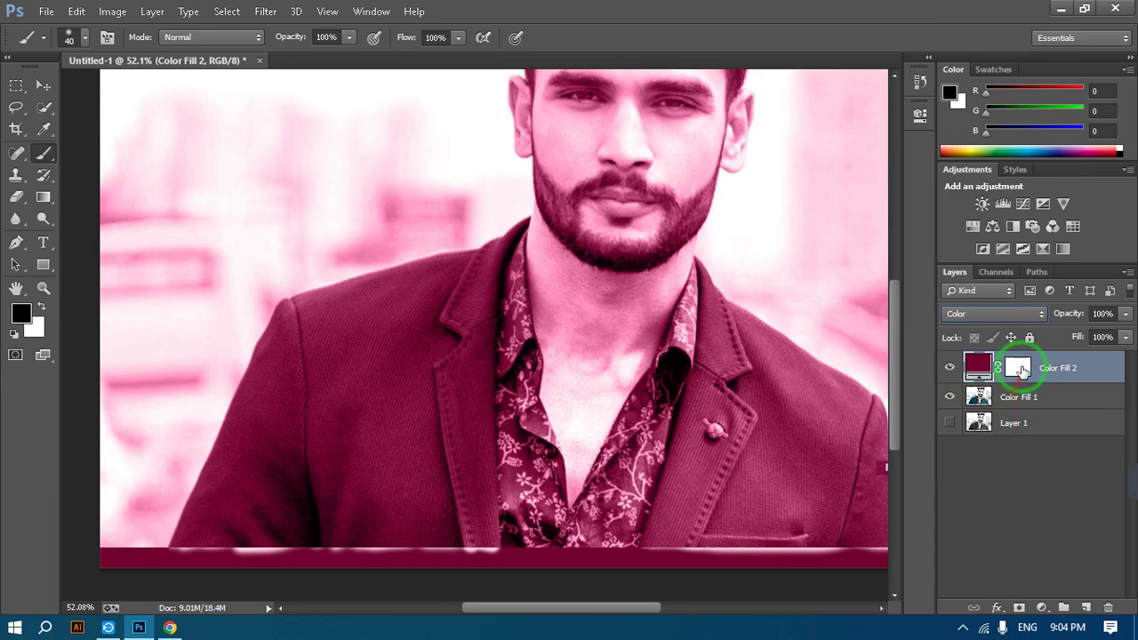
pyautogui.click(1016, 370)
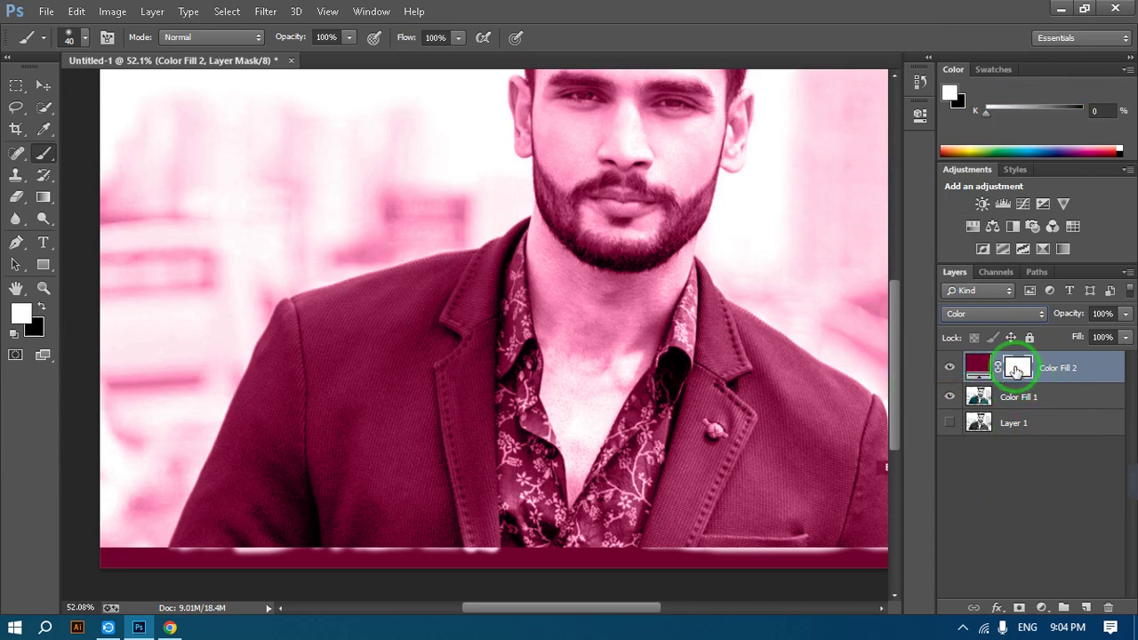
pyautogui.hotkey('ctrl', 'i')
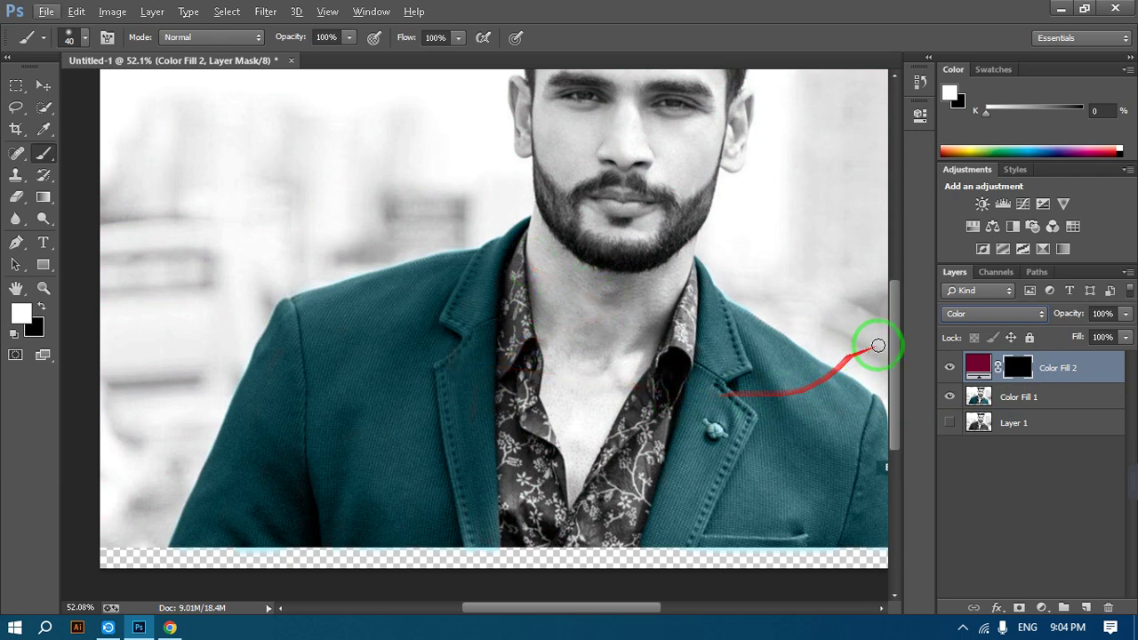
# Set the brush size to 22 px and paint white on the Color Fill 2 mask to tint the shirt's left collar maroon.
pyautogui.moveTo(895, 337); pyautogui.dragTo(870, 345)
pyautogui.hotkey('ctrl', '+')
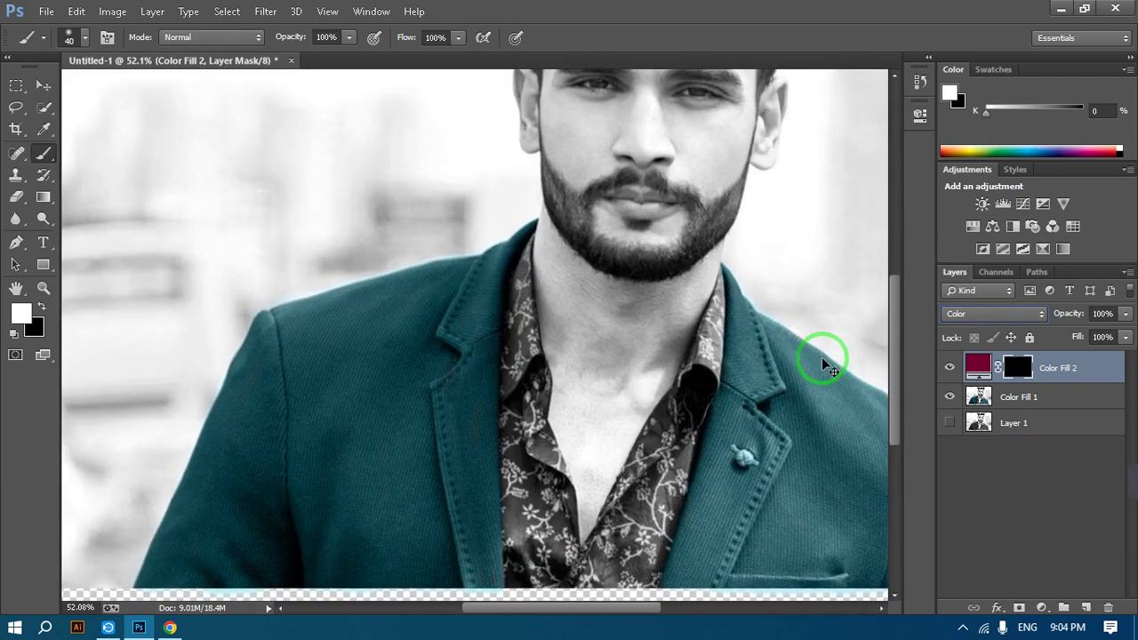
pyautogui.hotkey('ctrl', '+')
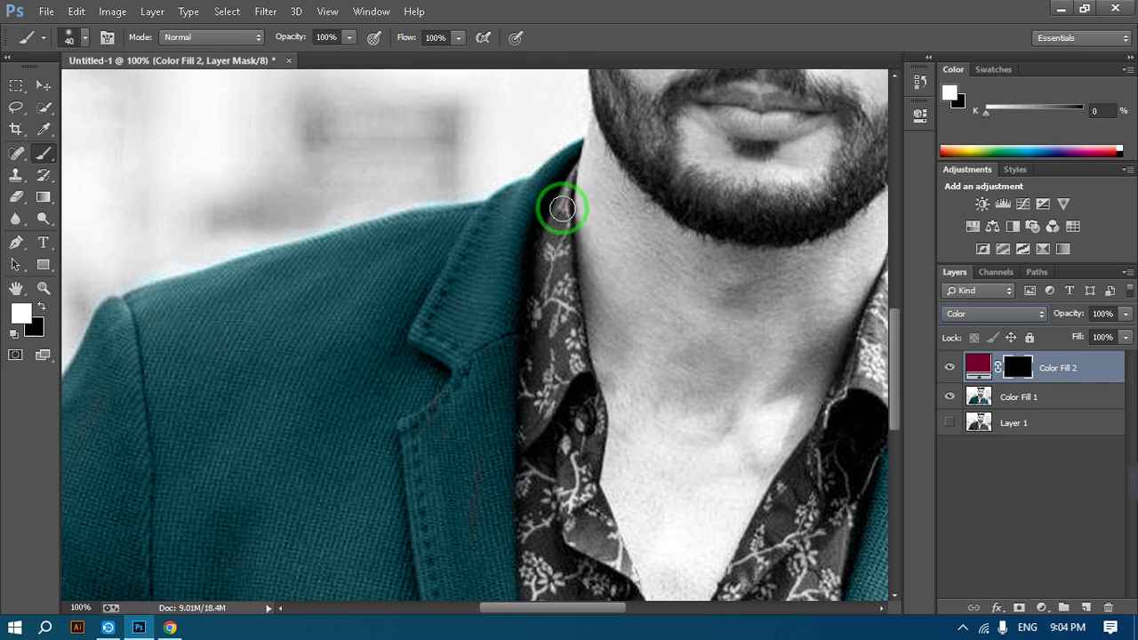
pyautogui.click(85, 38)
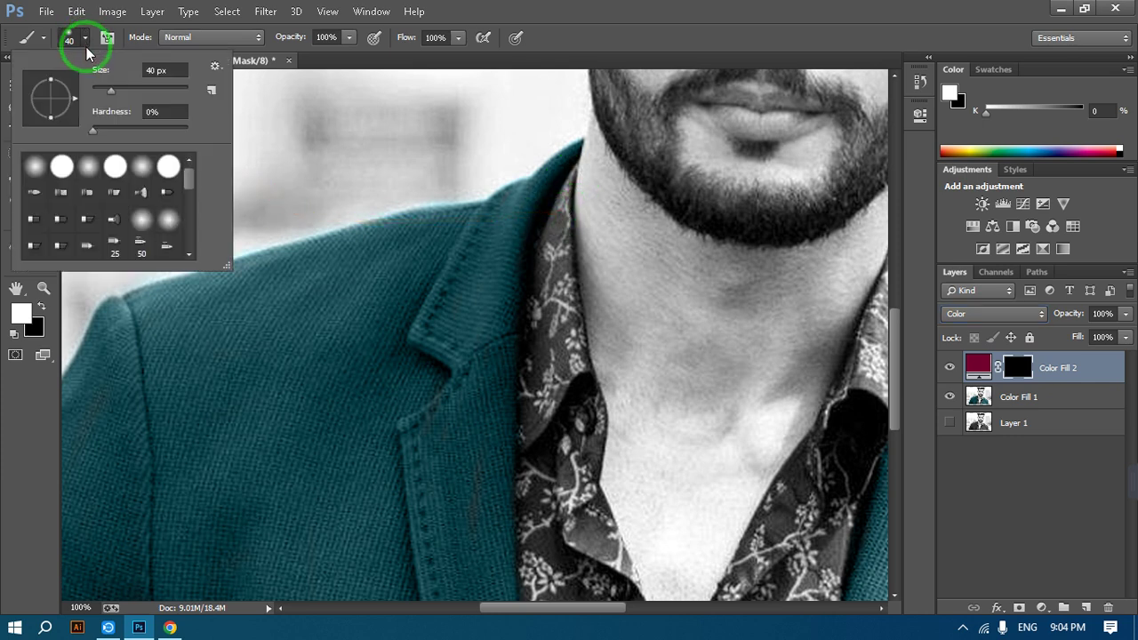
pyautogui.moveTo(103, 91); pyautogui.dragTo(103, 91)
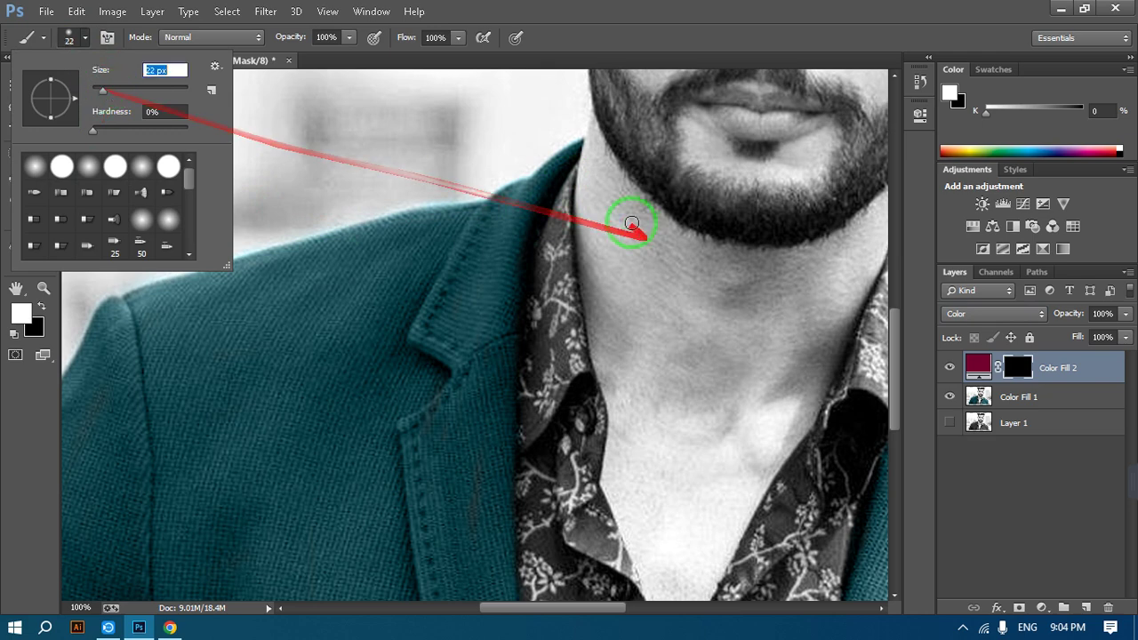
pyautogui.moveTo(570, 175); pyautogui.dragTo(566, 189)
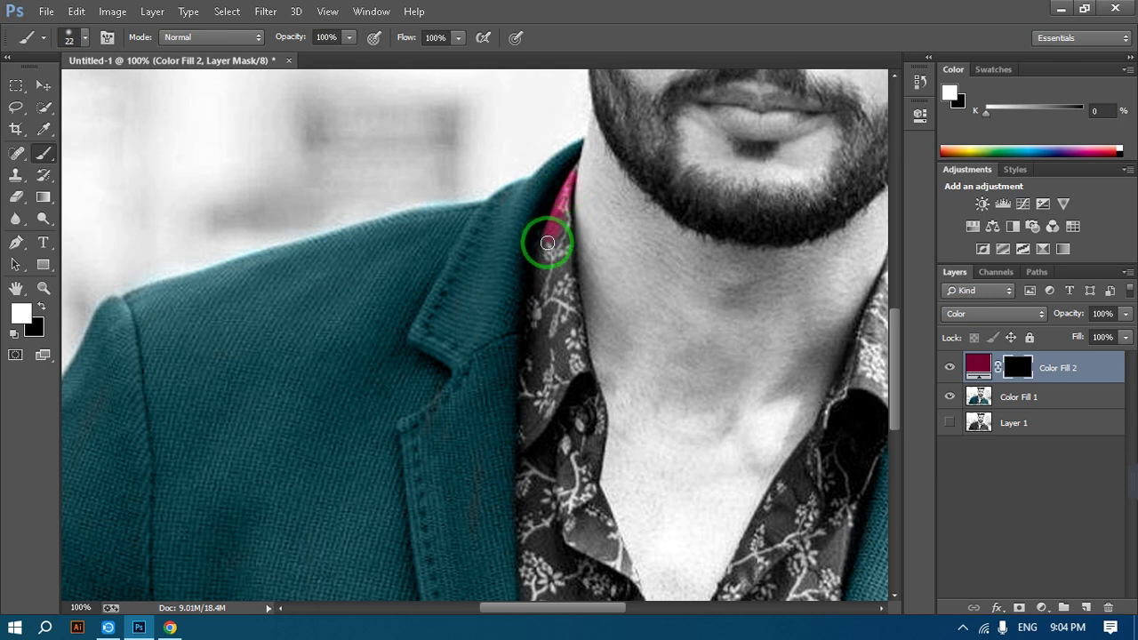
pyautogui.moveTo(545, 248)
pyautogui.mouseDown()
pyautogui.moveTo(528, 457)
pyautogui.moveTo(543, 283)
pyautogui.moveTo(564, 210)
pyautogui.moveTo(555, 269)
pyautogui.mouseUp()
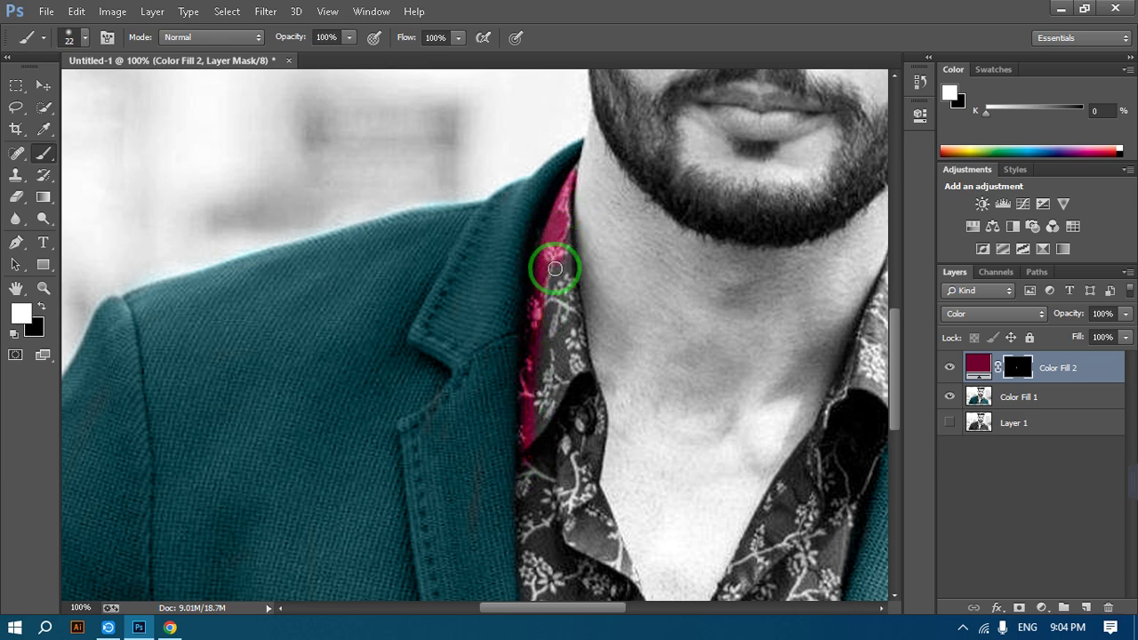
pyautogui.moveTo(545, 336)
pyautogui.mouseDown()
pyautogui.moveTo(544, 446)
pyautogui.moveTo(560, 235)
pyautogui.mouseUp()
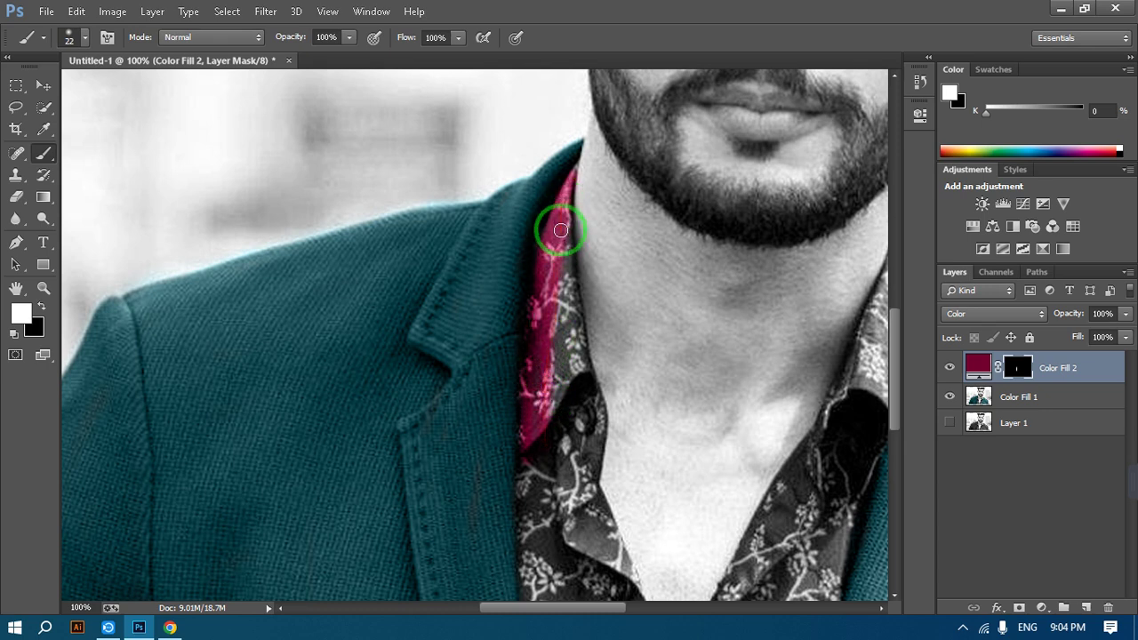
pyautogui.moveTo(563, 346); pyautogui.dragTo(569, 388)
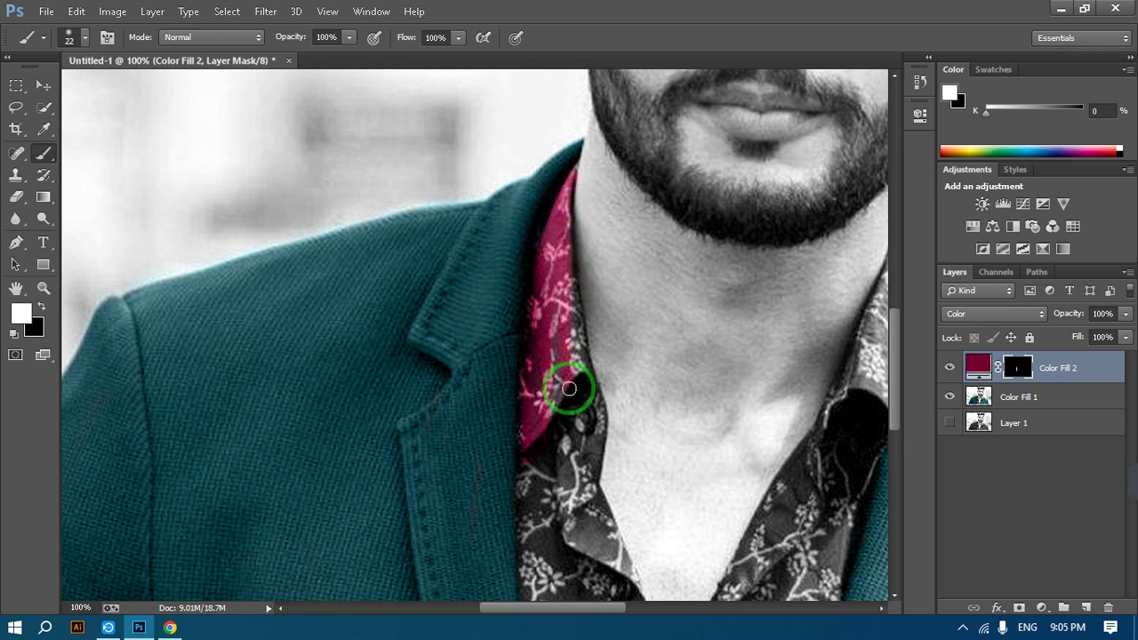
# Paint the mask white along the shirt's left edge beside the lapel and across its bottom edge.
pyautogui.moveTo(557, 338)
pyautogui.mouseDown()
pyautogui.moveTo(547, 423)
pyautogui.moveTo(577, 366)
pyautogui.moveTo(571, 288)
pyautogui.moveTo(582, 357)
pyautogui.moveTo(548, 403)
pyautogui.moveTo(530, 468)
pyautogui.moveTo(532, 515)
pyautogui.moveTo(571, 538)
pyautogui.moveTo(588, 520)
pyautogui.moveTo(439, 246)
pyautogui.mouseUp()
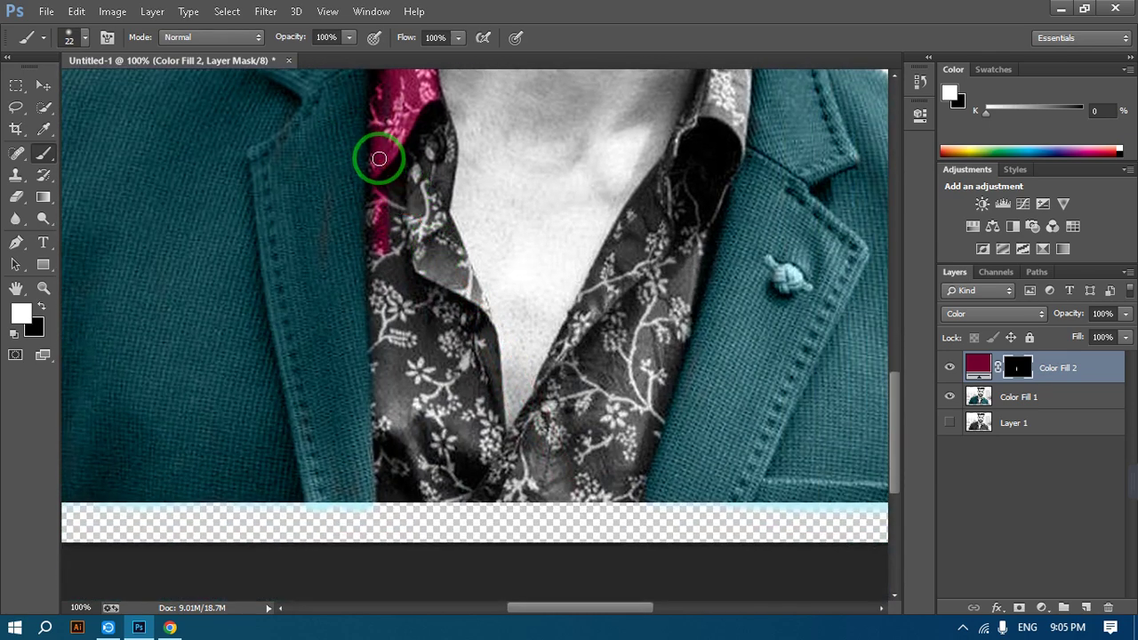
pyautogui.moveTo(376, 159); pyautogui.dragTo(377, 329)
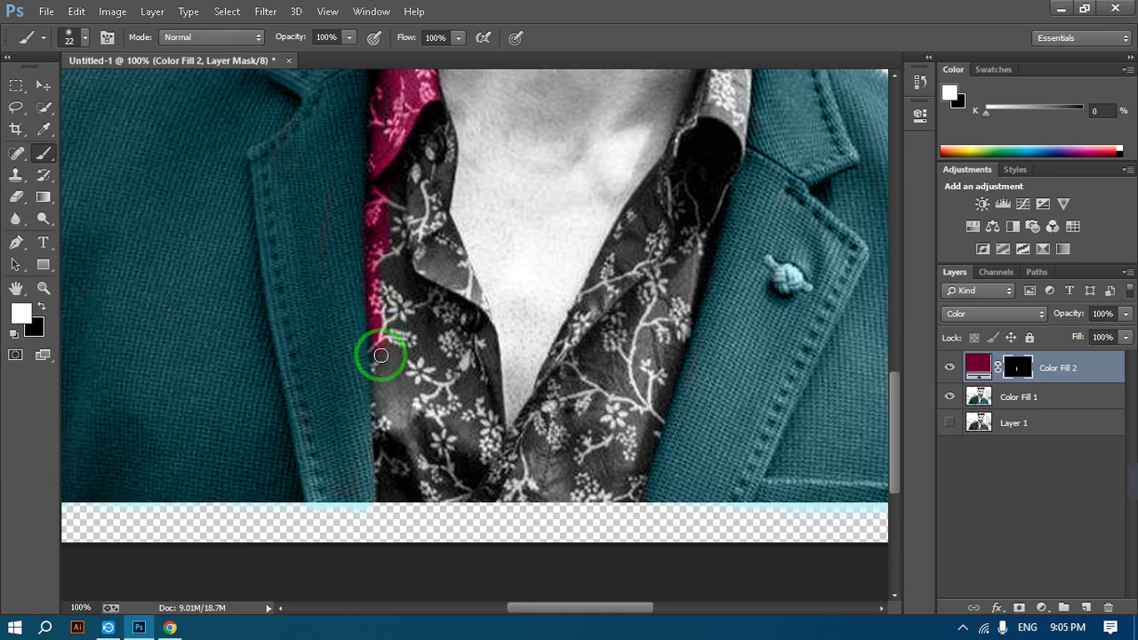
pyautogui.moveTo(379, 439)
pyautogui.mouseDown()
pyautogui.moveTo(384, 495)
pyautogui.moveTo(406, 503)
pyautogui.moveTo(629, 504)
pyautogui.mouseUp()
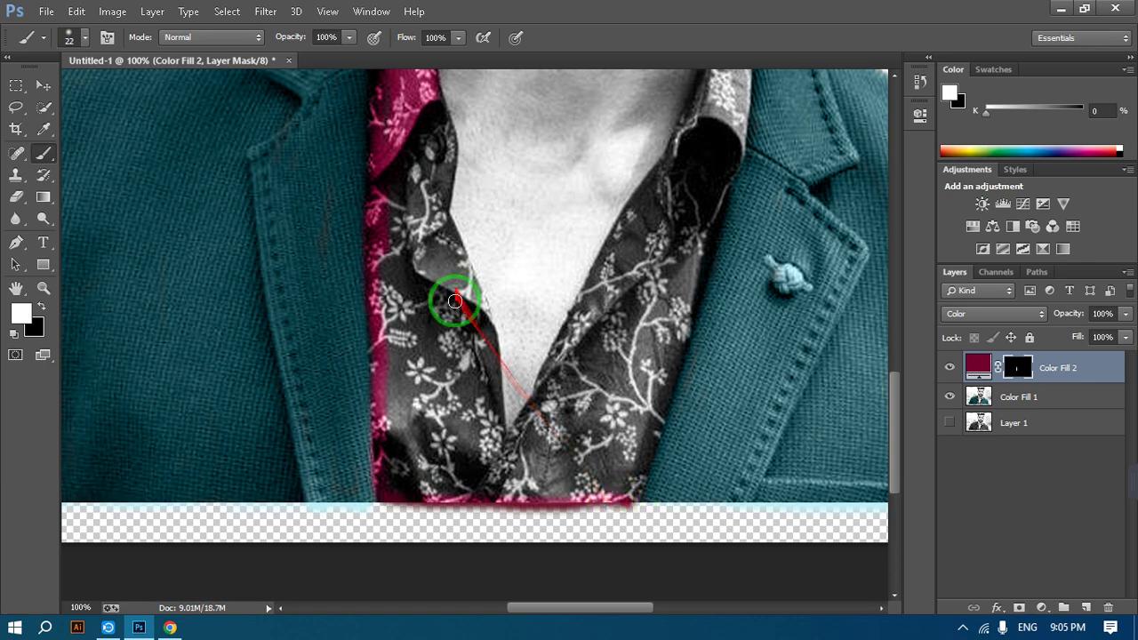
pyautogui.moveTo(436, 251); pyautogui.dragTo(413, 152)
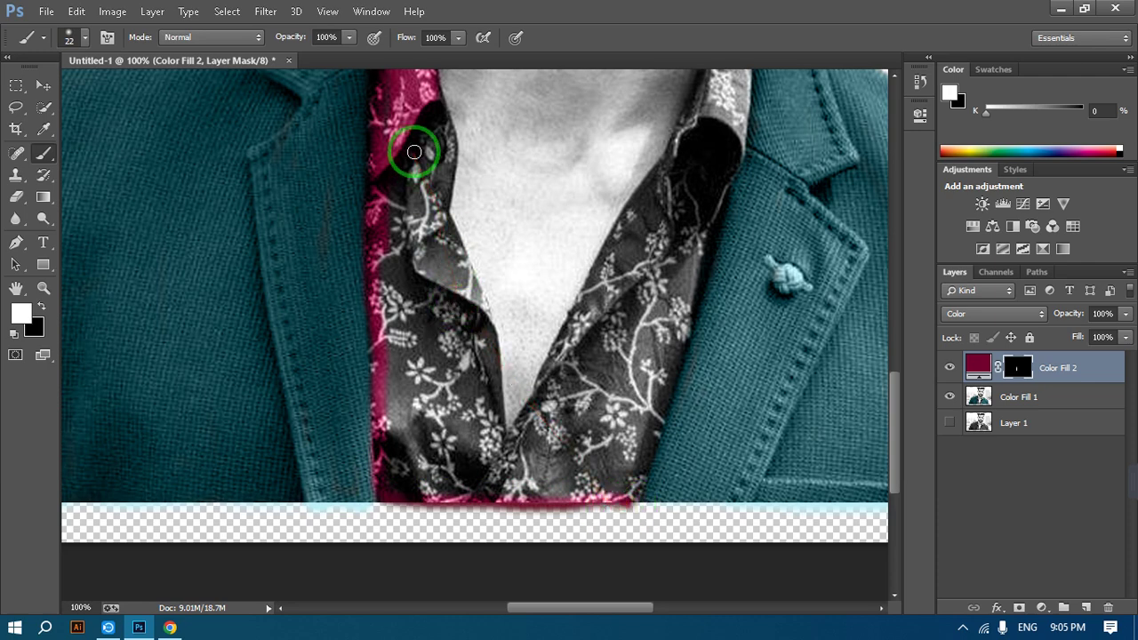
# Enlarge the brush to 30 px and paint the rest of the shirt's left half white on the mask.
pyautogui.press(']')
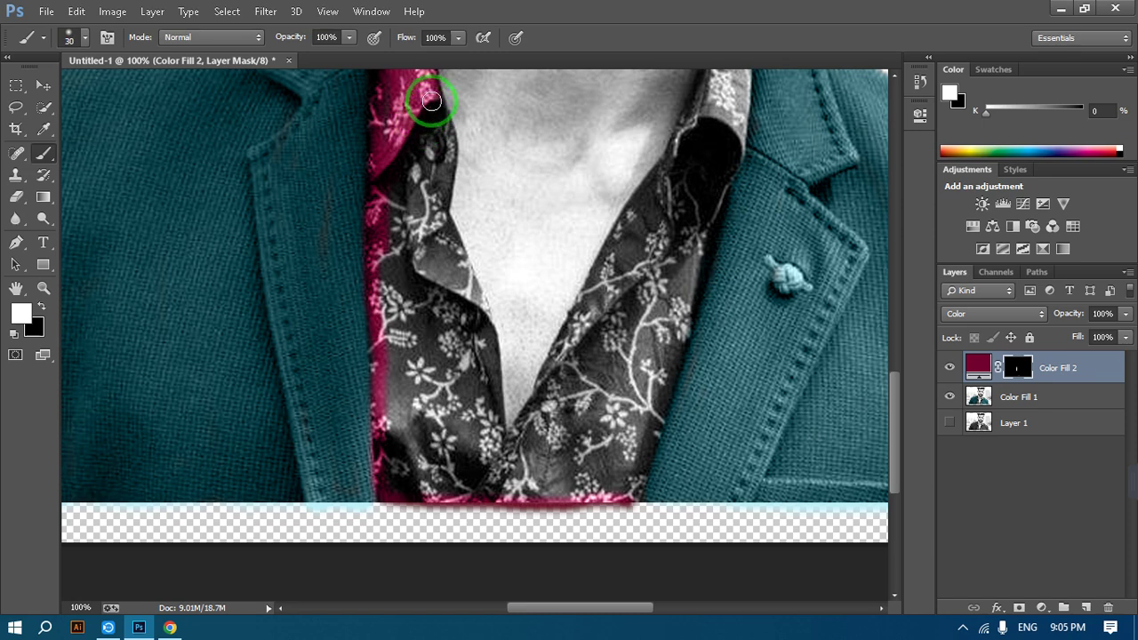
pyautogui.moveTo(431, 101)
pyautogui.mouseDown()
pyautogui.moveTo(395, 170)
pyautogui.moveTo(393, 289)
pyautogui.mouseUp()
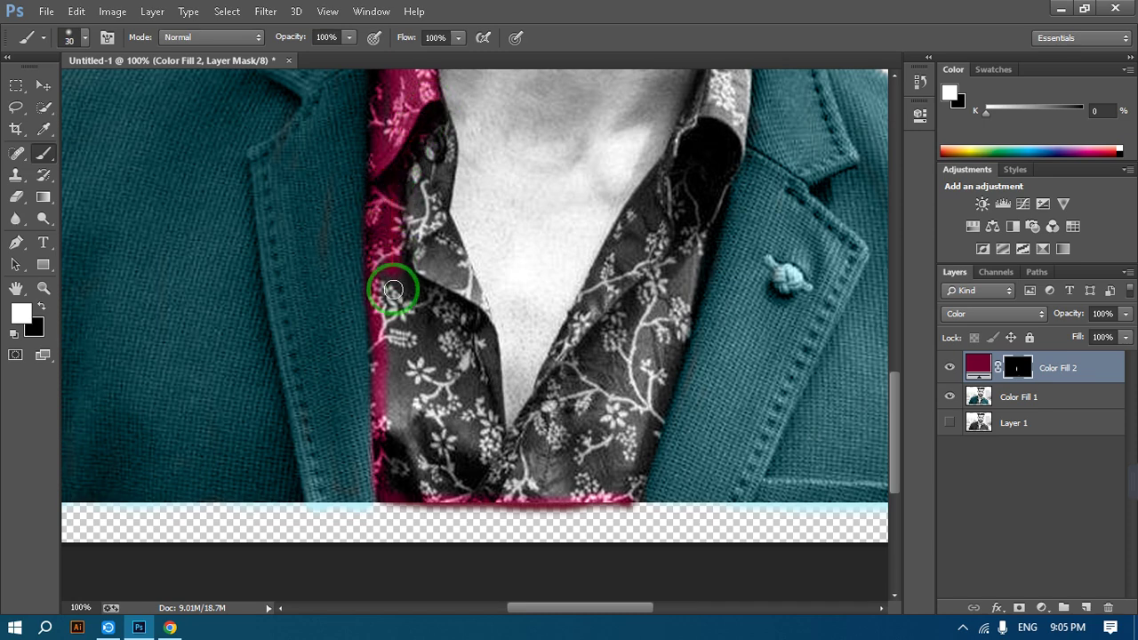
pyautogui.moveTo(393, 368)
pyautogui.mouseDown()
pyautogui.moveTo(379, 290)
pyautogui.moveTo(393, 246)
pyautogui.moveTo(414, 338)
pyautogui.moveTo(399, 455)
pyautogui.moveTo(383, 422)
pyautogui.moveTo(393, 397)
pyautogui.moveTo(434, 483)
pyautogui.moveTo(394, 472)
pyautogui.moveTo(427, 441)
pyautogui.moveTo(435, 463)
pyautogui.moveTo(411, 367)
pyautogui.moveTo(408, 186)
pyautogui.moveTo(425, 129)
pyautogui.moveTo(440, 189)
pyautogui.moveTo(428, 199)
pyautogui.moveTo(428, 291)
pyautogui.moveTo(407, 267)
pyautogui.moveTo(445, 323)
pyautogui.moveTo(460, 423)
pyautogui.moveTo(431, 307)
pyautogui.moveTo(450, 452)
pyautogui.moveTo(418, 382)
pyautogui.moveTo(468, 478)
pyautogui.moveTo(413, 489)
pyautogui.moveTo(507, 492)
pyautogui.moveTo(482, 361)
pyautogui.moveTo(438, 244)
pyautogui.moveTo(441, 205)
pyautogui.moveTo(491, 362)
pyautogui.mouseUp()
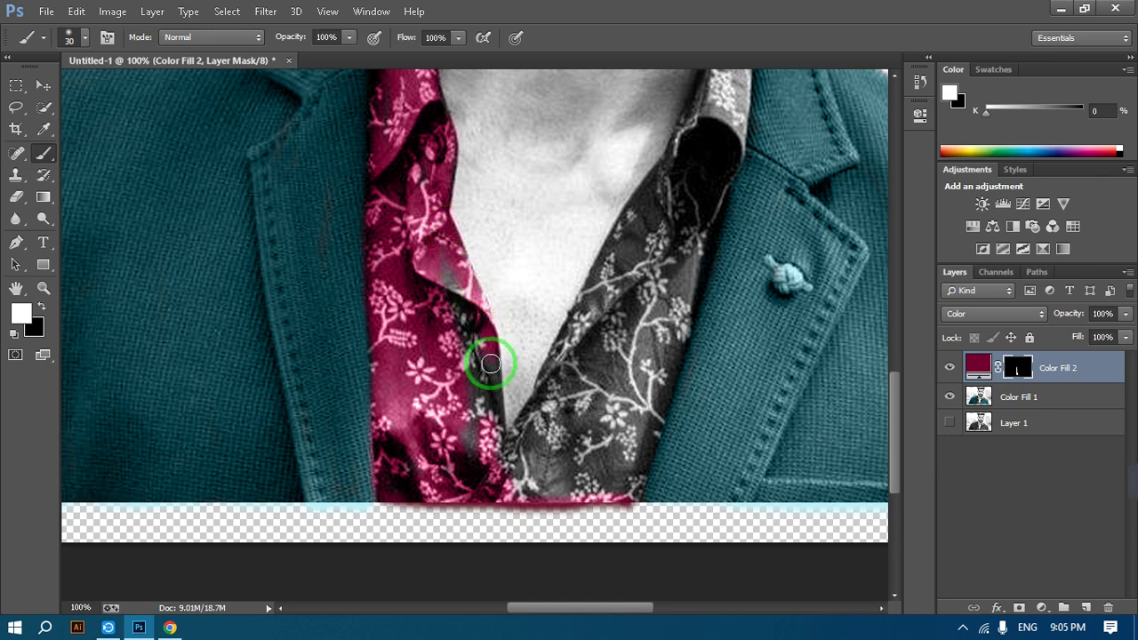
pyautogui.moveTo(494, 409); pyautogui.dragTo(499, 463)
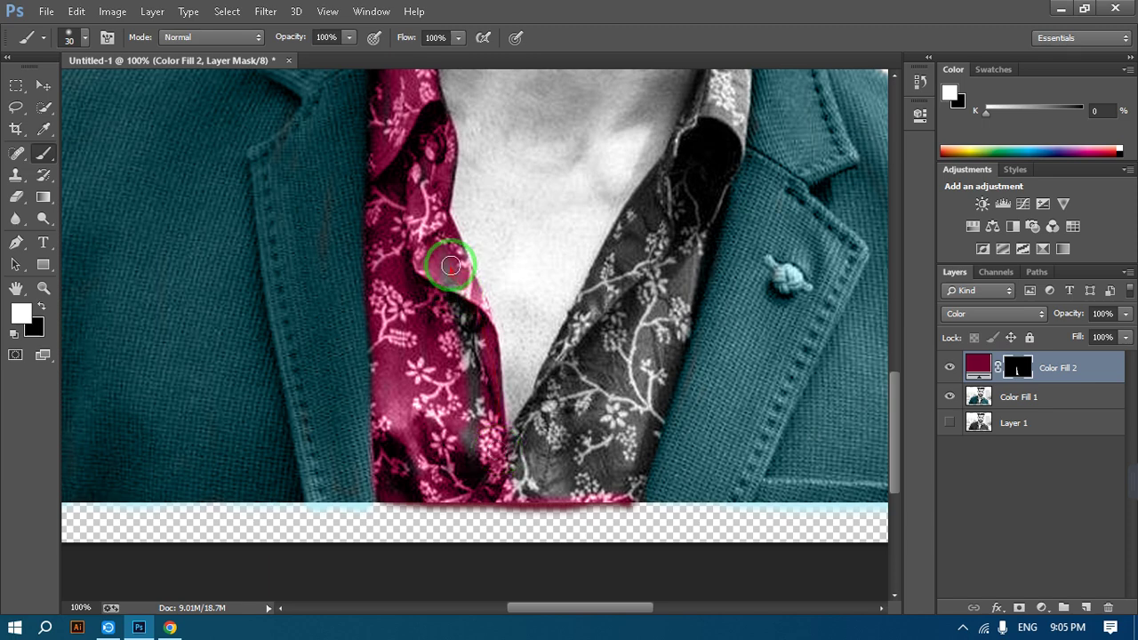
pyautogui.moveTo(455, 287)
pyautogui.mouseDown()
pyautogui.moveTo(472, 408)
pyautogui.moveTo(478, 468)
pyautogui.mouseUp()
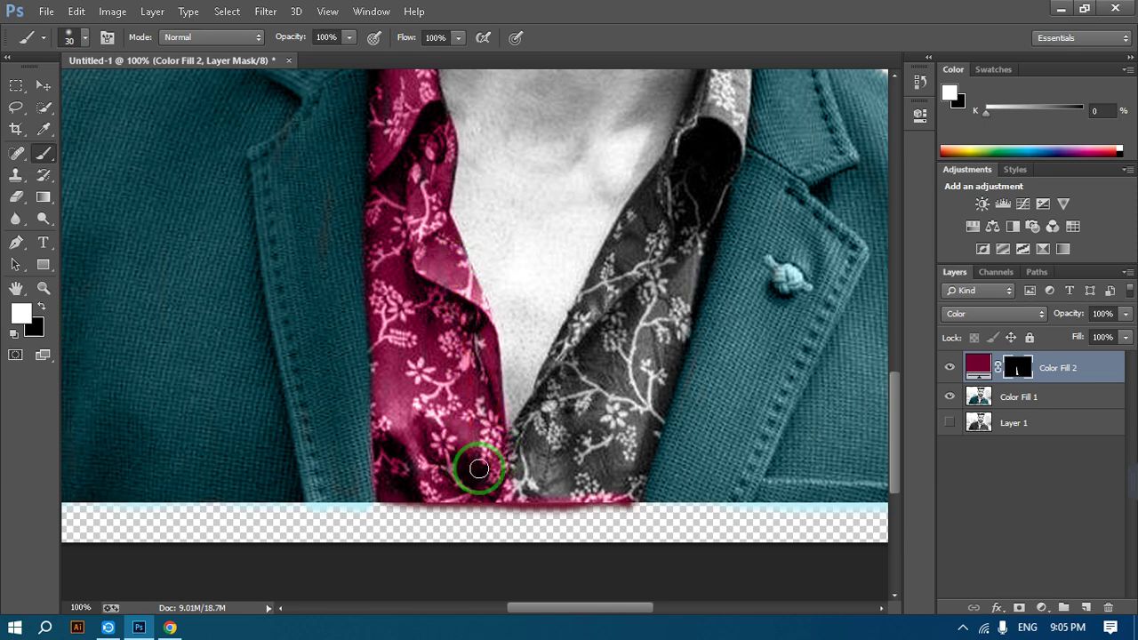
# Paint white on the mask over the shirt's right half, from the neckline opening to the lapel, undoing stray strokes.
pyautogui.moveTo(689, 391)
pyautogui.mouseDown()
pyautogui.moveTo(696, 168)
pyautogui.moveTo(640, 193)
pyautogui.moveTo(550, 370)
pyautogui.mouseUp()
pyautogui.hotkey('ctrl', 'z')
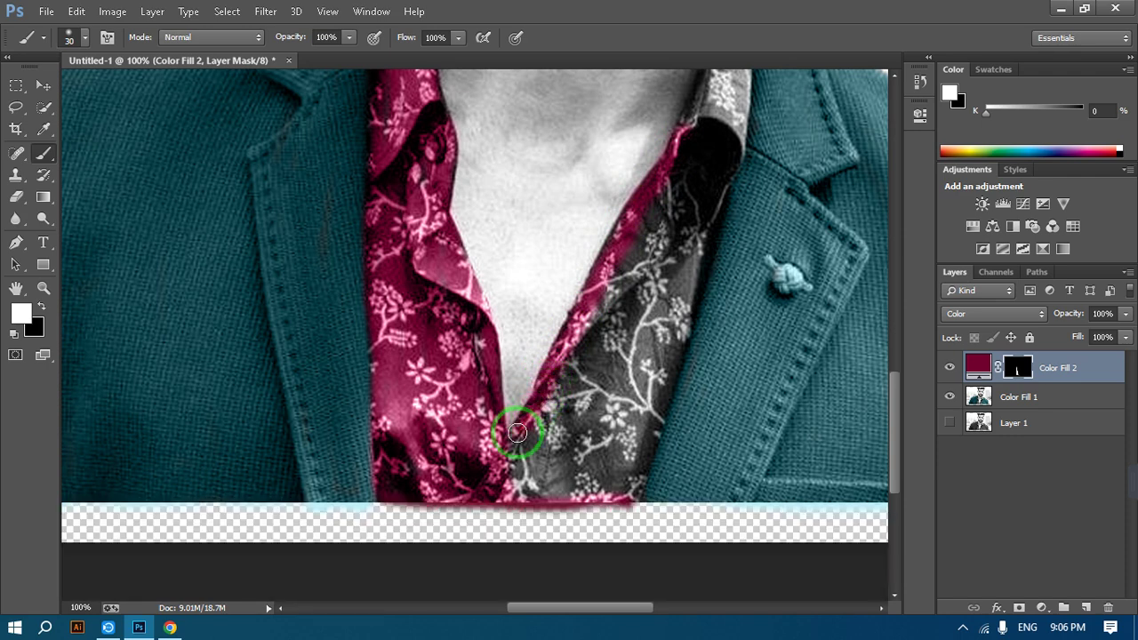
pyautogui.moveTo(543, 486)
pyautogui.mouseDown()
pyautogui.moveTo(571, 482)
pyautogui.moveTo(619, 318)
pyautogui.moveTo(692, 183)
pyautogui.moveTo(704, 121)
pyautogui.moveTo(615, 274)
pyautogui.moveTo(596, 334)
pyautogui.moveTo(564, 351)
pyautogui.moveTo(644, 277)
pyautogui.moveTo(631, 269)
pyautogui.moveTo(606, 305)
pyautogui.moveTo(549, 411)
pyautogui.mouseUp()
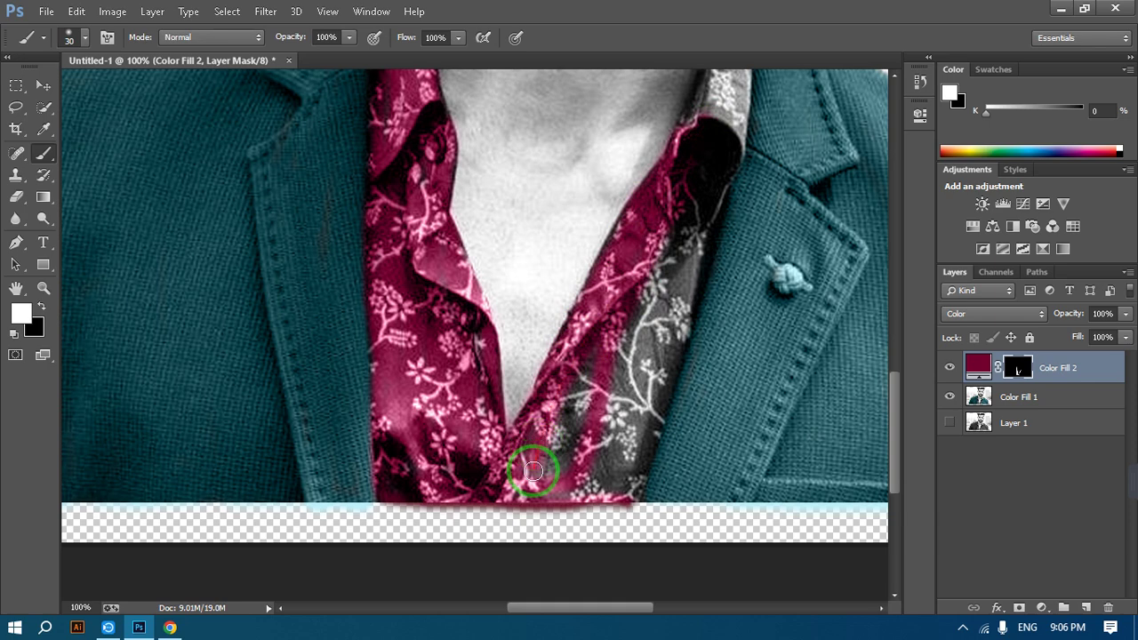
pyautogui.moveTo(534, 471)
pyautogui.mouseDown()
pyautogui.moveTo(571, 432)
pyautogui.moveTo(596, 338)
pyautogui.moveTo(555, 446)
pyautogui.moveTo(556, 483)
pyautogui.moveTo(576, 494)
pyautogui.moveTo(523, 494)
pyautogui.moveTo(624, 486)
pyautogui.moveTo(640, 442)
pyautogui.mouseUp()
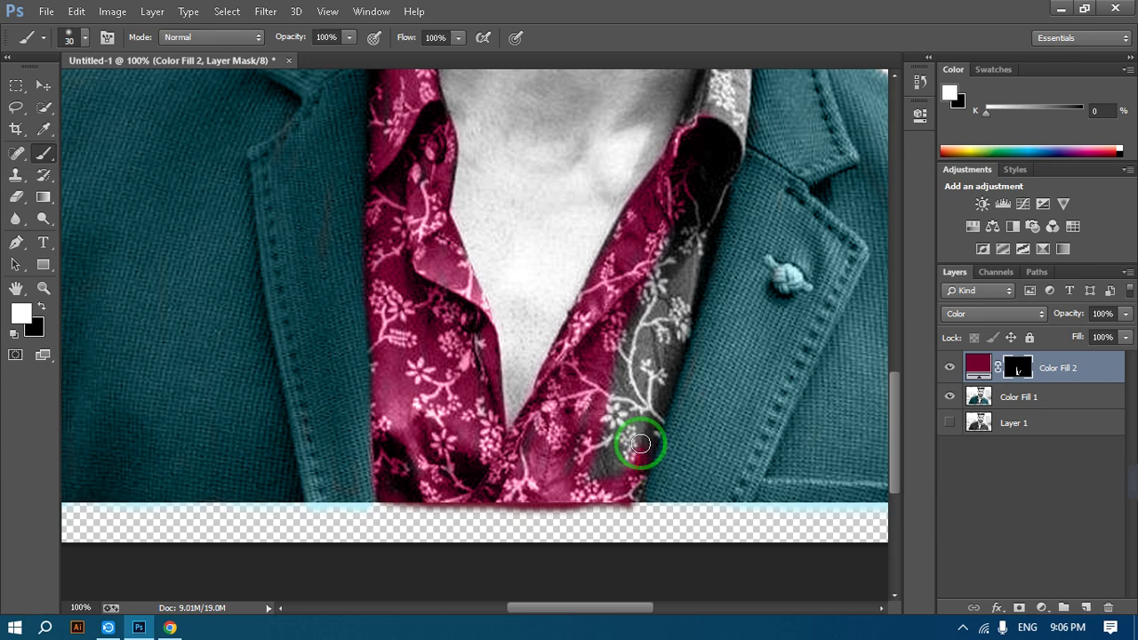
pyautogui.moveTo(648, 403); pyautogui.dragTo(656, 396)
pyautogui.moveTo(671, 272)
pyautogui.mouseDown()
pyautogui.moveTo(519, 344)
pyautogui.moveTo(470, 305)
pyautogui.mouseUp()
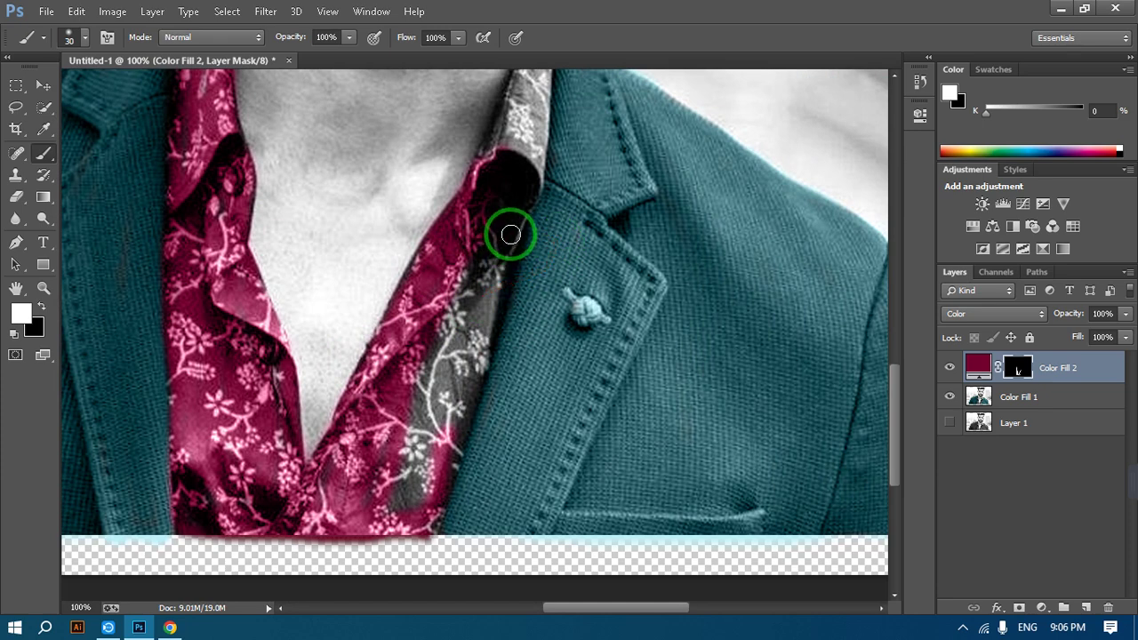
pyautogui.moveTo(511, 235)
pyautogui.mouseDown()
pyautogui.moveTo(513, 104)
pyautogui.moveTo(477, 189)
pyautogui.moveTo(416, 487)
pyautogui.moveTo(430, 325)
pyautogui.moveTo(404, 504)
pyautogui.moveTo(374, 501)
pyautogui.moveTo(383, 446)
pyautogui.moveTo(419, 498)
pyautogui.moveTo(518, 131)
pyautogui.moveTo(515, 202)
pyautogui.moveTo(451, 455)
pyautogui.moveTo(486, 382)
pyautogui.moveTo(511, 181)
pyautogui.mouseUp()
pyautogui.hotkey('ctrl', 'z')
# Paint the shirt's right collar white on the mask, using a 10 px brush for its edges and 25 px for the inside.
pyautogui.scroll(5, 521, 178)
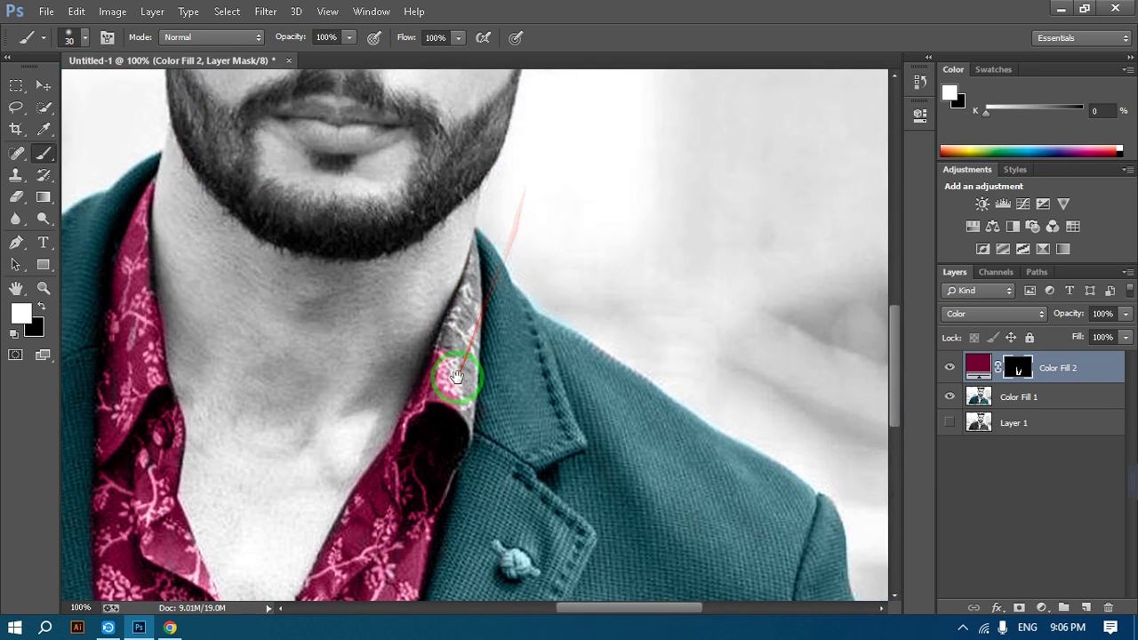
pyautogui.press('[')
pyautogui.press('[')
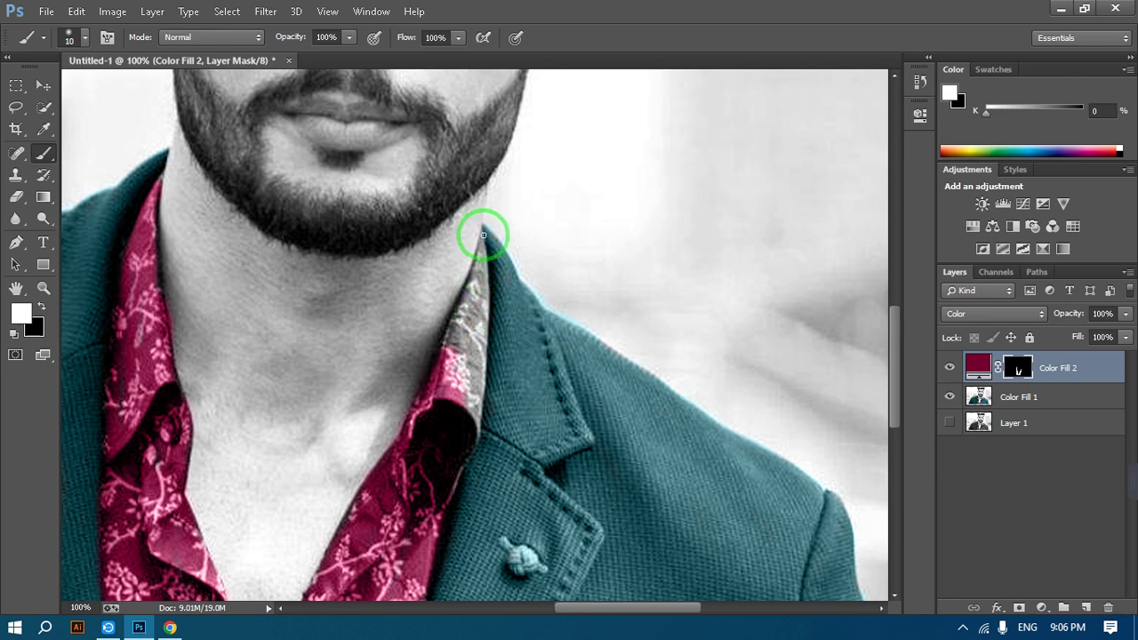
pyautogui.moveTo(483, 234); pyautogui.dragTo(473, 277)
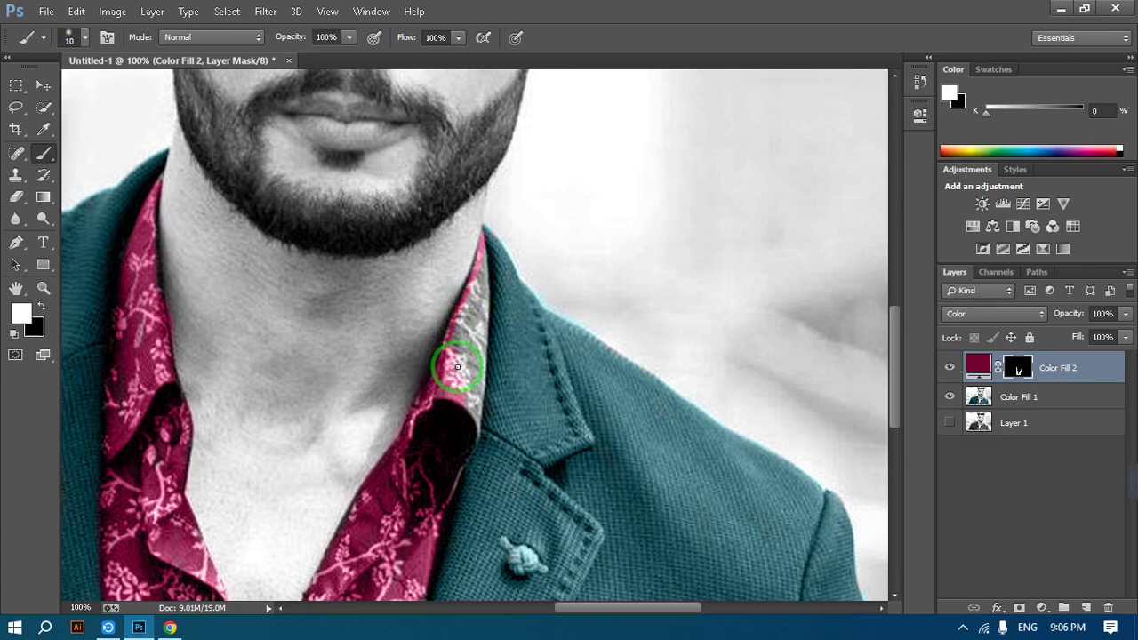
pyautogui.press(']')
pyautogui.press(']')
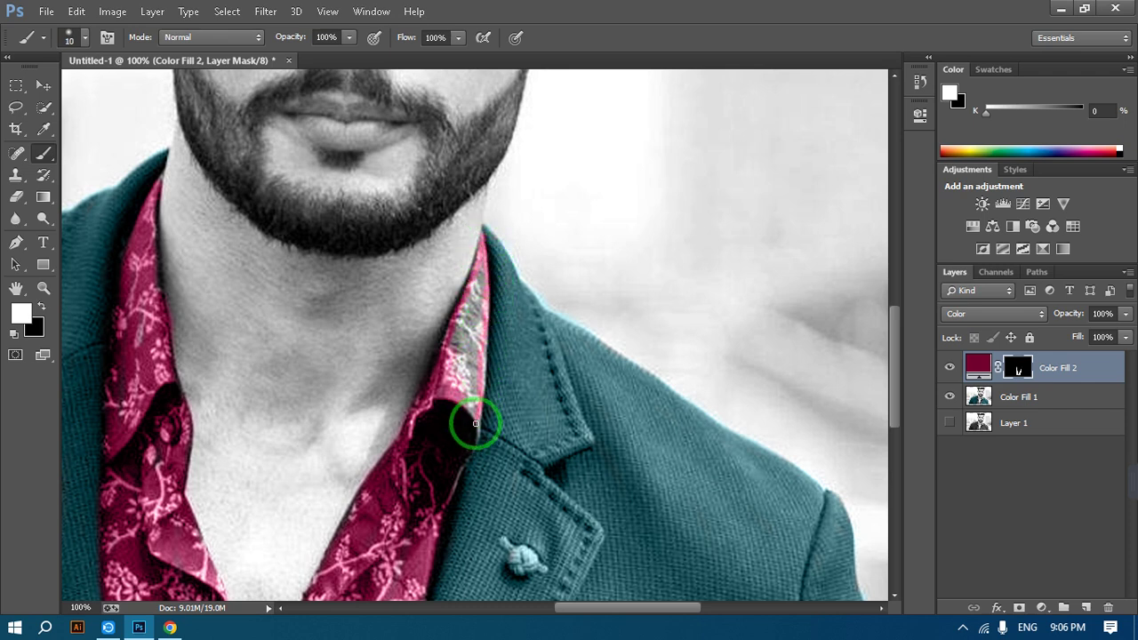
pyautogui.press(']')
pyautogui.press(']')
pyautogui.press(']')
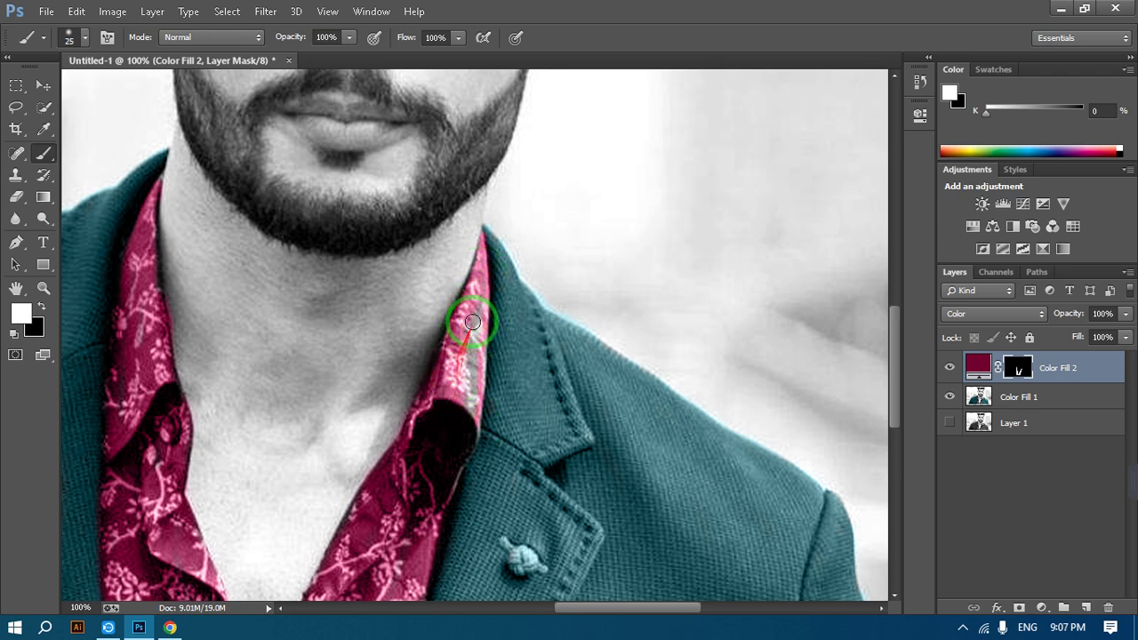
pyautogui.moveTo(472, 404)
pyautogui.mouseDown()
pyautogui.moveTo(471, 340)
pyautogui.moveTo(471, 446)
pyautogui.moveTo(415, 471)
pyautogui.moveTo(452, 428)
pyautogui.moveTo(426, 435)
pyautogui.moveTo(475, 210)
pyautogui.mouseUp()
# Switch the foreground to black and paint on the mask to clear maroon spill between the right collar and the jacket.
pyautogui.scroll(-3, 432, 355)
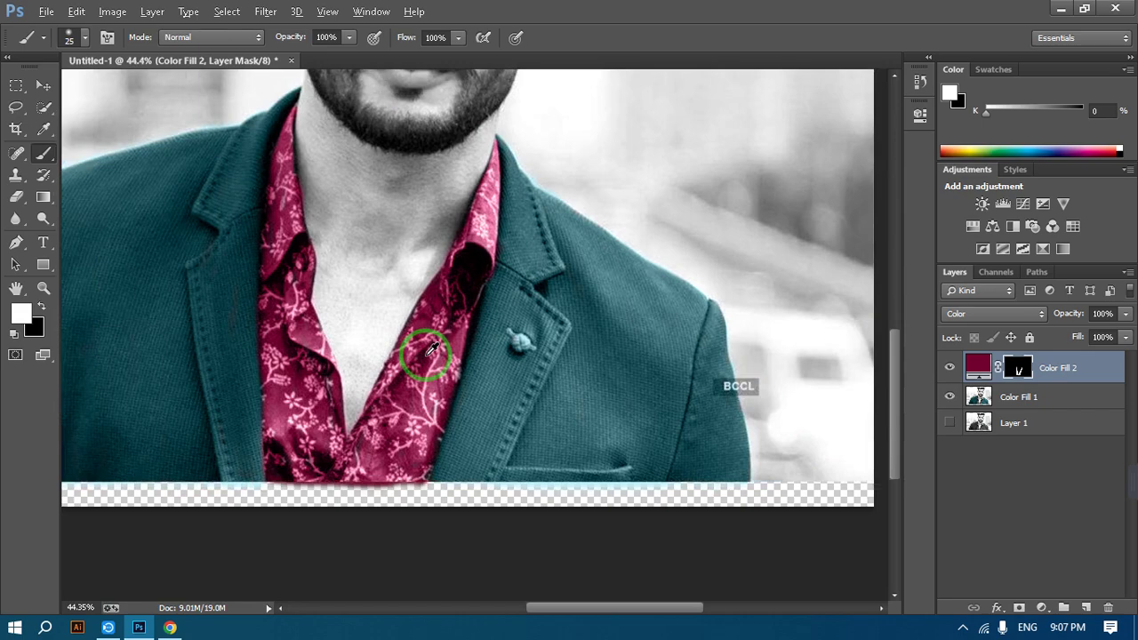
pyautogui.scroll(2, 437, 350)
pyautogui.scroll(2, 459, 275)
pyautogui.moveTo(456, 270)
pyautogui.mouseDown()
pyautogui.moveTo(476, 319)
pyautogui.moveTo(558, 328)
pyautogui.moveTo(535, 313)
pyautogui.moveTo(548, 274)
pyautogui.moveTo(520, 413)
pyautogui.moveTo(487, 399)
pyautogui.moveTo(493, 368)
pyautogui.moveTo(469, 391)
pyautogui.moveTo(512, 330)
pyautogui.moveTo(526, 280)
pyautogui.mouseUp()
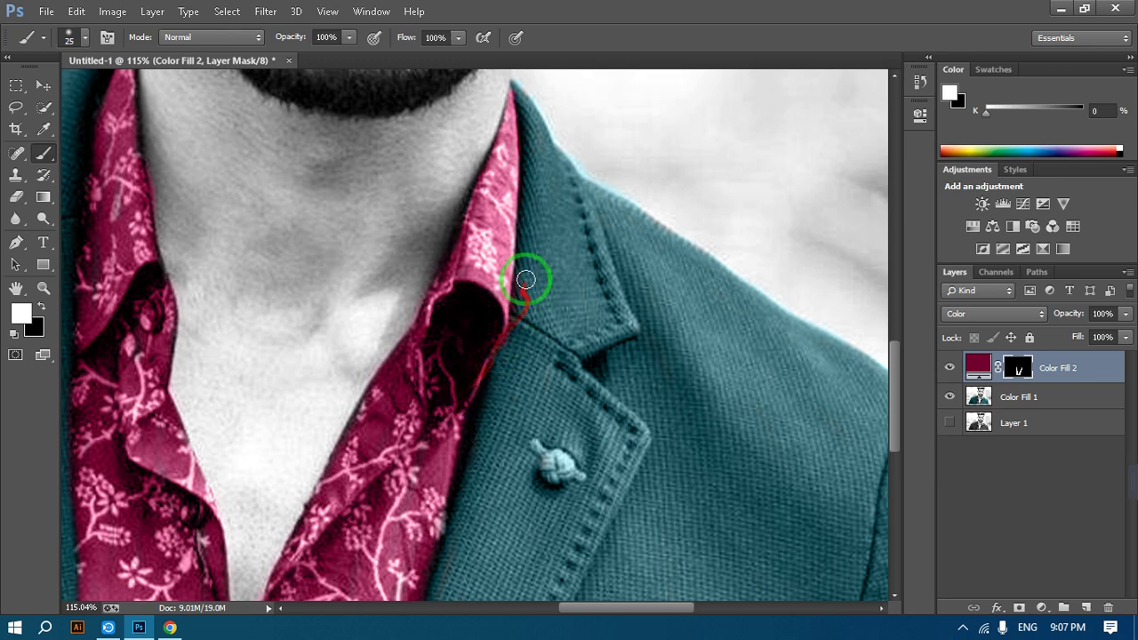
pyautogui.click(41, 306)
pyautogui.moveTo(574, 272); pyautogui.dragTo(524, 279)
pyautogui.keyDown('alt'); pyautogui.scroll(5, 523, 279); pyautogui.keyUp('alt')
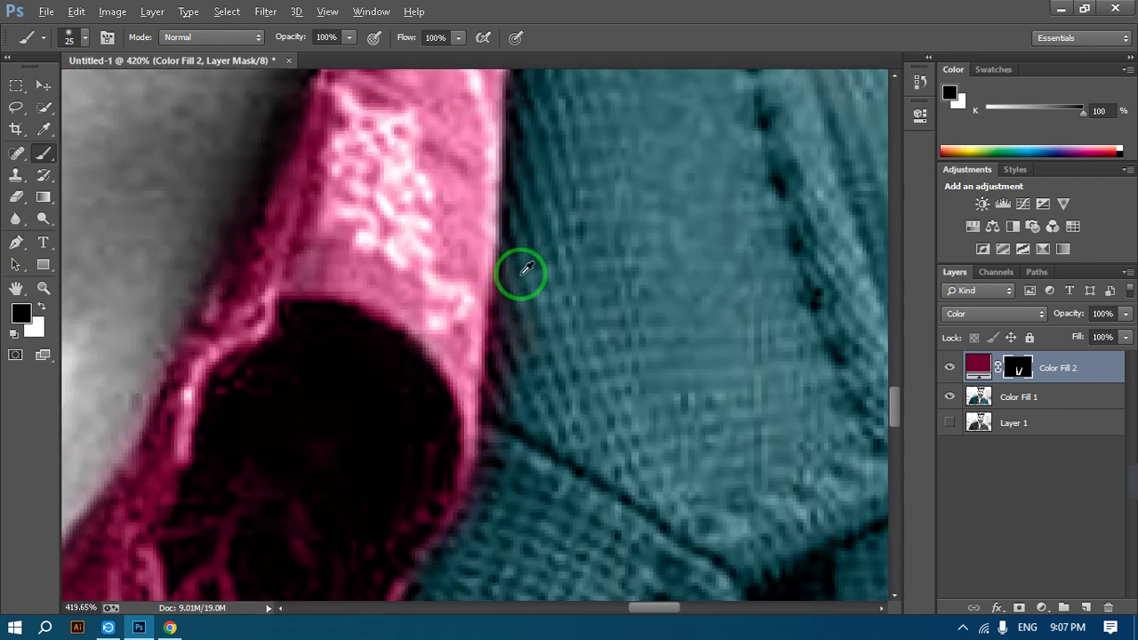
pyautogui.moveTo(530, 287)
pyautogui.mouseDown()
pyautogui.moveTo(499, 533)
pyautogui.moveTo(528, 391)
pyautogui.moveTo(809, 110)
pyautogui.mouseUp()
# Examine the maroon shirt and its left collar edges up close for colour spill and unpainted spots.
pyautogui.keyDown('alt'); pyautogui.scroll(-3, 540, 385); pyautogui.keyUp('alt')
pyautogui.keyDown('alt'); pyautogui.scroll(-4, 579, 381); pyautogui.keyUp('alt')
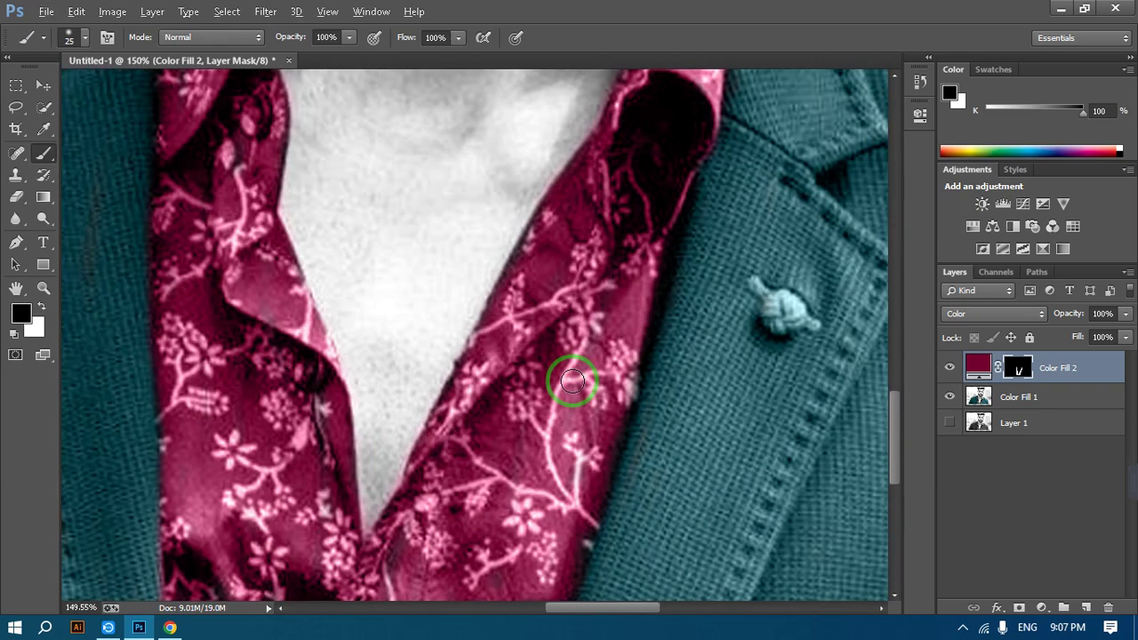
pyautogui.keyDown('alt'); pyautogui.scroll(-2, 398, 388); pyautogui.keyUp('alt')
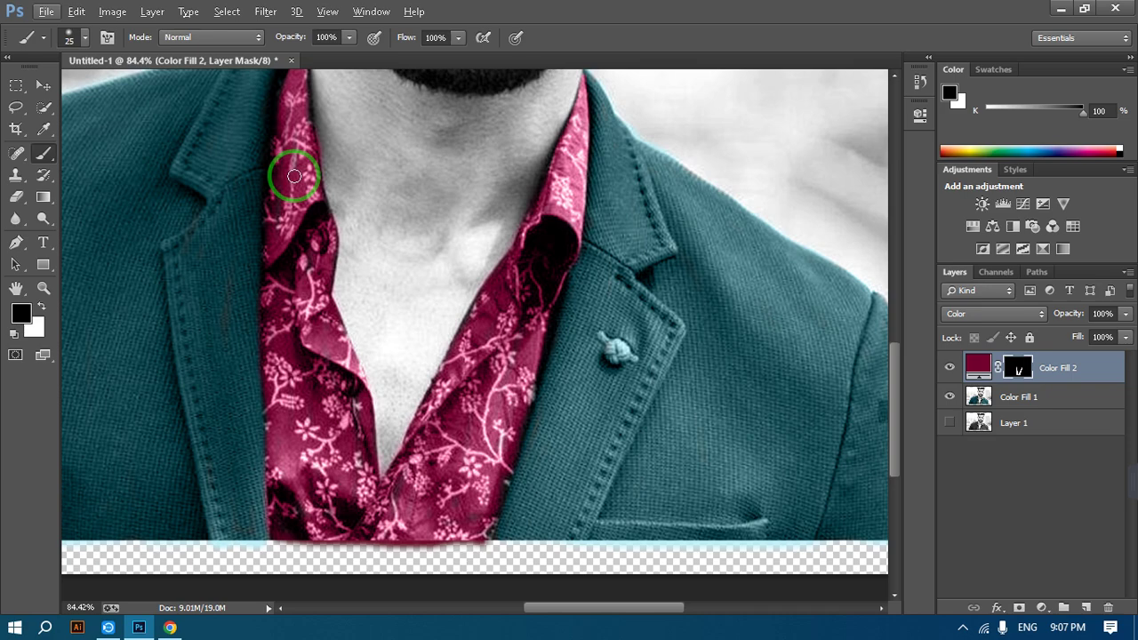
pyautogui.scroll(5, 294, 176)
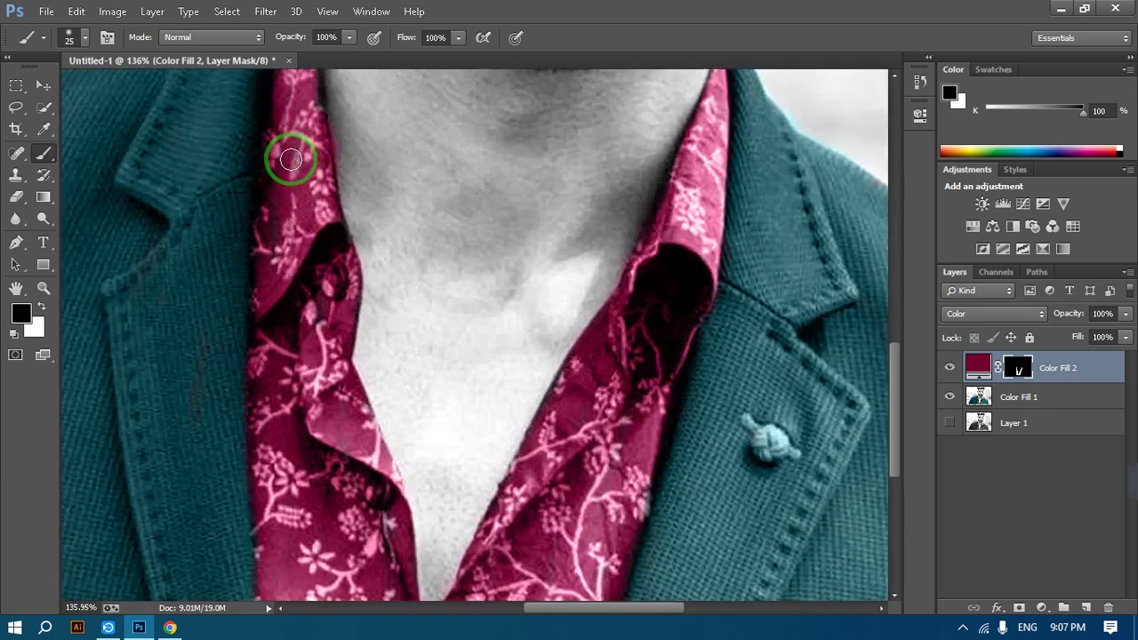
pyautogui.scroll(2, 296, 156)
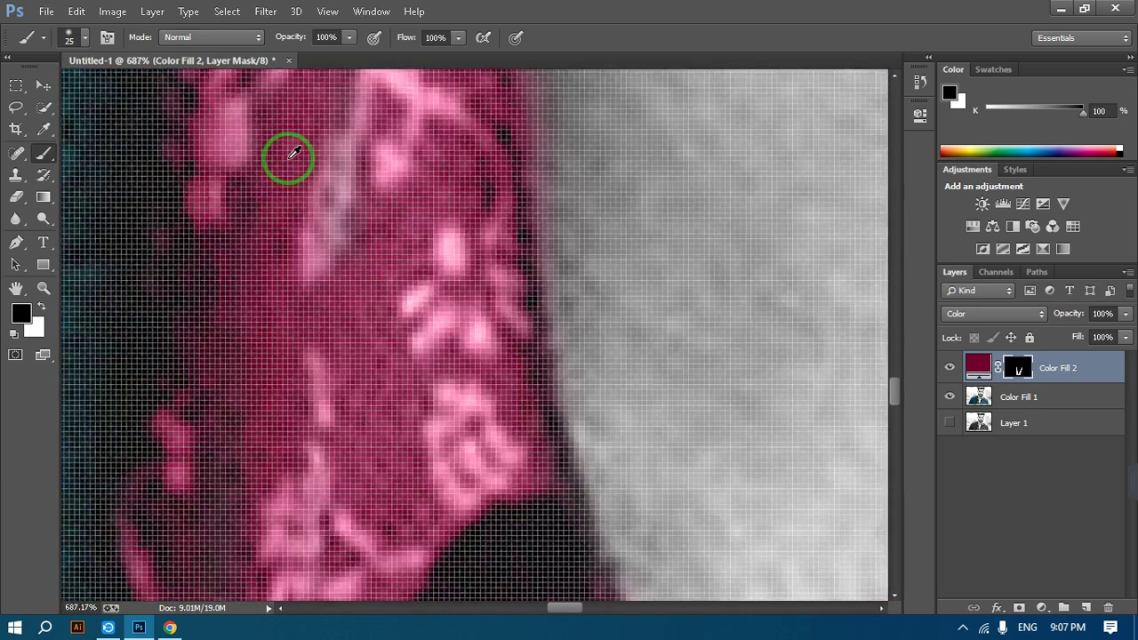
pyautogui.scroll(-3, 294, 154)
pyautogui.scroll(-5, 294, 154)
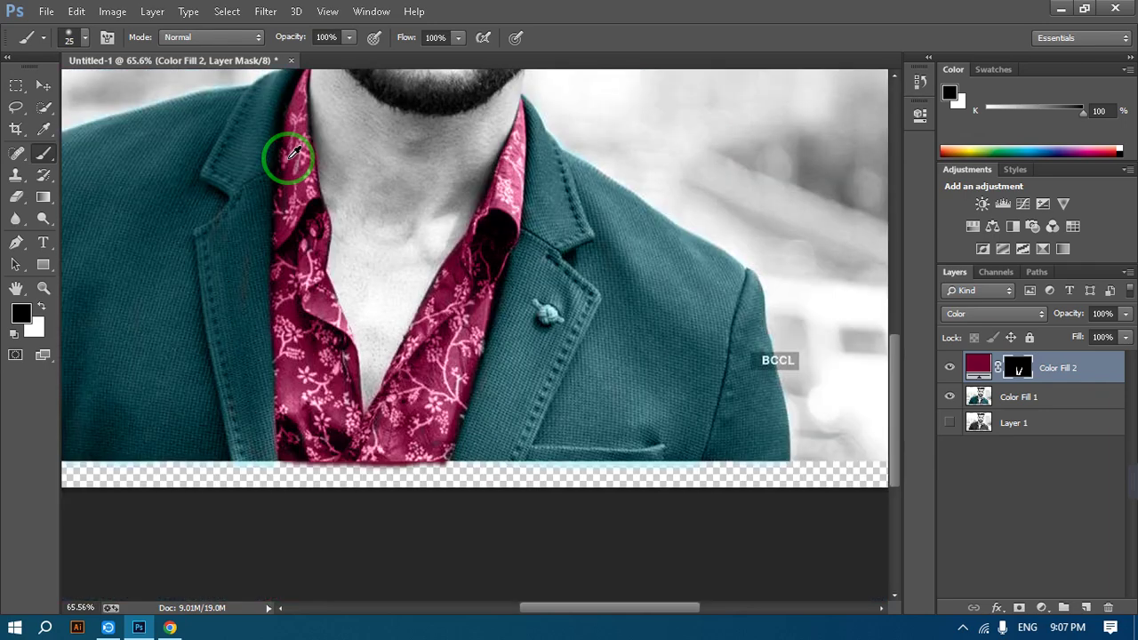
pyautogui.scroll(4, 295, 154)
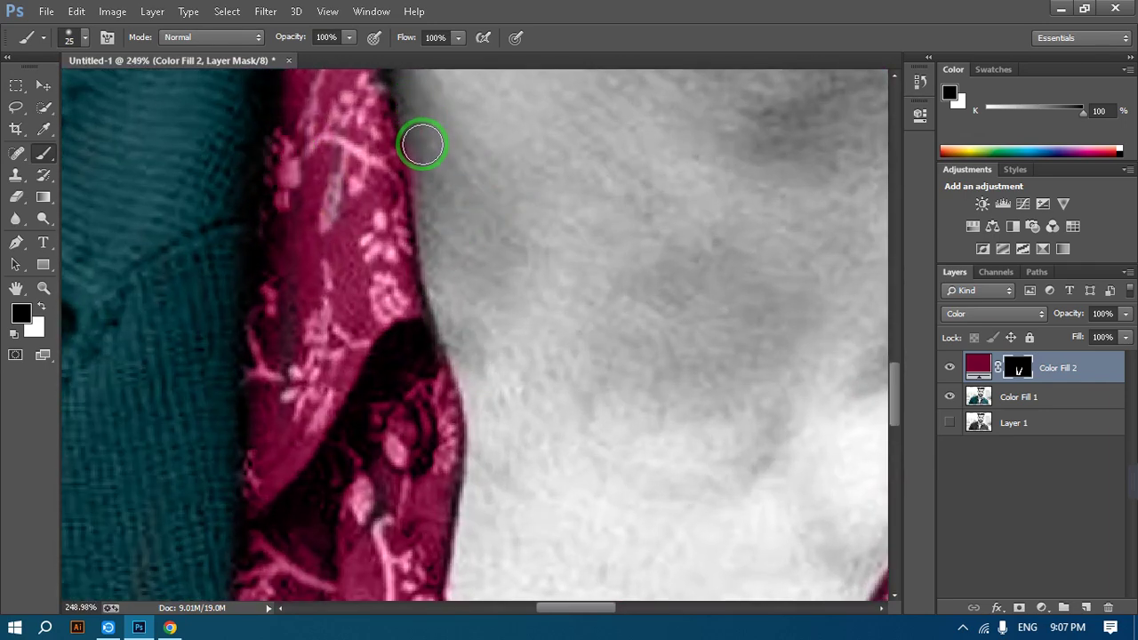
# Inspect the finished maroon shirt and jacket edges, up close along the photo's lower border and across the whole image.
pyautogui.scroll(-8, 495, 300)
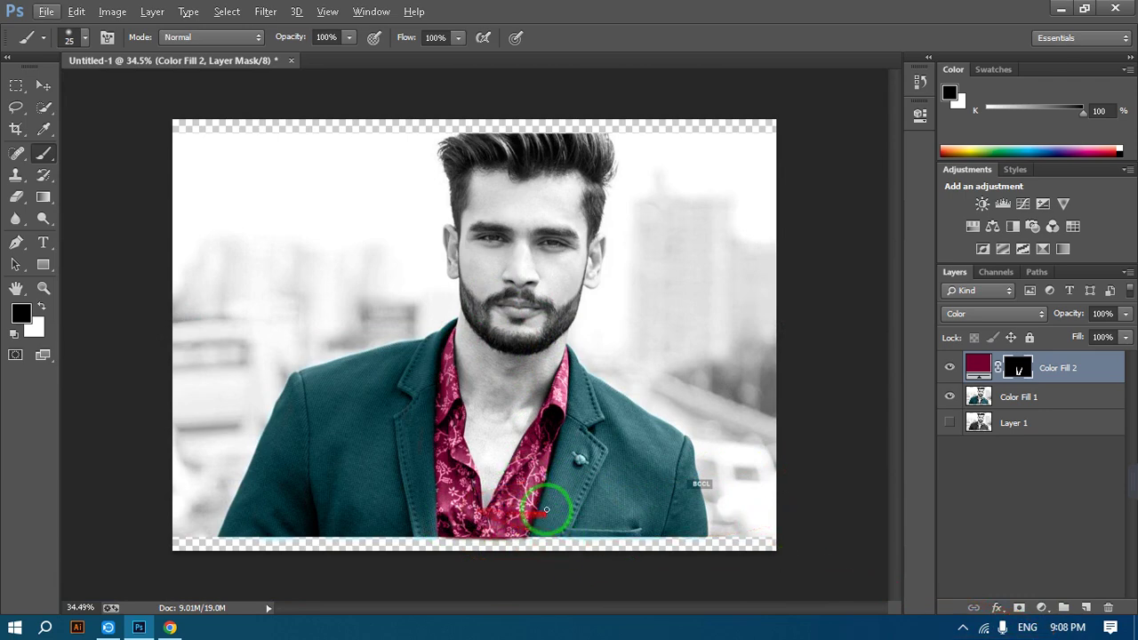
pyautogui.scroll(2, 551, 503)
pyautogui.scroll(1, 552, 503)
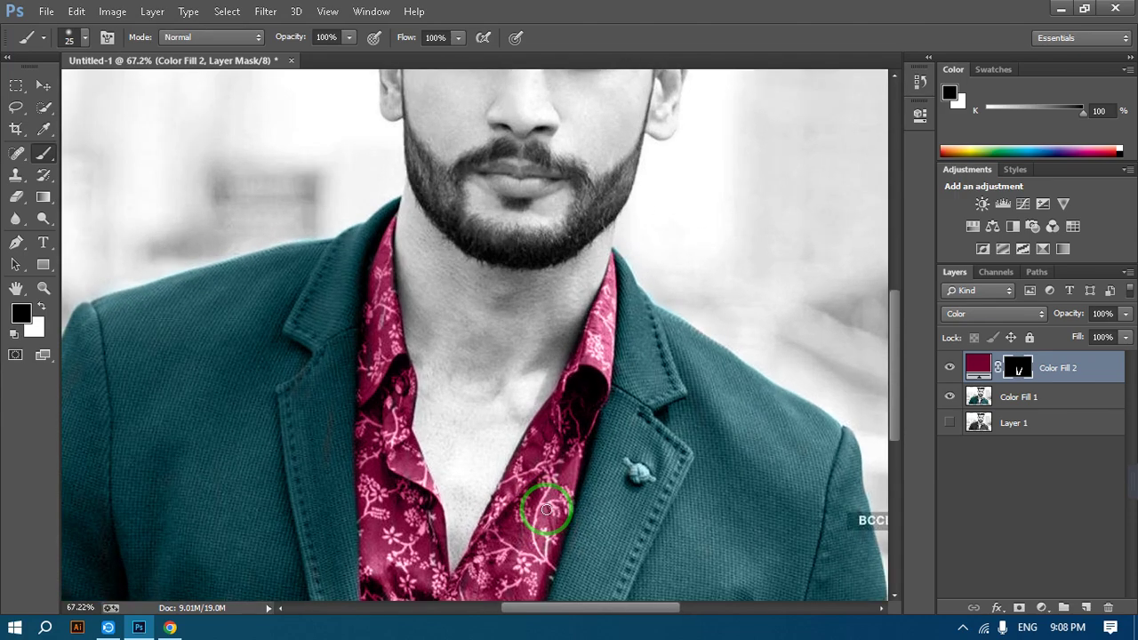
pyautogui.scroll(-3, 509, 522)
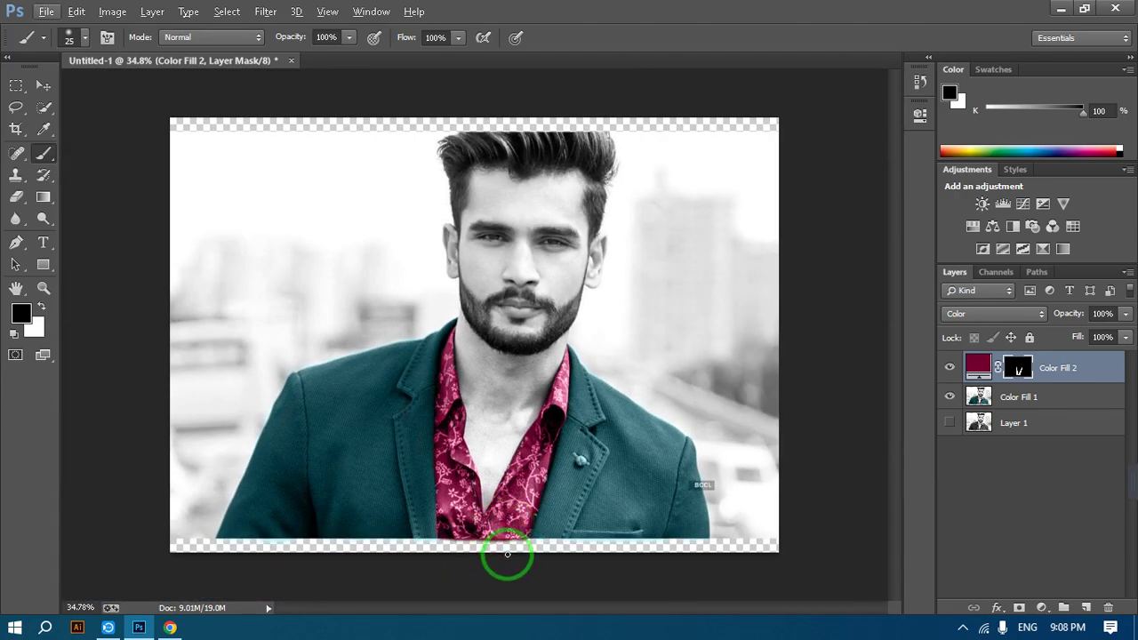
pyautogui.scroll(3, 505, 544)
pyautogui.scroll(2, 507, 555)
pyautogui.moveTo(504, 507); pyautogui.dragTo(563, 214)
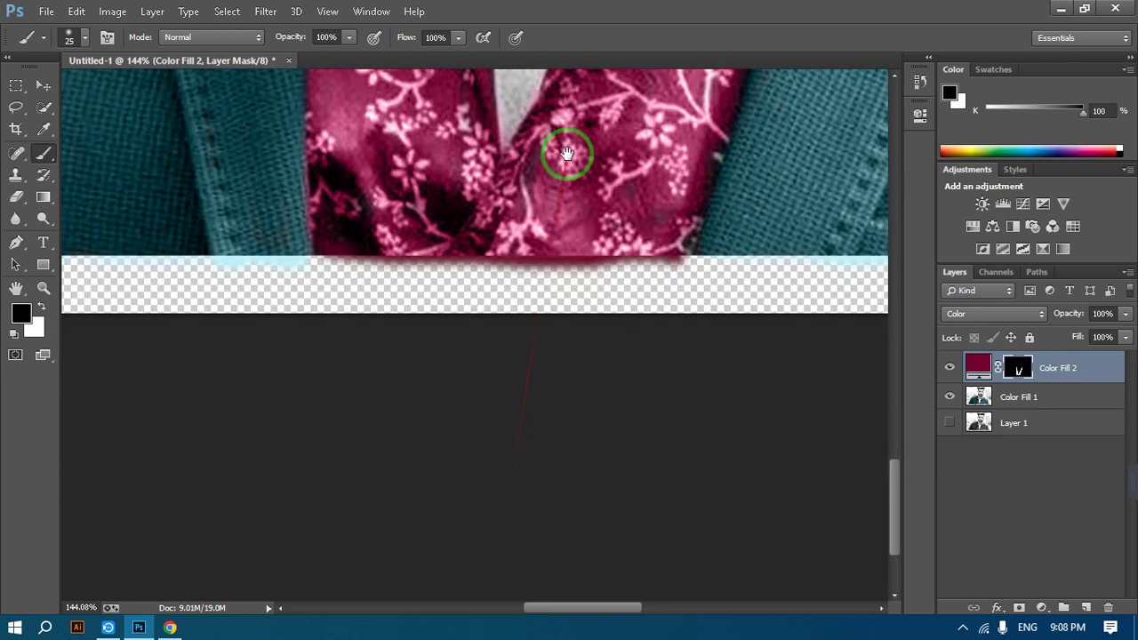
pyautogui.moveTo(716, 187)
pyautogui.mouseDown()
pyautogui.moveTo(688, 276)
pyautogui.moveTo(288, 267)
pyautogui.moveTo(536, 353)
pyautogui.mouseUp()
pyautogui.hotkey('ctrl', '0')
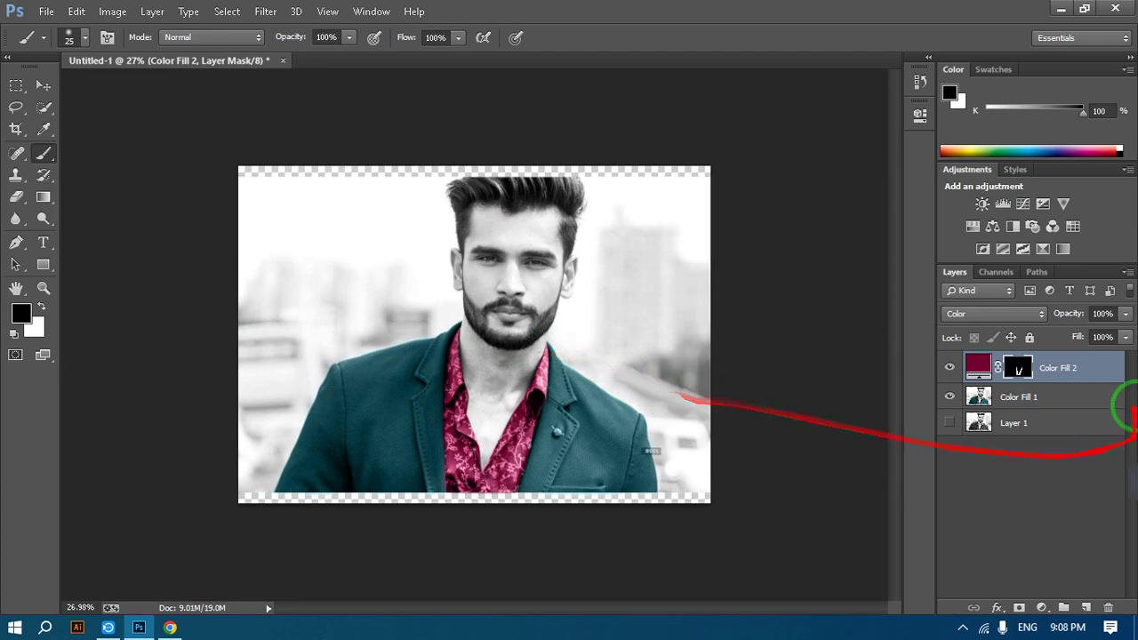
# Merge the Color Fill 1 and Color Fill 2 layers into one layer.
pyautogui.click(1029, 399)
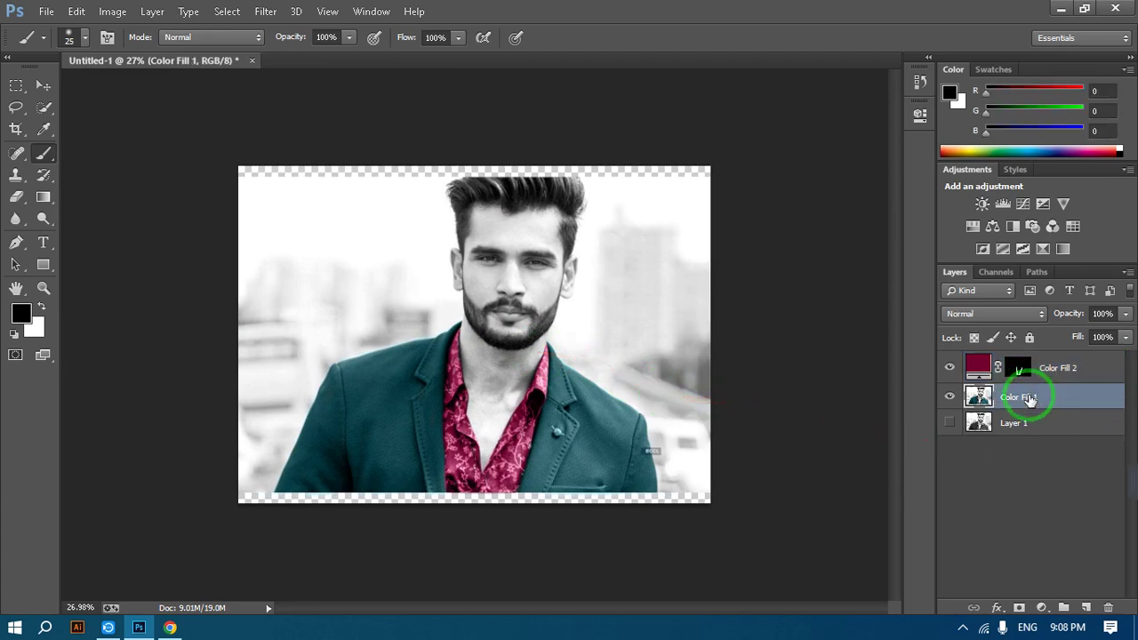
pyautogui.keyDown('shift'); pyautogui.click(1045, 366); pyautogui.keyUp('shift')
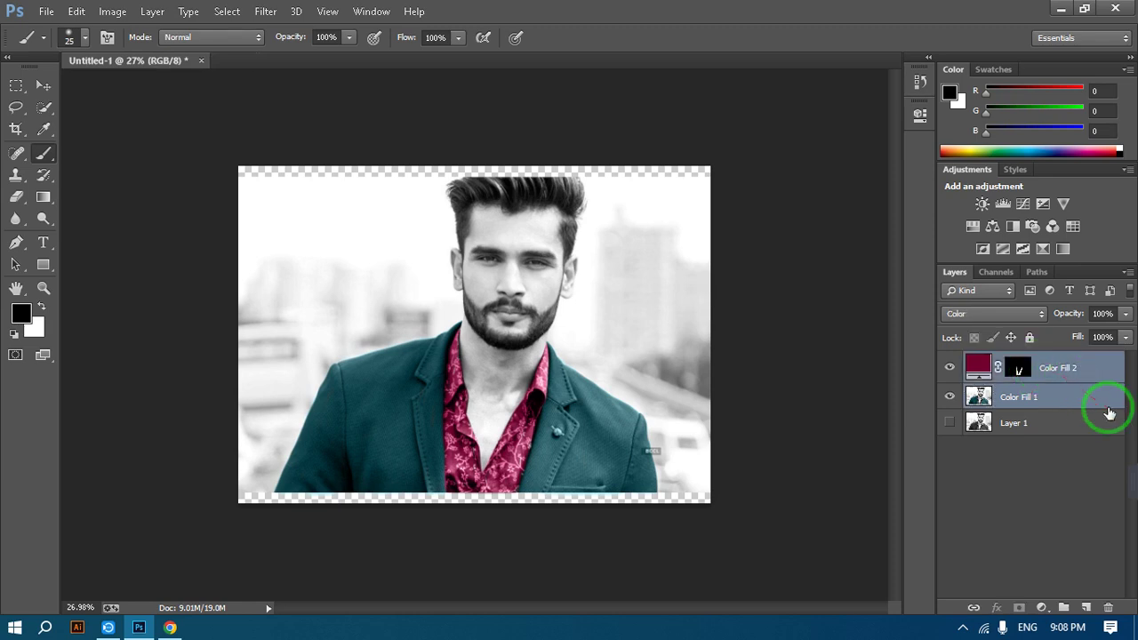
pyautogui.hotkey('ctrl', 'e')
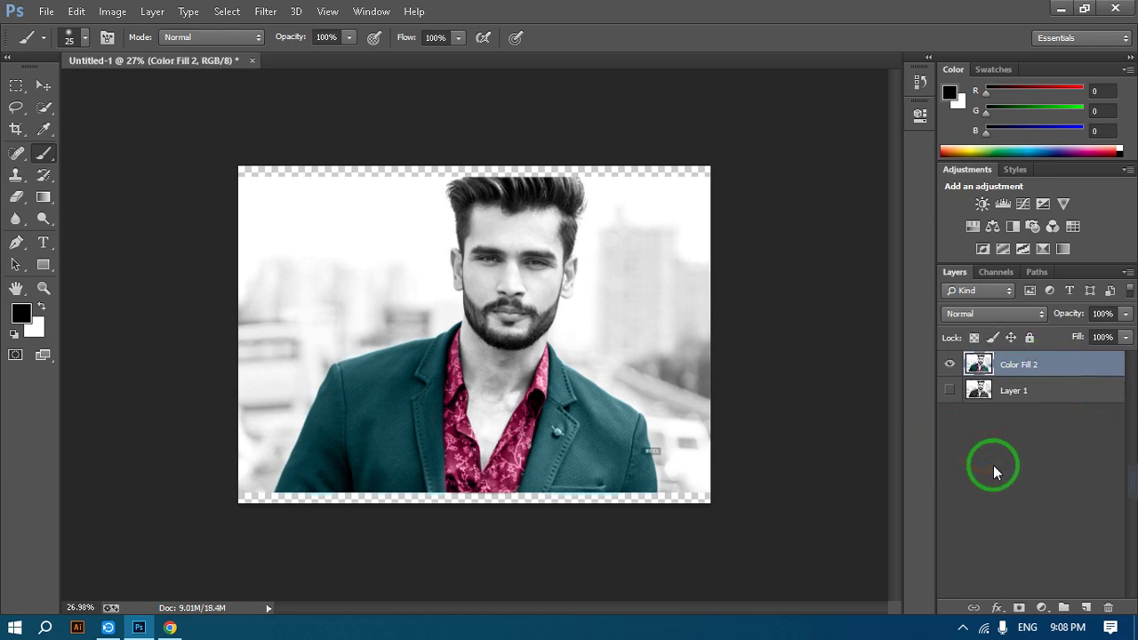
pyautogui.moveTo(993, 464)
pyautogui.mouseDown()
pyautogui.moveTo(528, 423)
pyautogui.moveTo(445, 306)
pyautogui.moveTo(515, 203)
pyautogui.moveTo(550, 199)
pyautogui.moveTo(590, 237)
pyautogui.moveTo(559, 258)
pyautogui.moveTo(595, 259)
pyautogui.moveTo(585, 306)
pyautogui.moveTo(556, 325)
pyautogui.moveTo(572, 272)
pyautogui.moveTo(611, 259)
pyautogui.moveTo(556, 242)
pyautogui.mouseUp()
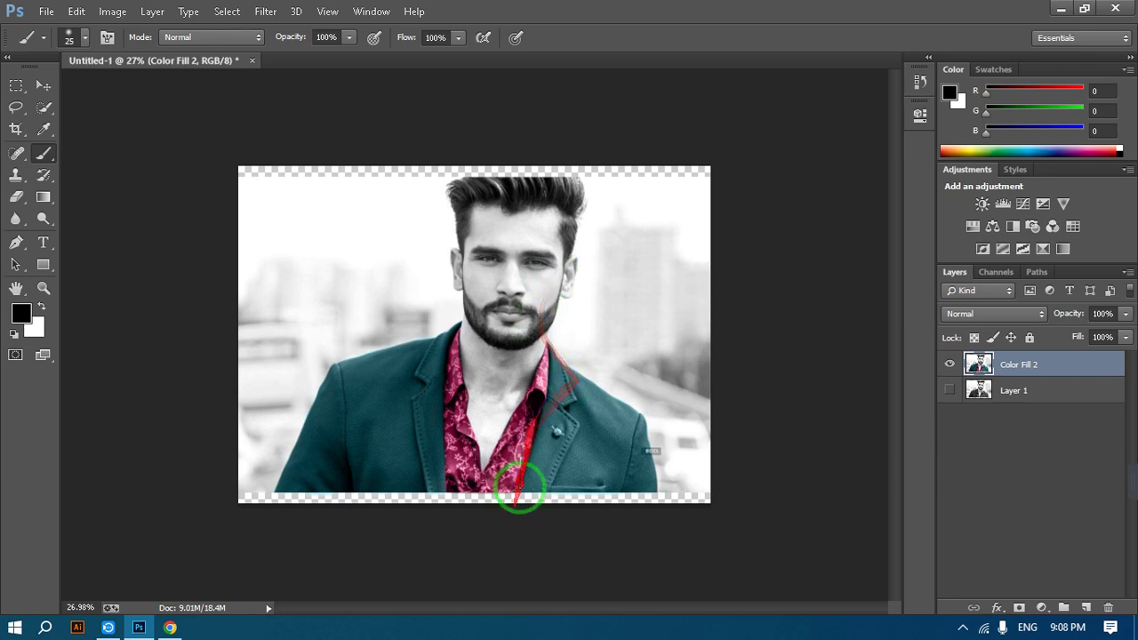
pyautogui.moveTo(520, 483)
pyautogui.mouseDown()
pyautogui.moveTo(524, 370)
pyautogui.moveTo(575, 247)
pyautogui.moveTo(725, 353)
pyautogui.moveTo(854, 411)
pyautogui.mouseUp()
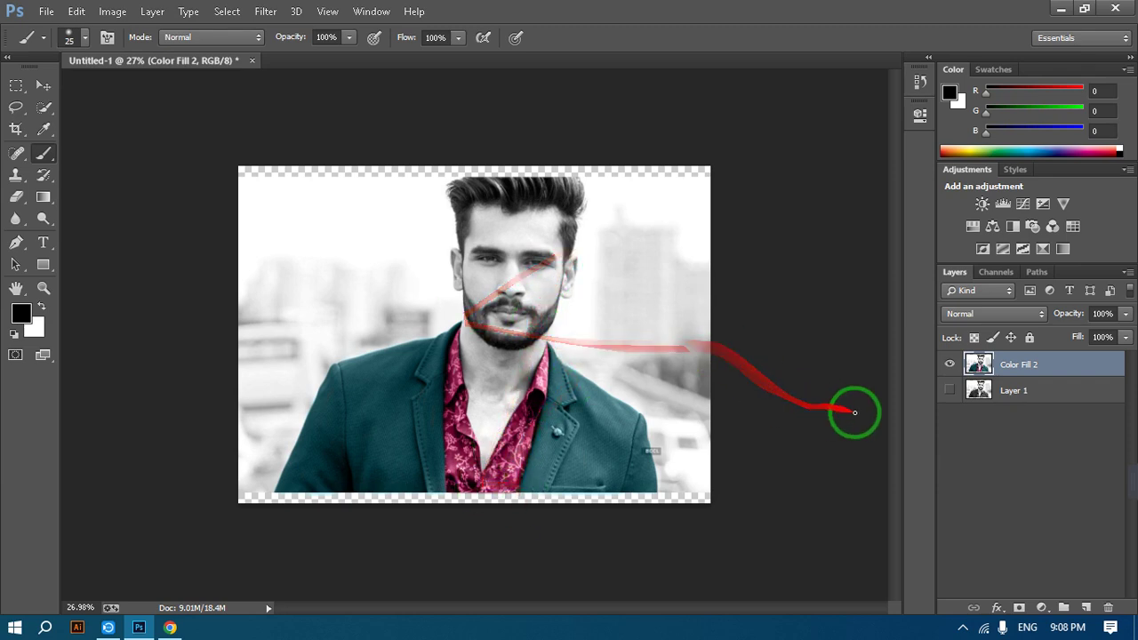
pyautogui.click(1042, 612)
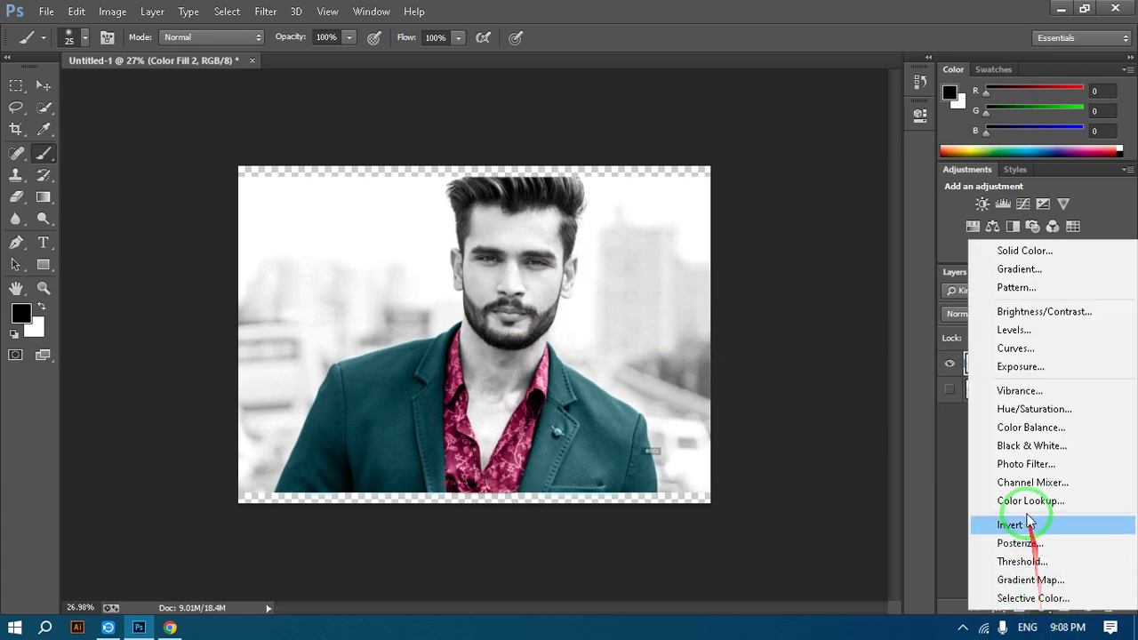
pyautogui.click(1064, 429)
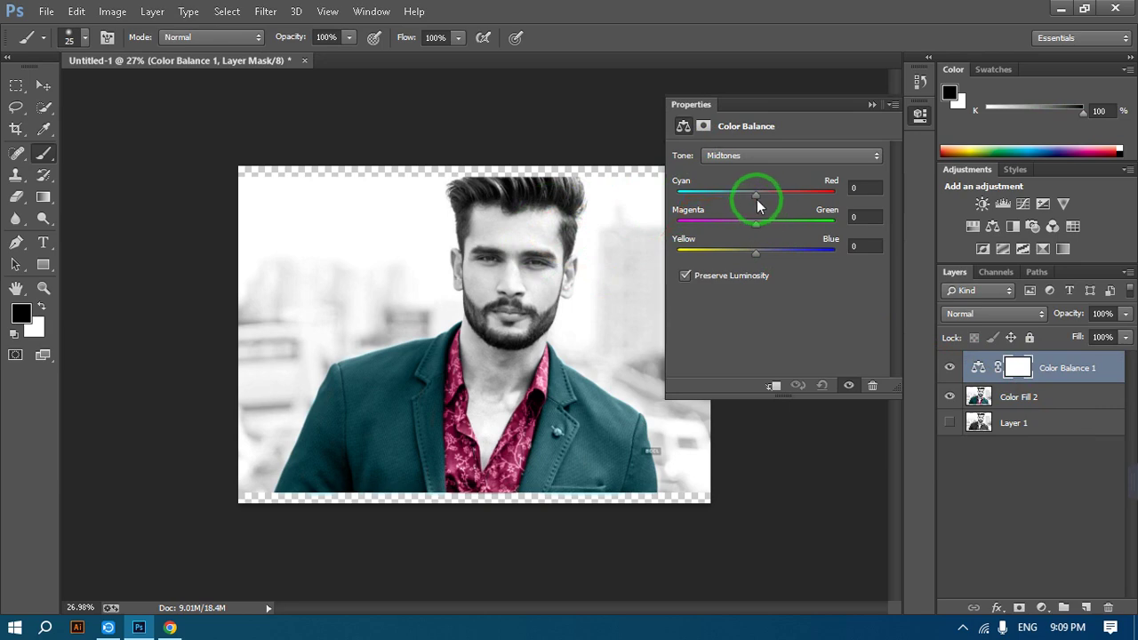
pyautogui.moveTo(757, 197); pyautogui.dragTo(783, 197)
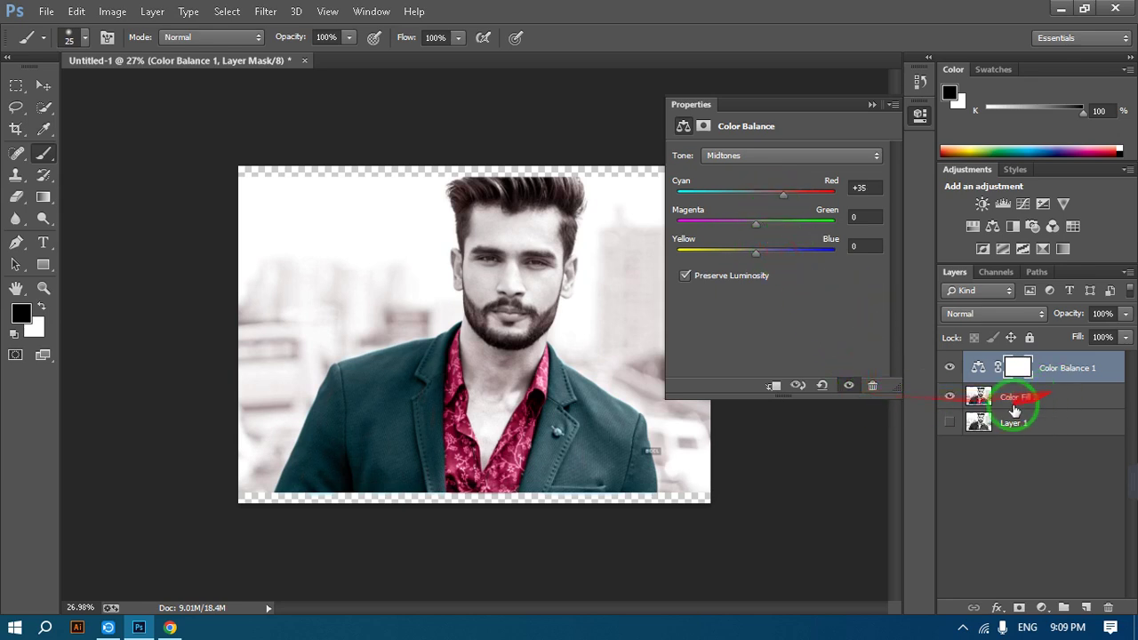
pyautogui.moveTo(1019, 401)
pyautogui.mouseDown()
pyautogui.moveTo(1045, 400)
pyautogui.moveTo(1010, 381)
pyautogui.mouseUp()
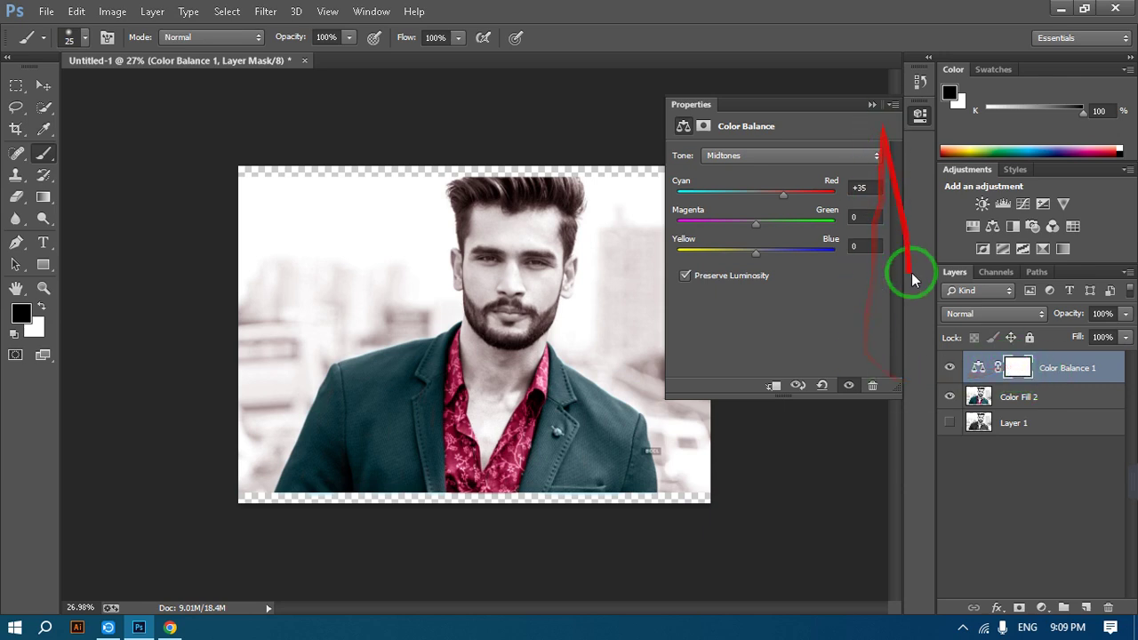
pyautogui.click(871, 386)
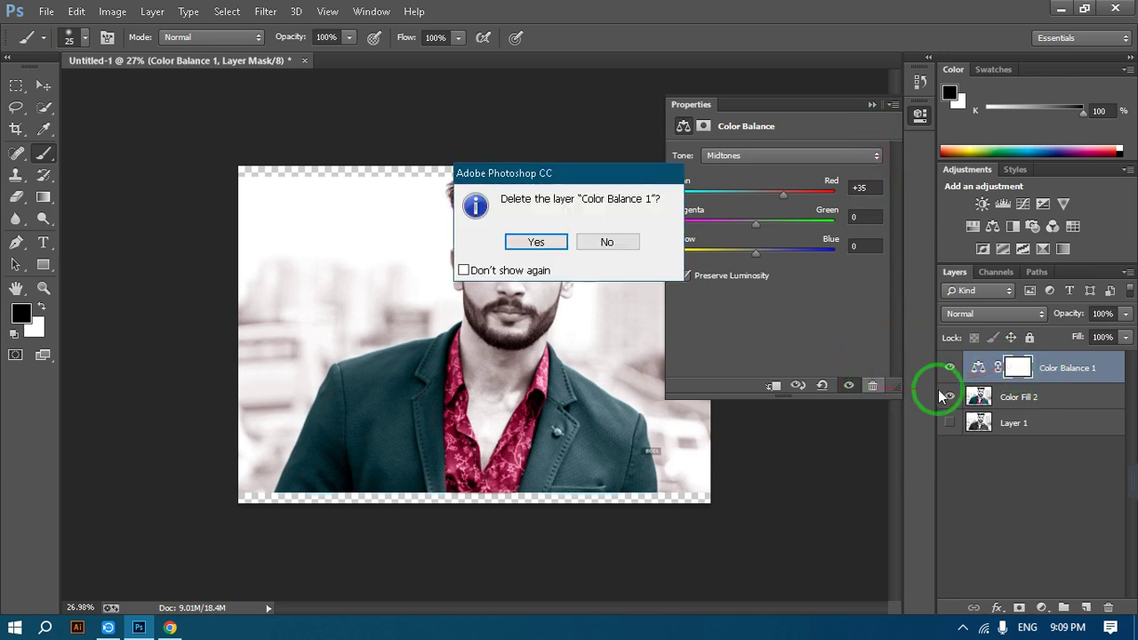
pyautogui.click(534, 239)
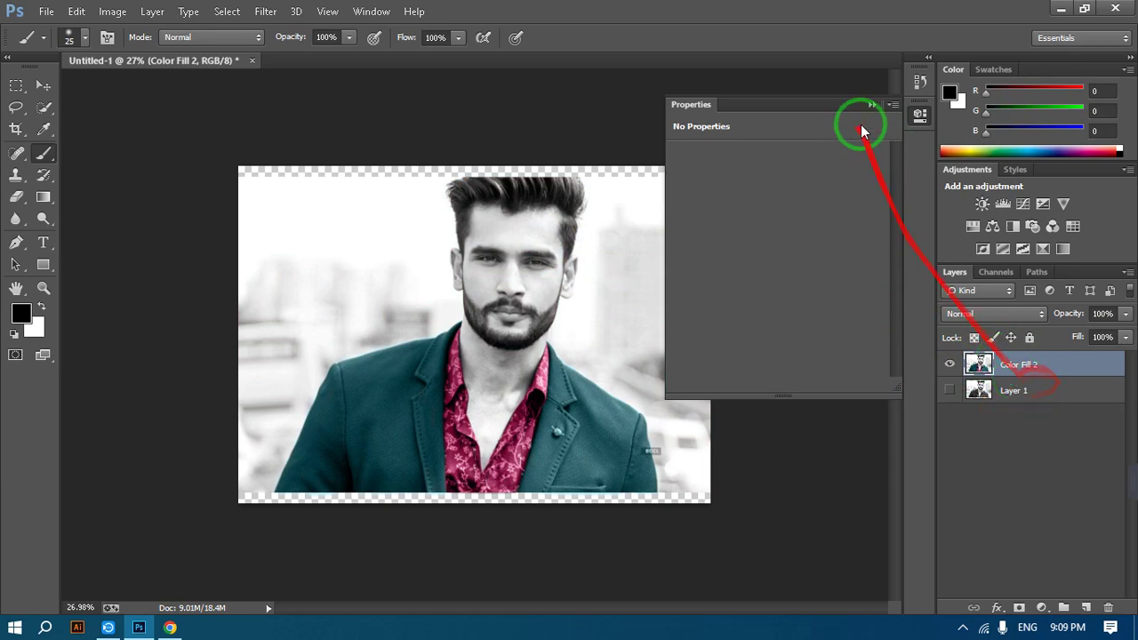
pyautogui.click(878, 105)
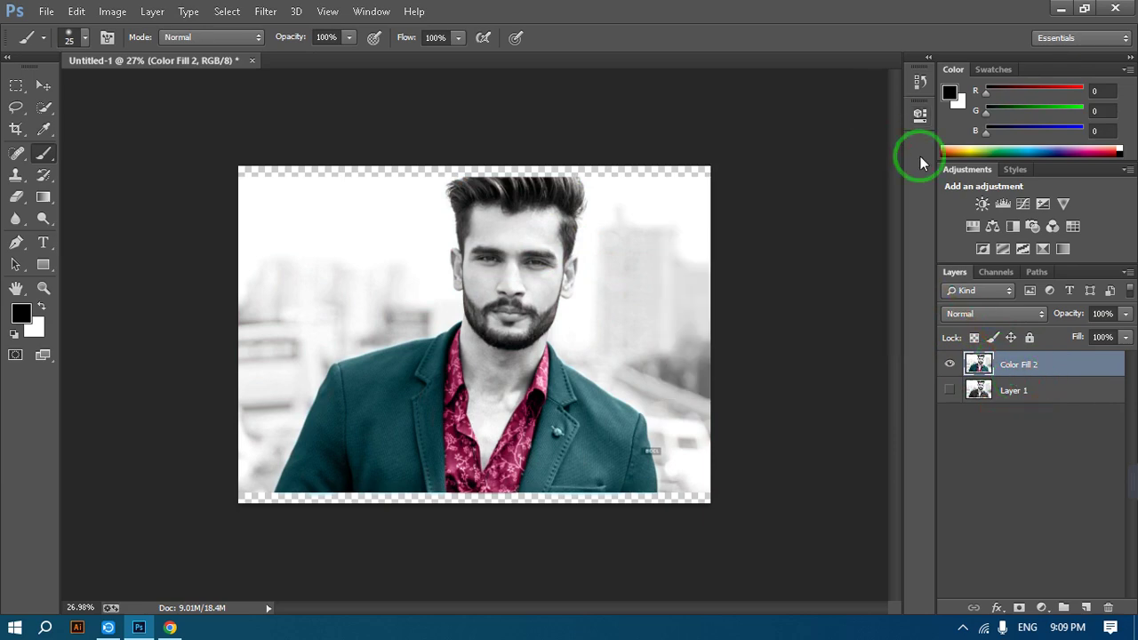
# Add a Color Balance adjustment layer above the merged photo, shifting the midtones past +42 towards red and setting Yellow–Blue to -34.
pyautogui.click(1041, 609)
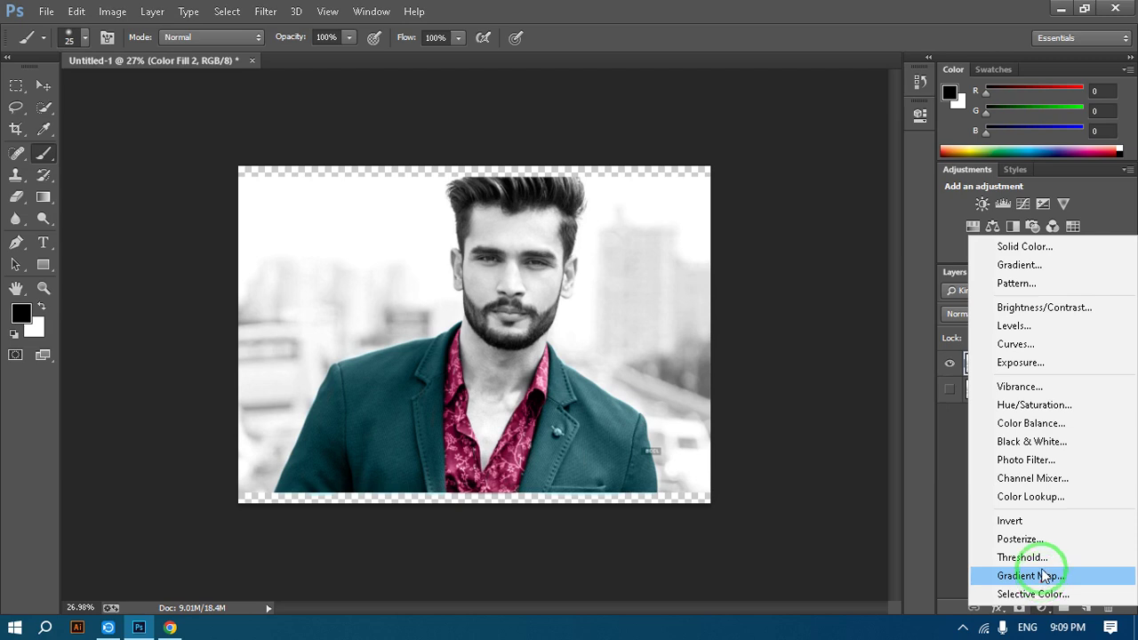
pyautogui.click(1046, 425)
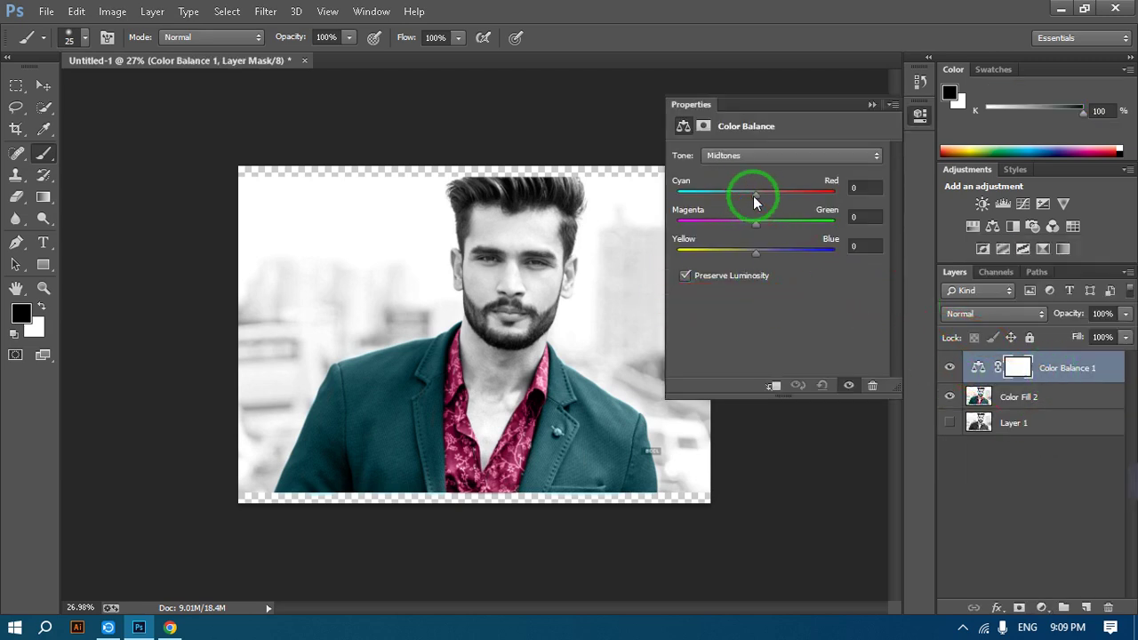
pyautogui.moveTo(753, 195); pyautogui.dragTo(789, 208)
pyautogui.click(757, 253)
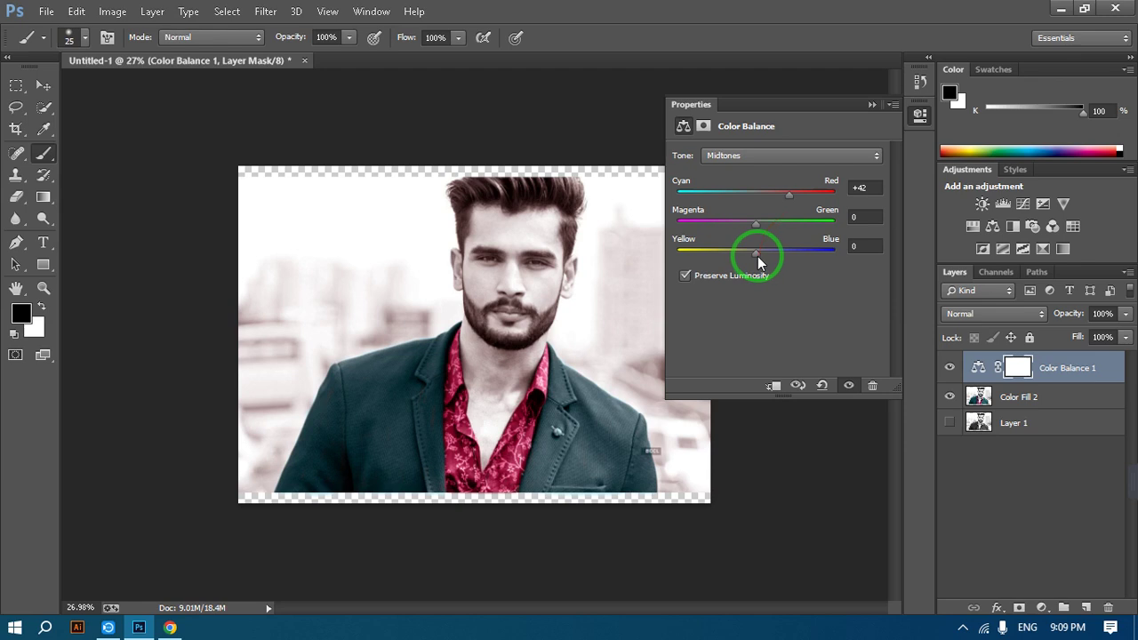
pyautogui.moveTo(757, 256); pyautogui.dragTo(729, 255)
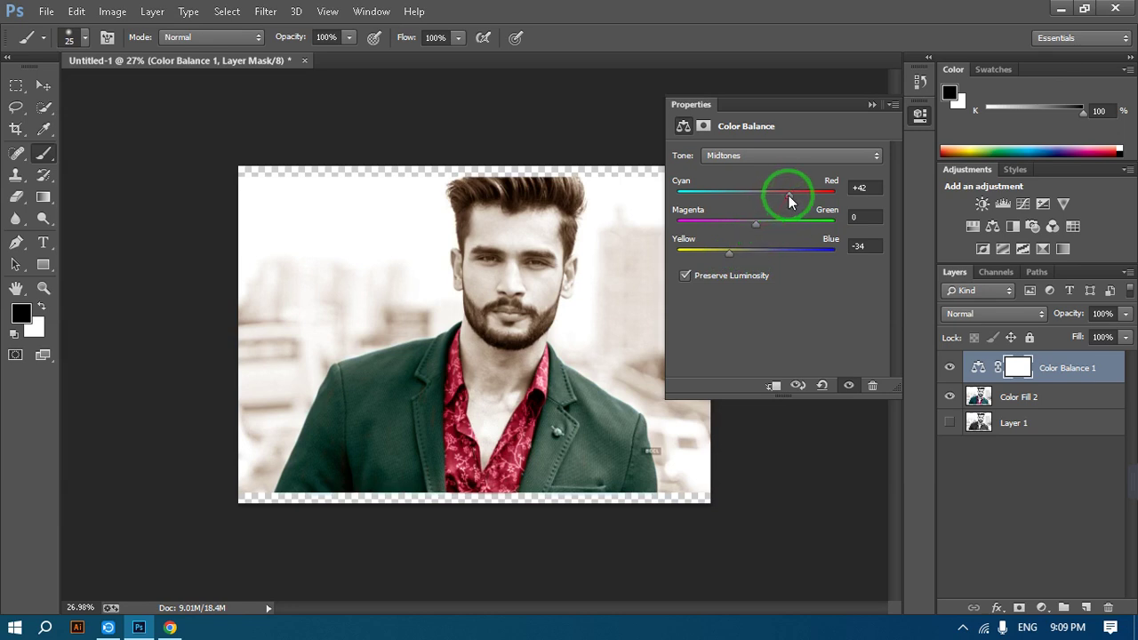
pyautogui.moveTo(789, 195); pyautogui.dragTo(798, 196)
# Set the Color Balance shadows to Cyan–Red +35, Magenta–Green -7 and Yellow–Blue -24.
pyautogui.click(742, 157)
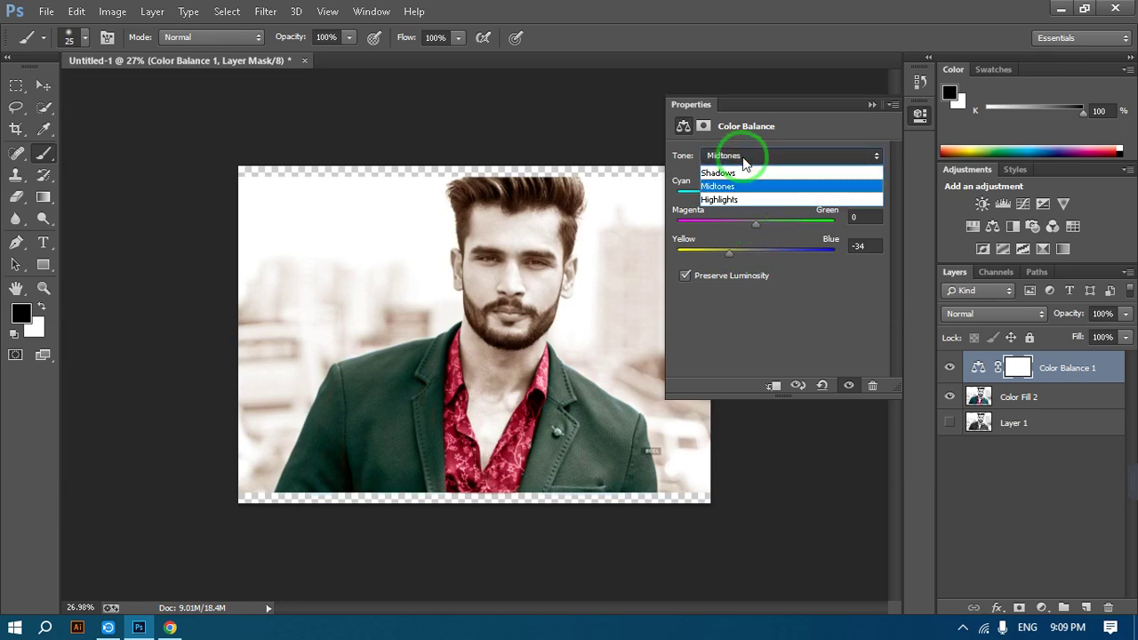
pyautogui.click(727, 166)
pyautogui.click(748, 197)
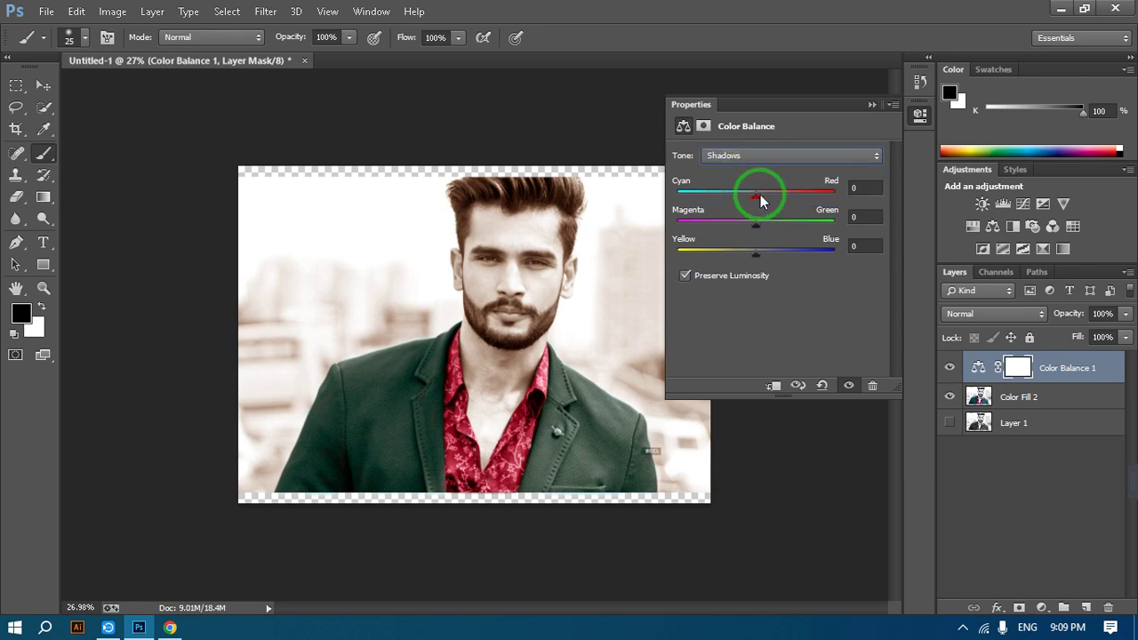
pyautogui.moveTo(760, 195); pyautogui.dragTo(783, 197)
pyautogui.moveTo(754, 254)
pyautogui.mouseDown()
pyautogui.moveTo(736, 255)
pyautogui.moveTo(762, 224)
pyautogui.moveTo(753, 231)
pyautogui.mouseUp()
pyautogui.click(754, 227)
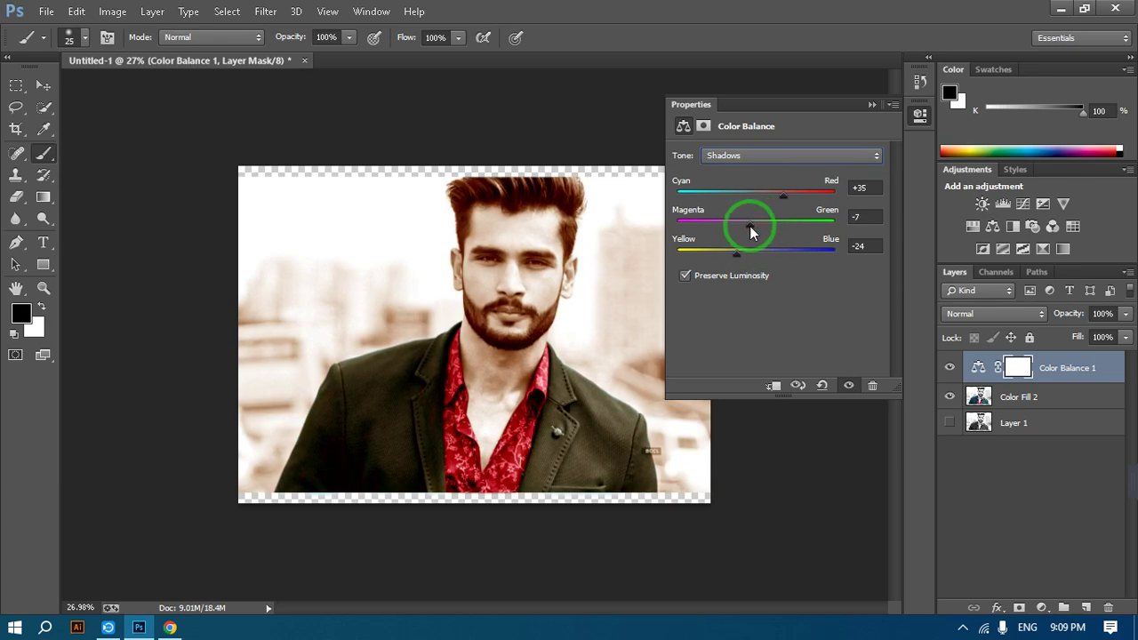
# Set the Color Balance highlights to Cyan–Red +39, Magenta–Green +1 and Yellow–Blue +2.
pyautogui.click(758, 155)
pyautogui.click(752, 203)
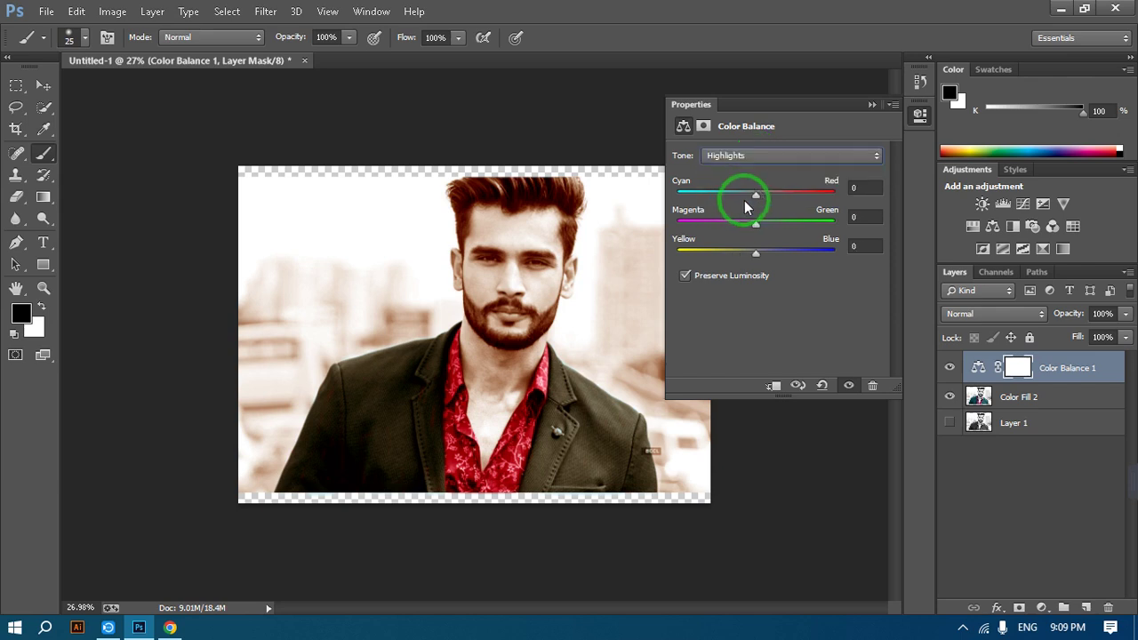
pyautogui.moveTo(755, 194); pyautogui.dragTo(781, 194)
pyautogui.click(757, 227)
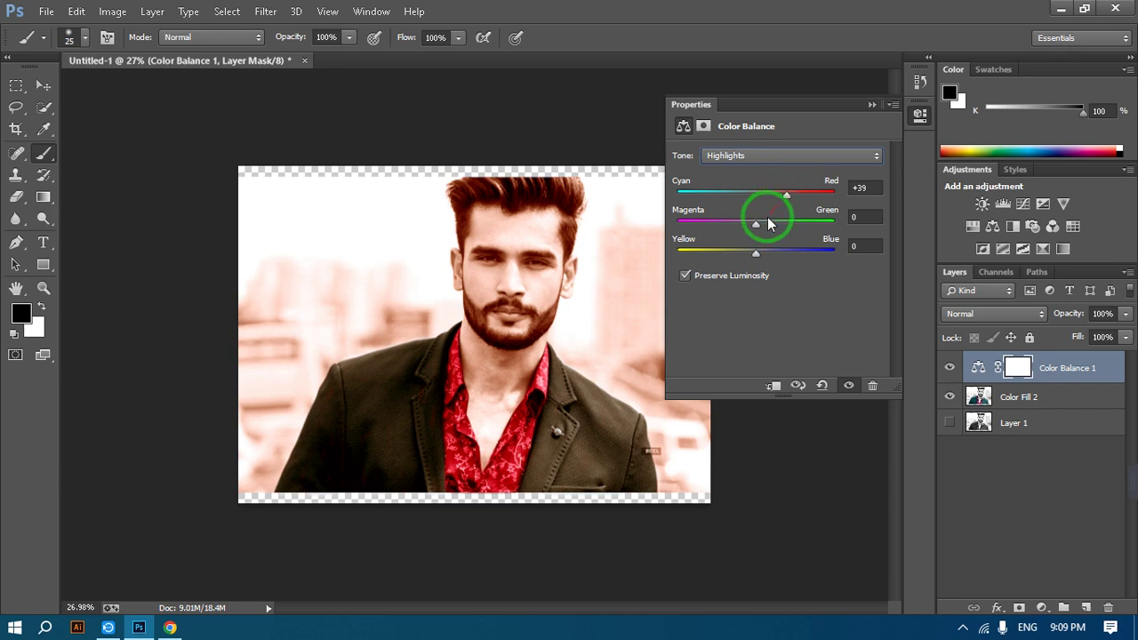
pyautogui.moveTo(768, 224); pyautogui.dragTo(747, 227)
pyautogui.click(762, 256)
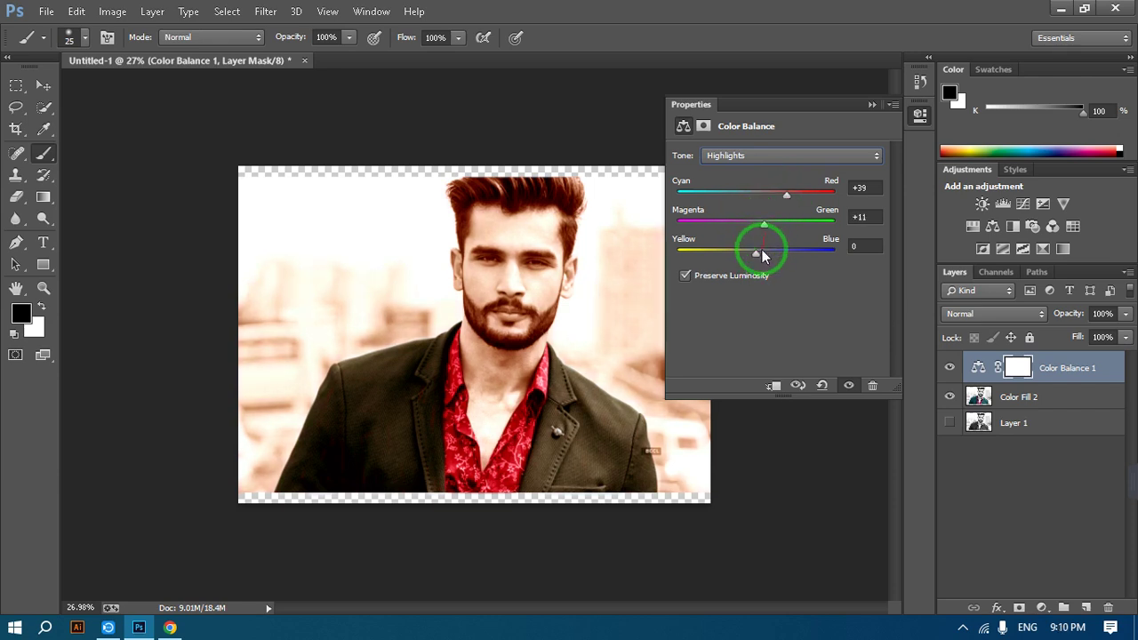
pyautogui.click(764, 227)
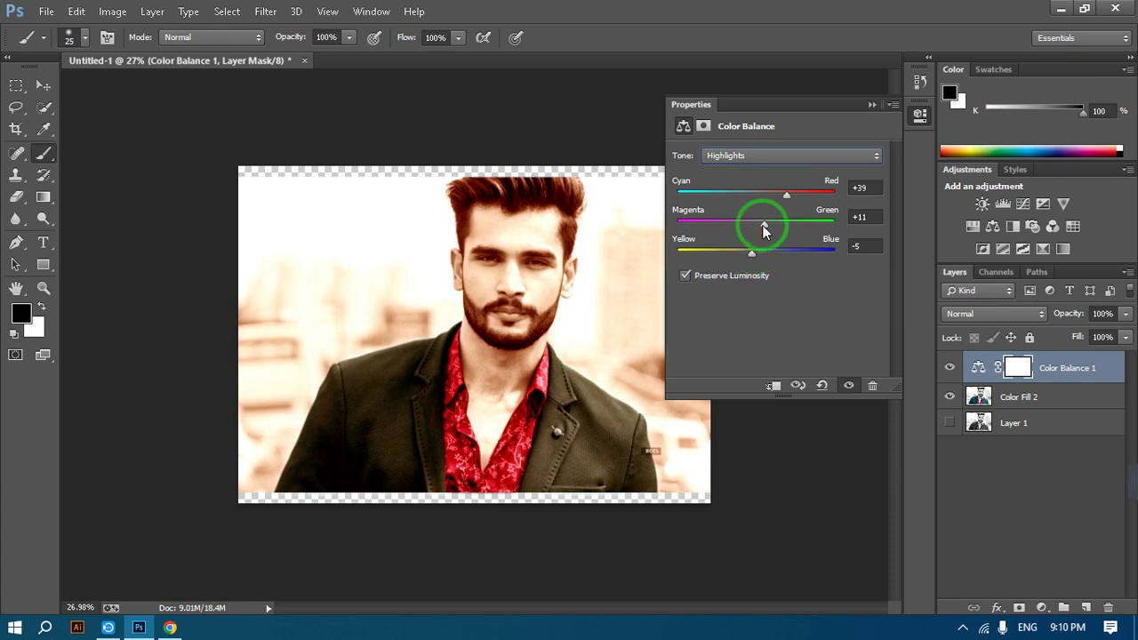
pyautogui.moveTo(753, 251); pyautogui.dragTo(758, 252)
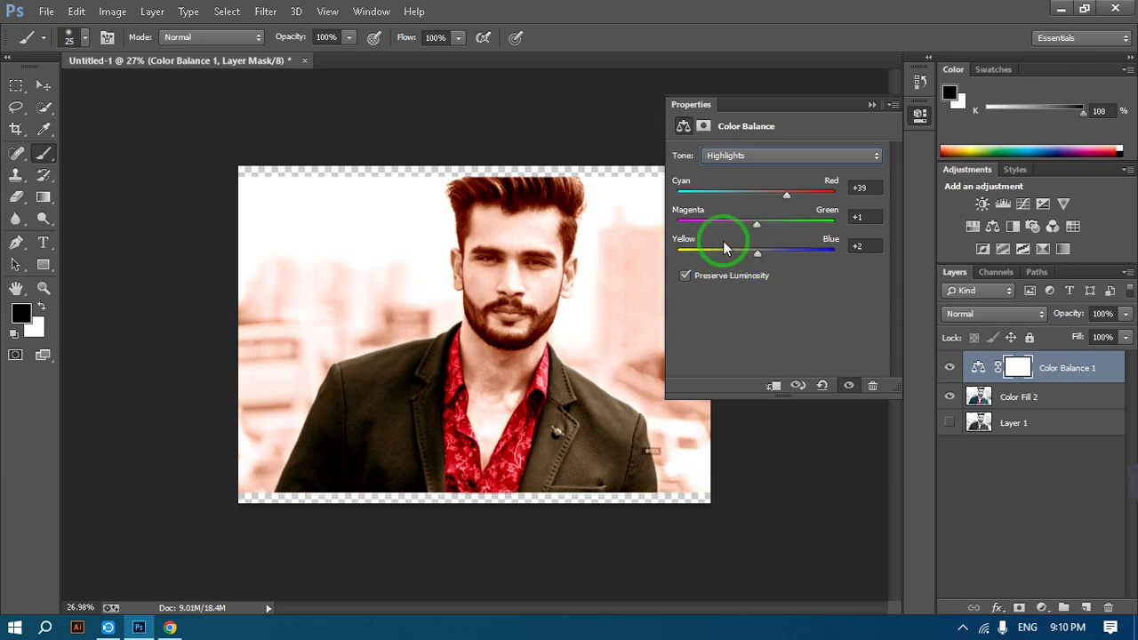
# Readjust the Color Balance shadows to Cyan–Red +15 and Yellow–Blue -28, and close the adjustment's properties.
pyautogui.click(790, 156)
pyautogui.click(758, 169)
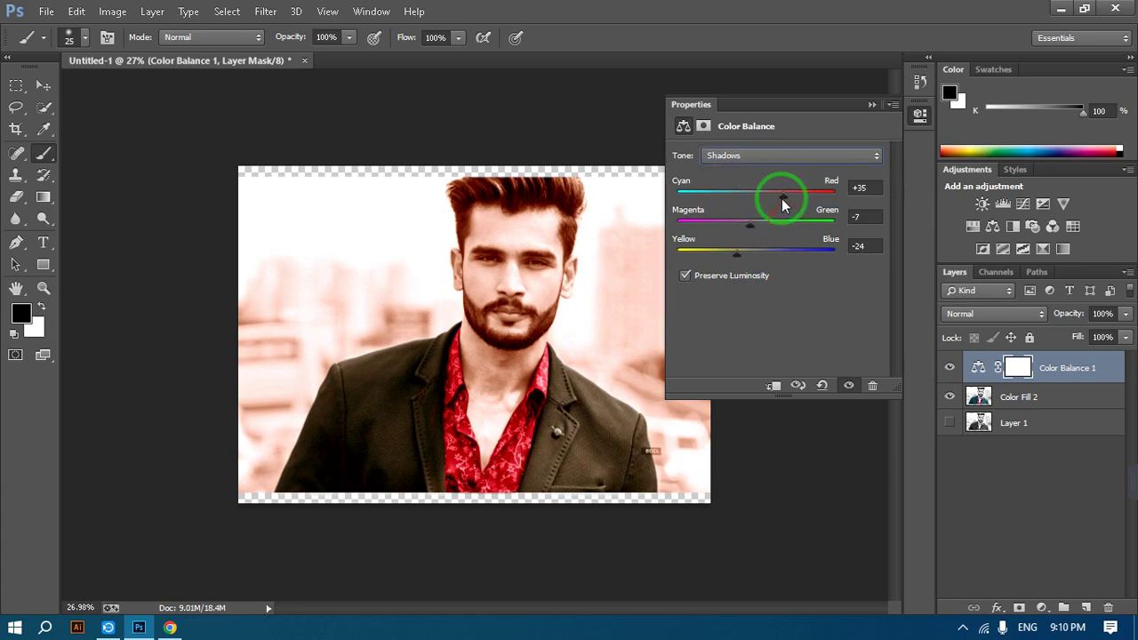
pyautogui.moveTo(781, 194); pyautogui.dragTo(768, 194)
pyautogui.moveTo(744, 253); pyautogui.dragTo(733, 252)
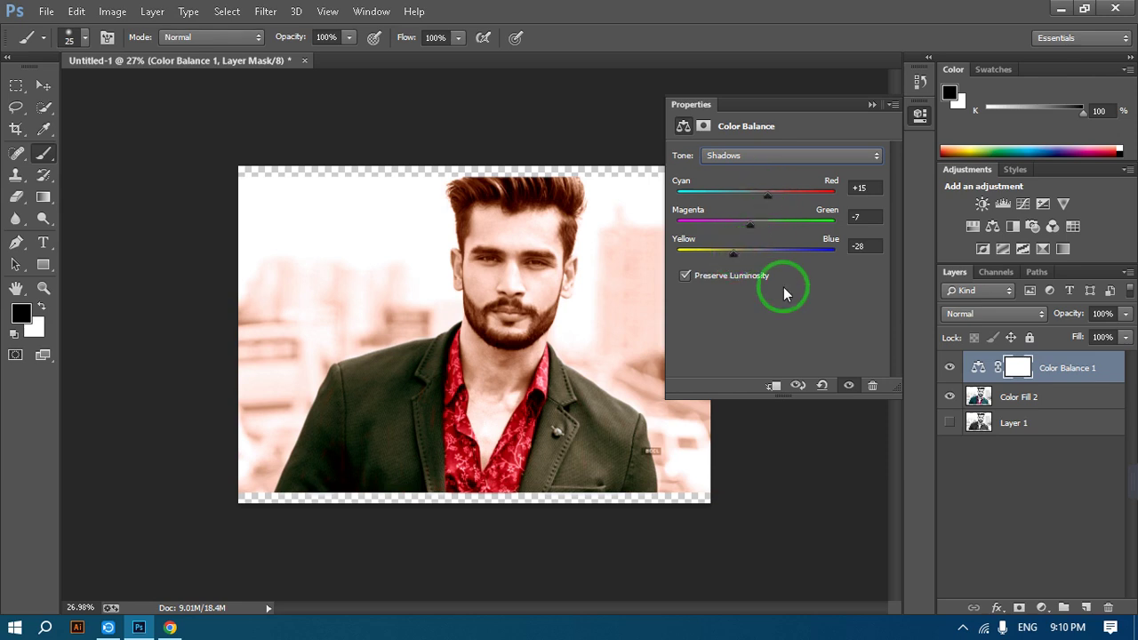
pyautogui.click(870, 106)
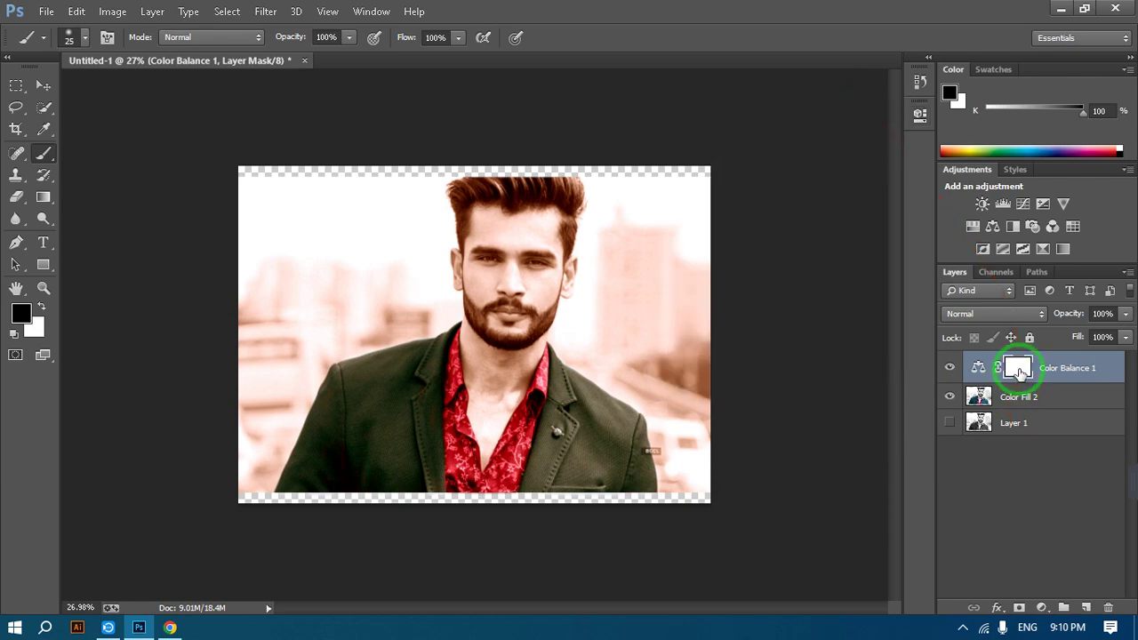
# Invert the Color Balance layer's mask to black to hide the skin tint from the whole photo.
pyautogui.hotkey('ctrl', 'i')
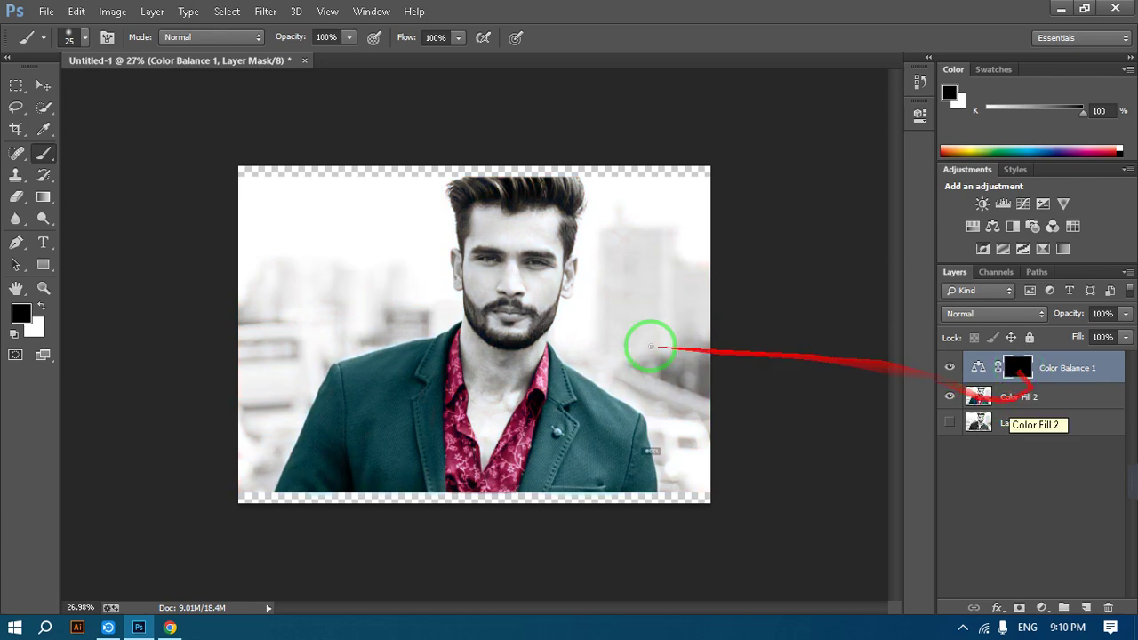
pyautogui.scroll(4, 474, 257)
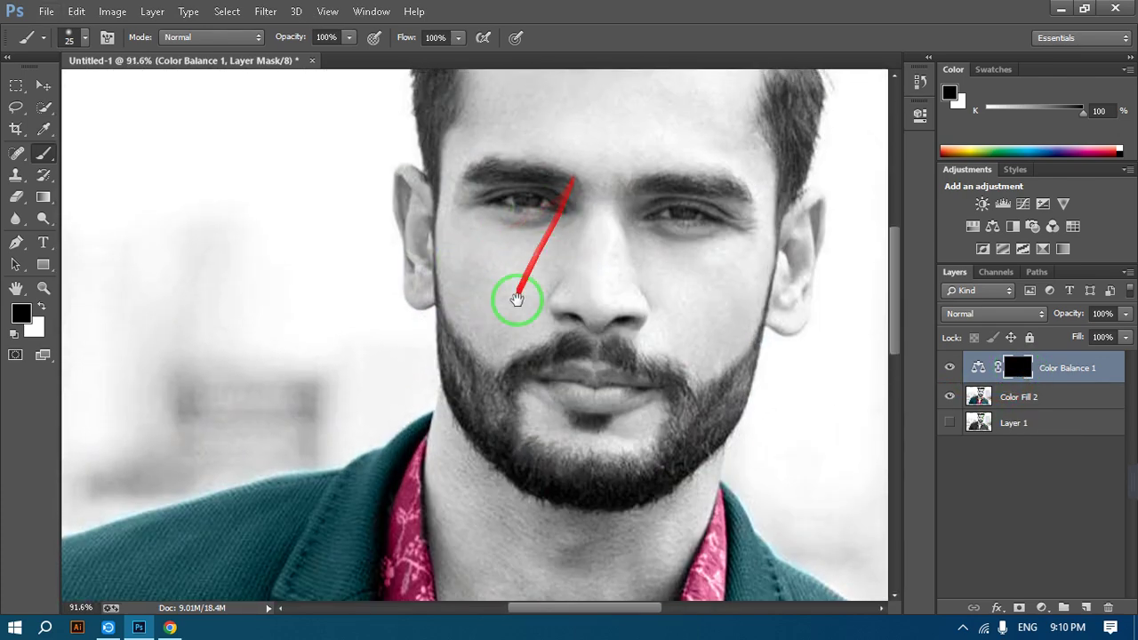
pyautogui.scroll(5, 516, 300)
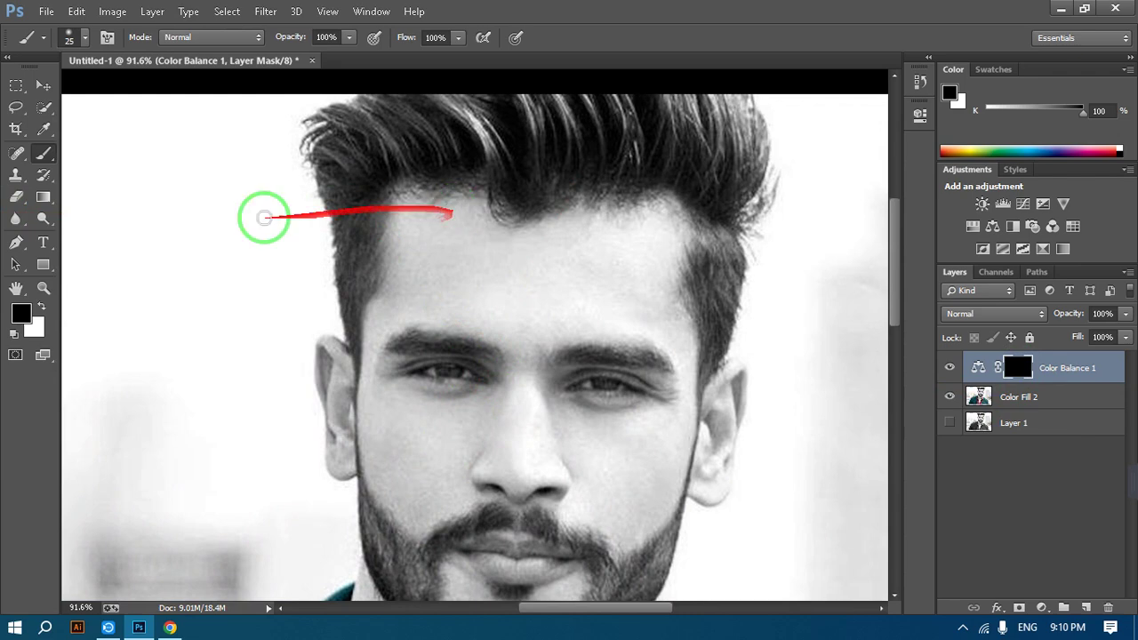
# With a 25 px white brush, paint the skin tint onto the mask along the hairline, temple, cheek and upper beard edge.
pyautogui.click(41, 306)
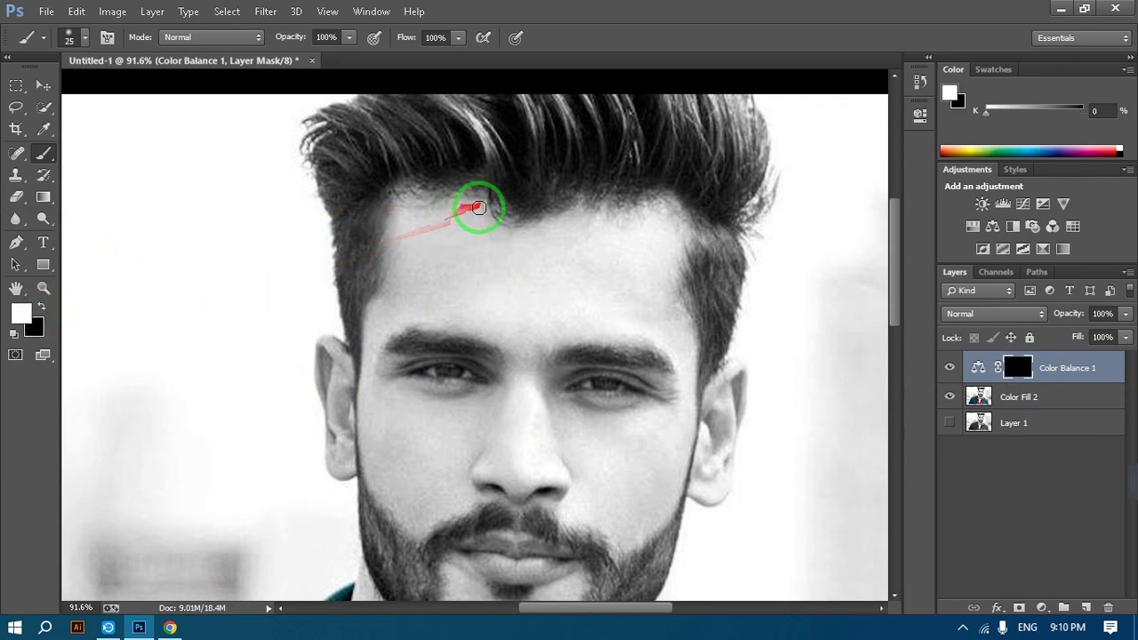
pyautogui.moveTo(481, 209); pyautogui.dragTo(407, 186)
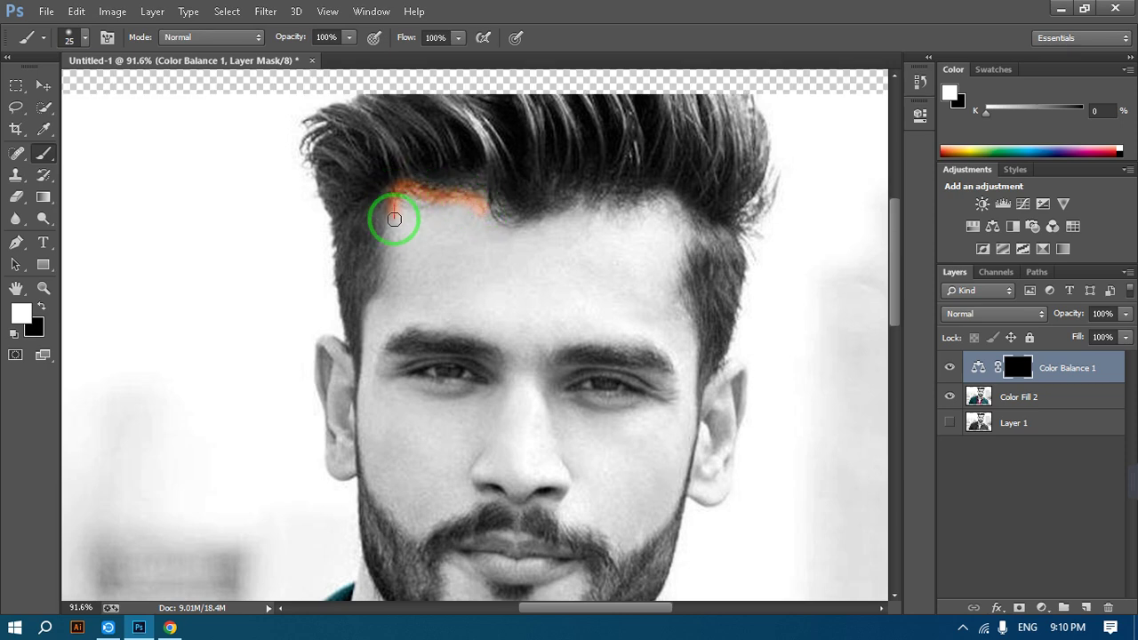
pyautogui.moveTo(393, 247); pyautogui.dragTo(369, 327)
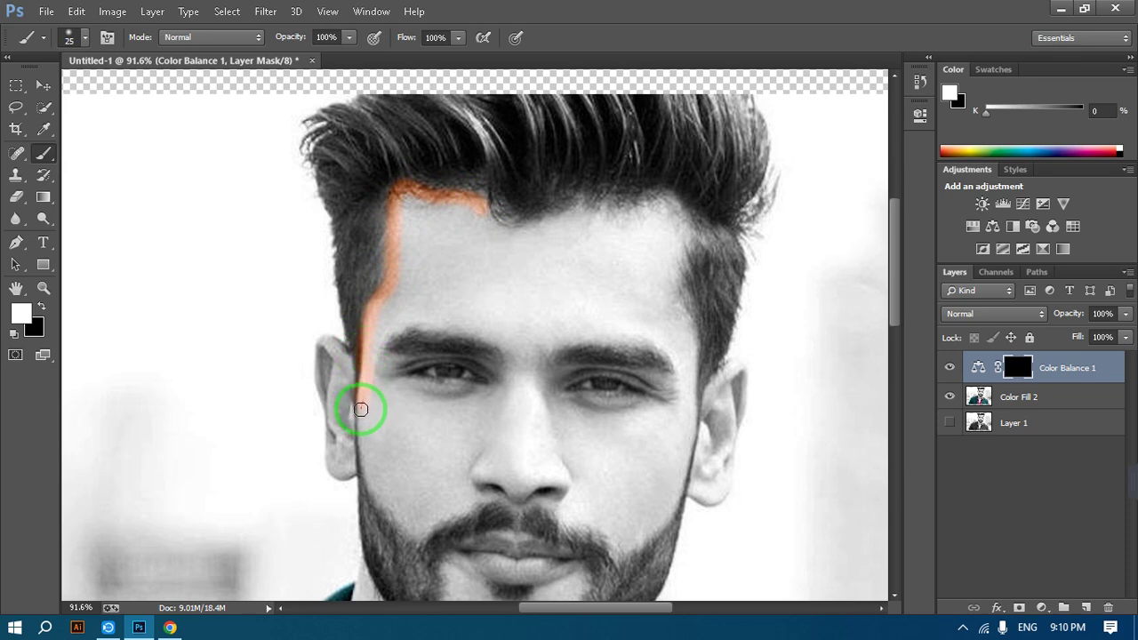
pyautogui.moveTo(361, 408); pyautogui.dragTo(366, 445)
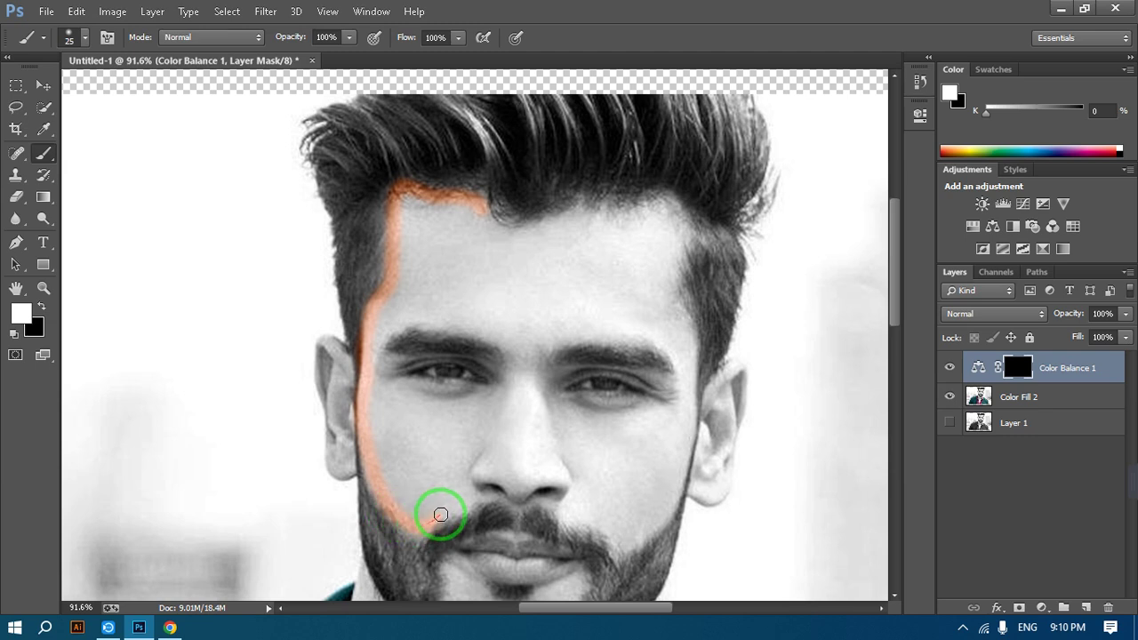
pyautogui.moveTo(440, 514); pyautogui.dragTo(463, 501)
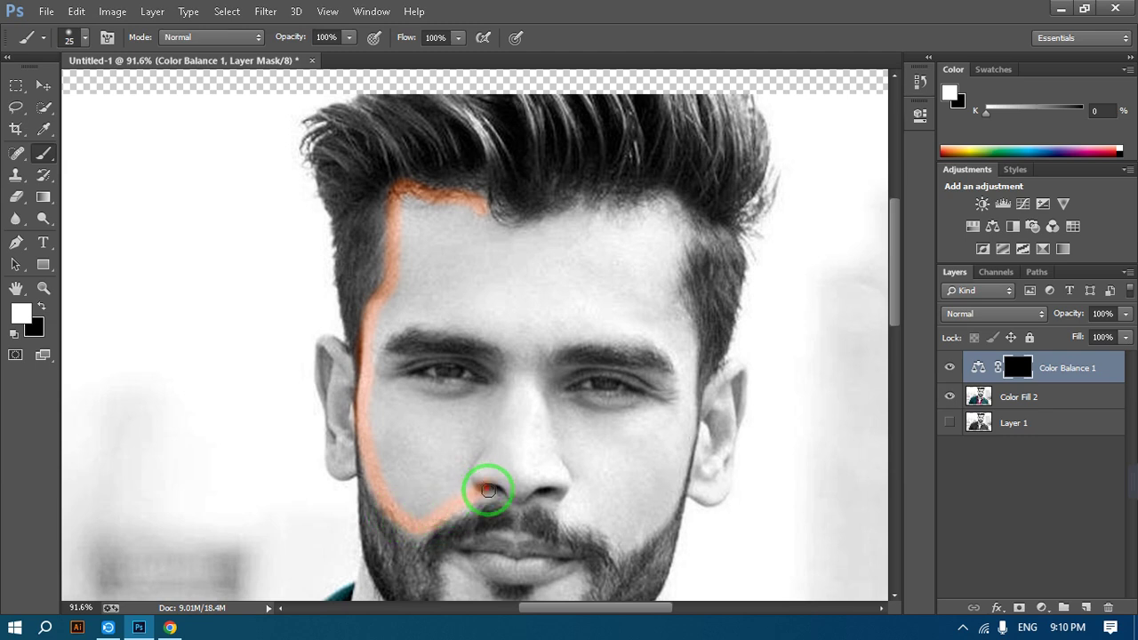
pyautogui.moveTo(544, 502)
pyautogui.mouseDown()
pyautogui.moveTo(640, 545)
pyautogui.moveTo(666, 521)
pyautogui.moveTo(667, 498)
pyautogui.moveTo(673, 505)
pyautogui.moveTo(508, 125)
pyautogui.mouseUp()
pyautogui.moveTo(483, 223)
pyautogui.mouseDown()
pyautogui.moveTo(478, 204)
pyautogui.moveTo(503, 223)
pyautogui.moveTo(554, 221)
pyautogui.mouseUp()
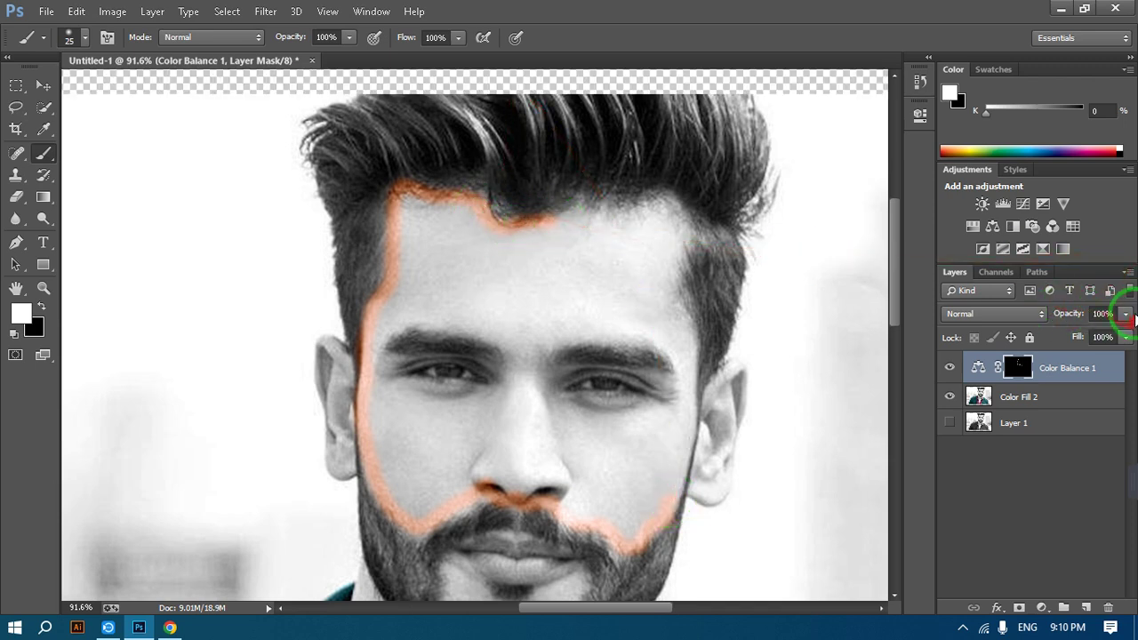
# Close the tint outline around the forehead and far cheek, and fill the whole face, including lips and chin, with a larger brush.
pyautogui.moveTo(554, 222)
pyautogui.mouseDown()
pyautogui.moveTo(577, 198)
pyautogui.moveTo(673, 196)
pyautogui.moveTo(686, 217)
pyautogui.mouseUp()
pyautogui.moveTo(670, 263)
pyautogui.mouseDown()
pyautogui.moveTo(690, 344)
pyautogui.moveTo(677, 388)
pyautogui.moveTo(699, 365)
pyautogui.moveTo(691, 345)
pyautogui.moveTo(607, 230)
pyautogui.mouseUp()
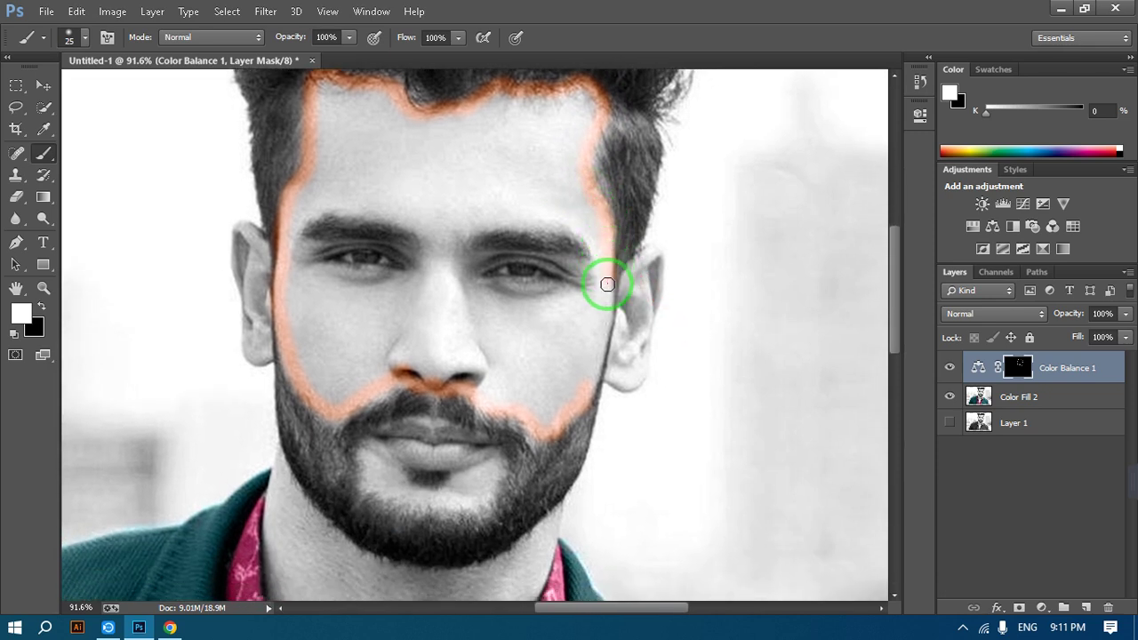
pyautogui.moveTo(601, 330)
pyautogui.mouseDown()
pyautogui.moveTo(581, 373)
pyautogui.moveTo(613, 290)
pyautogui.moveTo(609, 326)
pyautogui.moveTo(564, 396)
pyautogui.moveTo(605, 290)
pyautogui.moveTo(564, 376)
pyautogui.moveTo(601, 307)
pyautogui.moveTo(586, 347)
pyautogui.moveTo(537, 382)
pyautogui.moveTo(573, 337)
pyautogui.moveTo(516, 374)
pyautogui.moveTo(568, 332)
pyautogui.moveTo(531, 383)
pyautogui.moveTo(588, 316)
pyautogui.moveTo(561, 358)
pyautogui.moveTo(528, 371)
pyautogui.moveTo(558, 398)
pyautogui.moveTo(503, 373)
pyautogui.moveTo(453, 315)
pyautogui.moveTo(438, 202)
pyautogui.moveTo(341, 128)
pyautogui.moveTo(333, 91)
pyautogui.moveTo(318, 148)
pyautogui.moveTo(326, 89)
pyautogui.moveTo(287, 249)
pyautogui.moveTo(328, 384)
pyautogui.moveTo(314, 211)
pyautogui.moveTo(334, 313)
pyautogui.moveTo(334, 177)
pyautogui.moveTo(359, 239)
pyautogui.moveTo(337, 141)
pyautogui.moveTo(360, 272)
pyautogui.moveTo(349, 233)
pyautogui.moveTo(395, 194)
pyautogui.moveTo(377, 193)
pyautogui.moveTo(363, 94)
pyautogui.moveTo(391, 104)
pyautogui.moveTo(392, 311)
pyautogui.moveTo(407, 178)
pyautogui.moveTo(441, 204)
pyautogui.moveTo(468, 122)
pyautogui.moveTo(534, 114)
pyautogui.moveTo(528, 234)
pyautogui.moveTo(470, 132)
pyautogui.moveTo(516, 148)
pyautogui.moveTo(521, 114)
pyautogui.moveTo(579, 107)
pyautogui.moveTo(533, 208)
pyautogui.moveTo(603, 273)
pyautogui.moveTo(574, 223)
pyautogui.moveTo(528, 229)
pyautogui.moveTo(378, 306)
pyautogui.moveTo(312, 386)
pyautogui.moveTo(298, 309)
pyautogui.moveTo(328, 97)
pyautogui.moveTo(414, 332)
pyautogui.moveTo(483, 355)
pyautogui.moveTo(569, 425)
pyautogui.moveTo(524, 416)
pyautogui.moveTo(591, 266)
pyautogui.moveTo(581, 152)
pyautogui.moveTo(556, 160)
pyautogui.moveTo(433, 330)
pyautogui.moveTo(447, 447)
pyautogui.moveTo(389, 444)
pyautogui.moveTo(372, 458)
pyautogui.moveTo(447, 494)
pyautogui.moveTo(482, 455)
pyautogui.moveTo(472, 497)
pyautogui.moveTo(485, 436)
pyautogui.mouseUp()
pyautogui.press(']')
pyautogui.press(']')
pyautogui.moveTo(408, 429)
pyautogui.mouseDown()
pyautogui.moveTo(365, 488)
pyautogui.moveTo(419, 507)
pyautogui.moveTo(466, 508)
pyautogui.moveTo(495, 468)
pyautogui.moveTo(420, 511)
pyautogui.moveTo(226, 343)
pyautogui.moveTo(270, 273)
pyautogui.moveTo(248, 252)
pyautogui.mouseUp()
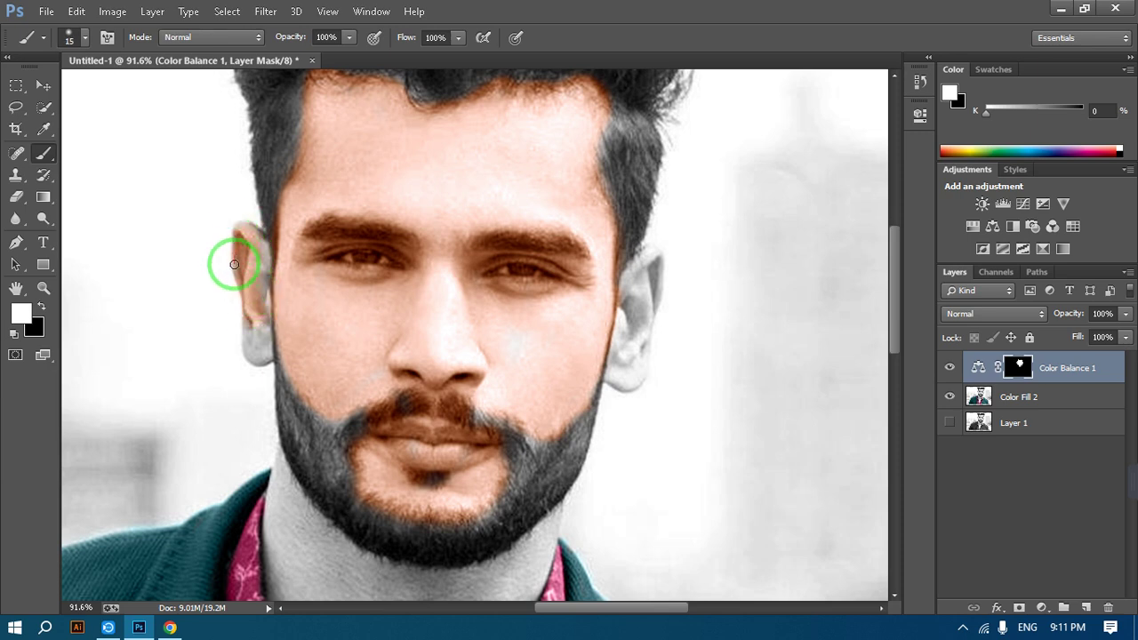
# Paint the skin tint over both ears on the mask using 15 px and 25 px white brushes.
pyautogui.moveTo(248, 346); pyautogui.dragTo(259, 358)
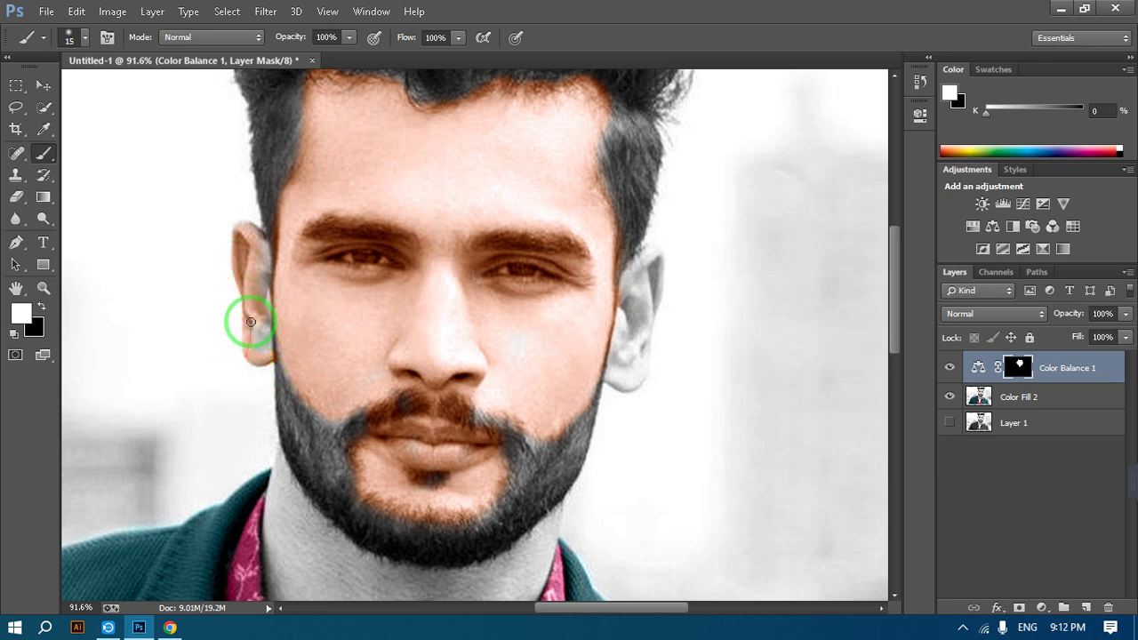
pyautogui.moveTo(260, 351)
pyautogui.mouseDown()
pyautogui.moveTo(272, 352)
pyautogui.moveTo(271, 304)
pyautogui.mouseUp()
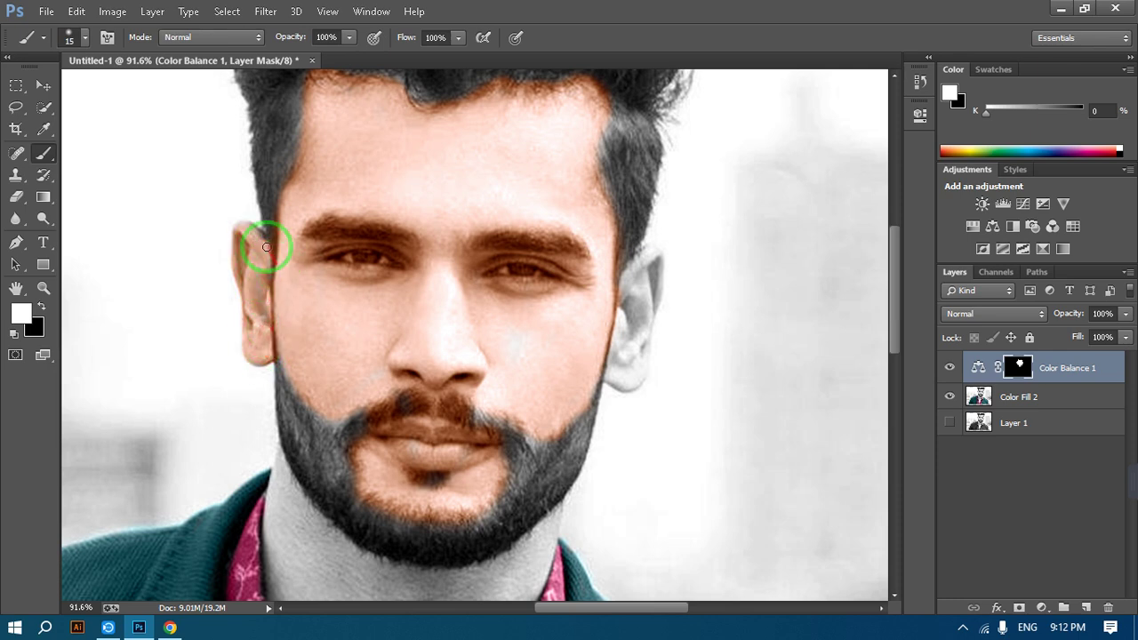
pyautogui.moveTo(268, 267)
pyautogui.mouseDown()
pyautogui.moveTo(676, 279)
pyautogui.moveTo(653, 257)
pyautogui.moveTo(642, 264)
pyautogui.mouseUp()
pyautogui.press(']')
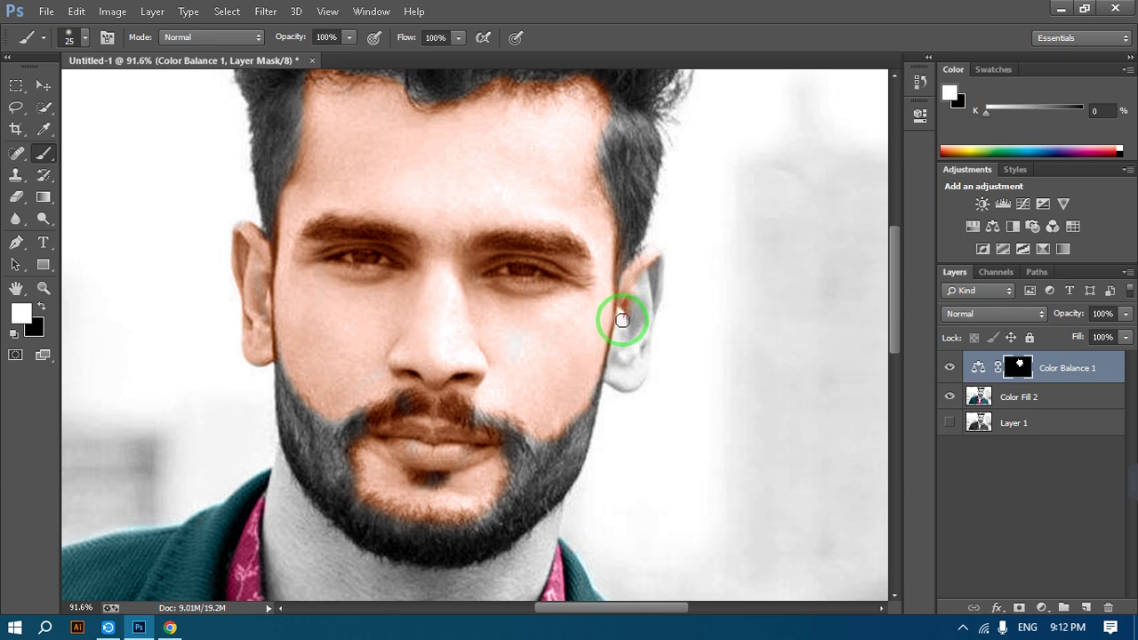
pyautogui.moveTo(617, 345)
pyautogui.mouseDown()
pyautogui.moveTo(625, 384)
pyautogui.moveTo(643, 368)
pyautogui.moveTo(659, 264)
pyautogui.moveTo(635, 335)
pyautogui.moveTo(635, 302)
pyautogui.moveTo(639, 332)
pyautogui.moveTo(626, 349)
pyautogui.moveTo(646, 348)
pyautogui.moveTo(644, 364)
pyautogui.moveTo(547, 424)
pyautogui.moveTo(504, 389)
pyautogui.moveTo(503, 367)
pyautogui.moveTo(484, 414)
pyautogui.mouseUp()
pyautogui.moveTo(501, 451)
pyautogui.mouseDown()
pyautogui.moveTo(512, 247)
pyautogui.moveTo(542, 233)
pyautogui.moveTo(593, 249)
pyautogui.moveTo(602, 311)
pyautogui.moveTo(563, 358)
pyautogui.moveTo(481, 357)
pyautogui.moveTo(420, 295)
pyautogui.moveTo(395, 171)
pyautogui.moveTo(354, 145)
pyautogui.moveTo(355, 313)
pyautogui.moveTo(430, 342)
pyautogui.moveTo(439, 330)
pyautogui.moveTo(542, 339)
pyautogui.moveTo(530, 324)
pyautogui.moveTo(529, 341)
pyautogui.moveTo(519, 300)
pyautogui.moveTo(175, 371)
pyautogui.moveTo(30, 318)
pyautogui.moveTo(41, 305)
pyautogui.moveTo(26, 317)
pyautogui.moveTo(411, 243)
pyautogui.moveTo(374, 313)
pyautogui.moveTo(317, 352)
pyautogui.moveTo(291, 412)
pyautogui.moveTo(270, 412)
pyautogui.moveTo(263, 396)
pyautogui.moveTo(295, 416)
pyautogui.moveTo(248, 417)
pyautogui.moveTo(299, 426)
pyautogui.moveTo(276, 411)
pyautogui.moveTo(484, 341)
pyautogui.moveTo(592, 323)
pyautogui.mouseUp()
# With a 6 px black brush, mask the skin tint off the eyeball on the photo's left side.
pyautogui.scroll(1, 511, 238)
pyautogui.press('x')
pyautogui.scroll(5, 409, 237)
pyautogui.press('[')
pyautogui.press('[')
pyautogui.press('[')
pyautogui.press('[')
pyautogui.press('[')
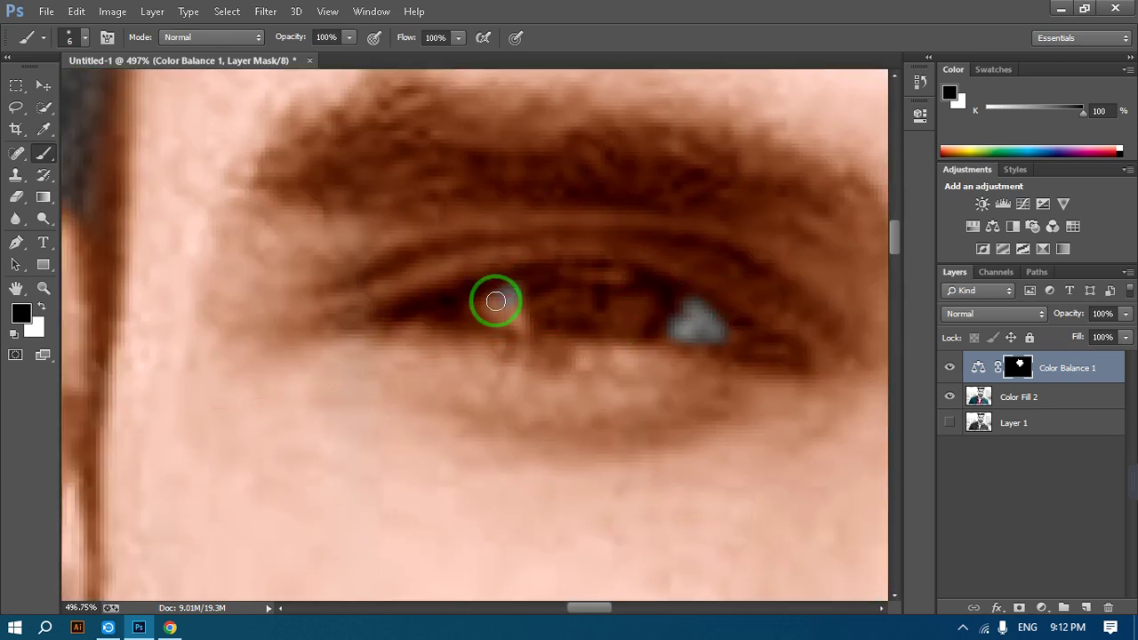
pyautogui.moveTo(496, 301)
pyautogui.mouseDown()
pyautogui.moveTo(522, 321)
pyautogui.moveTo(513, 305)
pyautogui.moveTo(525, 284)
pyautogui.moveTo(636, 278)
pyautogui.moveTo(679, 305)
pyautogui.moveTo(564, 290)
pyautogui.moveTo(528, 299)
pyautogui.moveTo(599, 299)
pyautogui.moveTo(662, 317)
pyautogui.moveTo(526, 311)
pyautogui.moveTo(658, 324)
pyautogui.moveTo(534, 327)
pyautogui.moveTo(676, 337)
pyautogui.moveTo(607, 333)
pyautogui.mouseUp()
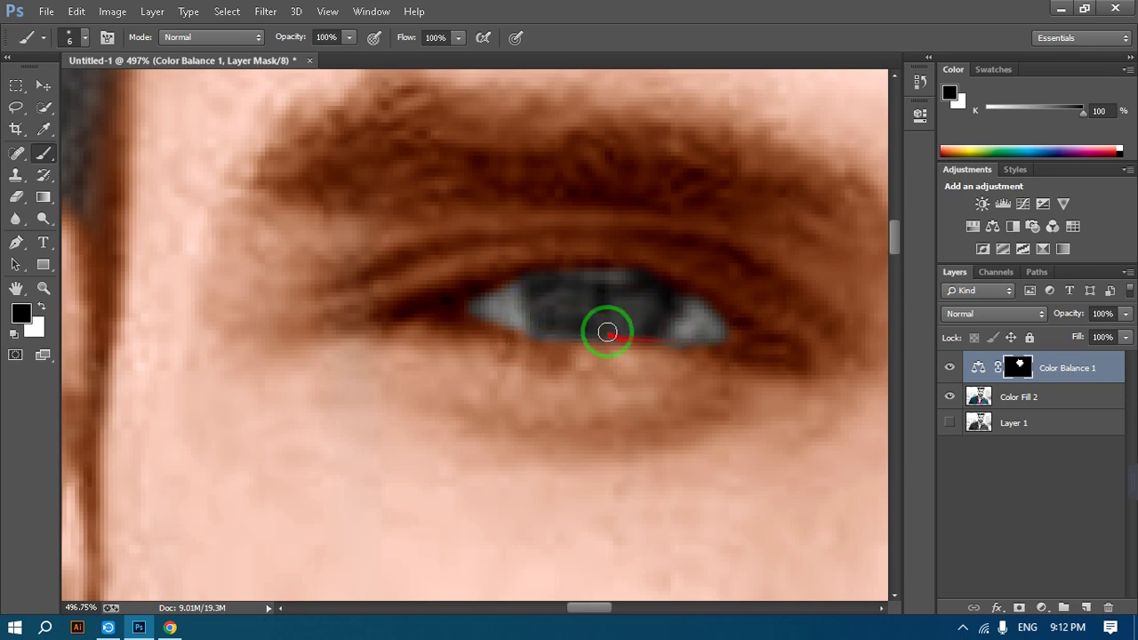
# Mask the skin tint off the eyeball on the photo's right side with the same black brush.
pyautogui.scroll(-10, 607, 333)
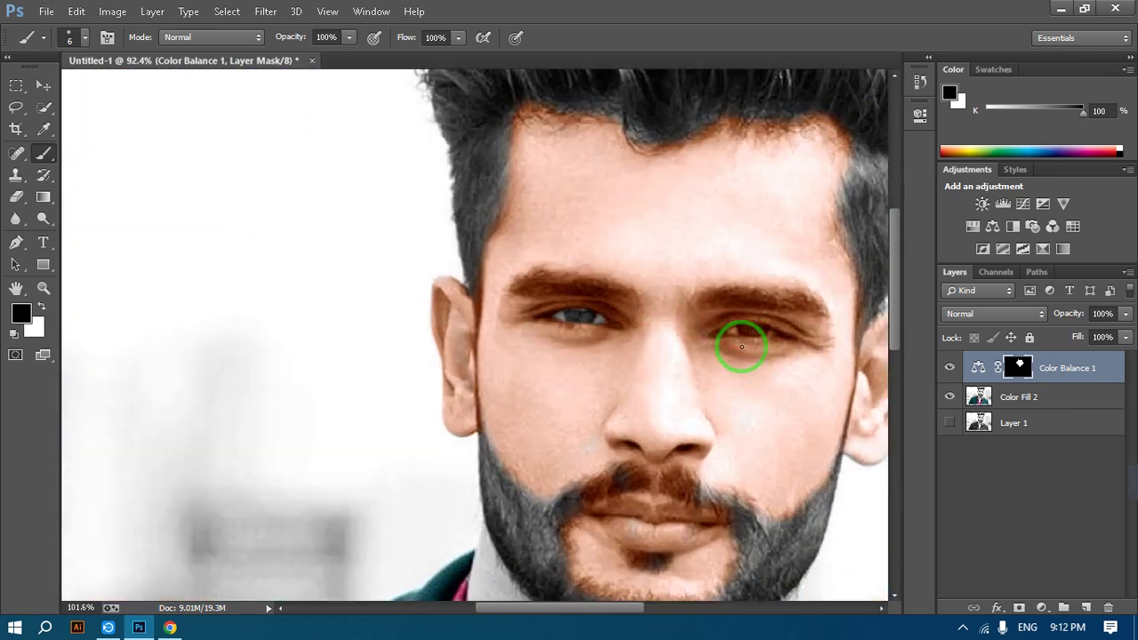
pyautogui.scroll(6, 741, 347)
pyautogui.hscroll(3, 721, 329)
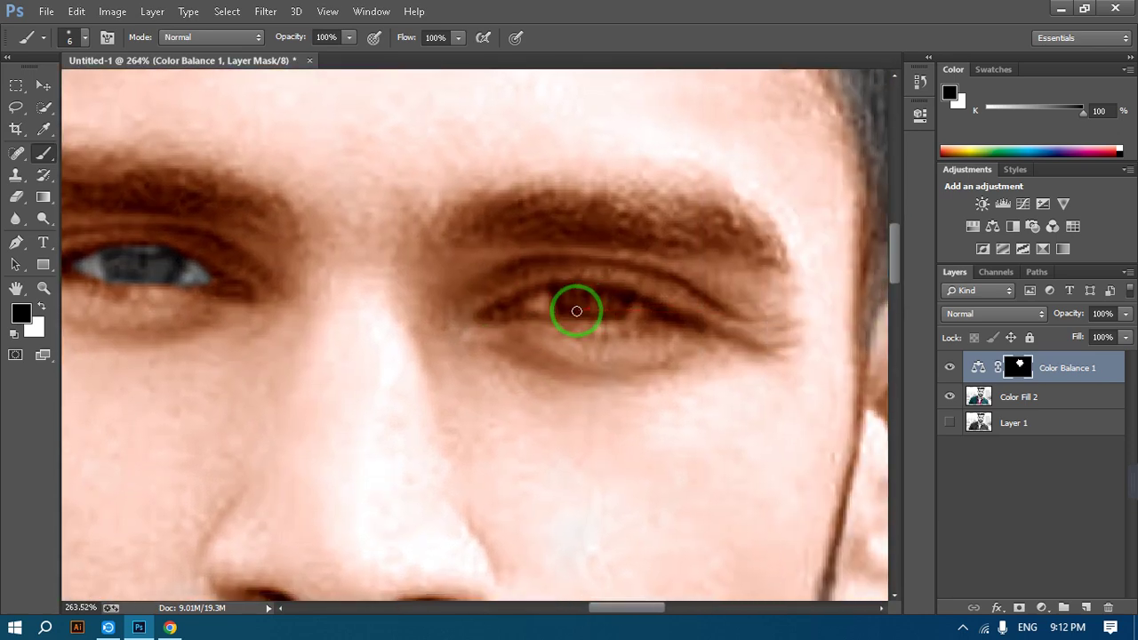
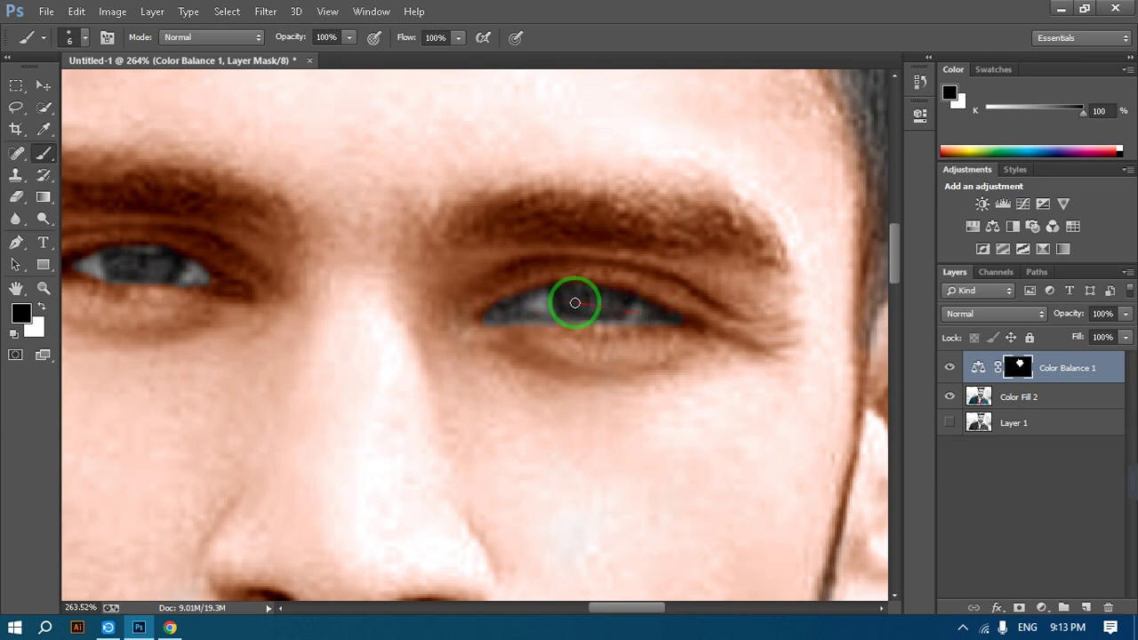
pyautogui.scroll(-4, 611, 313)
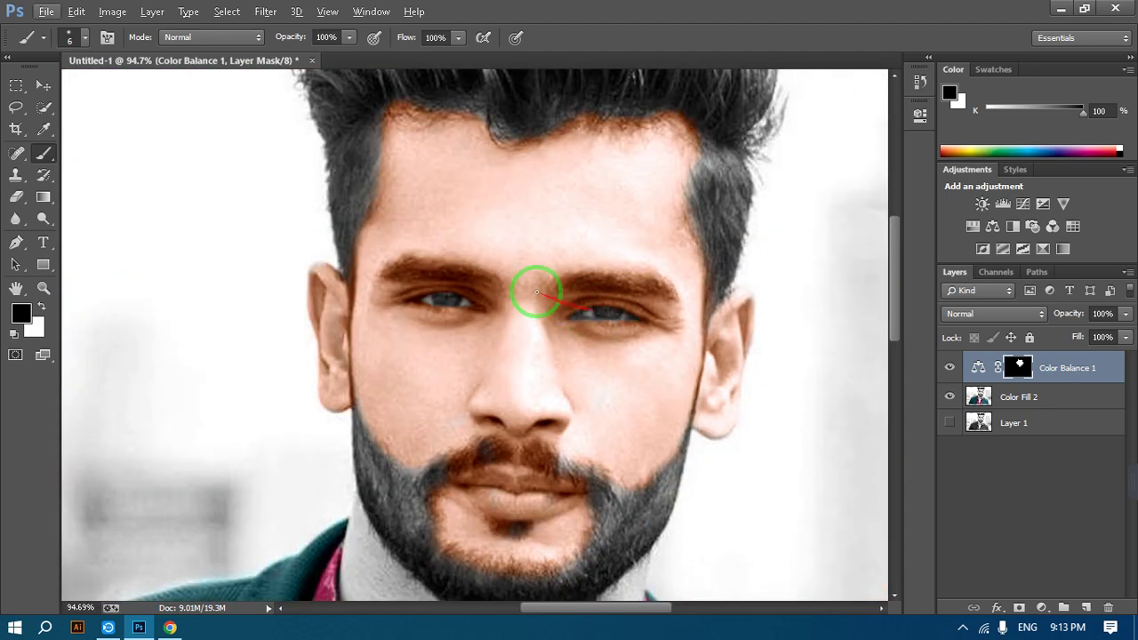
# Mask the skin tint off both eyebrows with a 15 px black brush.
pyautogui.scroll(3, 482, 257)
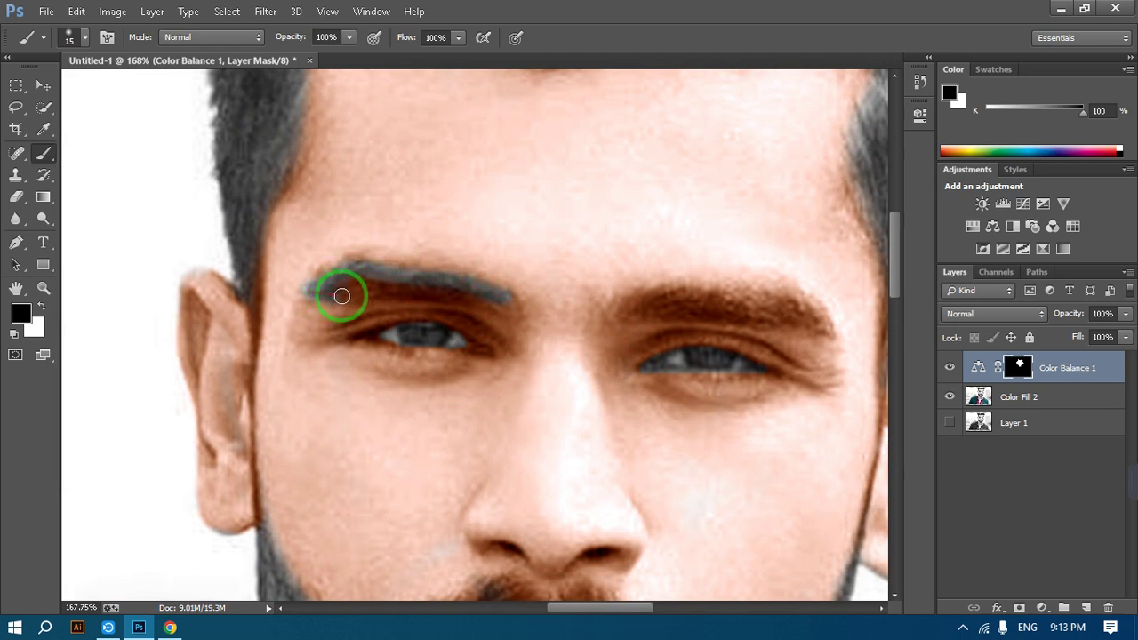
pyautogui.moveTo(442, 287); pyautogui.dragTo(377, 289)
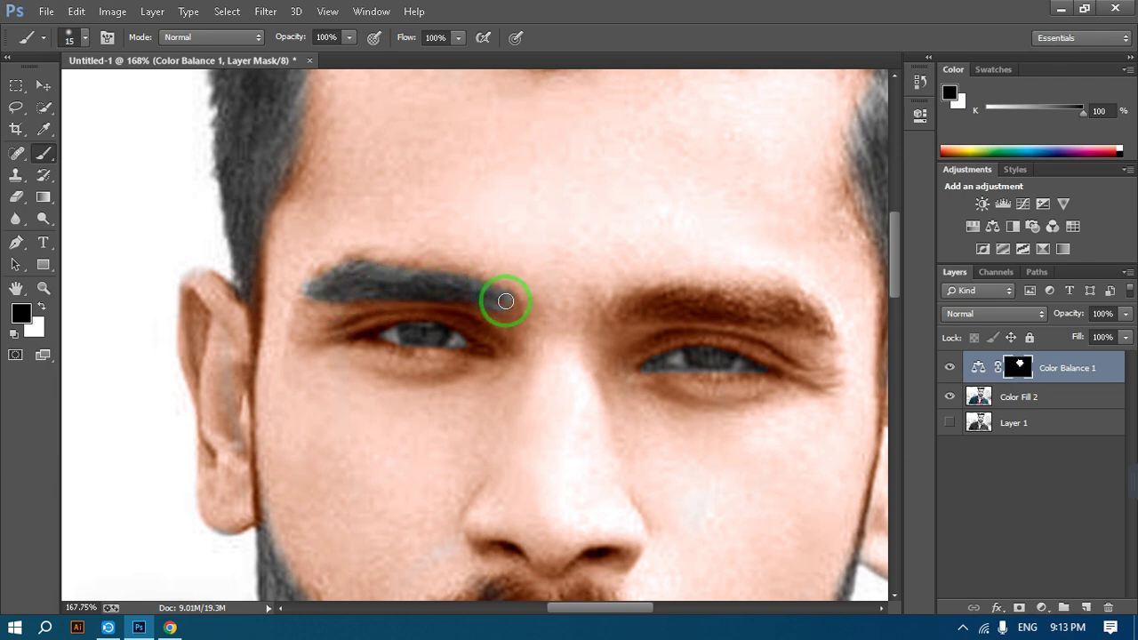
pyautogui.moveTo(505, 301); pyautogui.dragTo(514, 302)
pyautogui.moveTo(670, 287)
pyautogui.mouseDown()
pyautogui.moveTo(755, 283)
pyautogui.moveTo(817, 308)
pyautogui.moveTo(835, 332)
pyautogui.moveTo(806, 307)
pyautogui.moveTo(694, 299)
pyautogui.moveTo(643, 313)
pyautogui.moveTo(739, 308)
pyautogui.mouseUp()
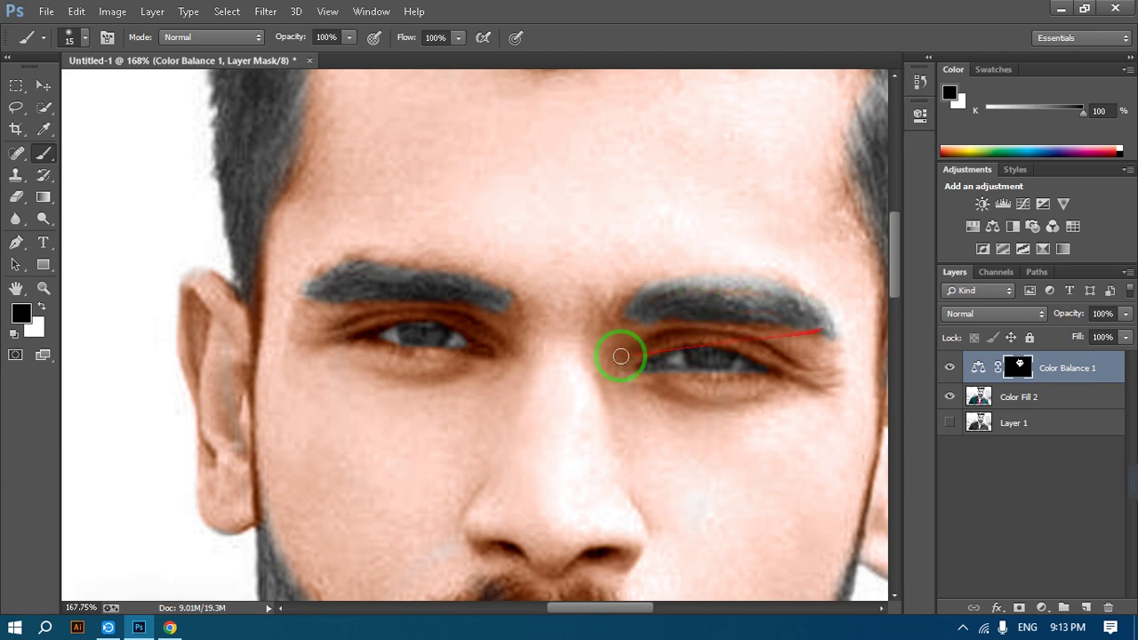
# Mask the skin tint off the moustache and the inner beard edge around the chin with the black brush.
pyautogui.scroll(-4, 563, 300)
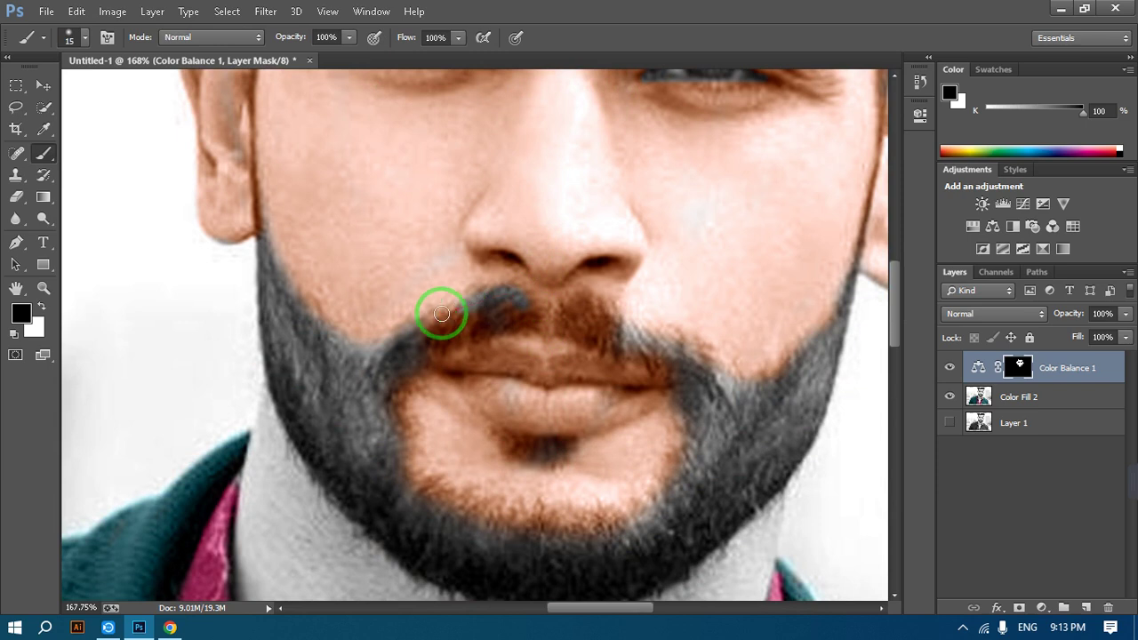
pyautogui.moveTo(428, 325)
pyautogui.mouseDown()
pyautogui.moveTo(499, 310)
pyautogui.moveTo(432, 333)
pyautogui.moveTo(450, 340)
pyautogui.moveTo(497, 319)
pyautogui.moveTo(445, 335)
pyautogui.moveTo(444, 347)
pyautogui.moveTo(539, 326)
pyautogui.mouseUp()
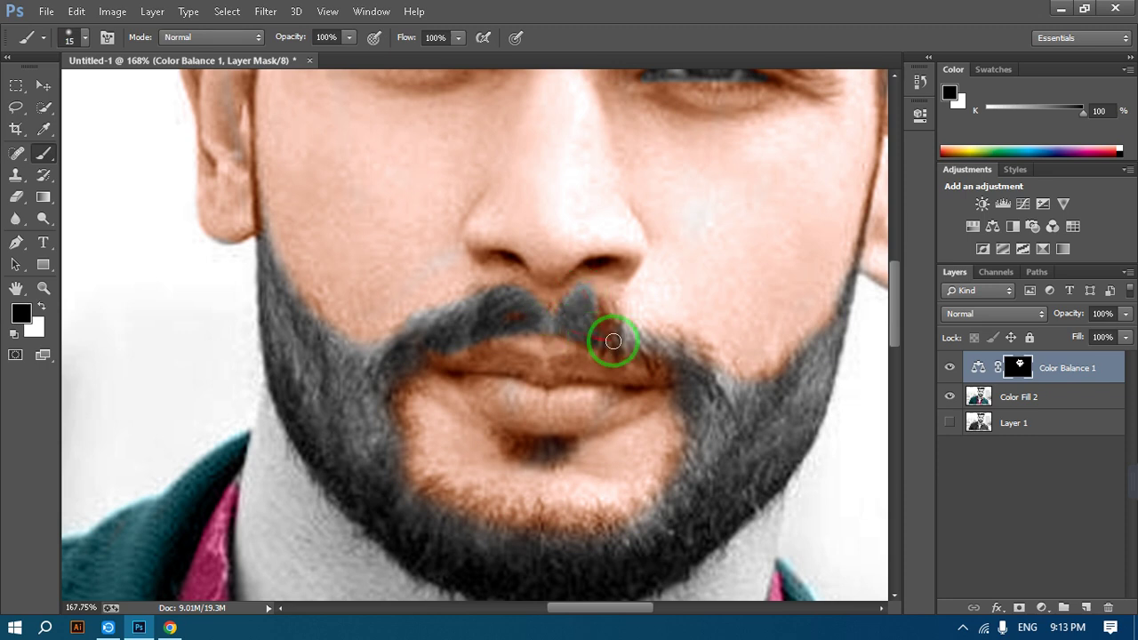
pyautogui.moveTo(661, 338); pyautogui.dragTo(715, 362)
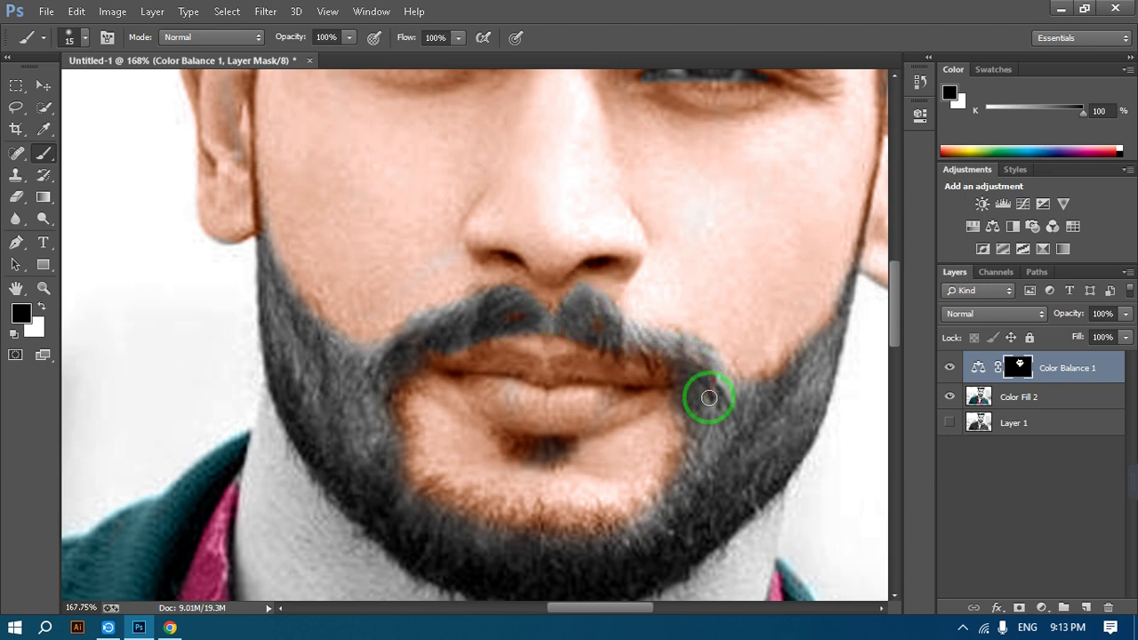
pyautogui.press('space')
pyautogui.moveTo(705, 404)
pyautogui.mouseDown()
pyautogui.moveTo(712, 227)
pyautogui.moveTo(687, 304)
pyautogui.moveTo(644, 356)
pyautogui.mouseUp()
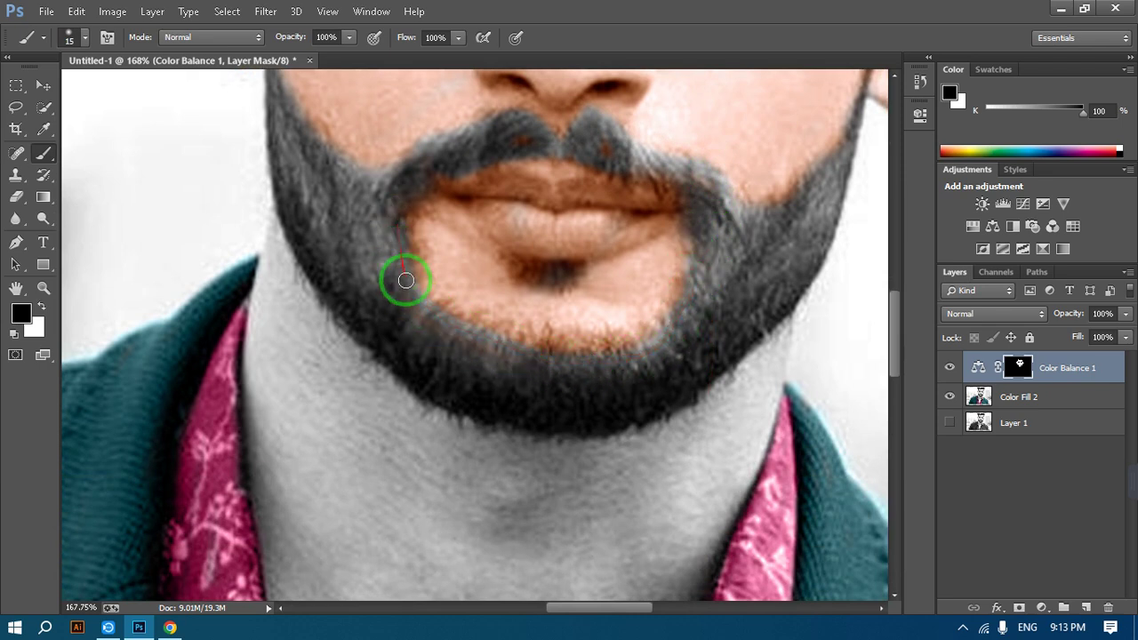
pyautogui.moveTo(509, 347)
pyautogui.mouseDown()
pyautogui.moveTo(634, 345)
pyautogui.moveTo(670, 320)
pyautogui.moveTo(625, 359)
pyautogui.moveTo(641, 367)
pyautogui.moveTo(668, 337)
pyautogui.mouseUp()
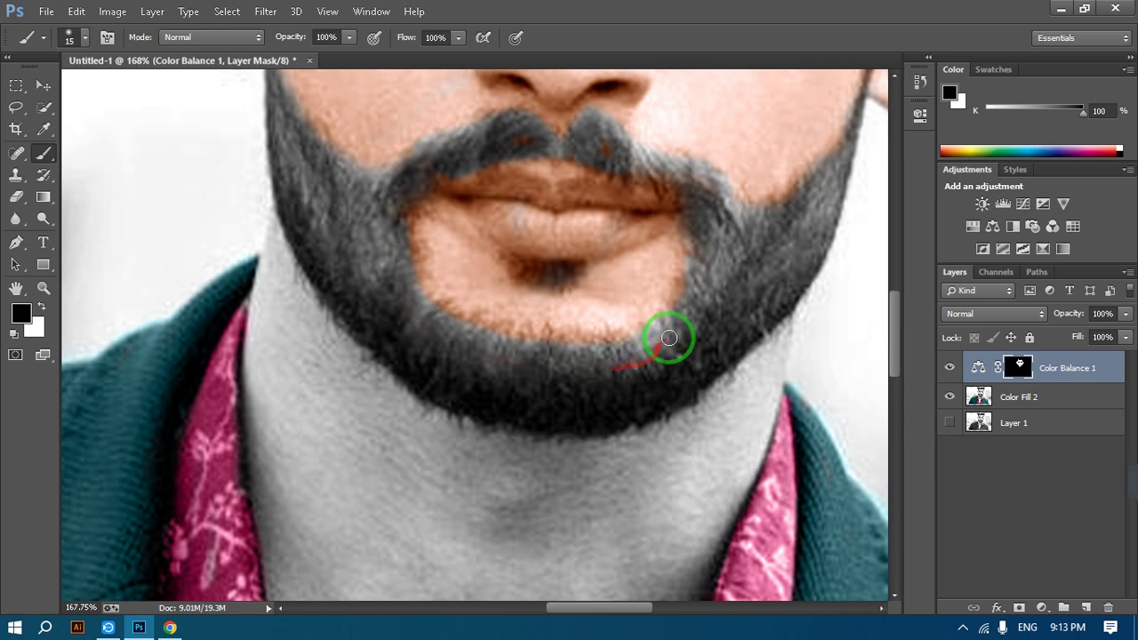
# Touch up the moustache along the upper lip by masking out the remaining skin tint.
pyautogui.scroll(-5, 668, 337)
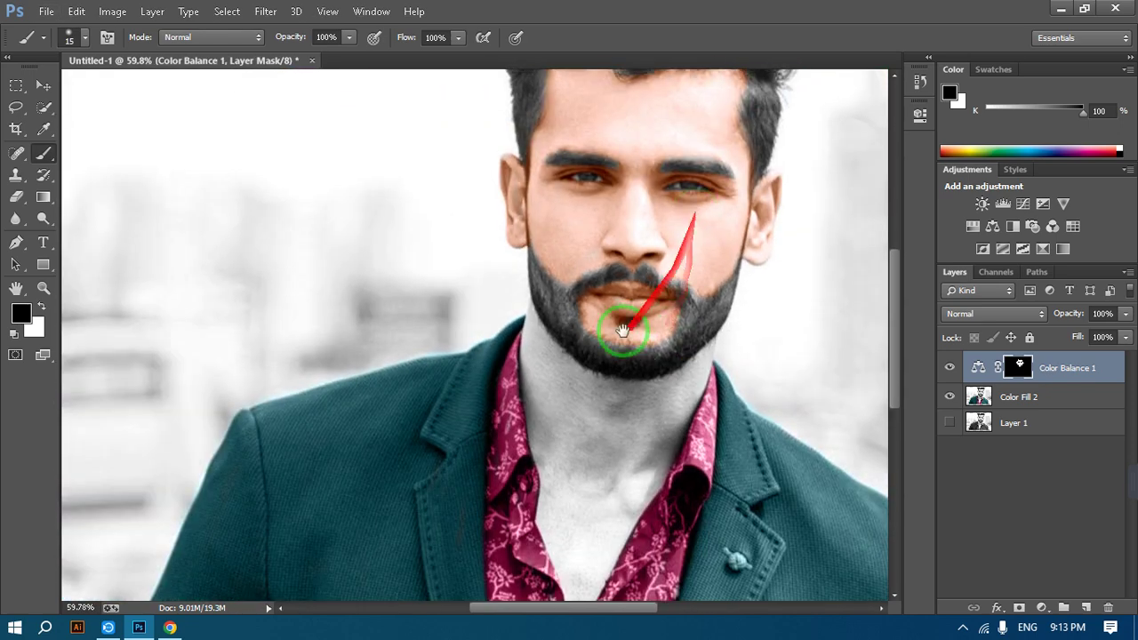
pyautogui.scroll(2, 571, 395)
pyautogui.scroll(2, 570, 395)
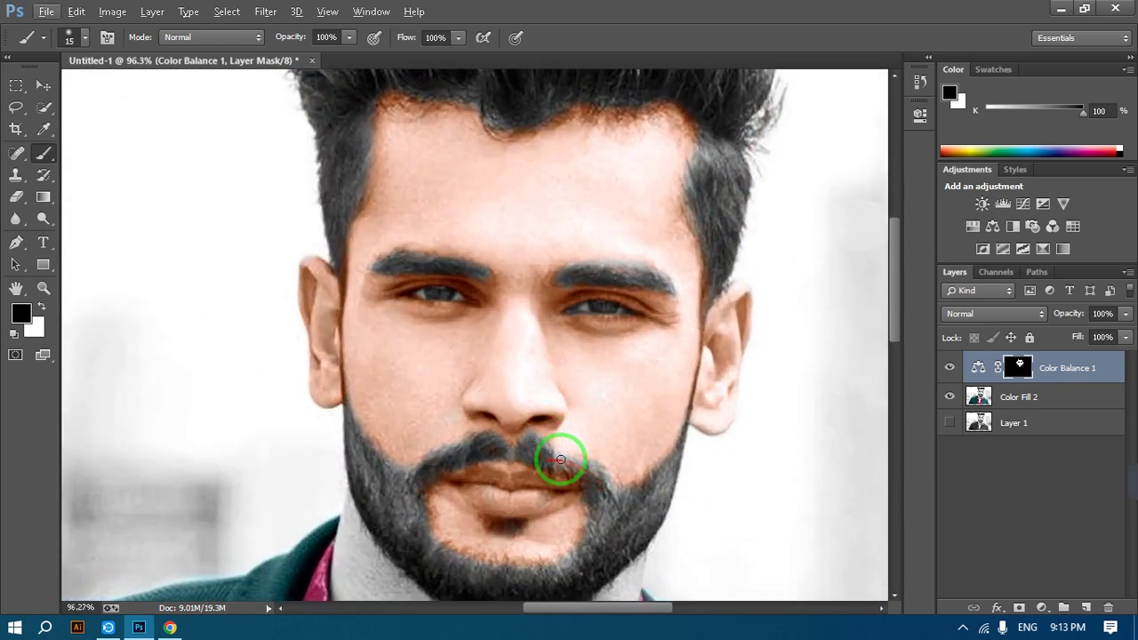
pyautogui.moveTo(549, 471); pyautogui.dragTo(564, 473)
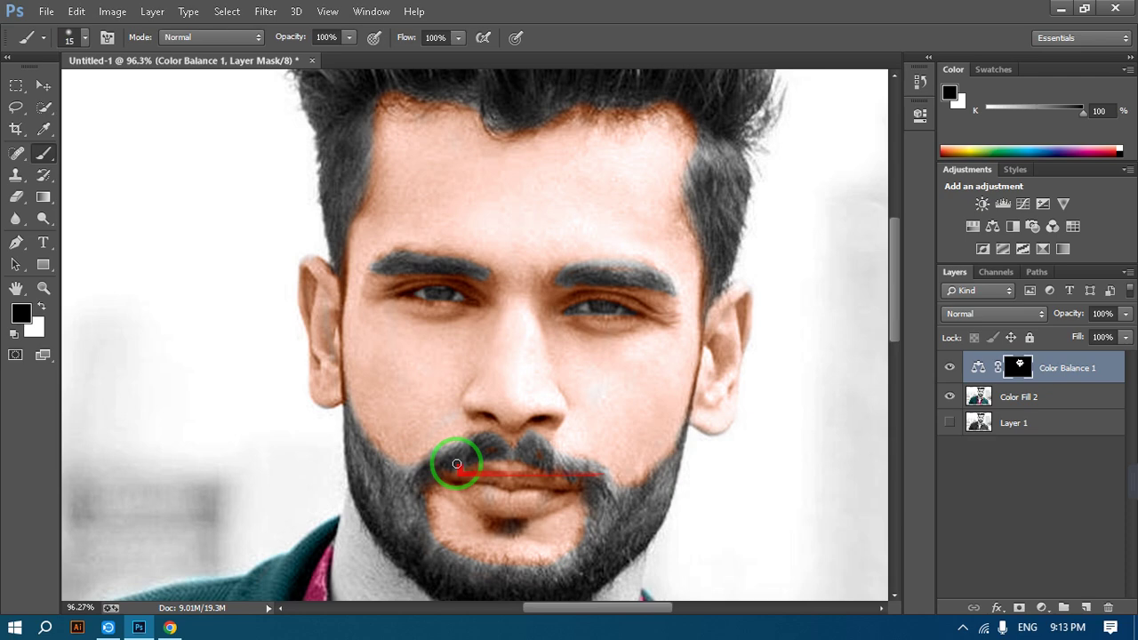
# With a 25 px white brush, paint the skin tint down the neck and chest edge along one collar to the bottom of the neckline.
pyautogui.scroll(-2, 456, 462)
pyautogui.moveTo(549, 336)
pyautogui.mouseDown()
pyautogui.moveTo(626, 351)
pyautogui.moveTo(533, 241)
pyautogui.mouseUp()
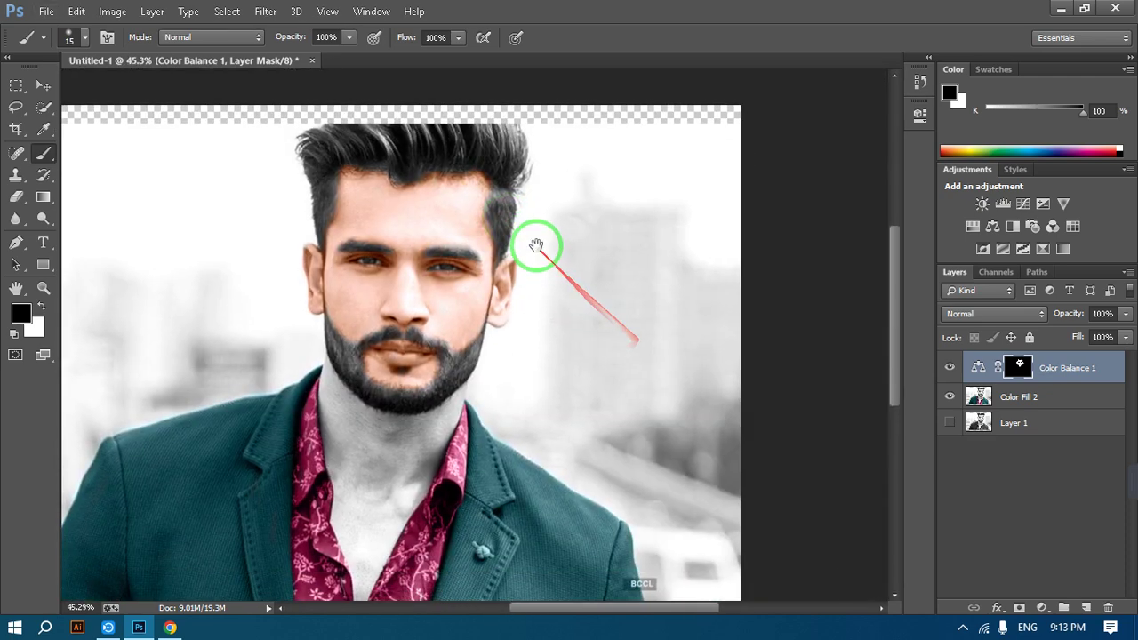
pyautogui.scroll(2, 356, 402)
pyautogui.moveTo(307, 423)
pyautogui.mouseDown()
pyautogui.moveTo(391, 325)
pyautogui.moveTo(383, 206)
pyautogui.moveTo(365, 167)
pyautogui.moveTo(339, 148)
pyautogui.mouseUp()
pyautogui.press(']')
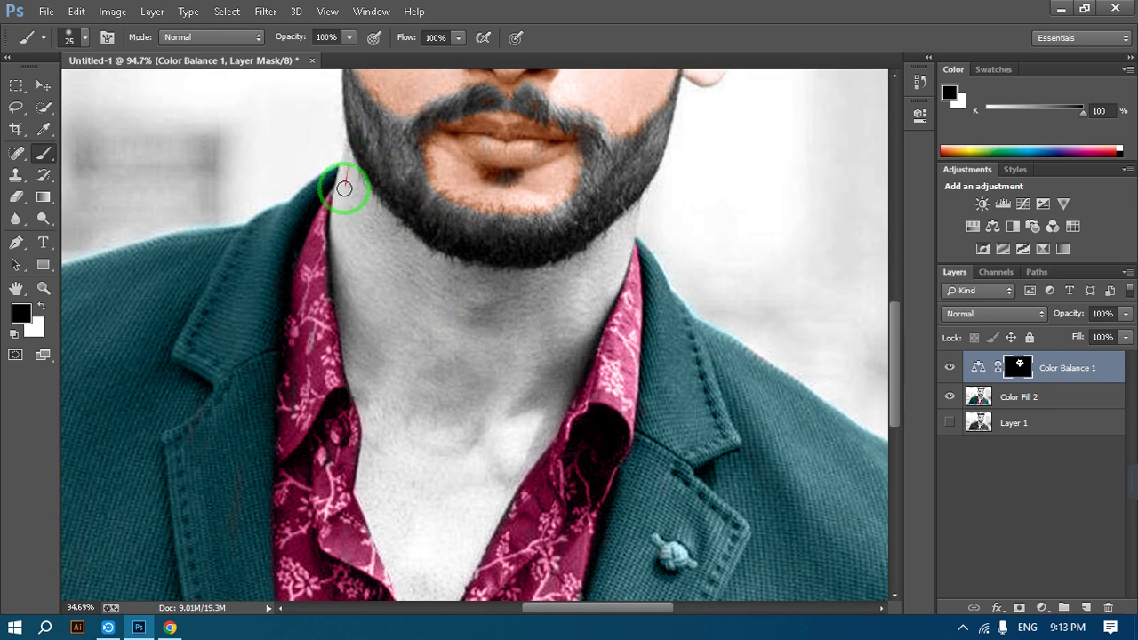
pyautogui.click(40, 306)
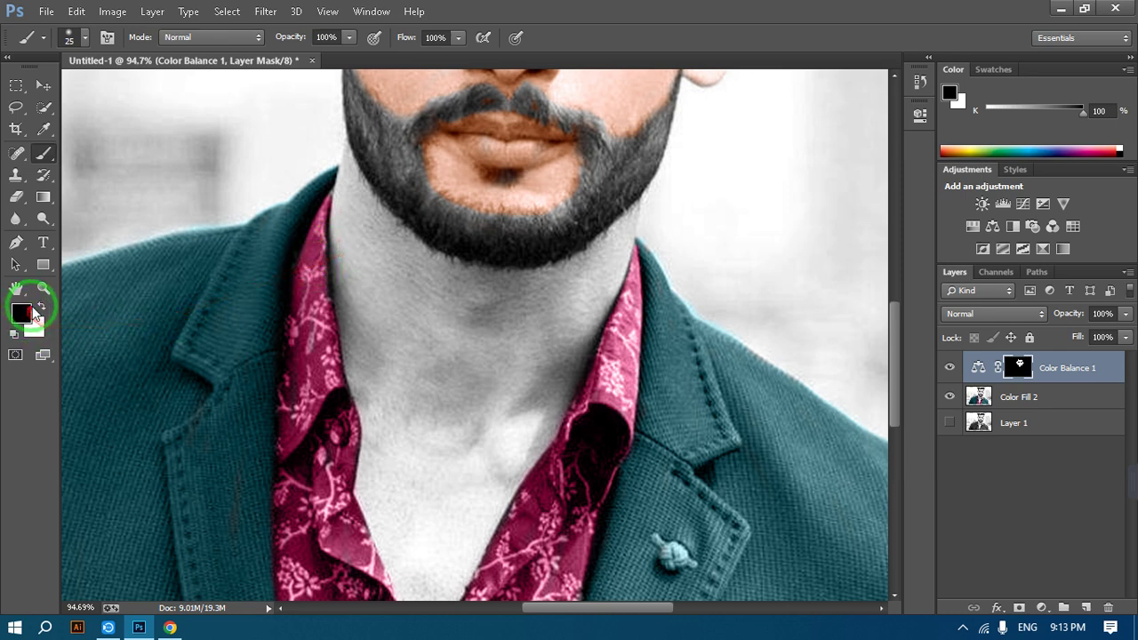
pyautogui.moveTo(346, 165)
pyautogui.mouseDown()
pyautogui.moveTo(349, 154)
pyautogui.moveTo(339, 201)
pyautogui.mouseUp()
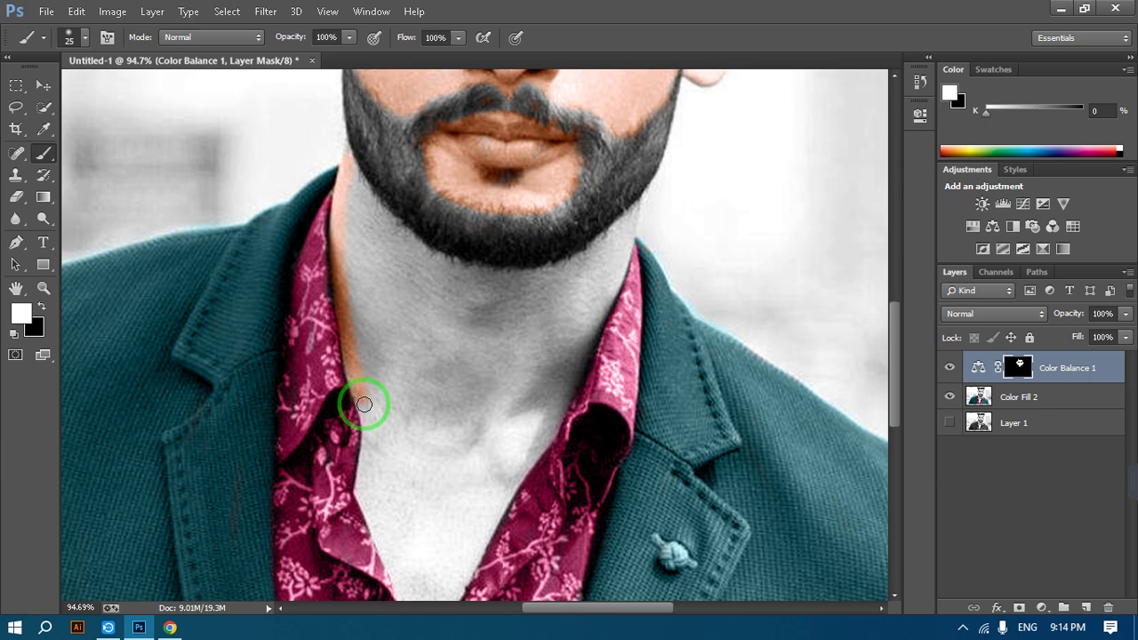
pyautogui.moveTo(345, 431)
pyautogui.mouseDown()
pyautogui.moveTo(400, 407)
pyautogui.moveTo(400, 446)
pyautogui.moveTo(411, 407)
pyautogui.moveTo(412, 258)
pyautogui.moveTo(385, 233)
pyautogui.moveTo(375, 293)
pyautogui.moveTo(394, 331)
pyautogui.mouseUp()
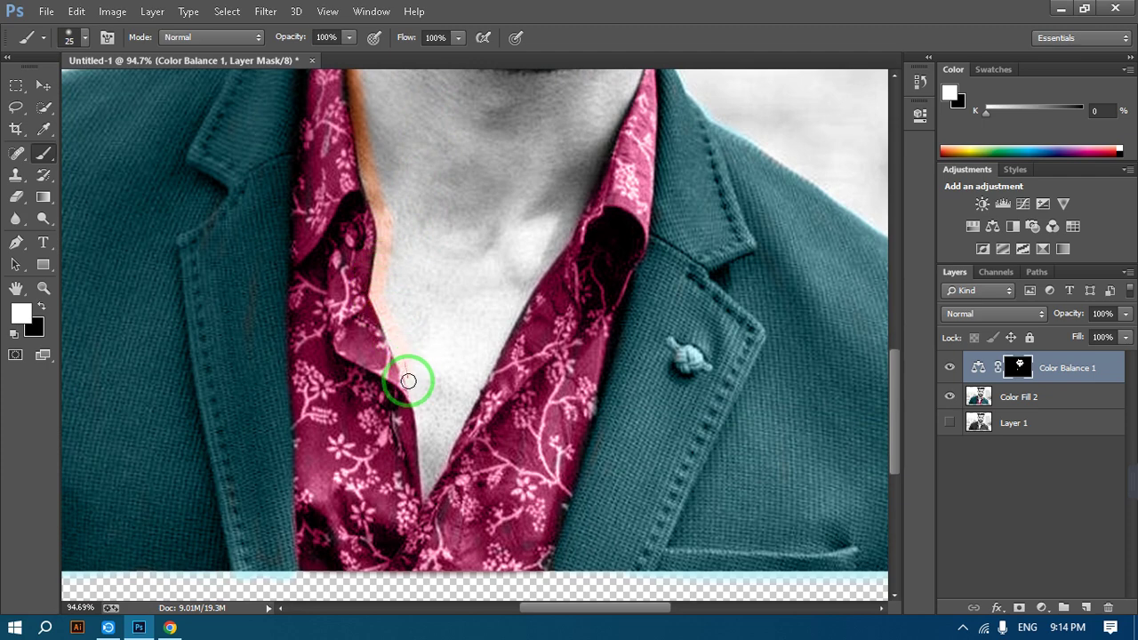
pyautogui.moveTo(408, 380); pyautogui.dragTo(419, 411)
pyautogui.moveTo(431, 480); pyautogui.dragTo(420, 489)
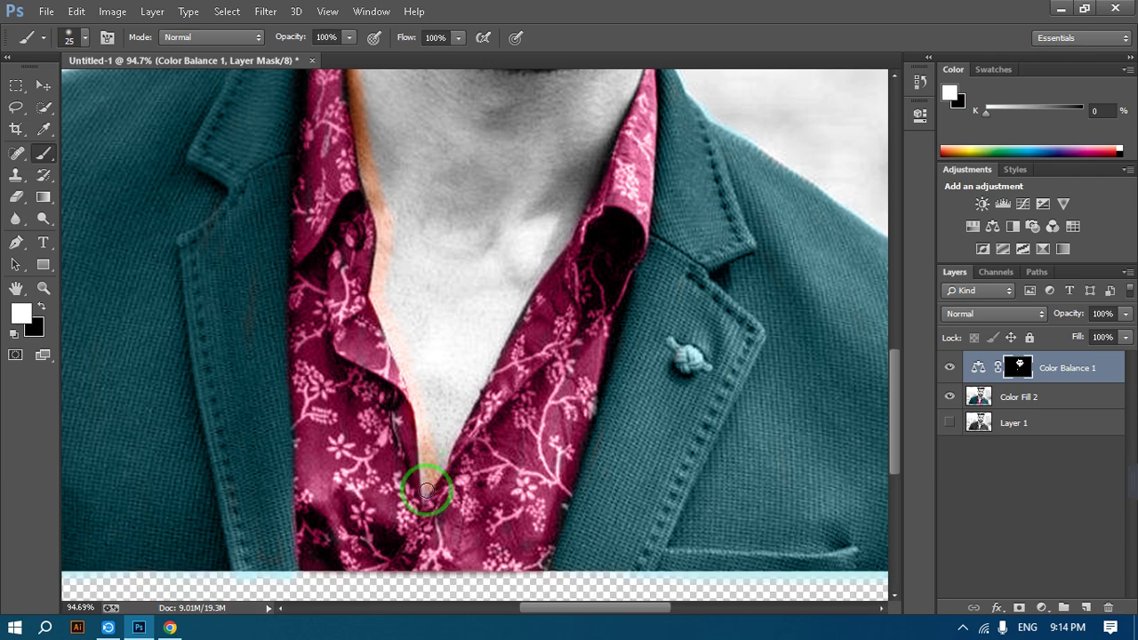
# Paint the skin tint across the open chest and up the collar side of the neck with the 25 px white brush.
pyautogui.moveTo(454, 430)
pyautogui.mouseDown()
pyautogui.moveTo(435, 466)
pyautogui.moveTo(491, 336)
pyautogui.moveTo(458, 411)
pyautogui.moveTo(425, 370)
pyautogui.moveTo(393, 268)
pyautogui.moveTo(441, 435)
pyautogui.moveTo(399, 243)
pyautogui.moveTo(430, 314)
pyautogui.moveTo(448, 152)
pyautogui.moveTo(503, 200)
pyautogui.moveTo(484, 305)
pyautogui.moveTo(504, 278)
pyautogui.moveTo(472, 168)
pyautogui.mouseUp()
pyautogui.scroll(5, 417, 343)
pyautogui.moveTo(347, 221); pyautogui.dragTo(354, 251)
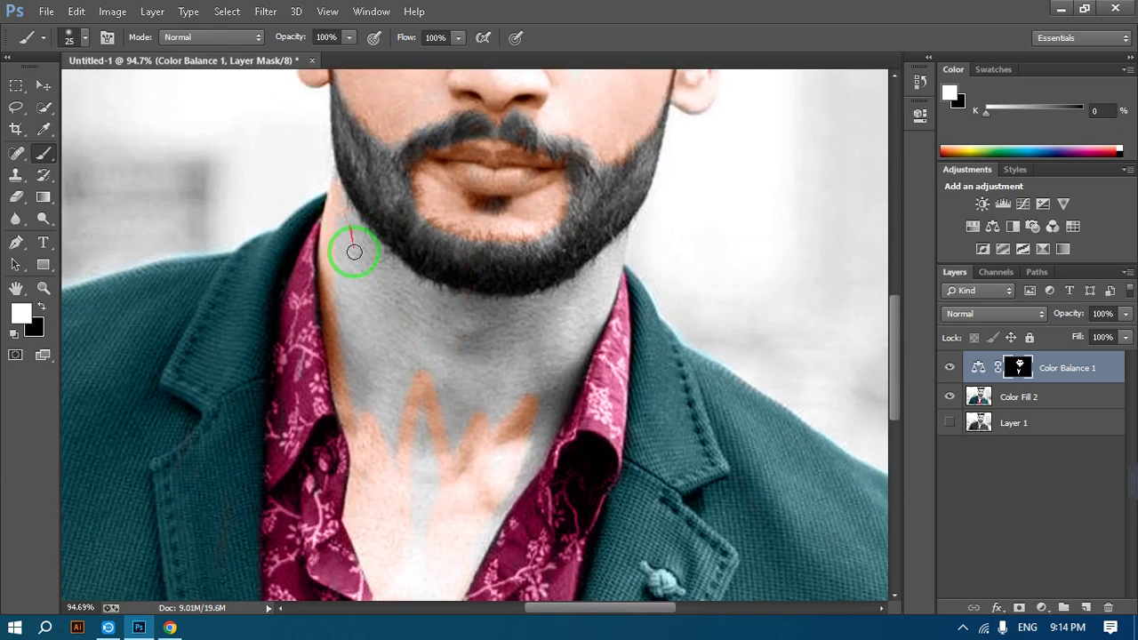
pyautogui.moveTo(355, 328); pyautogui.dragTo(346, 242)
# Fill the rest of the neck and throat below the beard with skin tint using a 45 px white brush.
pyautogui.press(']')
pyautogui.press(']')
pyautogui.press(']')
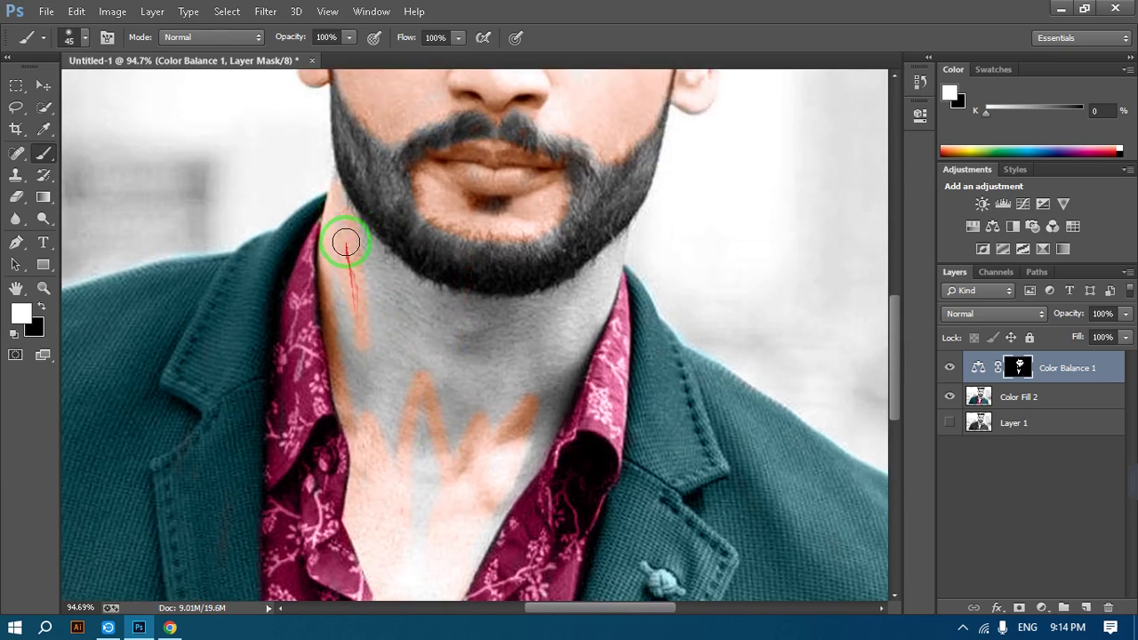
pyautogui.moveTo(358, 335)
pyautogui.mouseDown()
pyautogui.moveTo(341, 296)
pyautogui.moveTo(403, 452)
pyautogui.moveTo(417, 462)
pyautogui.moveTo(430, 442)
pyautogui.moveTo(454, 507)
pyautogui.moveTo(444, 485)
pyautogui.moveTo(419, 557)
pyautogui.moveTo(453, 388)
pyautogui.moveTo(371, 263)
pyautogui.mouseUp()
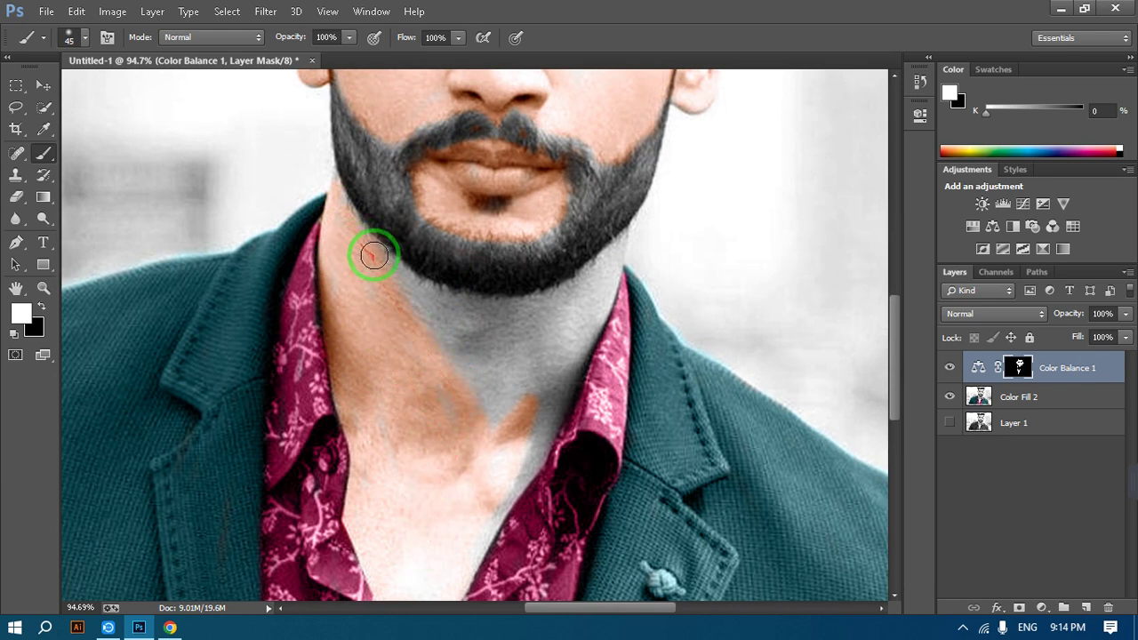
pyautogui.moveTo(478, 310)
pyautogui.mouseDown()
pyautogui.moveTo(424, 355)
pyautogui.moveTo(455, 337)
pyautogui.moveTo(489, 347)
pyautogui.moveTo(518, 378)
pyautogui.moveTo(509, 463)
pyautogui.mouseUp()
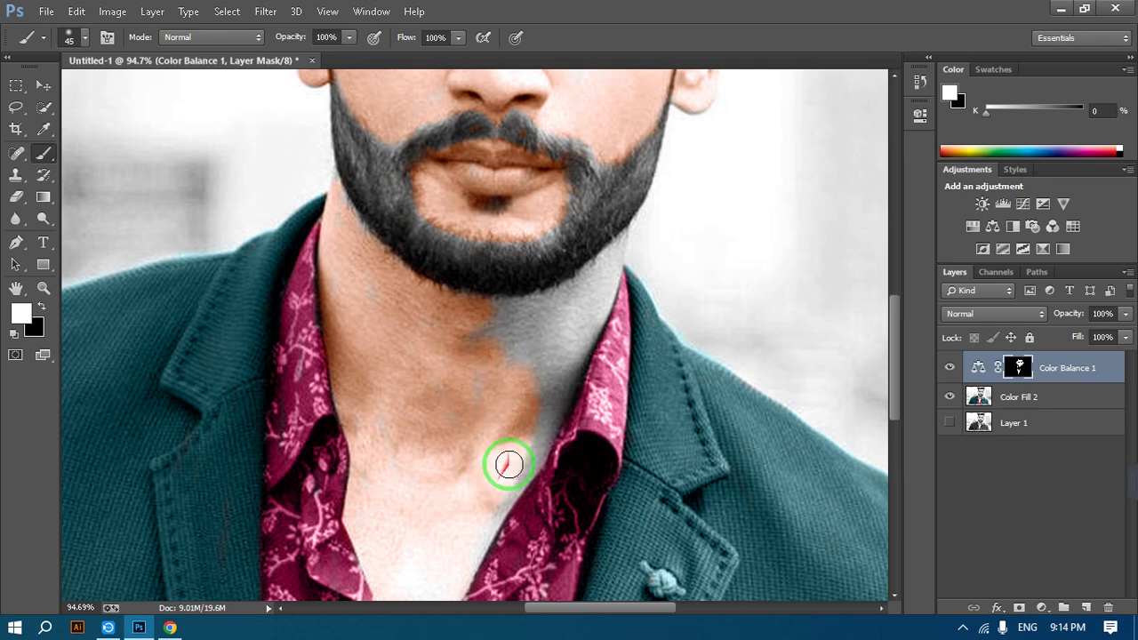
pyautogui.moveTo(567, 325); pyautogui.dragTo(496, 347)
pyautogui.moveTo(552, 306); pyautogui.dragTo(506, 315)
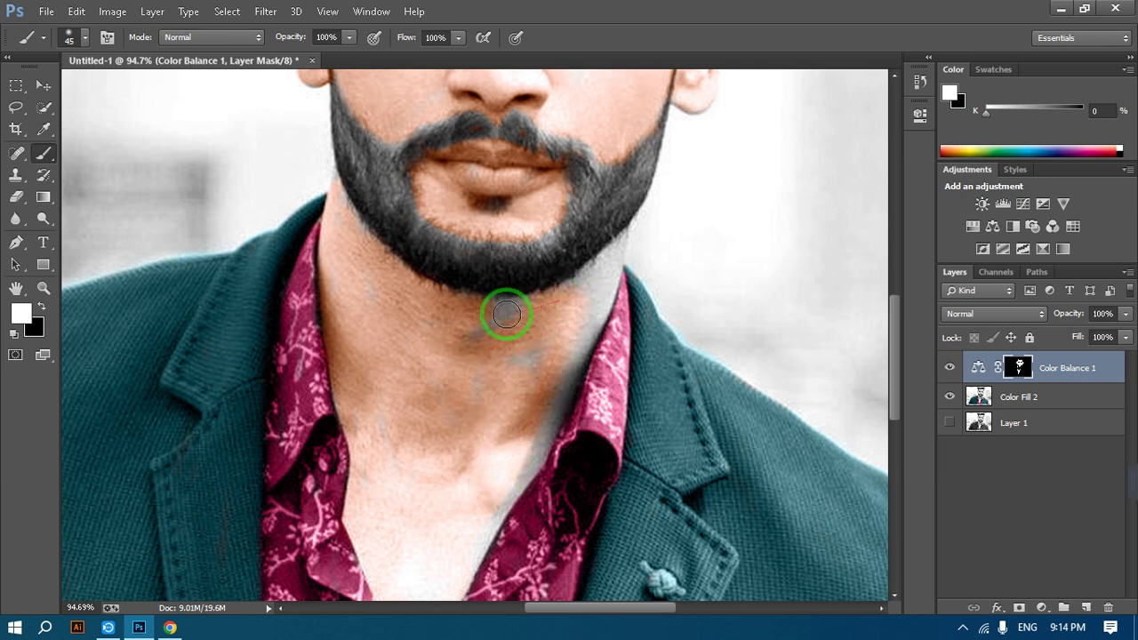
pyautogui.moveTo(481, 373)
pyautogui.mouseDown()
pyautogui.moveTo(545, 350)
pyautogui.moveTo(420, 420)
pyautogui.moveTo(406, 395)
pyautogui.moveTo(384, 386)
pyautogui.moveTo(406, 416)
pyautogui.moveTo(494, 458)
pyautogui.moveTo(506, 408)
pyautogui.mouseUp()
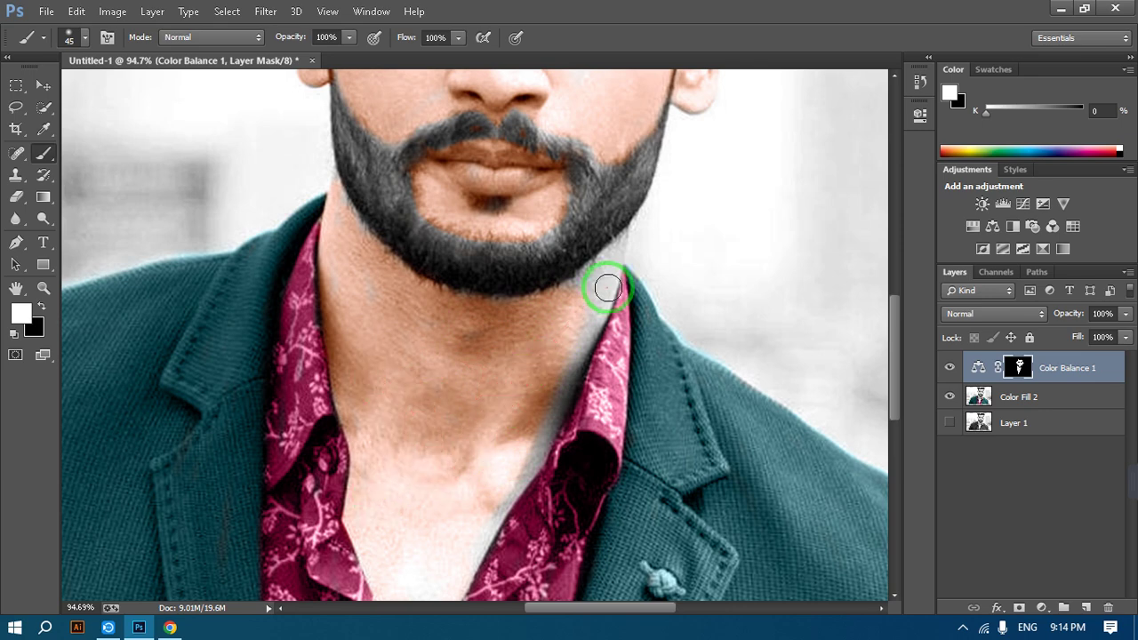
# With a 20 px white brush, paint the skin tint into the grey gap between the beard's lower edge and the collar tip.
pyautogui.scroll(8, 608, 287)
pyautogui.moveTo(665, 219); pyautogui.dragTo(539, 340)
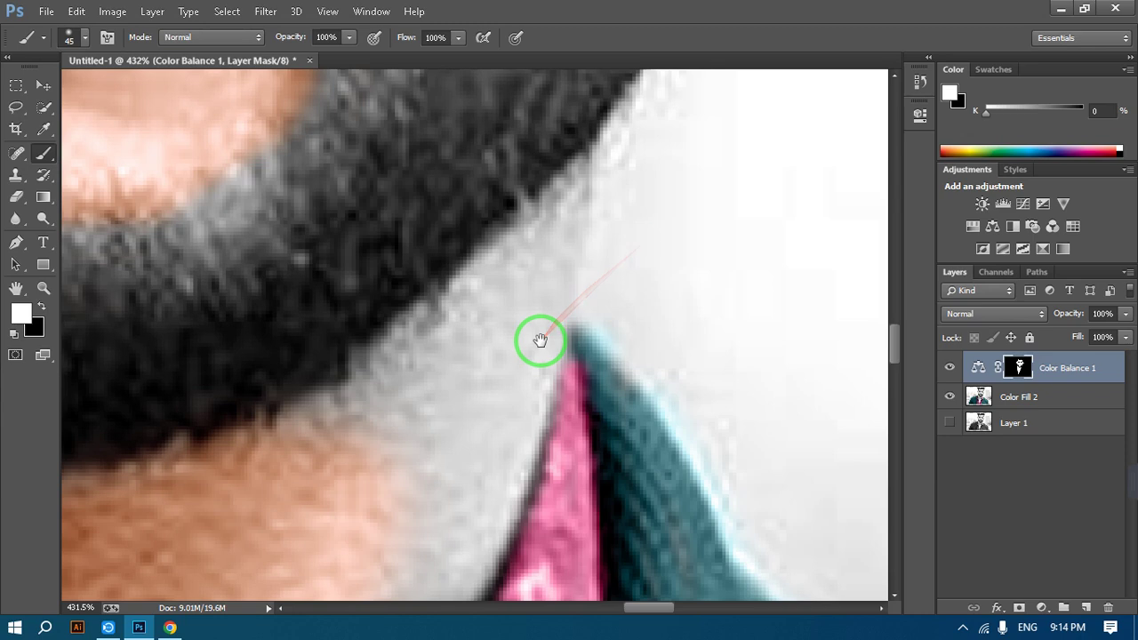
pyautogui.press('[')
pyautogui.press('[')
pyautogui.press('[')
pyautogui.press('[')
pyautogui.press('[')
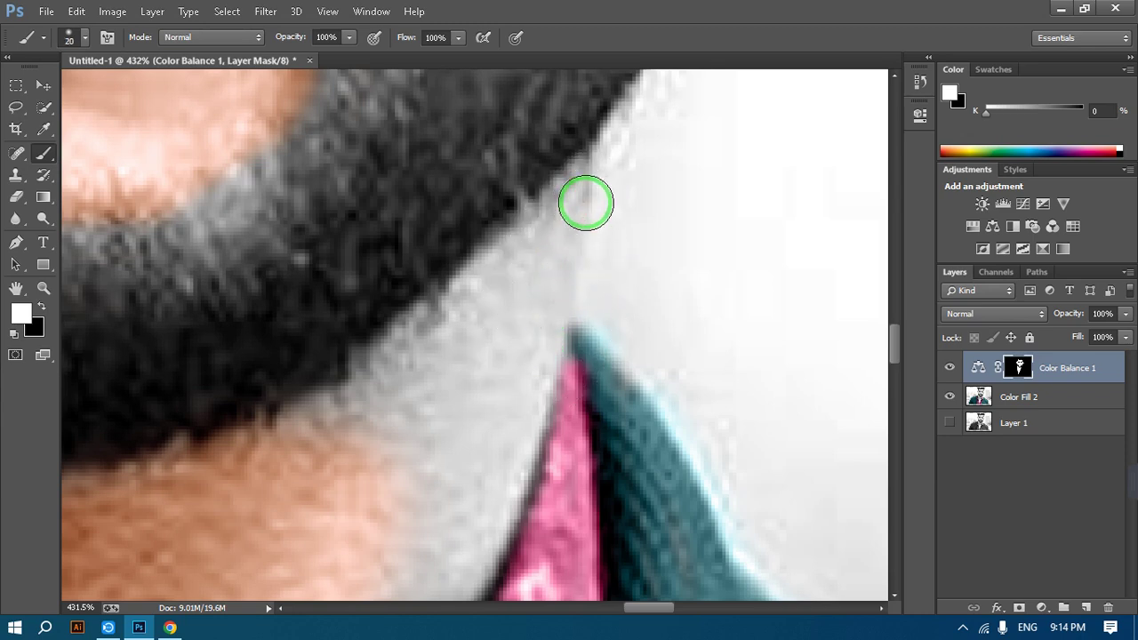
pyautogui.moveTo(584, 165)
pyautogui.mouseDown()
pyautogui.moveTo(558, 203)
pyautogui.moveTo(297, 406)
pyautogui.mouseUp()
pyautogui.moveTo(484, 292)
pyautogui.mouseDown()
pyautogui.moveTo(347, 401)
pyautogui.moveTo(582, 185)
pyautogui.moveTo(534, 373)
pyautogui.moveTo(456, 447)
pyautogui.moveTo(328, 528)
pyautogui.moveTo(368, 435)
pyautogui.moveTo(350, 401)
pyautogui.moveTo(452, 409)
pyautogui.moveTo(356, 554)
pyautogui.moveTo(414, 521)
pyautogui.moveTo(556, 101)
pyautogui.moveTo(531, 205)
pyautogui.moveTo(453, 353)
pyautogui.moveTo(412, 473)
pyautogui.moveTo(539, 112)
pyautogui.moveTo(450, 293)
pyautogui.moveTo(417, 369)
pyautogui.moveTo(450, 381)
pyautogui.moveTo(398, 468)
pyautogui.mouseUp()
pyautogui.moveTo(435, 434)
pyautogui.mouseDown()
pyautogui.moveTo(499, 175)
pyautogui.moveTo(515, 59)
pyautogui.moveTo(495, 227)
pyautogui.moveTo(540, 213)
pyautogui.moveTo(557, 166)
pyautogui.moveTo(433, 451)
pyautogui.moveTo(510, 309)
pyautogui.moveTo(485, 394)
pyautogui.moveTo(455, 468)
pyautogui.moveTo(500, 232)
pyautogui.moveTo(407, 454)
pyautogui.moveTo(457, 274)
pyautogui.moveTo(431, 215)
pyautogui.moveTo(406, 393)
pyautogui.moveTo(382, 443)
pyautogui.moveTo(549, 84)
pyautogui.moveTo(544, 153)
pyautogui.moveTo(495, 266)
pyautogui.moveTo(487, 143)
pyautogui.moveTo(415, 376)
pyautogui.moveTo(480, 260)
pyautogui.moveTo(429, 372)
pyautogui.moveTo(472, 188)
pyautogui.moveTo(443, 417)
pyautogui.moveTo(506, 288)
pyautogui.moveTo(480, 361)
pyautogui.moveTo(432, 424)
pyautogui.moveTo(479, 344)
pyautogui.moveTo(527, 310)
pyautogui.moveTo(402, 514)
pyautogui.moveTo(399, 452)
pyautogui.moveTo(467, 400)
pyautogui.mouseUp()
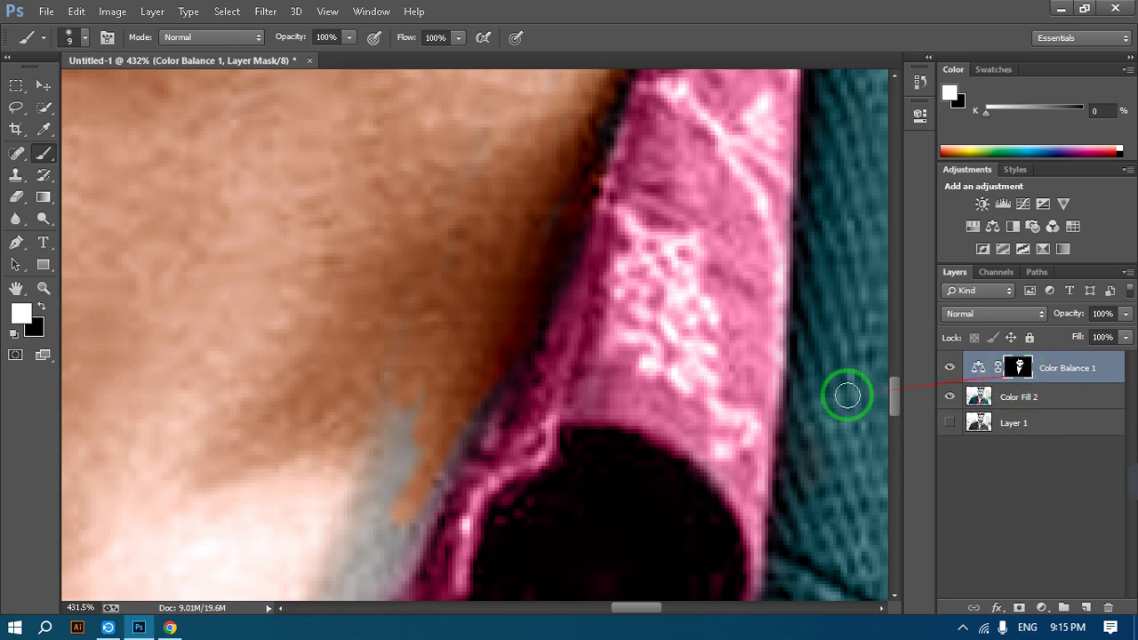
# Paint the remaining grey strip of skin along the folded collar down the chest edge with a 9 px white brush.
pyautogui.moveTo(331, 425); pyautogui.dragTo(419, 291)
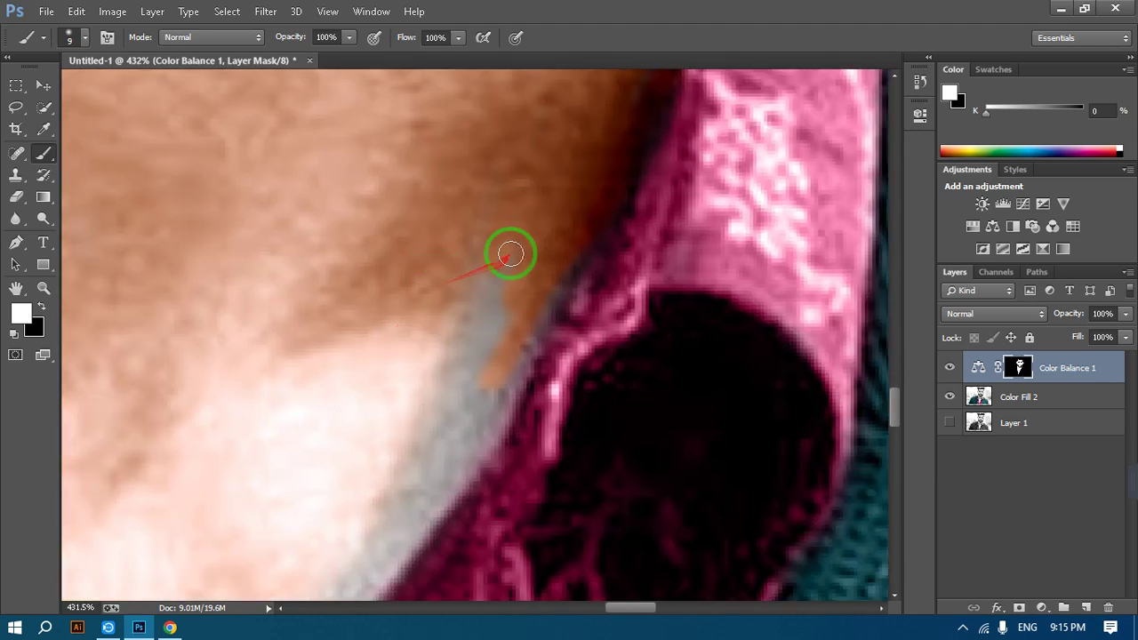
pyautogui.moveTo(510, 254)
pyautogui.mouseDown()
pyautogui.moveTo(447, 427)
pyautogui.moveTo(484, 341)
pyautogui.moveTo(502, 247)
pyautogui.moveTo(400, 446)
pyautogui.moveTo(551, 274)
pyautogui.moveTo(542, 306)
pyautogui.moveTo(426, 506)
pyautogui.moveTo(503, 390)
pyautogui.moveTo(411, 524)
pyautogui.moveTo(468, 381)
pyautogui.moveTo(383, 513)
pyautogui.moveTo(490, 283)
pyautogui.moveTo(433, 391)
pyautogui.moveTo(489, 233)
pyautogui.moveTo(440, 381)
pyautogui.mouseUp()
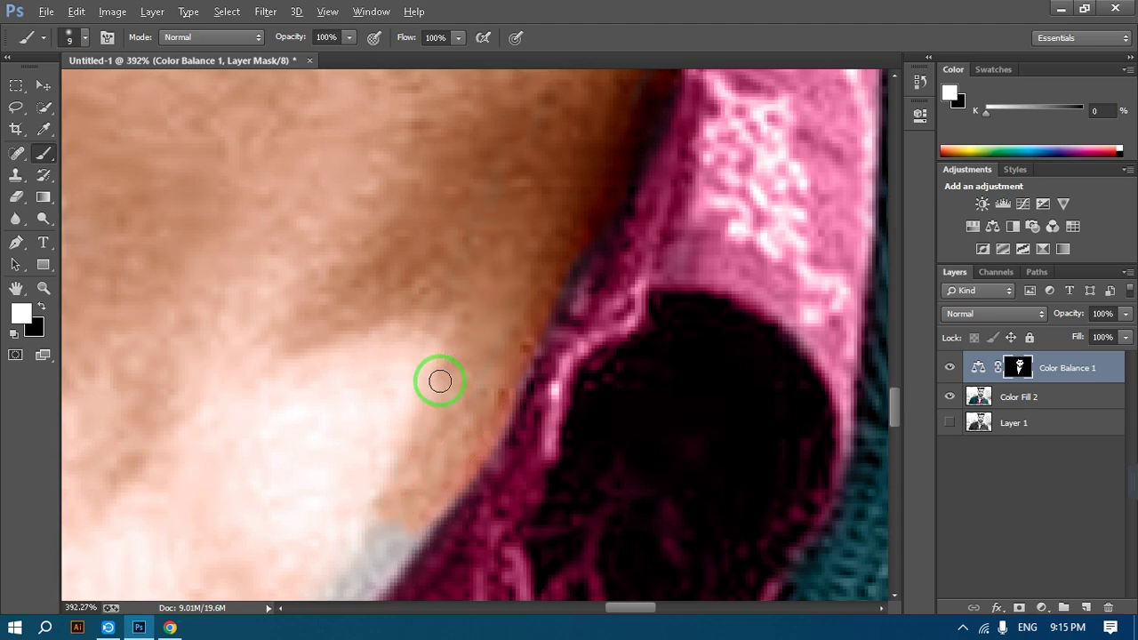
pyautogui.scroll(-3, 436, 379)
pyautogui.moveTo(555, 242)
pyautogui.mouseDown()
pyautogui.moveTo(482, 349)
pyautogui.moveTo(560, 247)
pyautogui.moveTo(484, 331)
pyautogui.moveTo(457, 390)
pyautogui.moveTo(498, 308)
pyautogui.moveTo(422, 448)
pyautogui.moveTo(388, 436)
pyautogui.moveTo(355, 460)
pyautogui.moveTo(416, 330)
pyautogui.mouseUp()
pyautogui.scroll(-3, 374, 445)
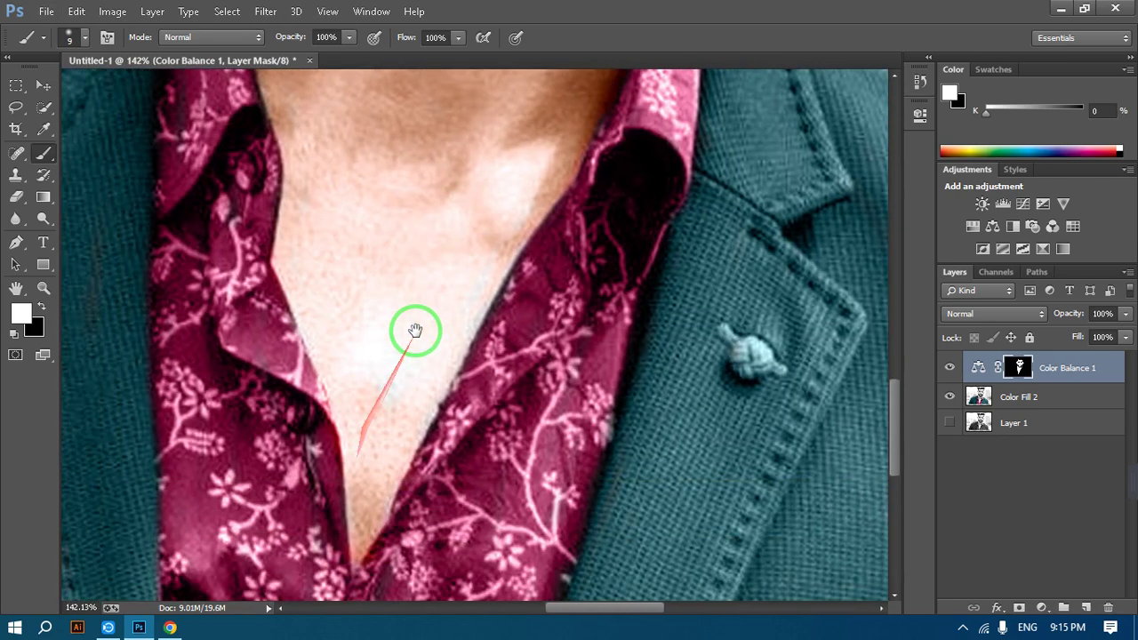
pyautogui.moveTo(491, 291); pyautogui.dragTo(516, 236)
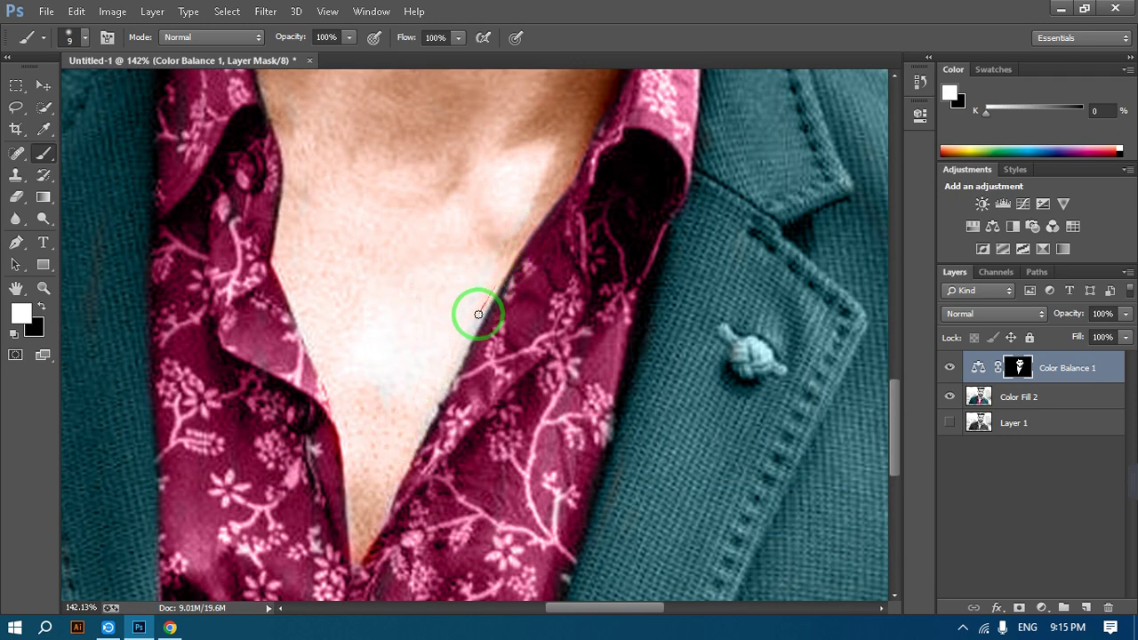
pyautogui.moveTo(452, 360)
pyautogui.mouseDown()
pyautogui.moveTo(494, 289)
pyautogui.moveTo(368, 401)
pyautogui.moveTo(407, 312)
pyautogui.moveTo(406, 397)
pyautogui.moveTo(422, 354)
pyautogui.mouseUp()
# Touch up the remaining grey spots on the neck beside the jaw with the 9 px white brush.
pyautogui.scroll(-5, 470, 236)
pyautogui.moveTo(495, 152); pyautogui.dragTo(443, 348)
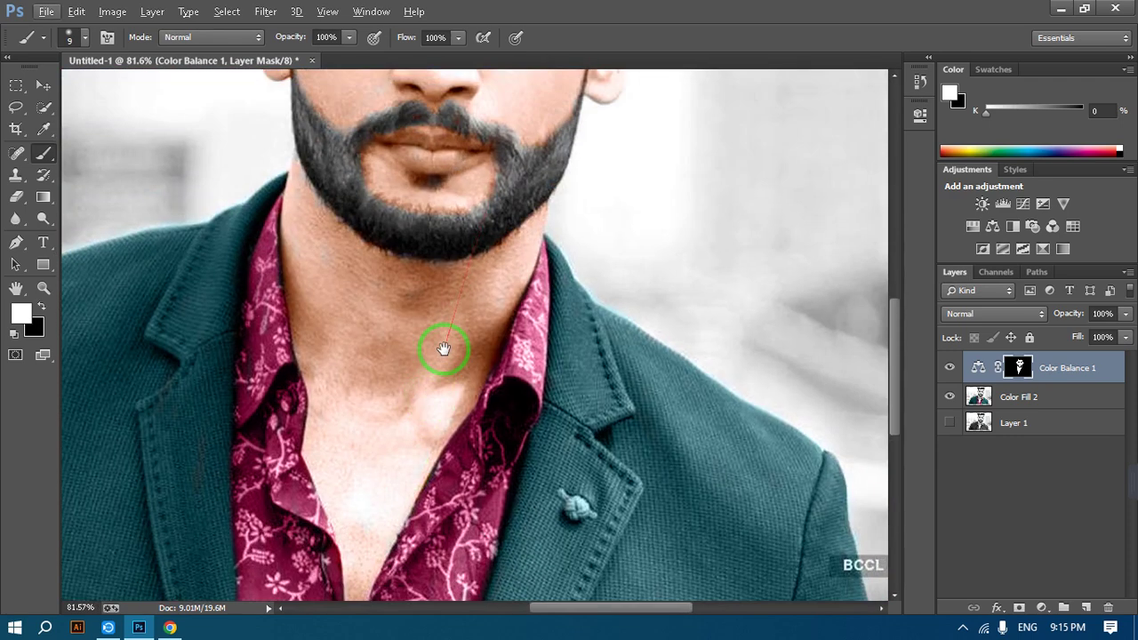
pyautogui.scroll(1, 459, 291)
pyautogui.scroll(4, 452, 325)
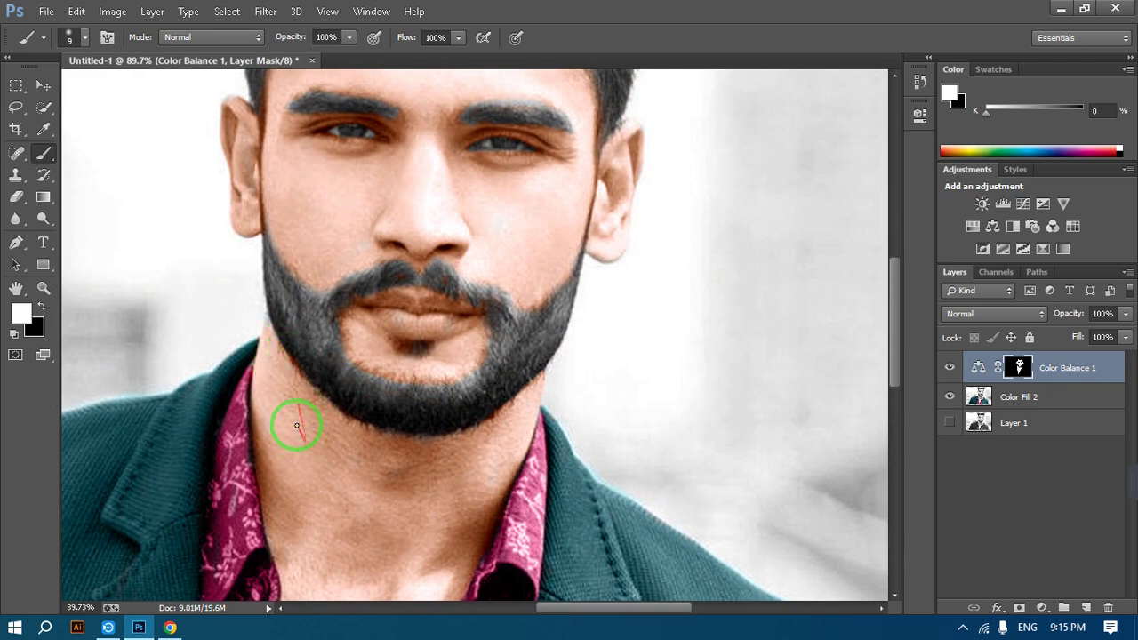
pyautogui.moveTo(296, 425); pyautogui.dragTo(264, 399)
pyautogui.scroll(-4, 296, 433)
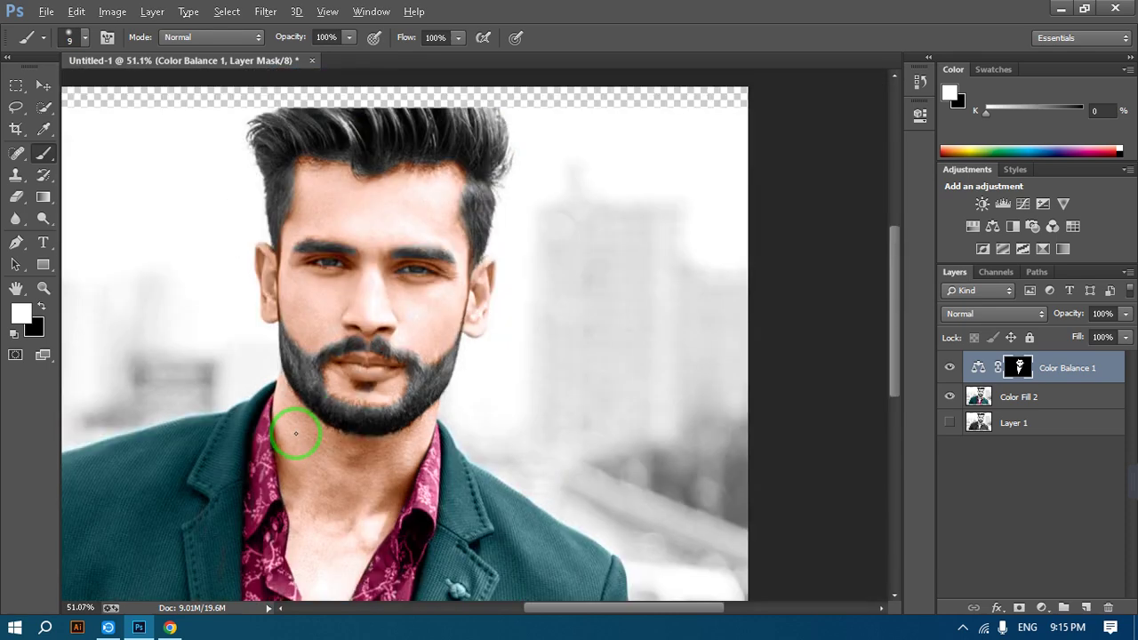
pyautogui.moveTo(455, 198); pyautogui.dragTo(455, 287)
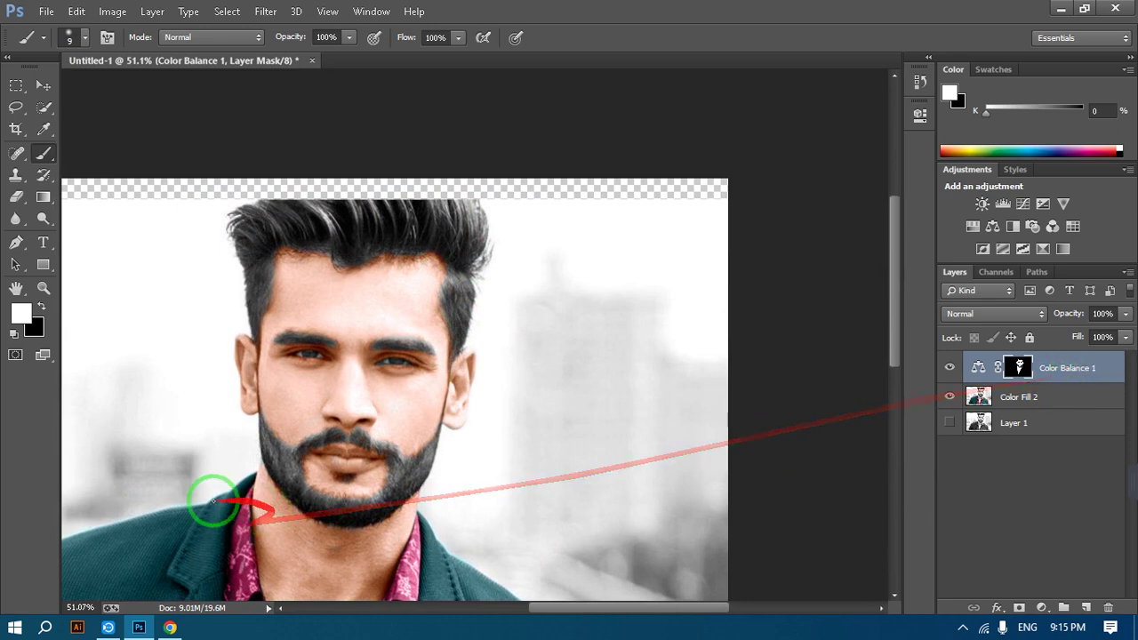
pyautogui.scroll(3, 267, 485)
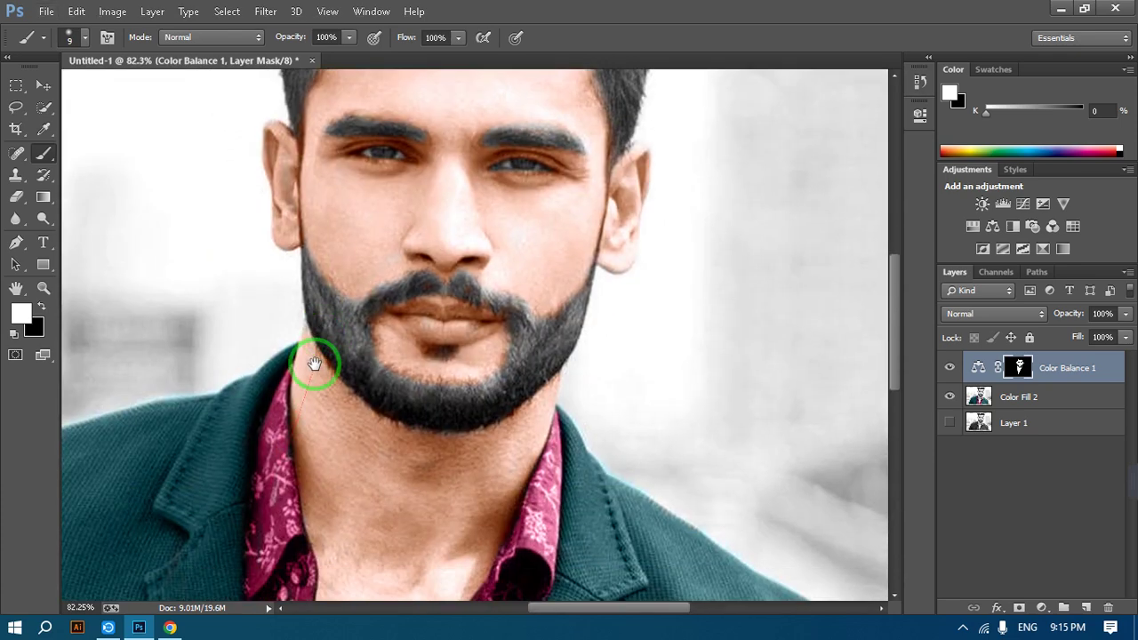
# Paint the tint over the moustache and chin beard on the Color Balance mask with a 45 px white brush.
pyautogui.press('m')
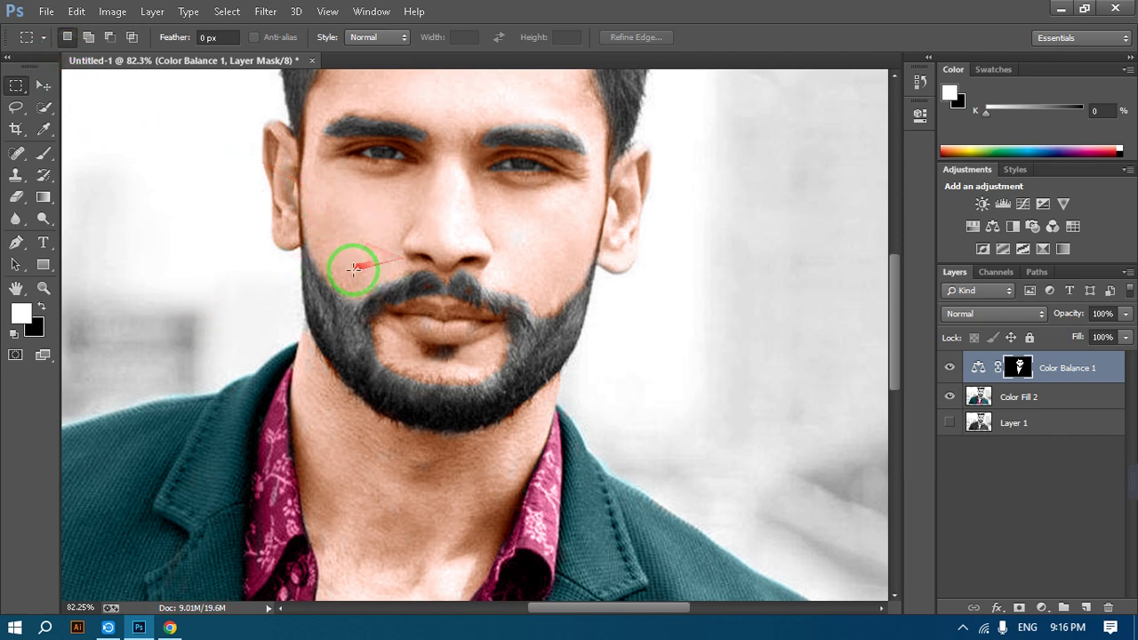
pyautogui.moveTo(354, 269); pyautogui.dragTo(363, 331)
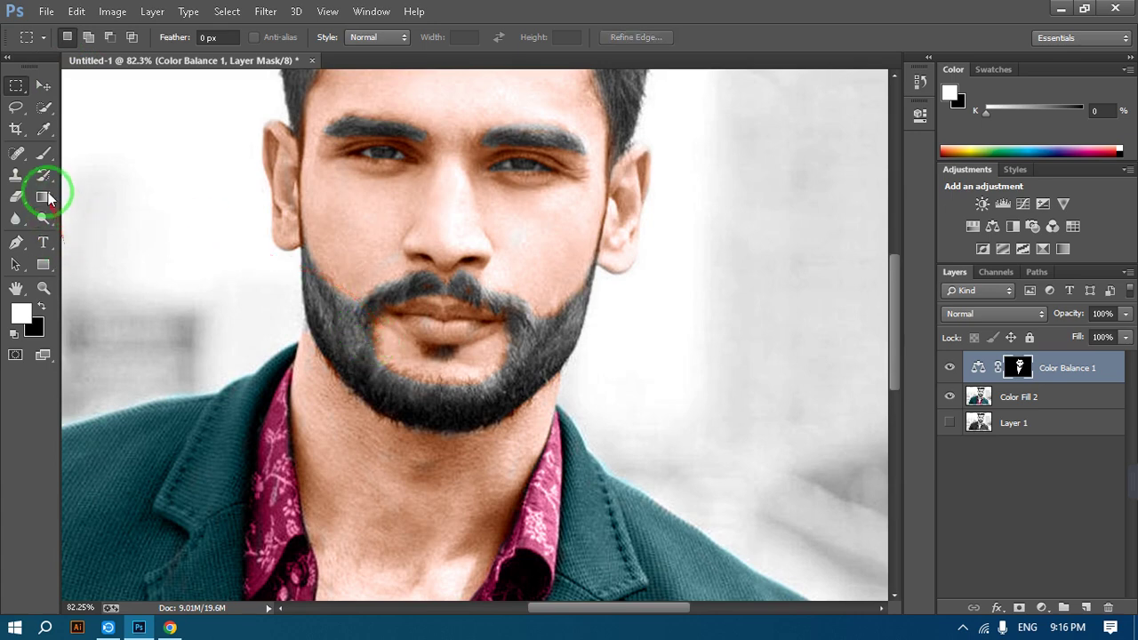
pyautogui.click(43, 153)
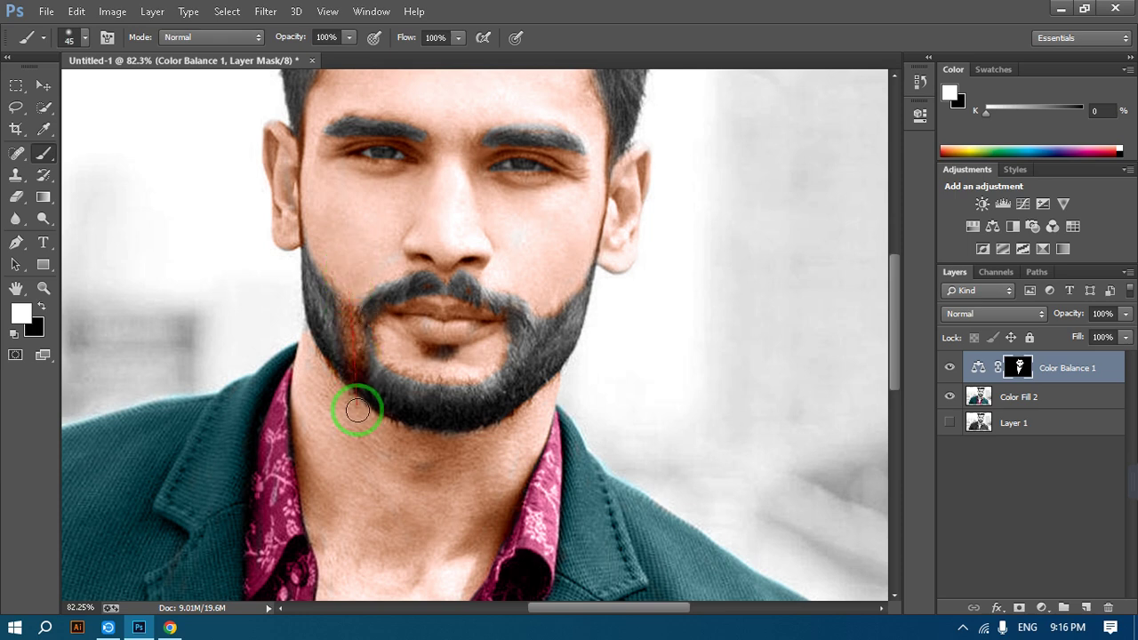
pyautogui.moveTo(380, 294)
pyautogui.mouseDown()
pyautogui.moveTo(363, 389)
pyautogui.moveTo(382, 264)
pyautogui.moveTo(386, 433)
pyautogui.moveTo(407, 254)
pyautogui.moveTo(435, 226)
pyautogui.moveTo(451, 462)
pyautogui.moveTo(432, 257)
pyautogui.moveTo(491, 311)
pyautogui.moveTo(508, 415)
pyautogui.moveTo(500, 302)
pyautogui.moveTo(424, 310)
pyautogui.moveTo(437, 329)
pyautogui.moveTo(502, 288)
pyautogui.moveTo(360, 289)
pyautogui.mouseUp()
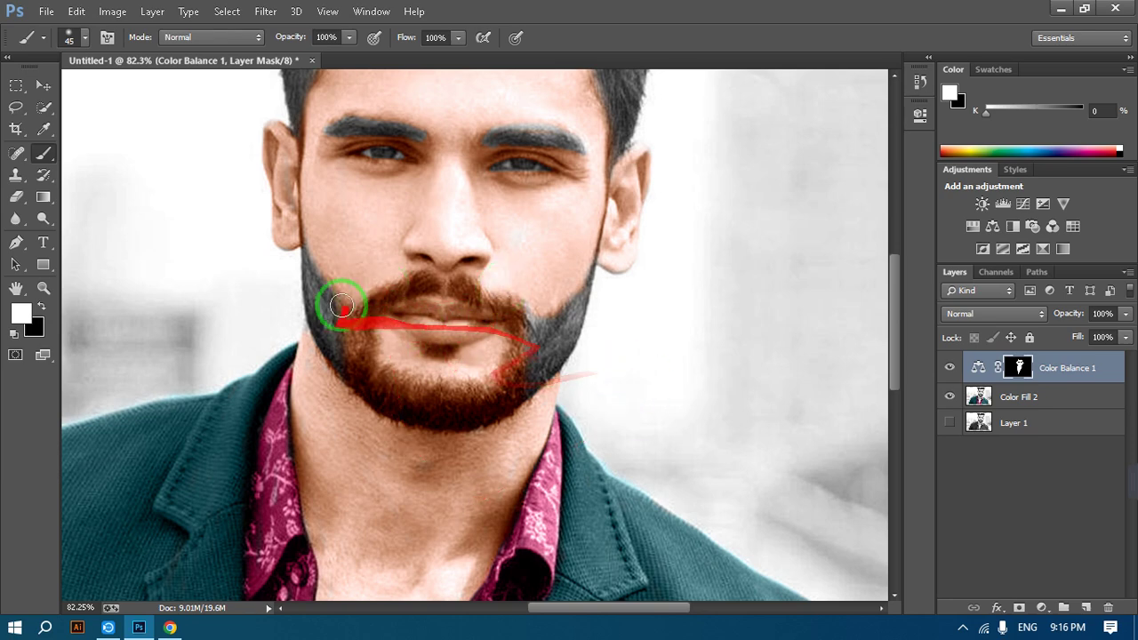
# Extend the tint over both sides of the beard from the chin up to the ears with the 45 px white brush.
pyautogui.scroll(3, 330, 300)
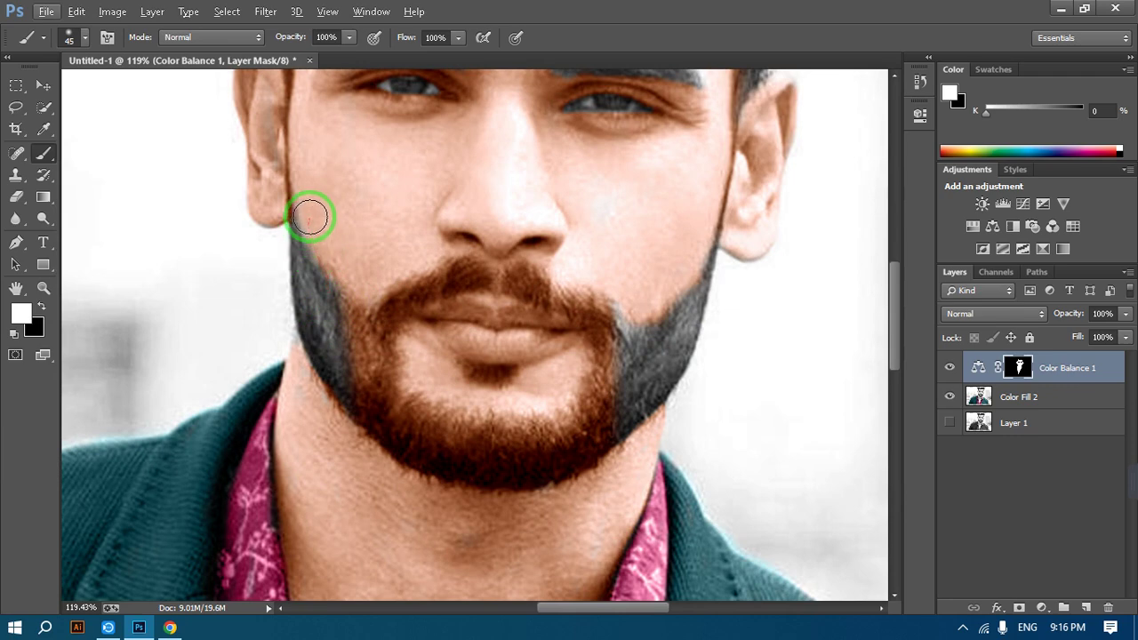
pyautogui.moveTo(309, 230)
pyautogui.mouseDown()
pyautogui.moveTo(336, 398)
pyautogui.moveTo(332, 285)
pyautogui.moveTo(364, 471)
pyautogui.mouseUp()
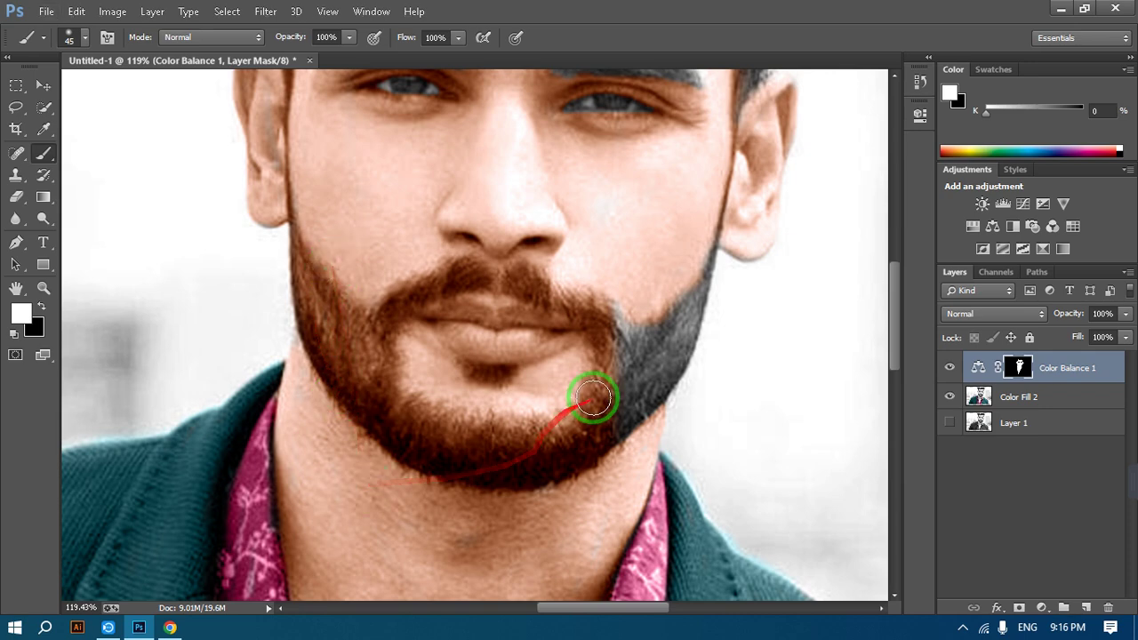
pyautogui.moveTo(593, 398); pyautogui.dragTo(333, 432)
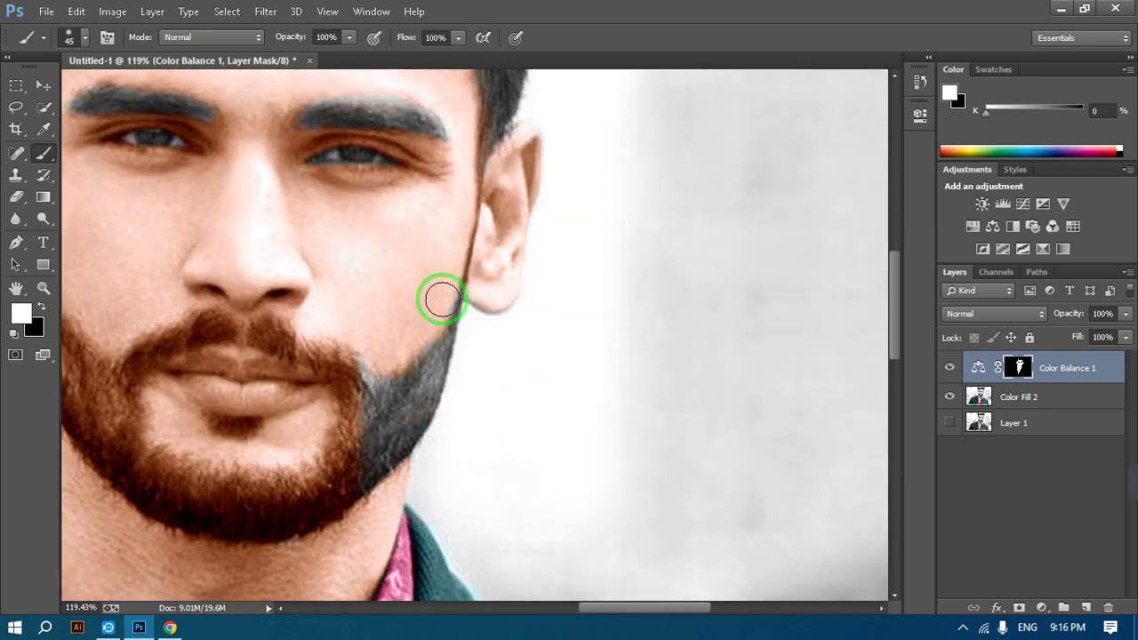
pyautogui.moveTo(442, 300)
pyautogui.mouseDown()
pyautogui.moveTo(412, 399)
pyautogui.moveTo(372, 456)
pyautogui.mouseUp()
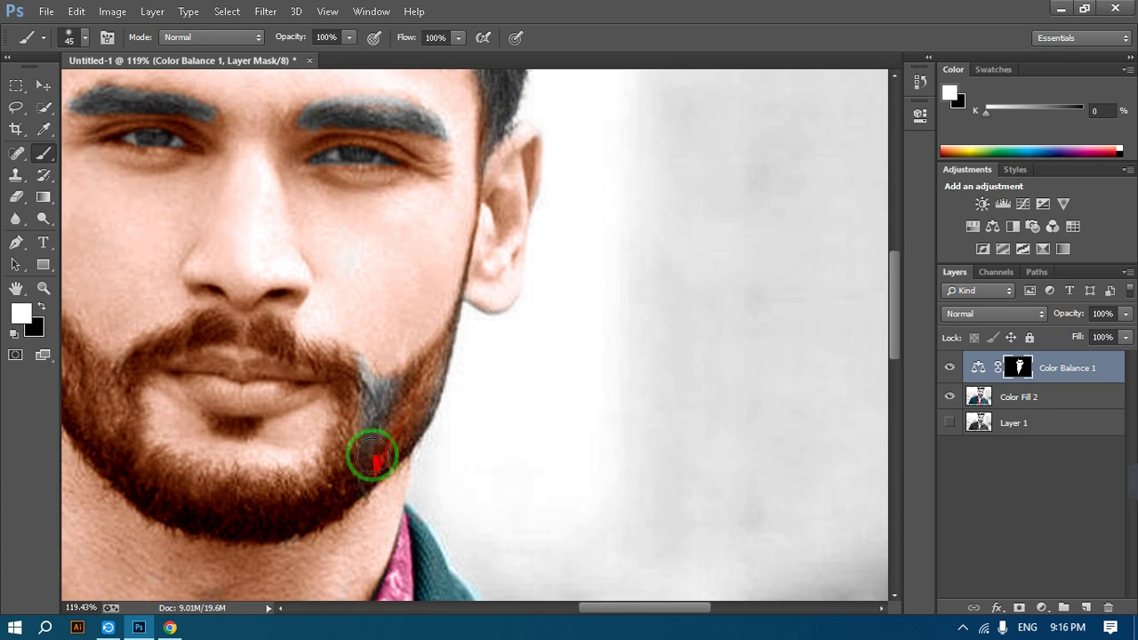
pyautogui.moveTo(386, 406)
pyautogui.mouseDown()
pyautogui.moveTo(354, 527)
pyautogui.moveTo(421, 347)
pyautogui.moveTo(435, 391)
pyautogui.moveTo(413, 404)
pyautogui.moveTo(414, 476)
pyautogui.mouseUp()
pyautogui.keyDown('shift'); pyautogui.click(353, 525); pyautogui.keyUp('shift')
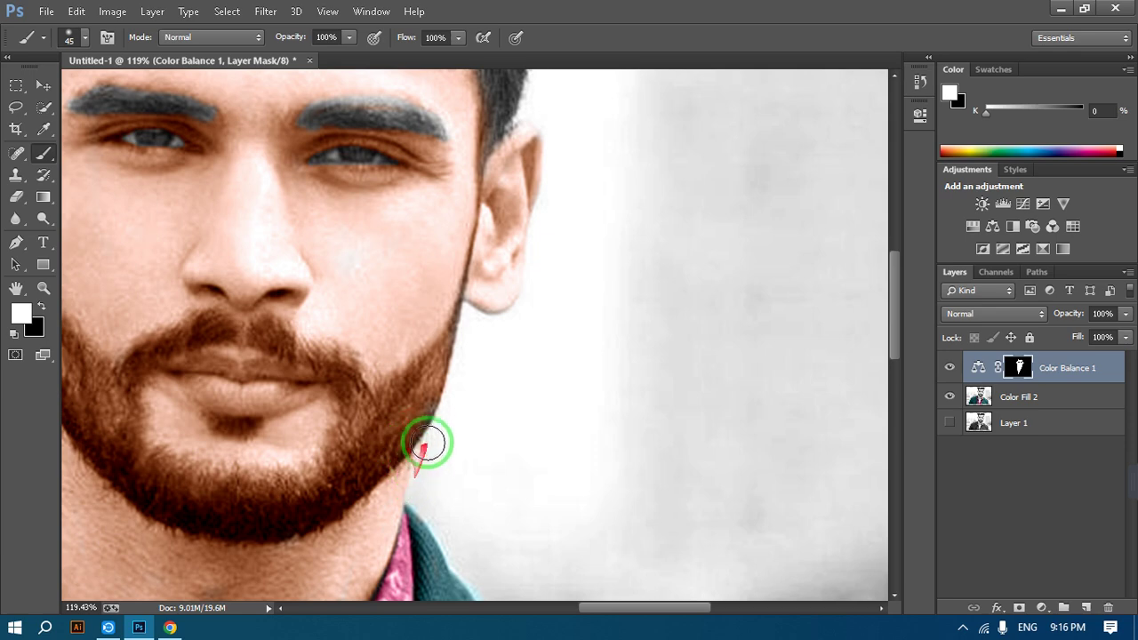
# Move Layer 1, the black-and-white original, to the top of the layer stack above the Color Balance layer.
pyautogui.moveTo(380, 283); pyautogui.dragTo(422, 505)
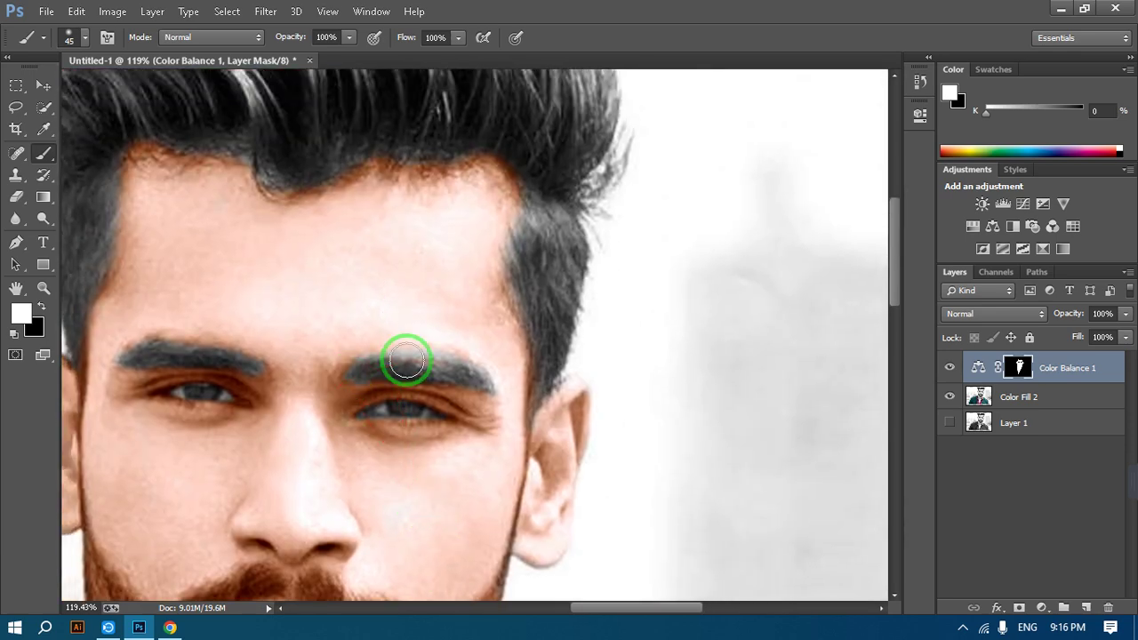
pyautogui.moveTo(340, 330); pyautogui.dragTo(362, 422)
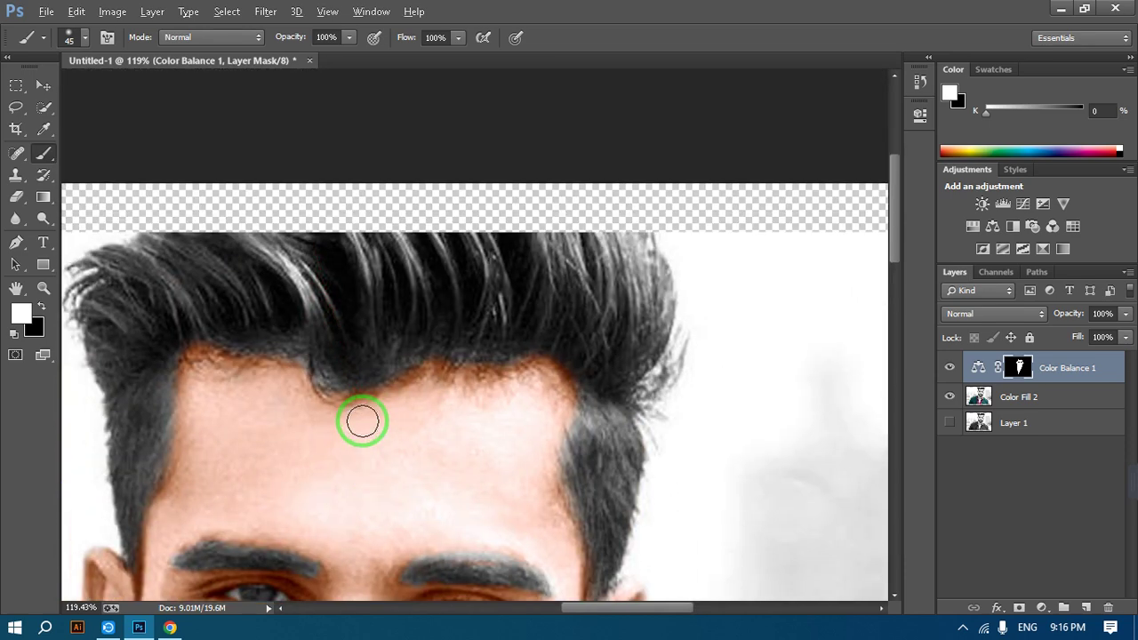
pyautogui.scroll(-6, 362, 421)
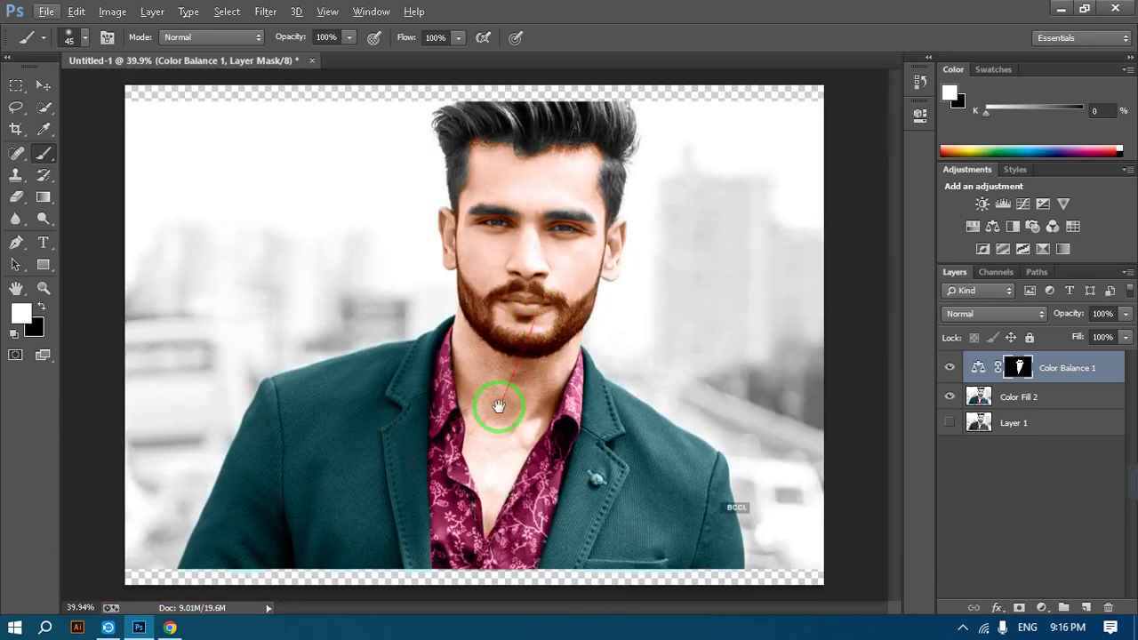
pyautogui.click(951, 424)
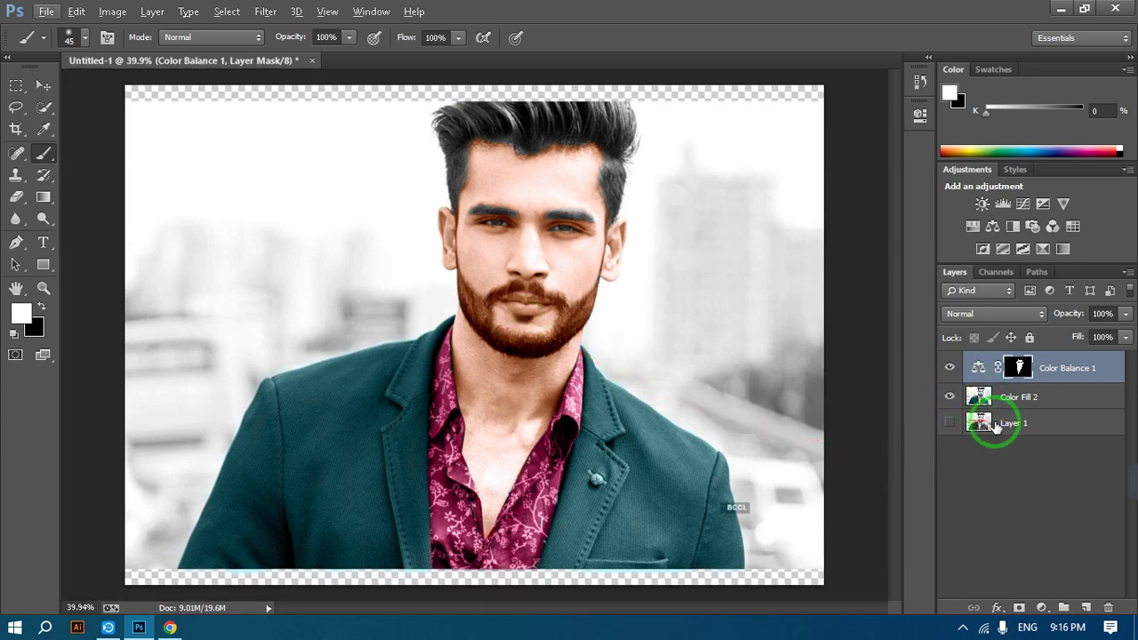
pyautogui.moveTo(1029, 422); pyautogui.dragTo(1019, 360)
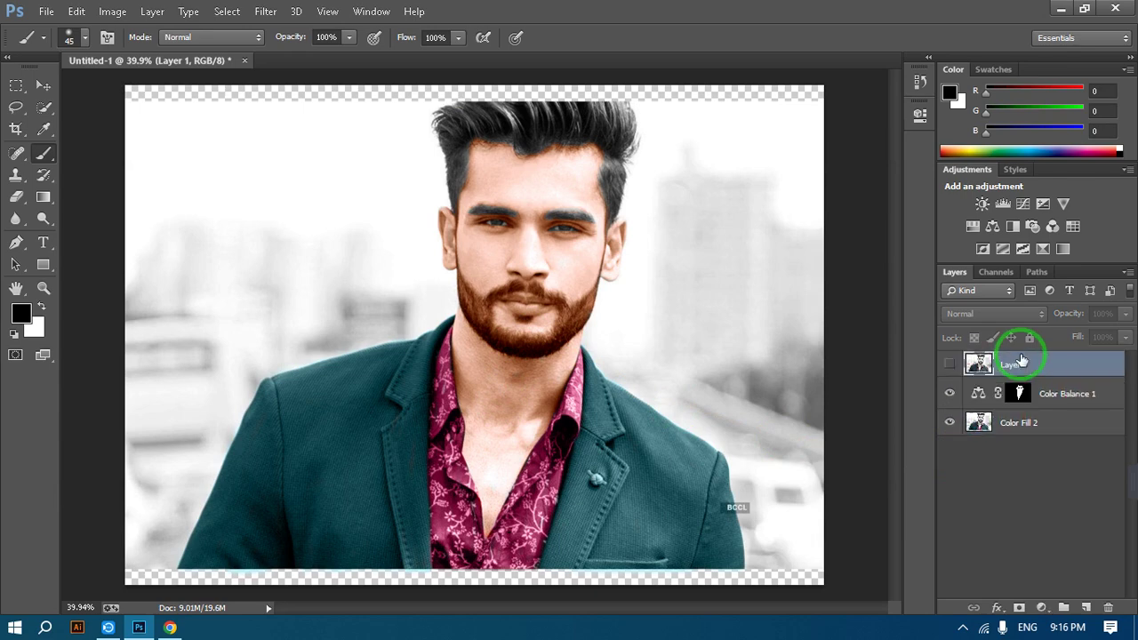
# Toggle the visibility of Layer 1 several times to compare the black-and-white original with the colourised version.
pyautogui.click(949, 366)
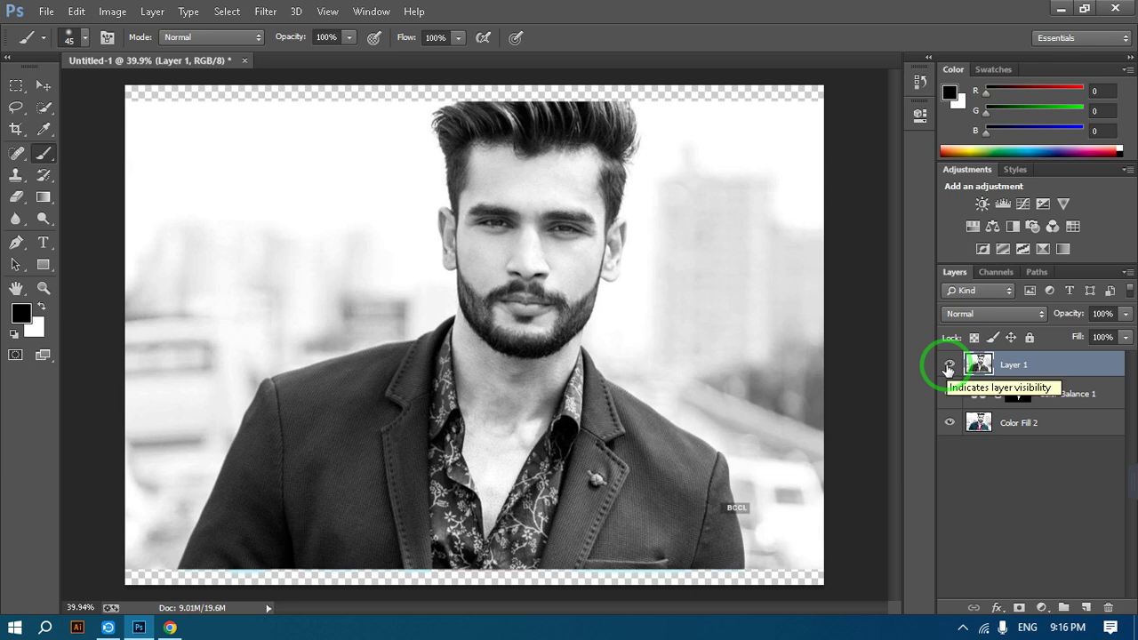
pyautogui.click(948, 368)
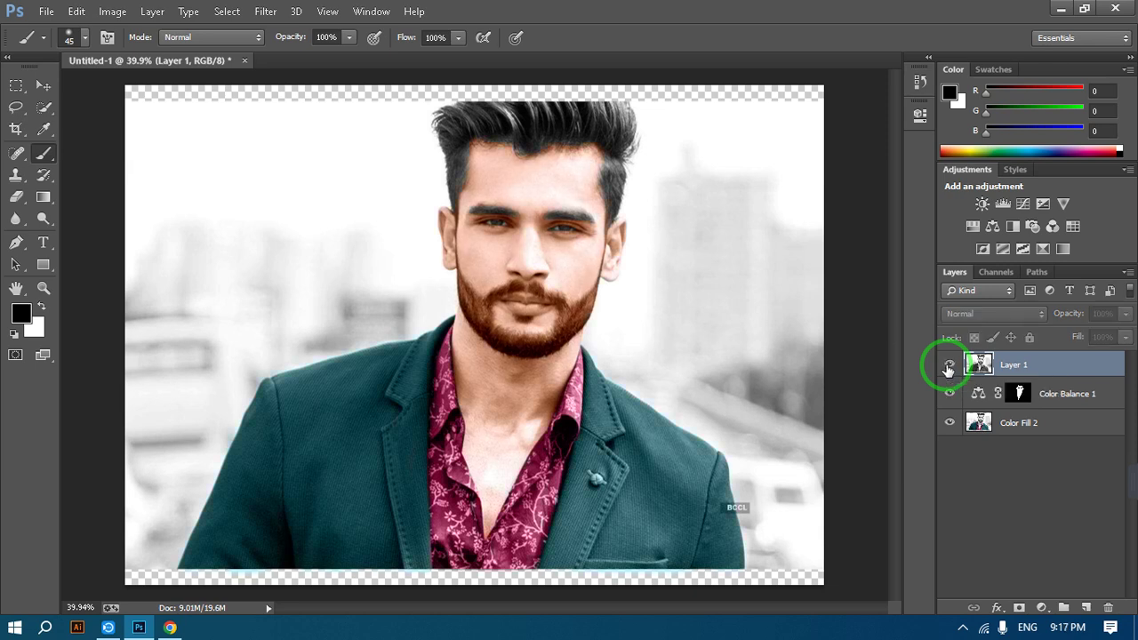
pyautogui.click(949, 368)
pyautogui.click(948, 368)
pyautogui.click(948, 368)
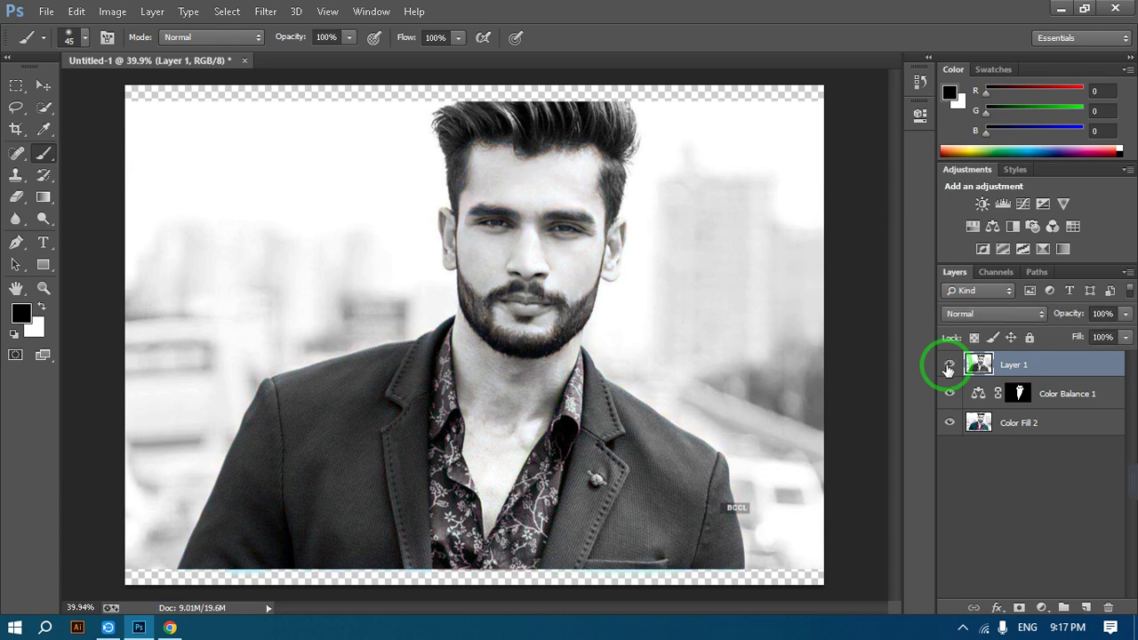
# Compare the black-and-white Layer 1 with the colourised photo again, leaving Layer 1 hidden.
pyautogui.click(948, 368)
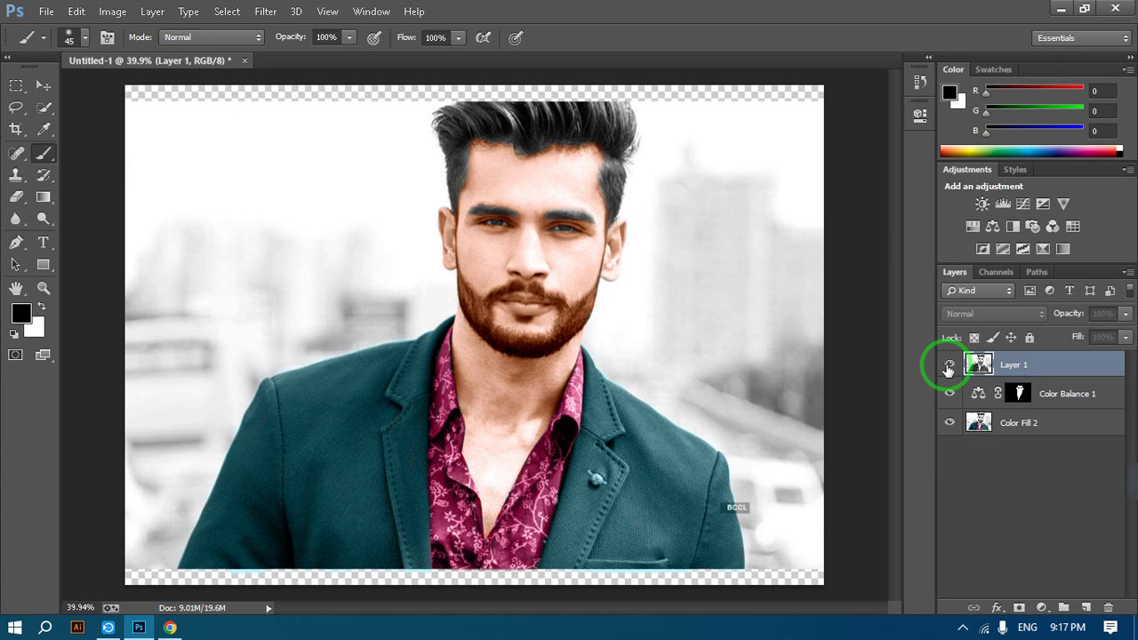
pyautogui.click(948, 368)
pyautogui.click(948, 368)
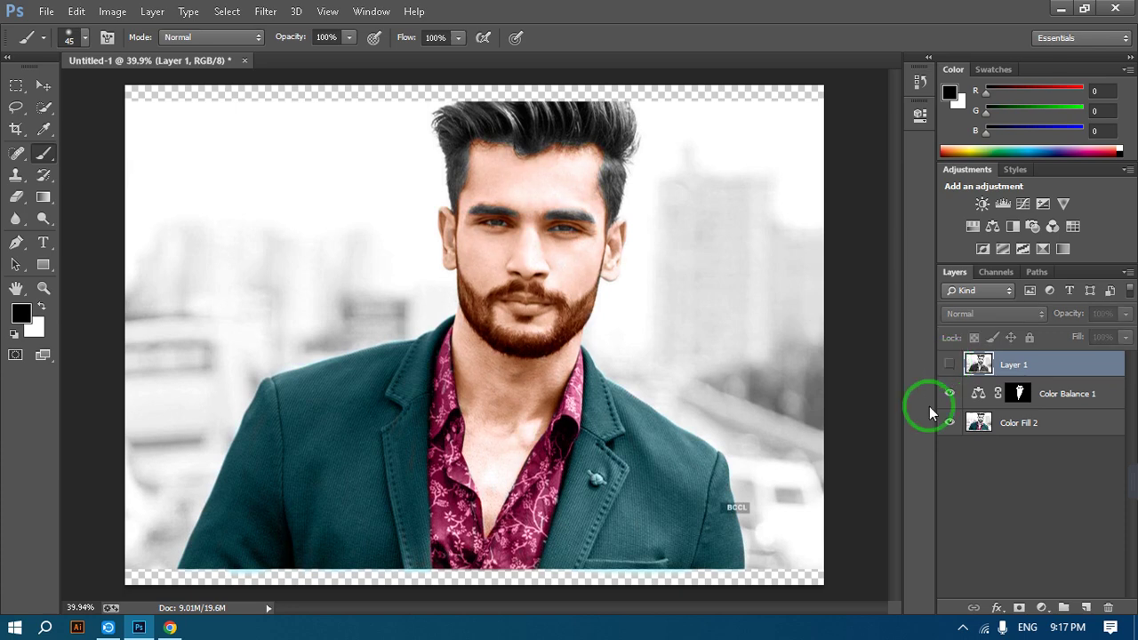
# Select the Color Balance 1 layer, inspect the tinted face up close and set the layer's opacity to 80%.
pyautogui.click(1067, 392)
pyautogui.press('x')
pyautogui.scroll(3, 511, 345)
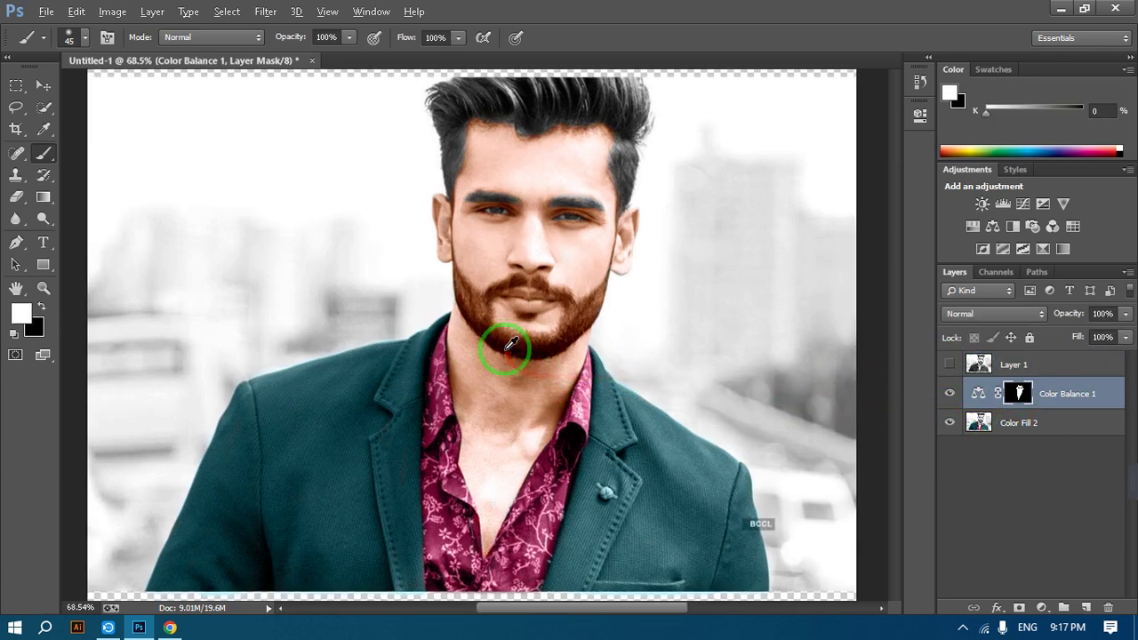
pyautogui.scroll(2, 511, 344)
pyautogui.moveTo(610, 305); pyautogui.dragTo(470, 525)
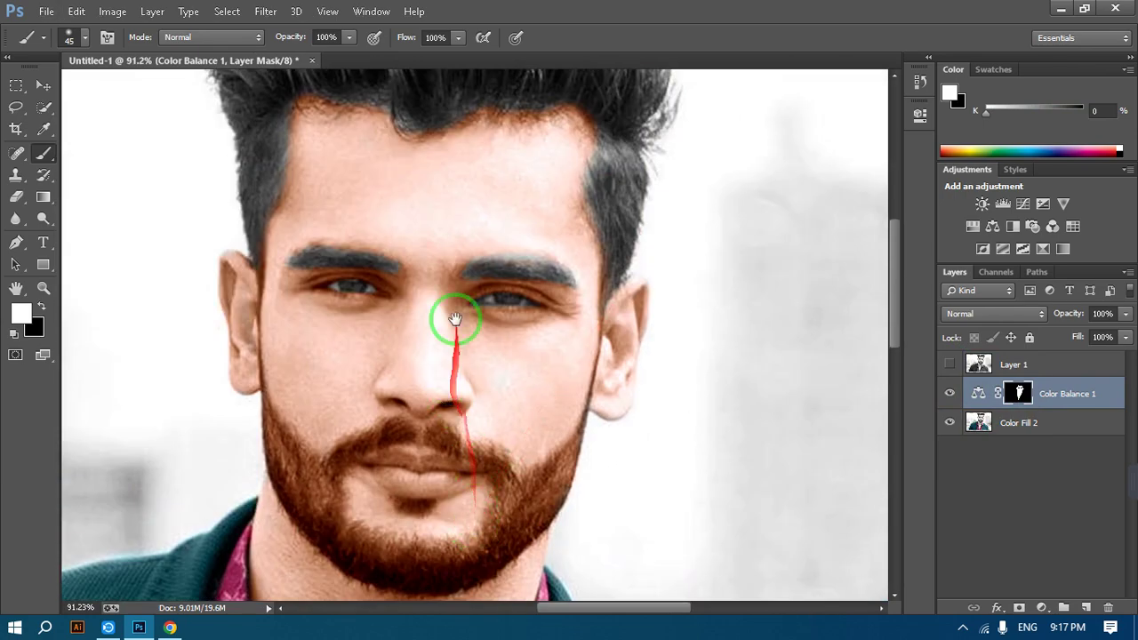
pyautogui.moveTo(455, 318)
pyautogui.mouseDown()
pyautogui.moveTo(437, 472)
pyautogui.moveTo(498, 364)
pyautogui.mouseUp()
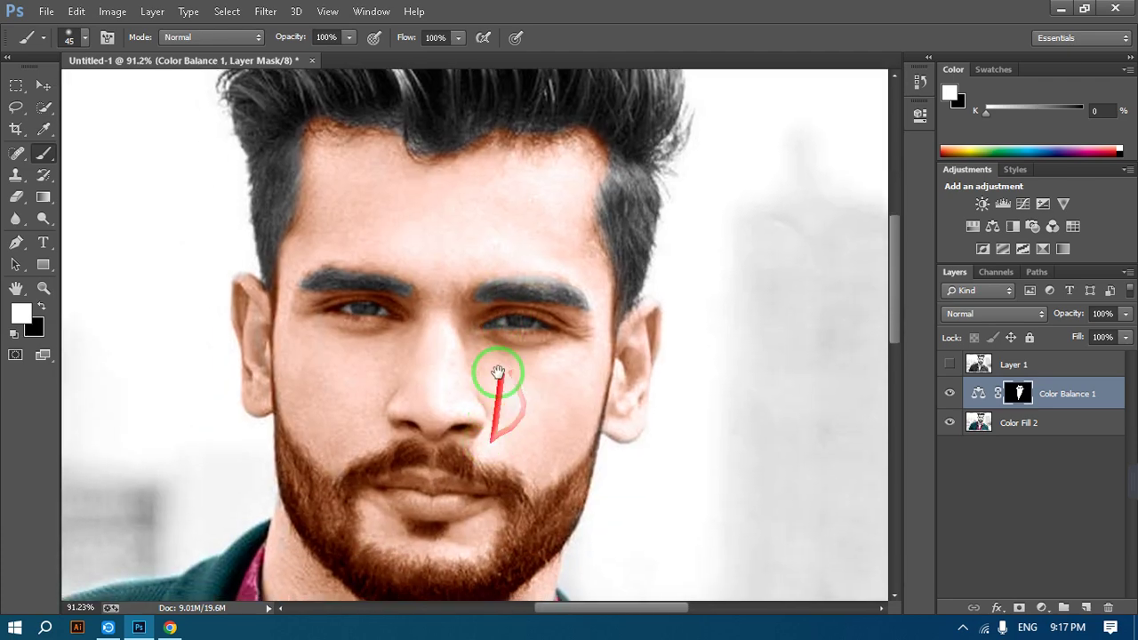
pyautogui.scroll(-5, 498, 372)
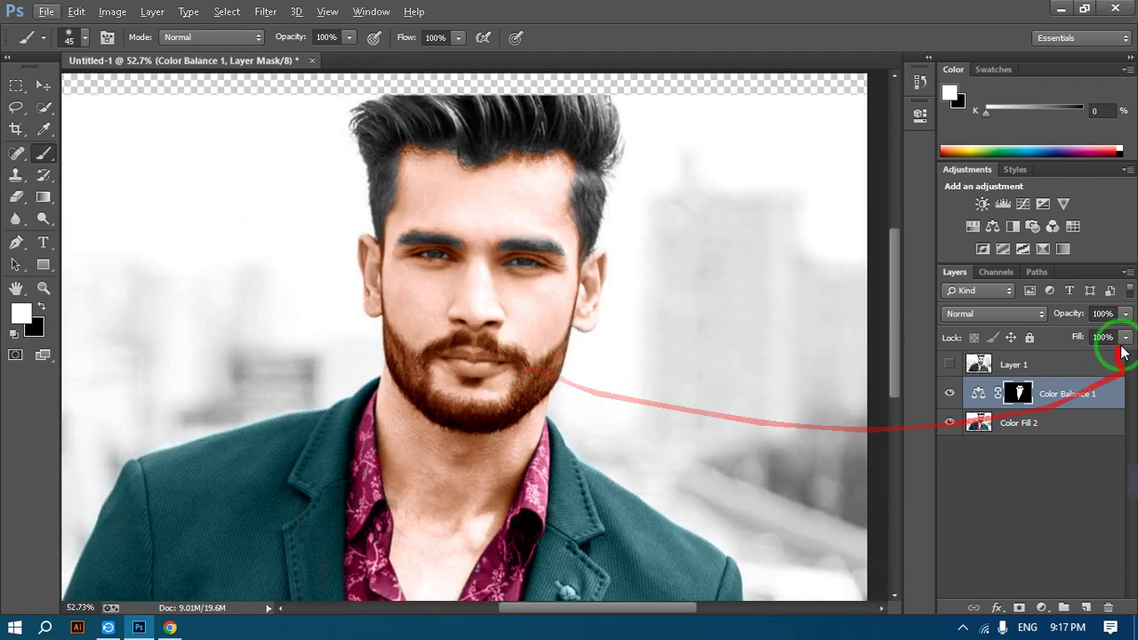
pyautogui.click(1125, 313)
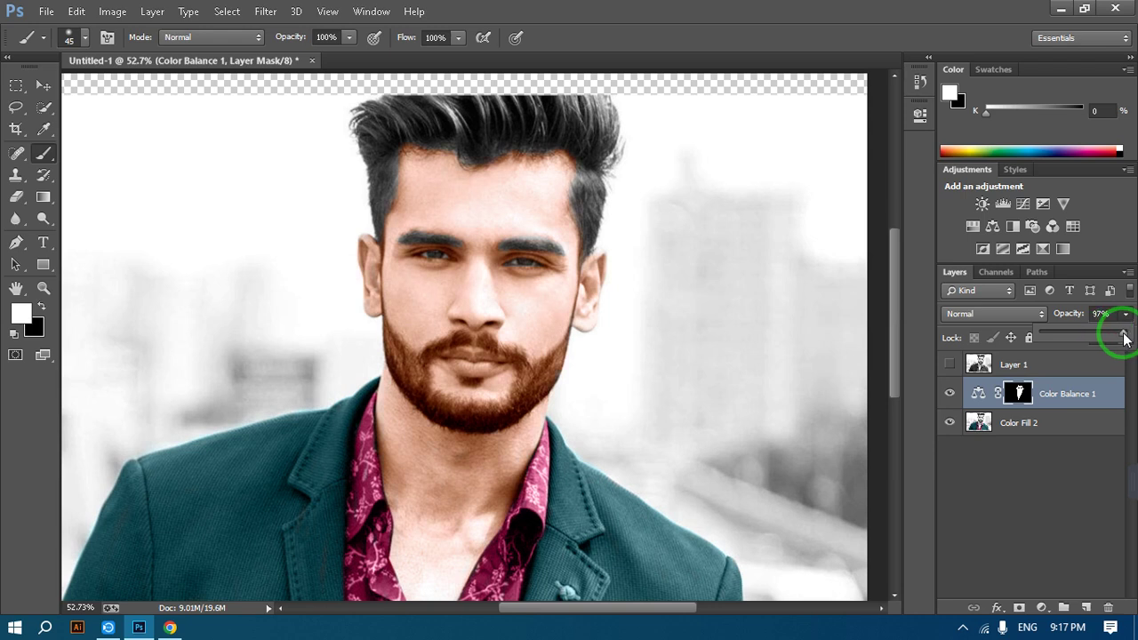
pyautogui.click(1109, 312)
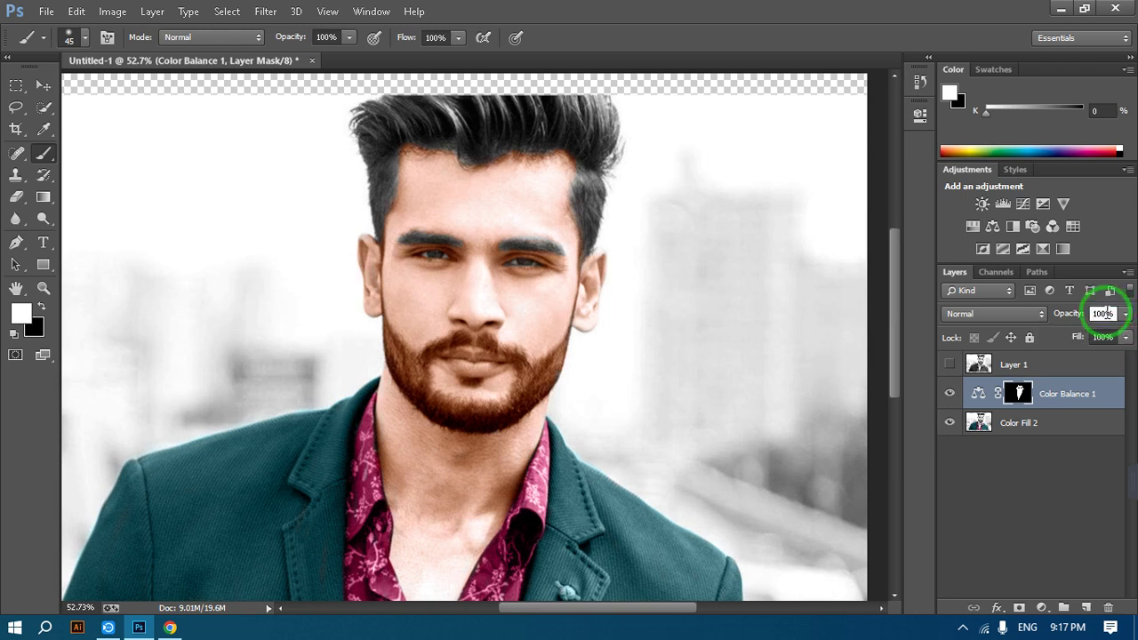
pyautogui.click(1108, 312)
pyautogui.write('80')
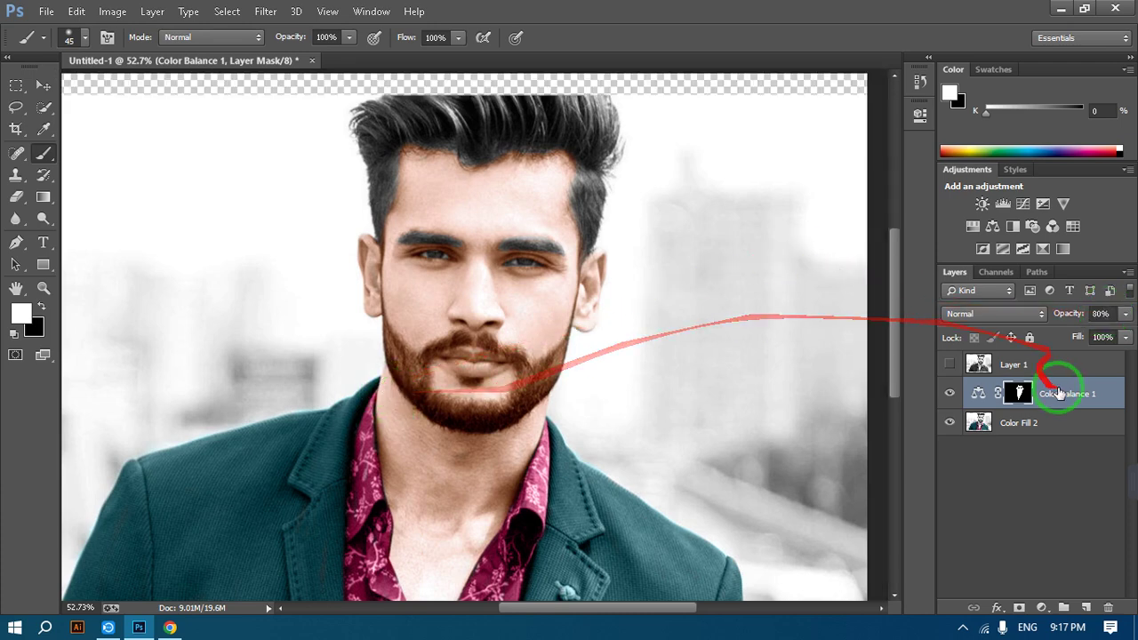
# Merge the Color Balance 1 and Color Fill 2 layers into a single layer.
pyautogui.keyDown('shift'); pyautogui.click(1031, 423); pyautogui.keyUp('shift')
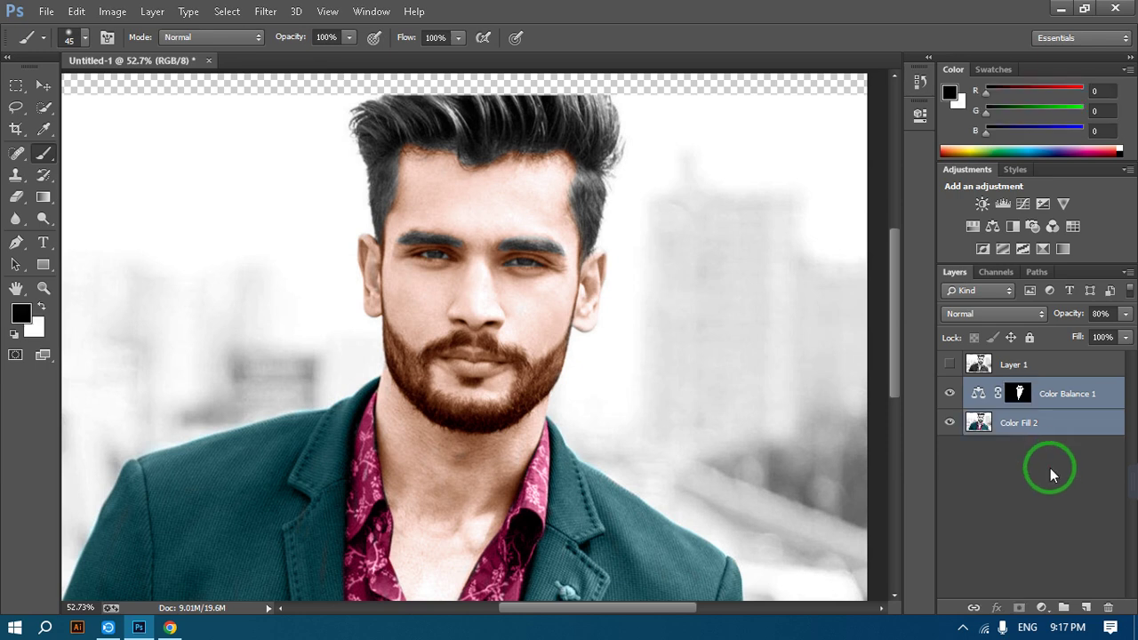
pyautogui.hotkey('ctrl', 'e')
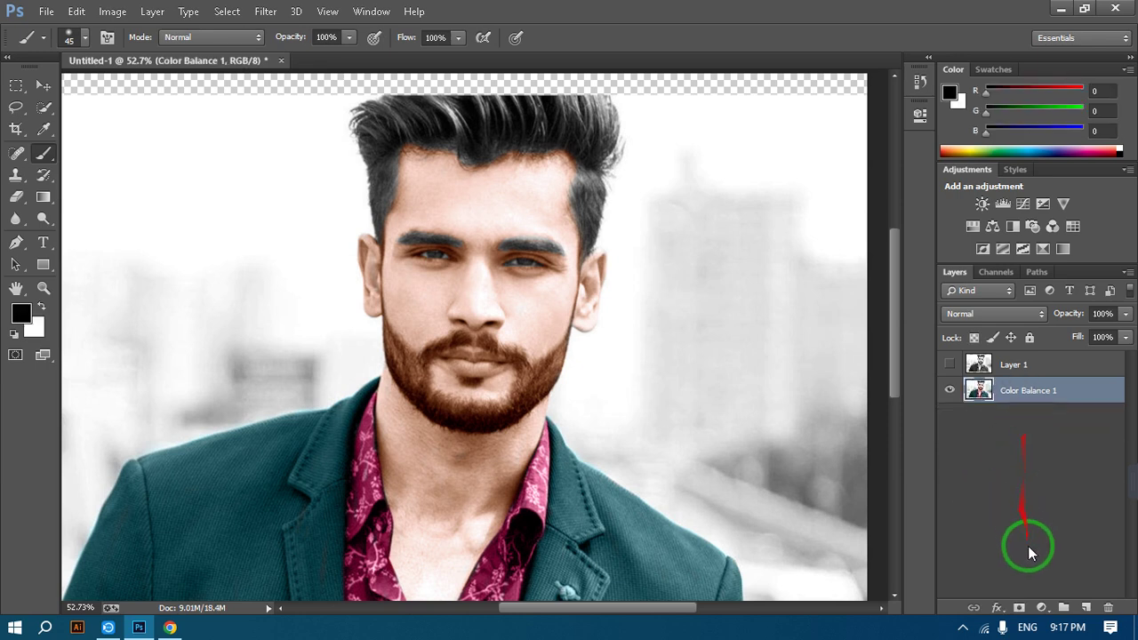
pyautogui.click(1044, 608)
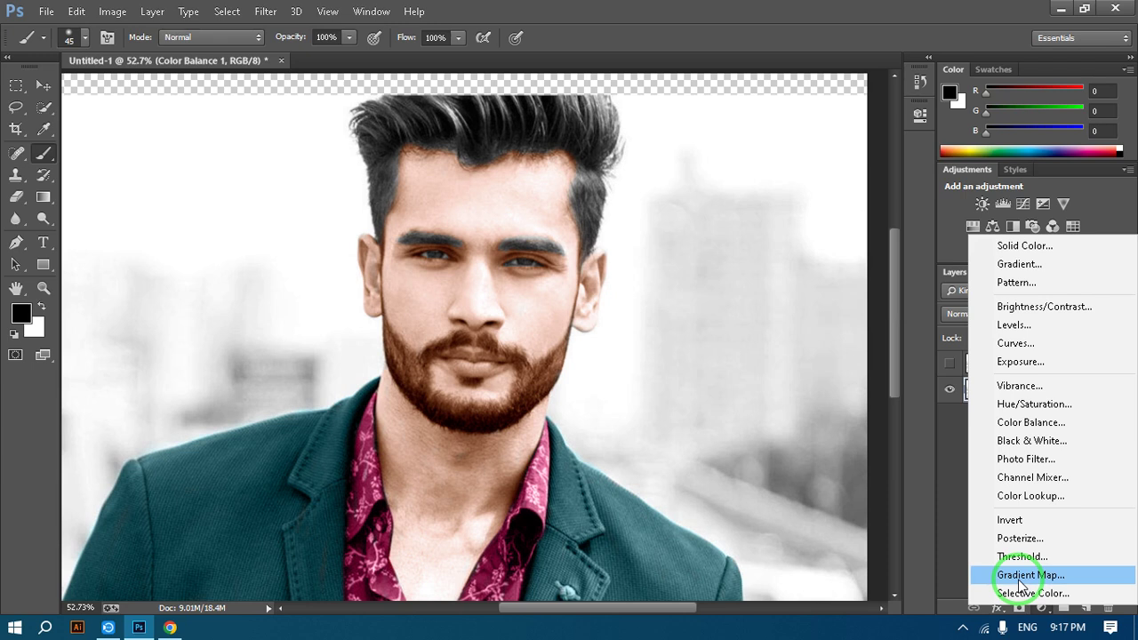
pyautogui.click(947, 519)
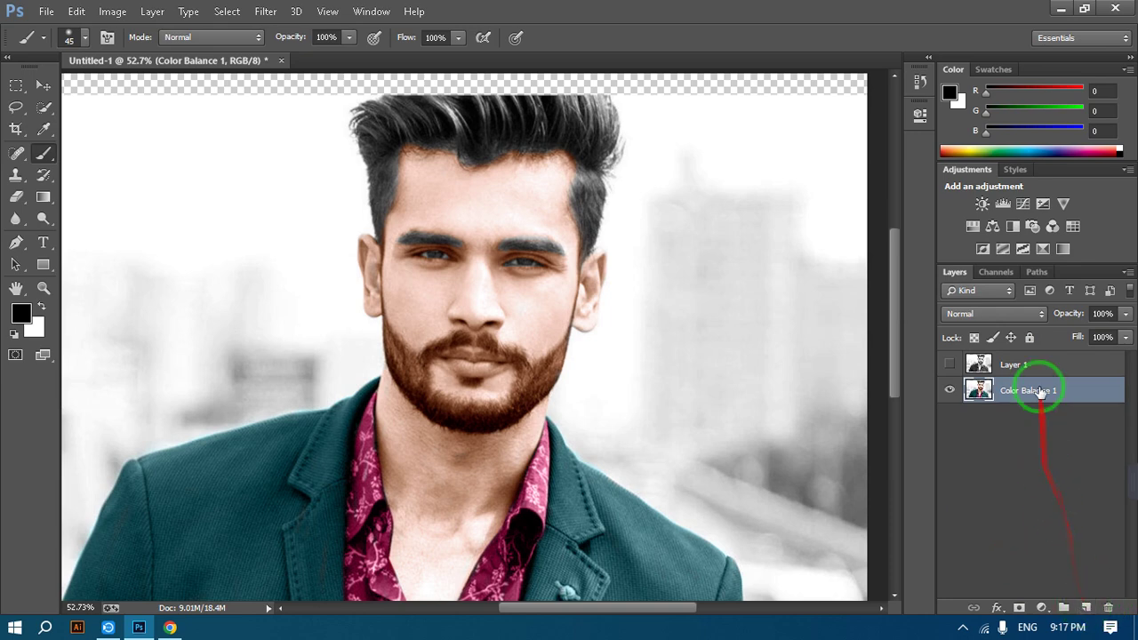
# Move Layer 1 beneath the merged Color Balance 1 layer and add a new empty layer at the top of the stack.
pyautogui.moveTo(1030, 368); pyautogui.dragTo(998, 532)
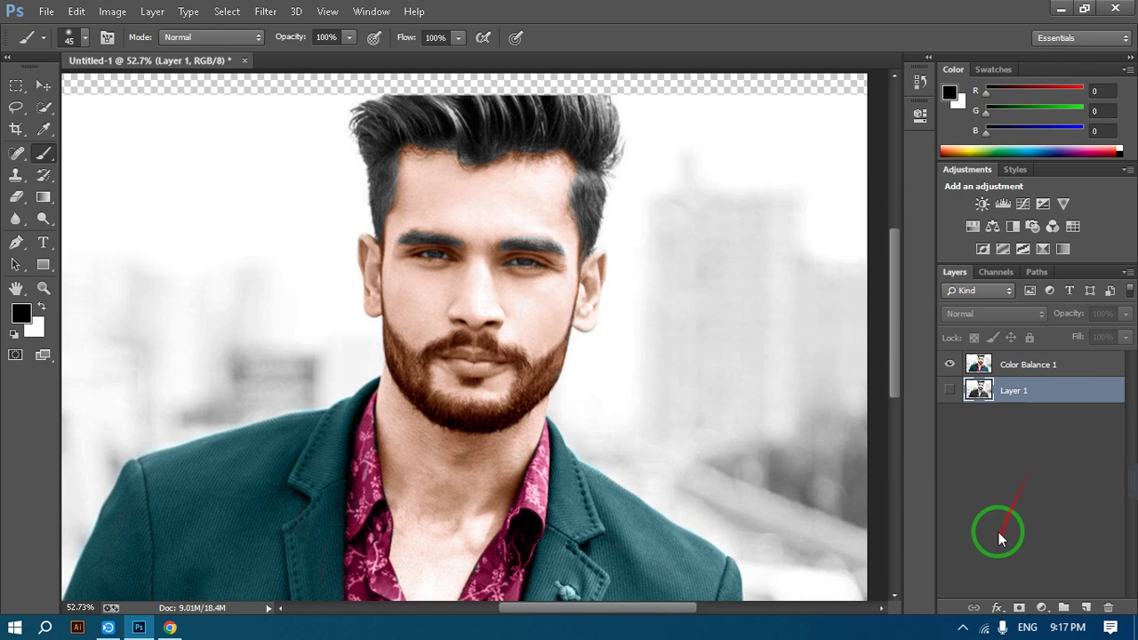
pyautogui.click(1018, 377)
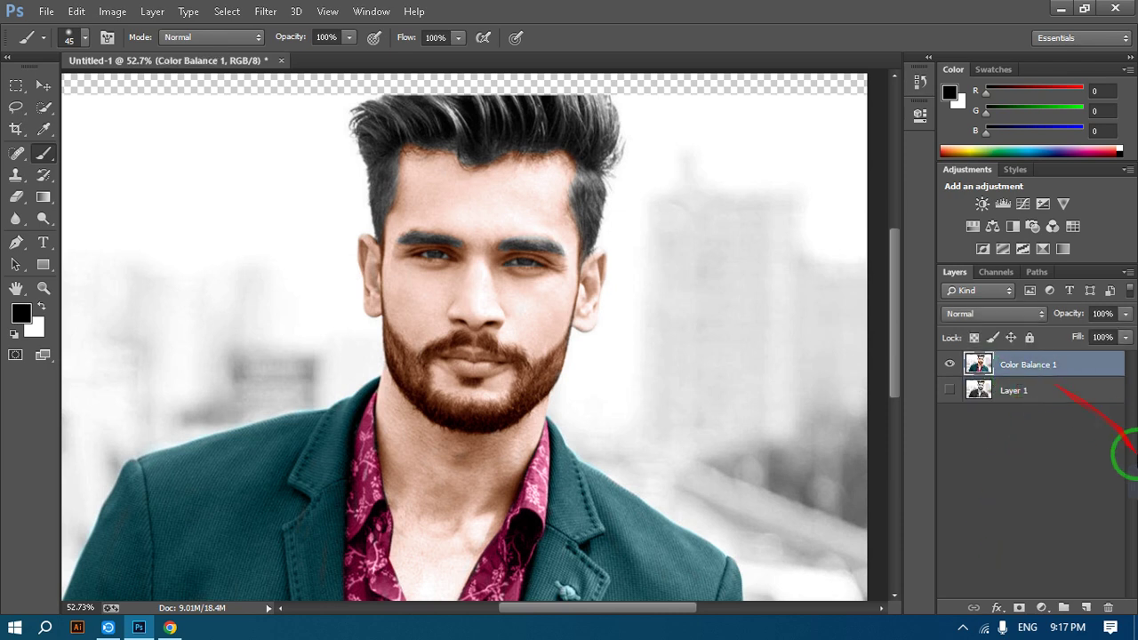
pyautogui.click(1083, 610)
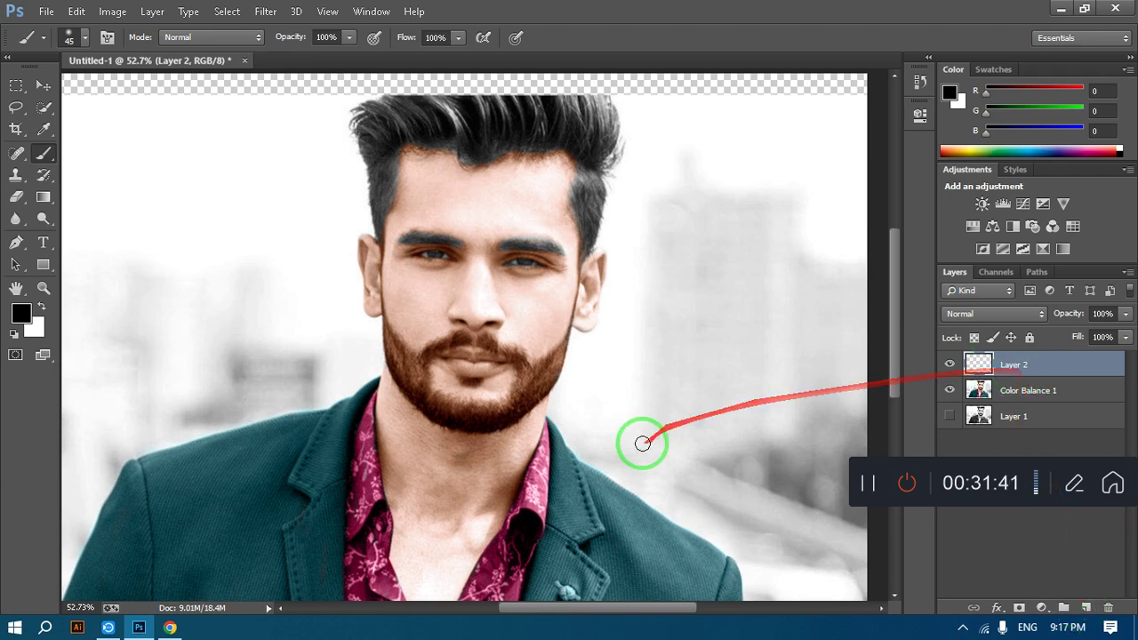
pyautogui.scroll(5, 380, 365)
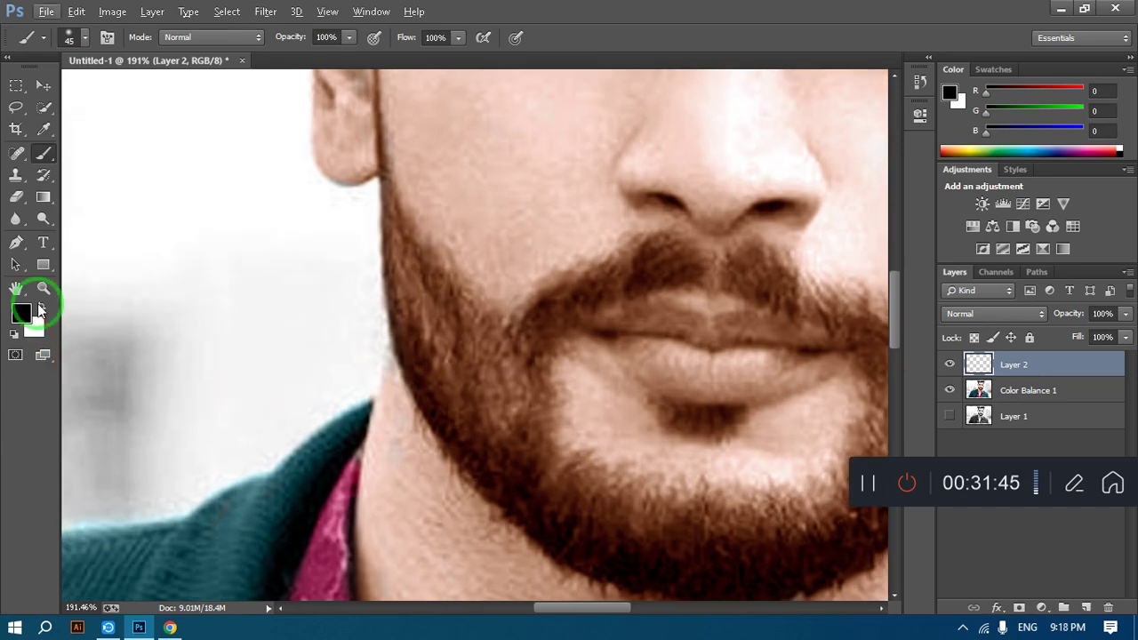
pyautogui.click(40, 306)
pyautogui.click(24, 314)
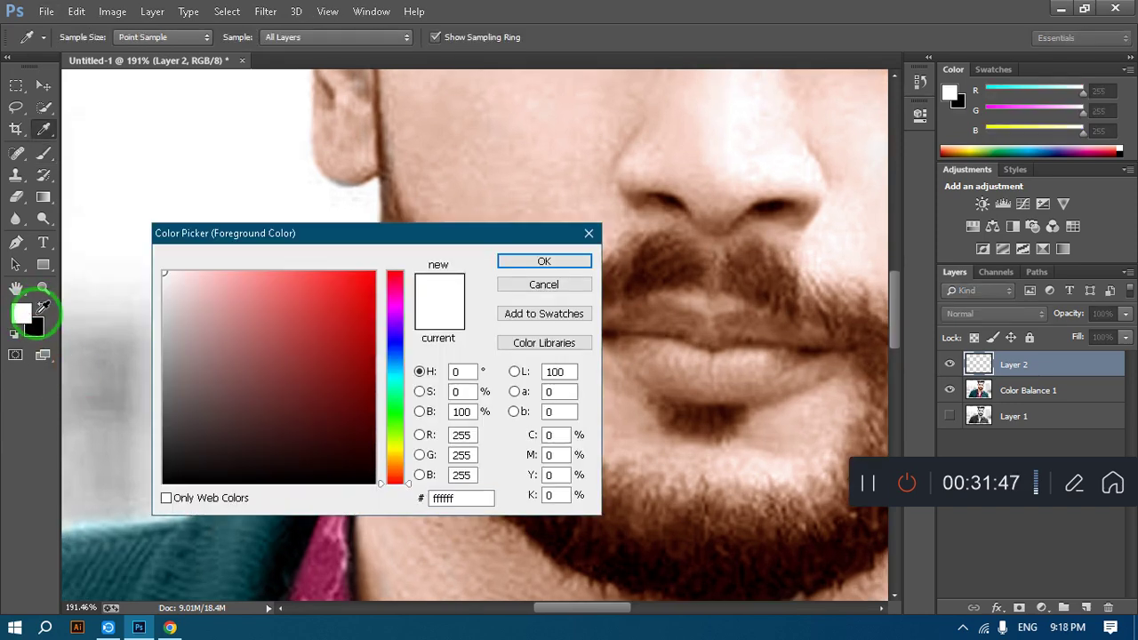
pyautogui.click(568, 262)
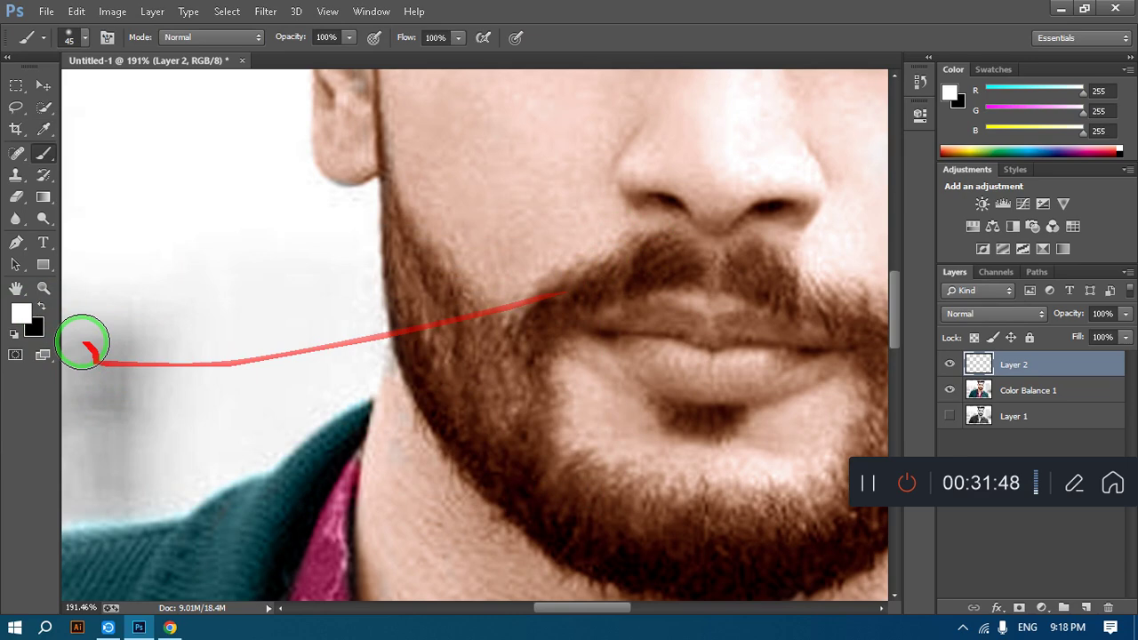
pyautogui.click(41, 307)
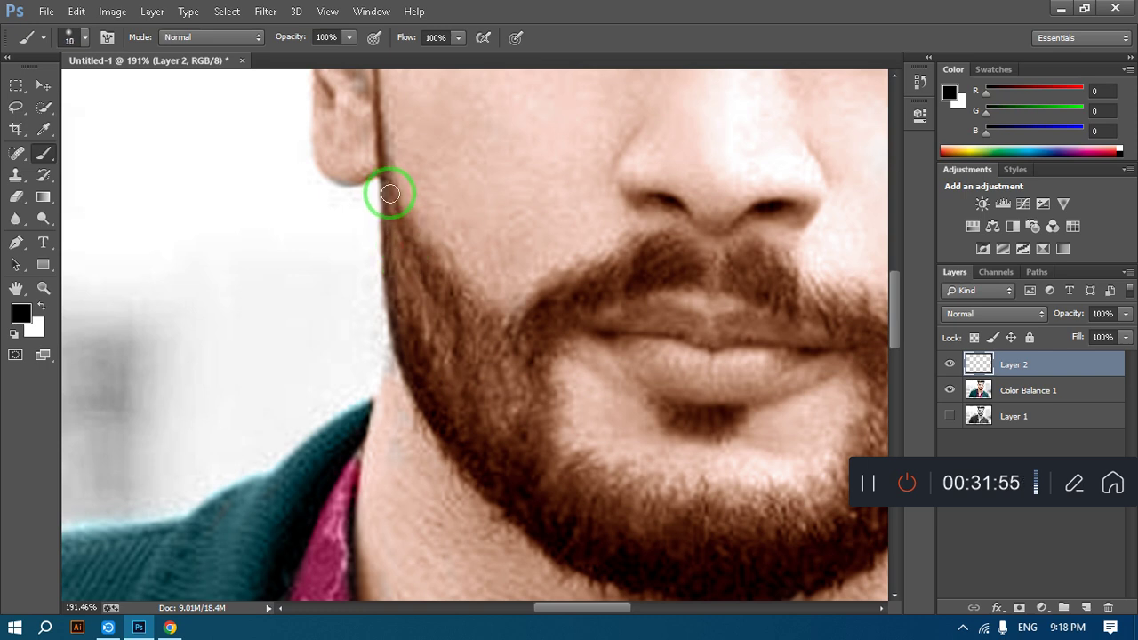
# On Layer 2, trace the upper cheek line and outer beard edge on the model's right side and under the chin with a 10 px black brush.
pyautogui.moveTo(389, 206)
pyautogui.mouseDown()
pyautogui.moveTo(394, 305)
pyautogui.moveTo(422, 394)
pyautogui.mouseUp()
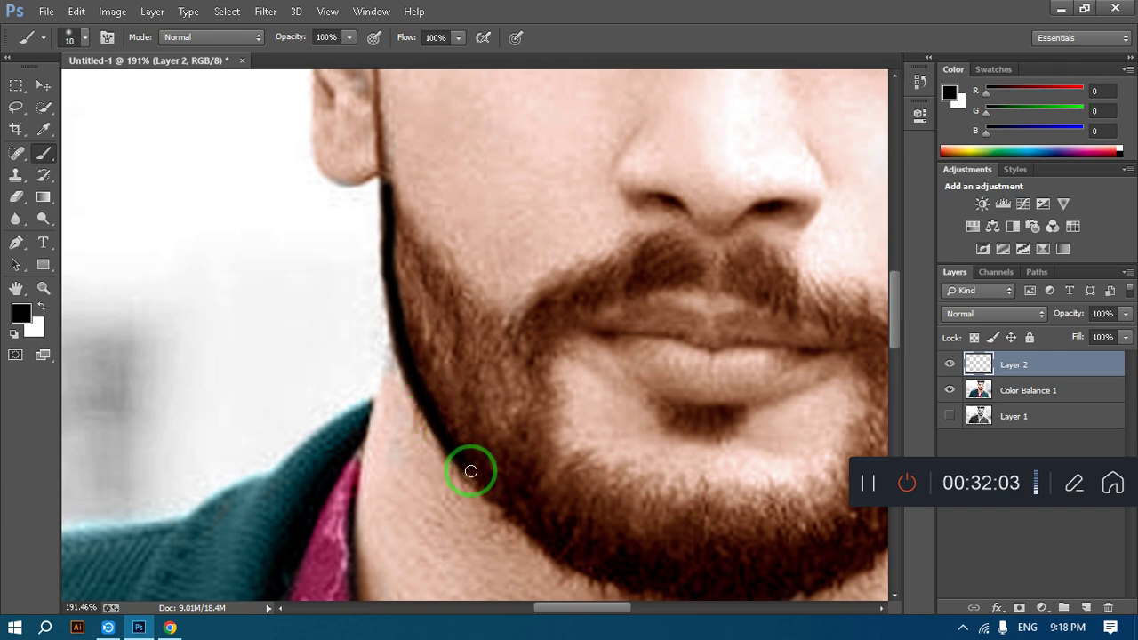
pyautogui.moveTo(470, 471)
pyautogui.mouseDown()
pyautogui.moveTo(452, 336)
pyautogui.moveTo(391, 207)
pyautogui.moveTo(441, 272)
pyautogui.moveTo(506, 322)
pyautogui.mouseUp()
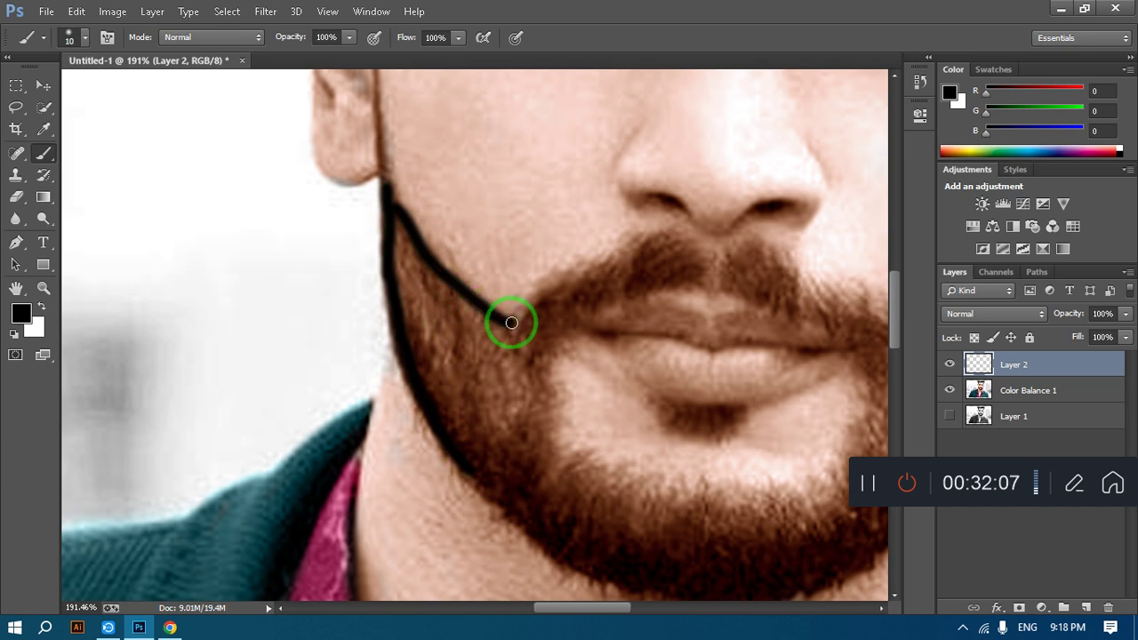
pyautogui.moveTo(556, 382); pyautogui.dragTo(394, 212)
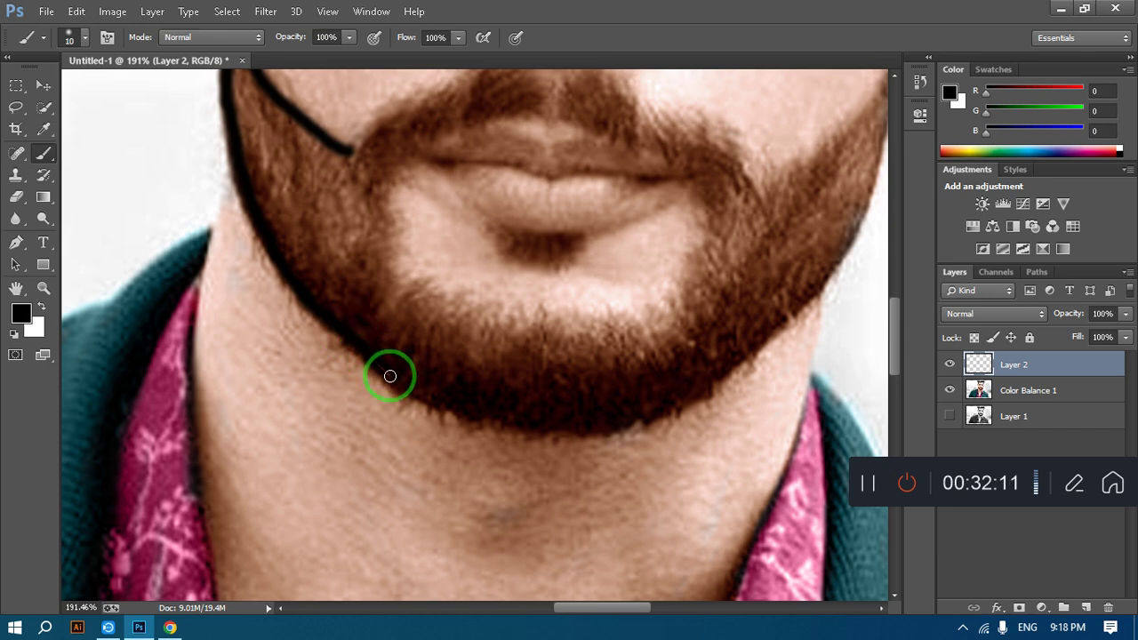
pyautogui.moveTo(426, 400)
pyautogui.mouseDown()
pyautogui.moveTo(546, 428)
pyautogui.moveTo(656, 413)
pyautogui.mouseUp()
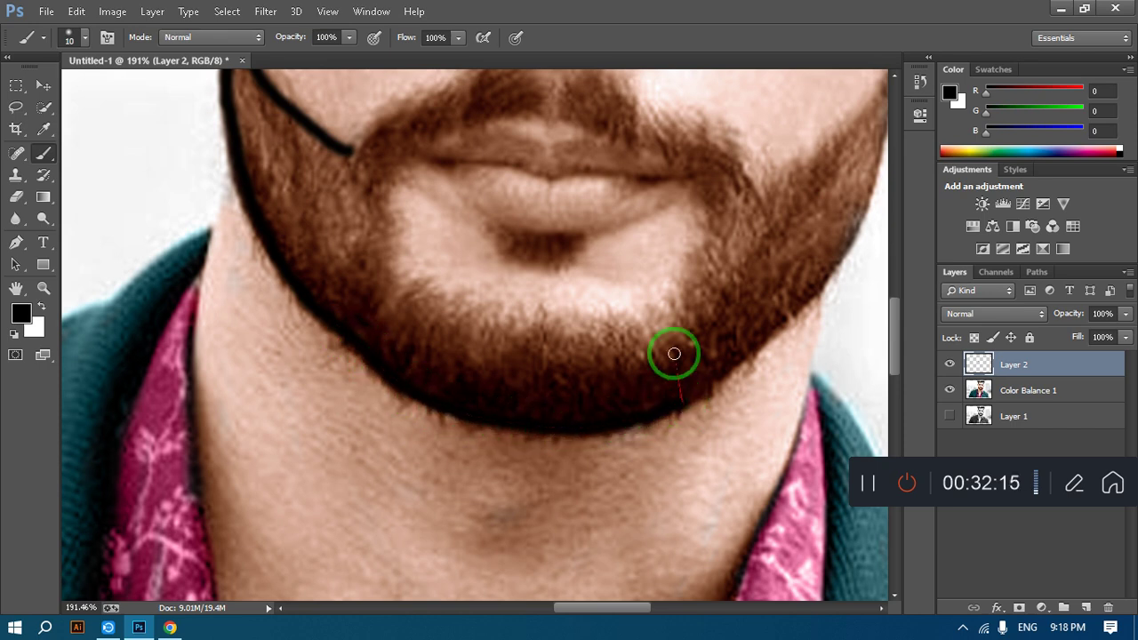
# Paint a thick black stroke along the lower beard edge from the chin up the model's left jaw with a 20 px brush.
pyautogui.moveTo(739, 310); pyautogui.dragTo(452, 437)
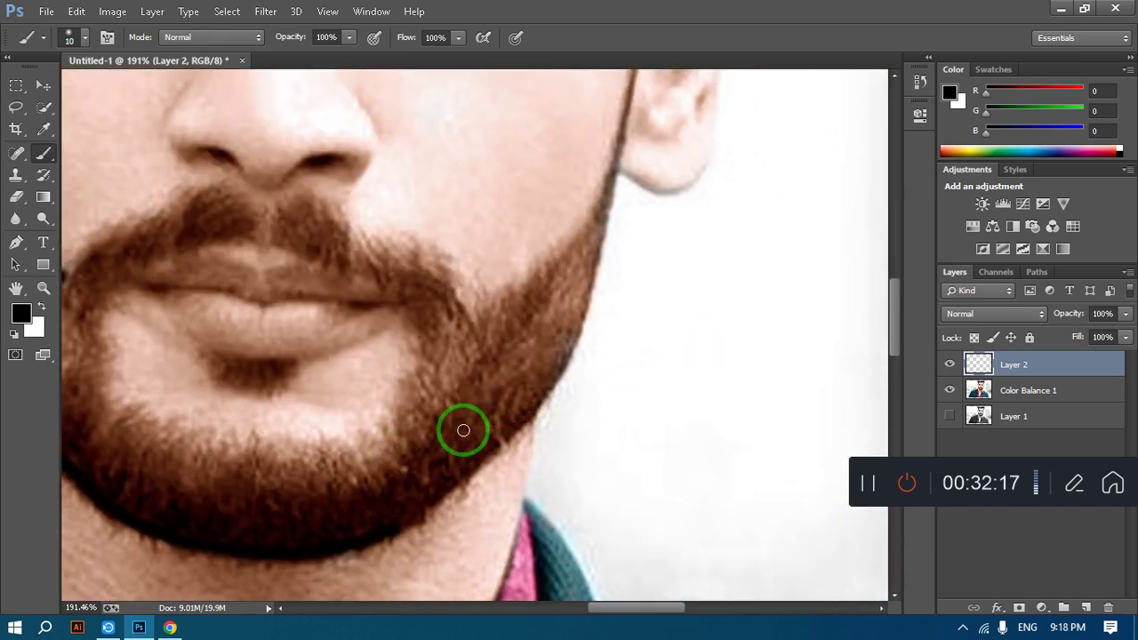
pyautogui.press(']')
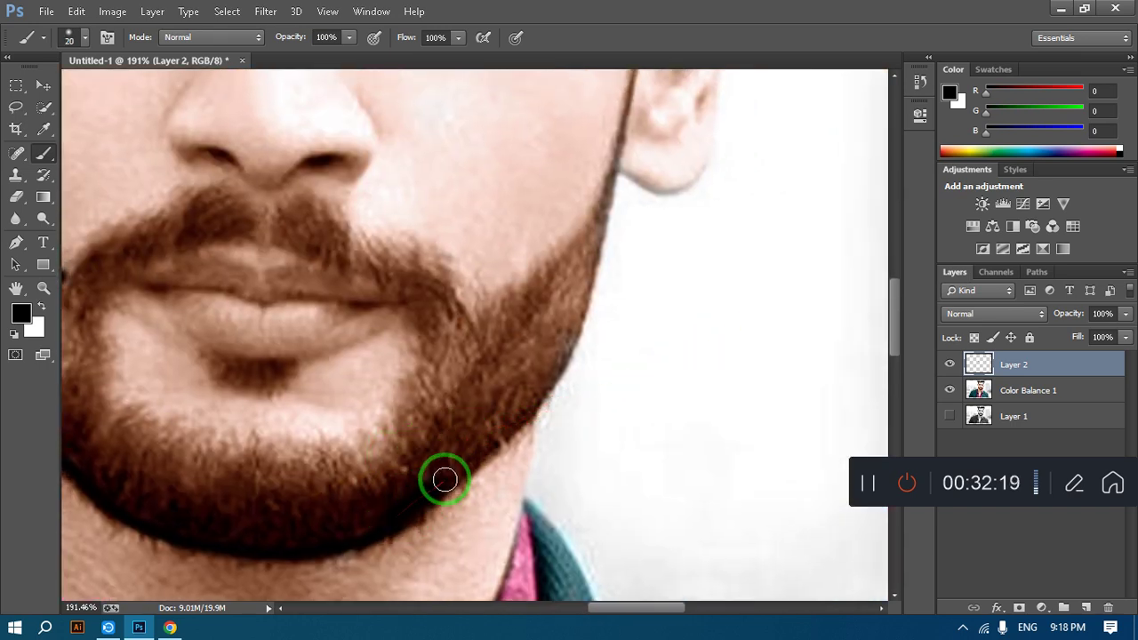
pyautogui.moveTo(444, 478)
pyautogui.mouseDown()
pyautogui.moveTo(520, 395)
pyautogui.moveTo(528, 414)
pyautogui.moveTo(478, 461)
pyautogui.moveTo(524, 431)
pyautogui.moveTo(547, 348)
pyautogui.moveTo(593, 262)
pyautogui.moveTo(596, 205)
pyautogui.moveTo(558, 292)
pyautogui.moveTo(600, 120)
pyautogui.mouseUp()
# Trace the model's left sideburn and upper cheek line down to the moustache in black with a 5 px brush.
pyautogui.press('[')
pyautogui.press('[')
pyautogui.press(']')
pyautogui.press(']')
pyautogui.press('[')
pyautogui.press('[')
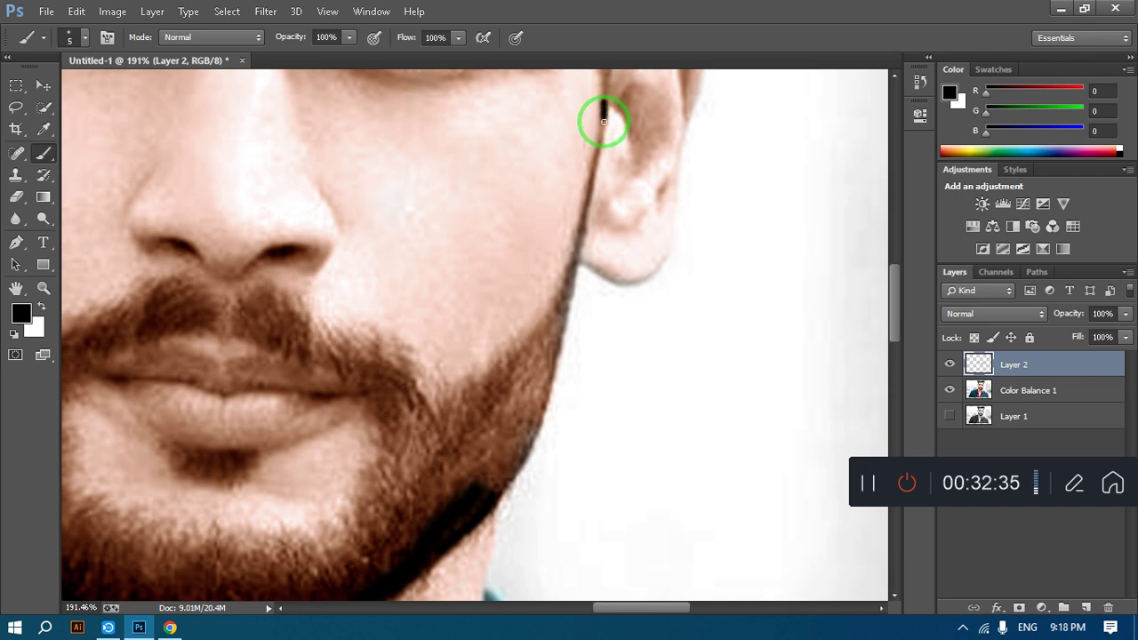
pyautogui.moveTo(595, 160); pyautogui.dragTo(592, 174)
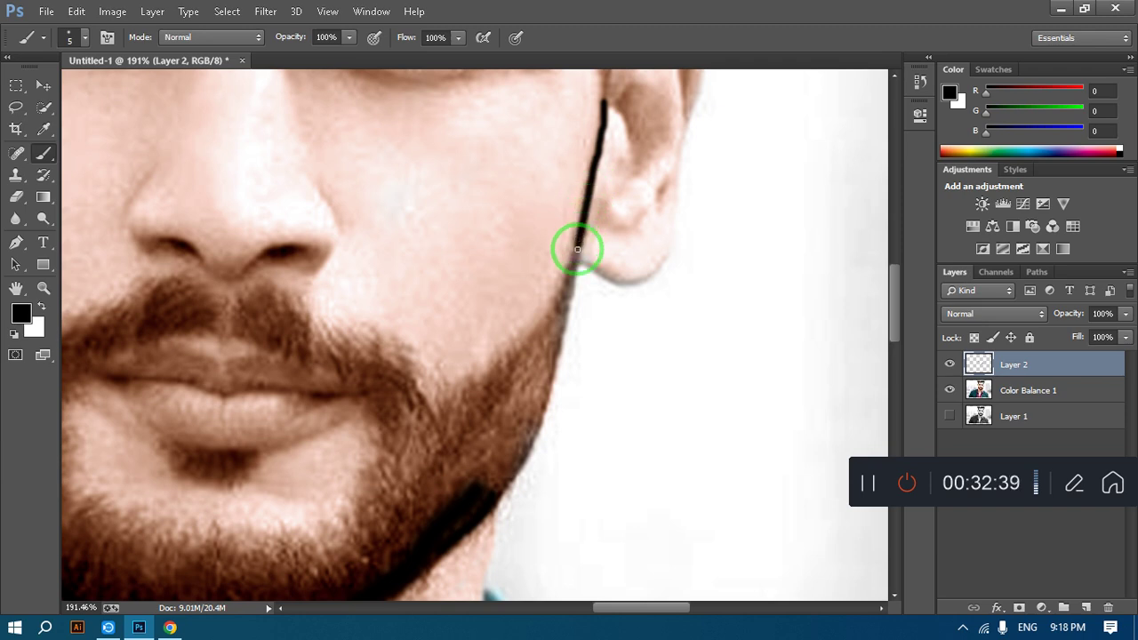
pyautogui.moveTo(577, 249); pyautogui.dragTo(552, 308)
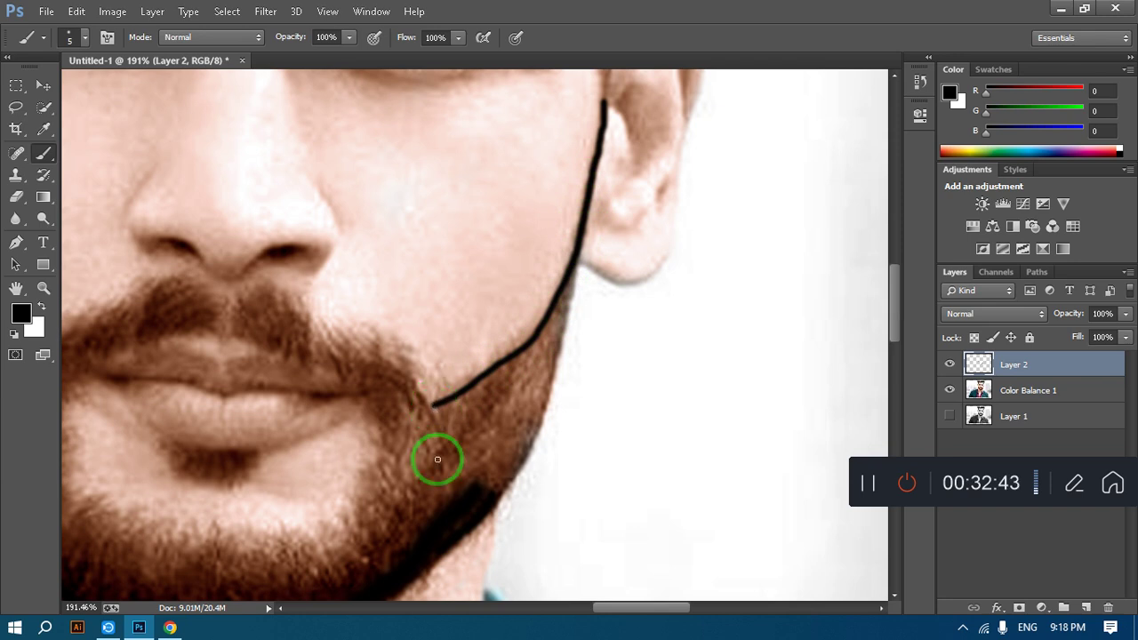
# Trace the outer beard edge from the model's left earlobe down to the thick jaw stroke with the 5 px black brush.
pyautogui.scroll(-2, 453, 338)
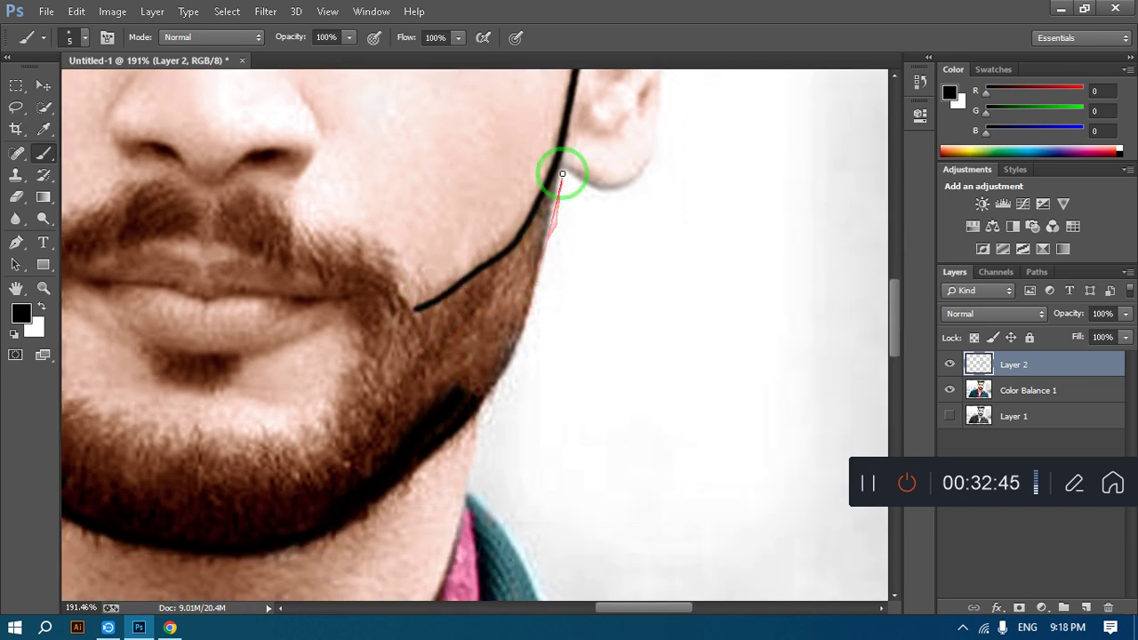
pyautogui.moveTo(554, 188)
pyautogui.mouseDown()
pyautogui.moveTo(522, 314)
pyautogui.moveTo(472, 404)
pyautogui.mouseUp()
pyautogui.press('[')
pyautogui.press('[')
pyautogui.press('[')
pyautogui.press('[')
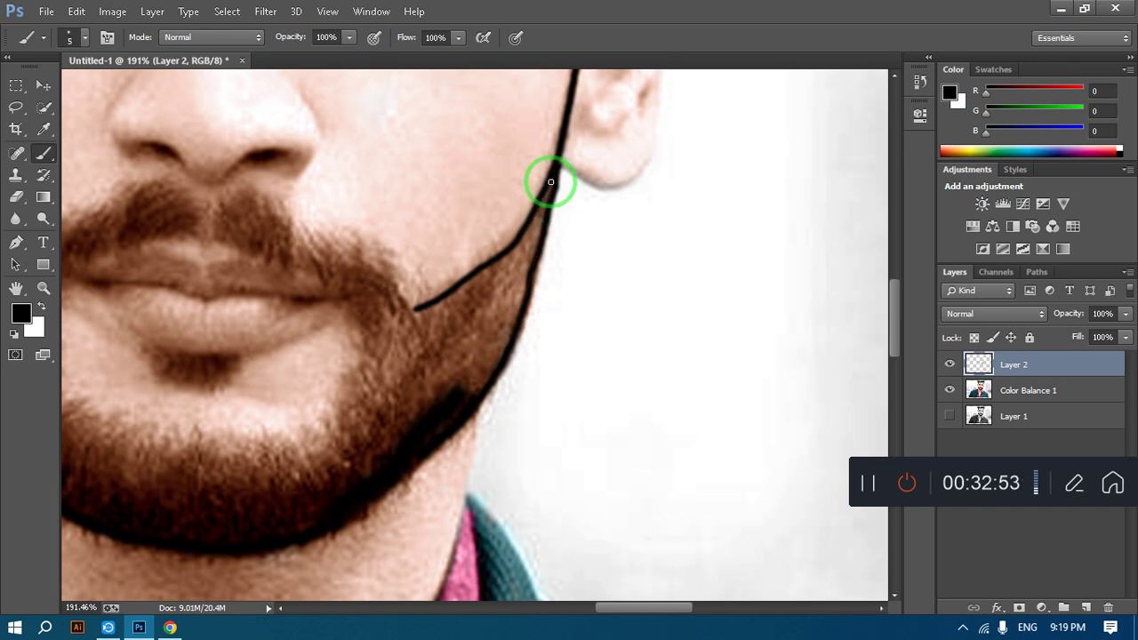
# Paint black over the sideburn and upper cheek beard on the image's right side, enlarging the brush to 9 px.
pyautogui.moveTo(550, 182); pyautogui.dragTo(481, 336)
pyautogui.press(']')
pyautogui.press(']')
pyautogui.press(']')
pyautogui.press(']')
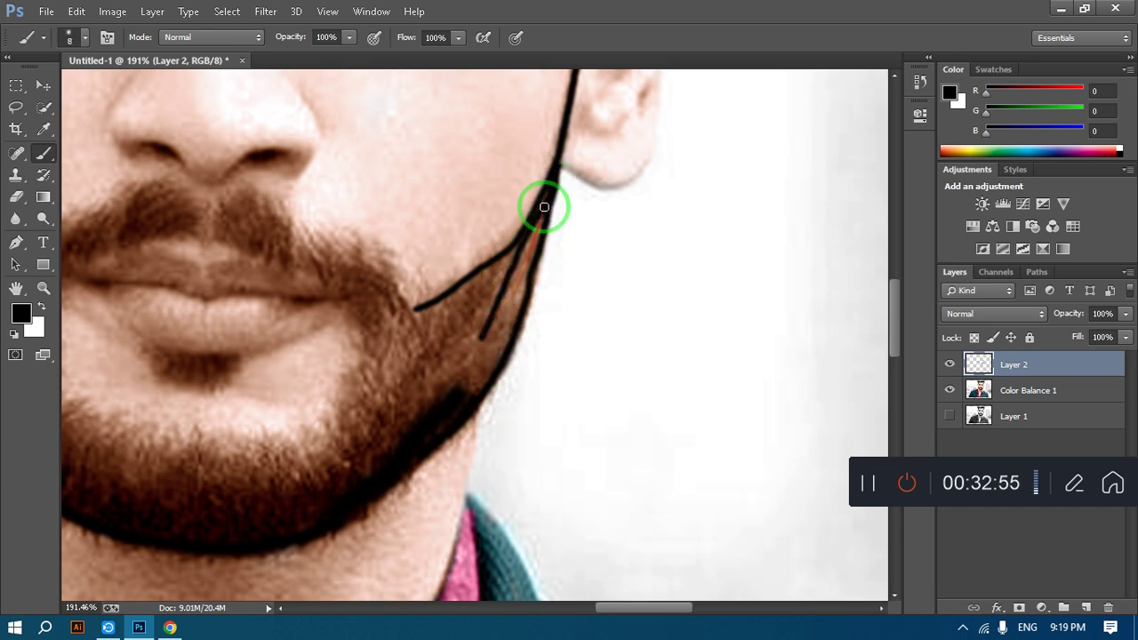
pyautogui.moveTo(548, 195)
pyautogui.mouseDown()
pyautogui.moveTo(519, 256)
pyautogui.moveTo(455, 320)
pyautogui.moveTo(487, 289)
pyautogui.moveTo(521, 244)
pyautogui.moveTo(417, 317)
pyautogui.moveTo(486, 289)
pyautogui.moveTo(536, 239)
pyautogui.moveTo(487, 339)
pyautogui.moveTo(498, 288)
pyautogui.moveTo(490, 330)
pyautogui.mouseUp()
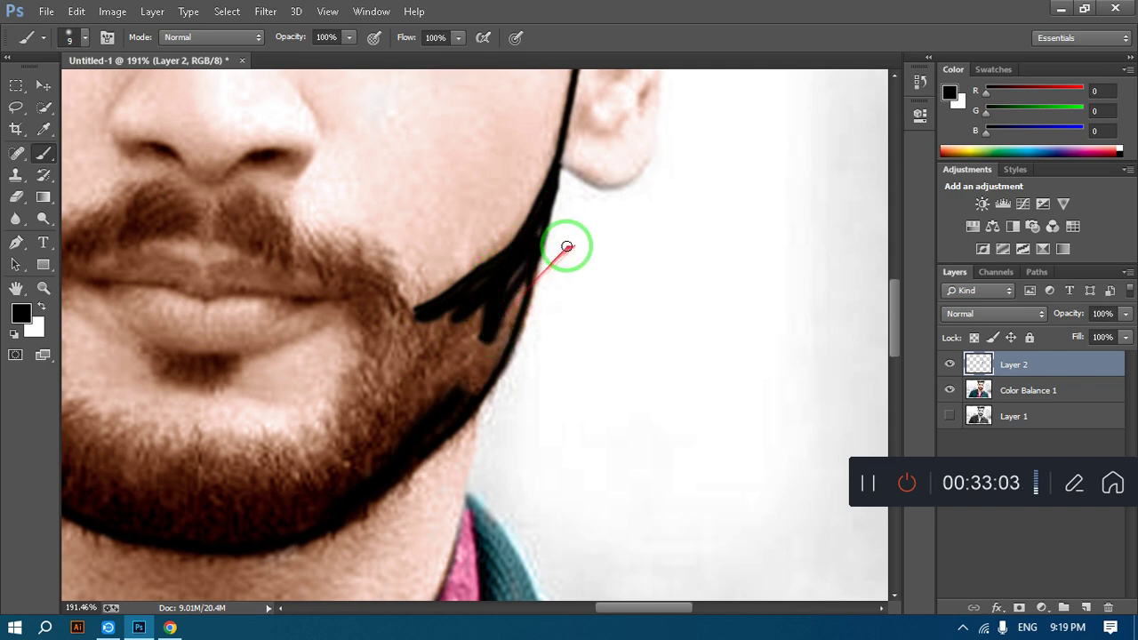
pyautogui.moveTo(544, 225)
pyautogui.mouseDown()
pyautogui.moveTo(481, 342)
pyautogui.moveTo(497, 277)
pyautogui.moveTo(411, 333)
pyautogui.moveTo(499, 291)
pyautogui.moveTo(473, 338)
pyautogui.moveTo(521, 281)
pyautogui.moveTo(484, 368)
pyautogui.moveTo(513, 312)
pyautogui.moveTo(493, 359)
pyautogui.moveTo(431, 432)
pyautogui.moveTo(502, 292)
pyautogui.moveTo(403, 372)
pyautogui.moveTo(492, 310)
pyautogui.moveTo(405, 363)
pyautogui.moveTo(475, 336)
pyautogui.moveTo(492, 342)
pyautogui.moveTo(454, 388)
pyautogui.mouseUp()
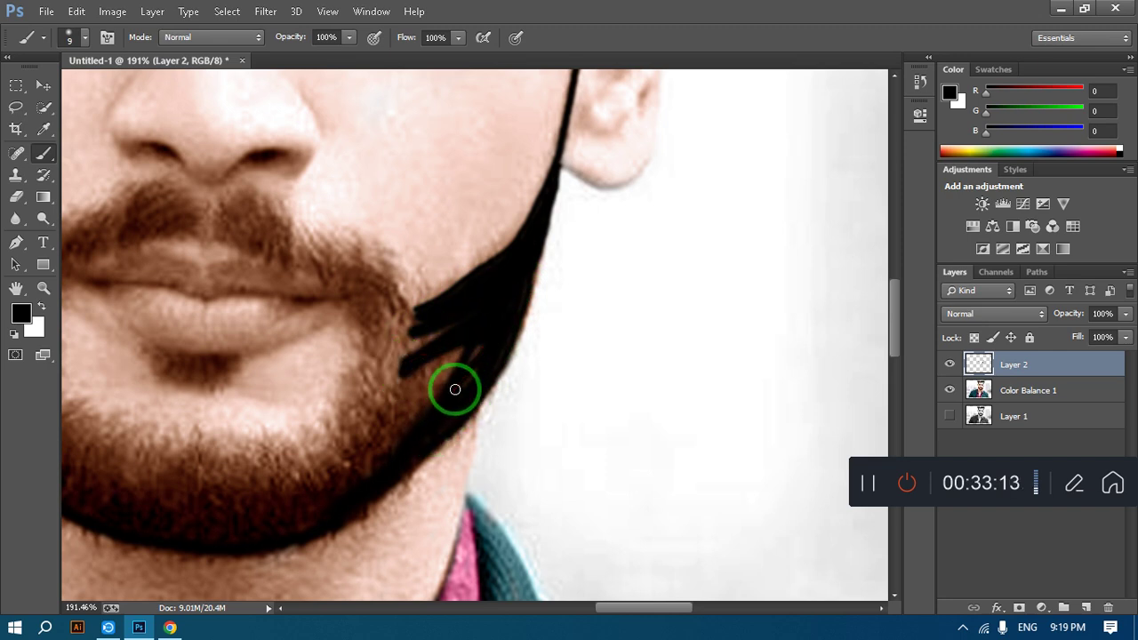
# Fill the rest of the jaw beard on the image's right side with black using a 25 px brush.
pyautogui.press(']')
pyautogui.press(']')
pyautogui.press(']')
pyautogui.press(']')
pyautogui.moveTo(483, 347)
pyautogui.mouseDown()
pyautogui.moveTo(390, 415)
pyautogui.moveTo(354, 470)
pyautogui.moveTo(456, 345)
pyautogui.moveTo(414, 372)
pyautogui.moveTo(406, 336)
pyautogui.moveTo(441, 335)
pyautogui.moveTo(374, 322)
pyautogui.moveTo(368, 395)
pyautogui.moveTo(311, 499)
pyautogui.moveTo(356, 466)
pyautogui.moveTo(401, 368)
pyautogui.moveTo(393, 430)
pyautogui.moveTo(330, 477)
pyautogui.mouseUp()
pyautogui.moveTo(474, 438); pyautogui.dragTo(527, 414)
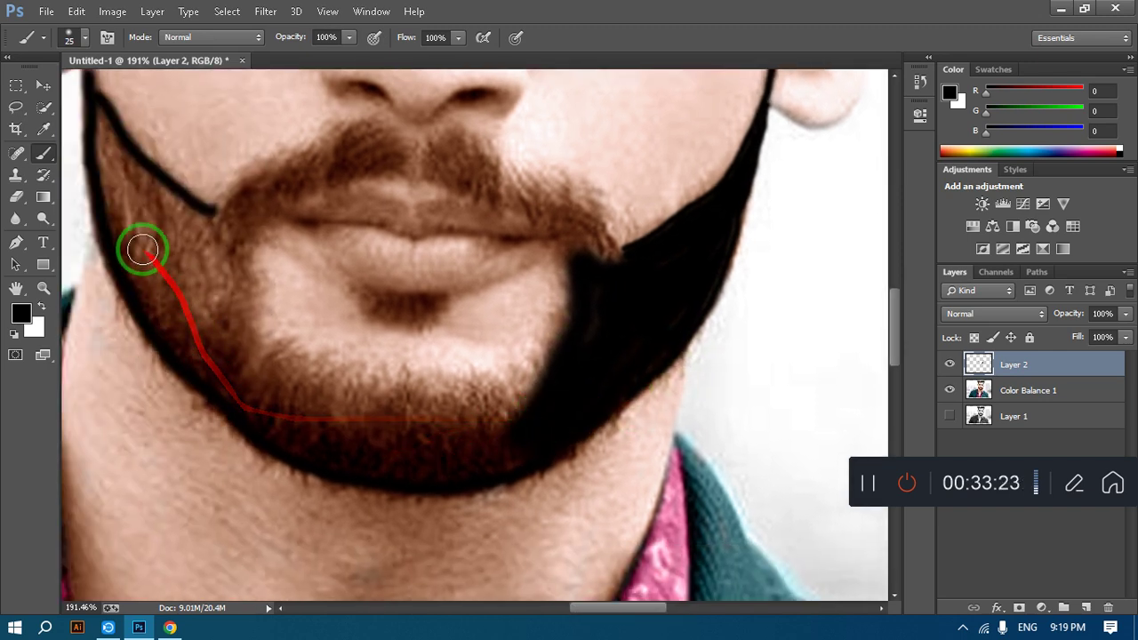
# Cover the chin, the opposite jaw and the mustache in black, reducing the brush to 15 px for the finer areas.
pyautogui.moveTo(98, 129)
pyautogui.mouseDown()
pyautogui.moveTo(131, 256)
pyautogui.moveTo(191, 347)
pyautogui.moveTo(287, 425)
pyautogui.moveTo(378, 450)
pyautogui.moveTo(282, 436)
pyautogui.moveTo(254, 417)
pyautogui.moveTo(208, 364)
pyautogui.moveTo(354, 444)
pyautogui.moveTo(418, 454)
pyautogui.moveTo(477, 453)
pyautogui.mouseUp()
pyautogui.moveTo(367, 468)
pyautogui.mouseDown()
pyautogui.moveTo(514, 446)
pyautogui.moveTo(502, 458)
pyautogui.moveTo(344, 461)
pyautogui.moveTo(541, 432)
pyautogui.moveTo(441, 448)
pyautogui.mouseUp()
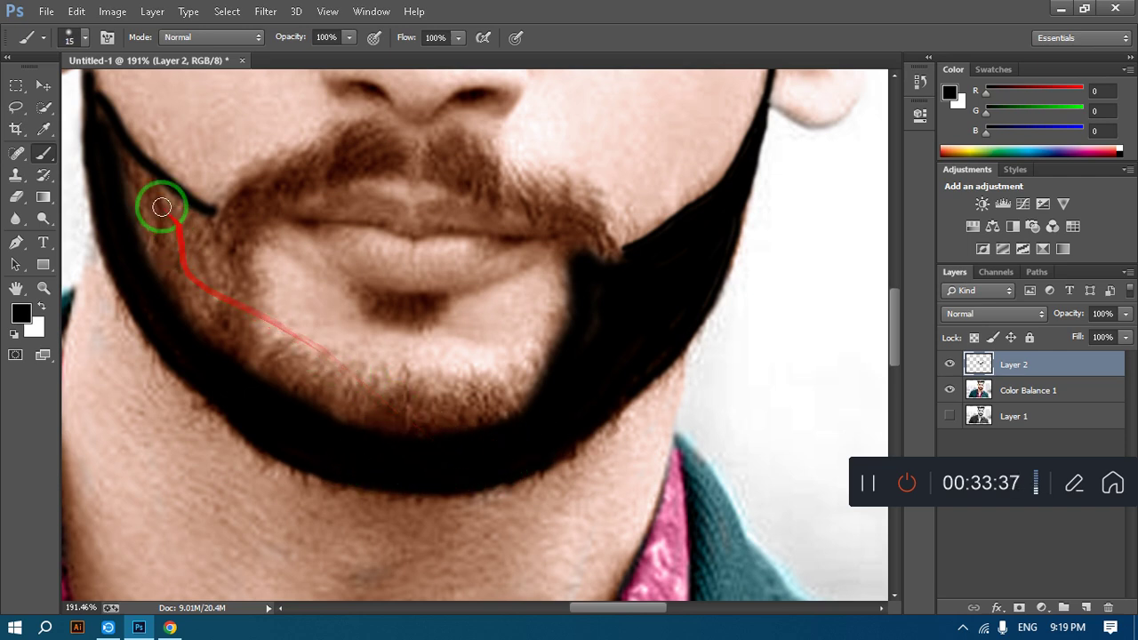
pyautogui.press('[')
pyautogui.moveTo(104, 129)
pyautogui.mouseDown()
pyautogui.moveTo(146, 227)
pyautogui.moveTo(212, 335)
pyautogui.moveTo(124, 181)
pyautogui.moveTo(160, 278)
pyautogui.moveTo(208, 338)
pyautogui.moveTo(134, 174)
pyautogui.moveTo(193, 239)
pyautogui.moveTo(222, 332)
pyautogui.moveTo(193, 232)
pyautogui.moveTo(153, 189)
pyautogui.moveTo(205, 215)
pyautogui.moveTo(195, 254)
pyautogui.moveTo(166, 230)
pyautogui.moveTo(209, 339)
pyautogui.moveTo(225, 215)
pyautogui.moveTo(229, 358)
pyautogui.moveTo(243, 245)
pyautogui.moveTo(237, 351)
pyautogui.moveTo(234, 322)
pyautogui.moveTo(285, 382)
pyautogui.moveTo(319, 386)
pyautogui.moveTo(255, 352)
pyautogui.moveTo(353, 395)
pyautogui.moveTo(303, 396)
pyautogui.moveTo(361, 422)
pyautogui.moveTo(424, 430)
pyautogui.moveTo(304, 390)
pyautogui.moveTo(400, 402)
pyautogui.moveTo(476, 392)
pyautogui.moveTo(413, 402)
pyautogui.moveTo(488, 413)
pyautogui.moveTo(524, 403)
pyautogui.moveTo(406, 417)
pyautogui.moveTo(481, 428)
pyautogui.moveTo(513, 419)
pyautogui.moveTo(414, 419)
pyautogui.moveTo(512, 391)
pyautogui.moveTo(472, 393)
pyautogui.moveTo(518, 400)
pyautogui.moveTo(569, 310)
pyautogui.moveTo(515, 392)
pyautogui.moveTo(388, 437)
pyautogui.moveTo(218, 257)
pyautogui.moveTo(281, 183)
pyautogui.moveTo(310, 177)
pyautogui.moveTo(246, 236)
pyautogui.moveTo(279, 199)
pyautogui.moveTo(340, 170)
pyautogui.moveTo(442, 168)
pyautogui.moveTo(501, 204)
pyautogui.moveTo(559, 216)
pyautogui.moveTo(614, 257)
pyautogui.moveTo(577, 240)
pyautogui.moveTo(599, 236)
pyautogui.moveTo(590, 198)
pyautogui.moveTo(561, 177)
pyautogui.moveTo(559, 193)
pyautogui.moveTo(533, 191)
pyautogui.moveTo(488, 155)
pyautogui.moveTo(486, 178)
pyautogui.moveTo(466, 142)
pyautogui.moveTo(449, 155)
pyautogui.moveTo(343, 132)
pyautogui.moveTo(270, 175)
pyautogui.moveTo(226, 237)
pyautogui.moveTo(320, 160)
pyautogui.moveTo(384, 142)
pyautogui.moveTo(400, 150)
pyautogui.moveTo(345, 160)
pyautogui.moveTo(447, 158)
pyautogui.moveTo(561, 204)
pyautogui.moveTo(590, 196)
pyautogui.moveTo(472, 152)
pyautogui.moveTo(485, 187)
pyautogui.mouseUp()
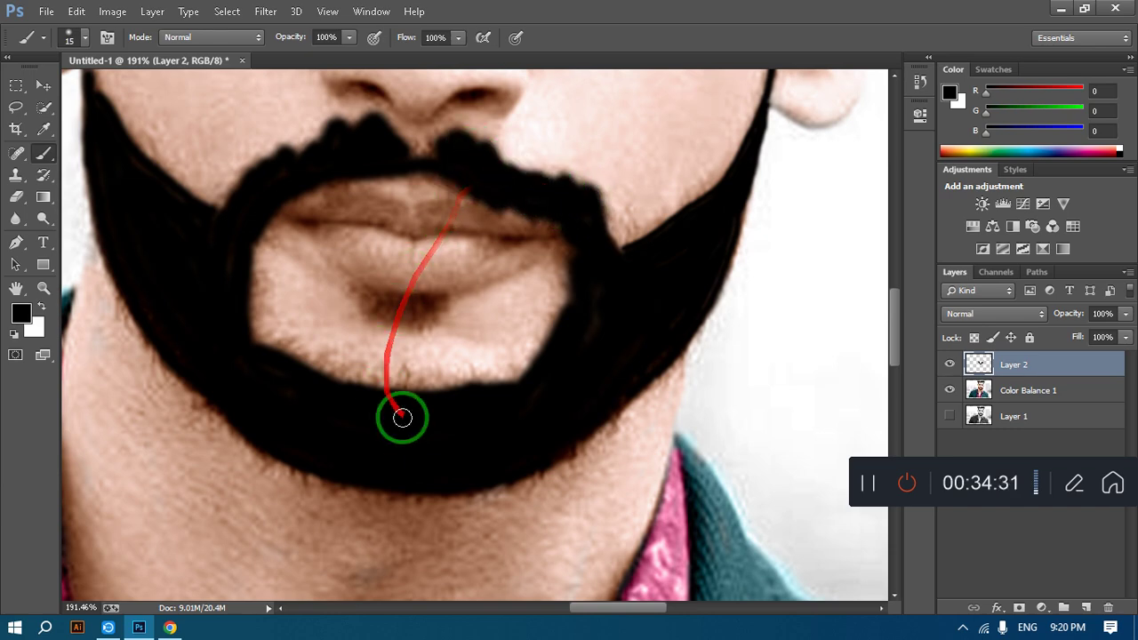
# Try blending the painted beard on Layer 2 with Soft Light at 29% opacity.
pyautogui.hotkey('ctrl', '0')
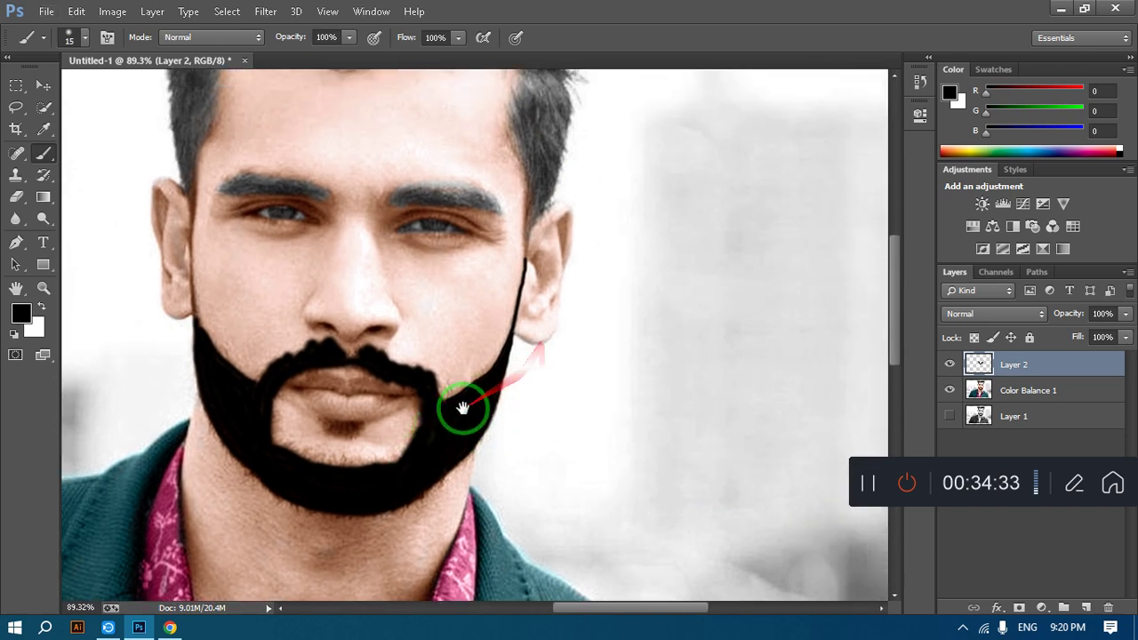
pyautogui.moveTo(462, 407); pyautogui.dragTo(446, 414)
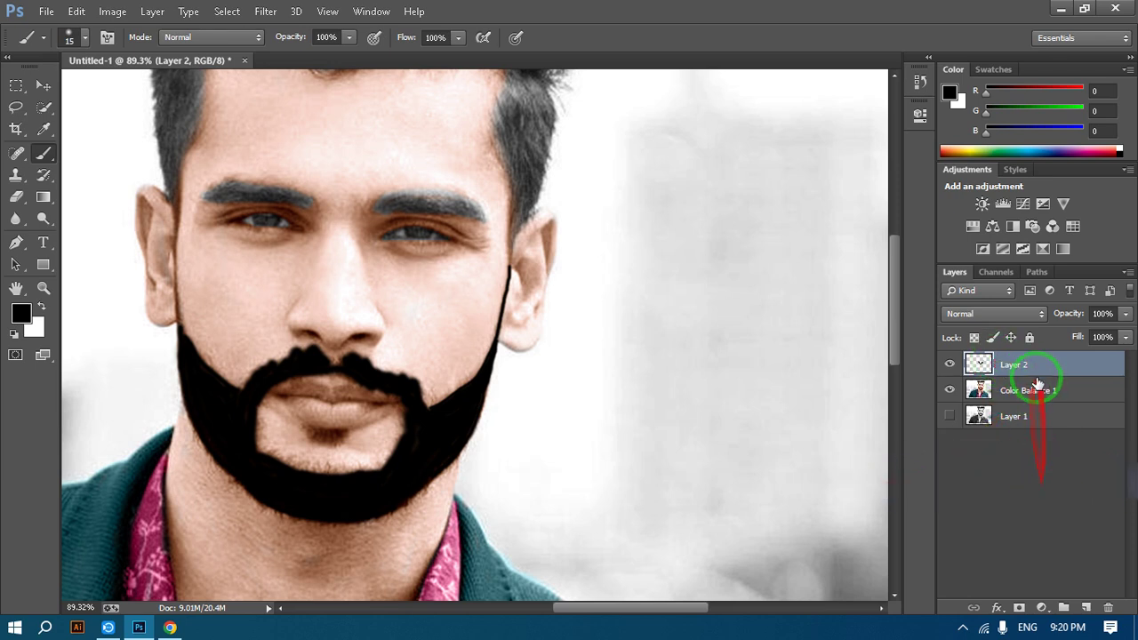
pyautogui.click(1040, 608)
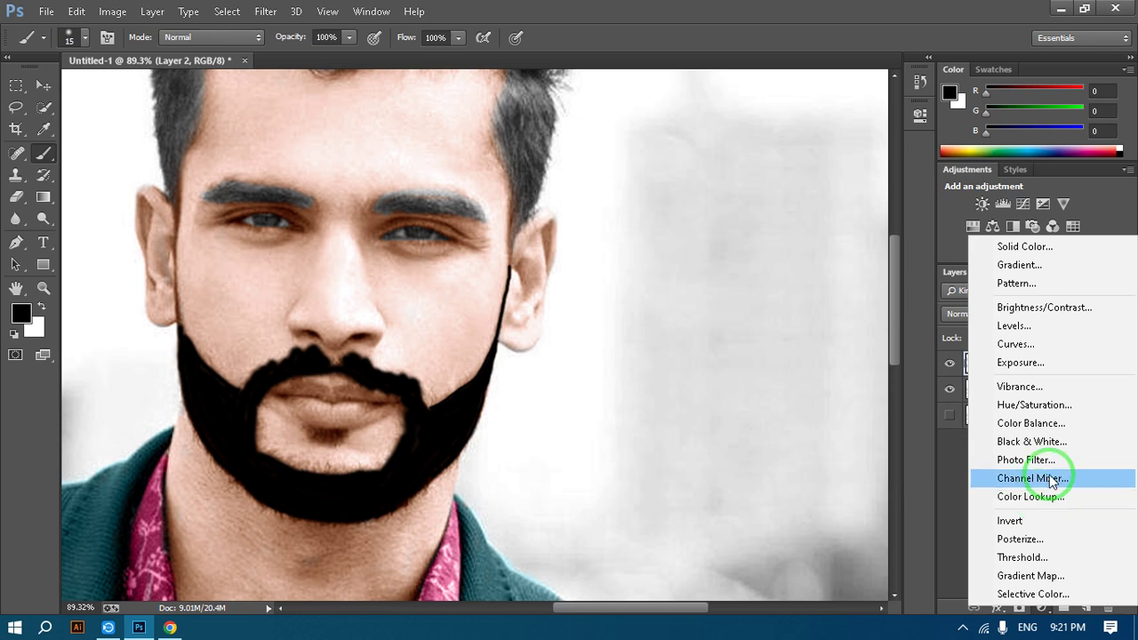
pyautogui.click(958, 314)
pyautogui.click(958, 314)
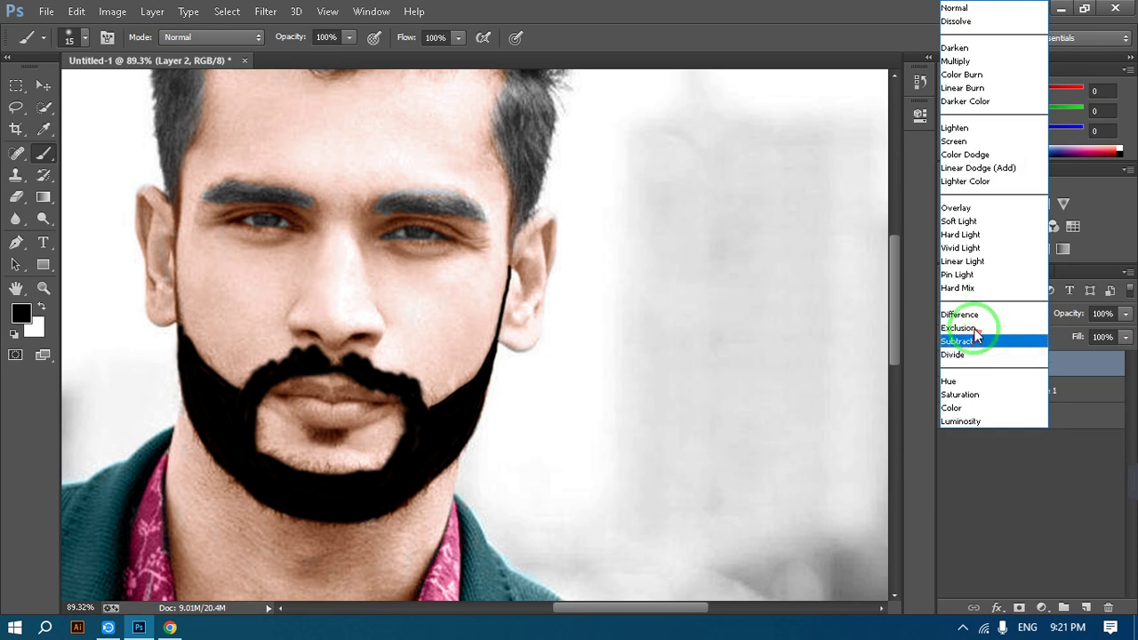
pyautogui.click(962, 218)
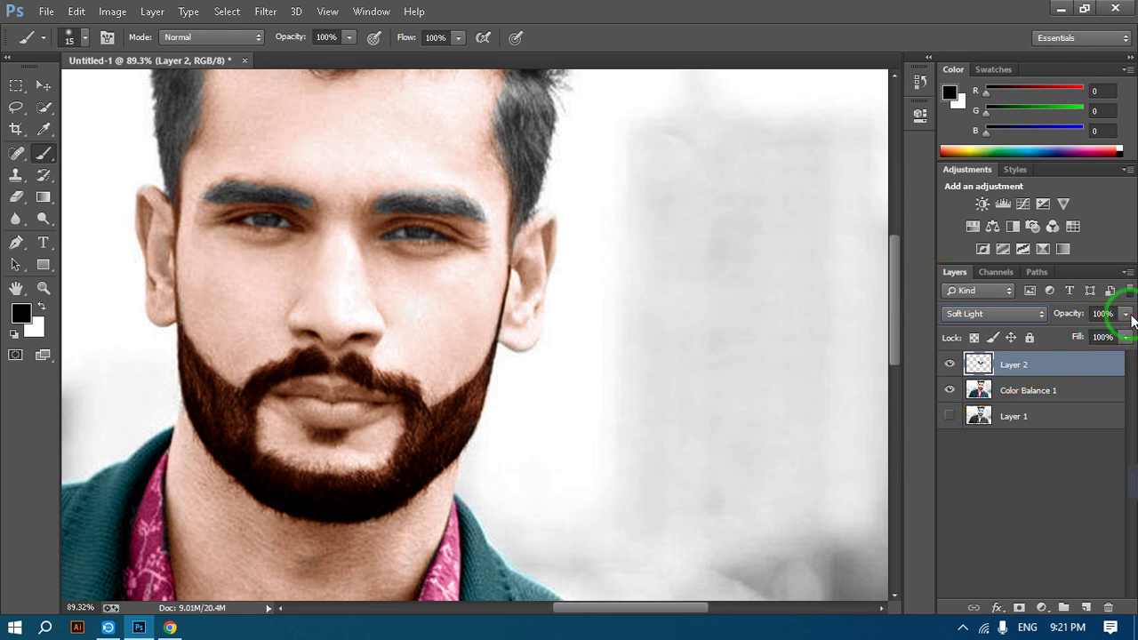
pyautogui.click(1087, 330)
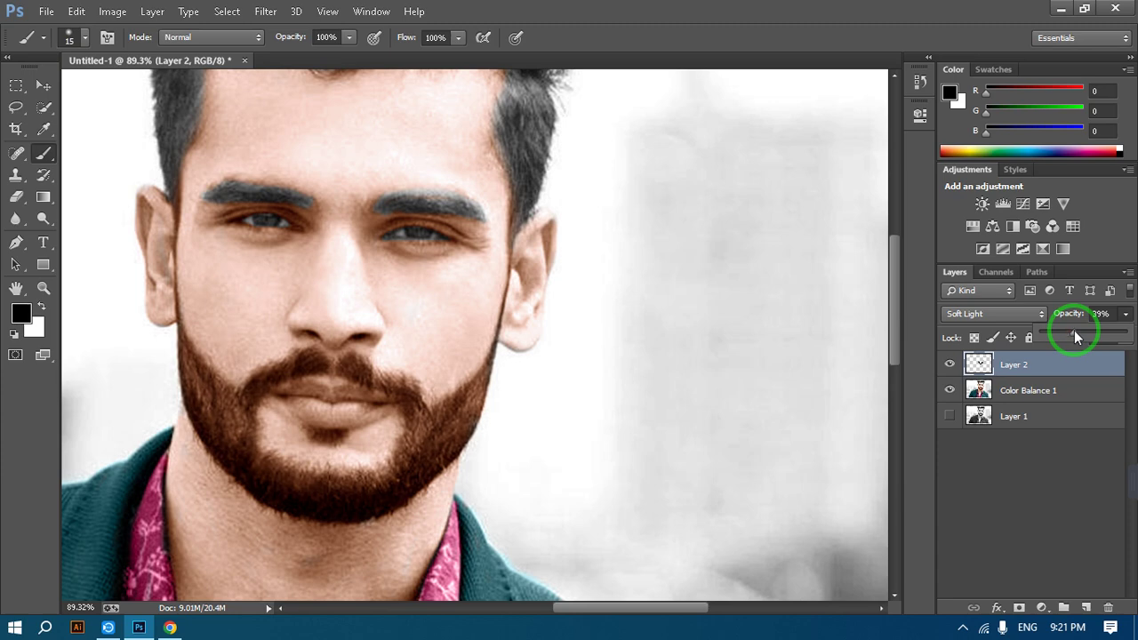
pyautogui.scroll(-3, 393, 405)
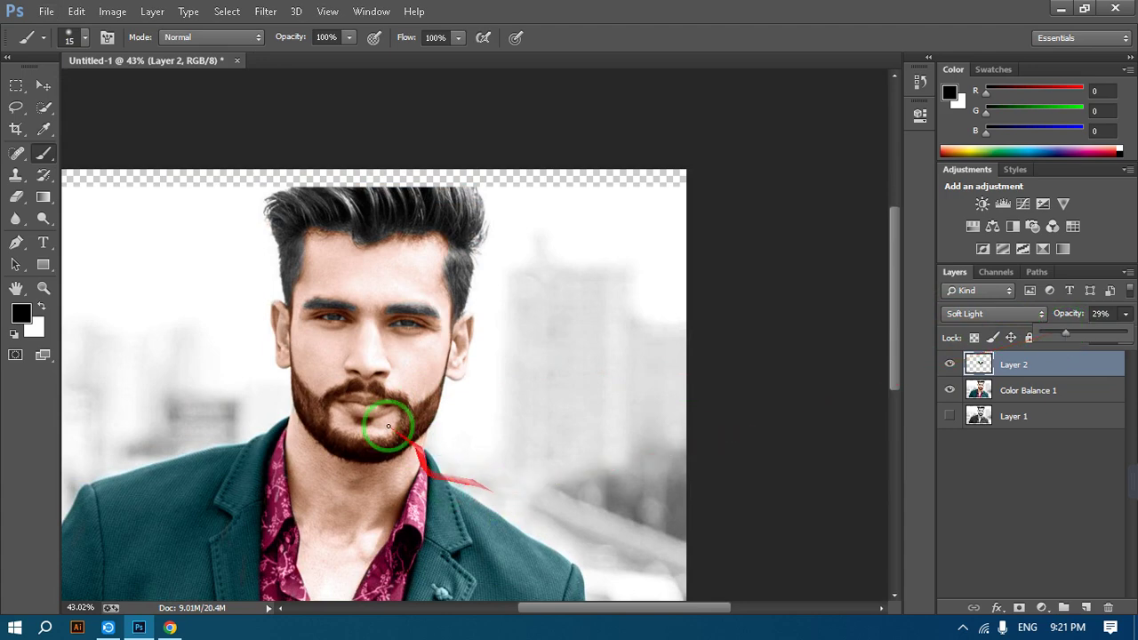
pyautogui.scroll(4, 360, 274)
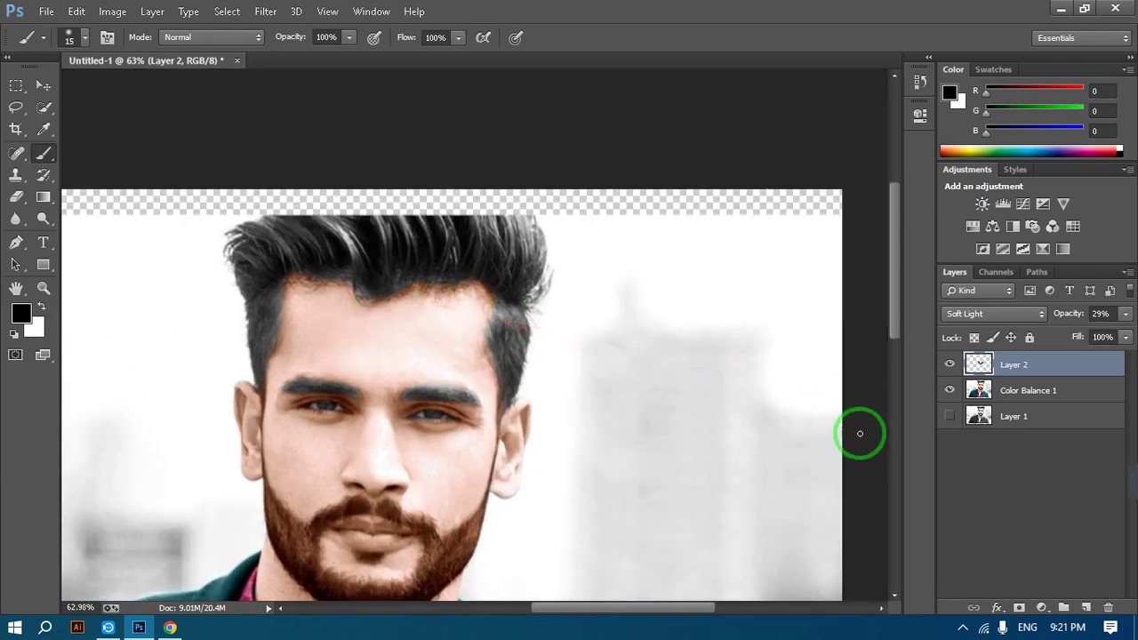
# Undo the opacity reduction and the Soft Light blending on Layer 2.
pyautogui.hotkey('ctrl', 'z')
pyautogui.hotkey('ctrl', 'z')
pyautogui.hotkey('ctrl', 'z')
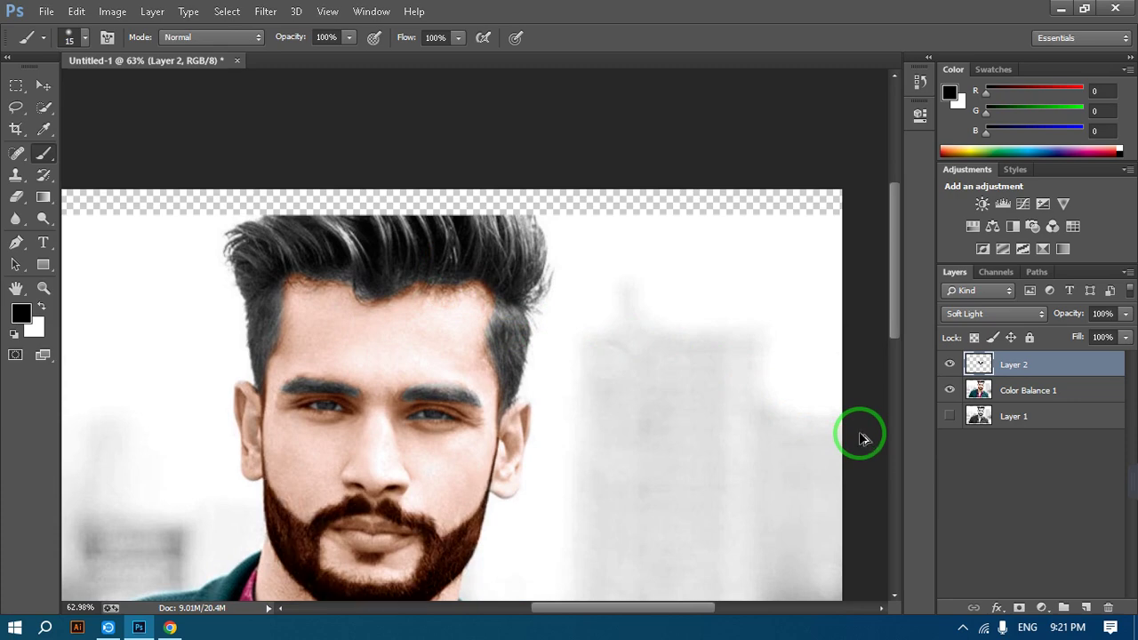
pyautogui.hotkey('ctrl', 'alt', 'z')
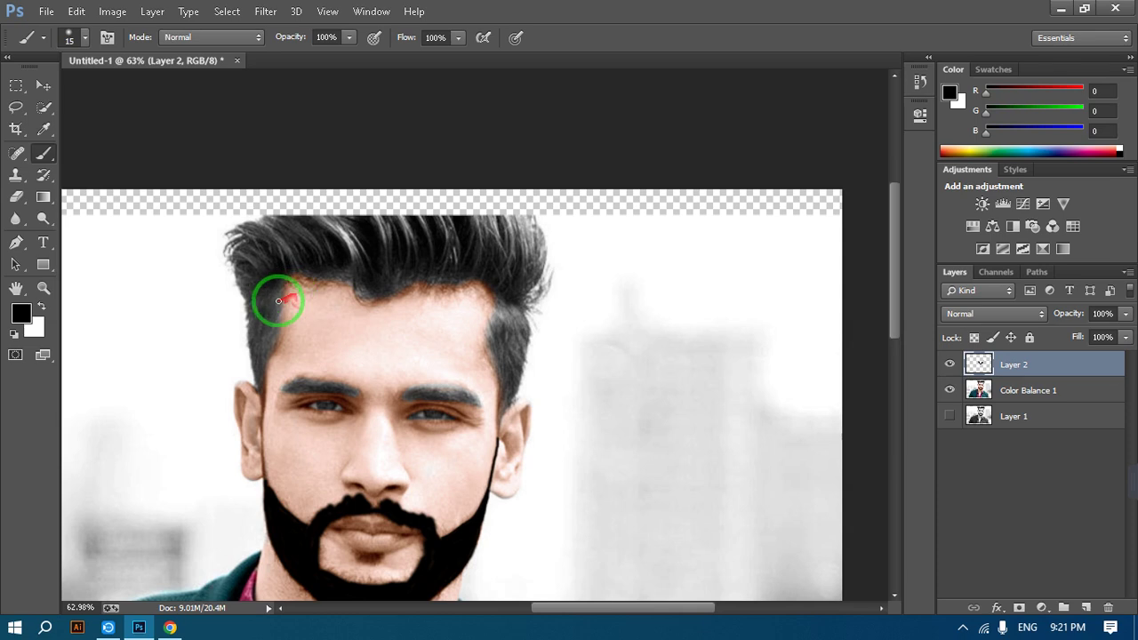
pyautogui.scroll(2, 283, 324)
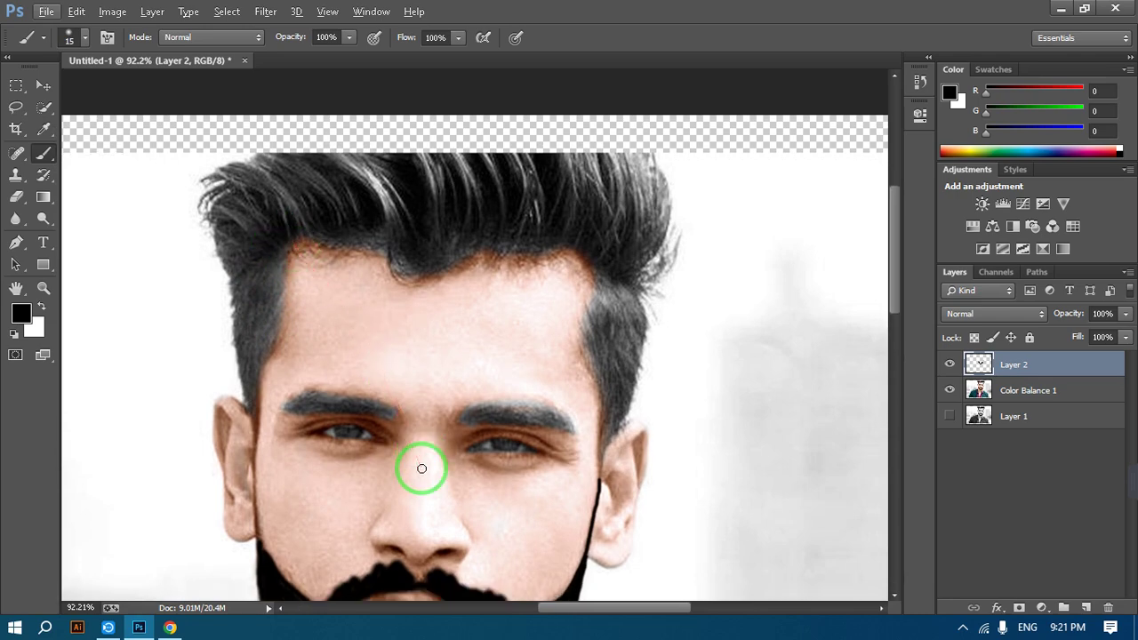
pyautogui.scroll(-4, 418, 467)
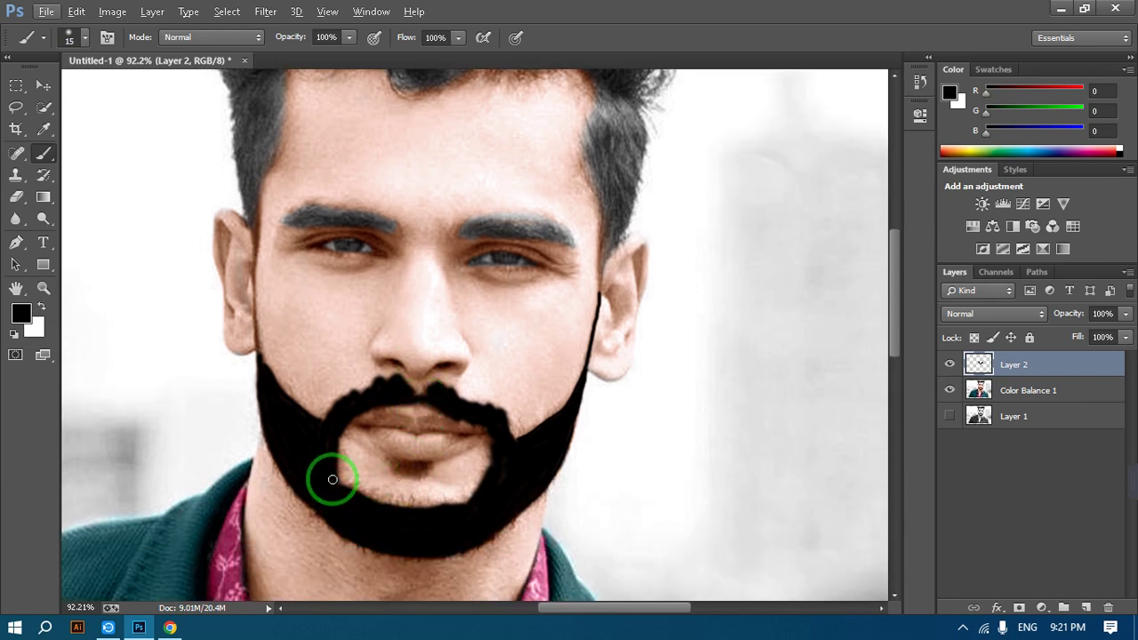
pyautogui.click(352, 39)
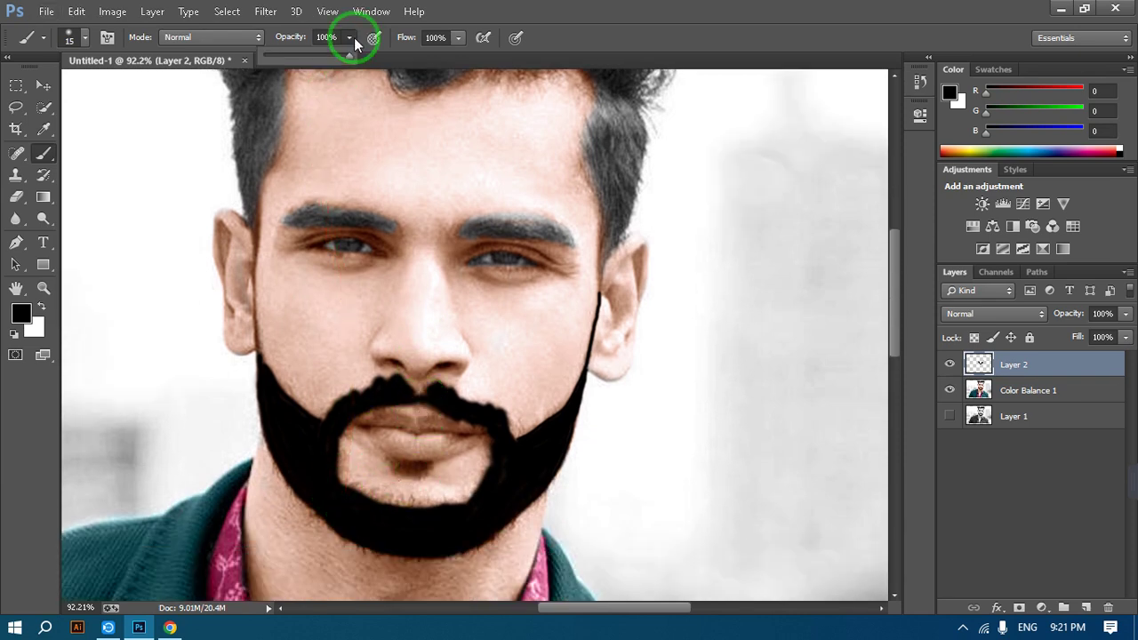
pyautogui.moveTo(350, 54); pyautogui.dragTo(285, 55)
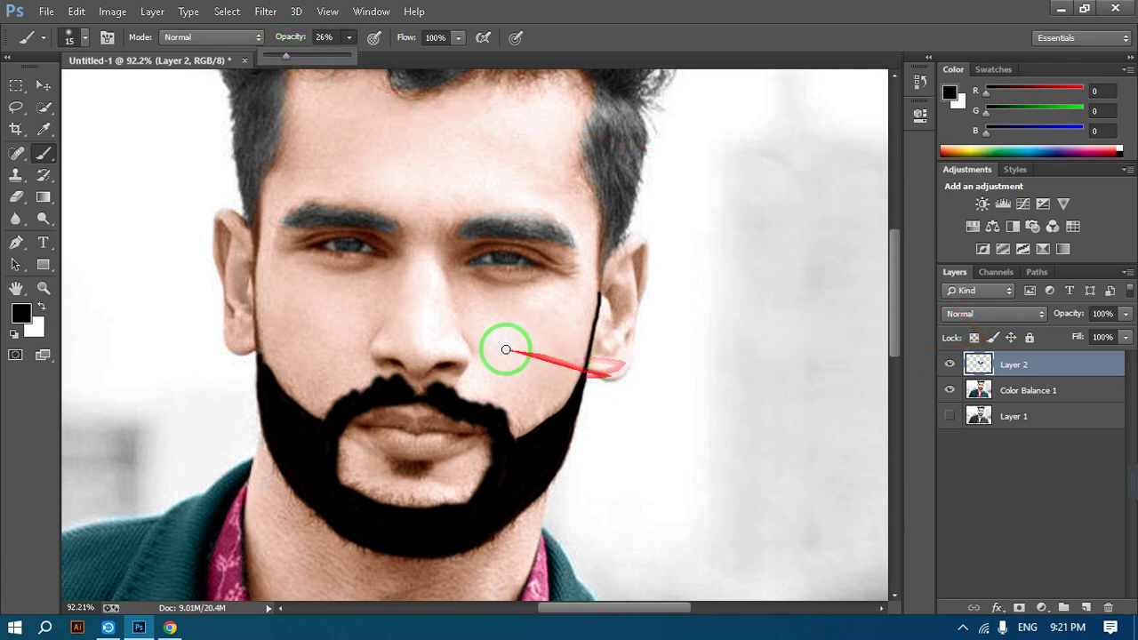
pyautogui.moveTo(286, 56); pyautogui.dragTo(354, 56)
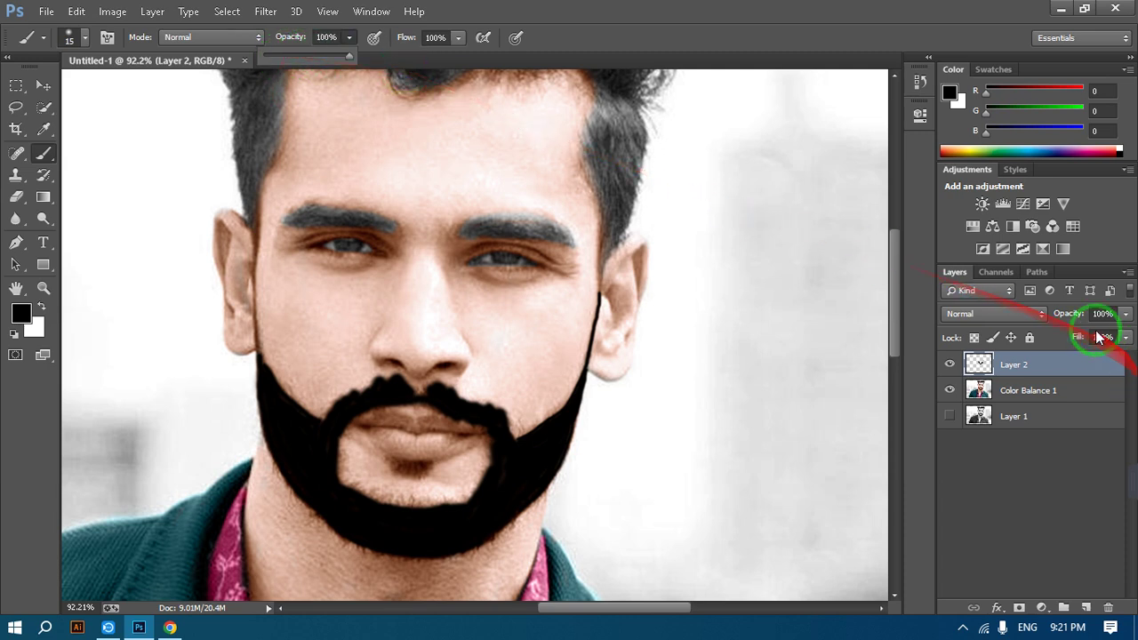
# Try lowering Layer 2's opacity to 7% in Normal blending mode and return it to 100%.
pyautogui.click(1125, 314)
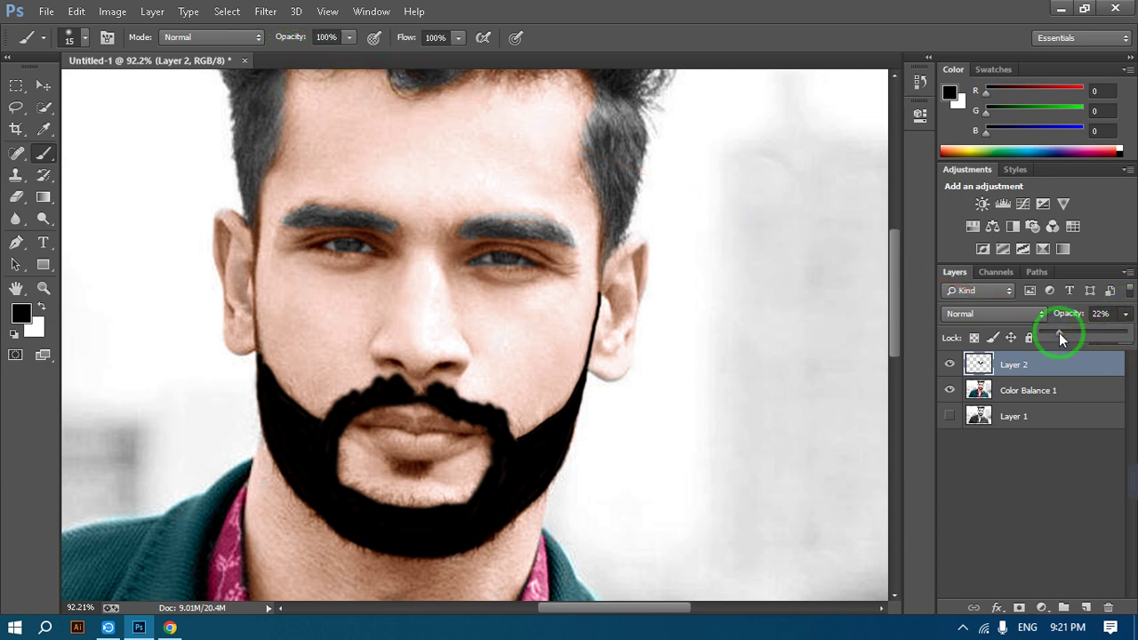
pyautogui.moveTo(1060, 337); pyautogui.dragTo(1057, 337)
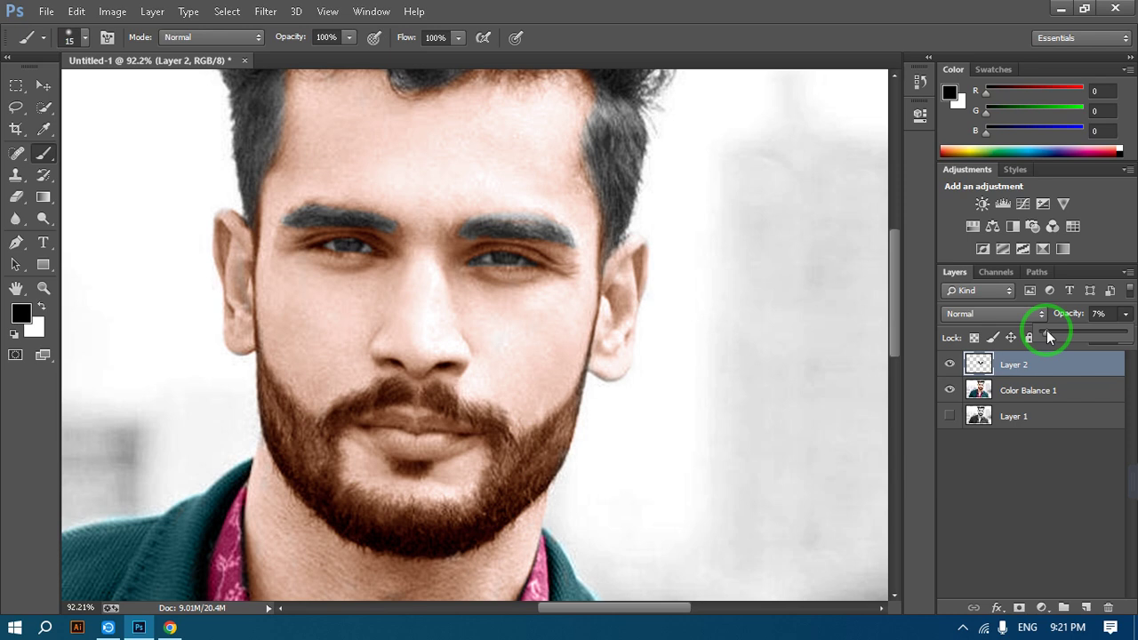
pyautogui.moveTo(1047, 336); pyautogui.dragTo(1066, 340)
# Set Layer 2's blending mode to Soft Light, test a lower opacity and return it to 100%.
pyautogui.click(1010, 314)
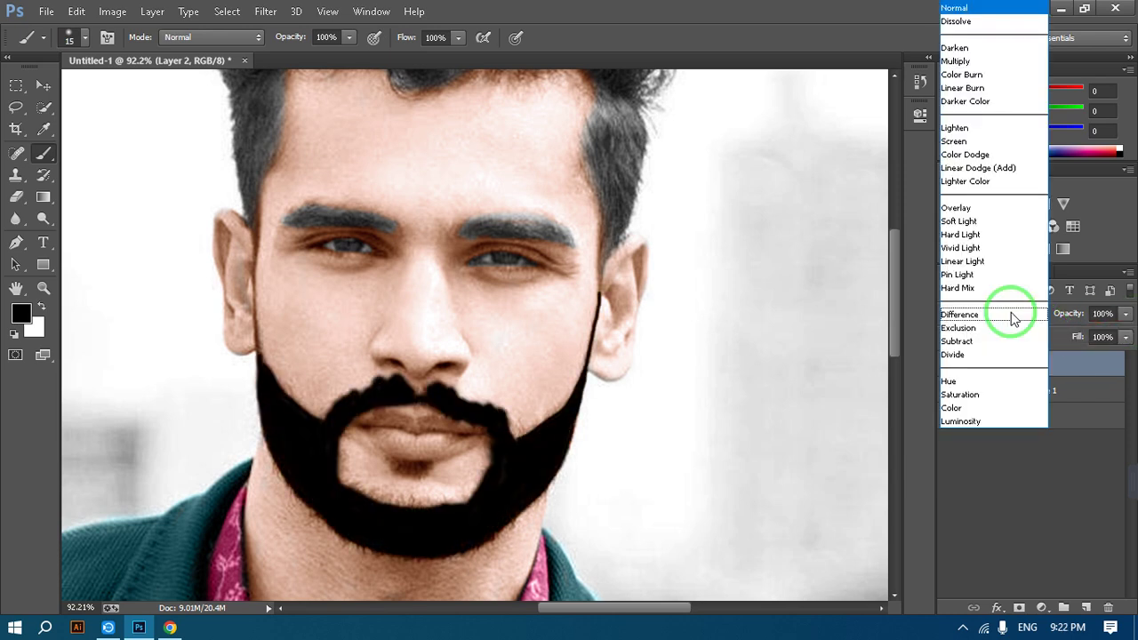
pyautogui.click(959, 221)
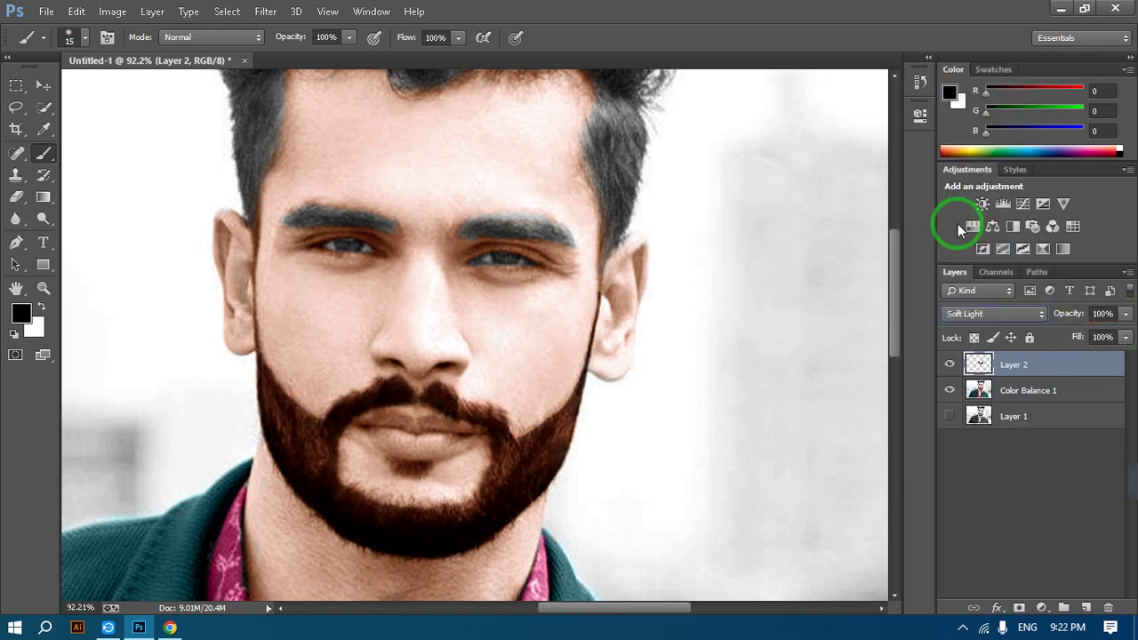
pyautogui.click(1126, 314)
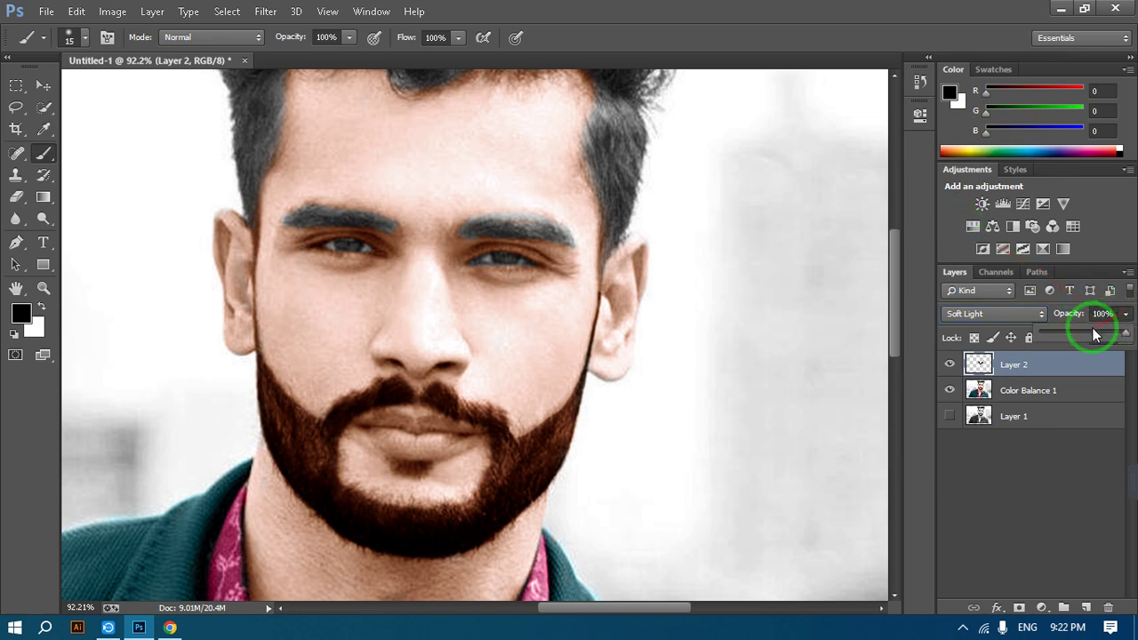
pyautogui.moveTo(1076, 336); pyautogui.dragTo(1049, 336)
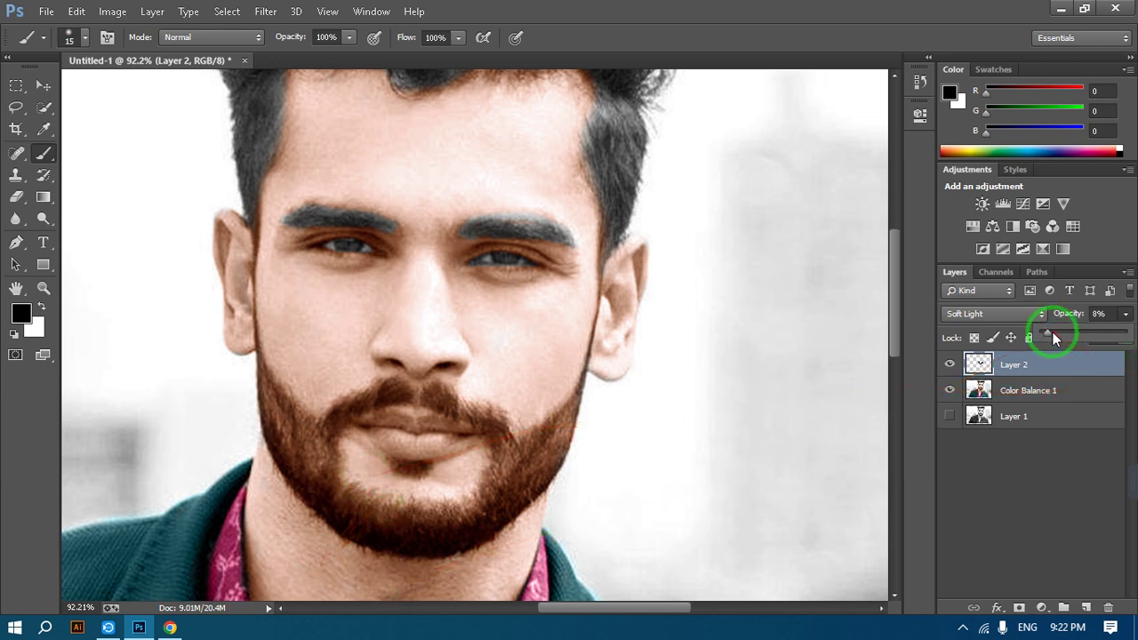
pyautogui.moveTo(1049, 334); pyautogui.dragTo(1125, 335)
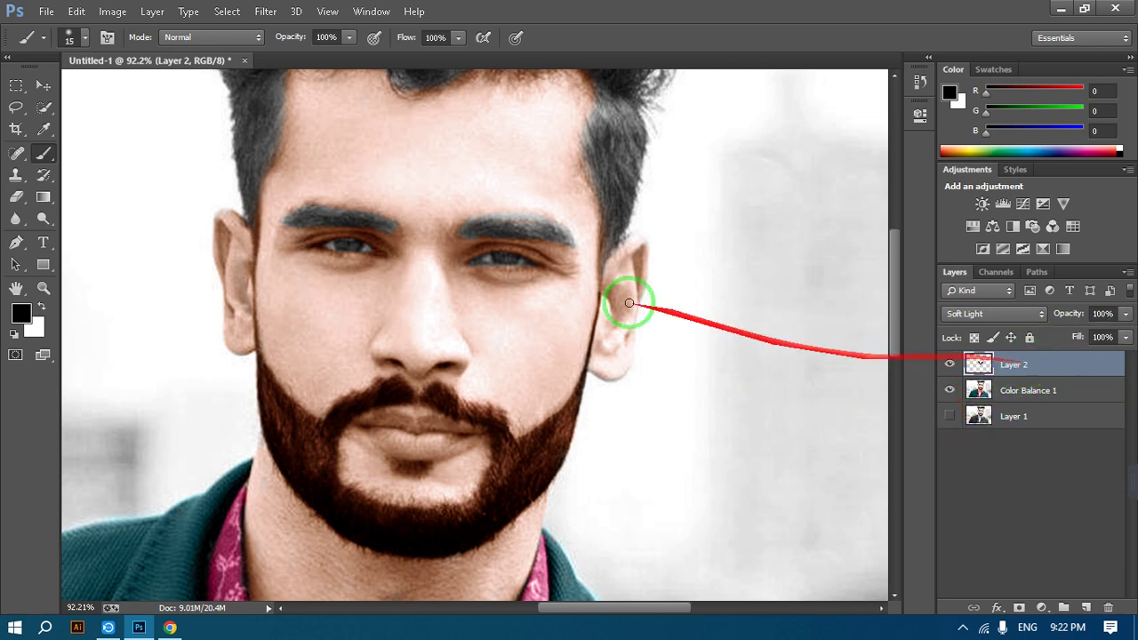
# Paint black over the hair on top of the head and down the sides on Layer 2 with a 20 px brush.
pyautogui.scroll(5, 333, 240)
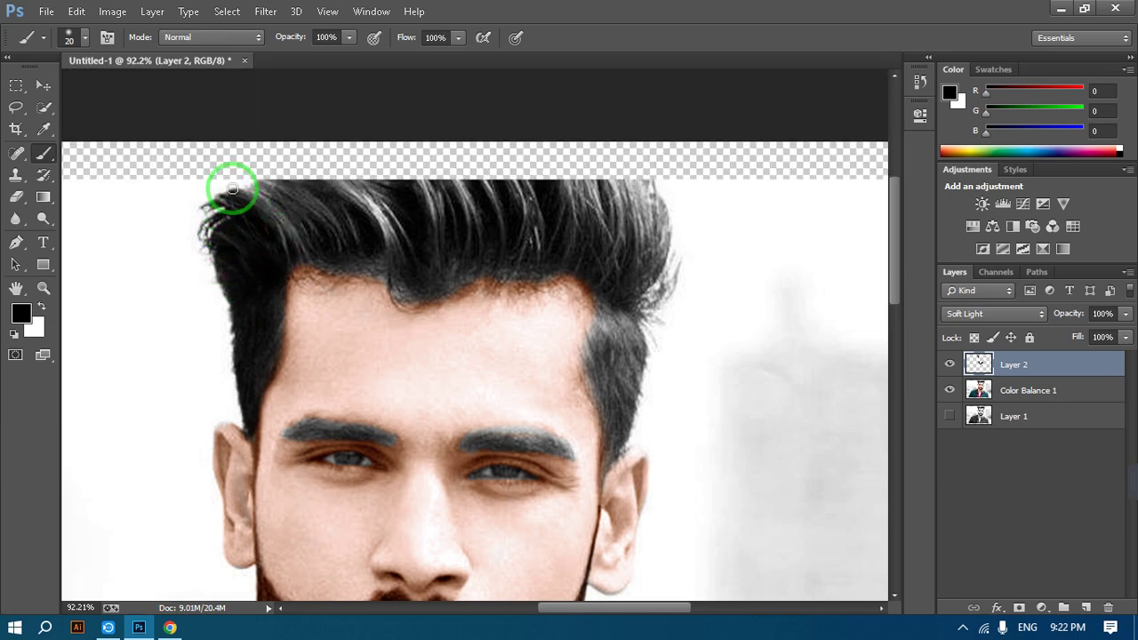
pyautogui.moveTo(286, 220); pyautogui.dragTo(296, 255)
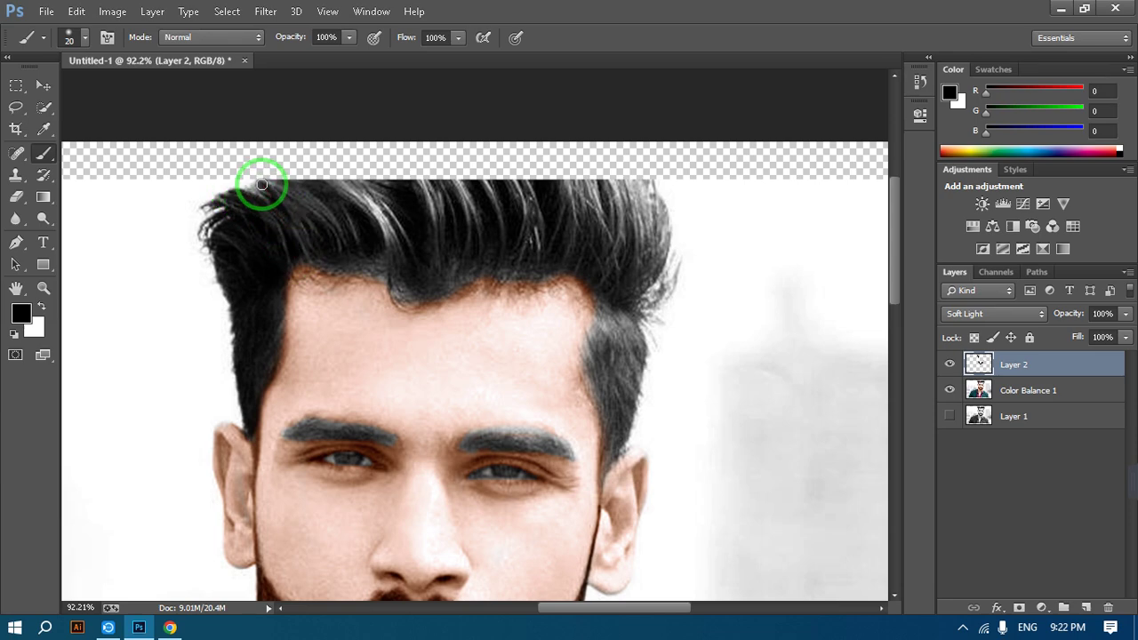
pyautogui.moveTo(255, 198)
pyautogui.mouseDown()
pyautogui.moveTo(281, 207)
pyautogui.moveTo(316, 258)
pyautogui.moveTo(282, 186)
pyautogui.moveTo(313, 204)
pyautogui.moveTo(358, 275)
pyautogui.moveTo(301, 250)
pyautogui.moveTo(370, 269)
pyautogui.moveTo(325, 191)
pyautogui.moveTo(344, 192)
pyautogui.moveTo(385, 231)
pyautogui.moveTo(387, 214)
pyautogui.moveTo(394, 246)
pyautogui.moveTo(370, 204)
pyautogui.moveTo(387, 270)
pyautogui.moveTo(374, 261)
pyautogui.moveTo(410, 301)
pyautogui.moveTo(457, 273)
pyautogui.moveTo(438, 275)
pyautogui.moveTo(388, 208)
pyautogui.moveTo(438, 268)
pyautogui.moveTo(420, 189)
pyautogui.moveTo(456, 251)
pyautogui.moveTo(430, 182)
pyautogui.moveTo(446, 201)
pyautogui.moveTo(472, 271)
pyautogui.moveTo(434, 294)
pyautogui.moveTo(379, 270)
pyautogui.moveTo(457, 258)
pyautogui.moveTo(459, 190)
pyautogui.moveTo(483, 272)
pyautogui.moveTo(481, 198)
pyautogui.mouseUp()
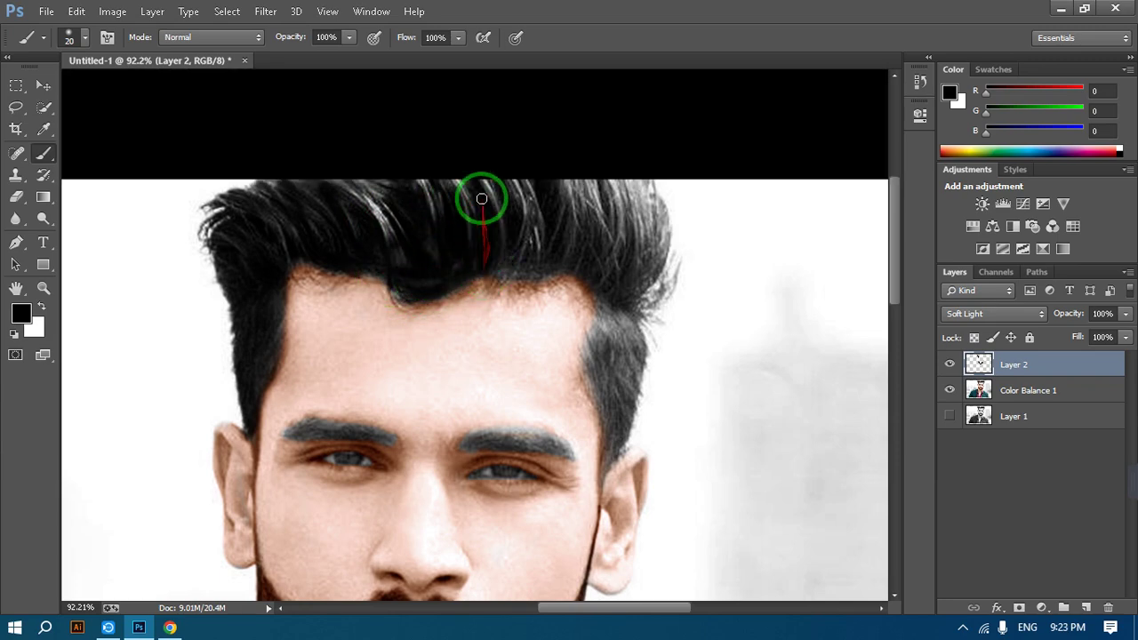
pyautogui.moveTo(500, 235)
pyautogui.mouseDown()
pyautogui.moveTo(503, 269)
pyautogui.moveTo(501, 195)
pyautogui.moveTo(512, 198)
pyautogui.mouseUp()
pyautogui.moveTo(518, 274)
pyautogui.mouseDown()
pyautogui.moveTo(521, 195)
pyautogui.moveTo(533, 232)
pyautogui.moveTo(525, 263)
pyautogui.moveTo(518, 277)
pyautogui.moveTo(493, 275)
pyautogui.moveTo(543, 279)
pyautogui.moveTo(527, 199)
pyautogui.moveTo(545, 273)
pyautogui.moveTo(561, 192)
pyautogui.moveTo(570, 255)
pyautogui.moveTo(560, 267)
pyautogui.moveTo(571, 186)
pyautogui.moveTo(587, 213)
pyautogui.moveTo(572, 263)
pyautogui.moveTo(582, 185)
pyautogui.moveTo(595, 194)
pyautogui.moveTo(583, 266)
pyautogui.moveTo(602, 183)
pyautogui.moveTo(586, 264)
pyautogui.moveTo(619, 181)
pyautogui.moveTo(600, 260)
pyautogui.moveTo(579, 269)
pyautogui.moveTo(609, 297)
pyautogui.moveTo(628, 203)
pyautogui.moveTo(636, 207)
pyautogui.moveTo(633, 301)
pyautogui.moveTo(636, 195)
pyautogui.moveTo(653, 240)
pyautogui.moveTo(640, 290)
pyautogui.moveTo(647, 181)
pyautogui.moveTo(671, 227)
pyautogui.moveTo(644, 288)
pyautogui.moveTo(659, 301)
pyautogui.moveTo(673, 267)
pyautogui.moveTo(649, 313)
pyautogui.moveTo(673, 257)
pyautogui.moveTo(636, 318)
pyautogui.moveTo(665, 313)
pyautogui.mouseUp()
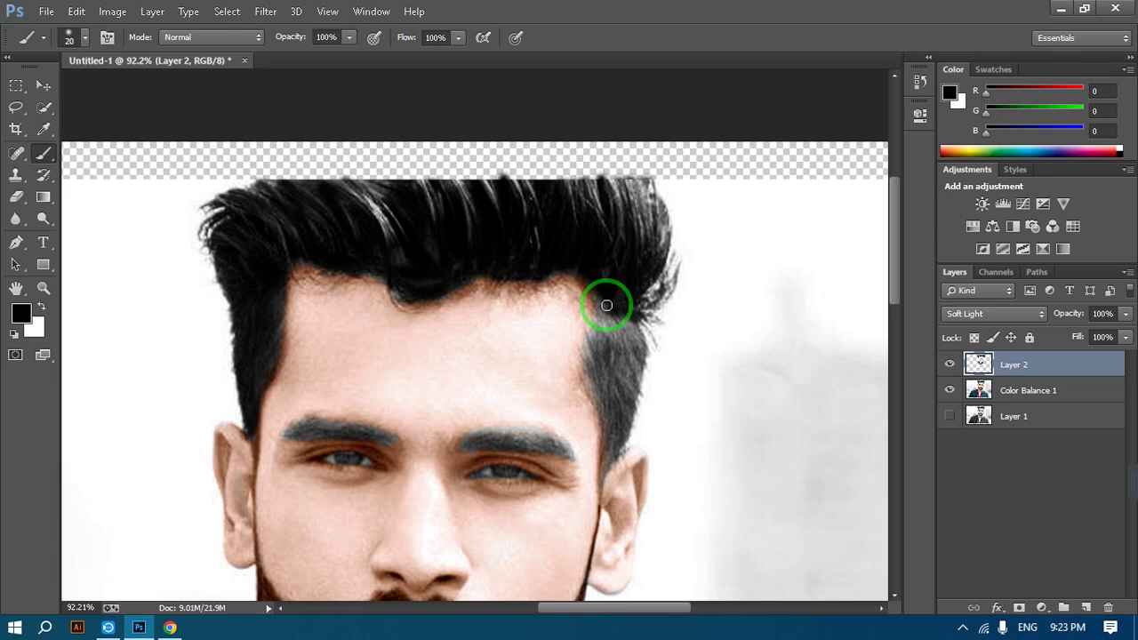
pyautogui.moveTo(594, 364)
pyautogui.mouseDown()
pyautogui.moveTo(609, 461)
pyautogui.moveTo(600, 362)
pyautogui.mouseUp()
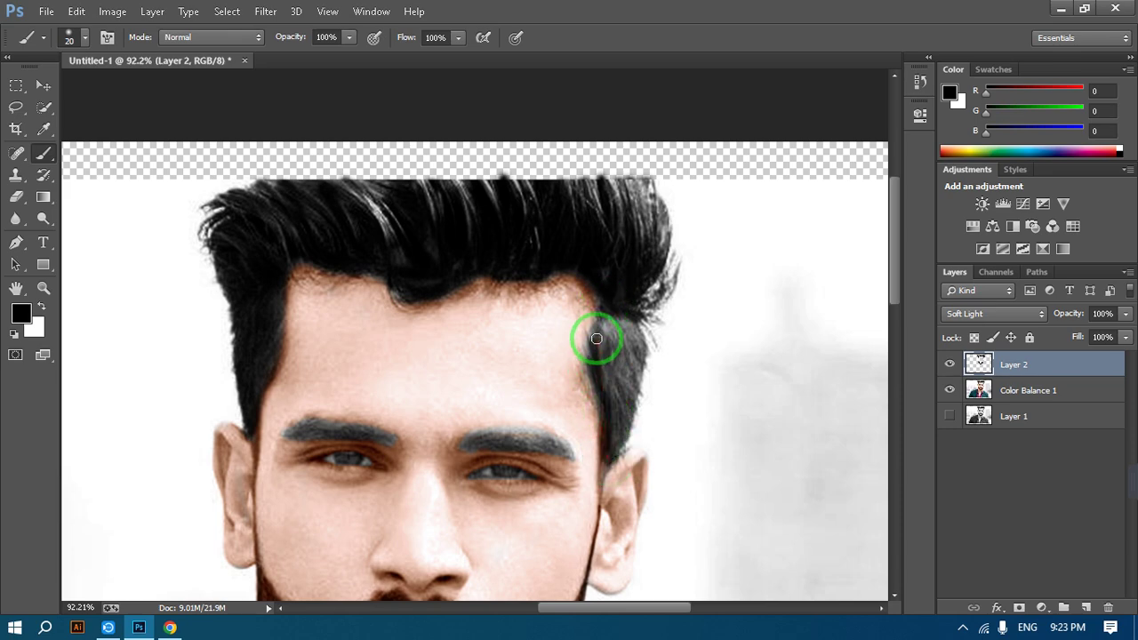
pyautogui.moveTo(604, 411)
pyautogui.mouseDown()
pyautogui.moveTo(595, 350)
pyautogui.moveTo(608, 320)
pyautogui.moveTo(616, 401)
pyautogui.moveTo(619, 302)
pyautogui.moveTo(612, 392)
pyautogui.moveTo(611, 332)
pyautogui.moveTo(624, 413)
pyautogui.moveTo(619, 361)
pyautogui.moveTo(634, 326)
pyautogui.moveTo(640, 359)
pyautogui.moveTo(621, 312)
pyautogui.moveTo(634, 358)
pyautogui.moveTo(618, 443)
pyautogui.moveTo(640, 378)
pyautogui.moveTo(640, 346)
pyautogui.mouseUp()
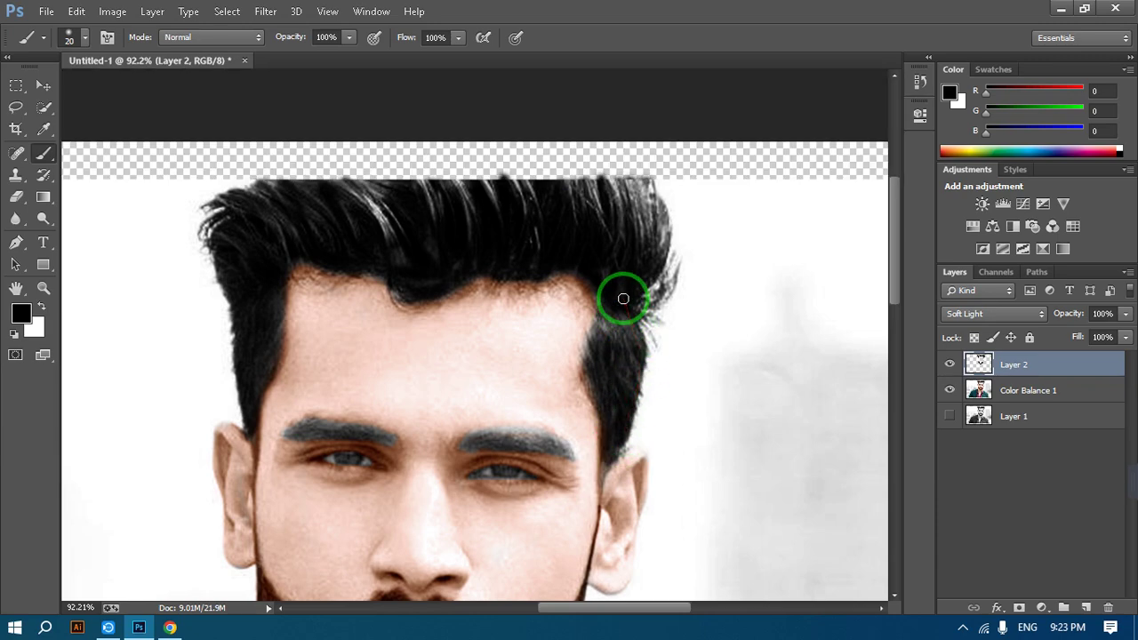
# Finish painting black over the side hair on Layer 2, and try darkening the eyebrow with a 9 px brush.
pyautogui.moveTo(623, 298)
pyautogui.mouseDown()
pyautogui.moveTo(634, 356)
pyautogui.moveTo(616, 442)
pyautogui.moveTo(606, 398)
pyautogui.moveTo(619, 217)
pyautogui.moveTo(634, 199)
pyautogui.moveTo(651, 273)
pyautogui.moveTo(552, 346)
pyautogui.moveTo(530, 327)
pyautogui.moveTo(427, 416)
pyautogui.mouseUp()
pyautogui.scroll(-3, 530, 325)
pyautogui.scroll(5, 428, 416)
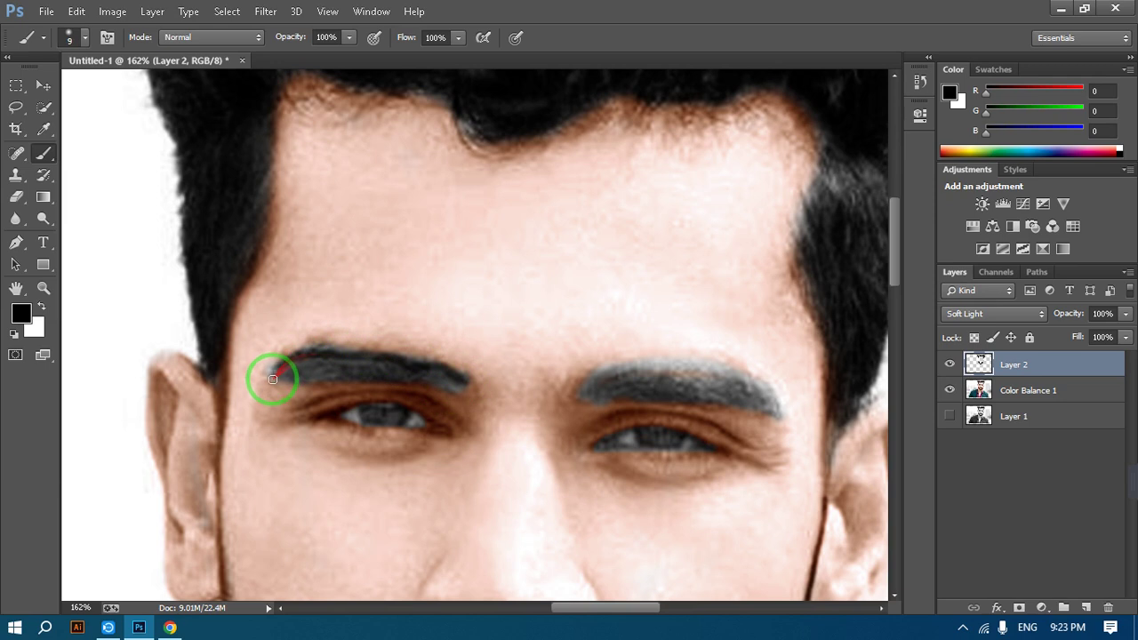
pyautogui.moveTo(276, 375); pyautogui.dragTo(353, 369)
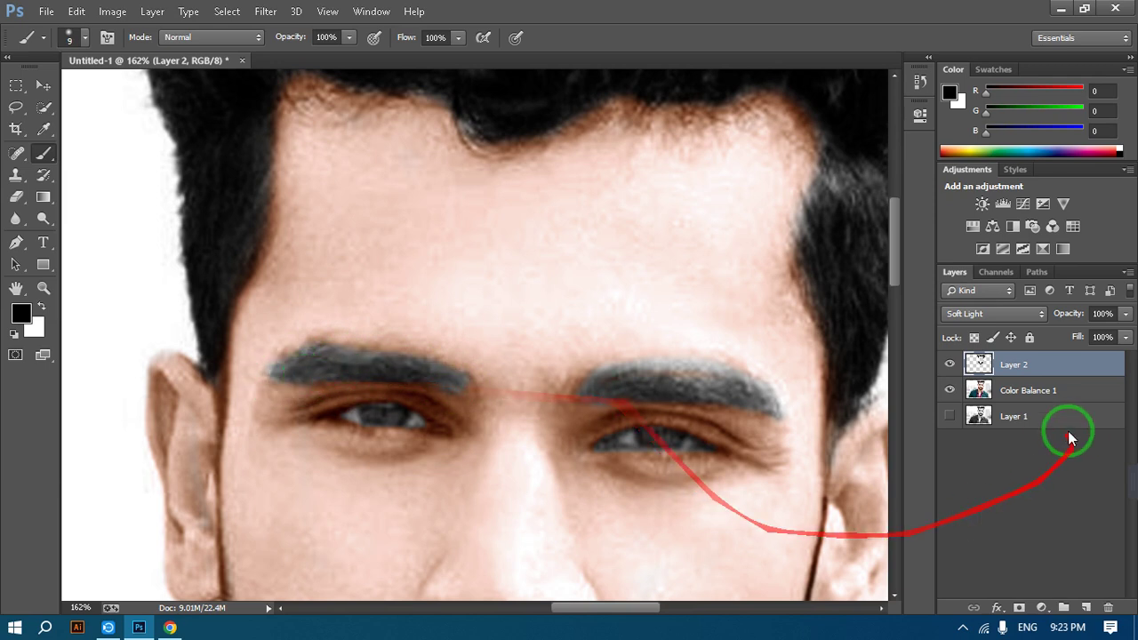
# Lower Layer 2's opacity to 24%.
pyautogui.moveTo(1128, 317); pyautogui.dragTo(1087, 332)
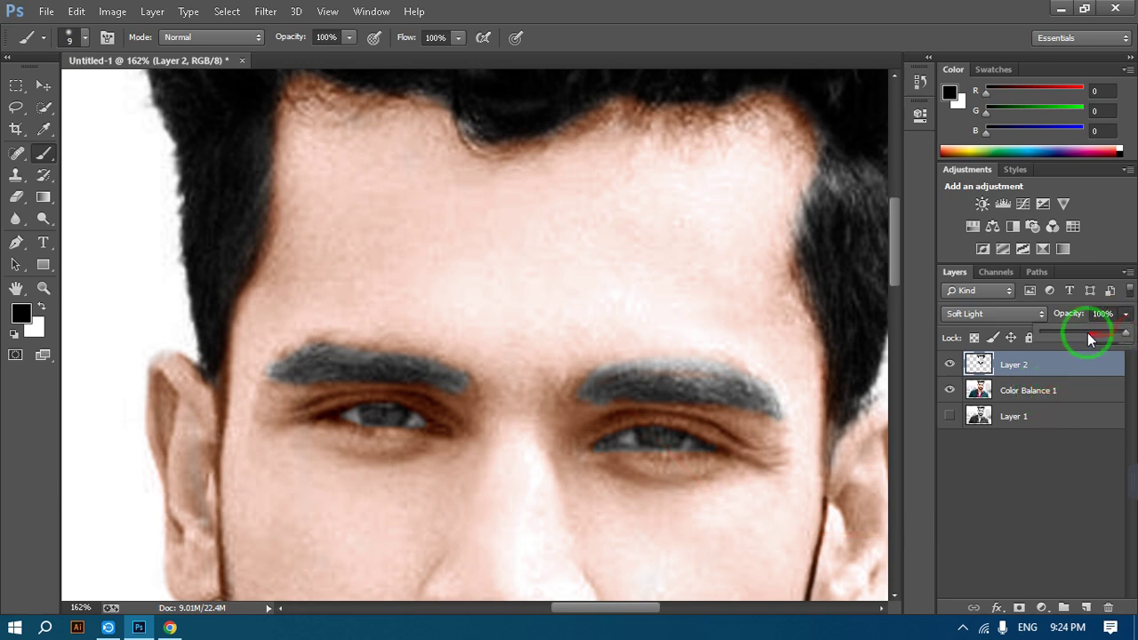
pyautogui.hotkey('ctrl', '0')
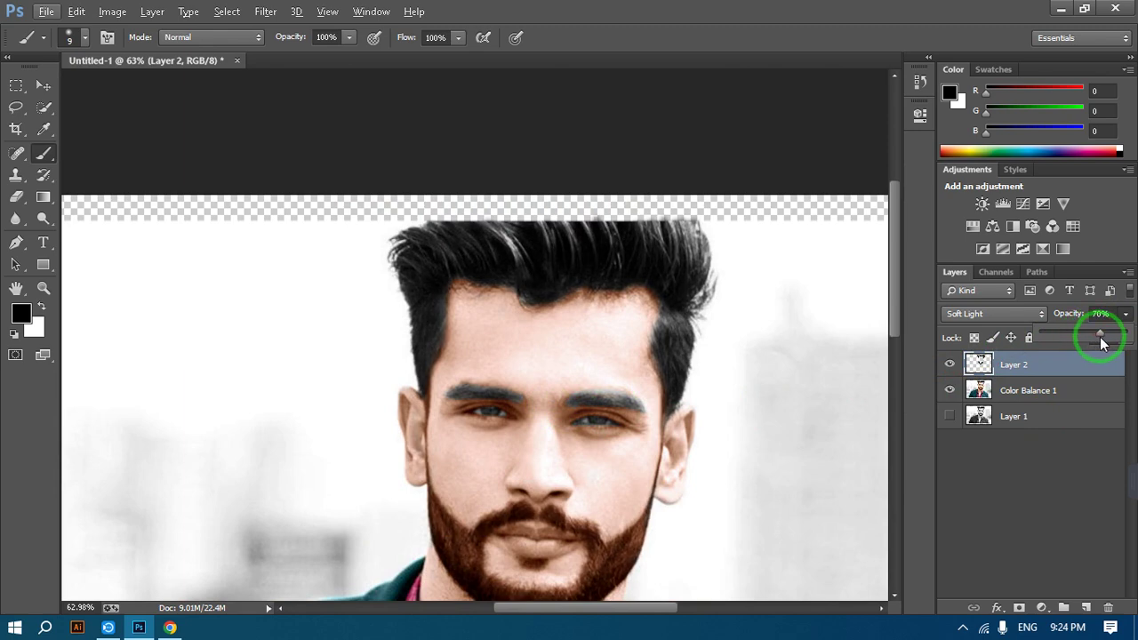
pyautogui.moveTo(1100, 337); pyautogui.dragTo(1060, 331)
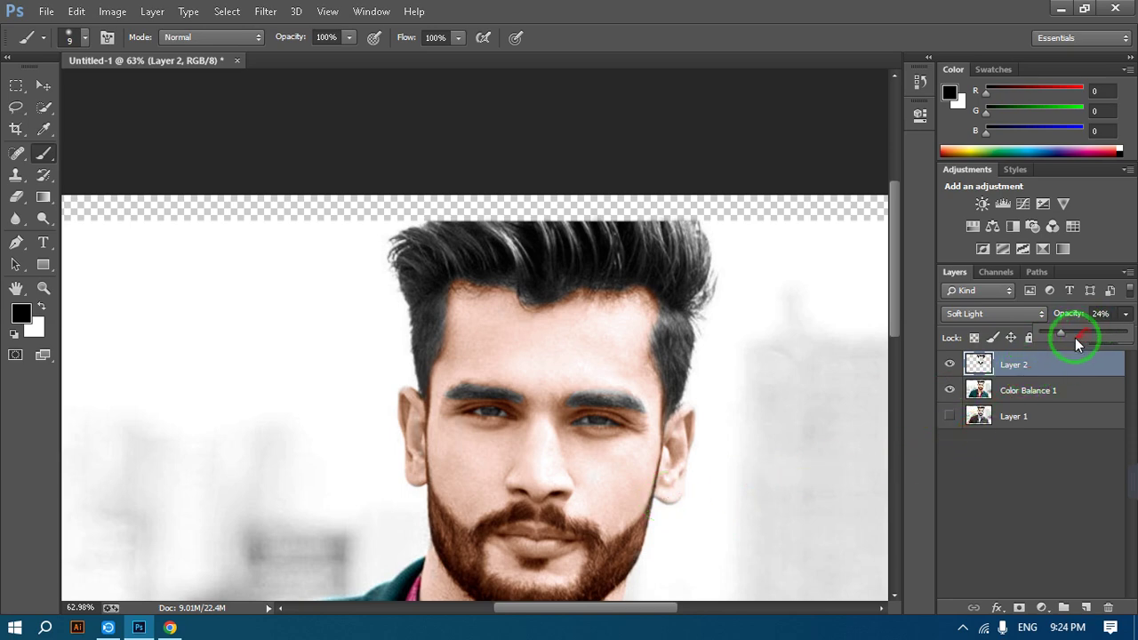
pyautogui.moveTo(1064, 336); pyautogui.dragTo(1065, 338)
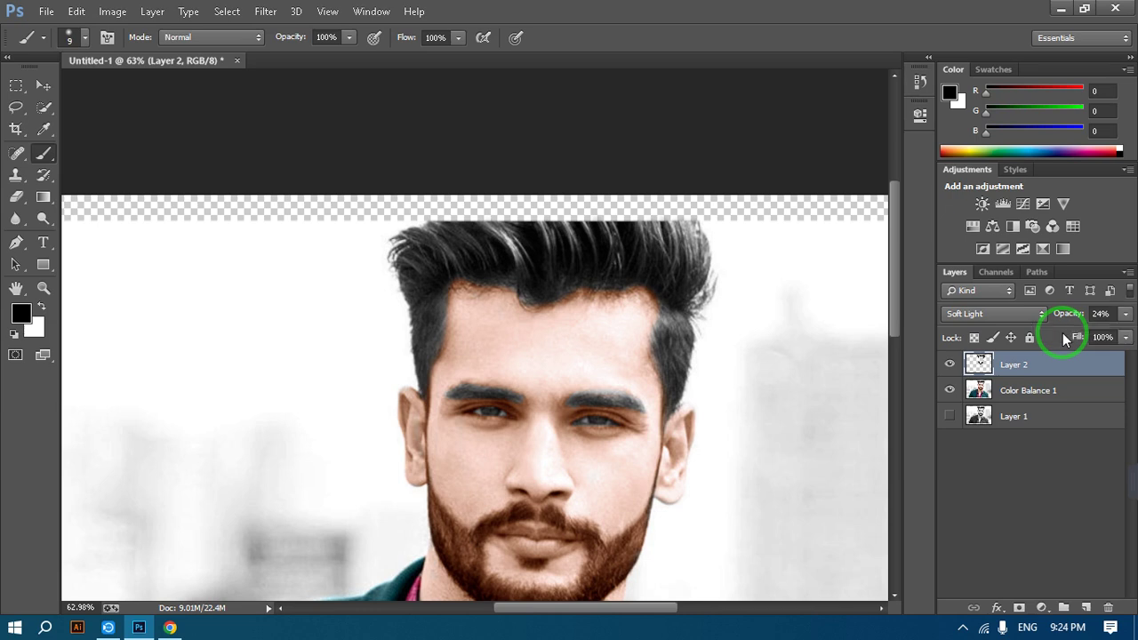
# Merge Layer 2 with the Color Balance 1 layer into a single layer.
pyautogui.keyDown('shift'); pyautogui.click(1031, 396); pyautogui.keyUp('shift')
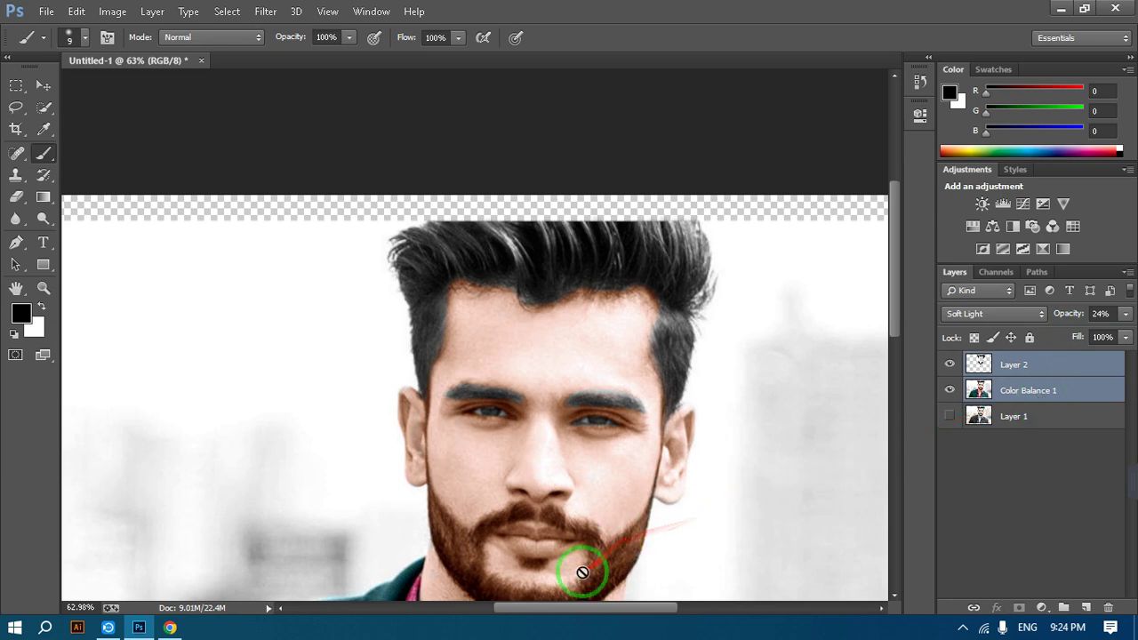
pyautogui.moveTo(579, 565)
pyautogui.mouseDown()
pyautogui.moveTo(590, 480)
pyautogui.moveTo(952, 406)
pyautogui.moveTo(642, 475)
pyautogui.moveTo(452, 481)
pyautogui.moveTo(452, 519)
pyautogui.moveTo(649, 483)
pyautogui.moveTo(729, 528)
pyautogui.moveTo(442, 474)
pyautogui.mouseUp()
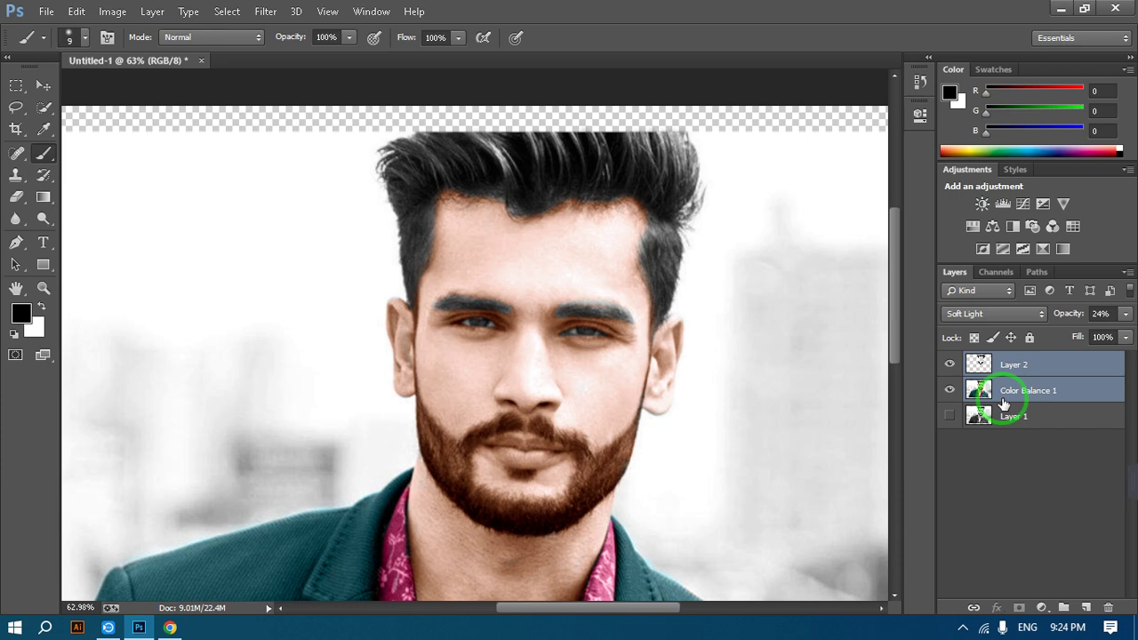
pyautogui.hotkey('ctrl', 'e')
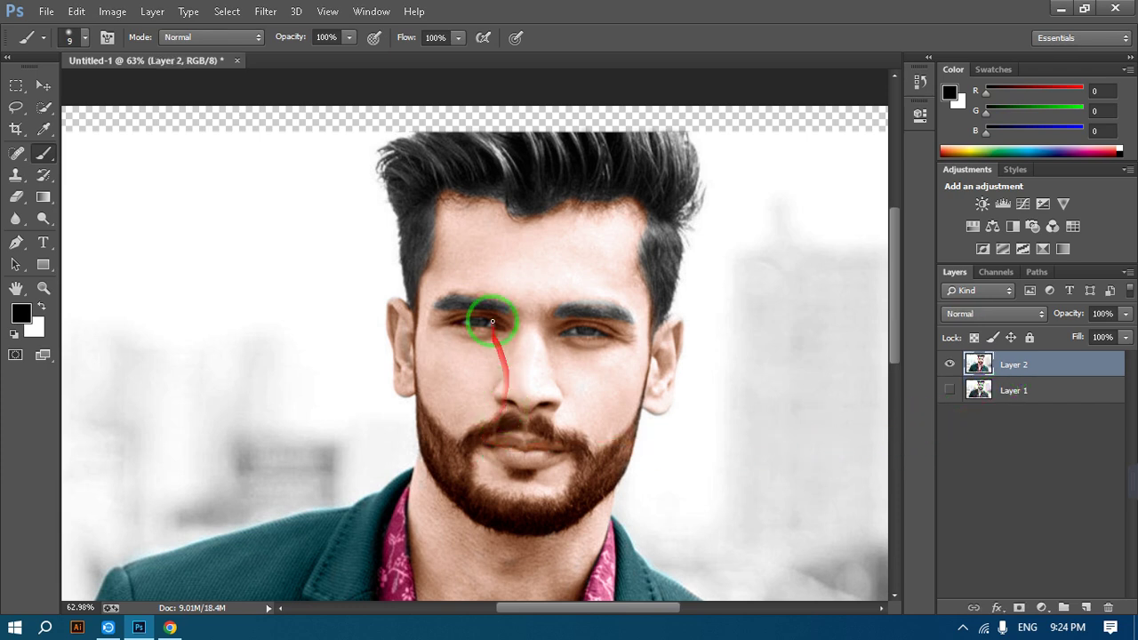
# Create a new layer above the merged Layer 2 and paint both eyebrows solid black with a 9 px brush.
pyautogui.click(1040, 607)
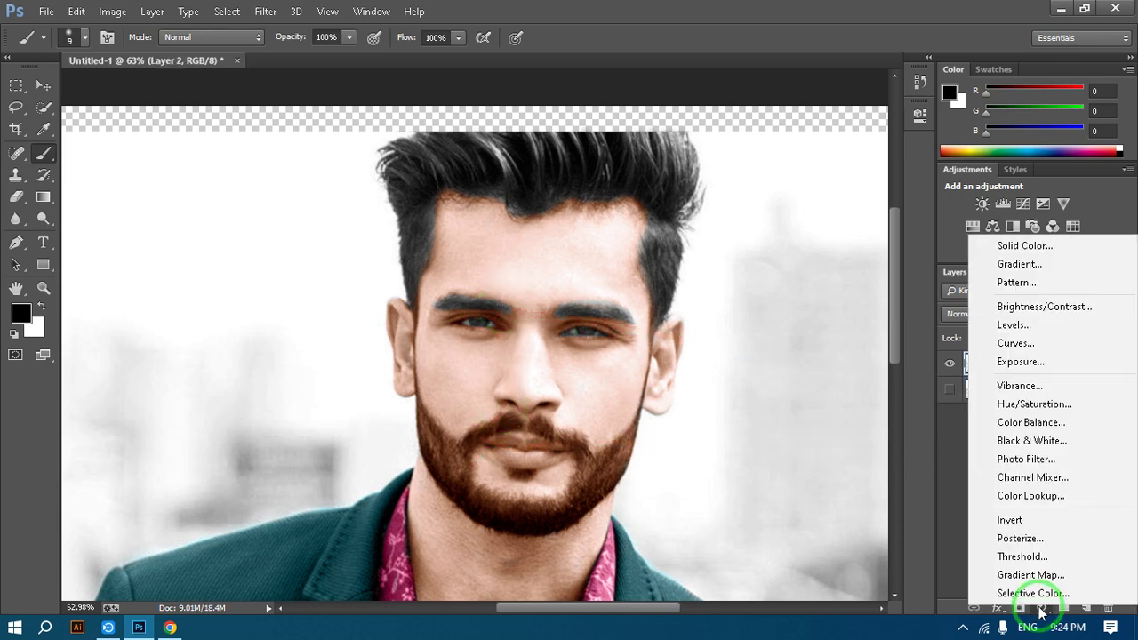
pyautogui.click(1041, 608)
pyautogui.click(989, 362)
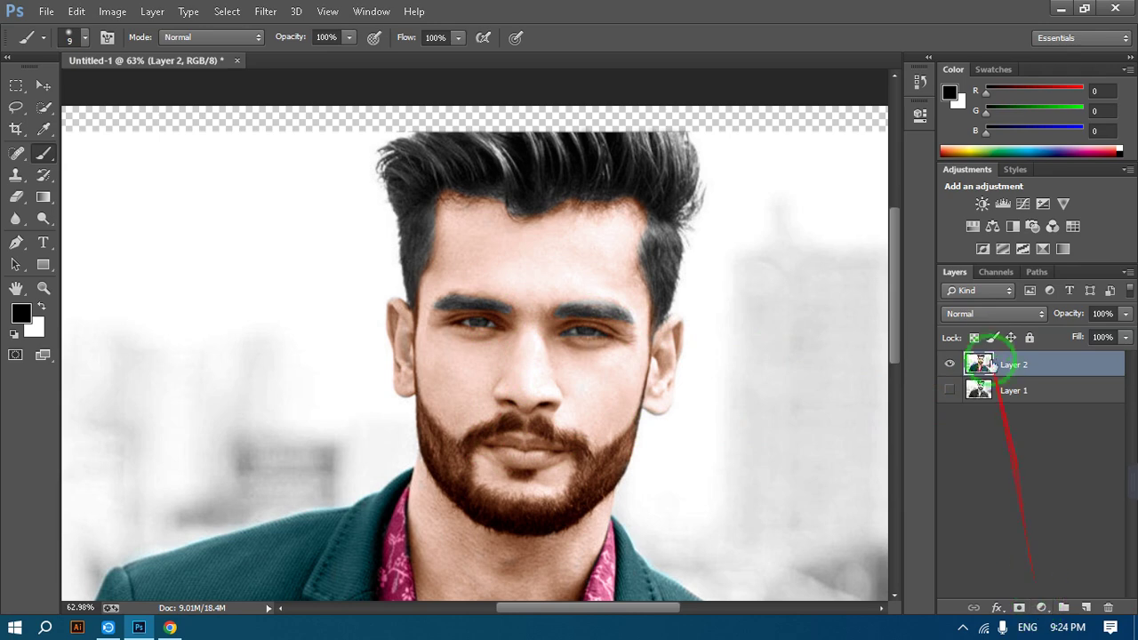
pyautogui.click(1085, 608)
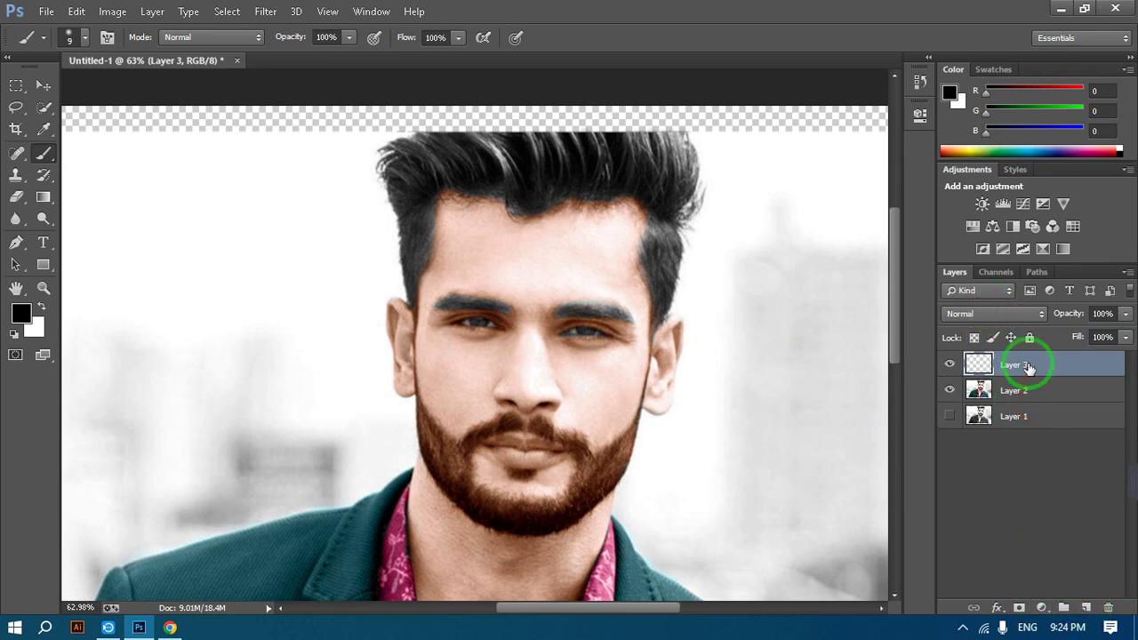
pyautogui.scroll(5, 502, 308)
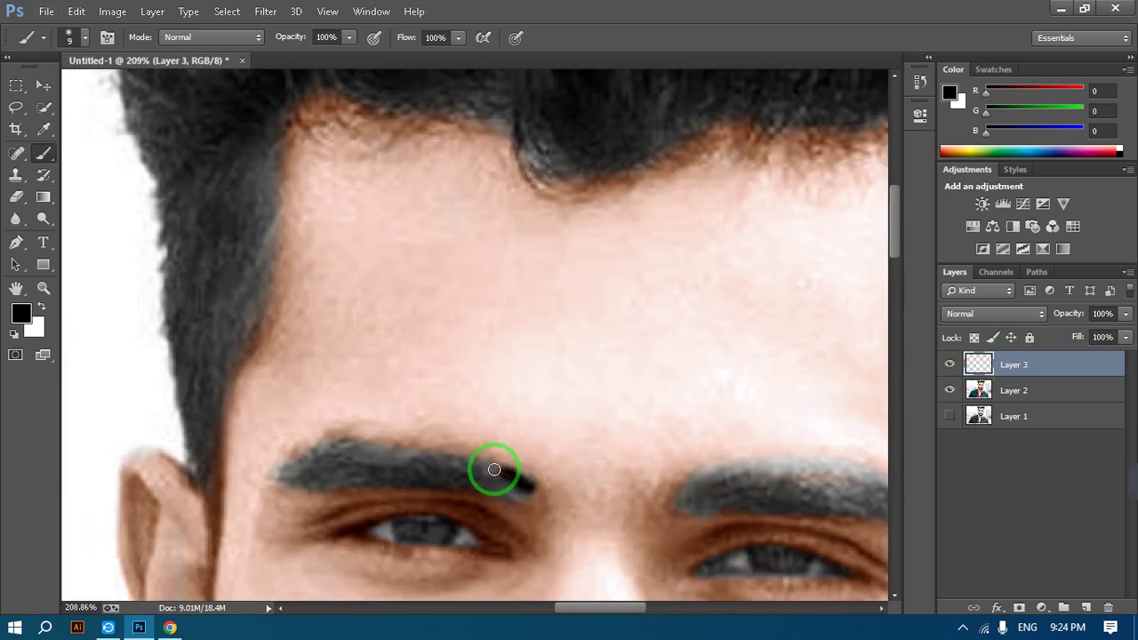
pyautogui.moveTo(494, 469); pyautogui.dragTo(338, 447)
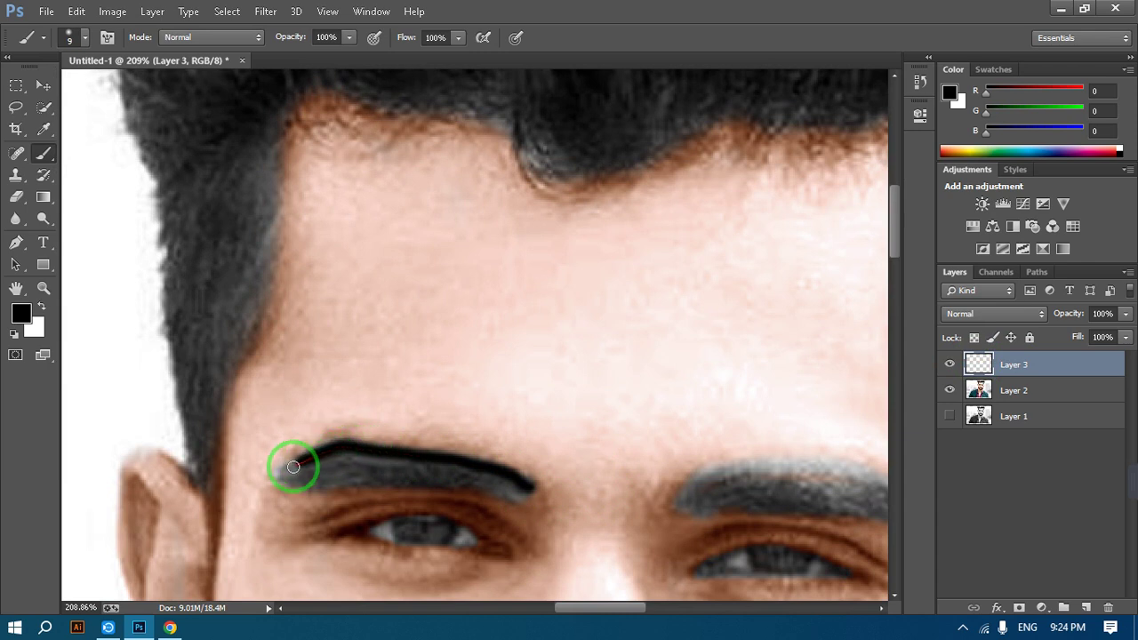
pyautogui.moveTo(307, 486)
pyautogui.mouseDown()
pyautogui.moveTo(531, 495)
pyautogui.moveTo(368, 463)
pyautogui.moveTo(298, 477)
pyautogui.moveTo(361, 458)
pyautogui.moveTo(293, 478)
pyautogui.moveTo(459, 479)
pyautogui.moveTo(330, 478)
pyautogui.moveTo(388, 454)
pyautogui.mouseUp()
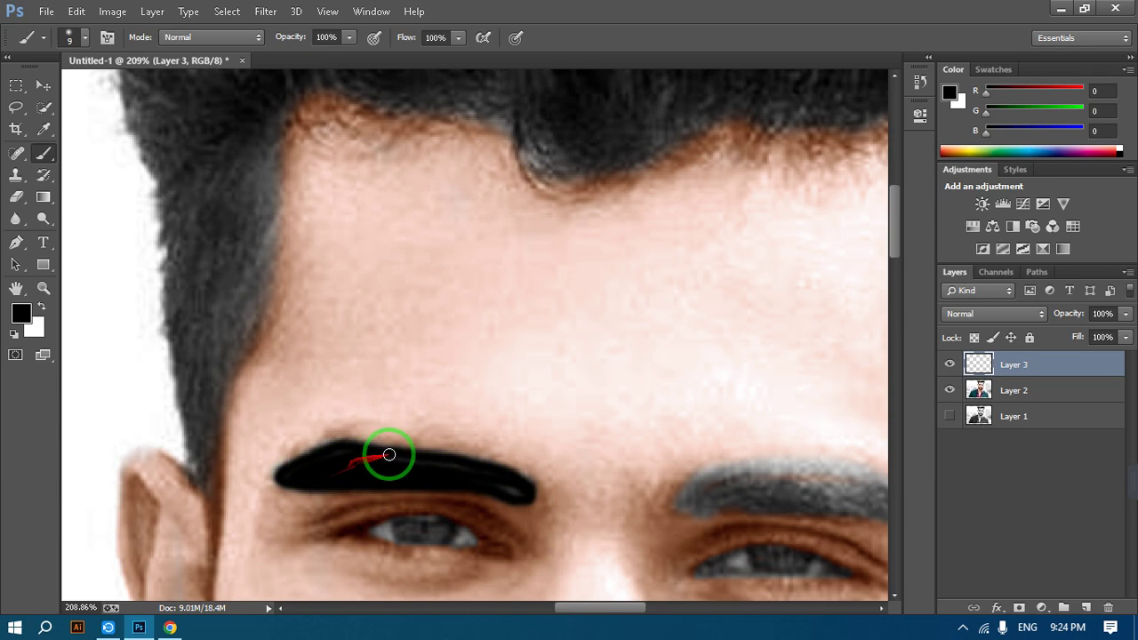
pyautogui.moveTo(475, 348)
pyautogui.mouseDown()
pyautogui.moveTo(390, 280)
pyautogui.moveTo(118, 160)
pyautogui.mouseUp()
pyautogui.moveTo(331, 293)
pyautogui.mouseDown()
pyautogui.moveTo(437, 269)
pyautogui.moveTo(532, 302)
pyautogui.moveTo(564, 331)
pyautogui.moveTo(513, 285)
pyautogui.moveTo(421, 285)
pyautogui.moveTo(337, 312)
pyautogui.moveTo(349, 300)
pyautogui.moveTo(350, 320)
pyautogui.moveTo(419, 314)
pyautogui.moveTo(565, 342)
pyautogui.moveTo(356, 292)
pyautogui.moveTo(404, 299)
pyautogui.moveTo(390, 308)
pyautogui.moveTo(501, 305)
pyautogui.moveTo(551, 328)
pyautogui.moveTo(424, 305)
pyautogui.moveTo(512, 311)
pyautogui.moveTo(447, 297)
pyautogui.moveTo(510, 311)
pyautogui.moveTo(544, 341)
pyautogui.mouseUp()
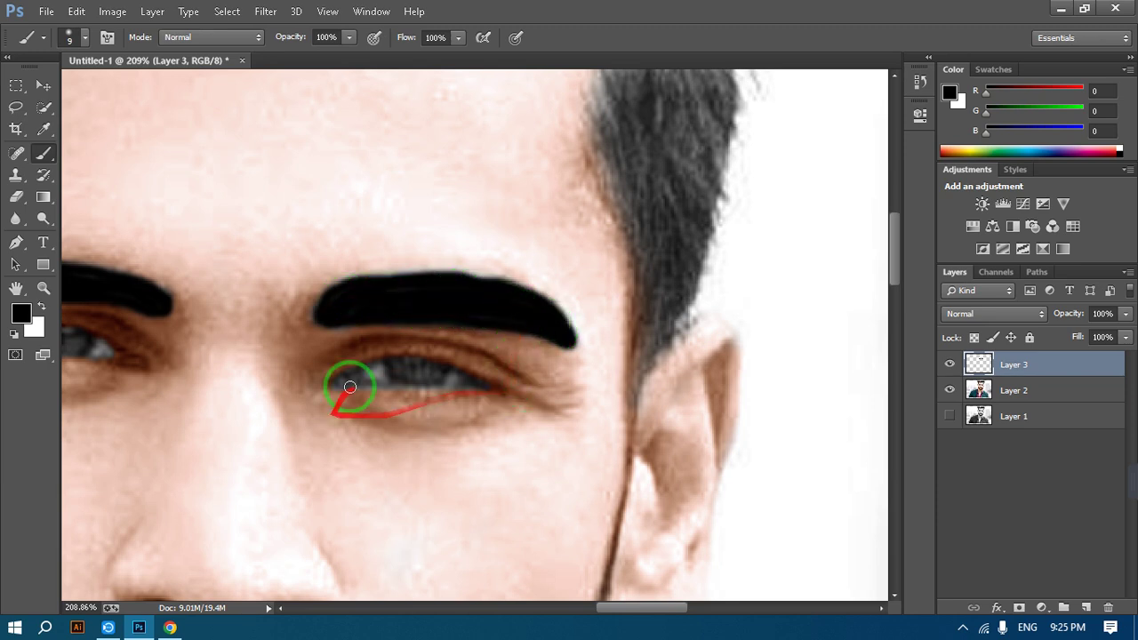
# Set Layer 3's blending mode to Soft Light and lower its opacity to 40%.
pyautogui.keyDown('alt'); pyautogui.scroll(5, 413, 387); pyautogui.keyUp('alt')
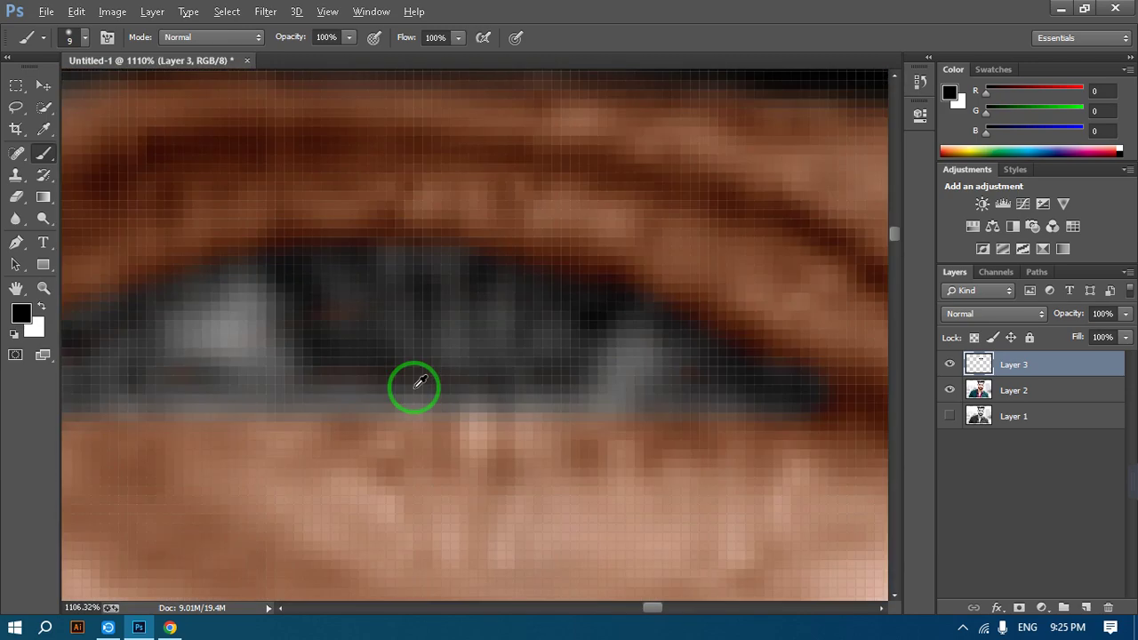
pyautogui.keyDown('alt'); pyautogui.scroll(-3, 413, 387); pyautogui.keyUp('alt')
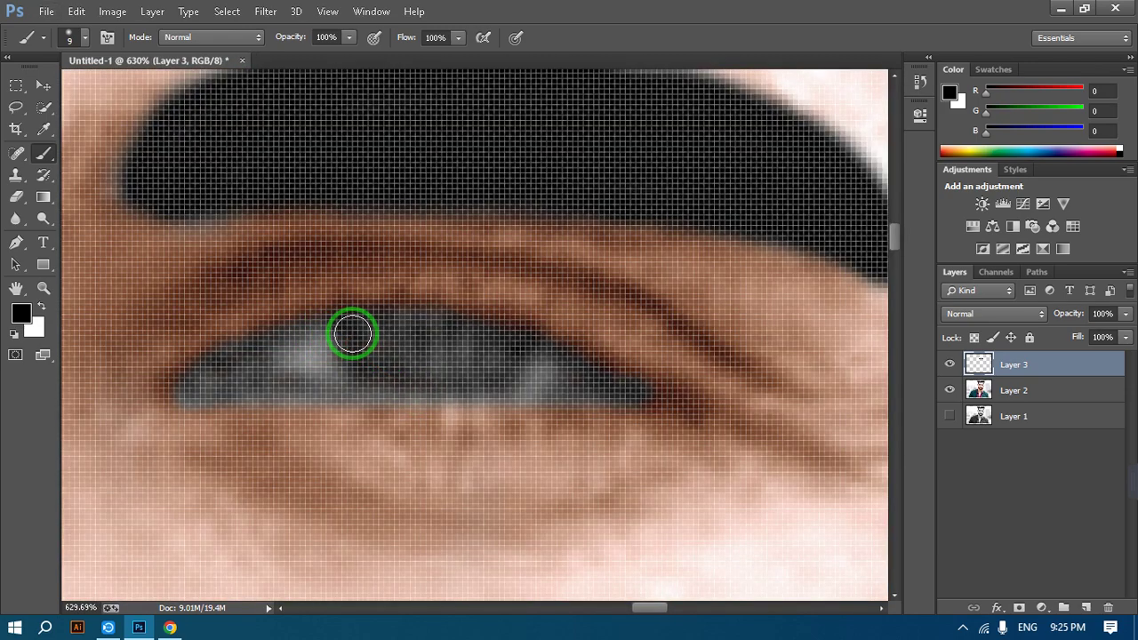
pyautogui.keyDown('alt'); pyautogui.scroll(-7, 353, 333); pyautogui.keyUp('alt')
pyautogui.keyDown('alt'); pyautogui.scroll(-3, 324, 348); pyautogui.keyUp('alt')
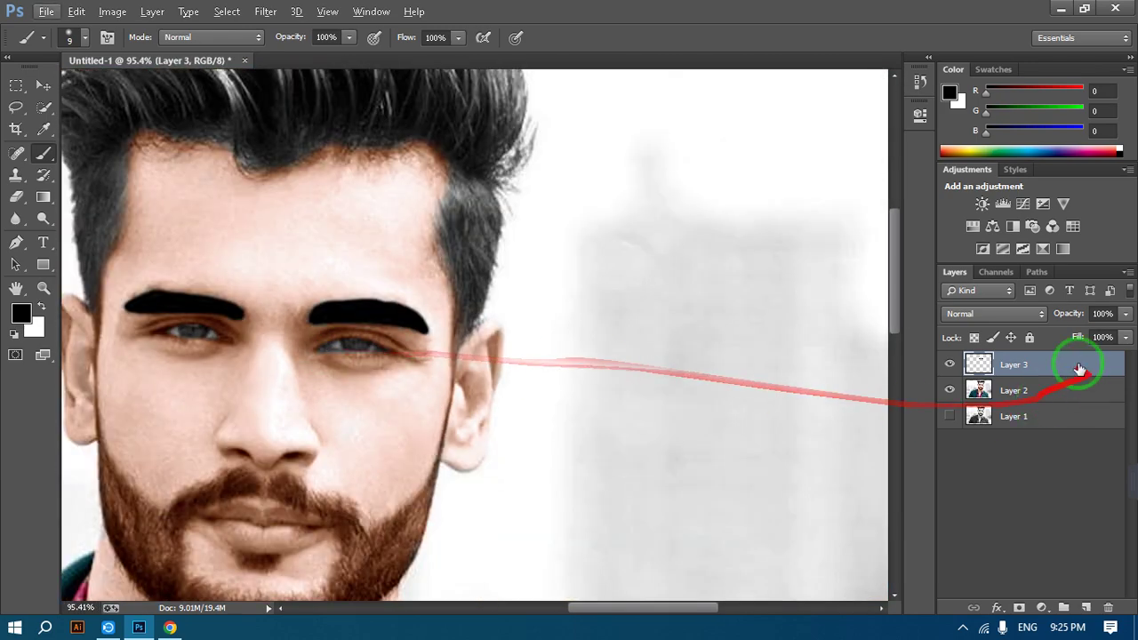
pyautogui.click(1004, 313)
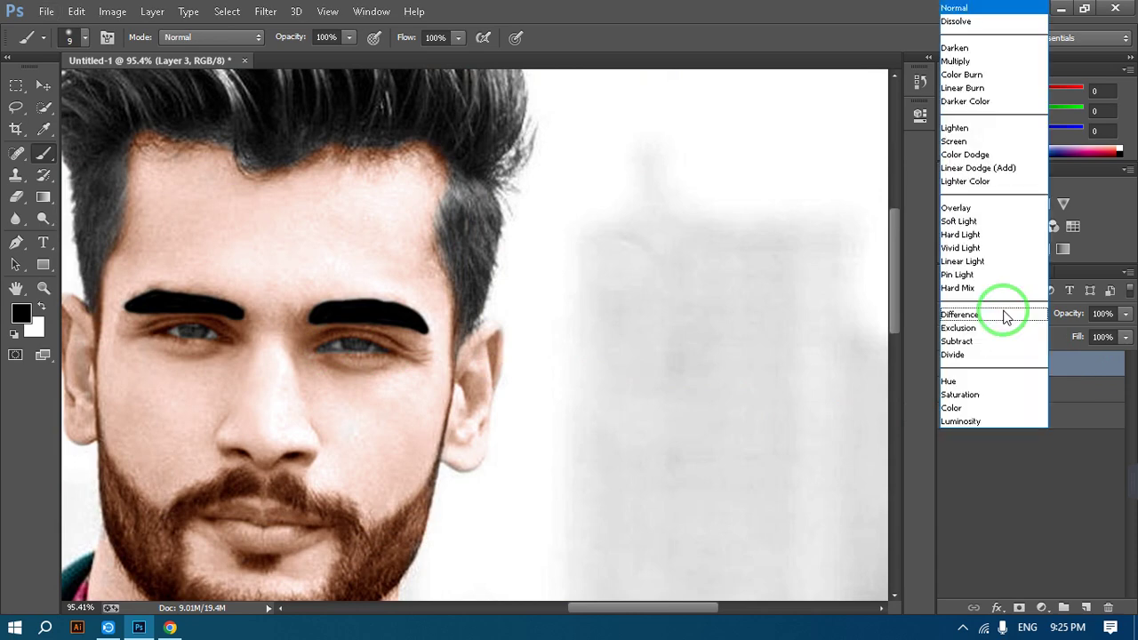
pyautogui.click(965, 222)
pyautogui.click(1125, 338)
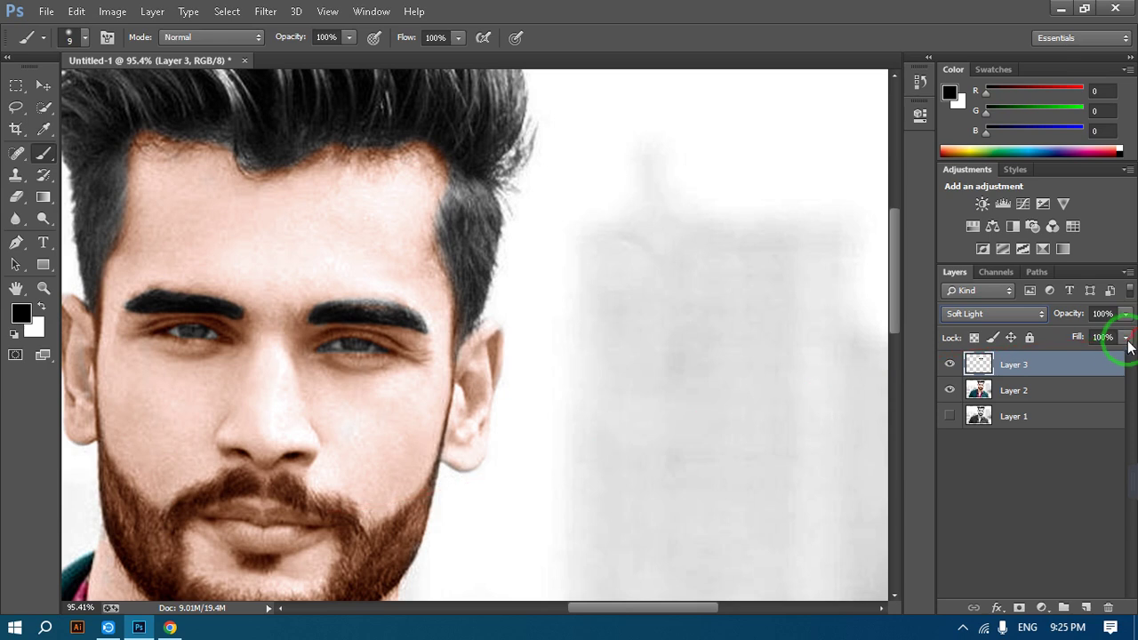
pyautogui.click(1126, 316)
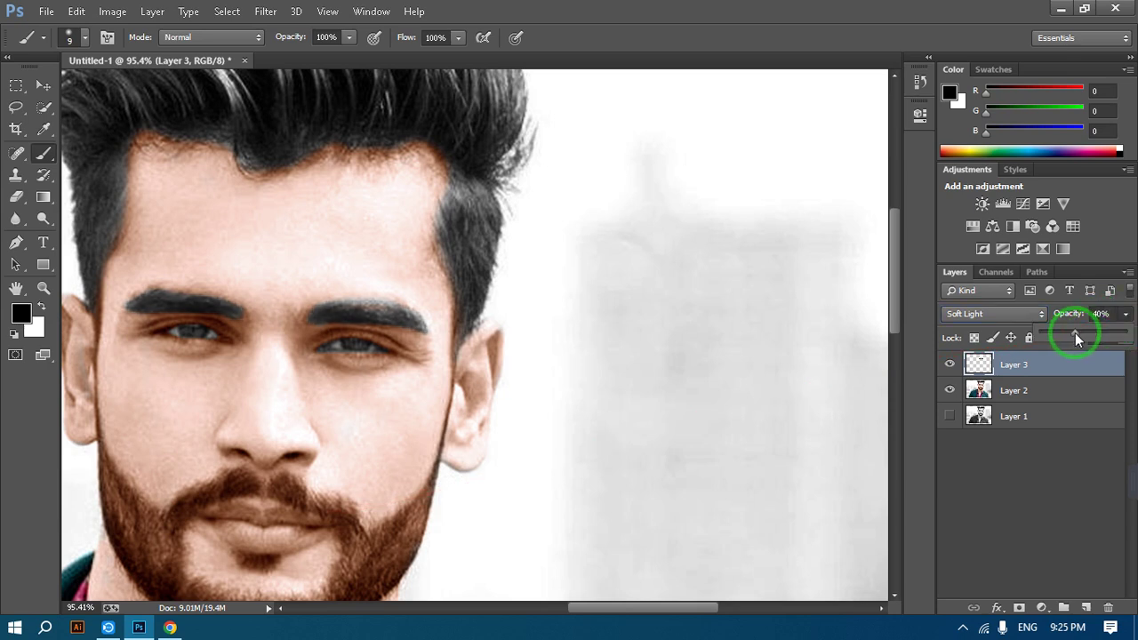
# Erase the black paint over the eyebrows with a 13 px eraser and delete Layer 3.
pyautogui.scroll(-3, 399, 396)
pyautogui.press('space')
pyautogui.moveTo(476, 409); pyautogui.dragTo(572, 432)
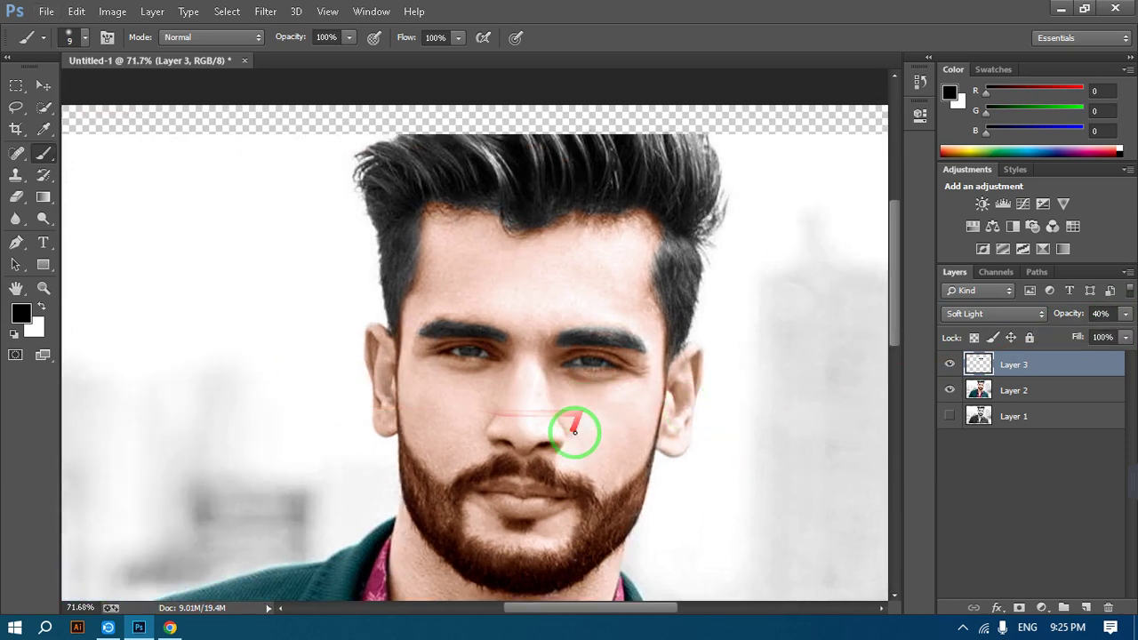
pyautogui.click(45, 218)
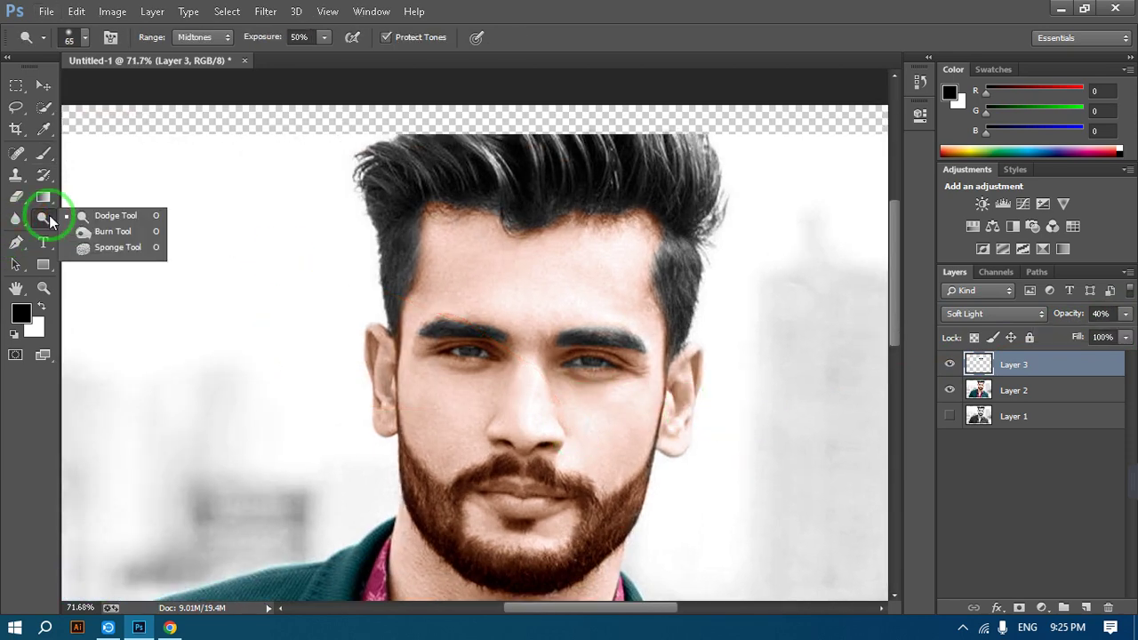
pyautogui.click(16, 197)
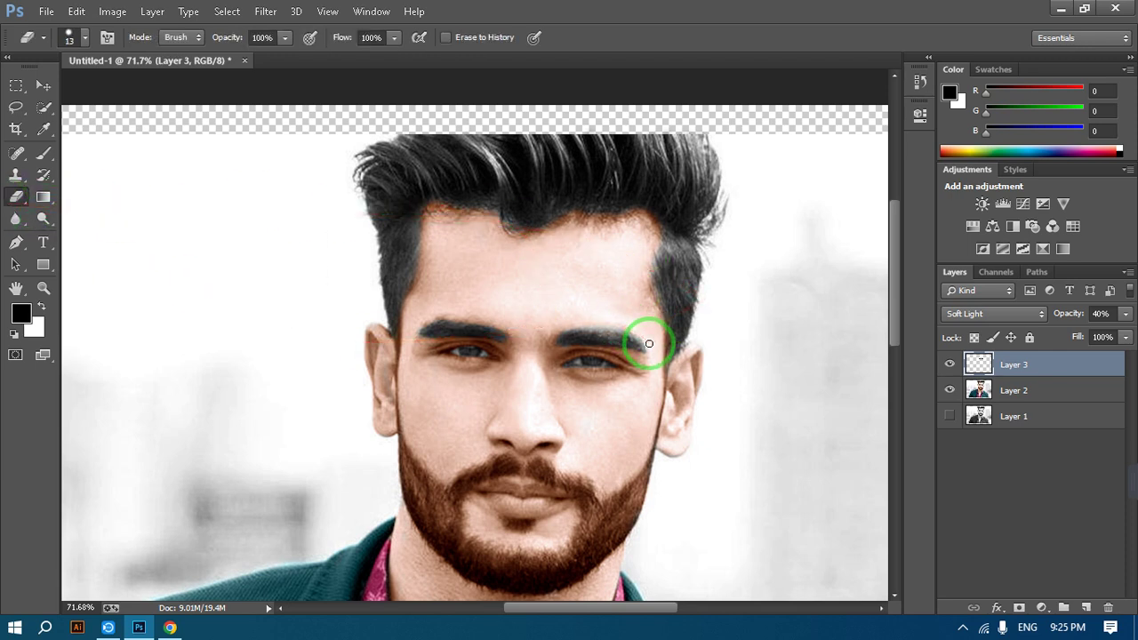
pyautogui.moveTo(630, 324)
pyautogui.mouseDown()
pyautogui.moveTo(559, 336)
pyautogui.moveTo(583, 324)
pyautogui.moveTo(609, 322)
pyautogui.moveTo(555, 342)
pyautogui.moveTo(608, 319)
pyautogui.moveTo(549, 352)
pyautogui.moveTo(657, 323)
pyautogui.moveTo(660, 345)
pyautogui.moveTo(709, 339)
pyautogui.moveTo(537, 329)
pyautogui.moveTo(558, 283)
pyautogui.moveTo(517, 282)
pyautogui.moveTo(539, 295)
pyautogui.moveTo(485, 336)
pyautogui.moveTo(496, 367)
pyautogui.moveTo(378, 415)
pyautogui.moveTo(526, 400)
pyautogui.moveTo(421, 432)
pyautogui.moveTo(622, 342)
pyautogui.moveTo(684, 342)
pyautogui.moveTo(491, 421)
pyautogui.moveTo(525, 541)
pyautogui.moveTo(482, 499)
pyautogui.moveTo(452, 399)
pyautogui.moveTo(608, 278)
pyautogui.moveTo(828, 327)
pyautogui.moveTo(912, 310)
pyautogui.moveTo(1038, 408)
pyautogui.mouseUp()
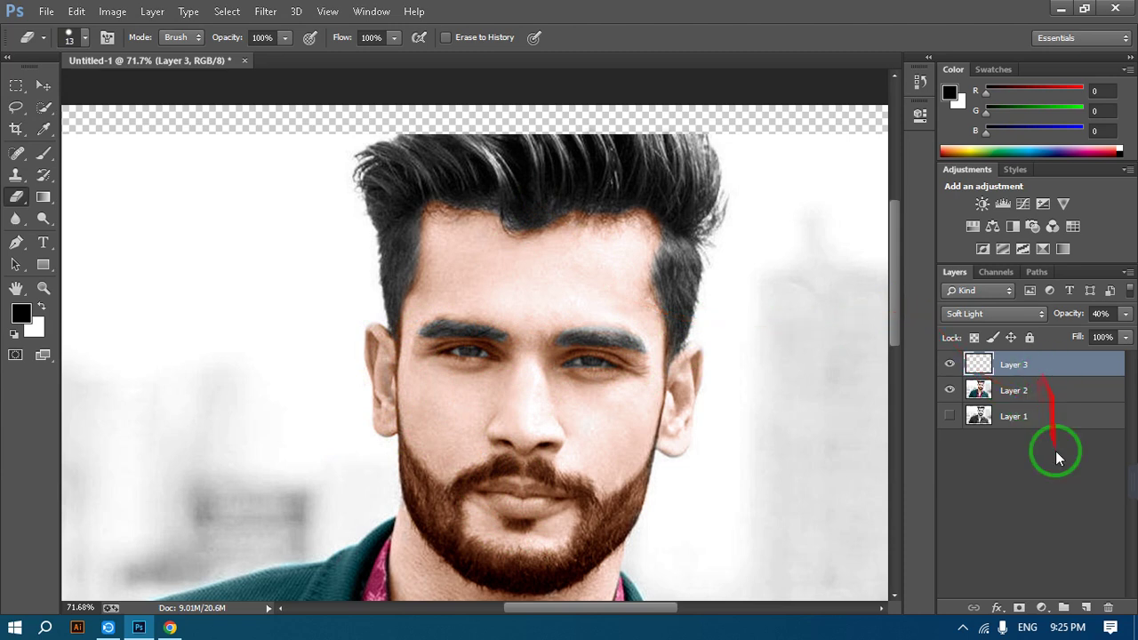
pyautogui.click(1107, 607)
pyautogui.click(533, 239)
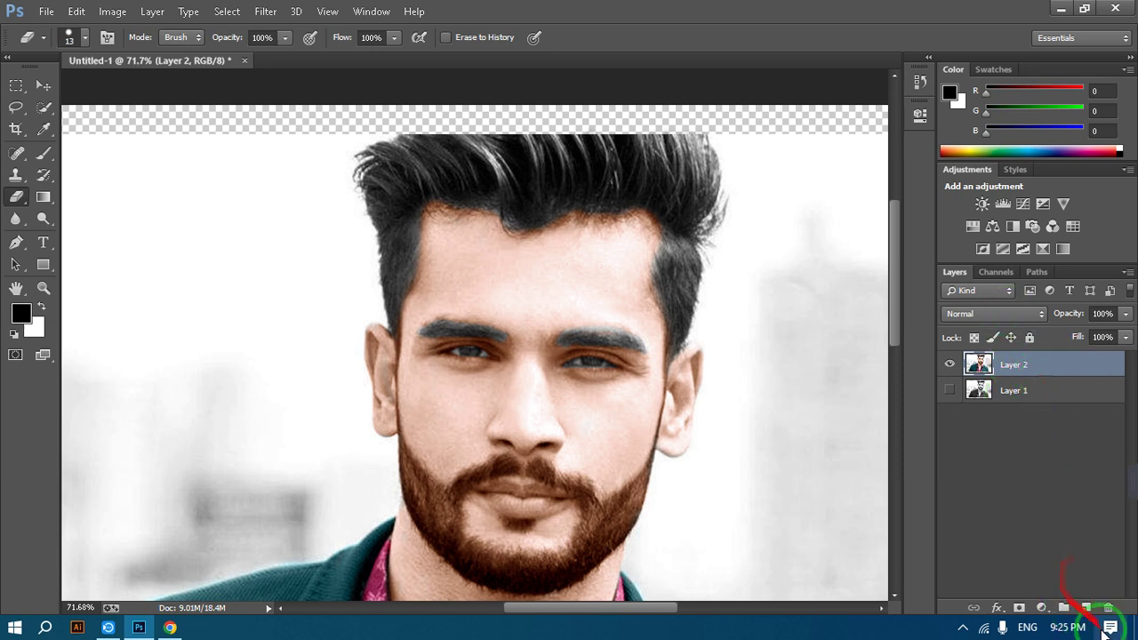
pyautogui.click(1041, 607)
pyautogui.click(1051, 431)
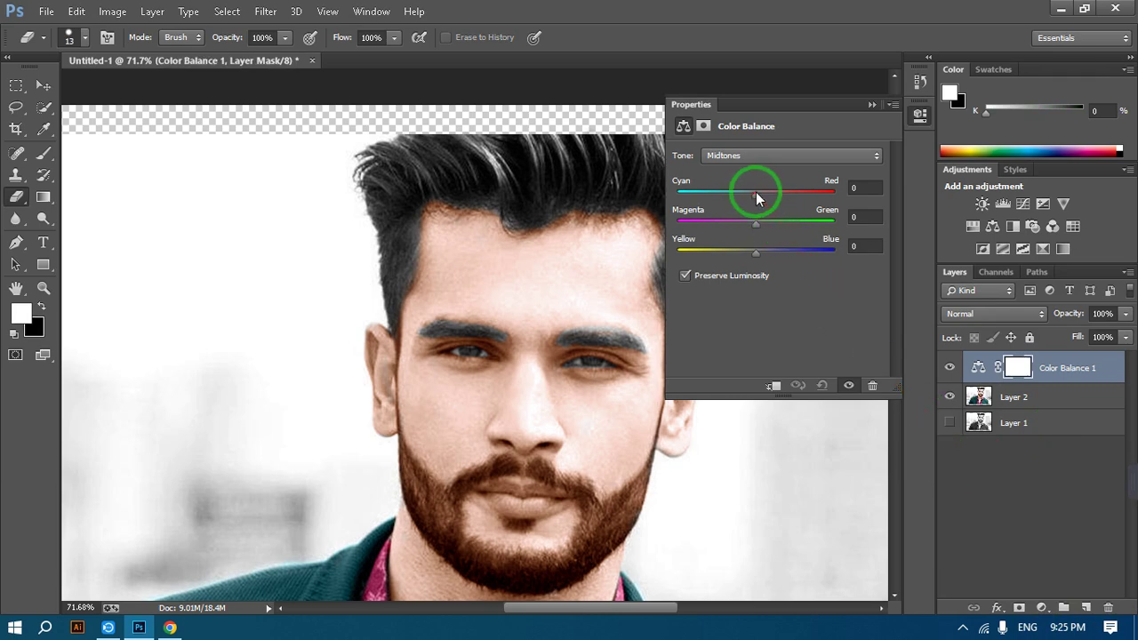
pyautogui.click(871, 104)
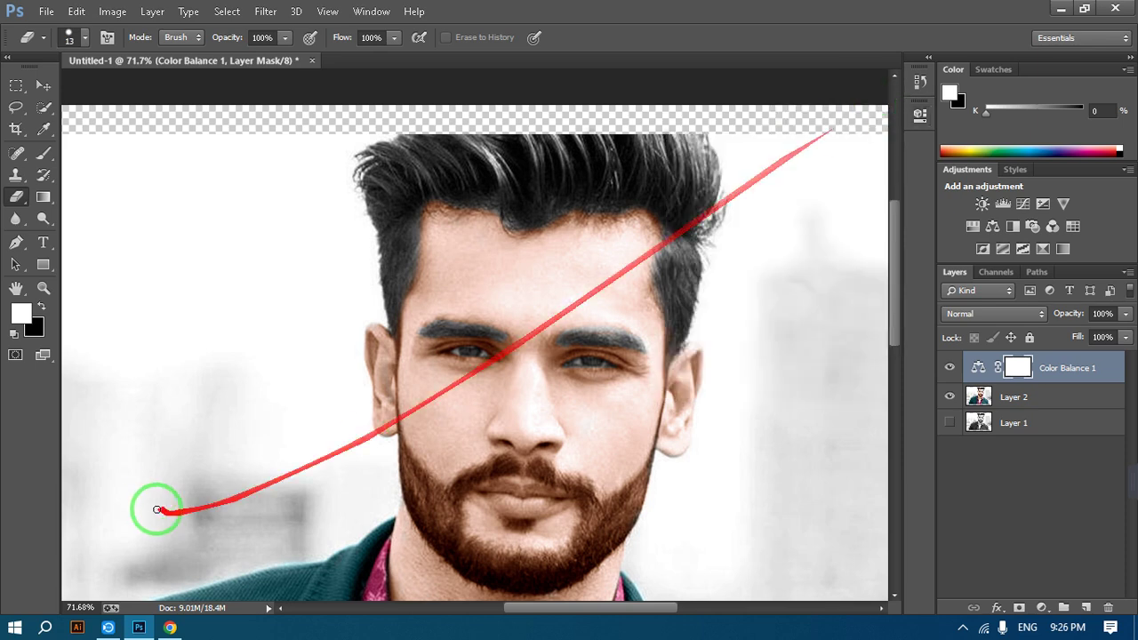
pyautogui.click(42, 129)
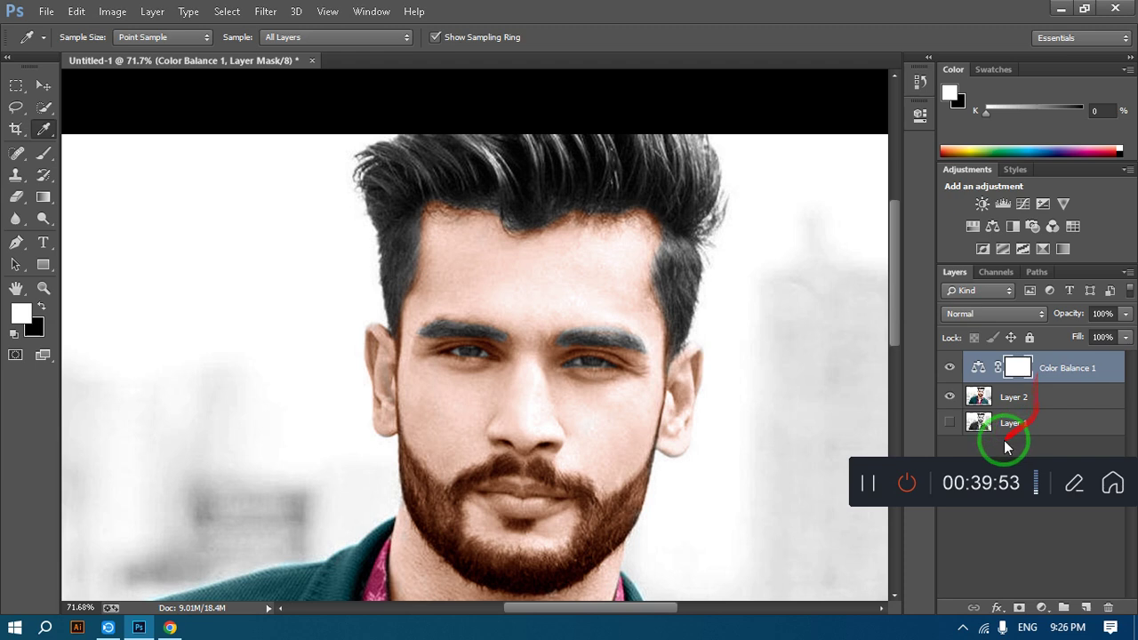
pyautogui.click(1070, 373)
pyautogui.click(1107, 607)
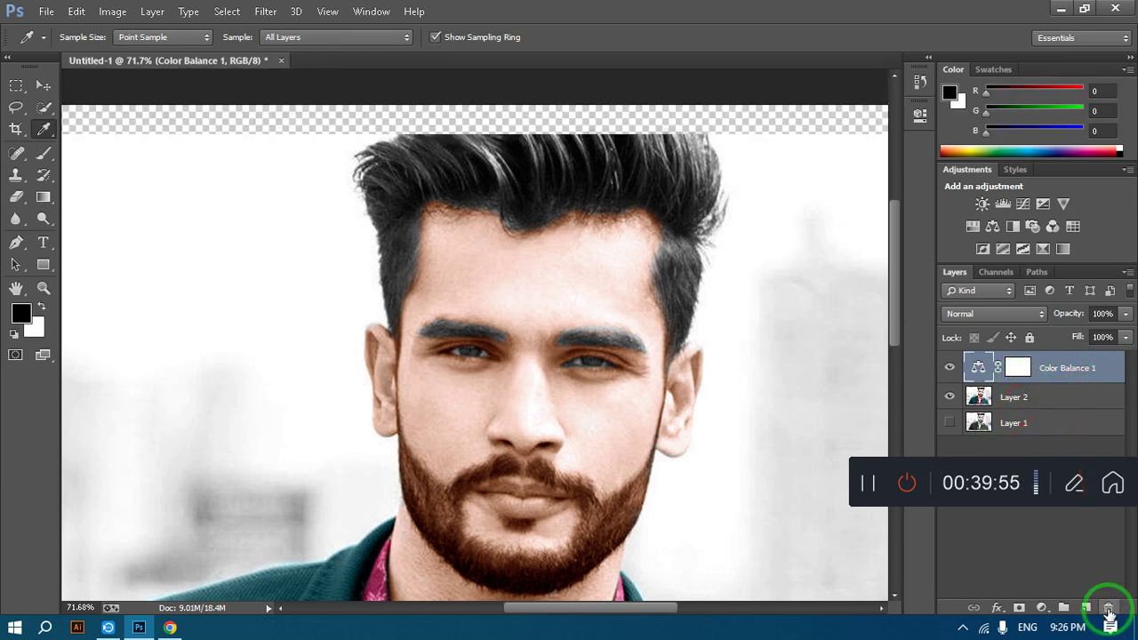
pyautogui.click(532, 243)
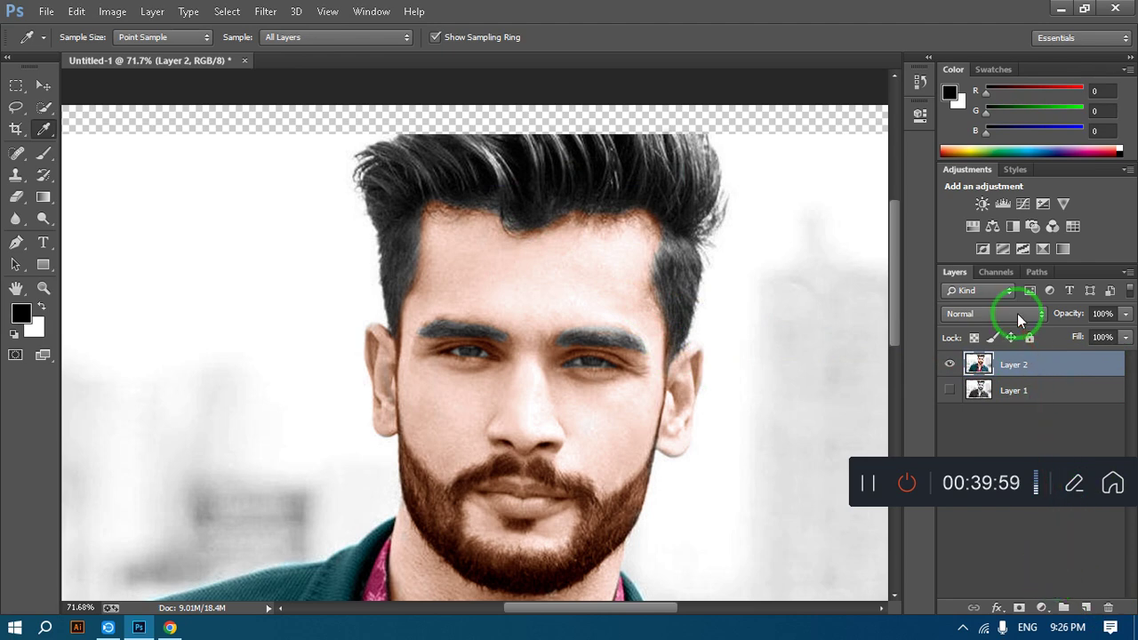
pyautogui.click(1041, 607)
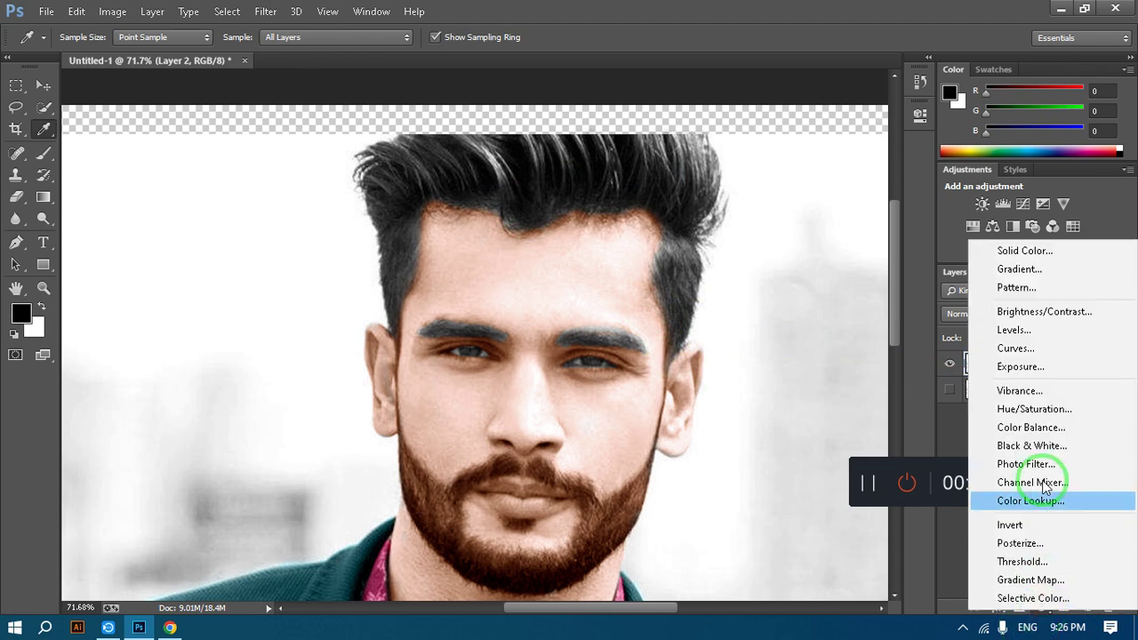
pyautogui.click(1019, 252)
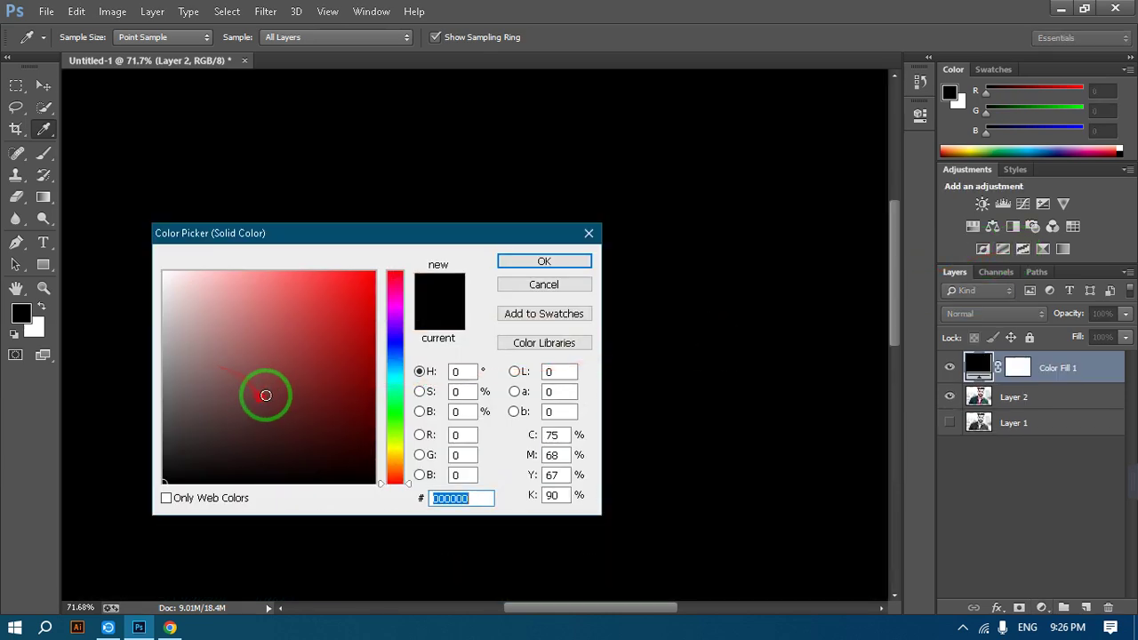
pyautogui.click(559, 284)
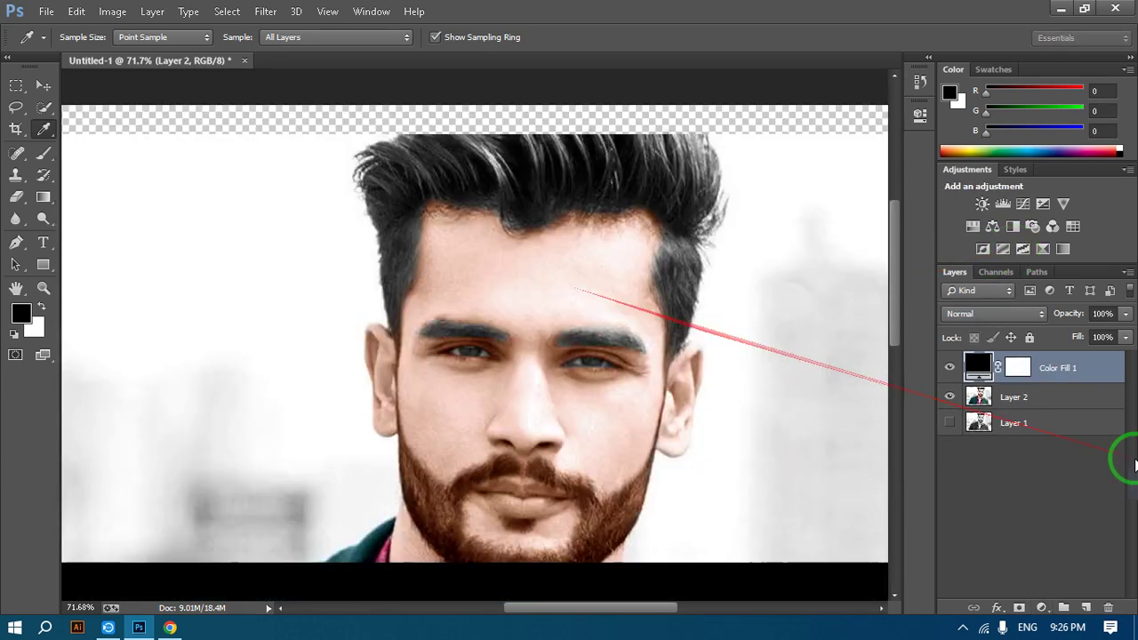
# Add a Color Balance adjustment layer above Layer 2 with midtones set to red +21 and yellow -18.
pyautogui.click(1041, 607)
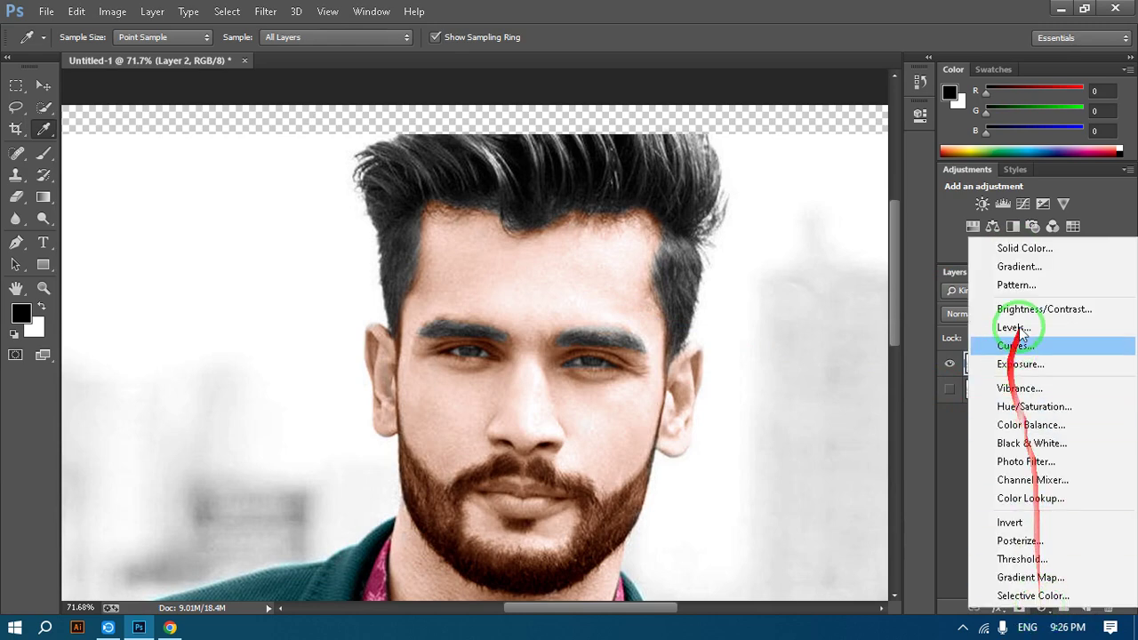
pyautogui.click(1031, 425)
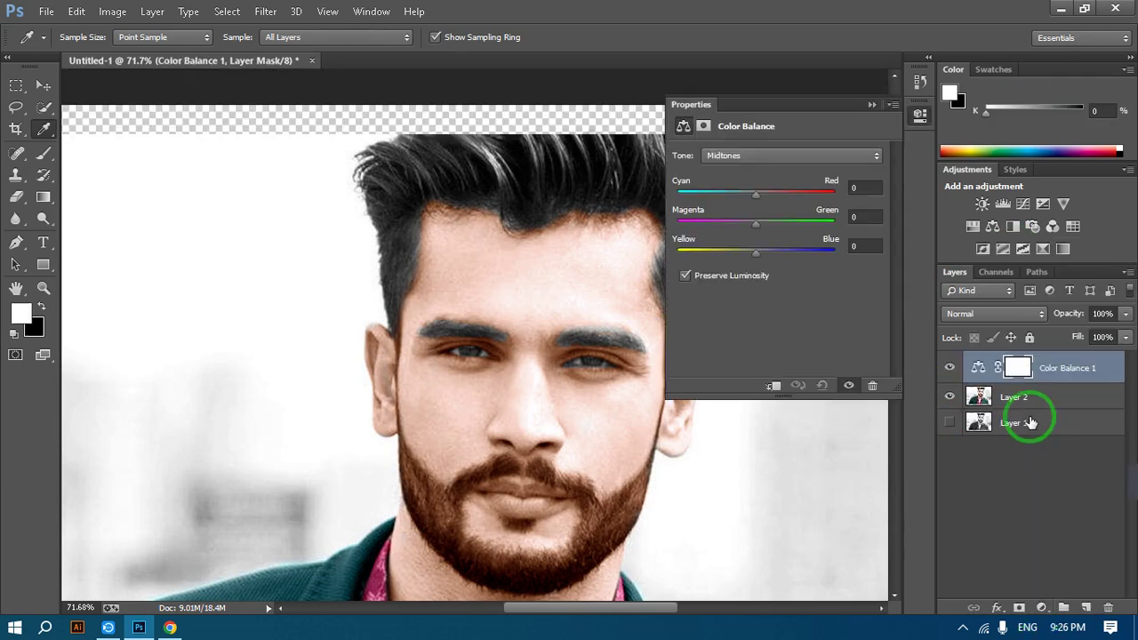
pyautogui.moveTo(759, 194); pyautogui.dragTo(801, 199)
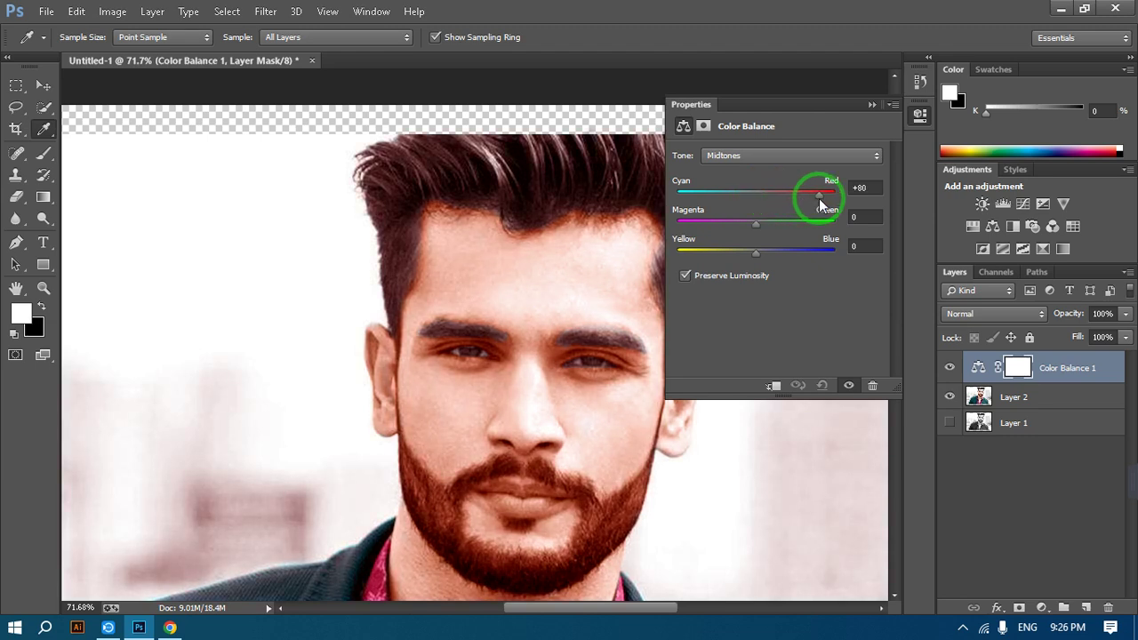
pyautogui.moveTo(819, 200); pyautogui.dragTo(764, 205)
pyautogui.moveTo(756, 252); pyautogui.dragTo(744, 256)
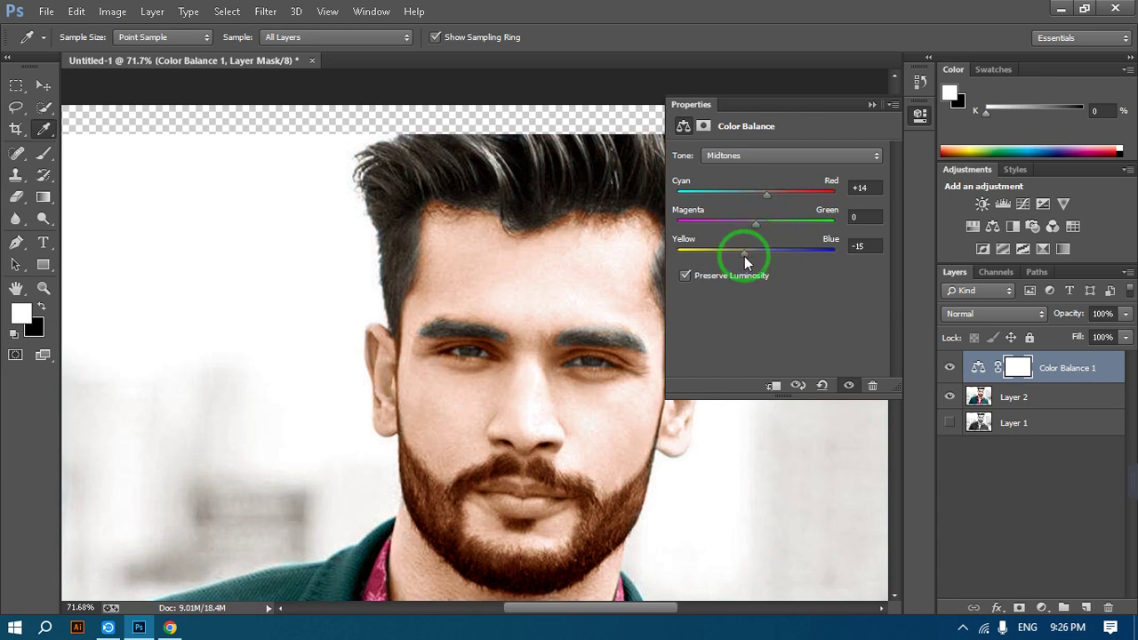
pyautogui.moveTo(765, 191); pyautogui.dragTo(773, 192)
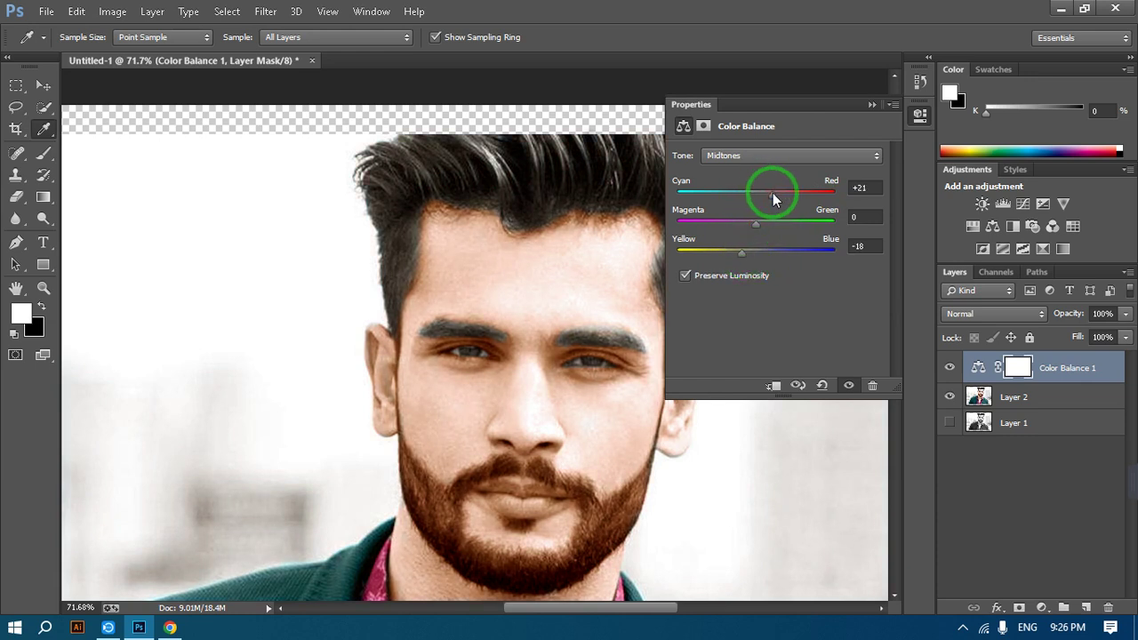
# Set the Color Balance shadows to red +25 and yellow -27.
pyautogui.click(791, 155)
pyautogui.click(745, 174)
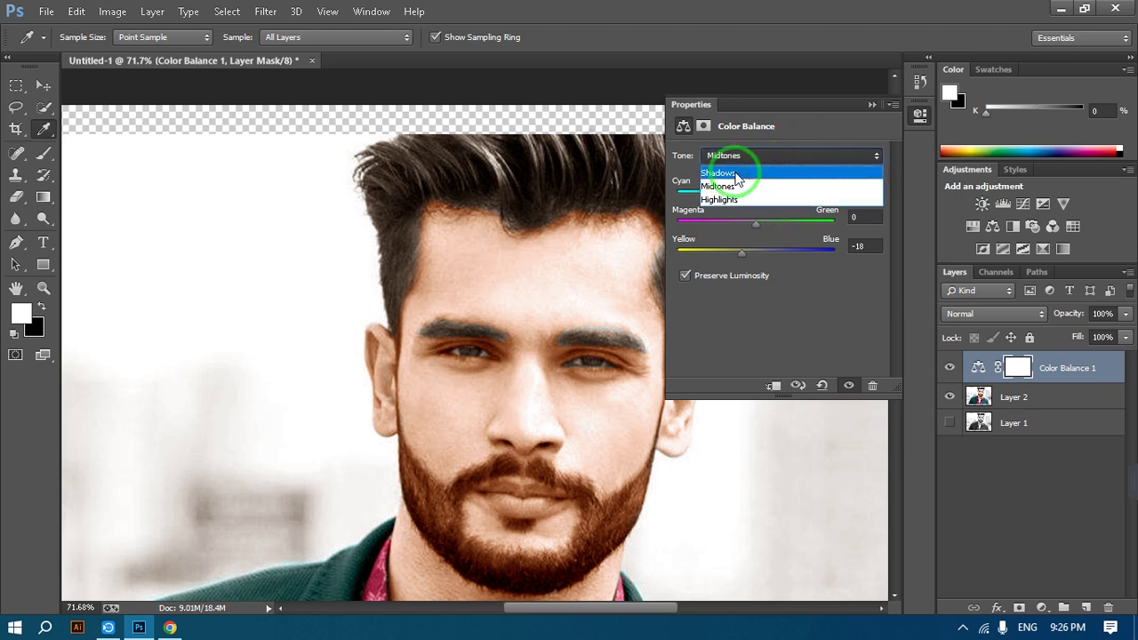
pyautogui.moveTo(756, 193); pyautogui.dragTo(775, 195)
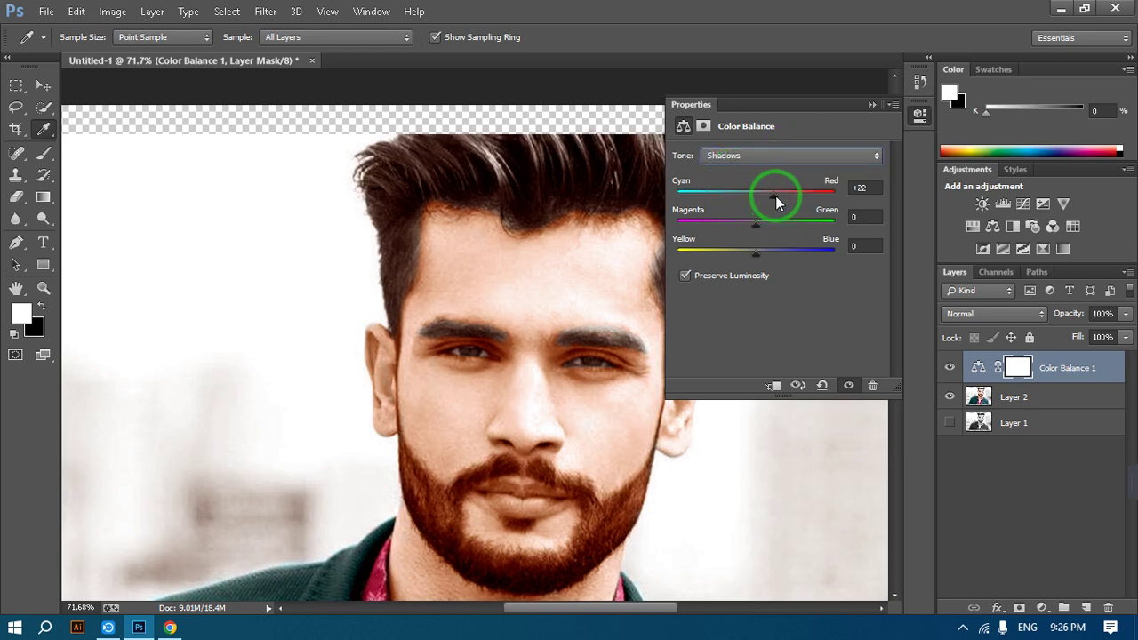
pyautogui.click(754, 253)
pyautogui.moveTo(754, 253); pyautogui.dragTo(744, 255)
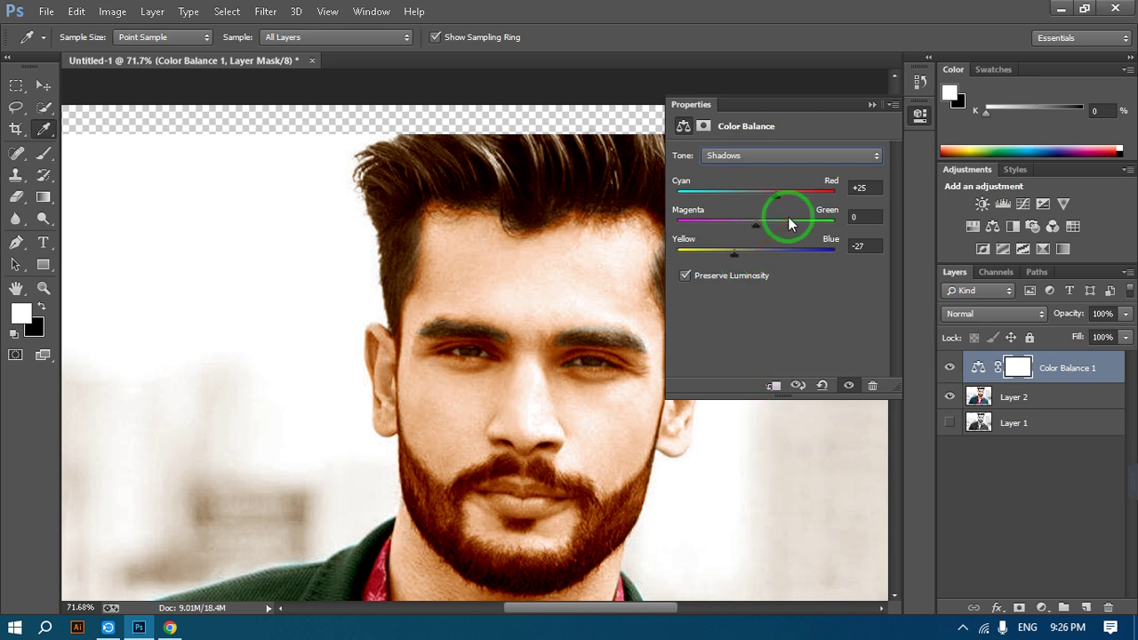
# Set the Color Balance highlights to red +14, green +6 and yellow -11.
pyautogui.click(762, 157)
pyautogui.click(748, 195)
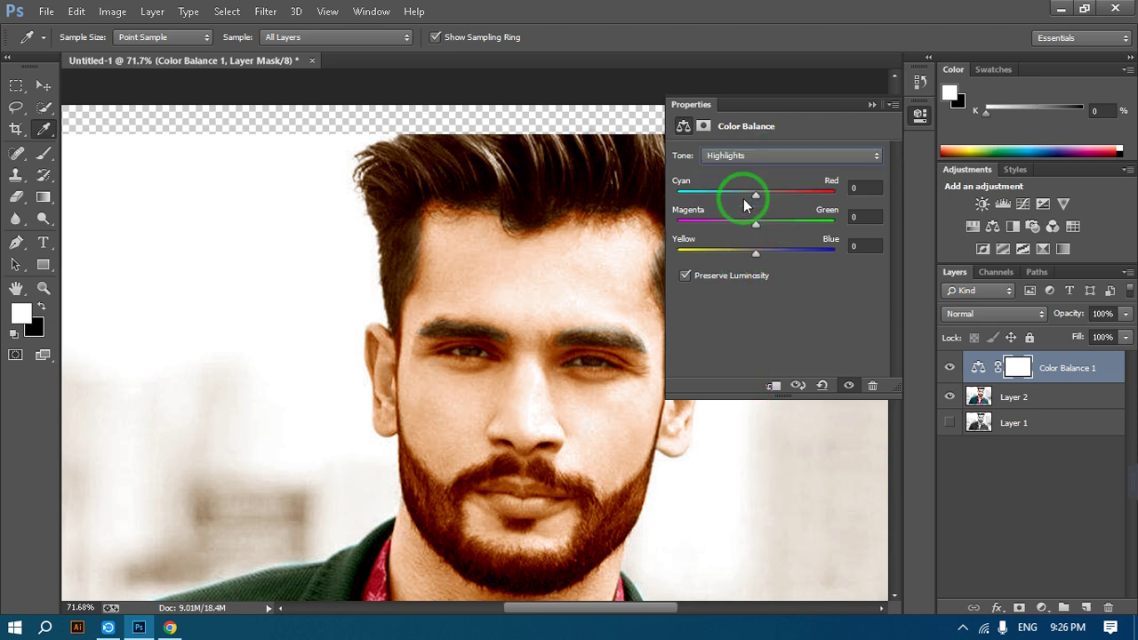
pyautogui.moveTo(761, 196); pyautogui.dragTo(767, 195)
pyautogui.moveTo(756, 256); pyautogui.dragTo(747, 252)
pyautogui.click(756, 225)
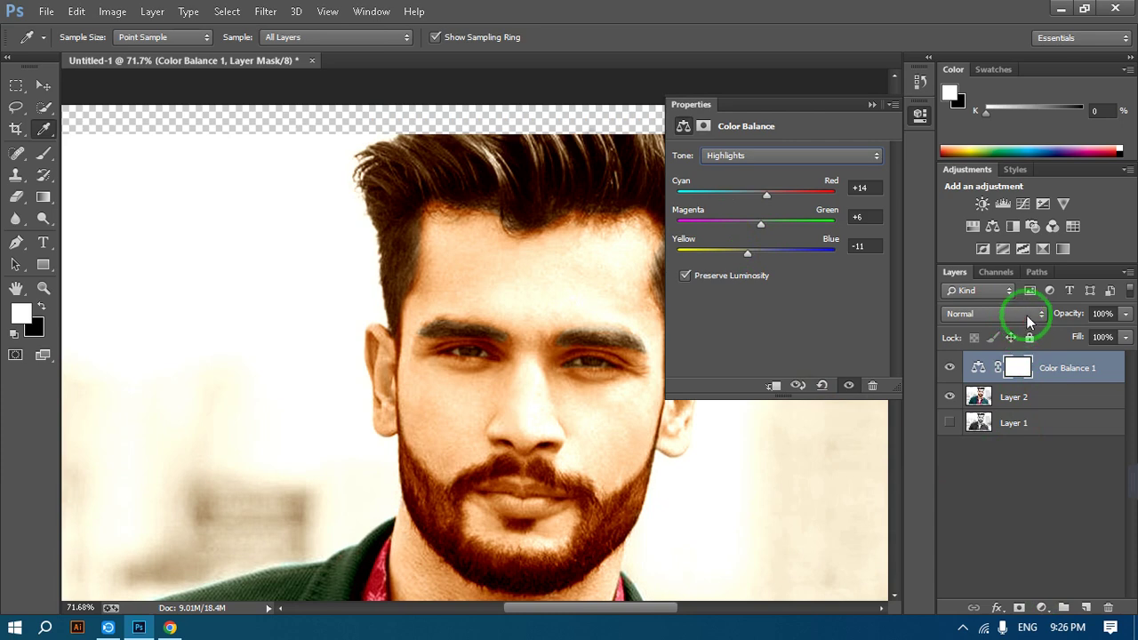
# Invert the Color Balance 1 layer mask to black to hide the adjustment.
pyautogui.click(1012, 370)
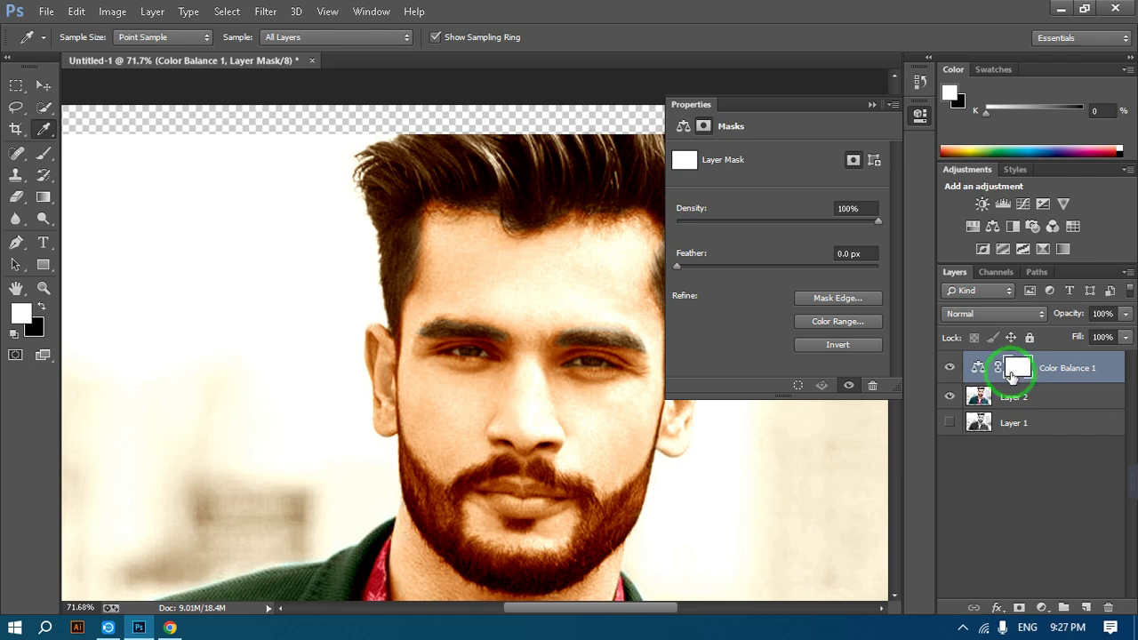
pyautogui.click(874, 106)
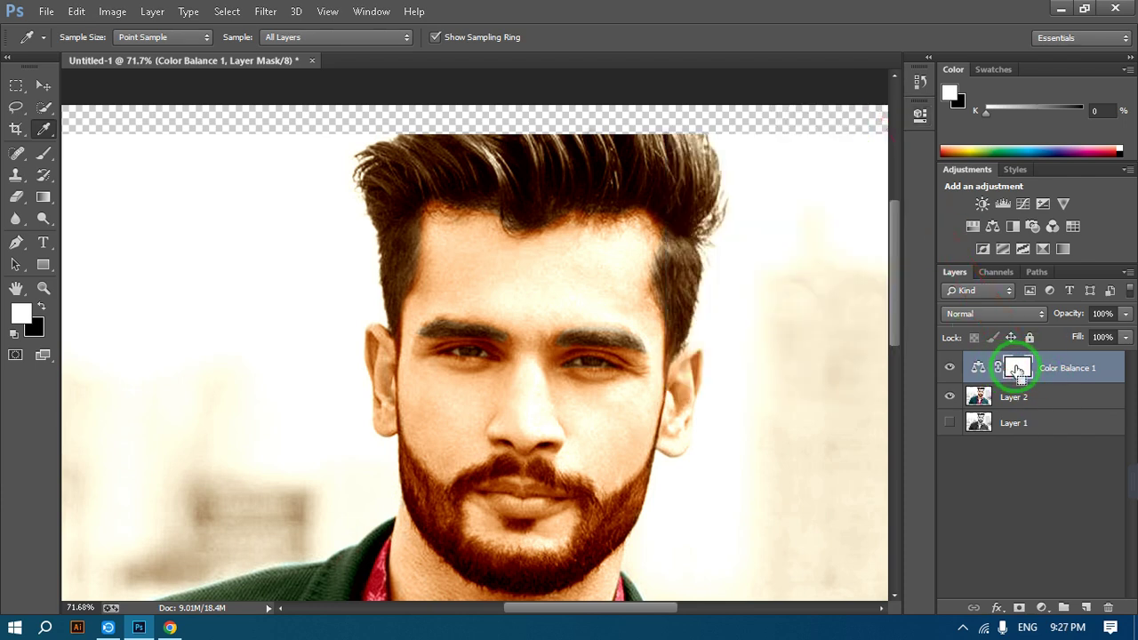
pyautogui.hotkey('ctrl', 'i')
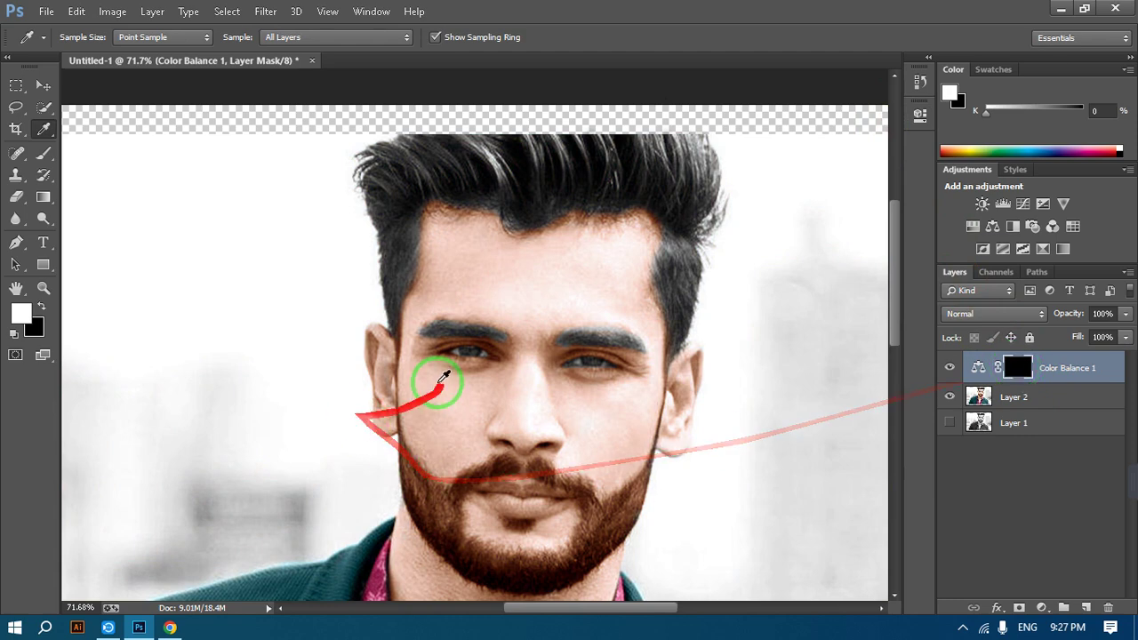
# Paint white on the mask over the eyebrow on the image's left side with a 10 px brush.
pyautogui.press('alt')
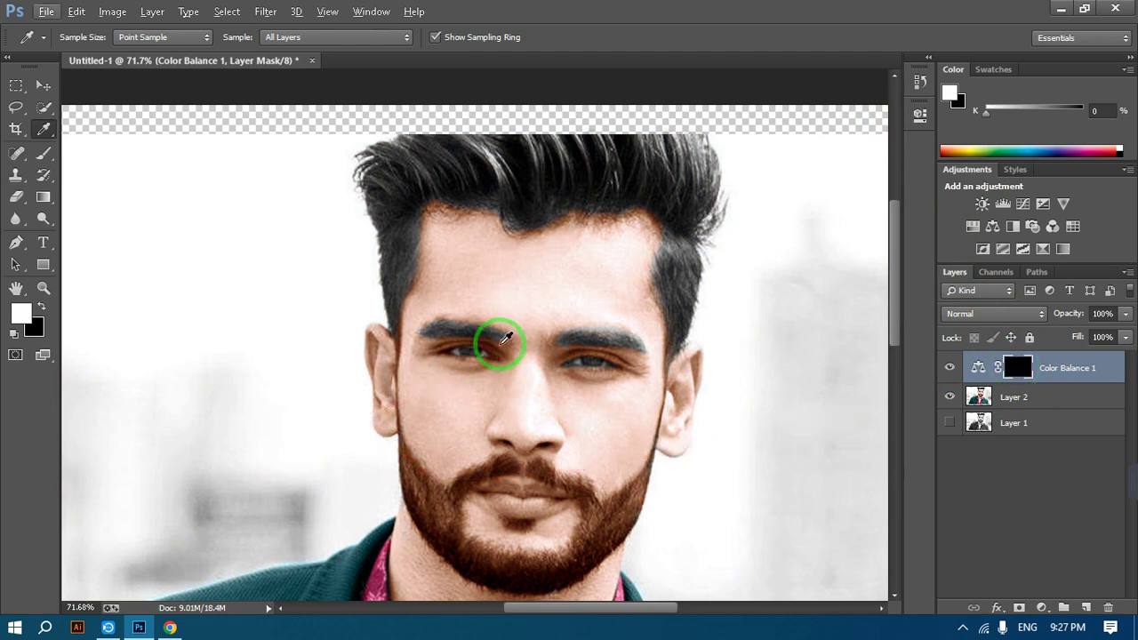
pyautogui.click(45, 156)
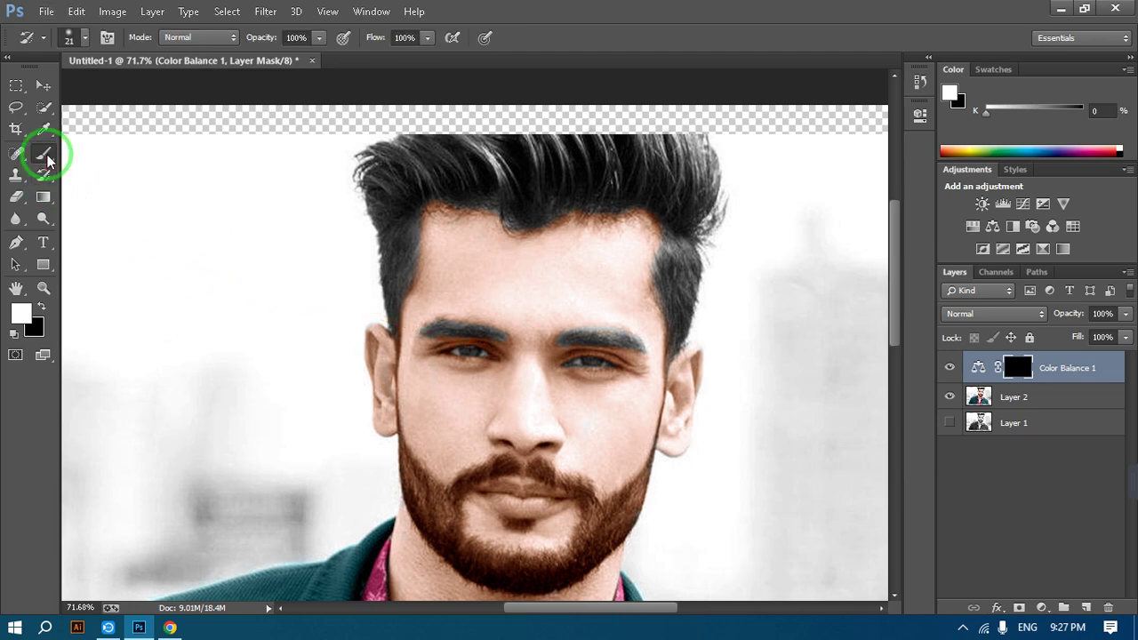
pyautogui.press('[')
pyautogui.press('[')
pyautogui.keyDown('alt'); pyautogui.scroll(3, 503, 336); pyautogui.keyUp('alt')
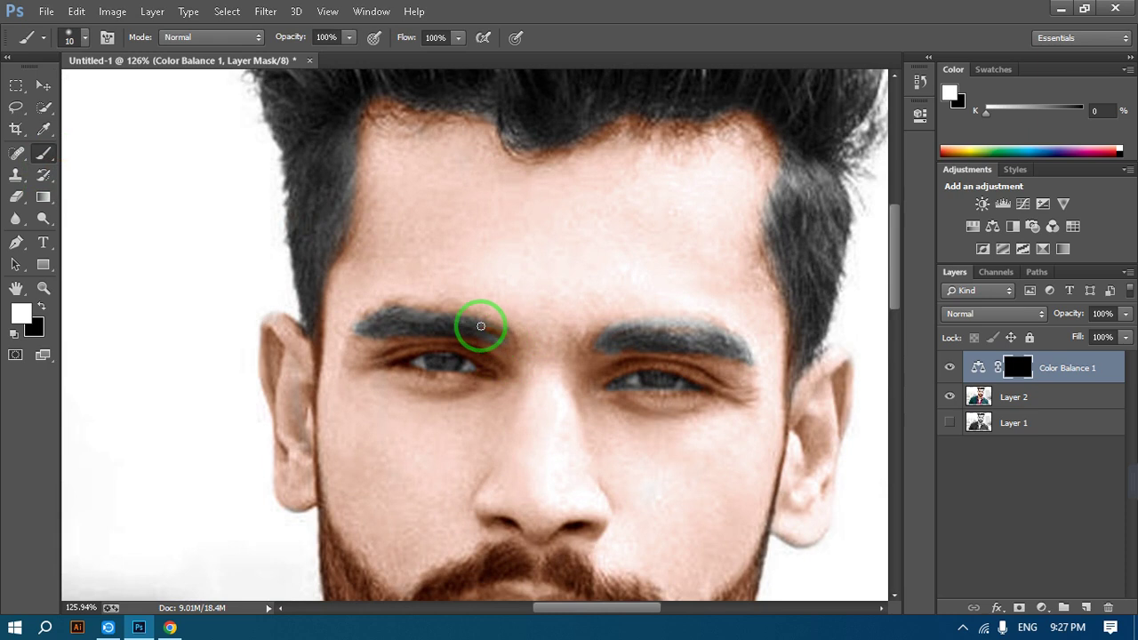
pyautogui.moveTo(495, 327)
pyautogui.mouseDown()
pyautogui.moveTo(459, 315)
pyautogui.moveTo(360, 323)
pyautogui.mouseUp()
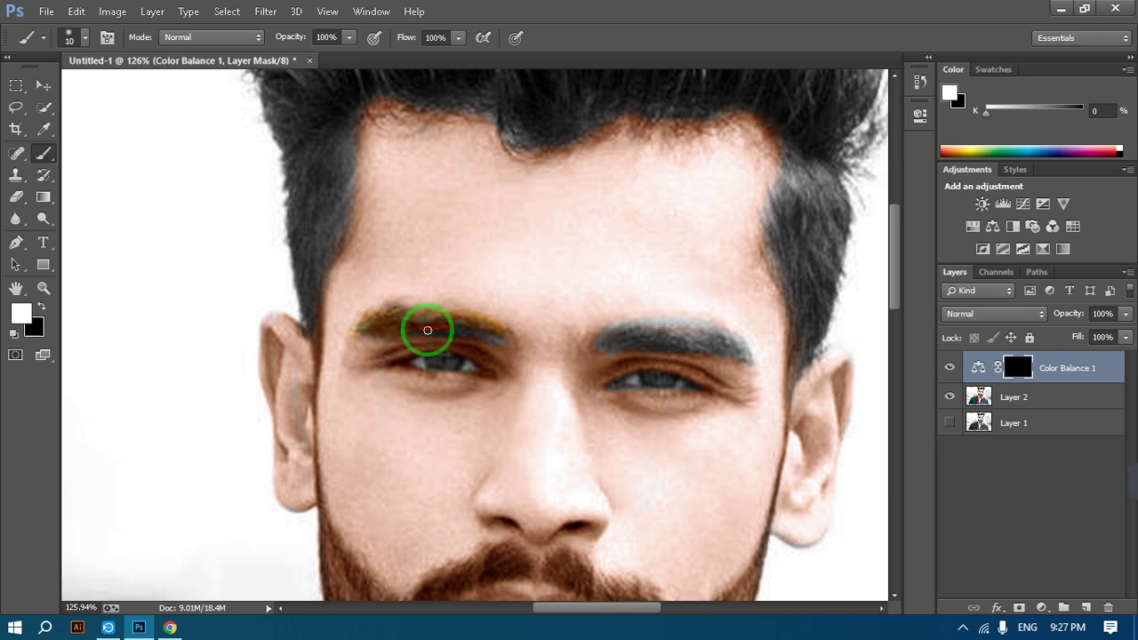
pyautogui.moveTo(372, 335)
pyautogui.mouseDown()
pyautogui.moveTo(447, 328)
pyautogui.moveTo(497, 342)
pyautogui.moveTo(407, 328)
pyautogui.moveTo(429, 317)
pyautogui.moveTo(501, 337)
pyautogui.mouseUp()
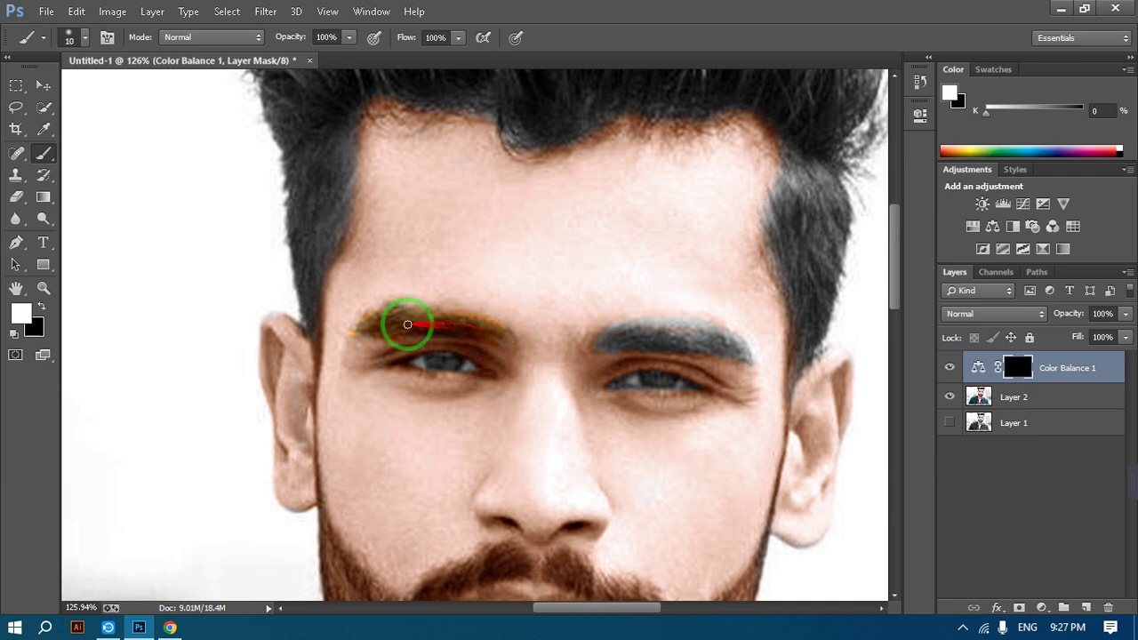
pyautogui.moveTo(406, 323); pyautogui.dragTo(474, 325)
# Paint white on the mask over the other eyebrow and along the front hairline with a 15 px brush.
pyautogui.press(']')
pyautogui.press(']')
pyautogui.press(']')
pyautogui.moveTo(659, 337); pyautogui.dragTo(614, 341)
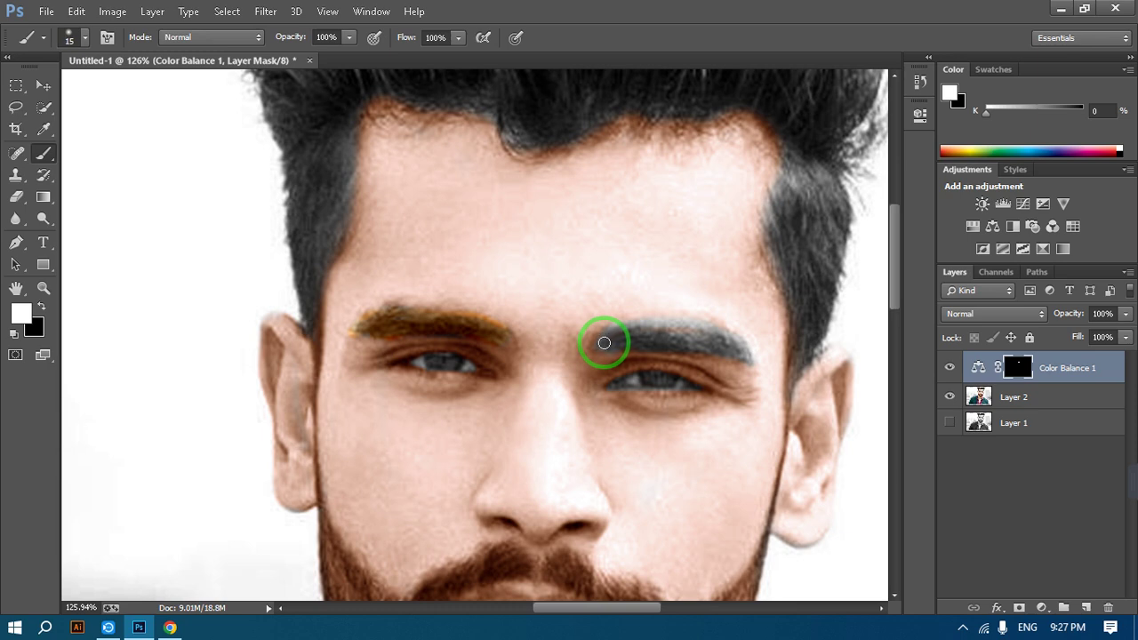
pyautogui.moveTo(607, 338)
pyautogui.mouseDown()
pyautogui.moveTo(635, 321)
pyautogui.moveTo(699, 319)
pyautogui.moveTo(750, 360)
pyautogui.moveTo(675, 338)
pyautogui.moveTo(602, 349)
pyautogui.moveTo(733, 351)
pyautogui.moveTo(650, 334)
pyautogui.moveTo(600, 345)
pyautogui.moveTo(718, 343)
pyautogui.moveTo(449, 161)
pyautogui.mouseUp()
pyautogui.scroll(3, 471, 249)
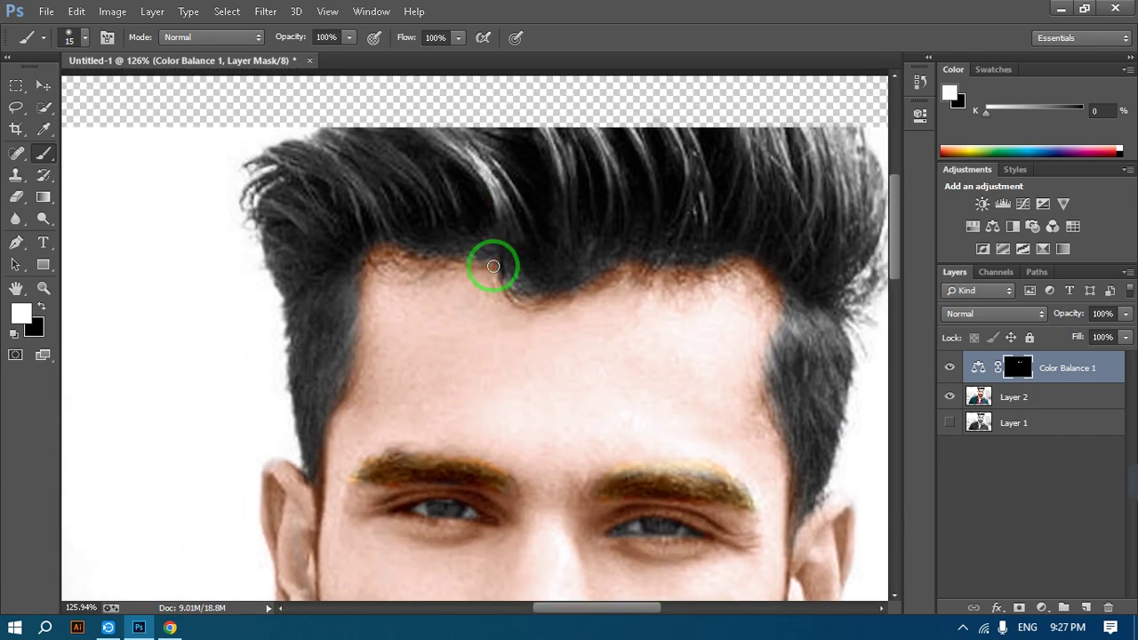
pyautogui.moveTo(483, 241)
pyautogui.mouseDown()
pyautogui.moveTo(402, 250)
pyautogui.moveTo(480, 238)
pyautogui.moveTo(493, 271)
pyautogui.moveTo(523, 290)
pyautogui.moveTo(552, 288)
pyautogui.moveTo(603, 256)
pyautogui.moveTo(525, 293)
pyautogui.moveTo(561, 290)
pyautogui.moveTo(625, 255)
pyautogui.moveTo(715, 265)
pyautogui.mouseUp()
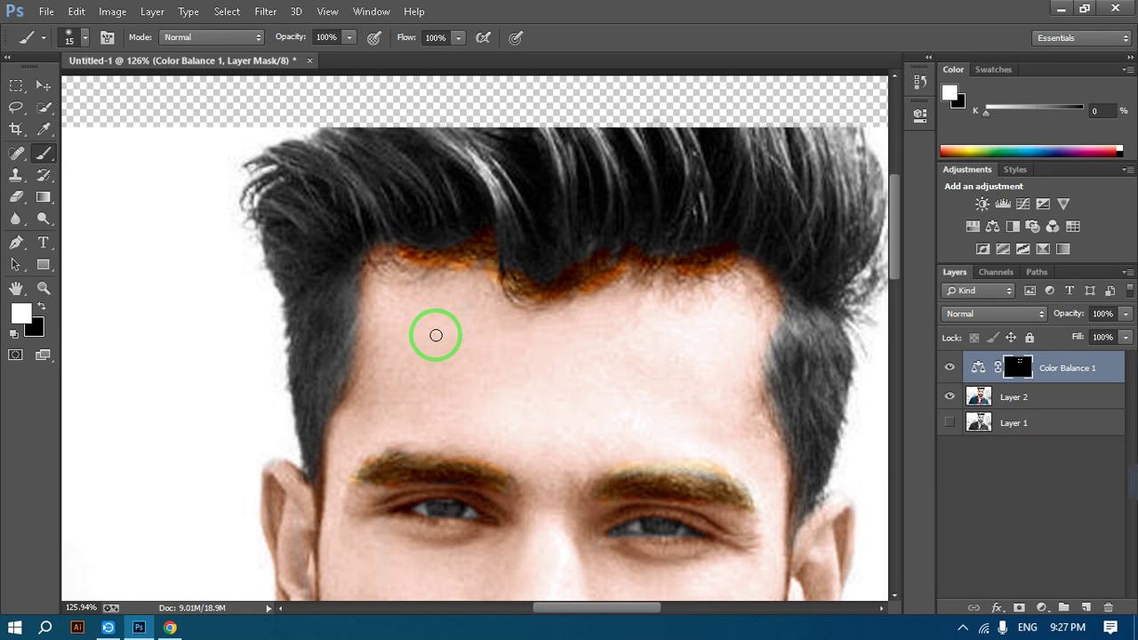
# Lower the Color Balance 1 layer's opacity to 50%.
pyautogui.scroll(-3, 437, 335)
pyautogui.scroll(-3, 490, 300)
pyautogui.scroll(3, 381, 308)
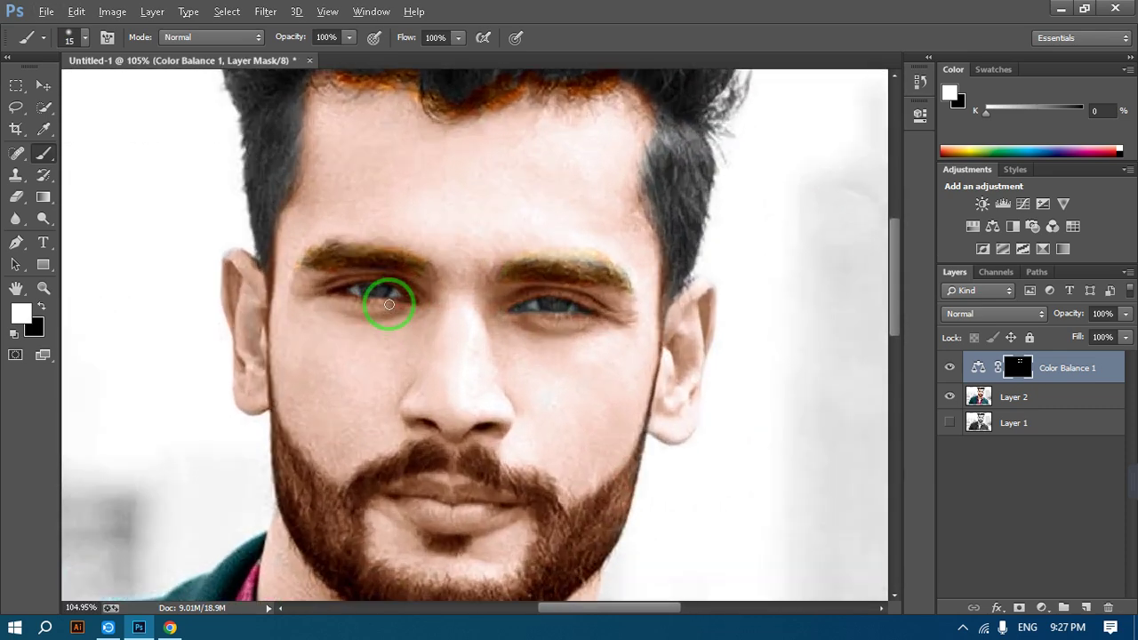
pyautogui.scroll(2, 534, 342)
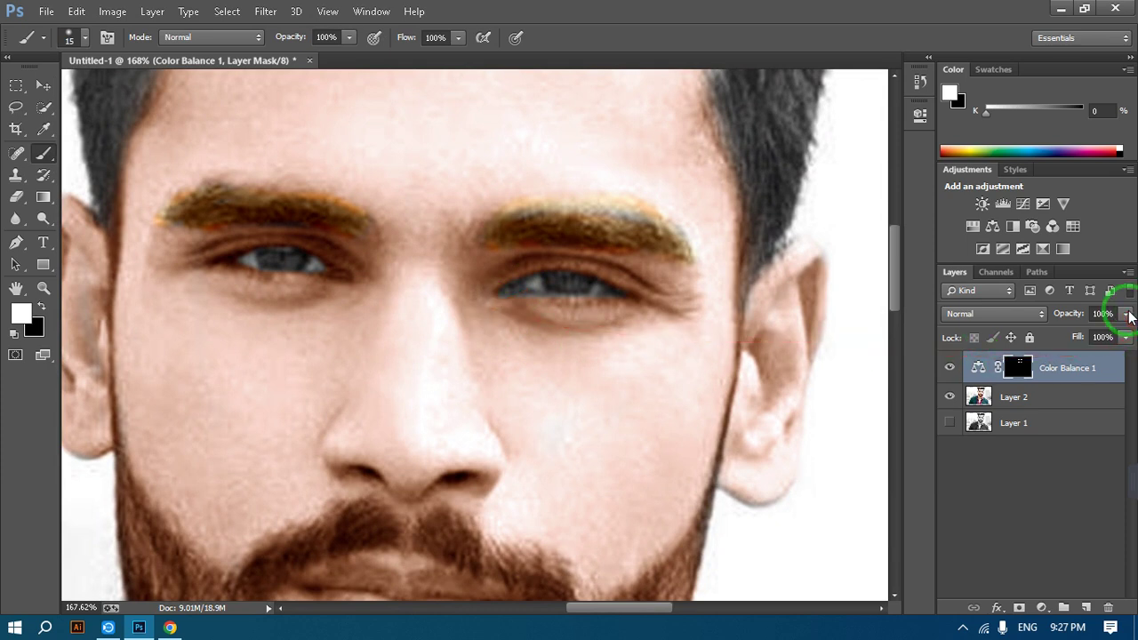
pyautogui.click(1125, 313)
pyautogui.moveTo(1099, 339); pyautogui.dragTo(1080, 339)
pyautogui.scroll(-5, 563, 427)
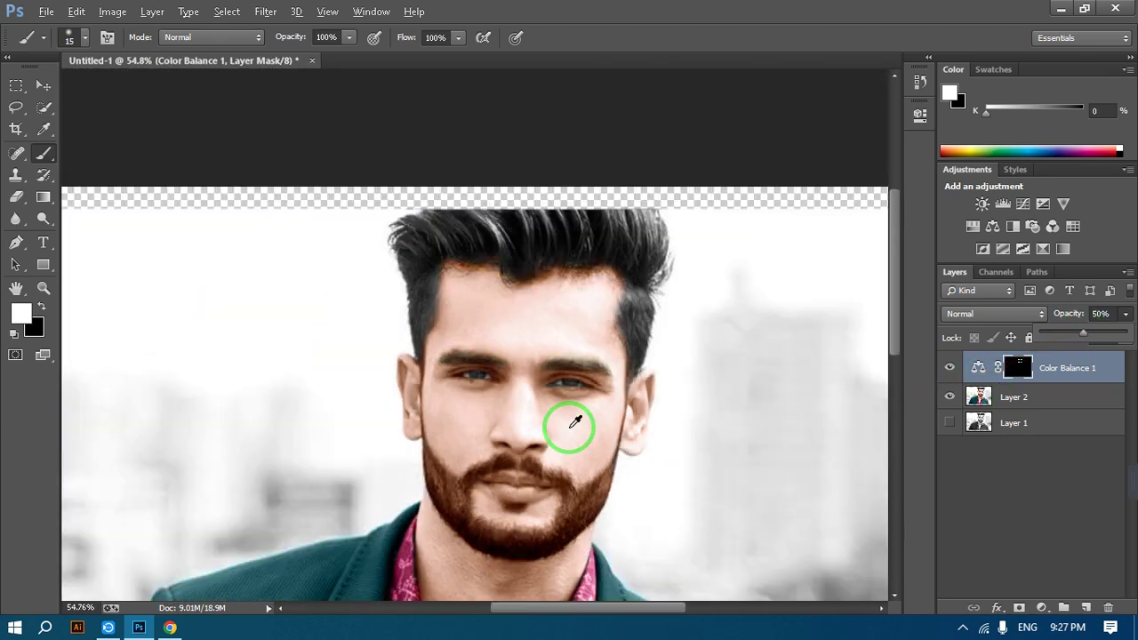
# Toggle the visibility of Color Balance 1 and Layer 2 off and on to compare the portrait.
pyautogui.scroll(-5, 462, 412)
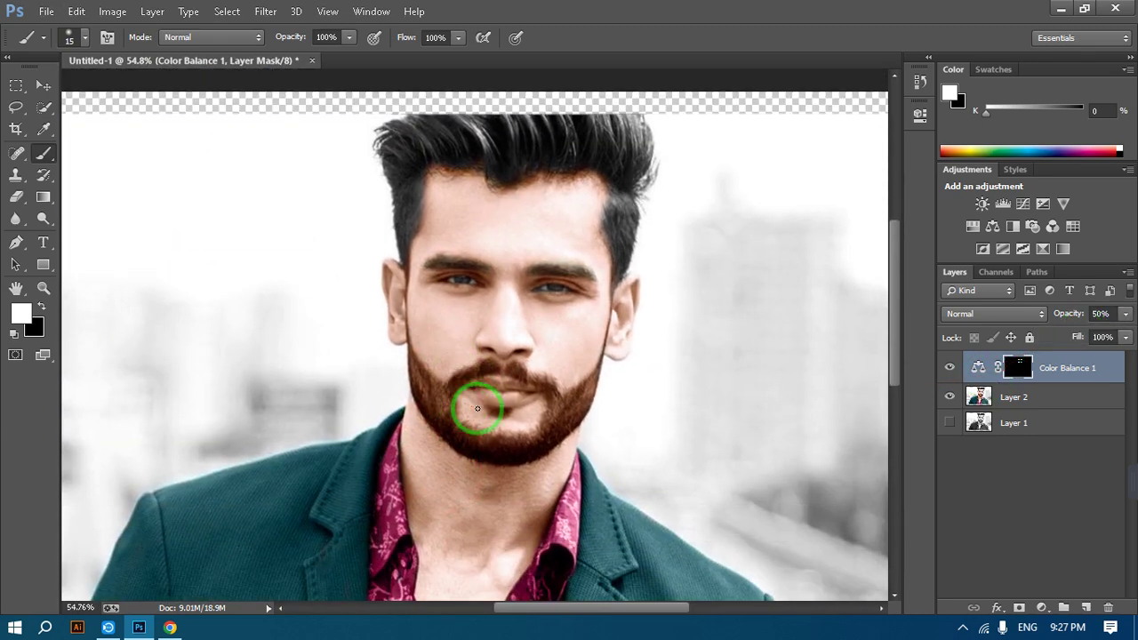
pyautogui.scroll(2, 457, 384)
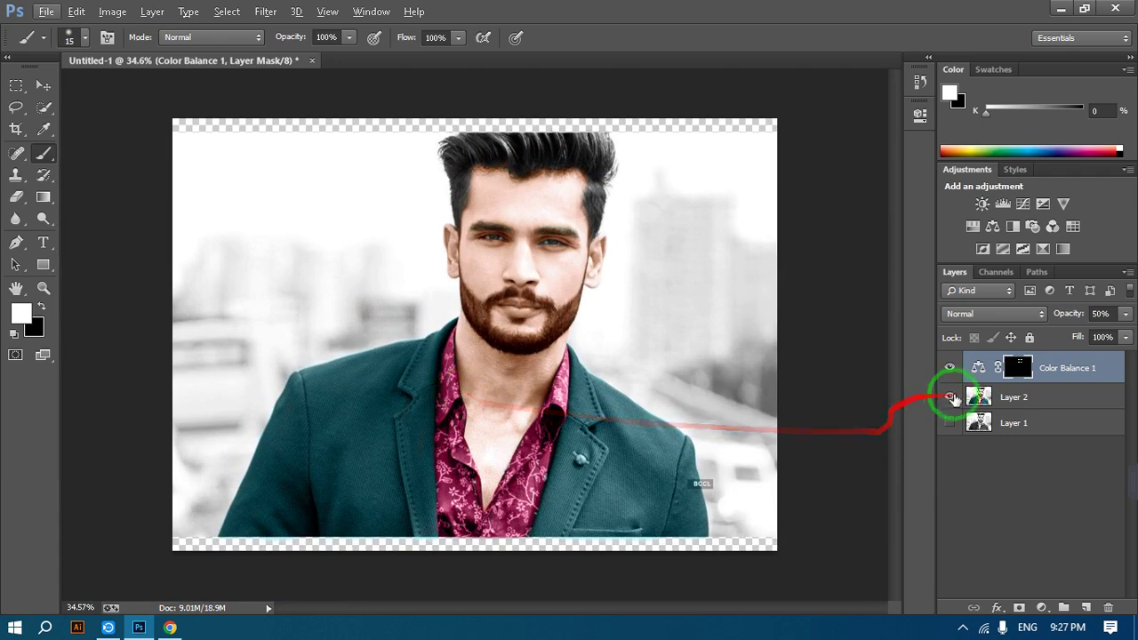
pyautogui.click(949, 368)
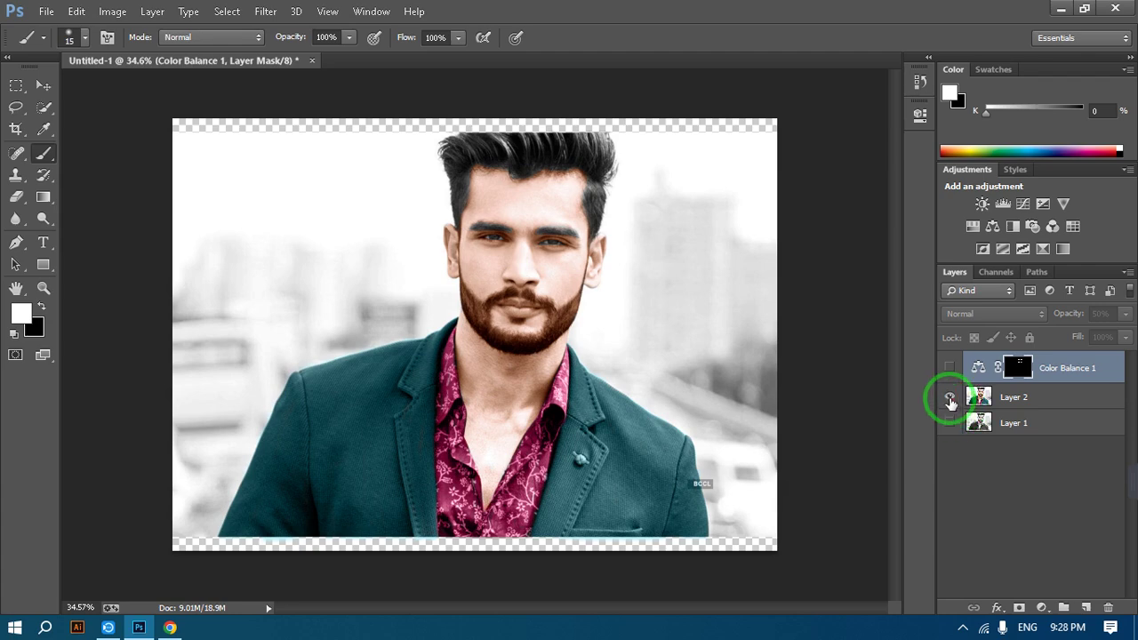
pyautogui.click(949, 399)
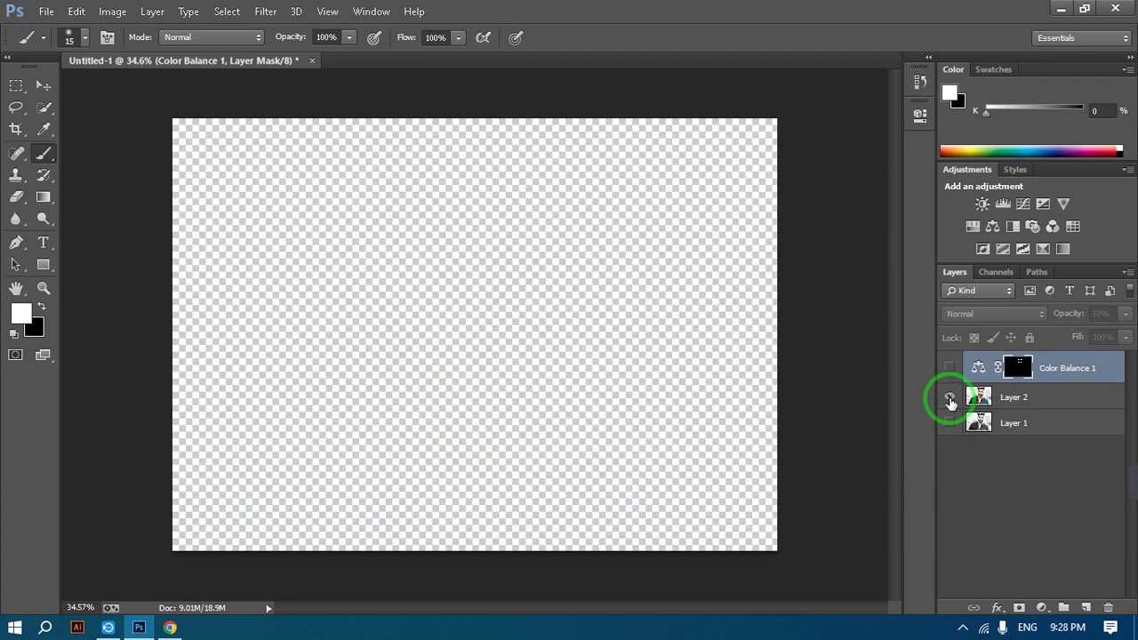
pyautogui.click(949, 400)
pyautogui.click(950, 368)
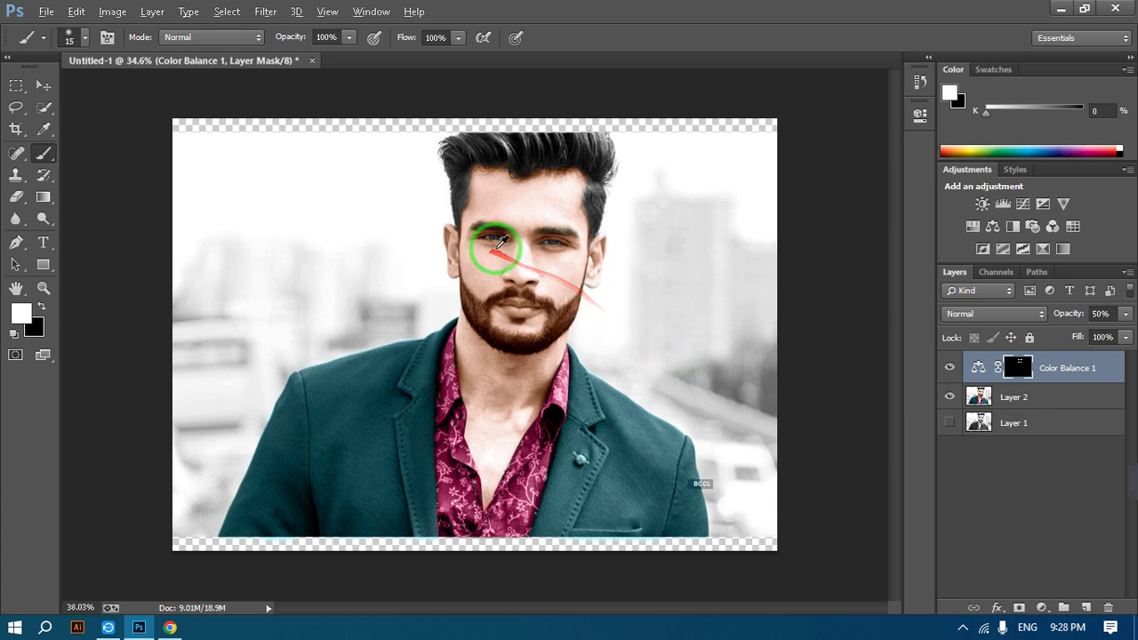
# Examine the recolored eyebrows and hairline up close, and check the whole portrait.
pyautogui.scroll(8, 495, 249)
pyautogui.scroll(3, 453, 382)
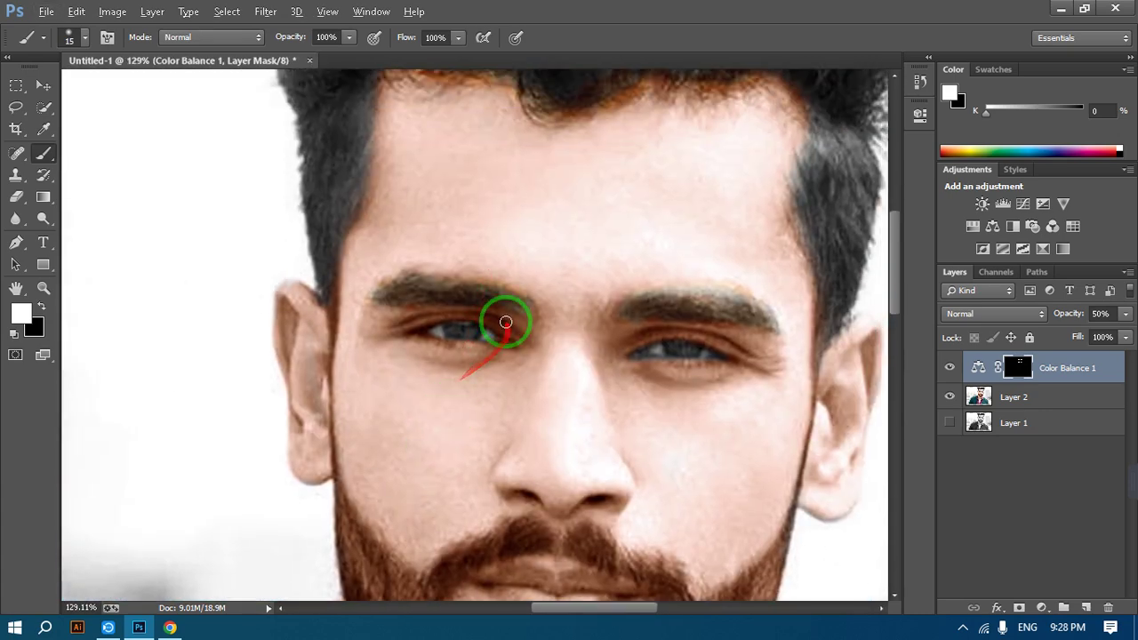
pyautogui.scroll(3, 703, 382)
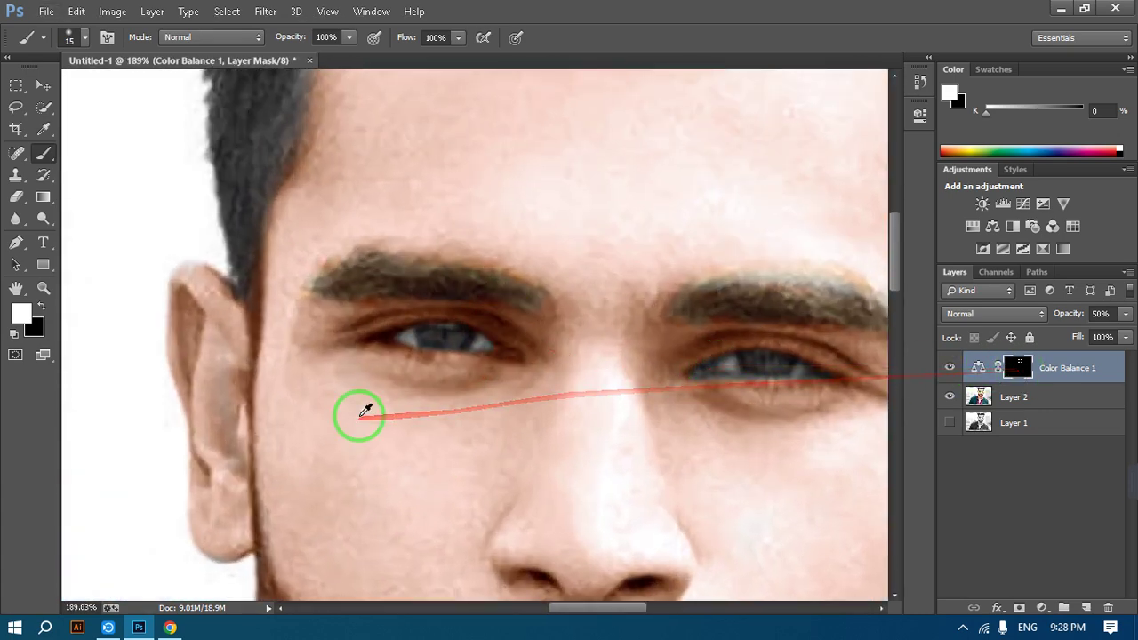
pyautogui.scroll(-10, 369, 409)
pyautogui.scroll(2, 419, 197)
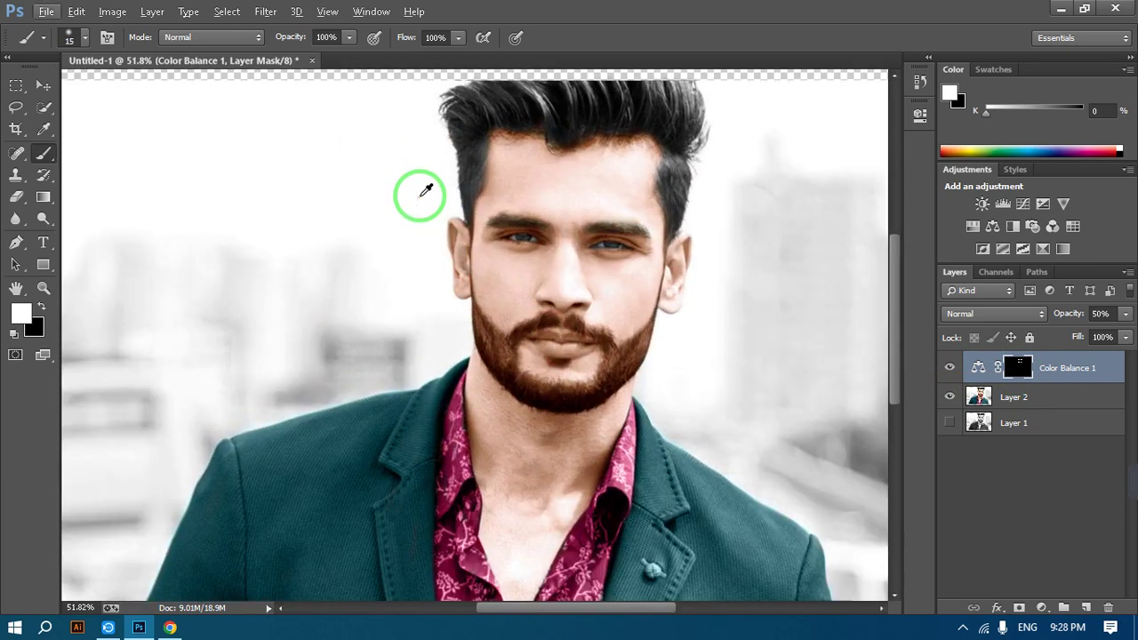
pyautogui.scroll(-3, 498, 480)
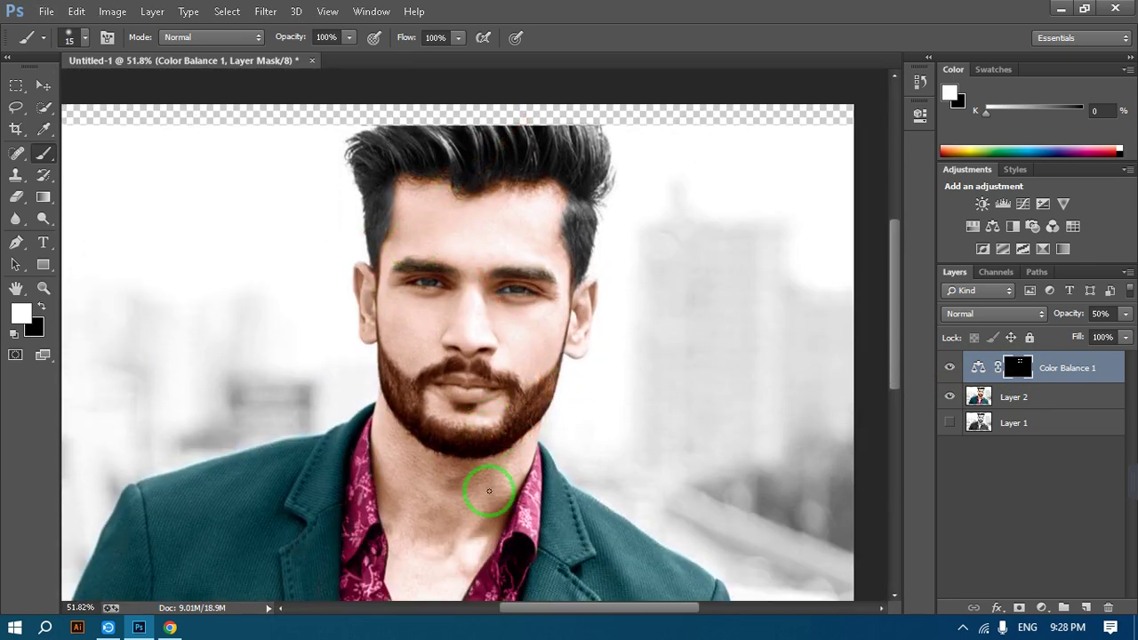
pyautogui.scroll(-2, 442, 445)
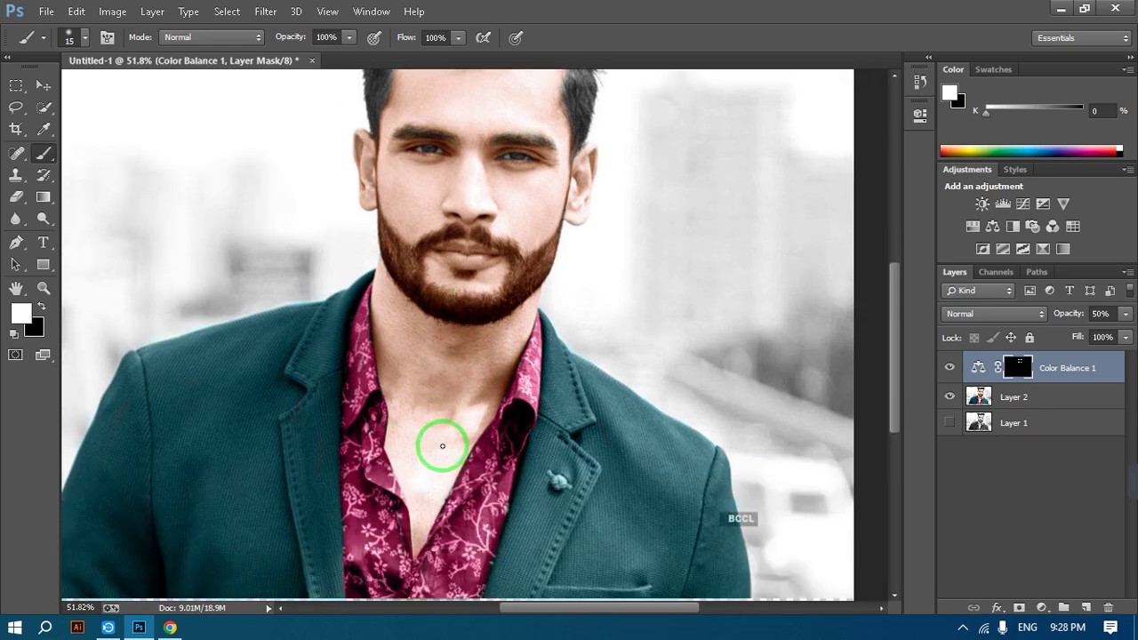
pyautogui.scroll(-2, 442, 445)
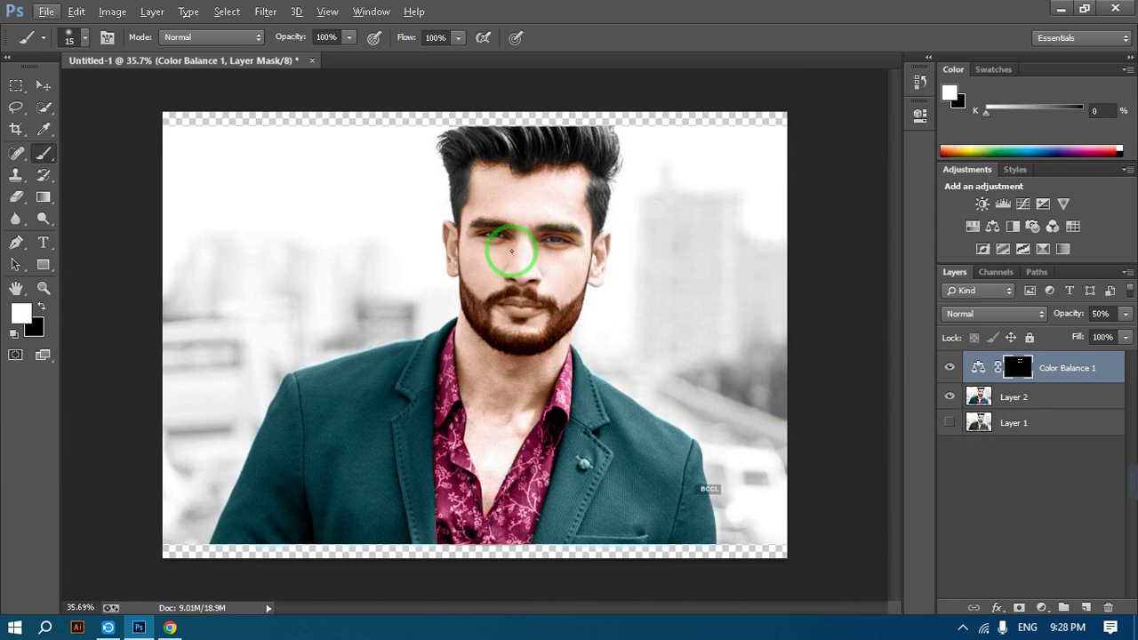
# Paint white on the Color Balance 1 mask along the hairline down to the man's temple with a 15 px brush.
pyautogui.scroll(5, 517, 259)
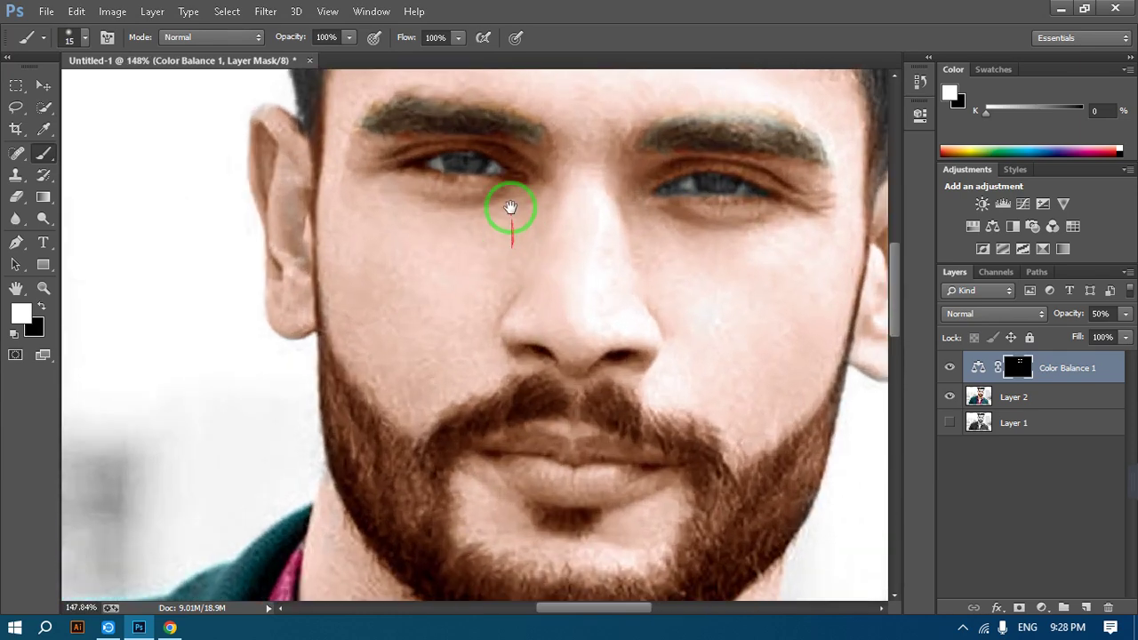
pyautogui.scroll(3, 508, 208)
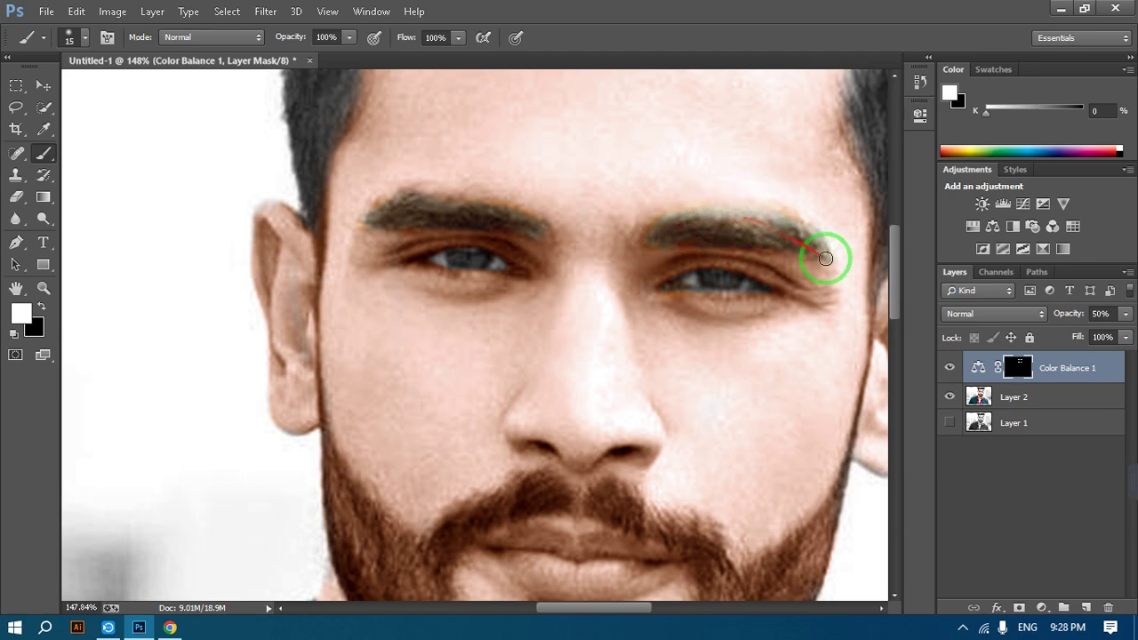
pyautogui.scroll(-3, 590, 204)
pyautogui.scroll(2, 560, 248)
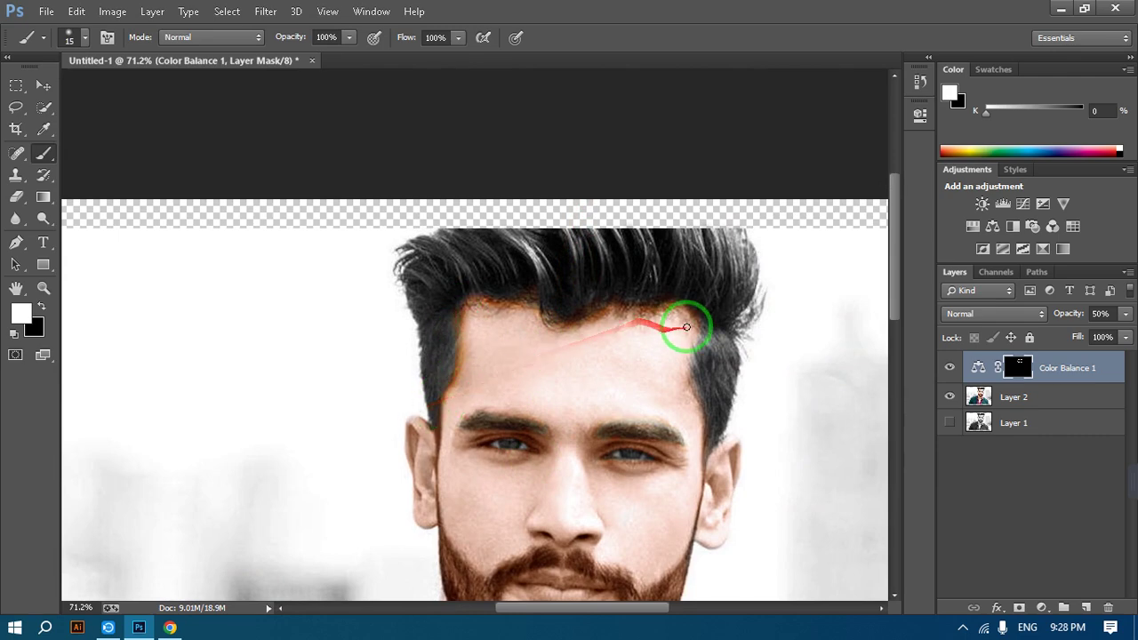
pyautogui.moveTo(692, 338)
pyautogui.mouseDown()
pyautogui.moveTo(694, 413)
pyautogui.moveTo(691, 350)
pyautogui.moveTo(711, 429)
pyautogui.mouseUp()
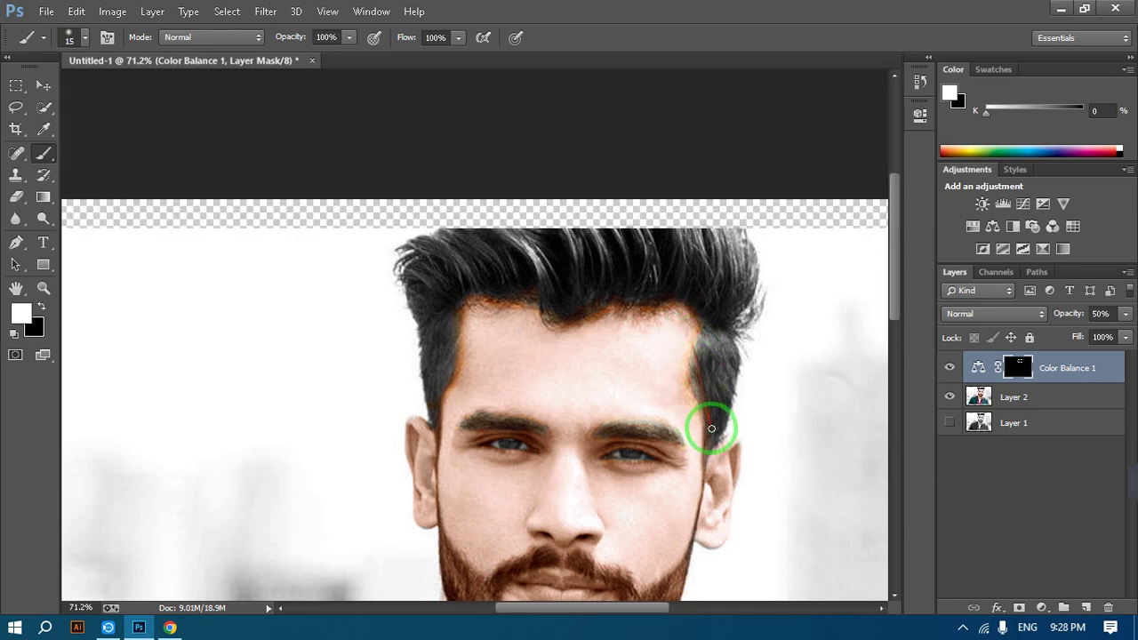
# Lower the Color Balance 1 layer's fill to 24%.
pyautogui.click(1124, 338)
pyautogui.moveTo(1111, 340); pyautogui.dragTo(563, 246)
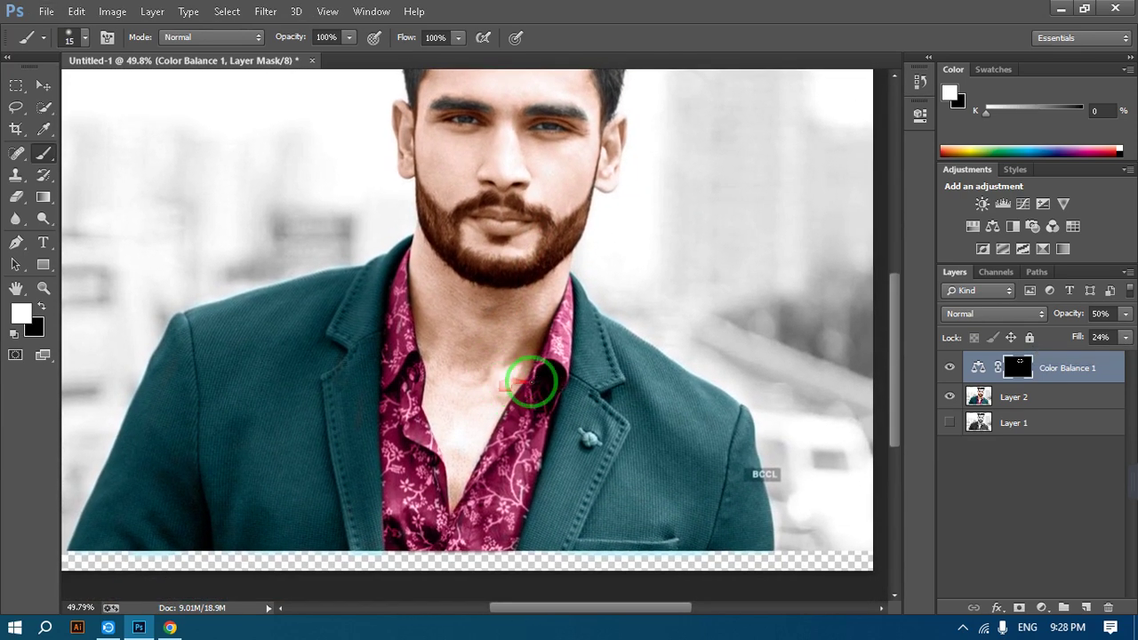
pyautogui.scroll(5, 530, 360)
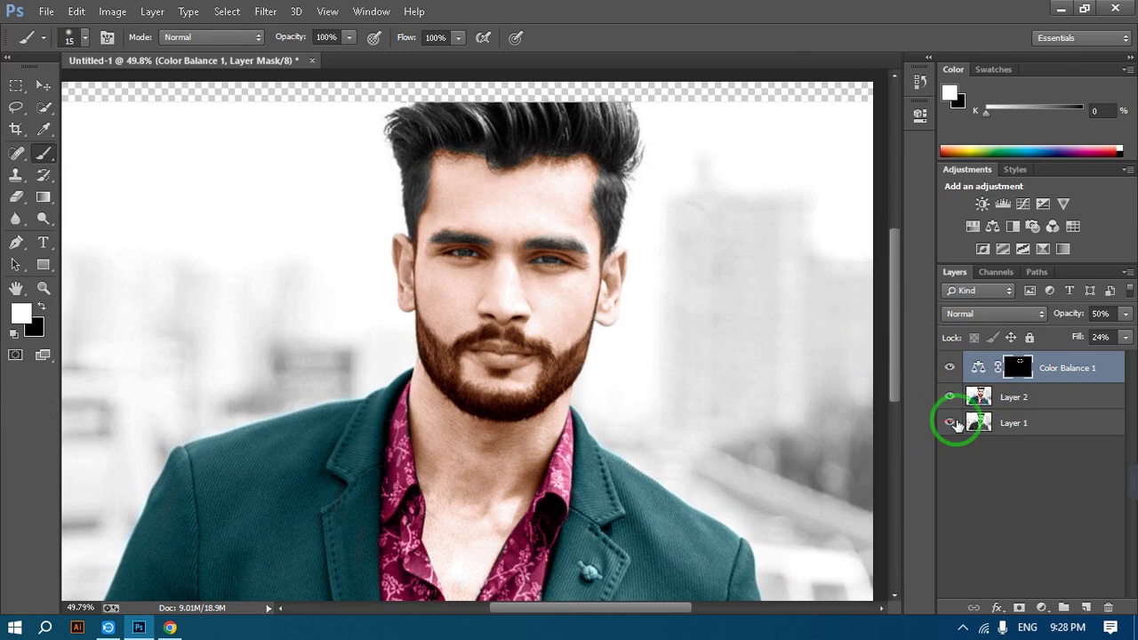
# Toggle the visibility of Layer 2 and Color Balance 1 off and on to compare the coloring with the black-and-white Layer 1.
pyautogui.click(948, 397)
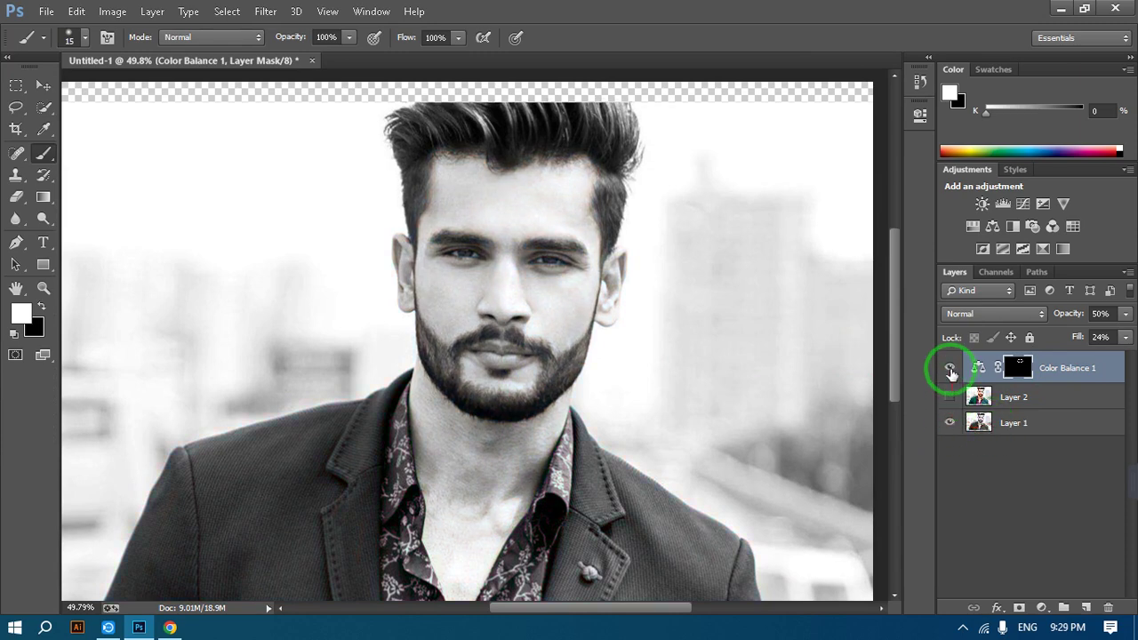
pyautogui.click(949, 367)
pyautogui.click(948, 399)
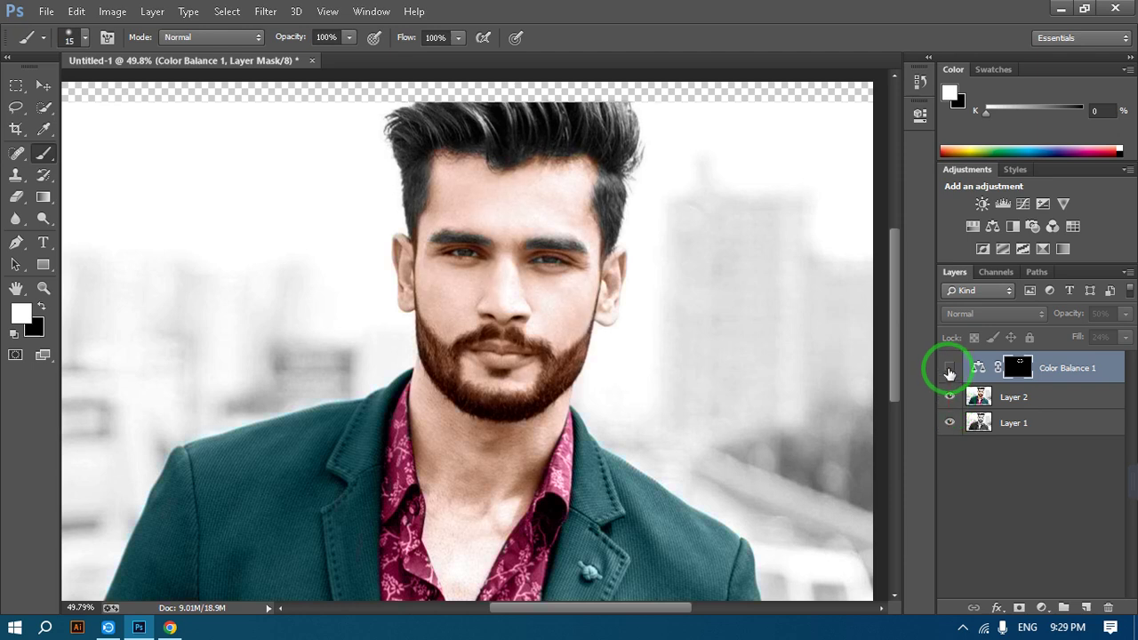
pyautogui.click(950, 369)
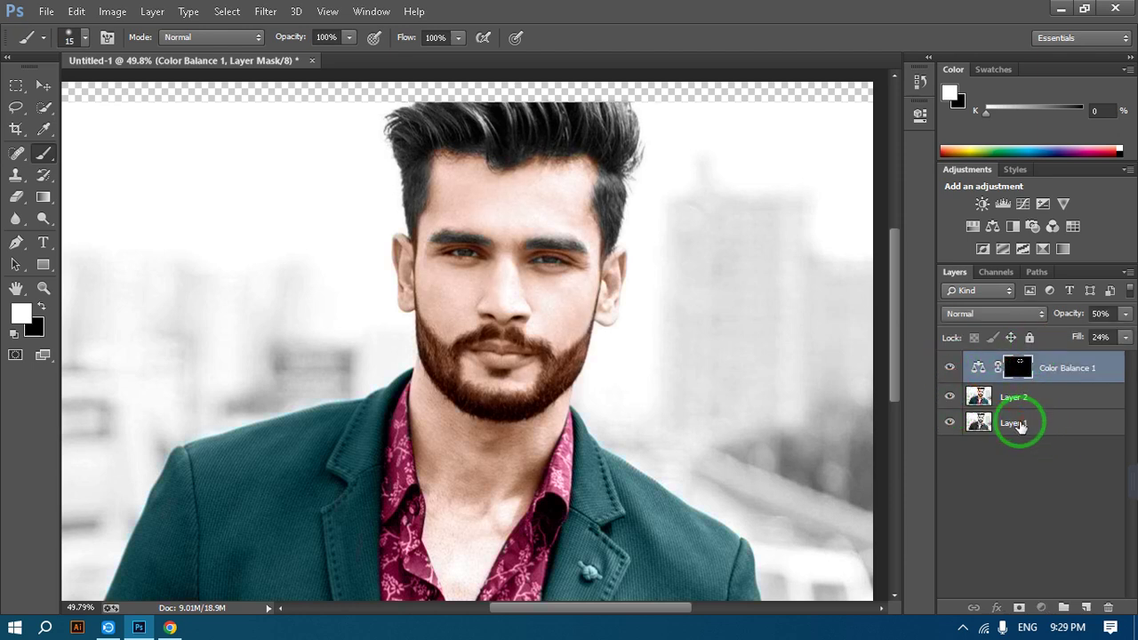
# Move Layer 1 to the top of the layer stack and toggle its visibility off and on.
pyautogui.click(1018, 425)
pyautogui.moveTo(1017, 424); pyautogui.dragTo(1005, 366)
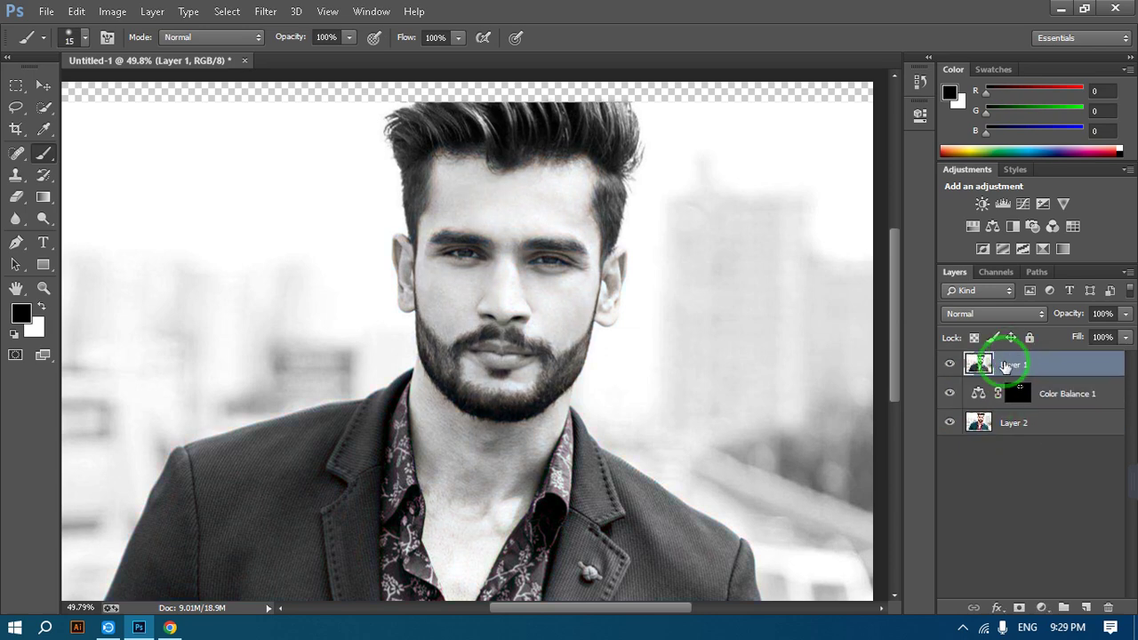
pyautogui.click(949, 365)
pyautogui.click(948, 365)
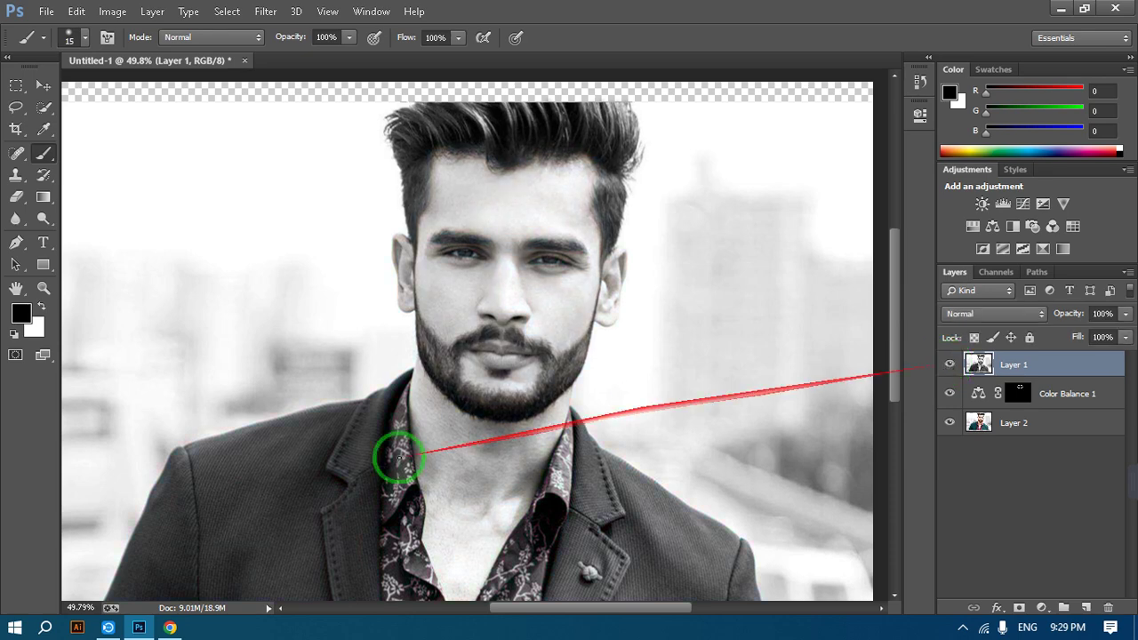
# Compare the whole portrait before and after coloring by repeatedly hiding and showing Layer 1.
pyautogui.scroll(-3, 432, 414)
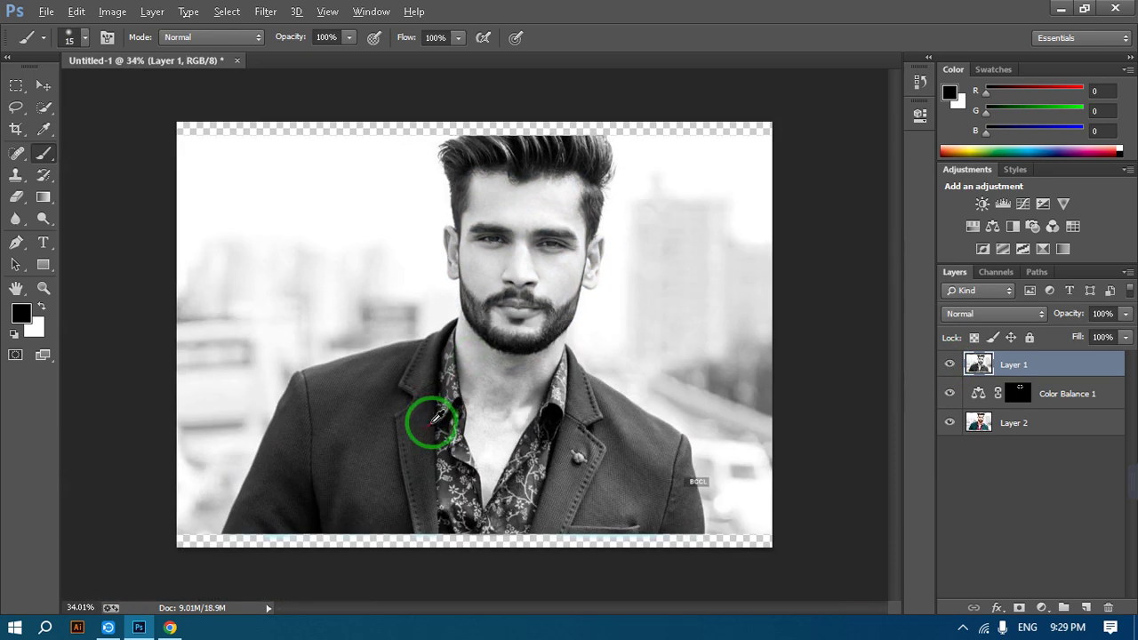
pyautogui.click(949, 365)
pyautogui.click(949, 365)
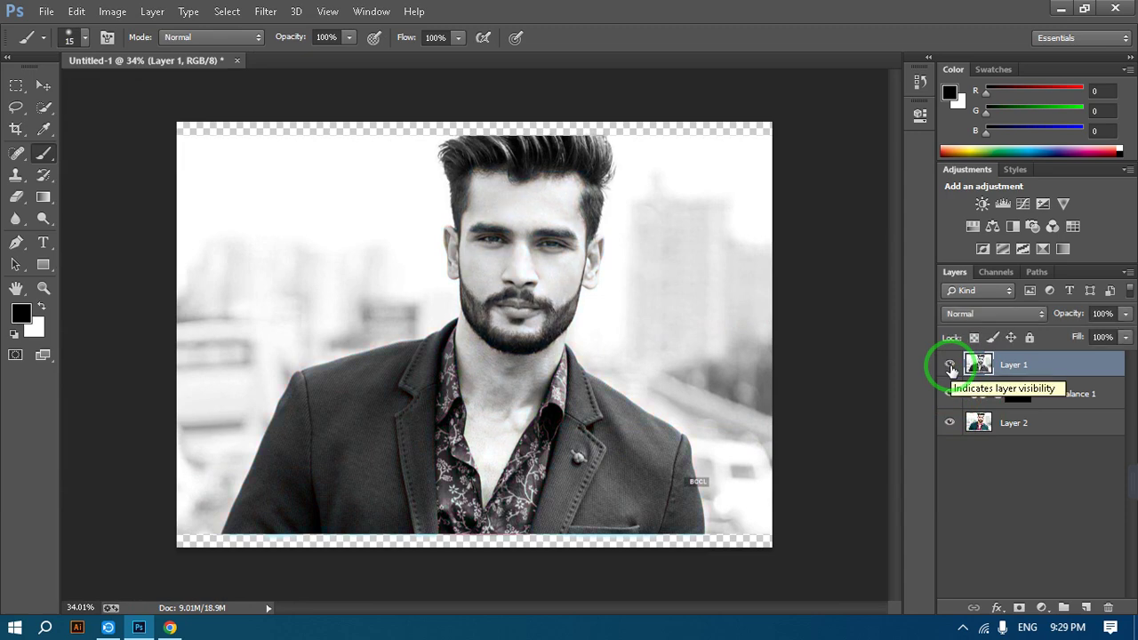
pyautogui.click(950, 366)
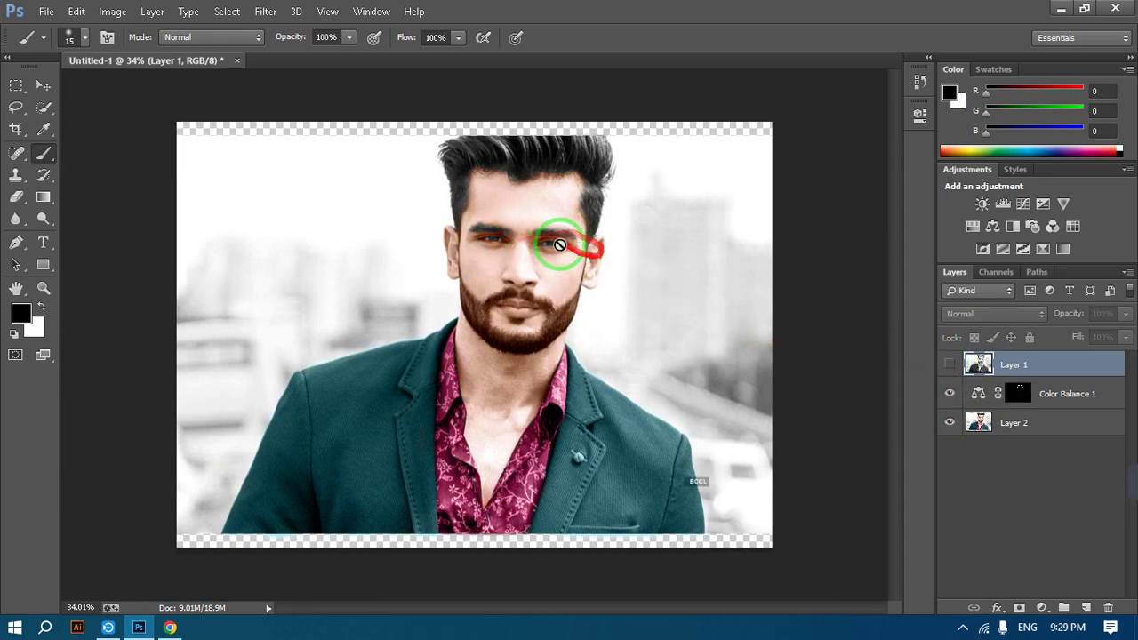
pyautogui.click(949, 365)
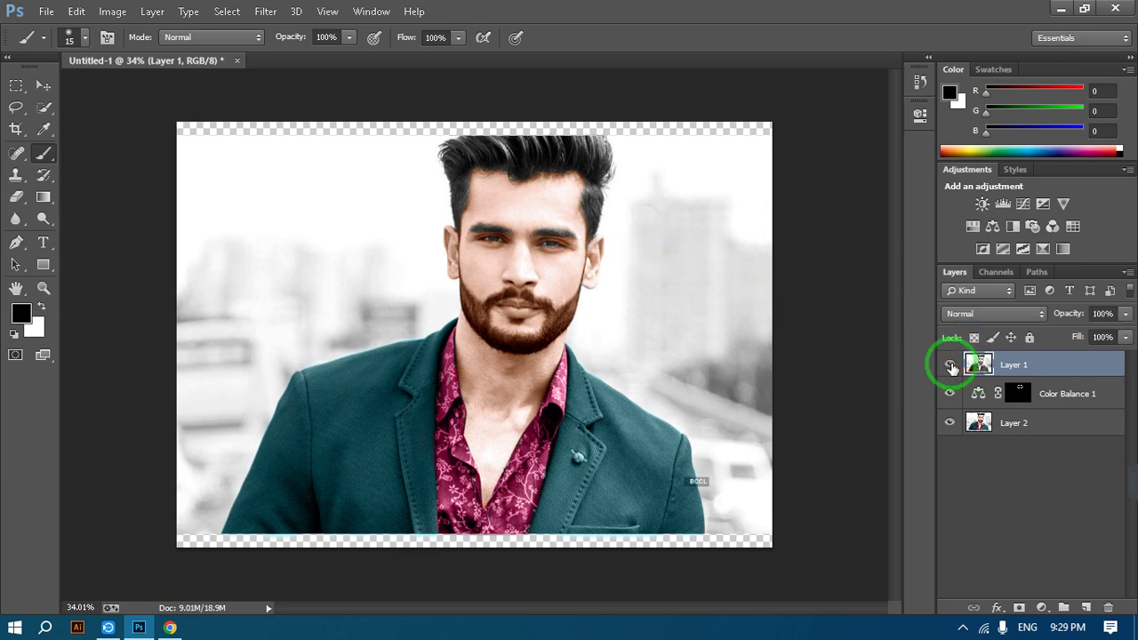
pyautogui.click(950, 366)
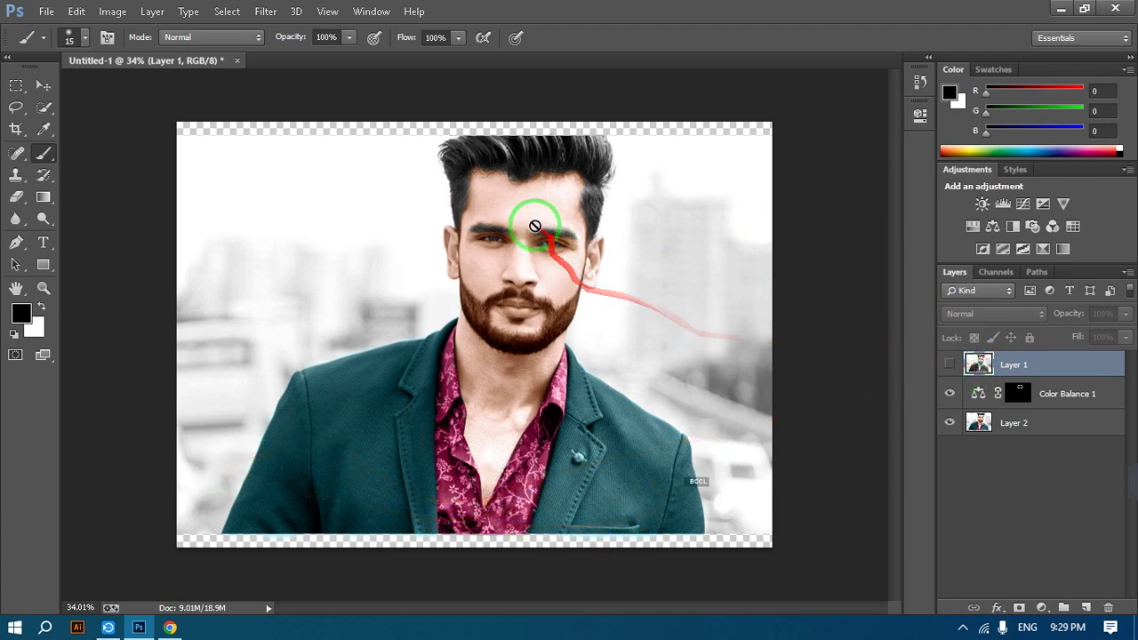
pyautogui.click(950, 366)
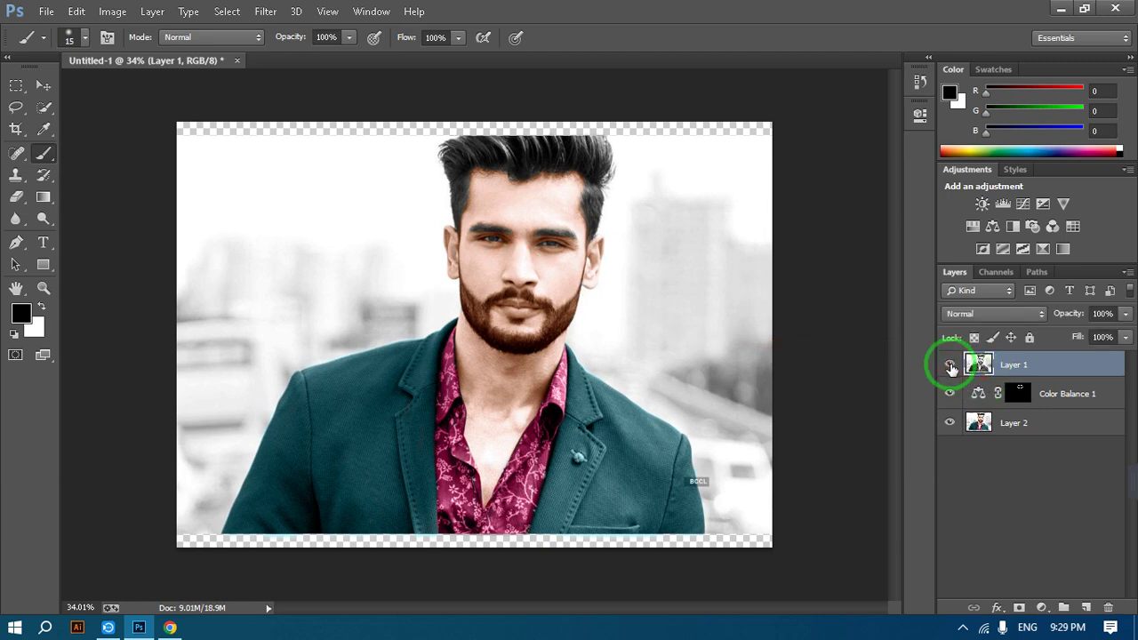
pyautogui.click(949, 367)
pyautogui.click(950, 365)
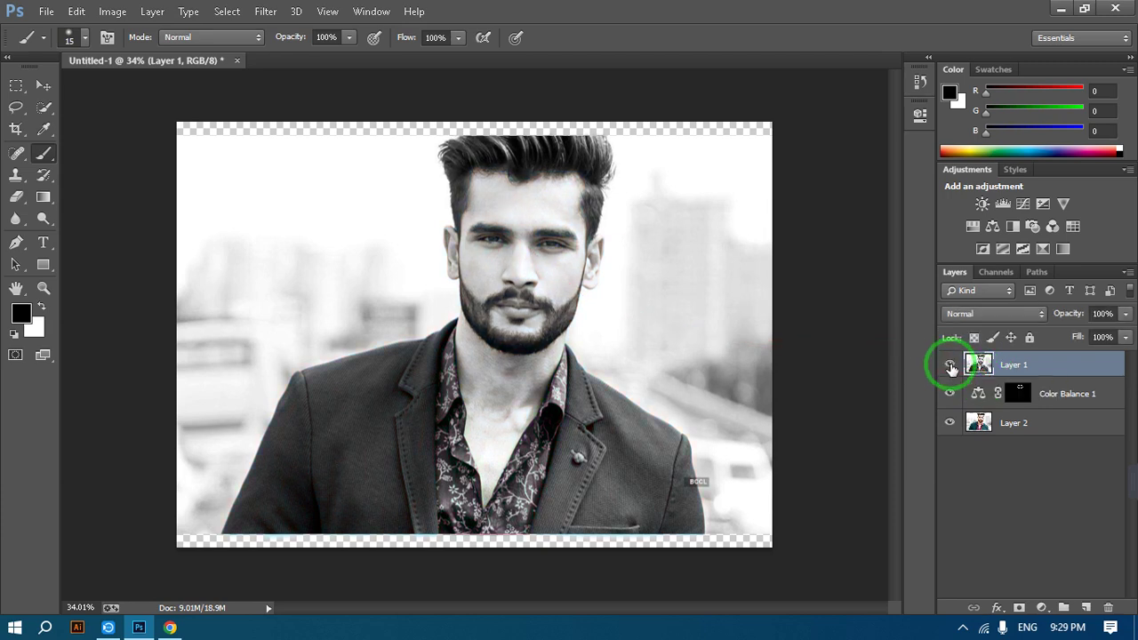
pyautogui.click(950, 366)
pyautogui.click(949, 365)
pyautogui.moveTo(898, 336)
pyautogui.mouseDown()
pyautogui.moveTo(597, 279)
pyautogui.moveTo(347, 185)
pyautogui.mouseUp()
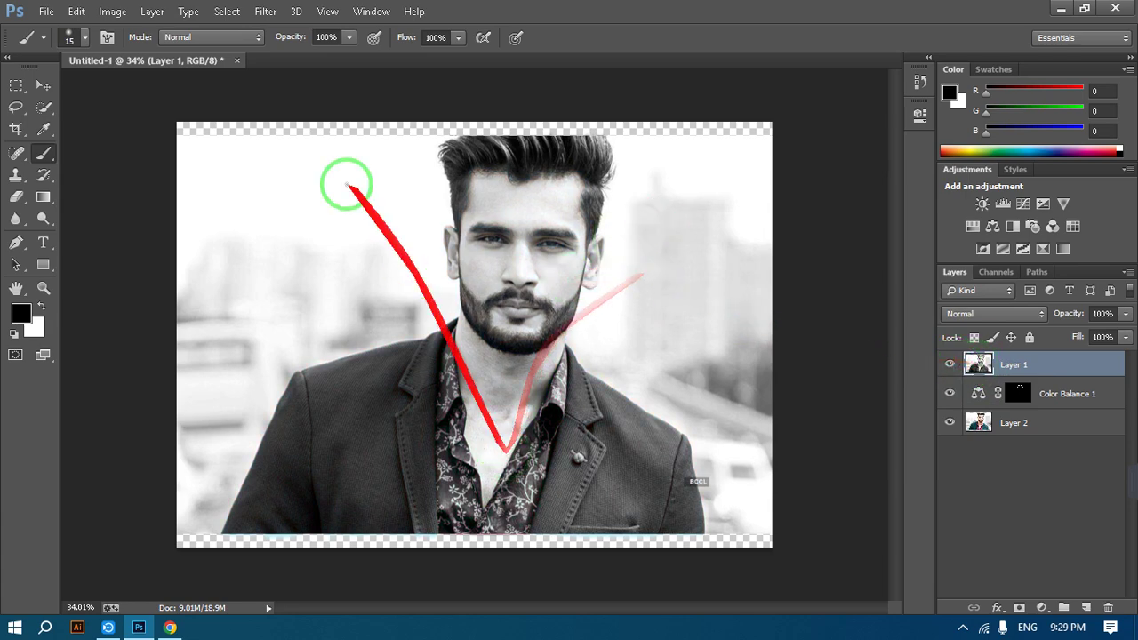
# Save the black-and-white image in Documents as a JPEG named 10-06-2024 with quality 8 (High) and Baseline ("Standard") format.
pyautogui.click(45, 11)
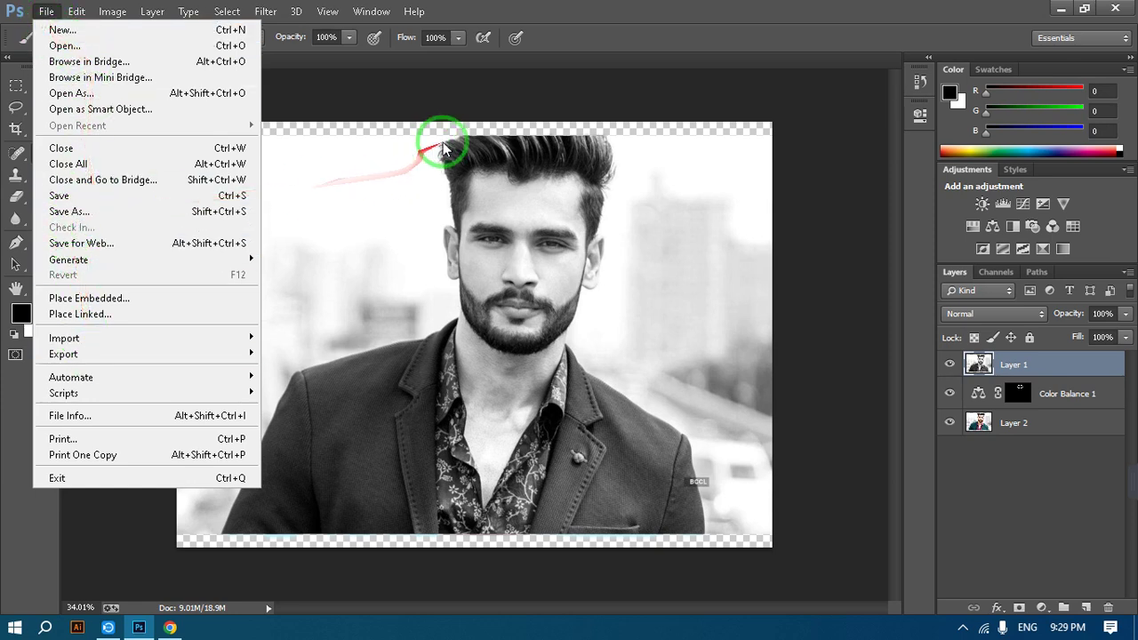
pyautogui.click(590, 384)
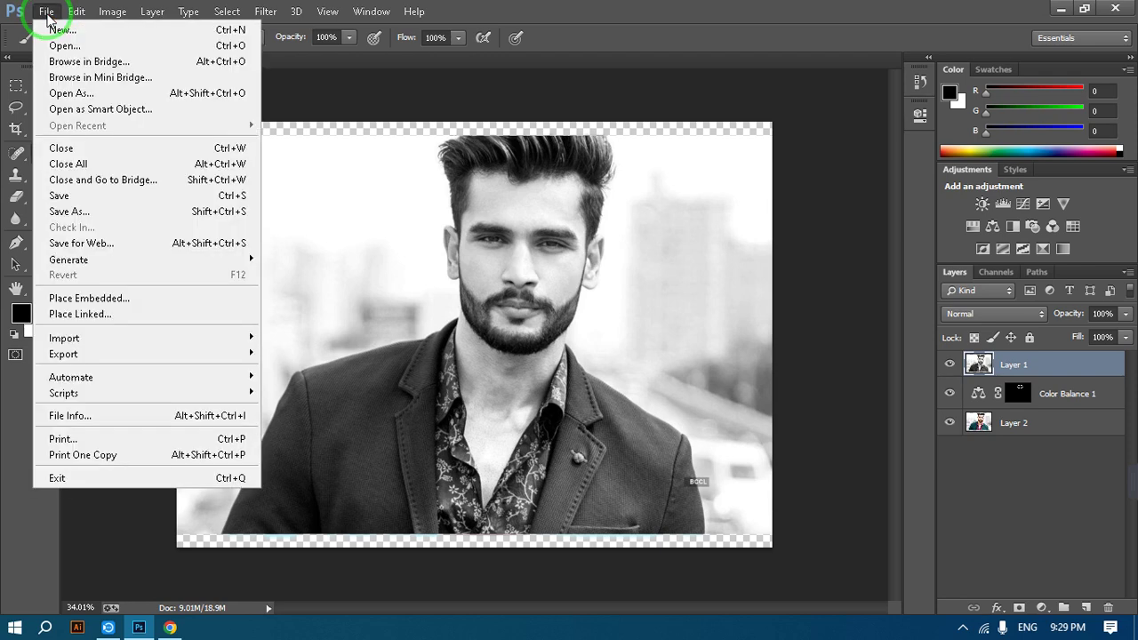
pyautogui.click(89, 214)
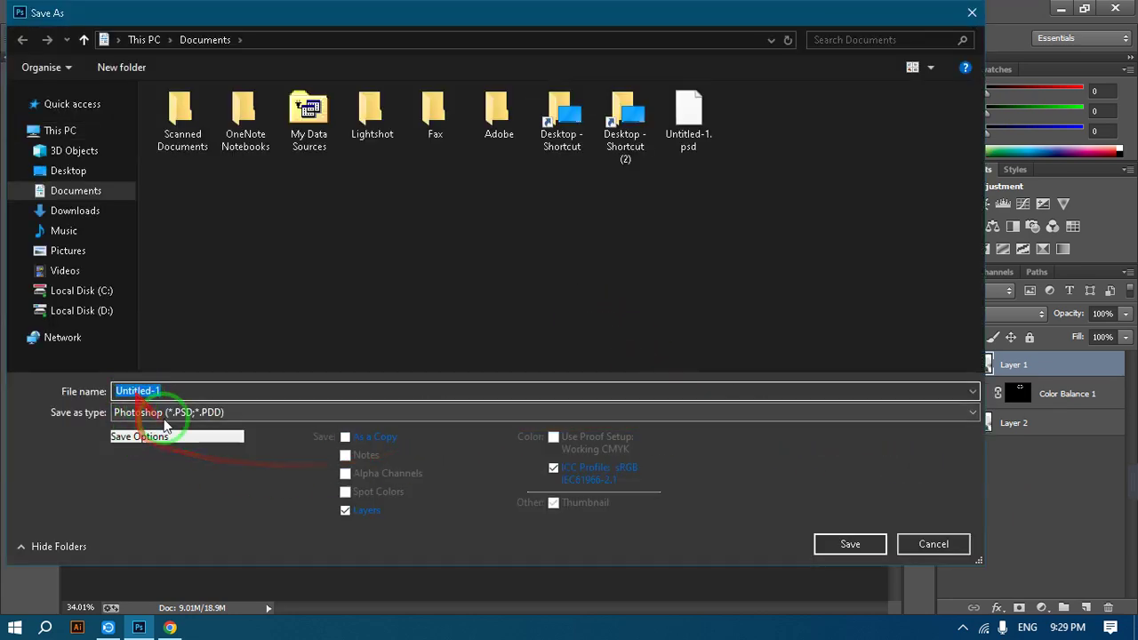
pyautogui.click(234, 418)
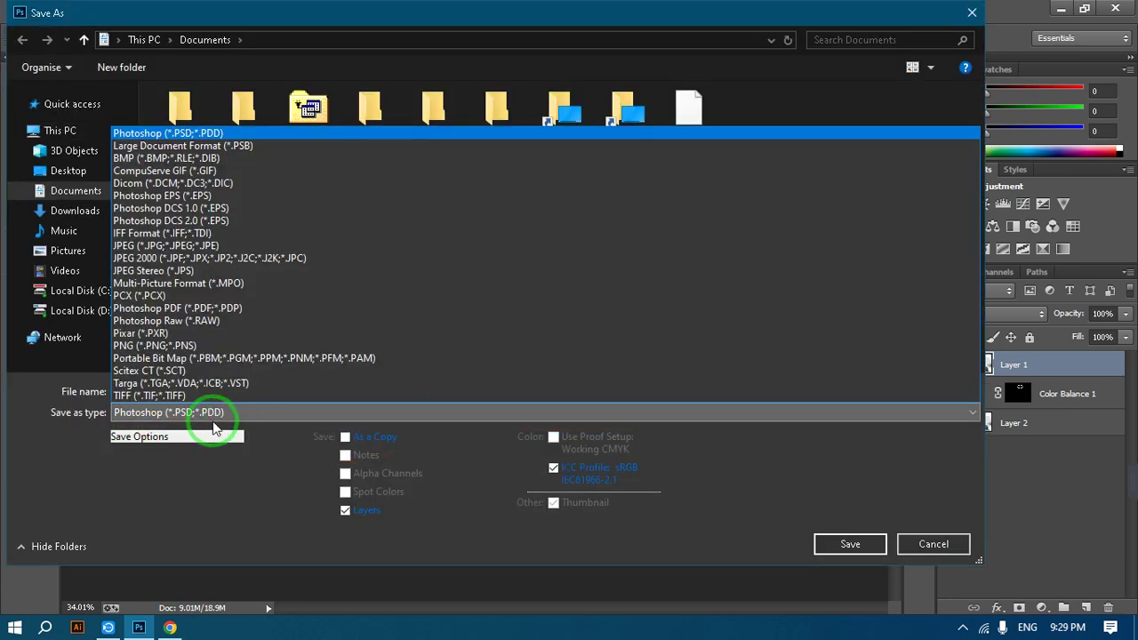
pyautogui.click(156, 247)
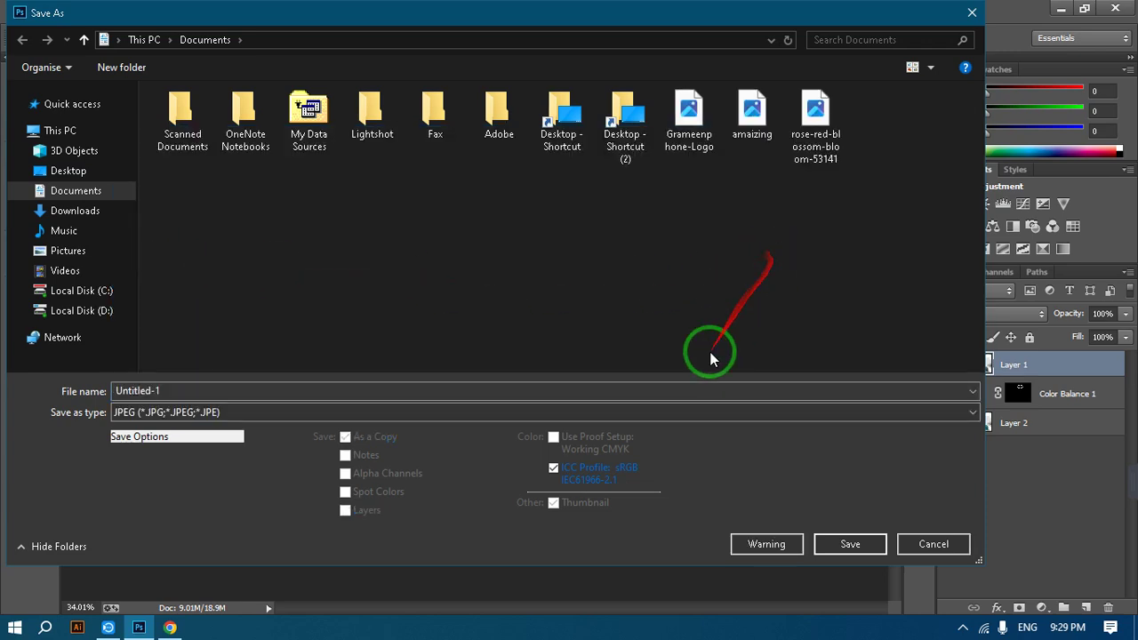
pyautogui.click(197, 392)
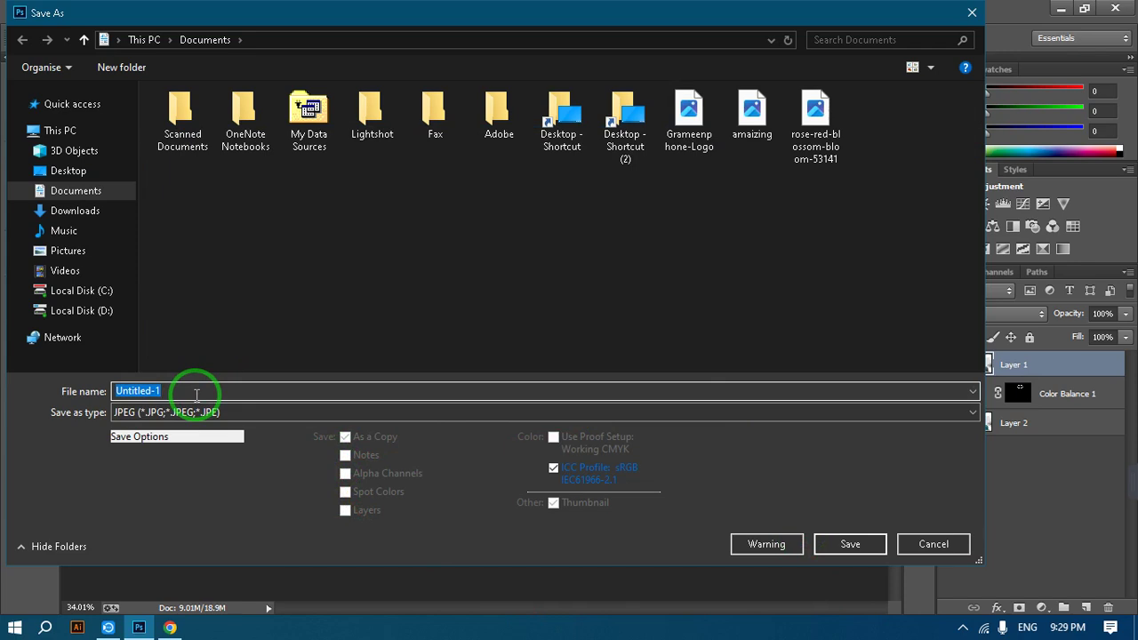
pyautogui.write('10-06-2024')
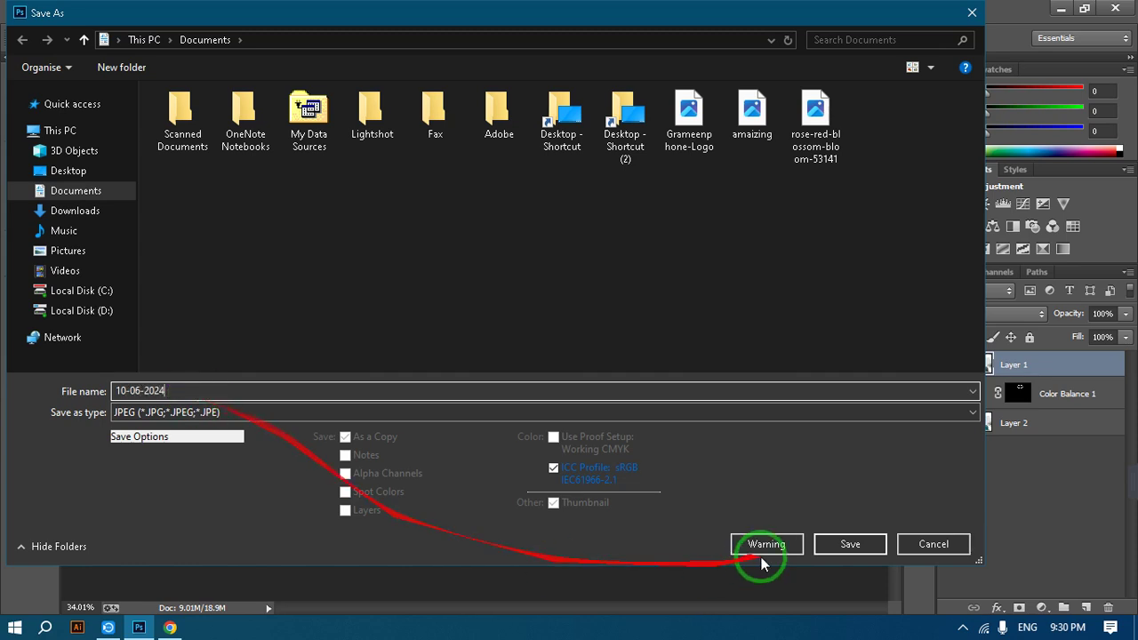
pyautogui.click(832, 544)
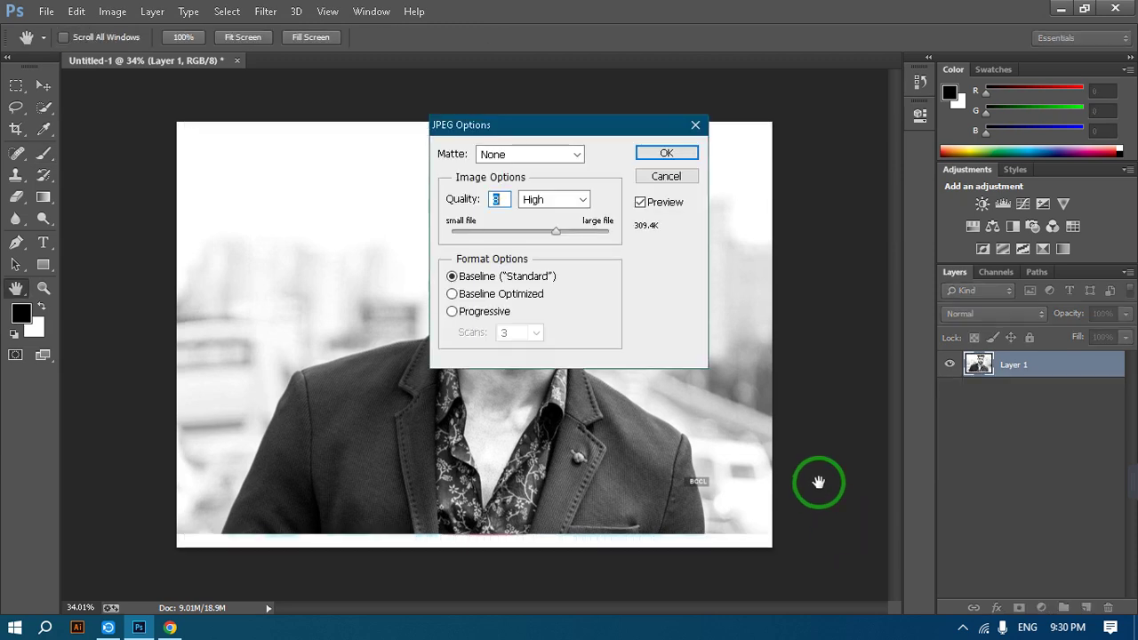
pyautogui.click(663, 152)
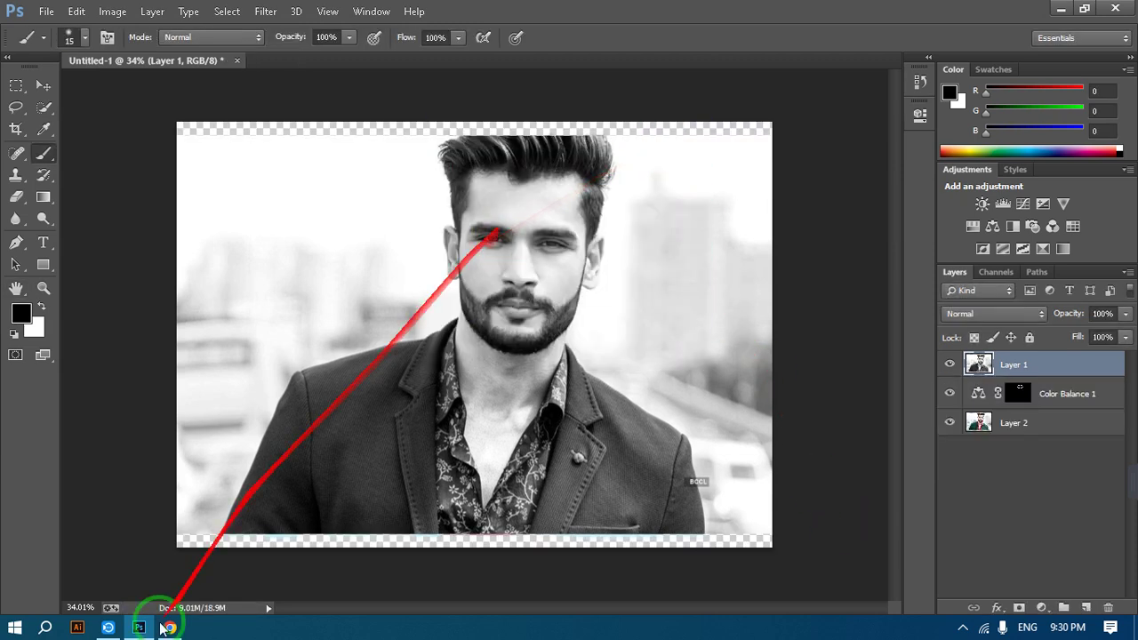
# Switch to Chrome and search Google for "colorize photo" in a new tab.
pyautogui.click(168, 627)
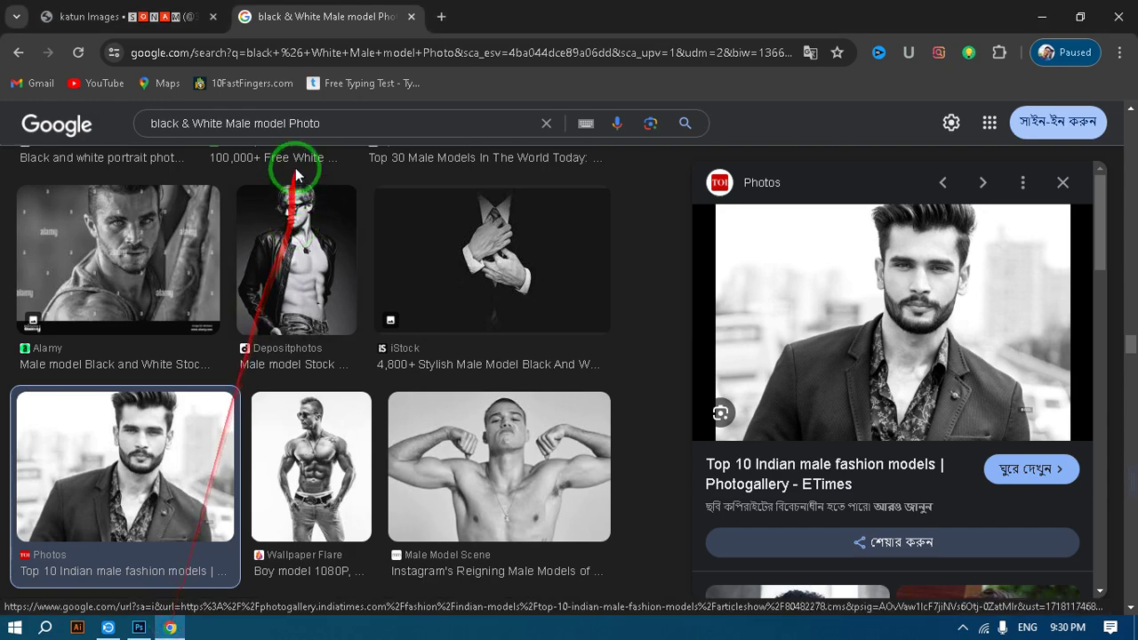
pyautogui.click(441, 16)
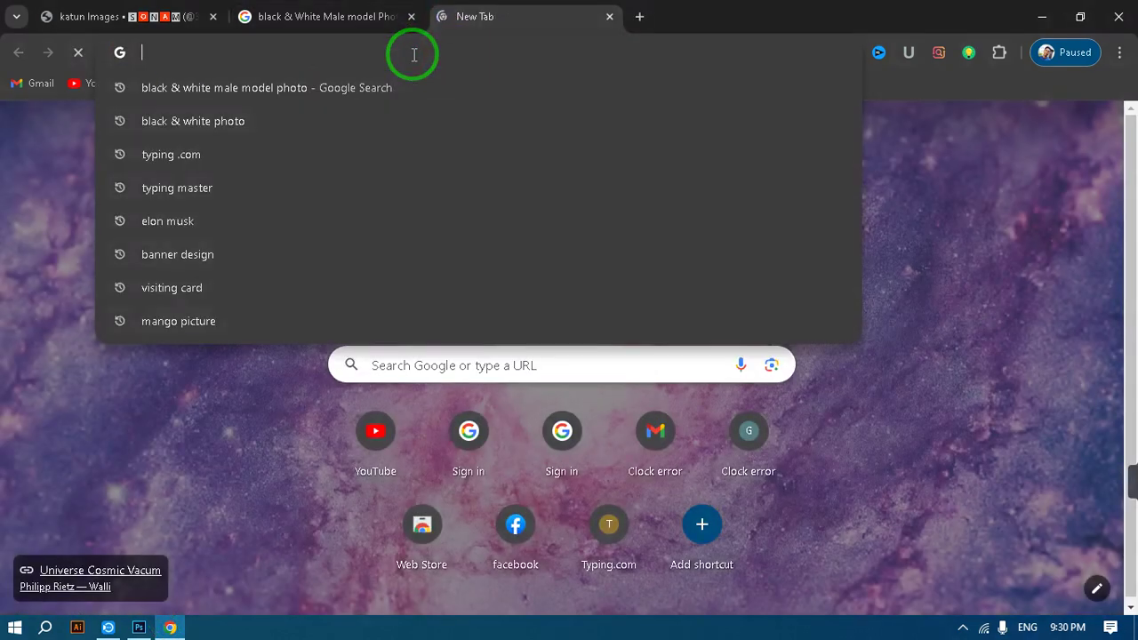
pyautogui.write('colo')
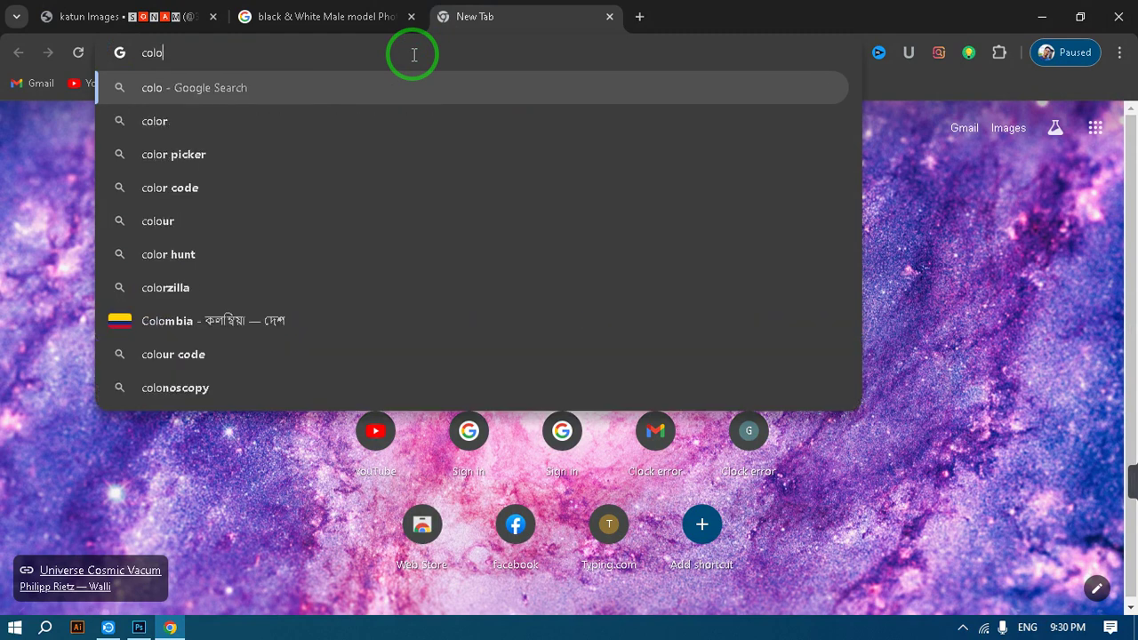
pyautogui.write('r')
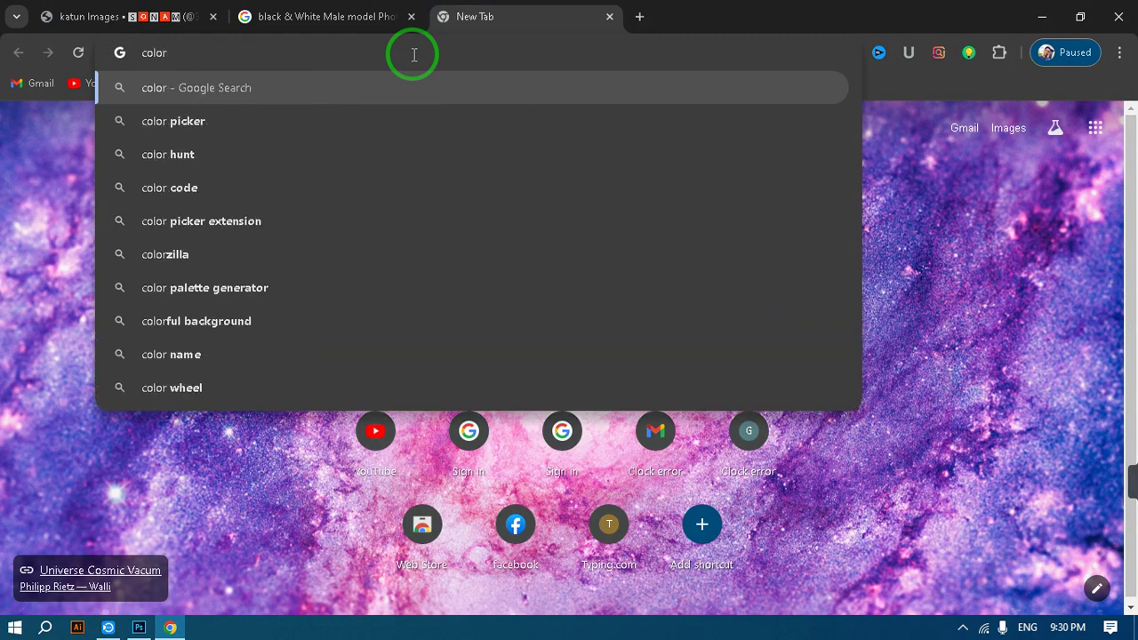
pyautogui.write('o')
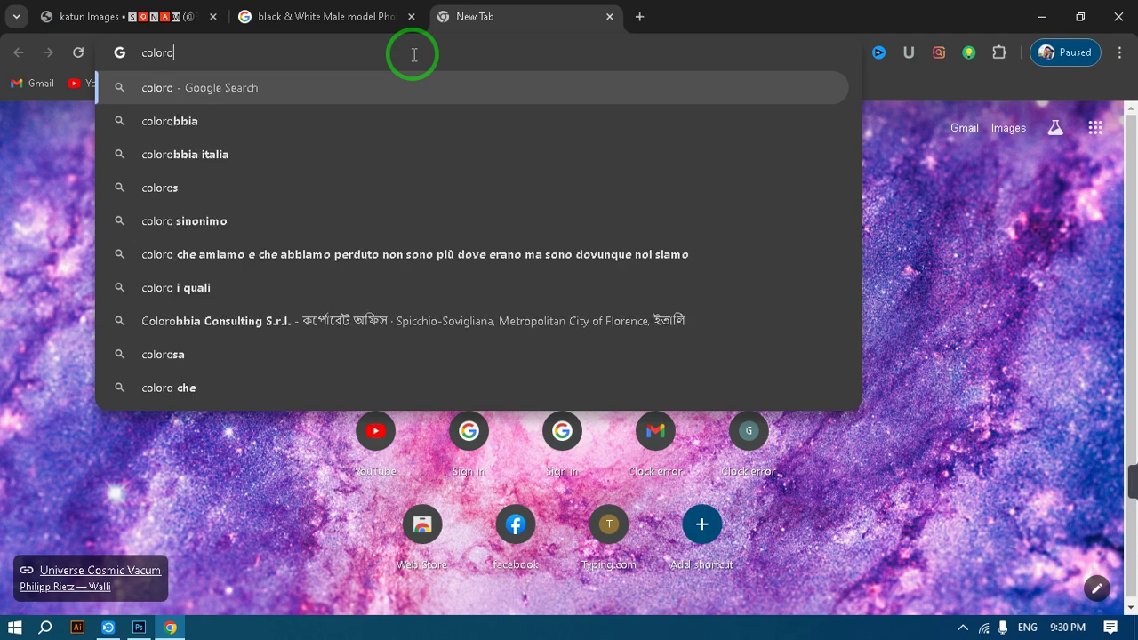
pyautogui.write('s')
pyautogui.press('BackSpace')
pyautogui.press('BackSpace')
pyautogui.write('i')
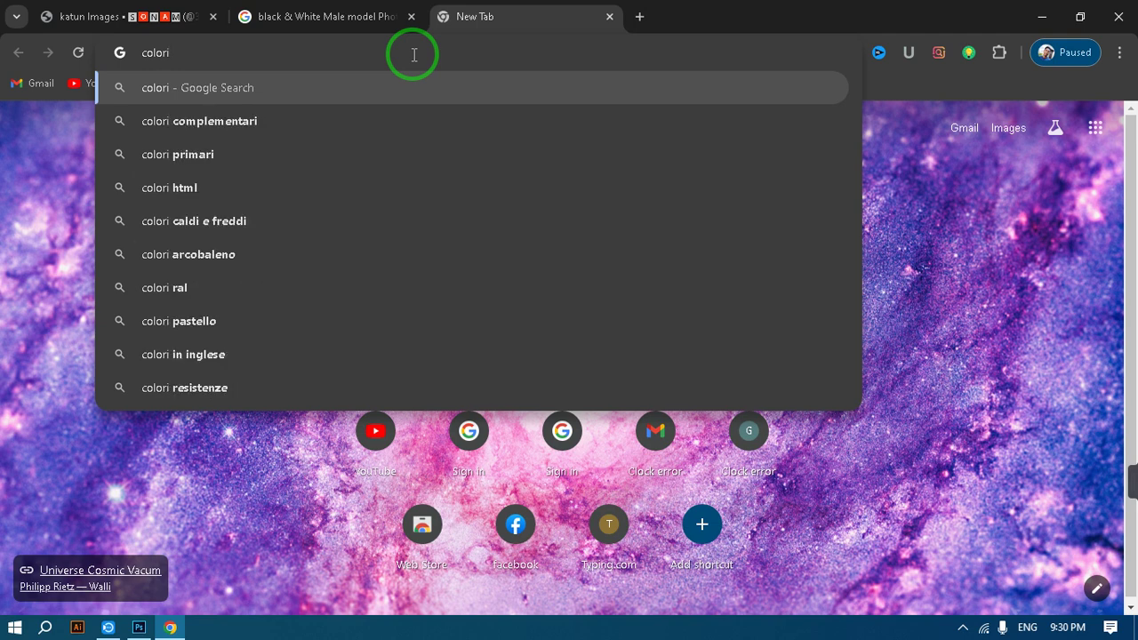
pyautogui.write('ze')
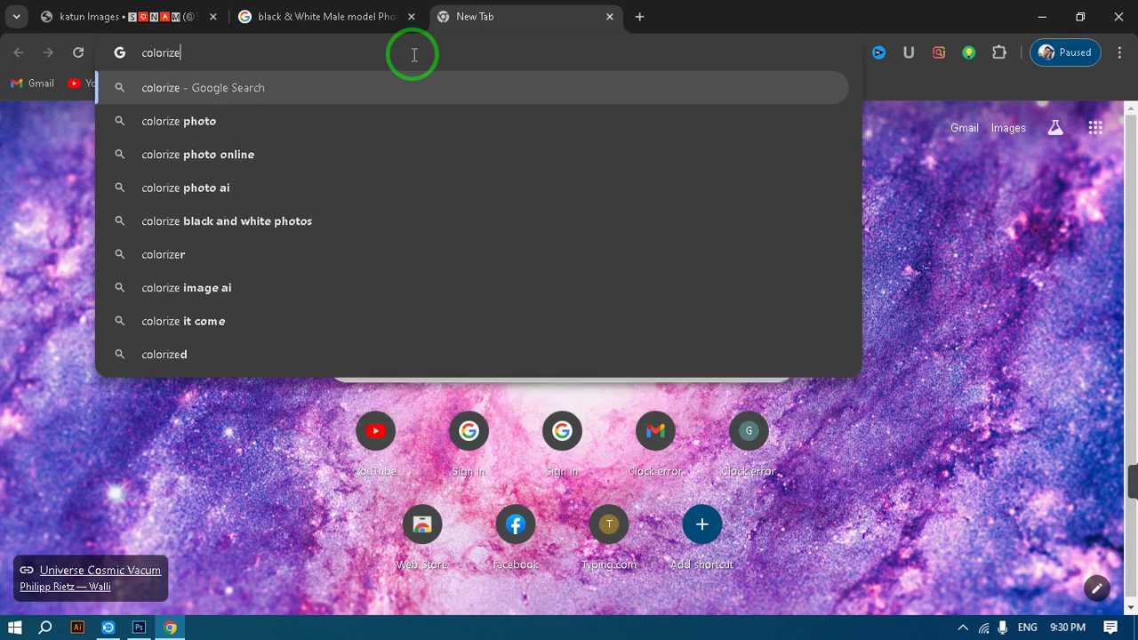
pyautogui.click(208, 121)
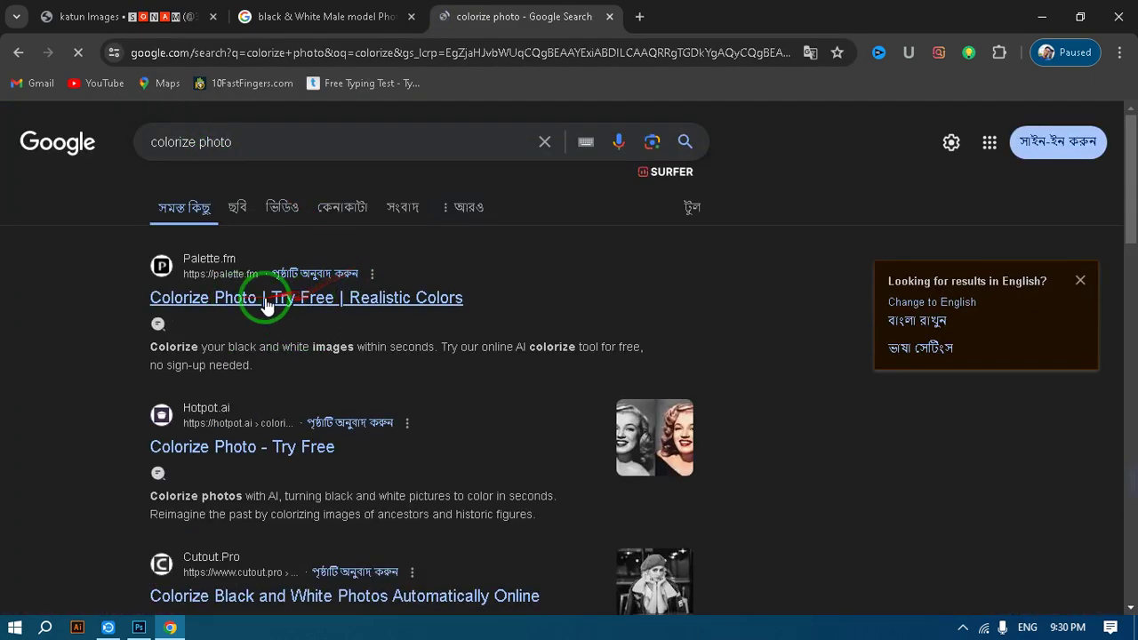
# Open Palette.fm from the search results and start a new image upload in its free colorizer.
pyautogui.scroll(-5, 311, 455)
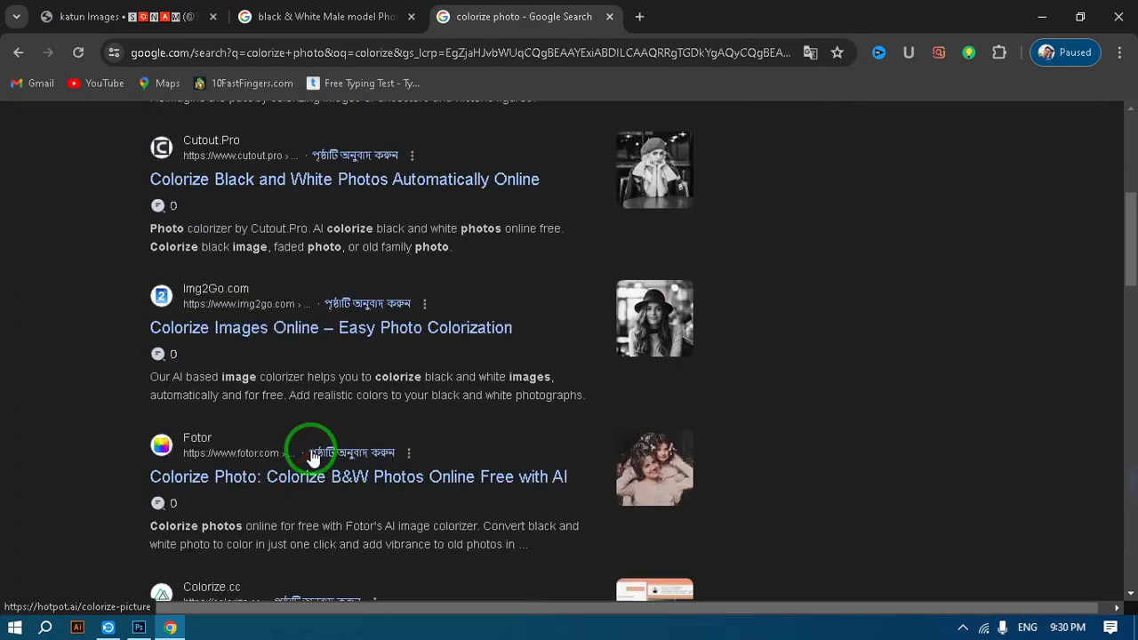
pyautogui.scroll(-3, 307, 449)
pyautogui.scroll(8, 306, 449)
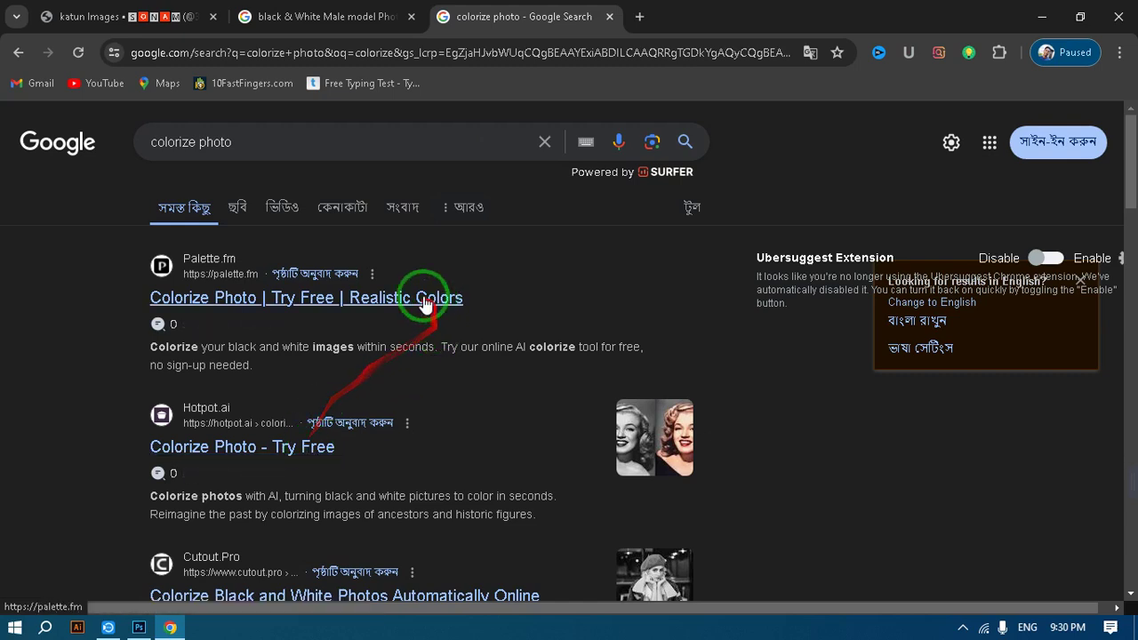
pyautogui.click(392, 302)
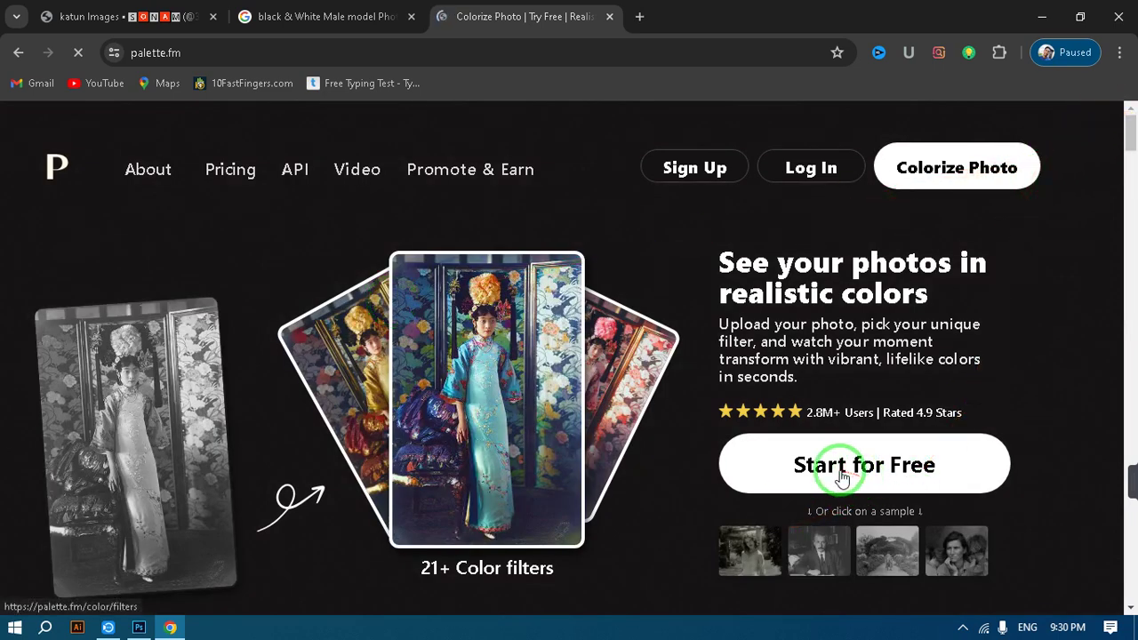
pyautogui.click(842, 478)
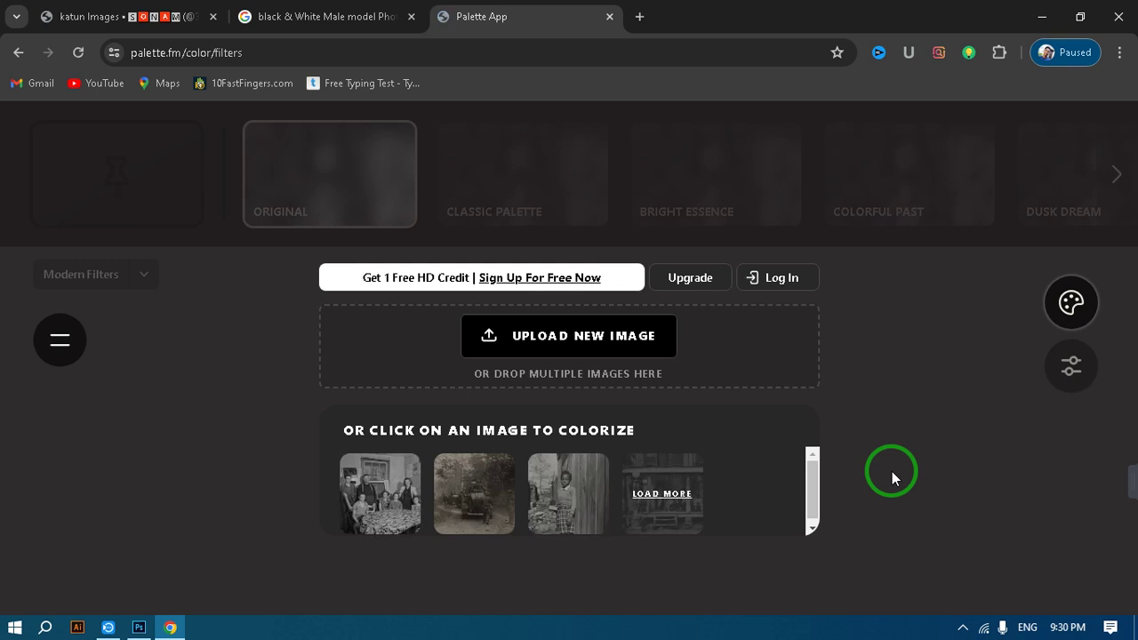
pyautogui.click(571, 339)
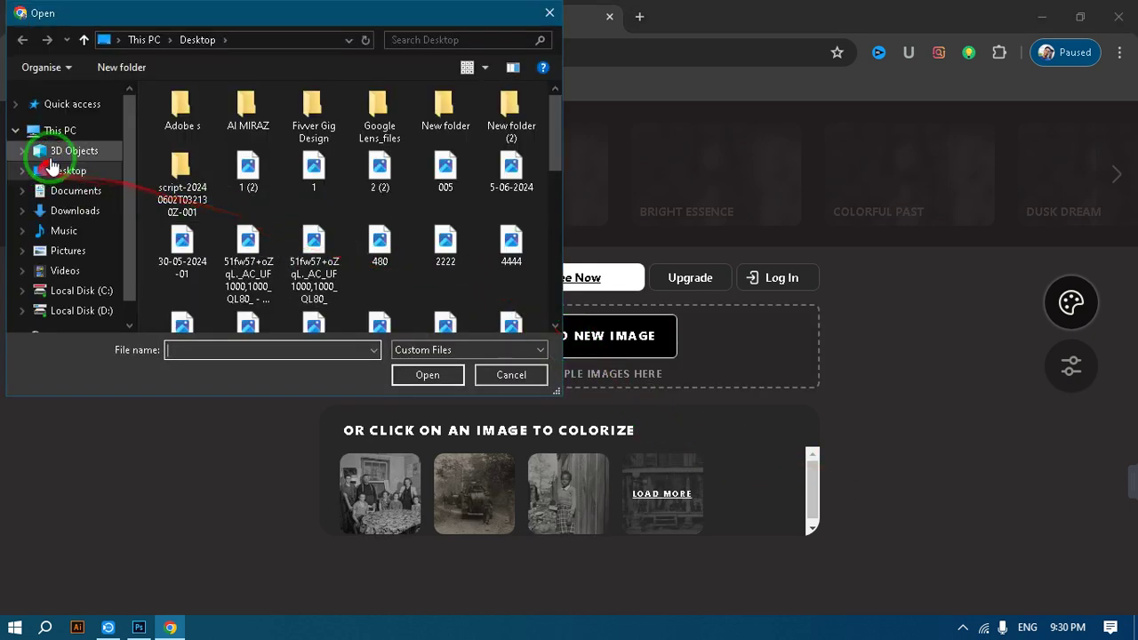
# Look through the image files on the Desktop for the exported black-and-white portrait.
pyautogui.click(55, 170)
pyautogui.click(187, 180)
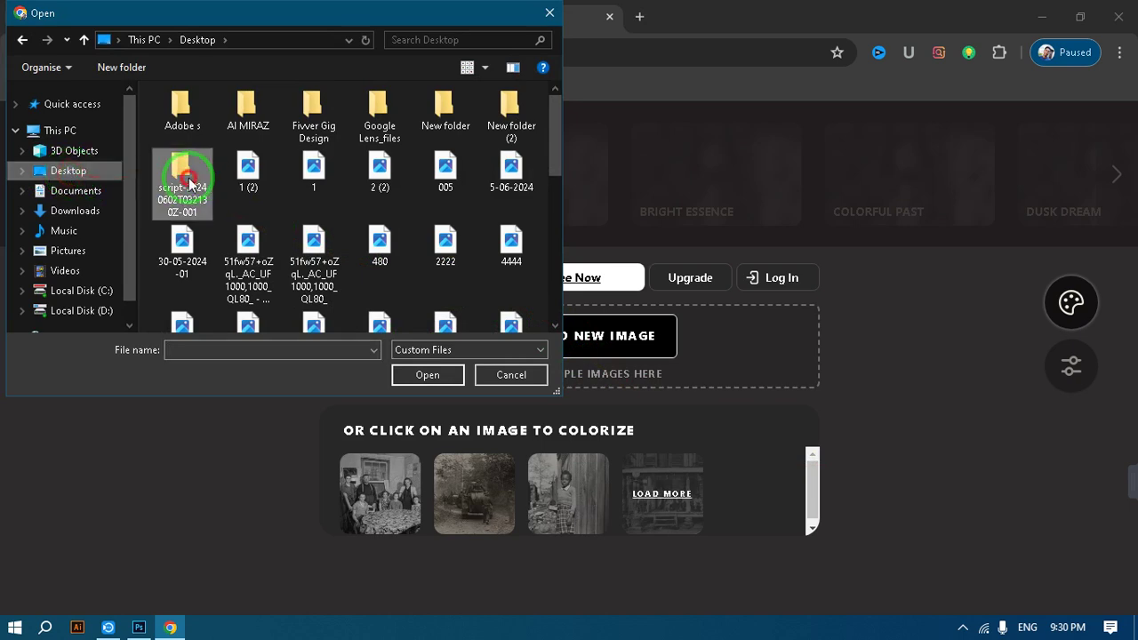
pyautogui.press('Right')
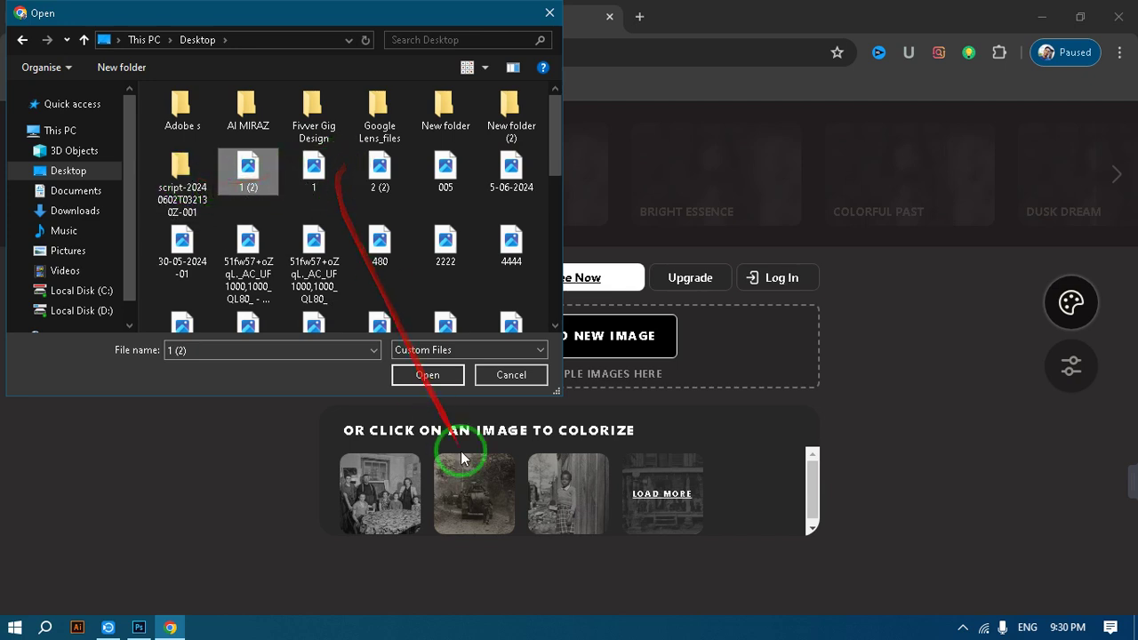
pyautogui.click(324, 183)
pyautogui.press('Left')
pyautogui.press('Right')
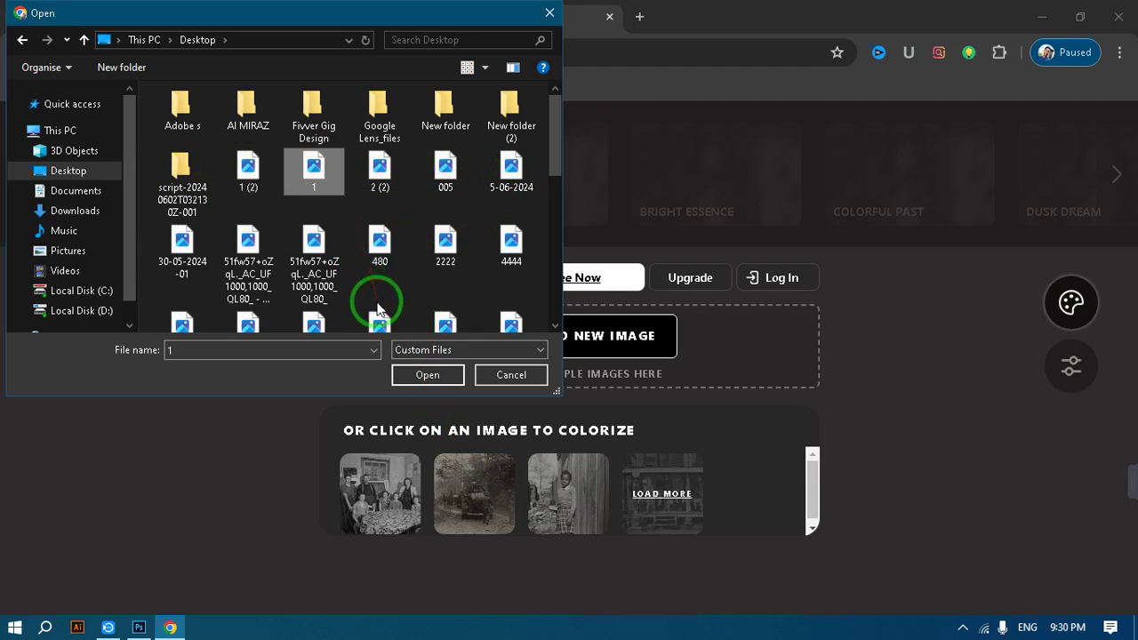
pyautogui.press('Left')
pyautogui.press('Right')
pyautogui.press('Left')
pyautogui.press('Right')
# Switch to Photoshop and check in the Save As dialog which folder holds the exported JPEG, leaving without saving.
pyautogui.click(141, 625)
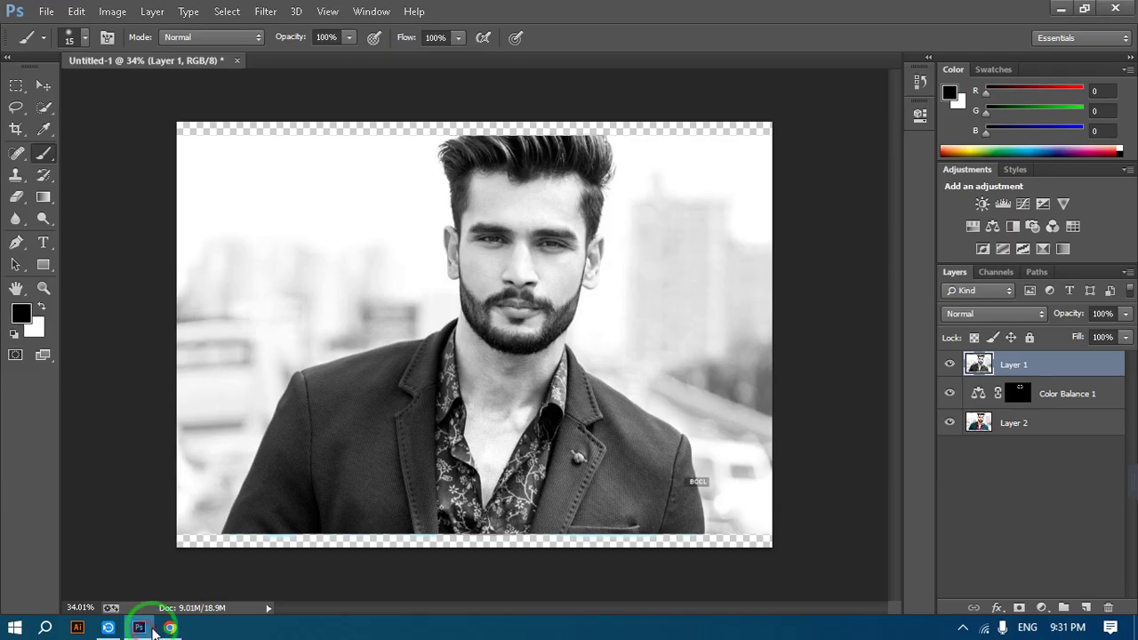
pyautogui.click(46, 11)
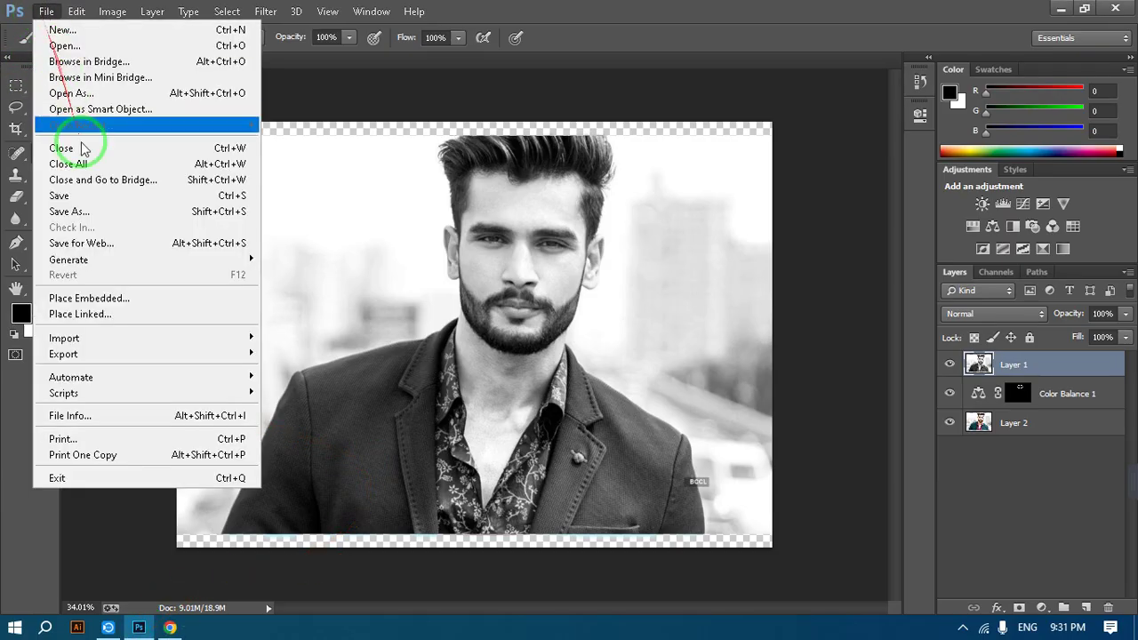
pyautogui.click(672, 593)
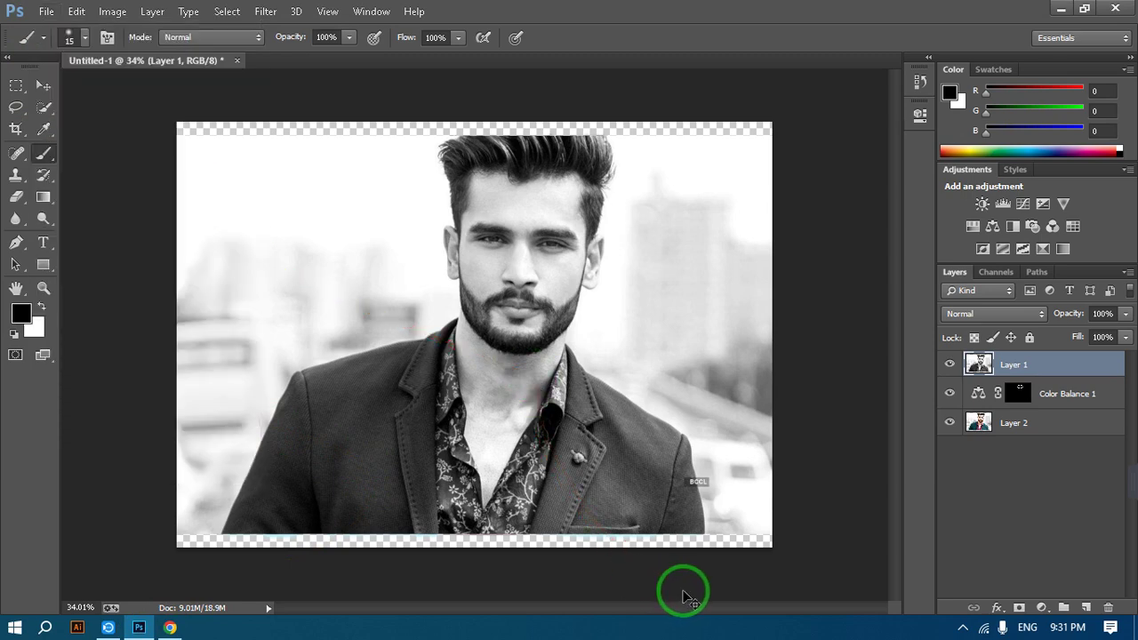
pyautogui.hotkey('ctrl', 'shift', 's')
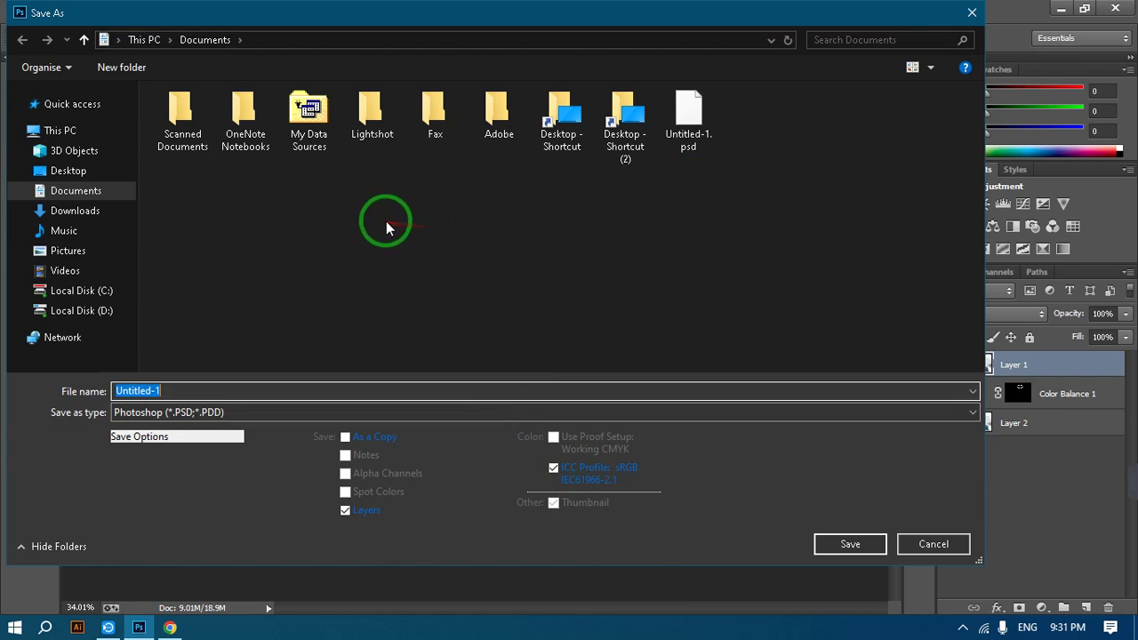
pyautogui.click(231, 410)
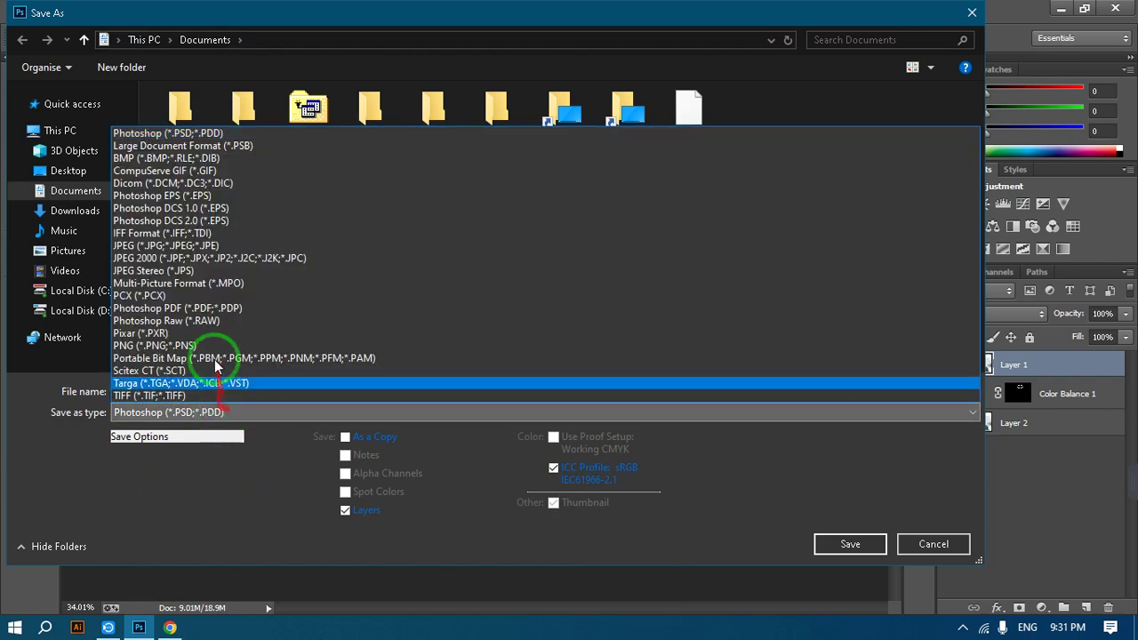
pyautogui.click(178, 246)
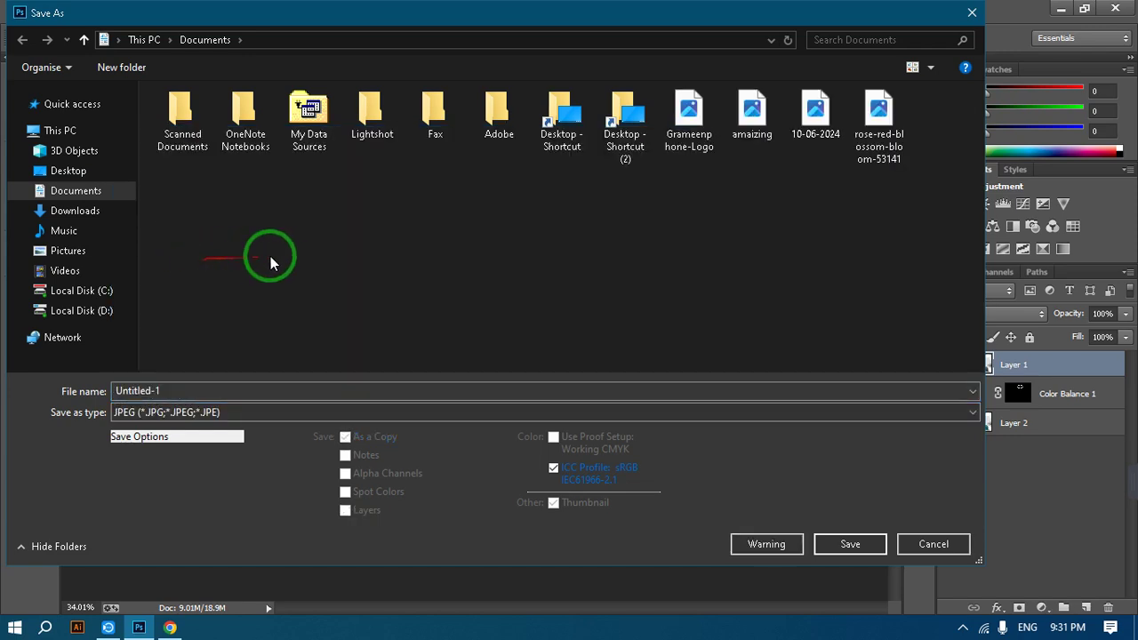
pyautogui.click(934, 544)
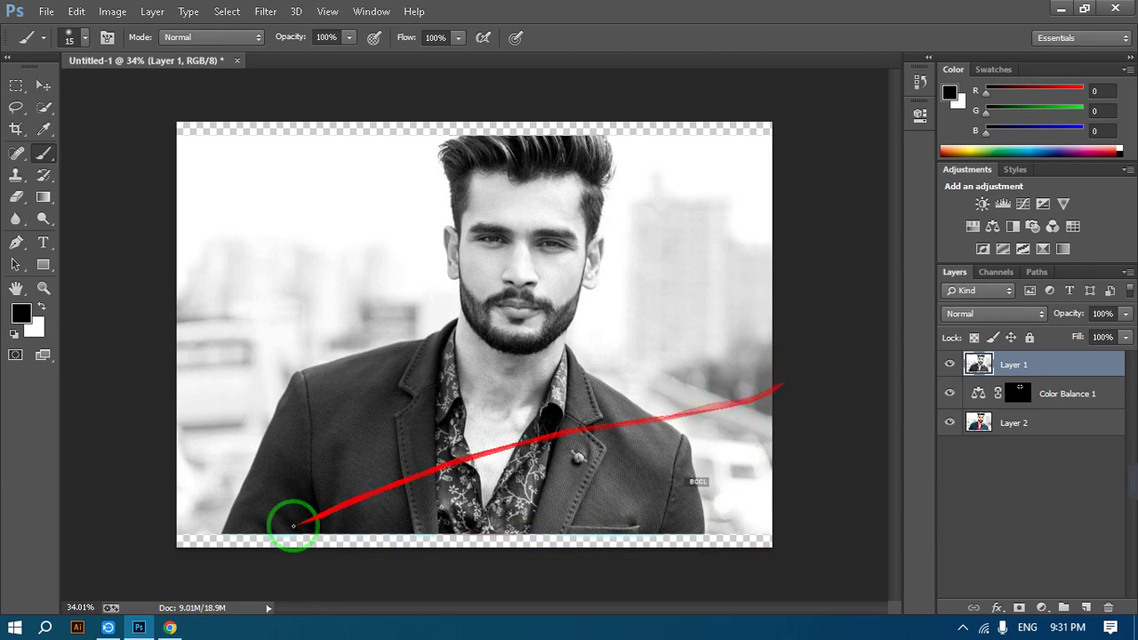
# Switch back to Chrome and upload the image 10-06-2024 from Documents to Palette.fm.
pyautogui.click(170, 628)
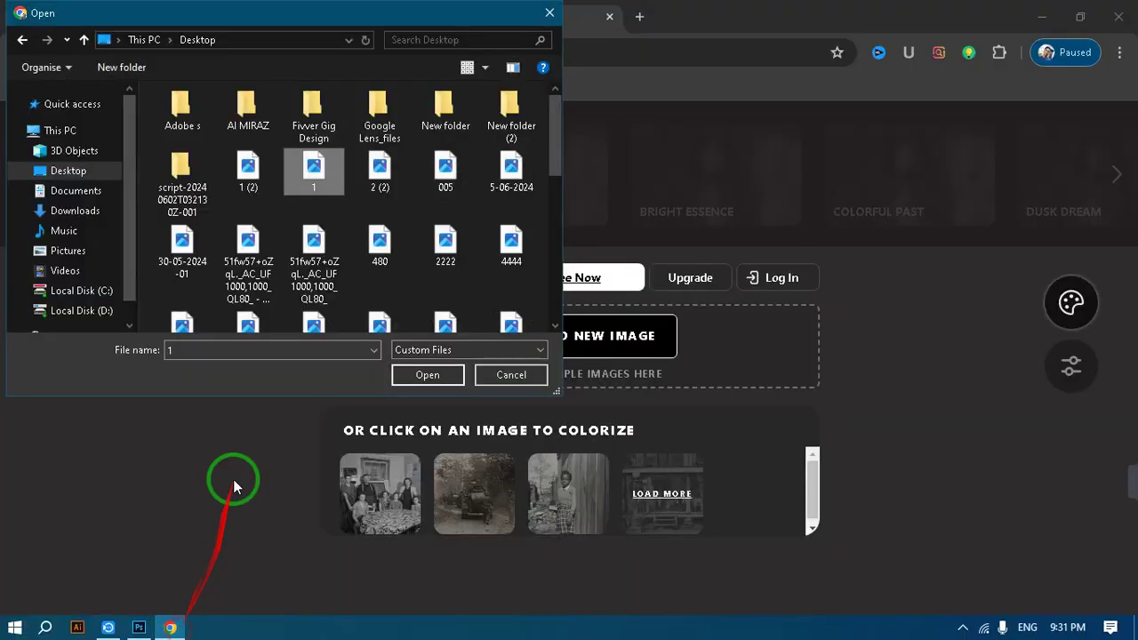
pyautogui.click(82, 192)
pyautogui.click(458, 178)
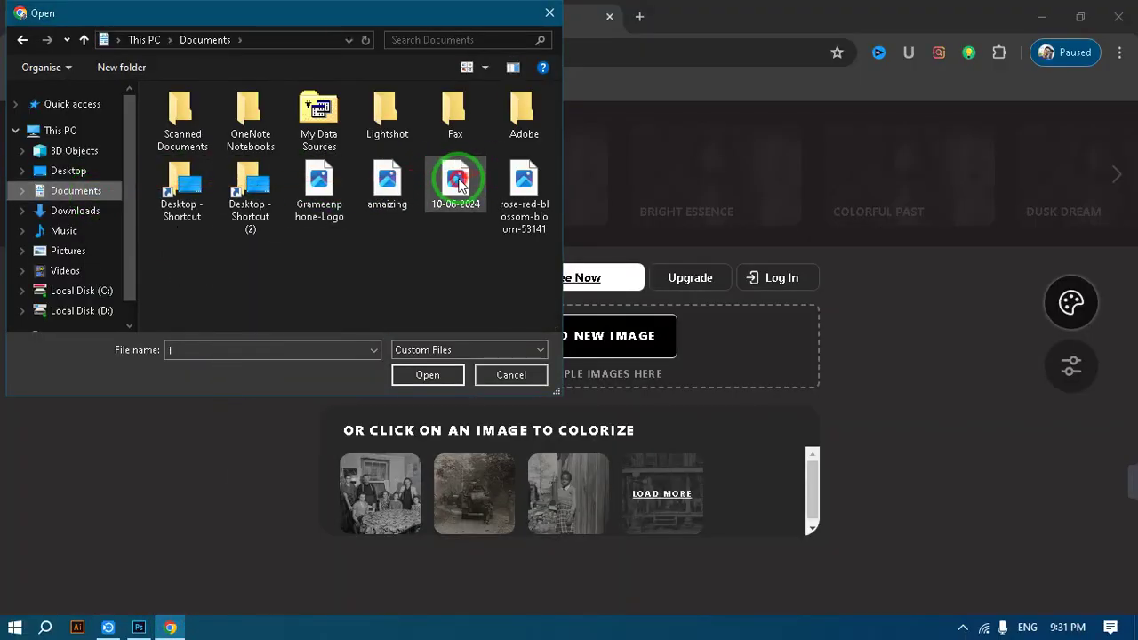
pyautogui.click(426, 373)
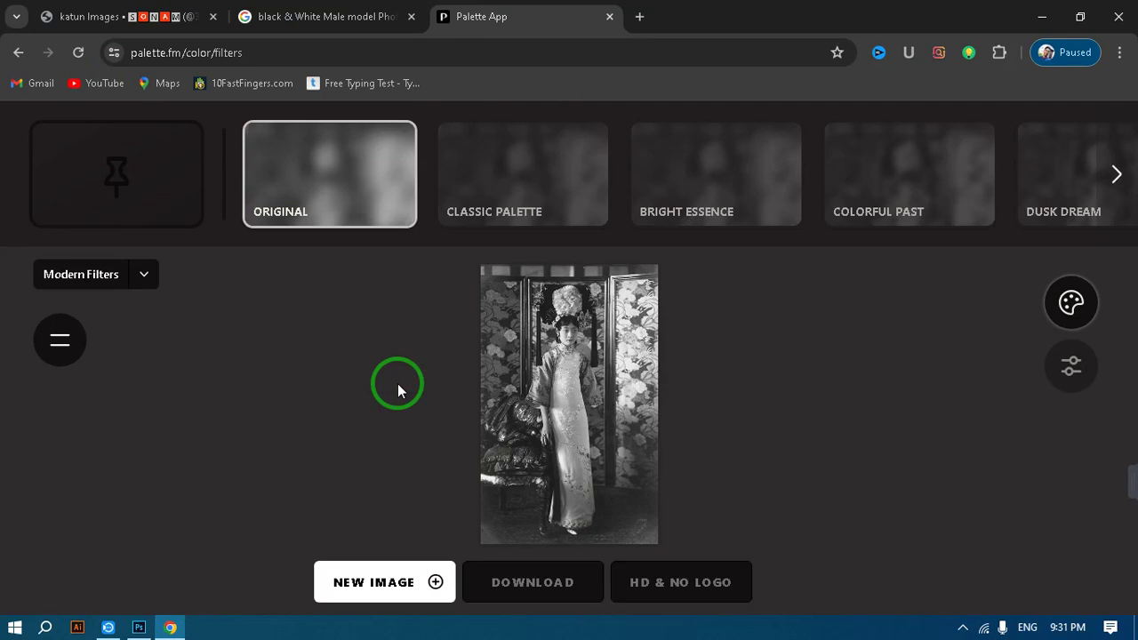
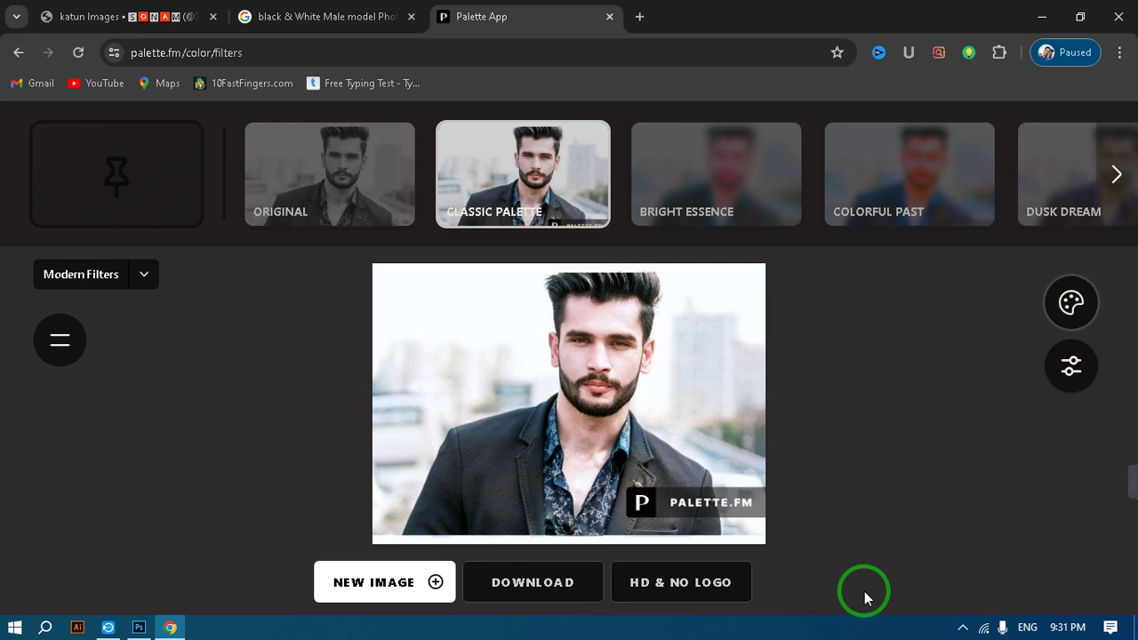
# Download the Classic Palette version of the colorized portrait and open the browser's download history.
pyautogui.click(531, 582)
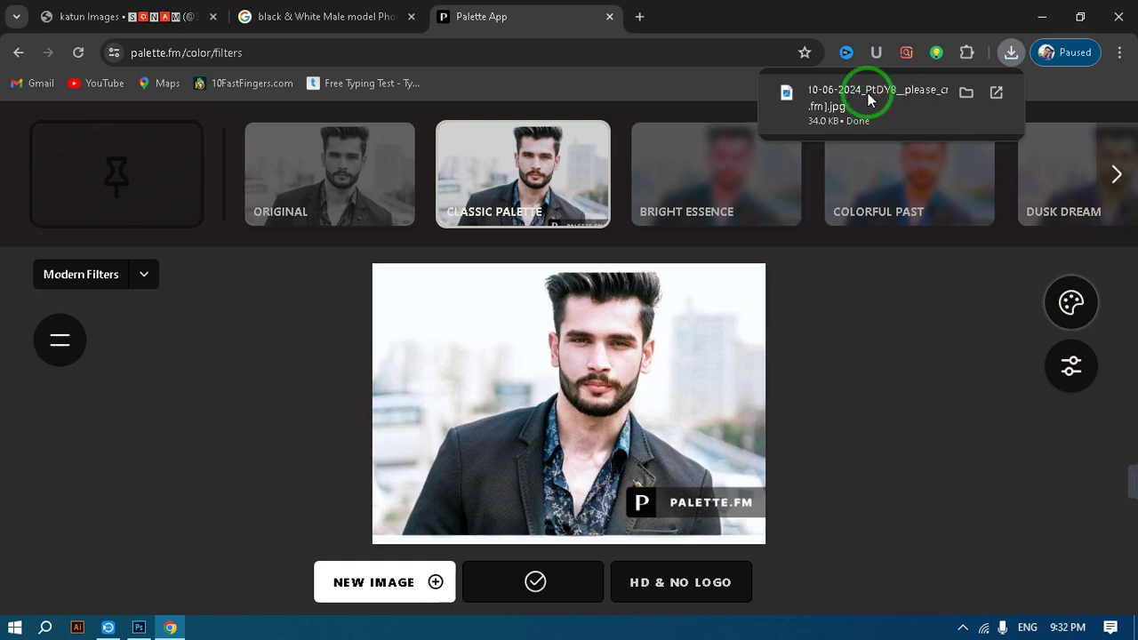
pyautogui.click(1011, 55)
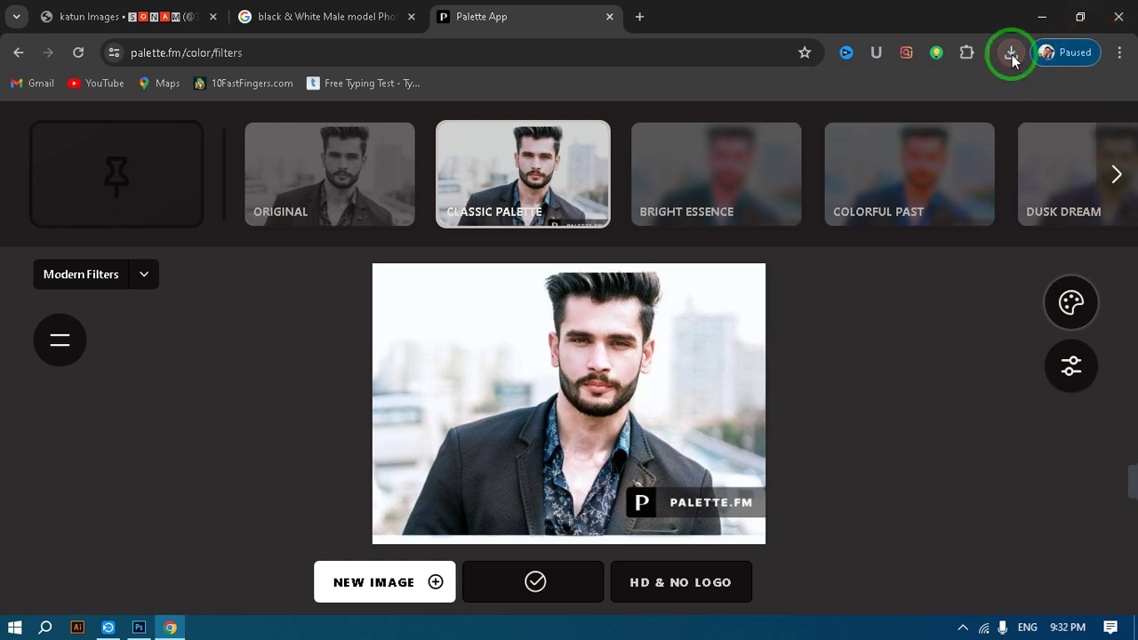
pyautogui.click(1119, 53)
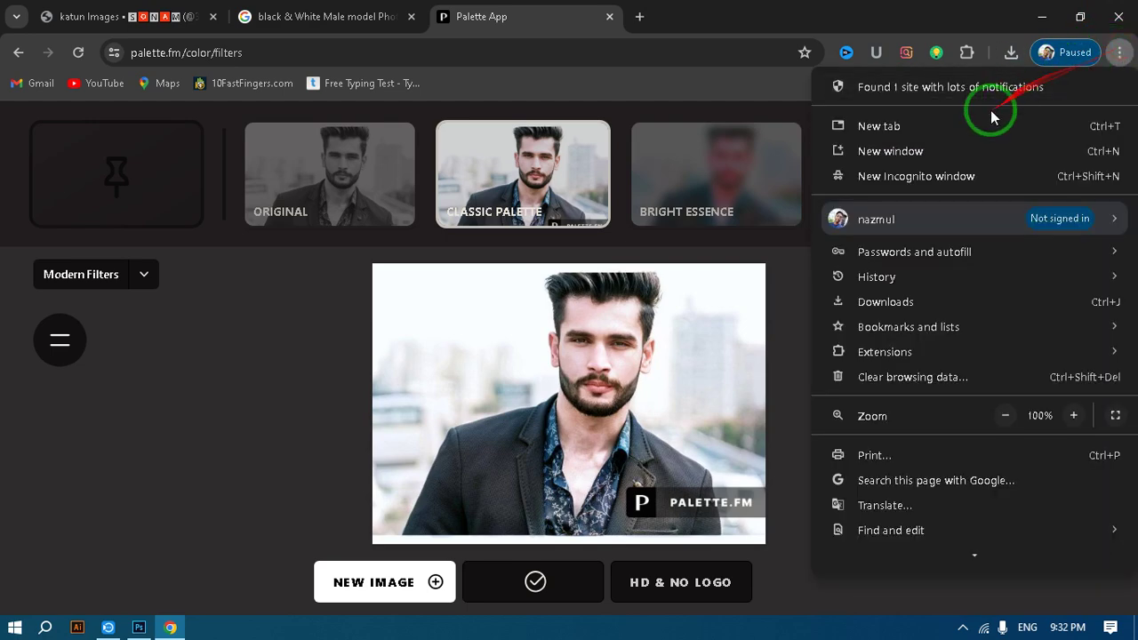
pyautogui.click(891, 304)
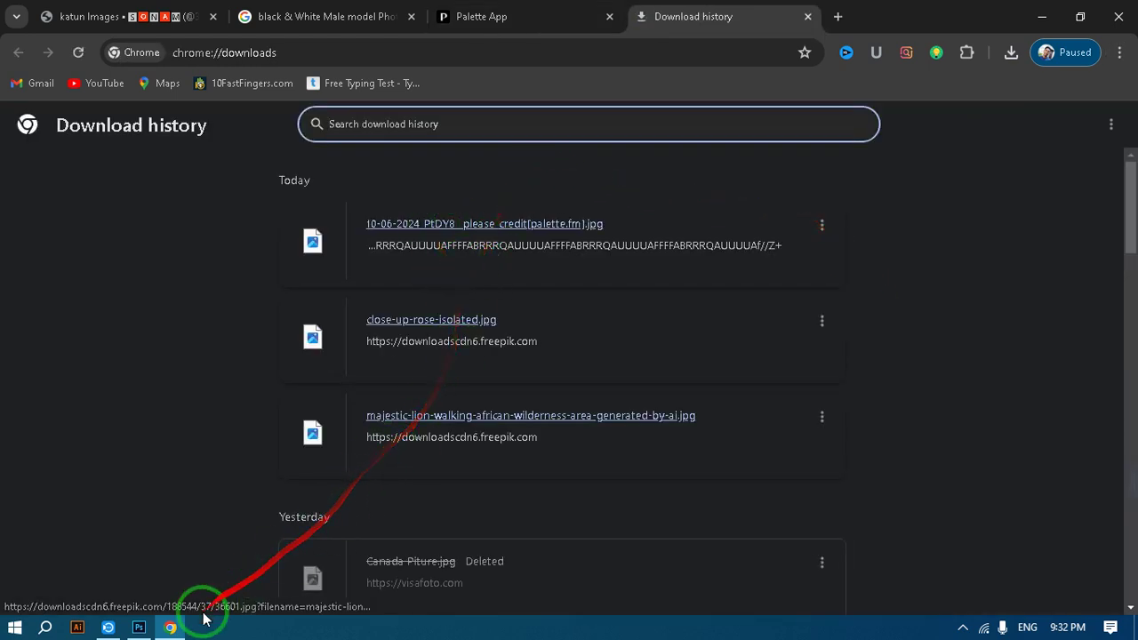
# Switch to Photoshop and compare the manual coloring by hiding and showing Layer 1 and Color Balance 1.
pyautogui.click(140, 628)
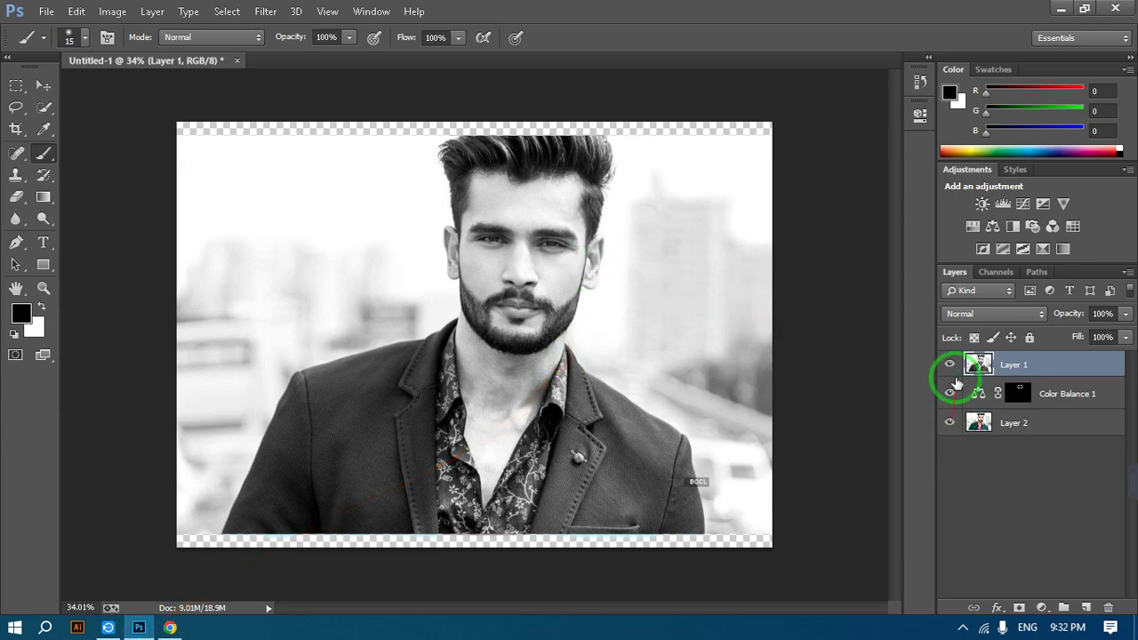
pyautogui.click(949, 365)
pyautogui.click(948, 394)
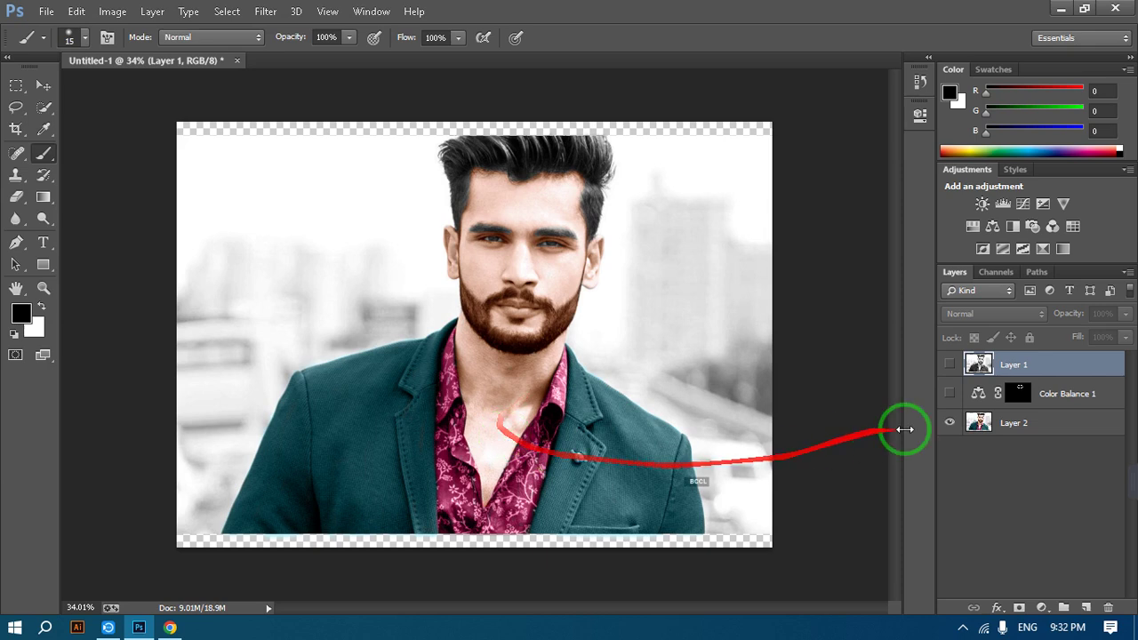
pyautogui.click(948, 393)
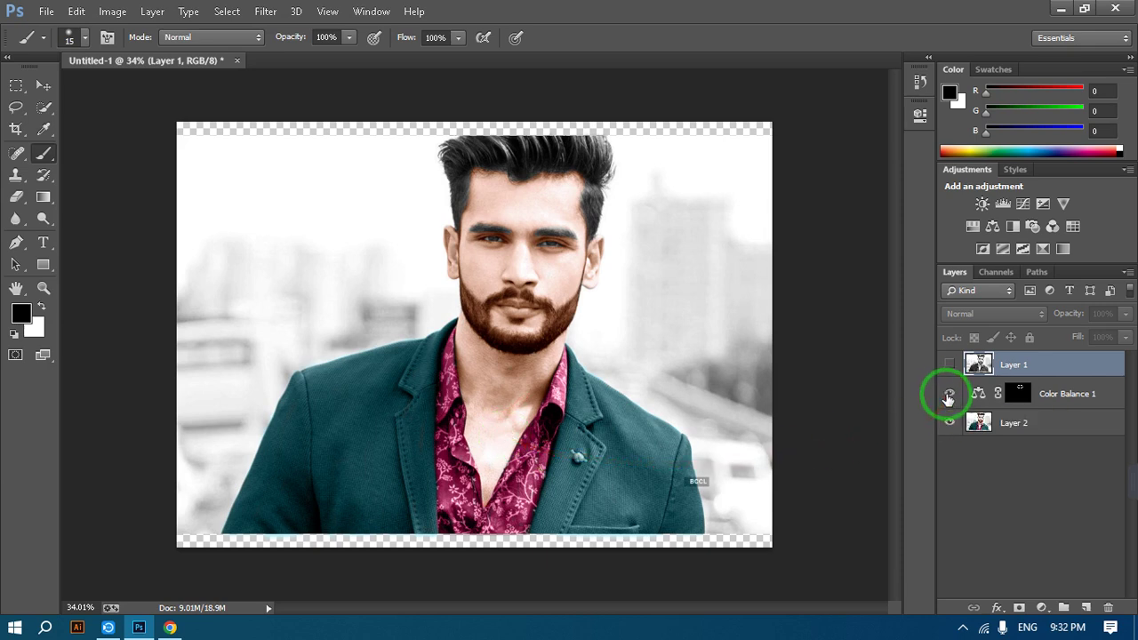
pyautogui.click(948, 365)
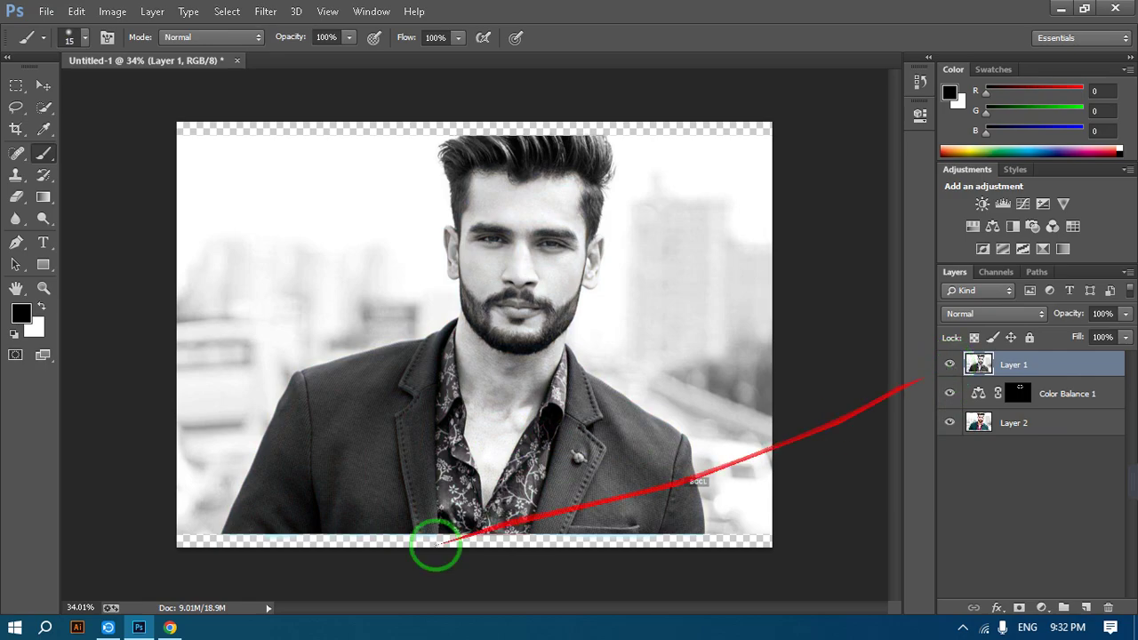
# Switch to Chrome, open the downloaded 10-06-2024 Palette.fm image from the download history, and examine its colors up close.
pyautogui.click(170, 627)
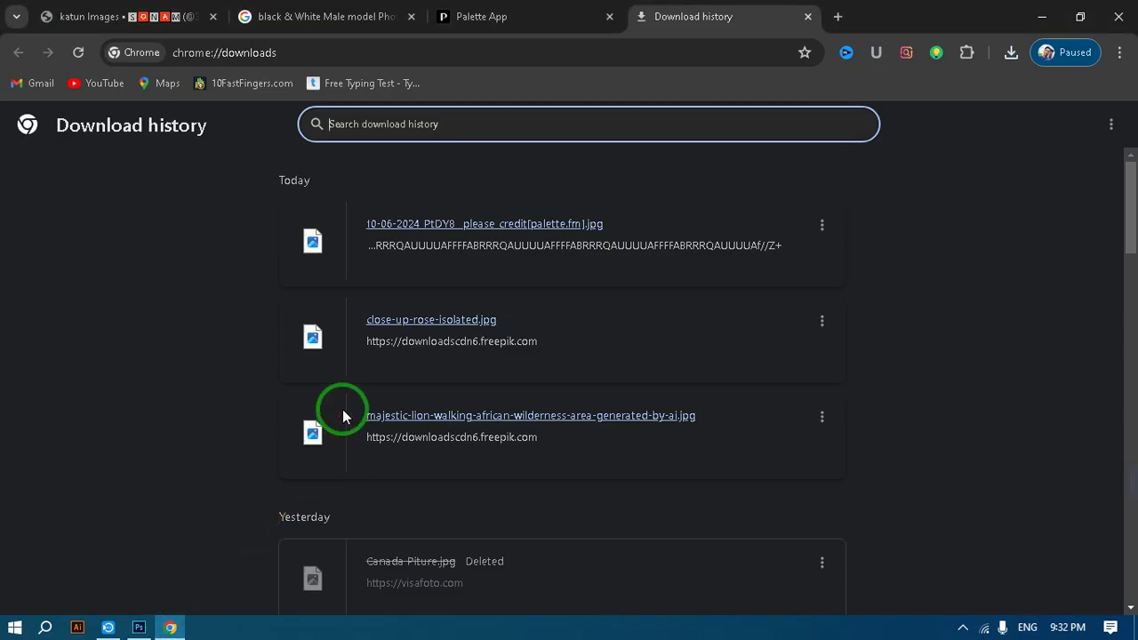
pyautogui.rightClick(445, 233)
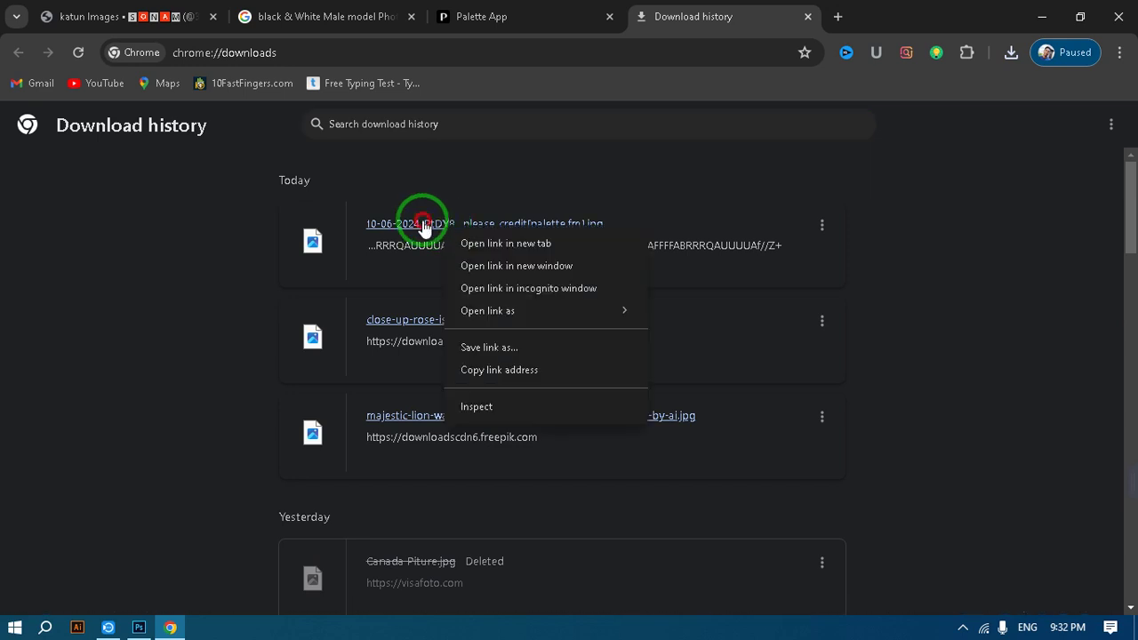
pyautogui.press('Escape')
pyautogui.click(425, 225)
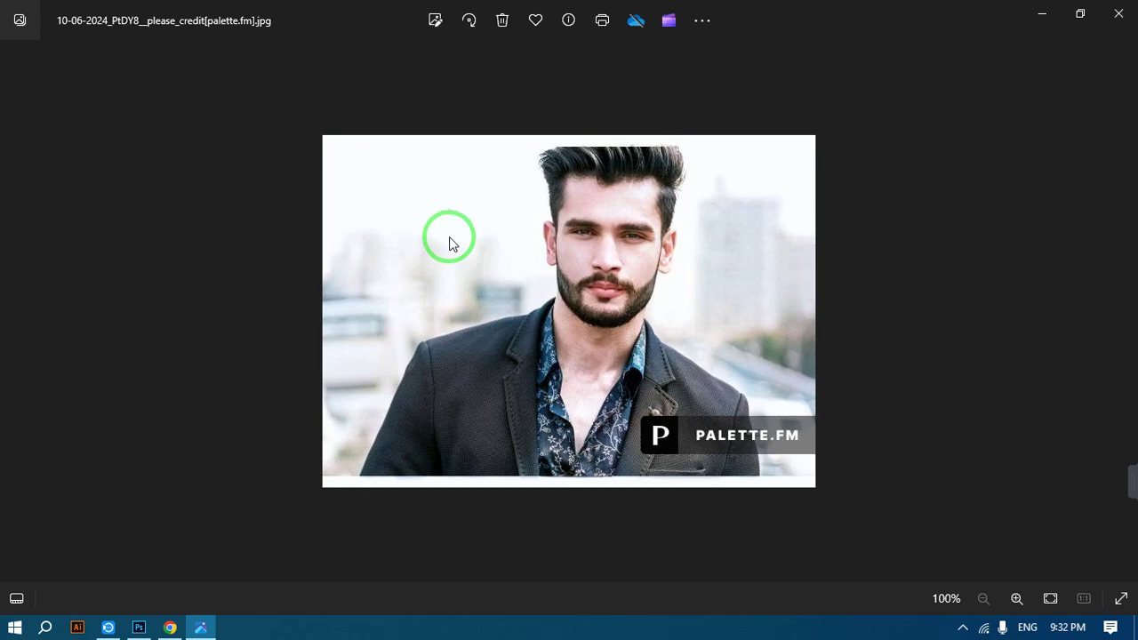
pyautogui.scroll(4, 647, 329)
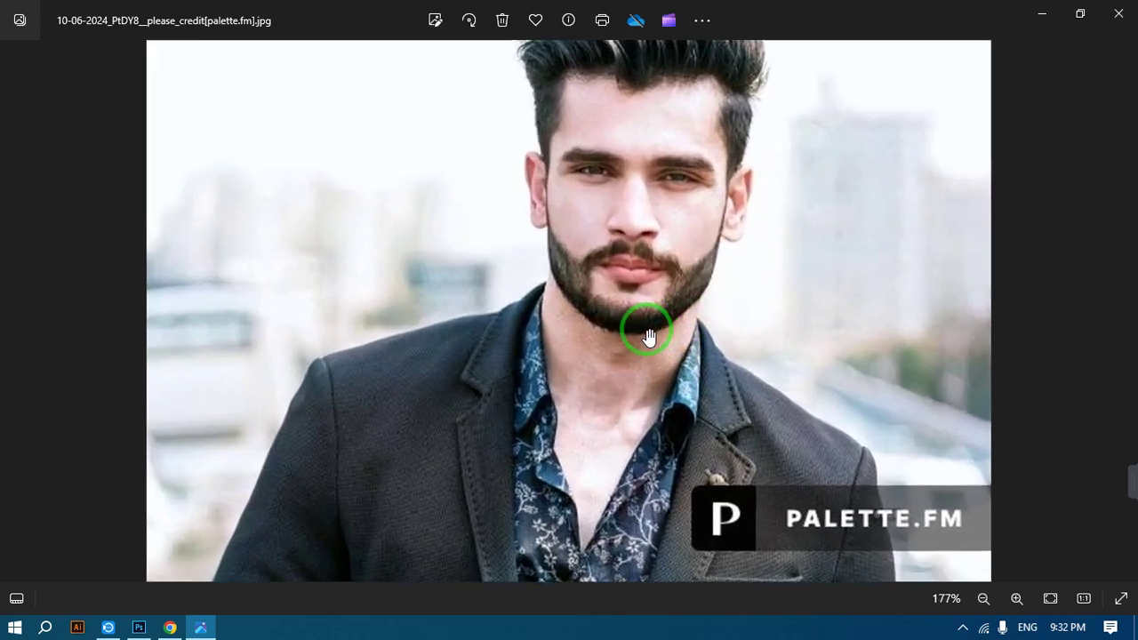
pyautogui.scroll(-4, 649, 336)
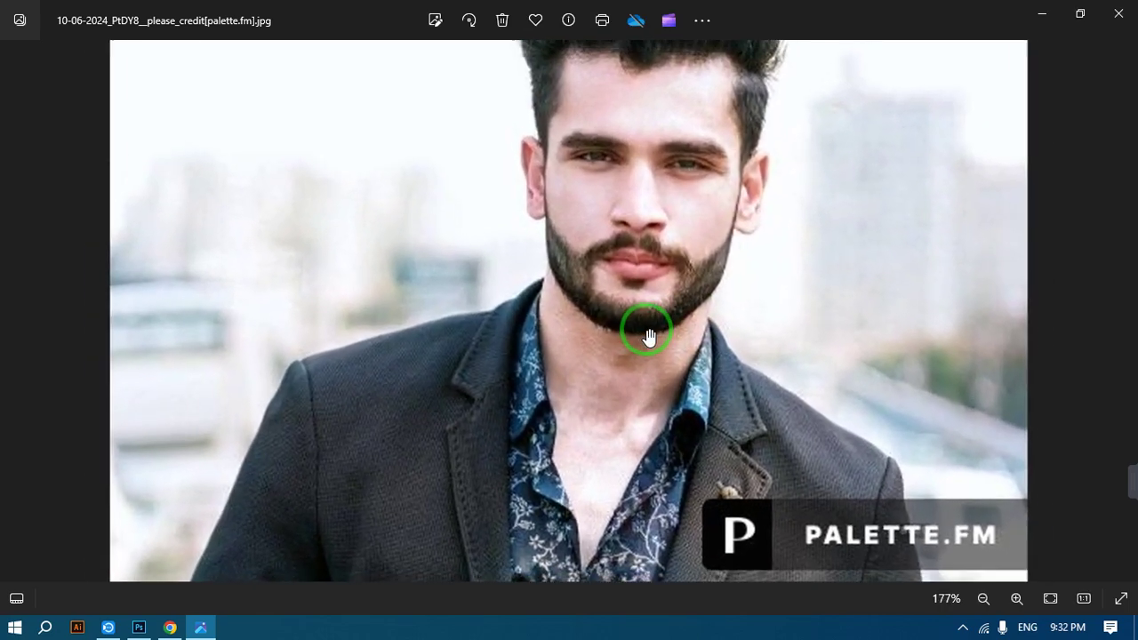
pyautogui.scroll(1, 647, 329)
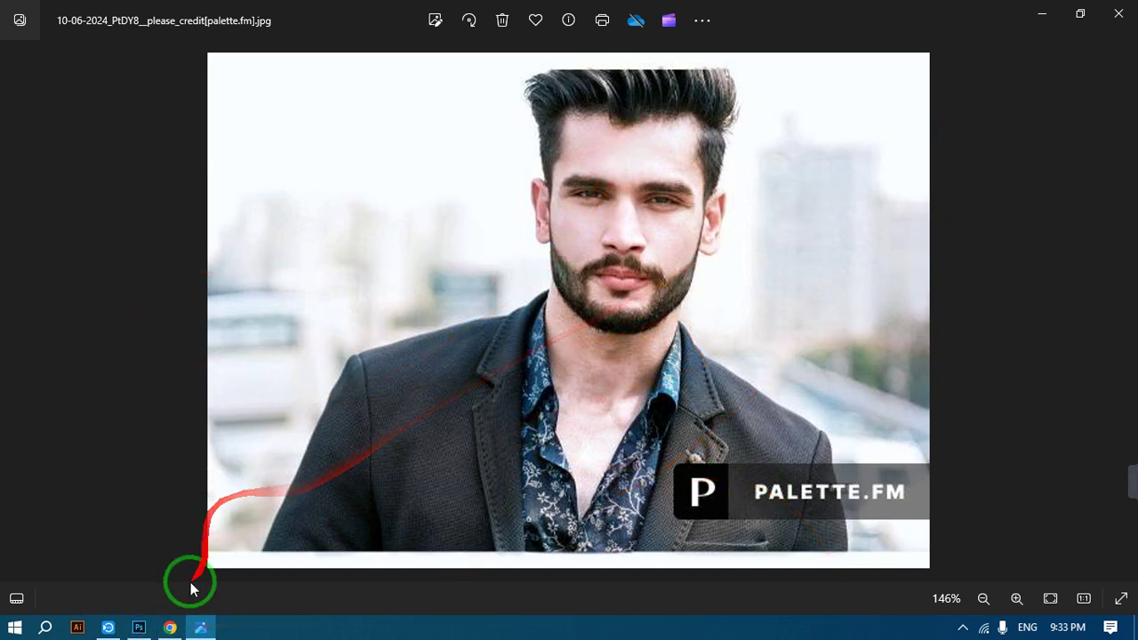
pyautogui.click(170, 625)
pyautogui.click(140, 628)
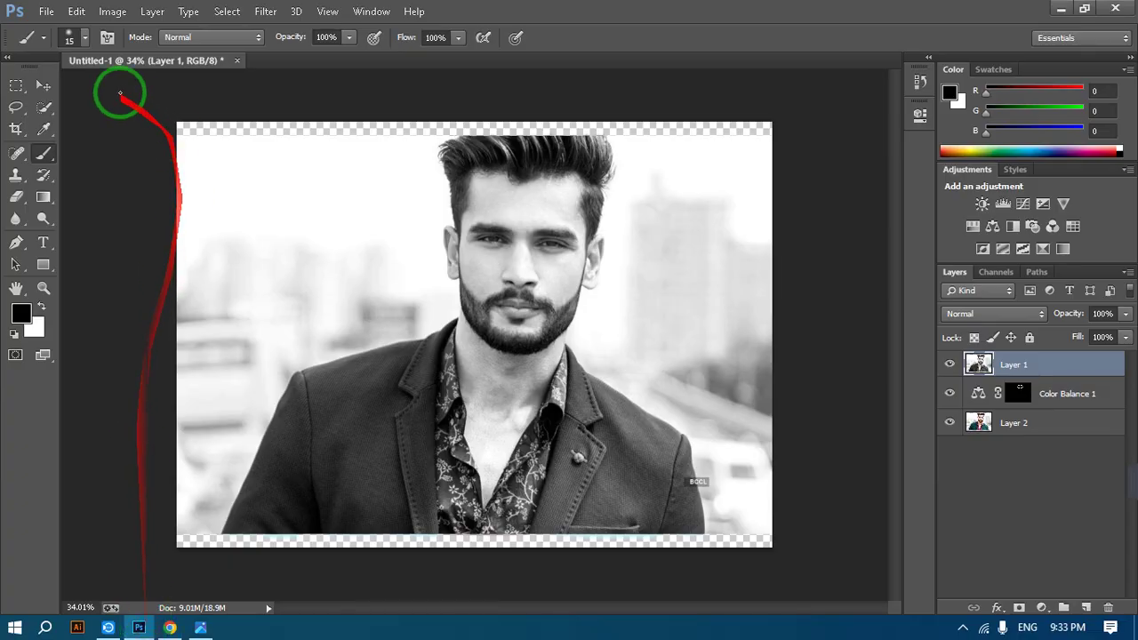
pyautogui.click(46, 11)
pyautogui.click(71, 47)
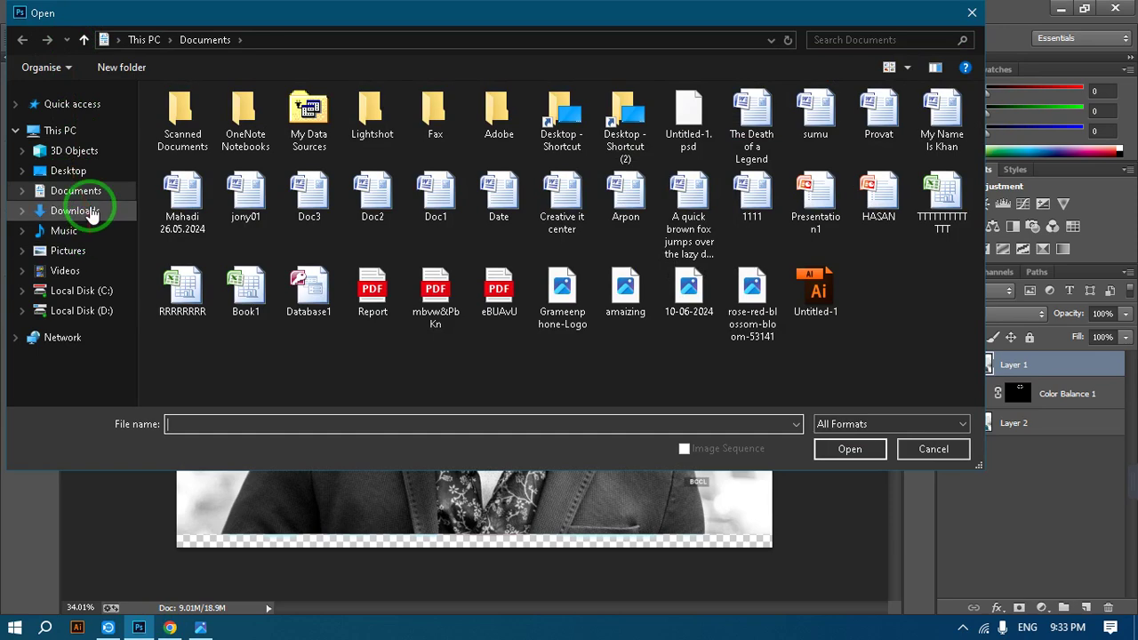
pyautogui.click(82, 210)
pyautogui.click(188, 157)
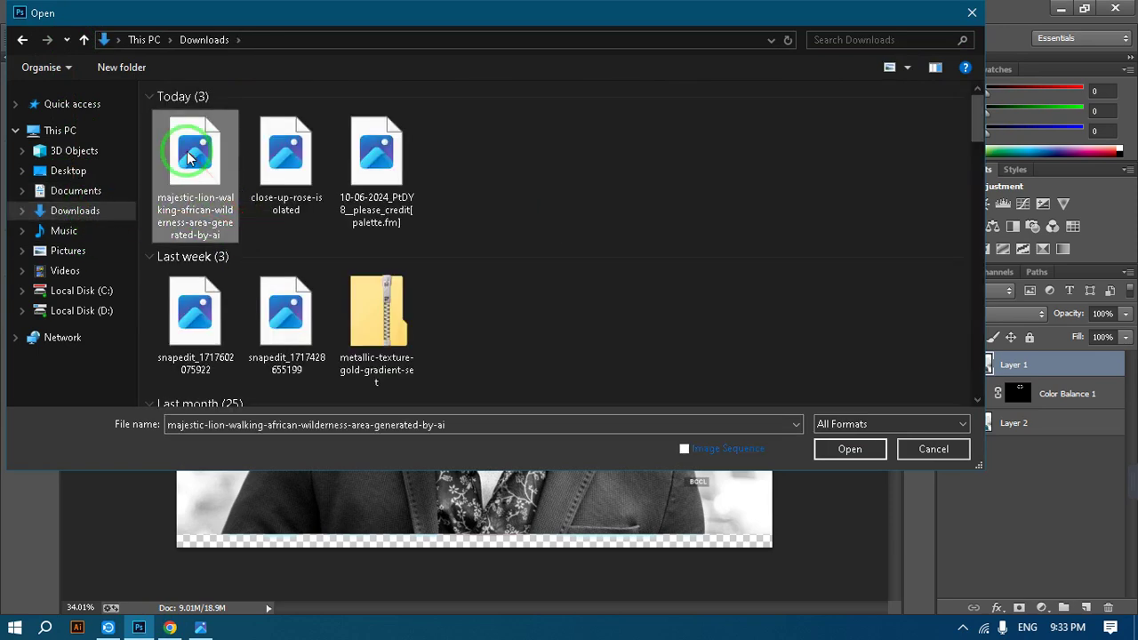
pyautogui.click(282, 153)
pyautogui.click(375, 153)
pyautogui.click(188, 311)
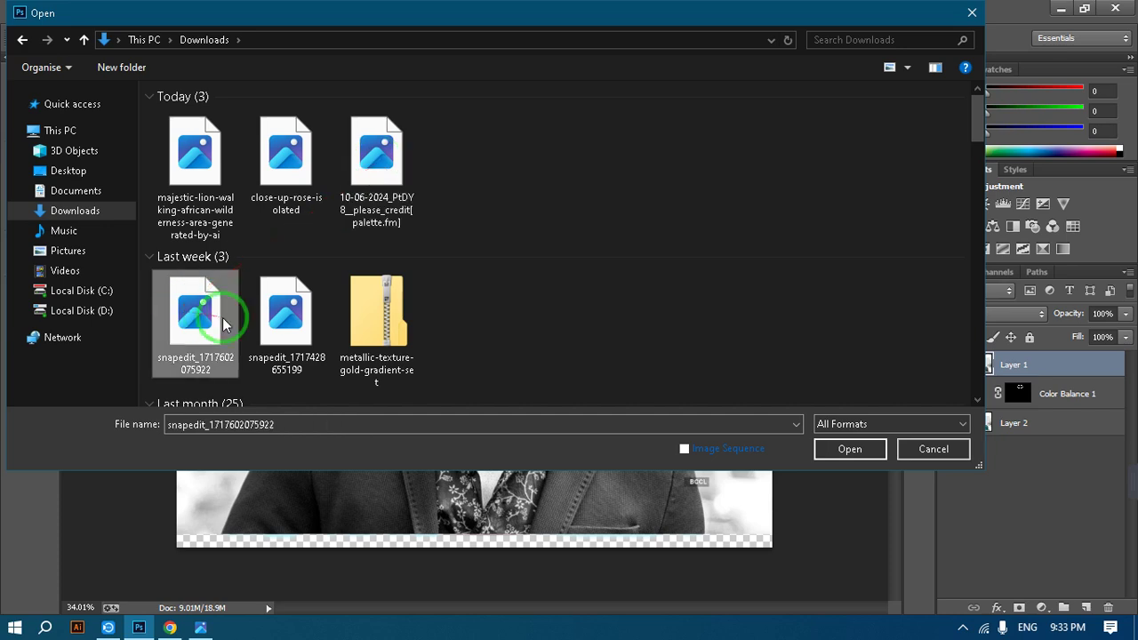
pyautogui.click(271, 164)
pyautogui.click(203, 182)
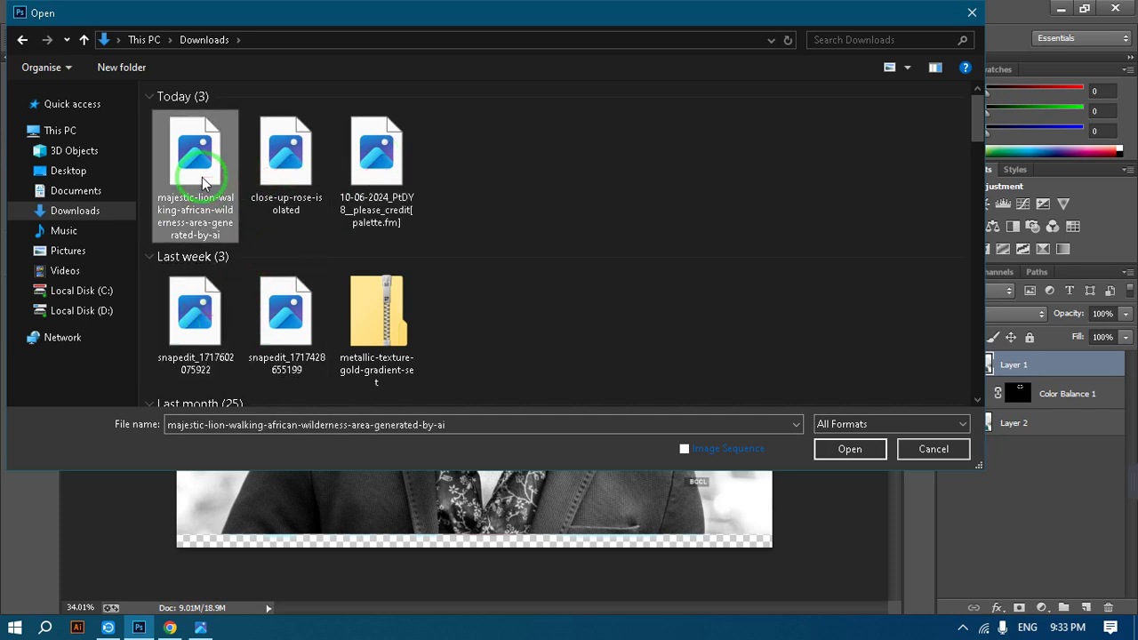
pyautogui.click(941, 450)
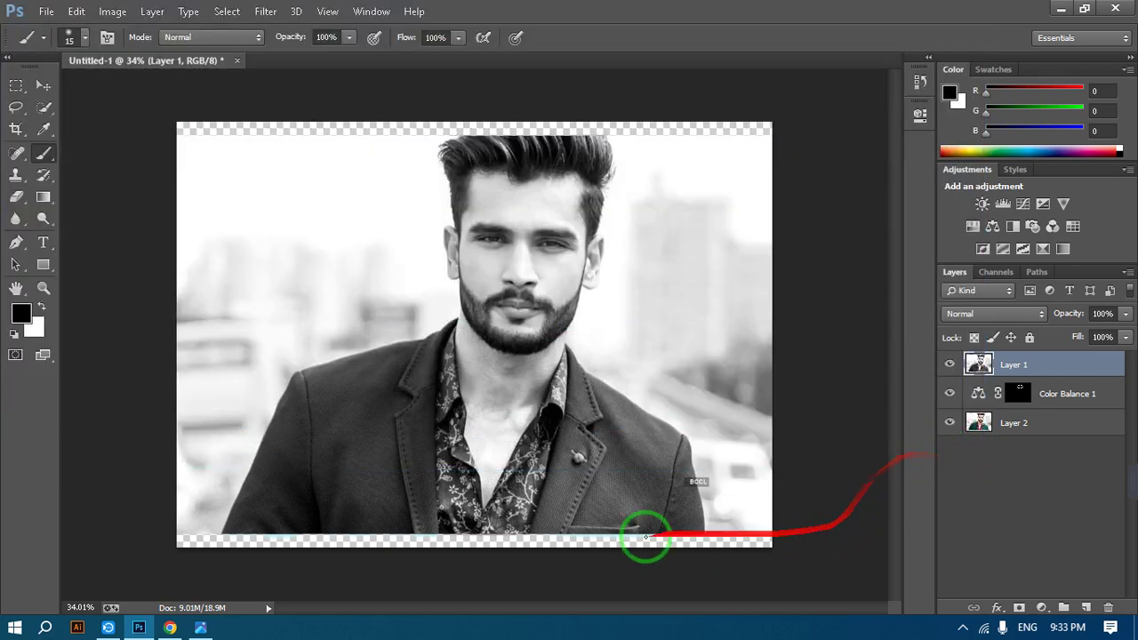
# Switch to Chrome and show the downloaded Palette.fm image in its containing folder.
pyautogui.click(170, 625)
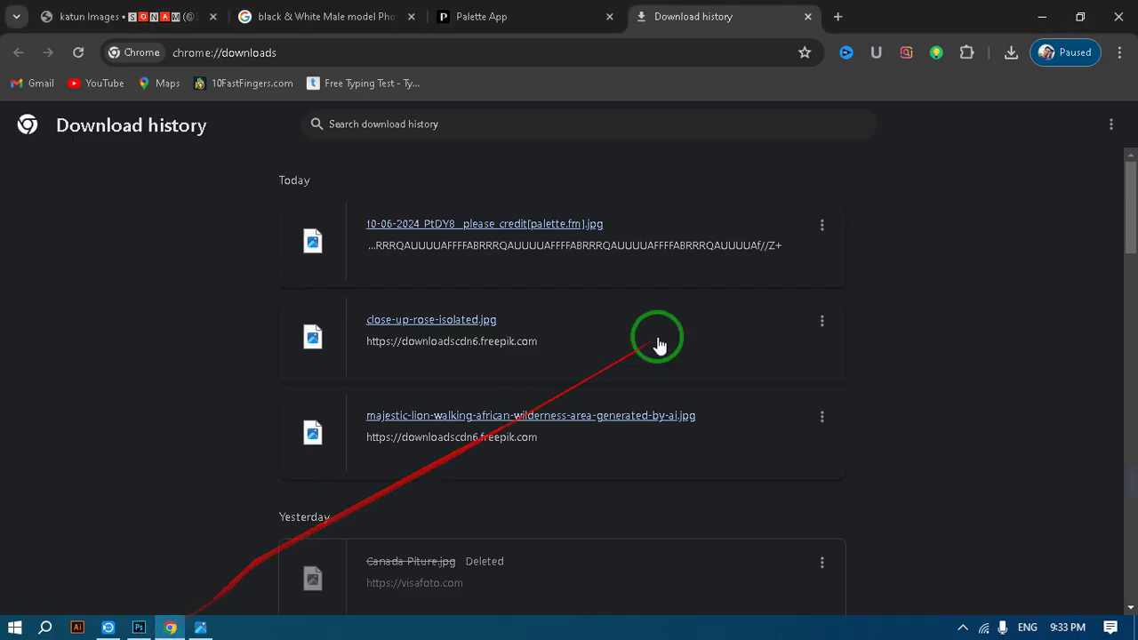
pyautogui.click(822, 225)
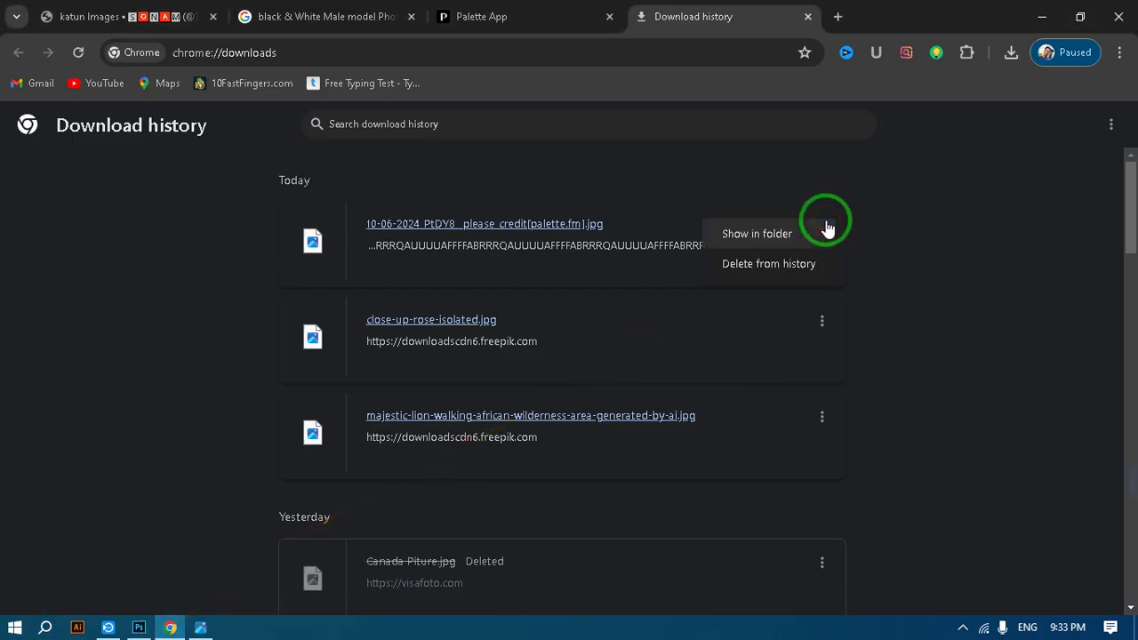
pyautogui.click(795, 234)
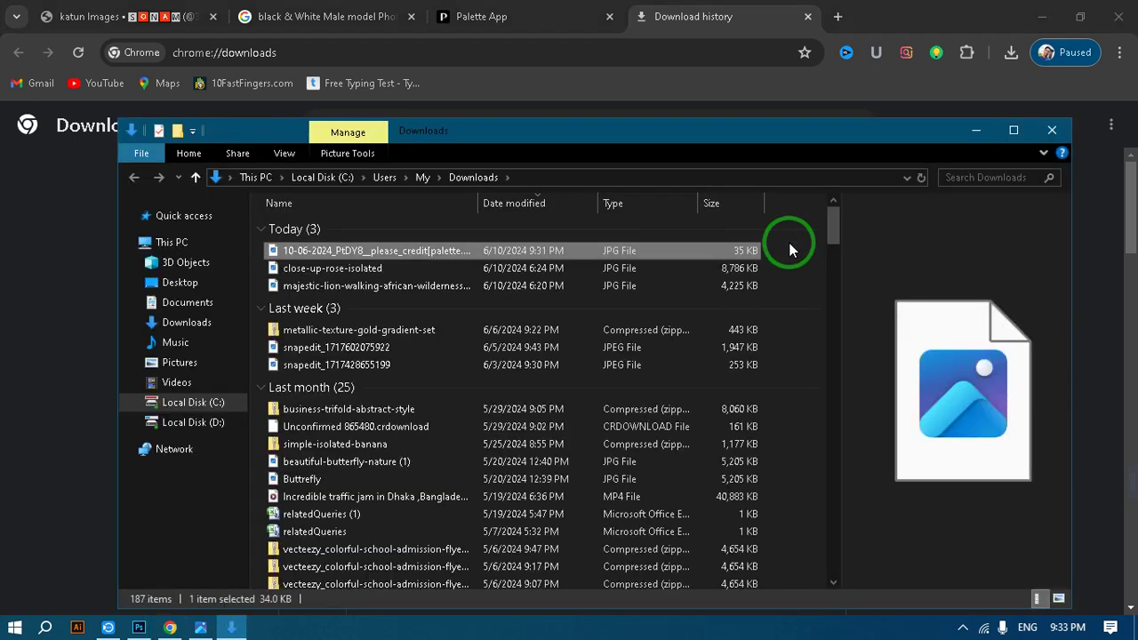
pyautogui.rightClick(430, 253)
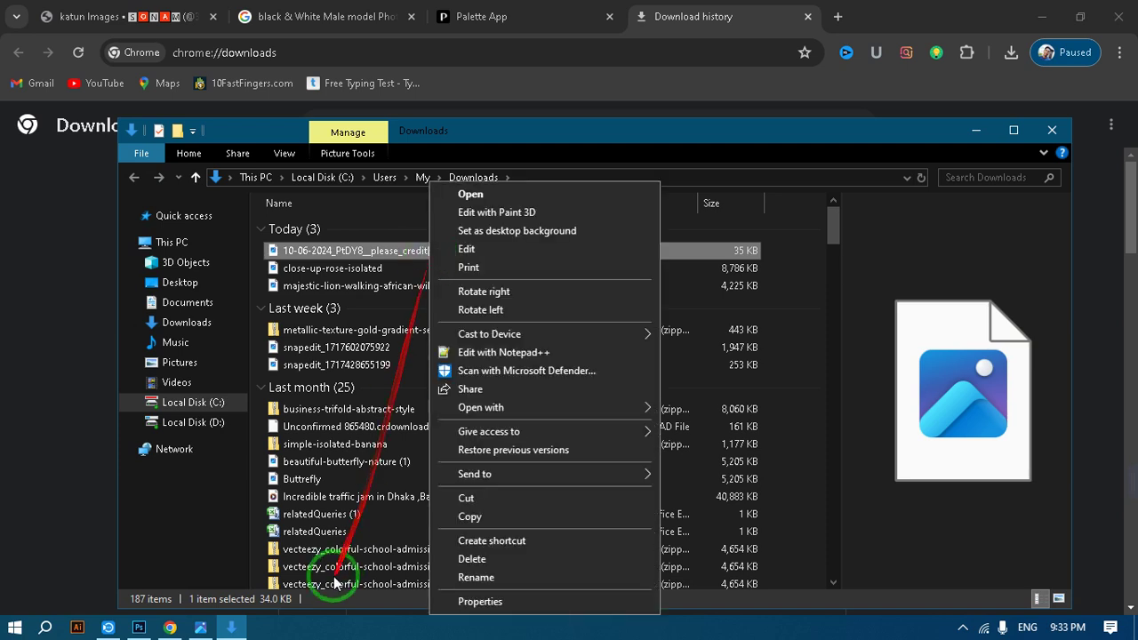
pyautogui.click(399, 255)
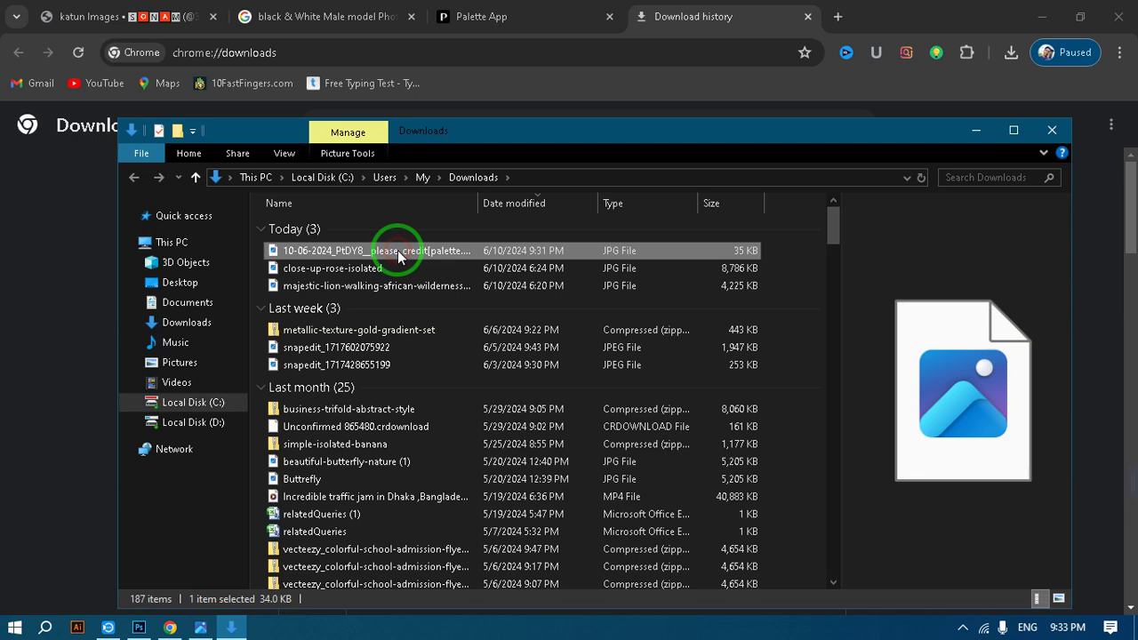
pyautogui.click(544, 252)
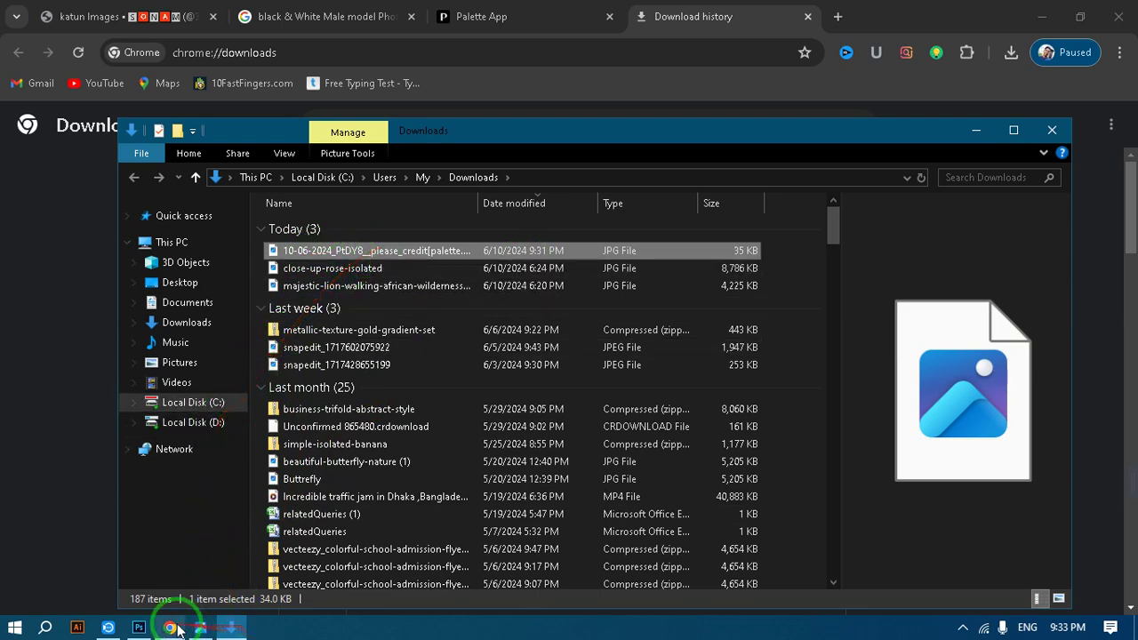
pyautogui.click(139, 627)
pyautogui.click(45, 12)
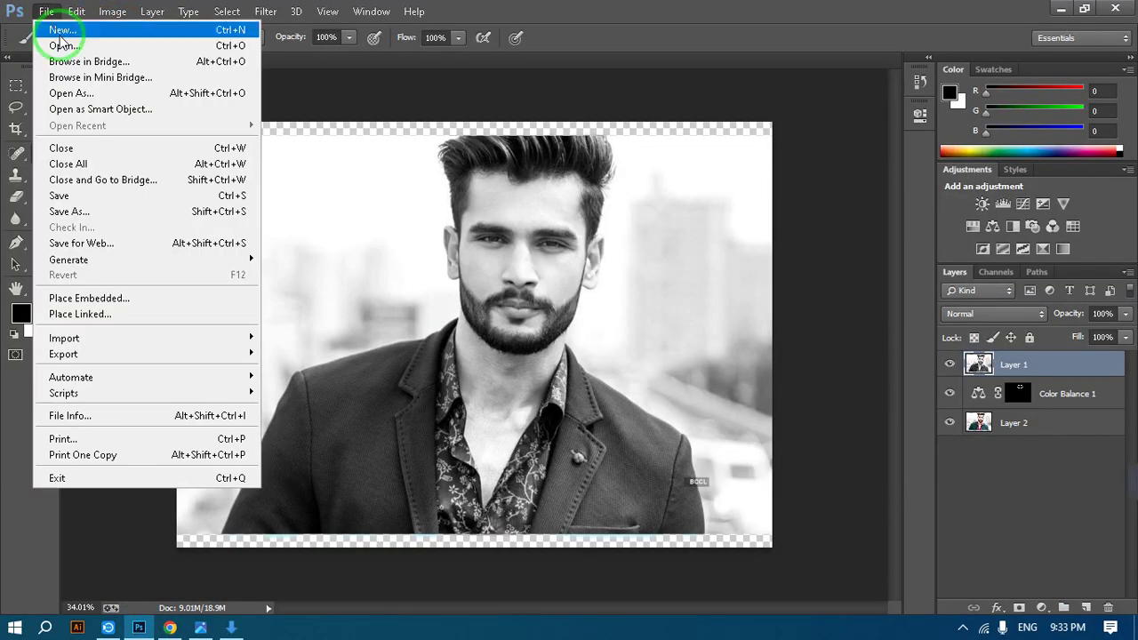
pyautogui.click(64, 45)
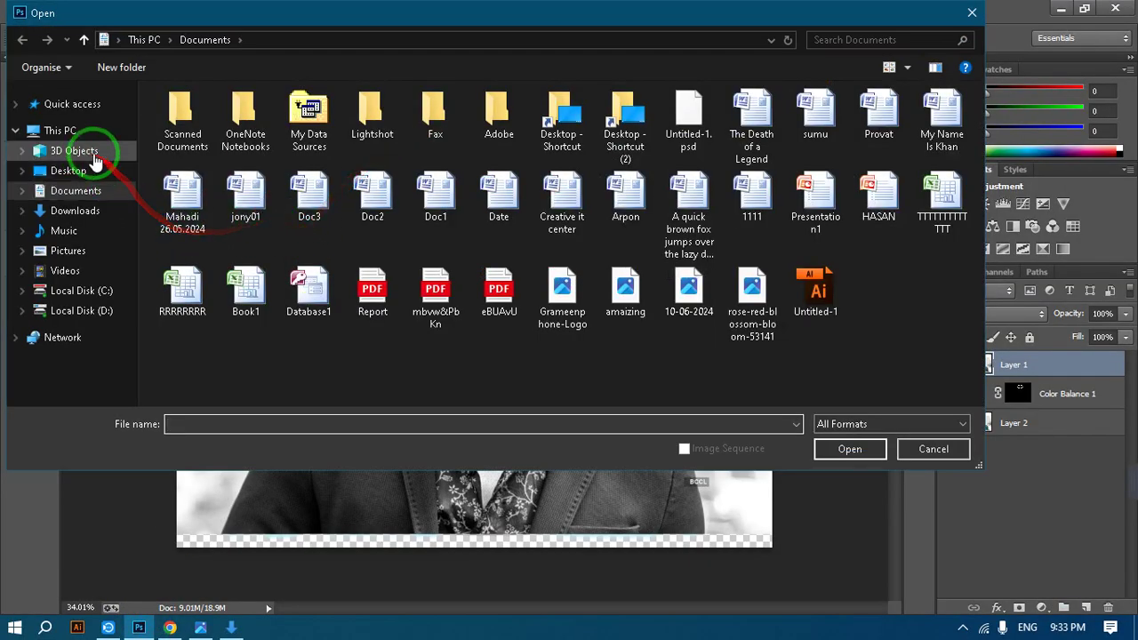
pyautogui.click(78, 171)
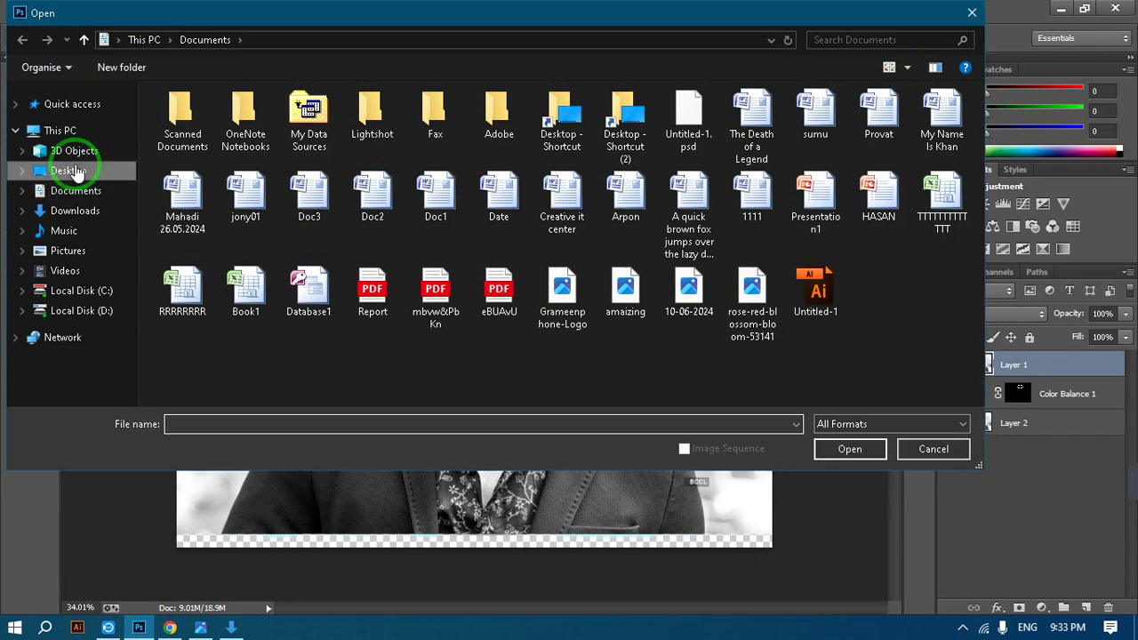
pyautogui.click(253, 192)
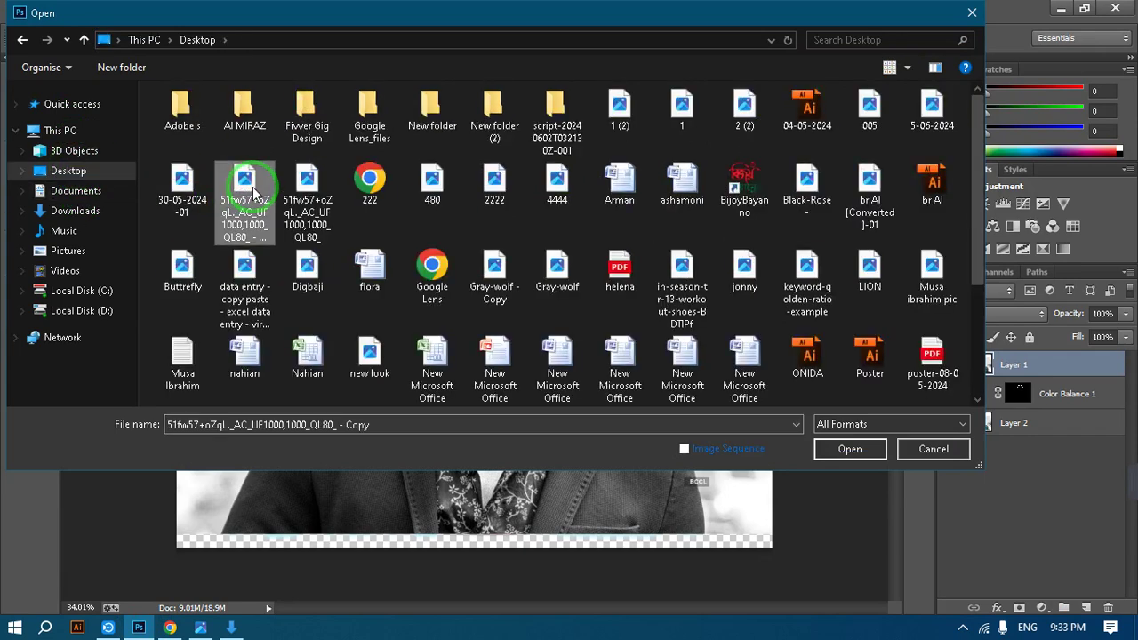
pyautogui.press('1')
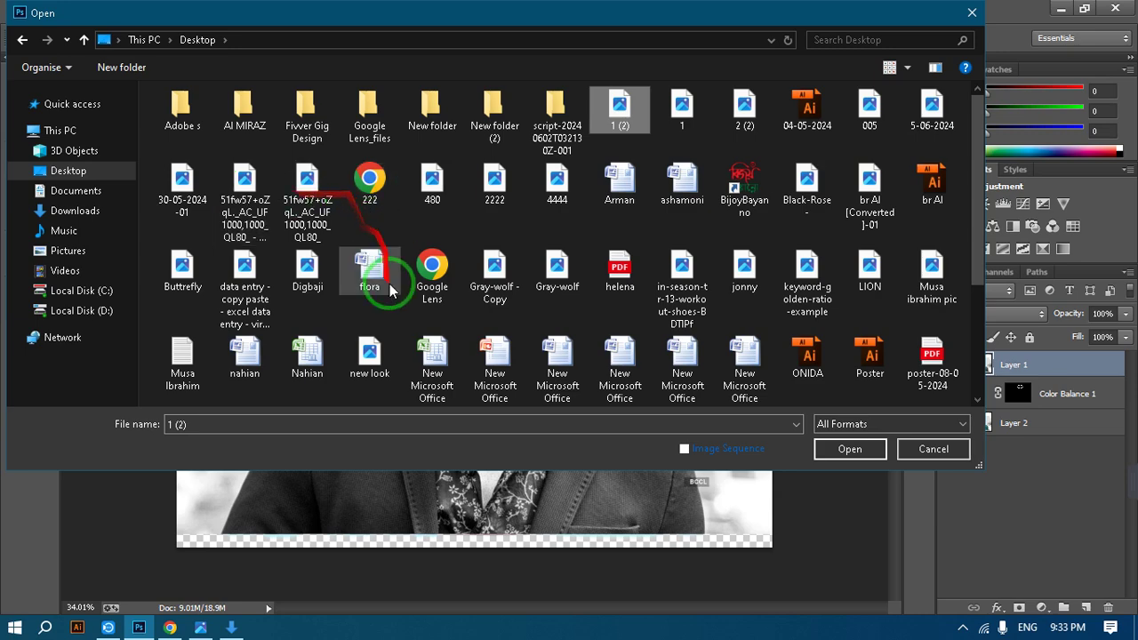
pyautogui.click(951, 450)
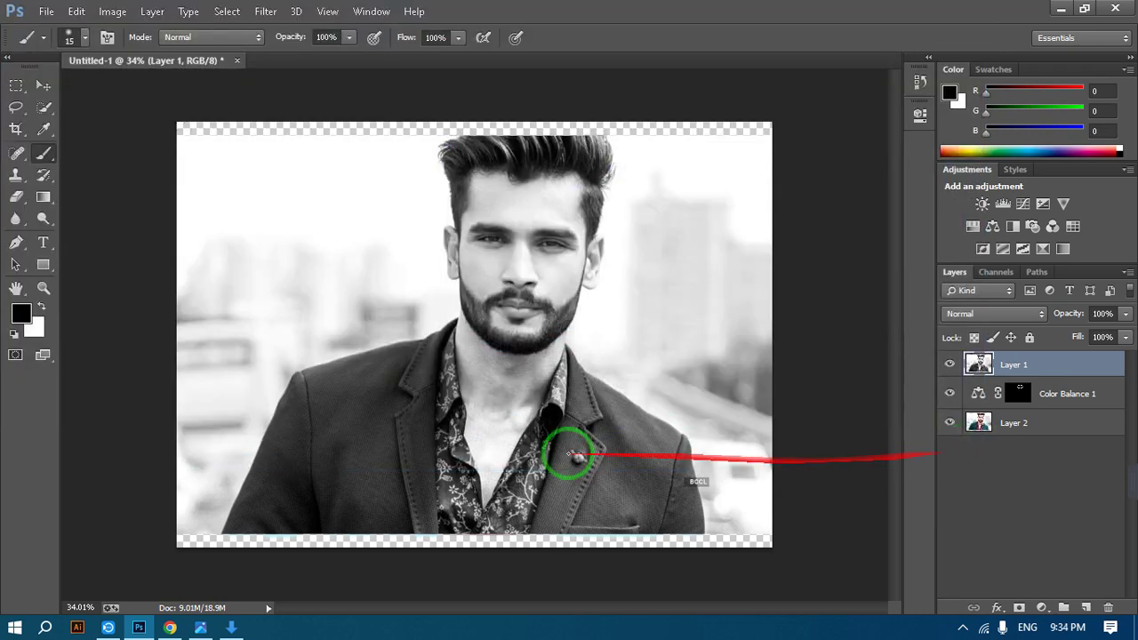
pyautogui.click(45, 12)
# Switch to Chrome, show the downloaded Palette.fm image in its folder, and try to bring it into the Photoshop document.
pyautogui.click(171, 628)
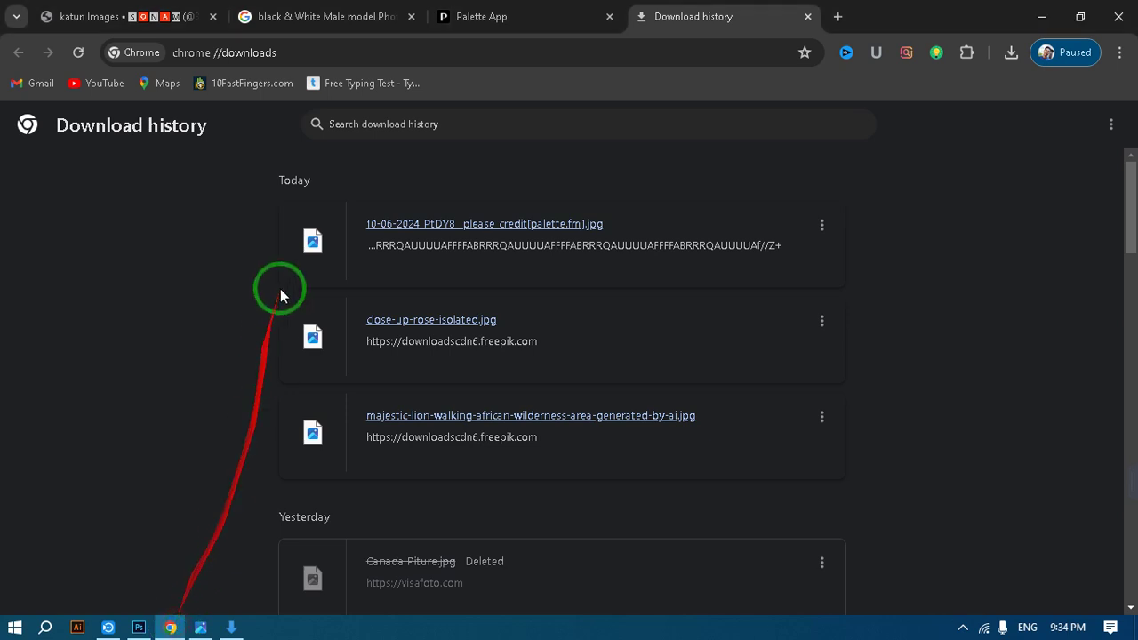
pyautogui.click(825, 227)
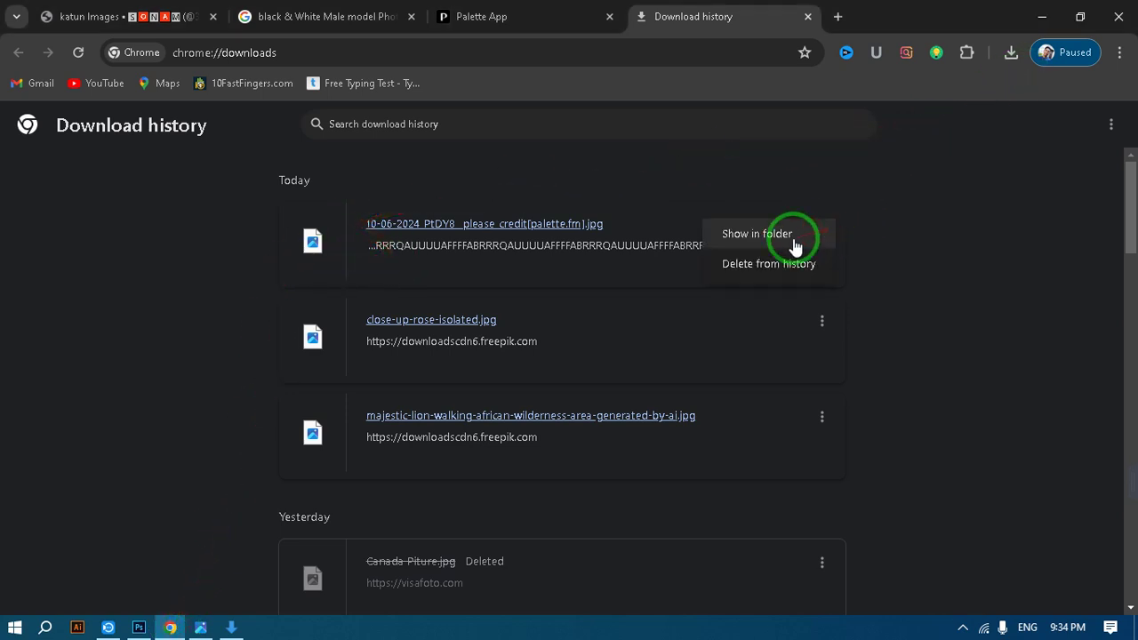
pyautogui.click(790, 242)
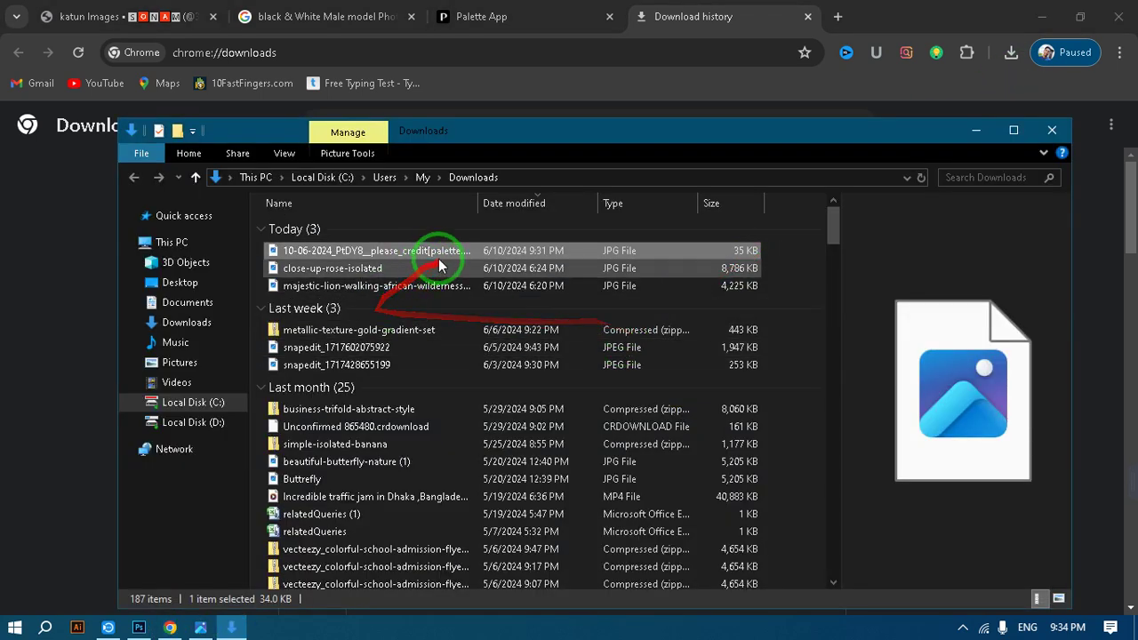
pyautogui.moveTo(451, 256); pyautogui.dragTo(151, 633)
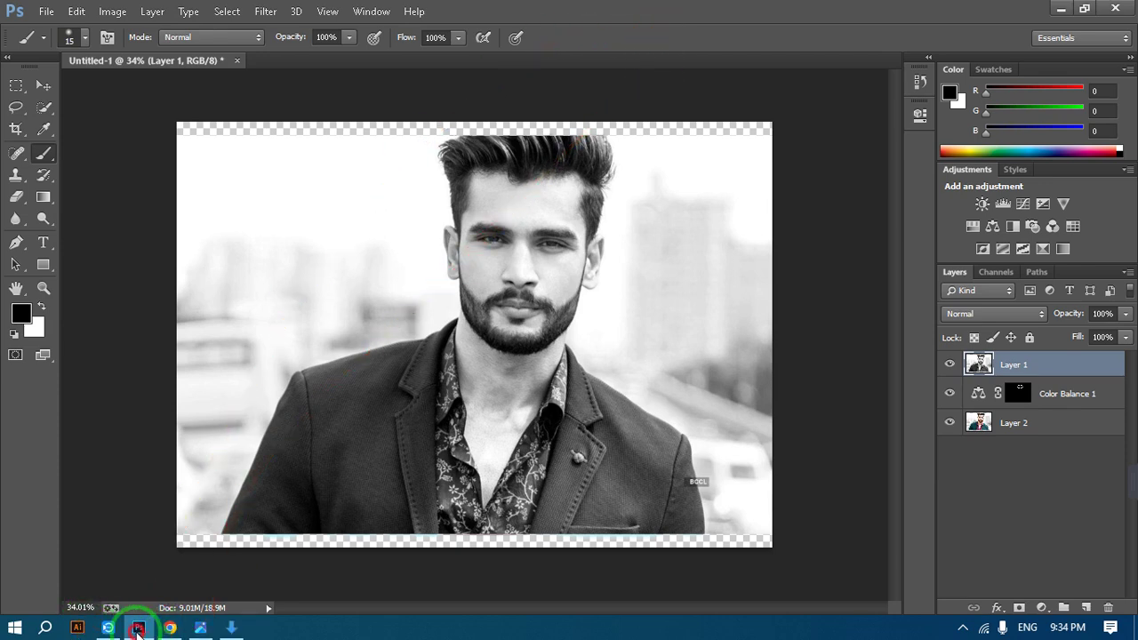
pyautogui.moveTo(138, 633)
pyautogui.moveTo(138, 633); pyautogui.dragTo(827, 228)
# Show the Palette.fm download in its folder again, view it in the image viewer, and close the viewer windows.
pyautogui.click(823, 224)
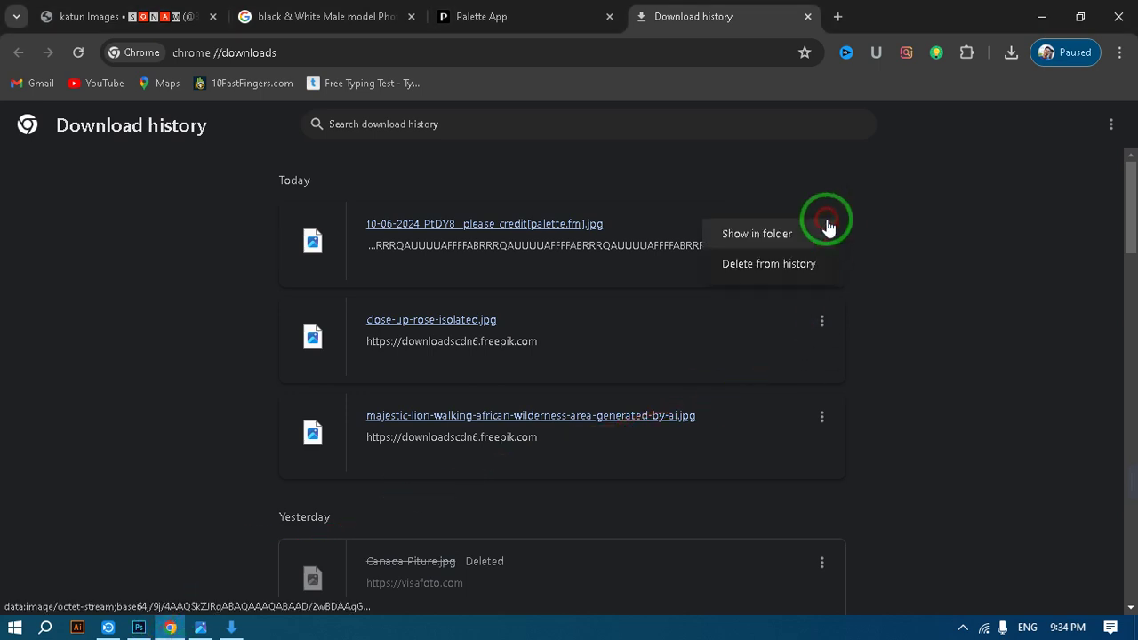
pyautogui.click(753, 240)
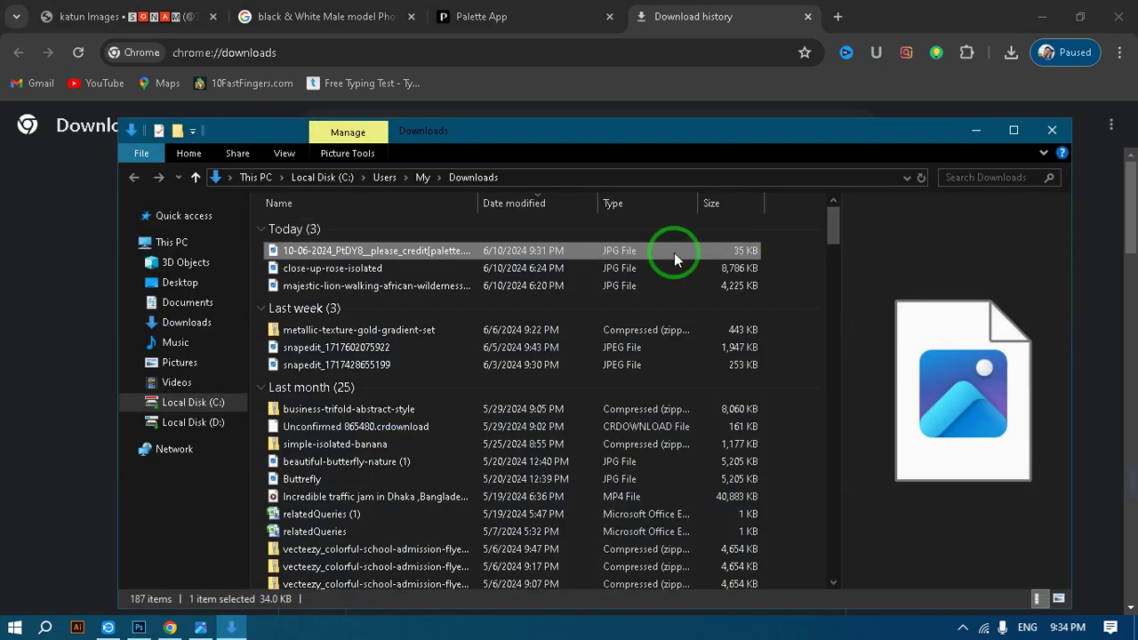
pyautogui.doubleClick(441, 249)
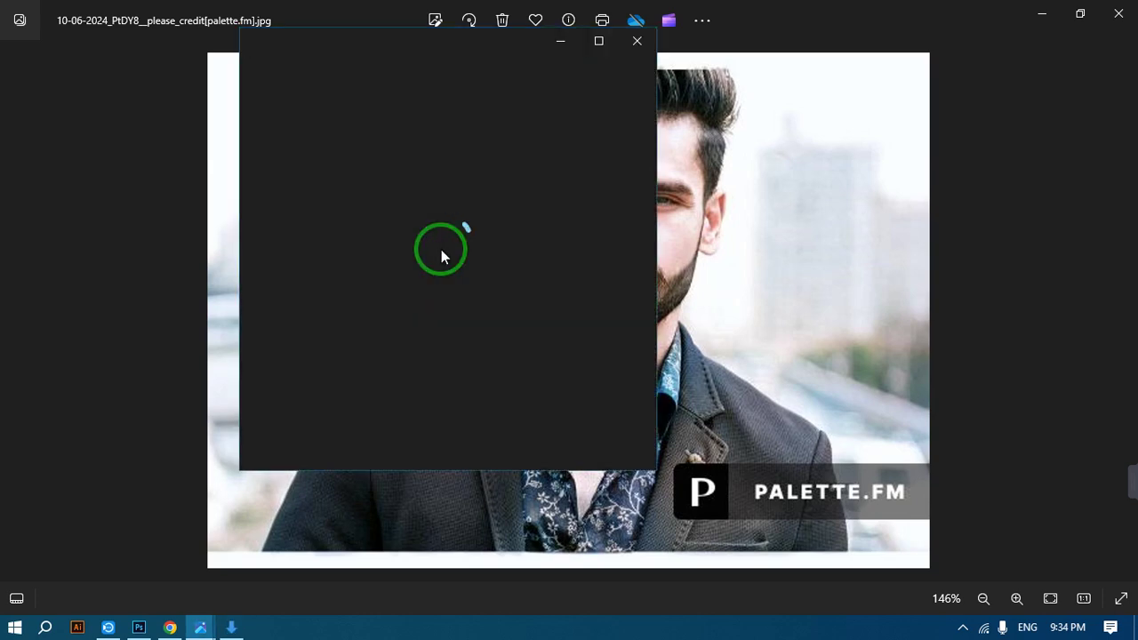
pyautogui.click(624, 43)
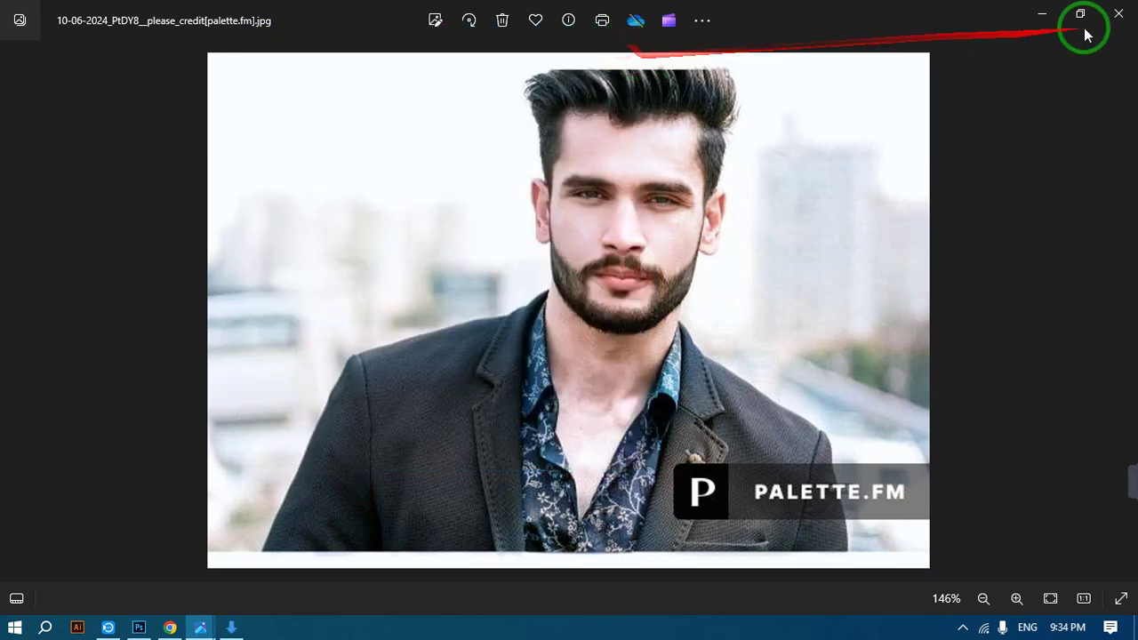
pyautogui.click(1119, 13)
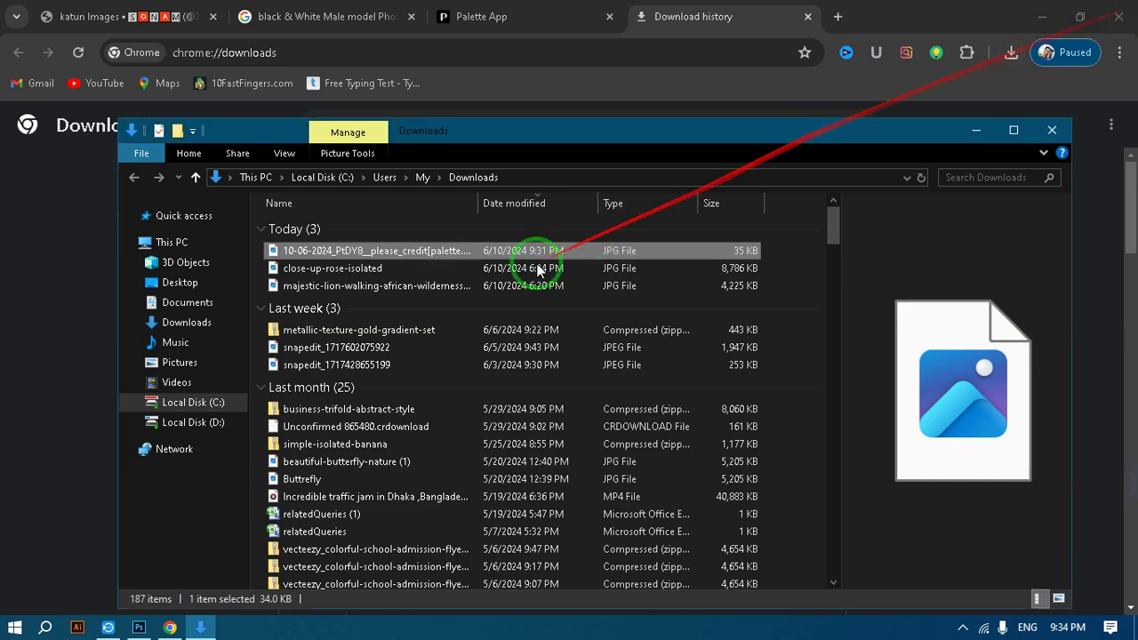
# Copy the Palette.fm download dated 10-06-2024 from the Downloads folder and paste it into the Documents folder.
pyautogui.rightClick(465, 248)
pyautogui.click(507, 517)
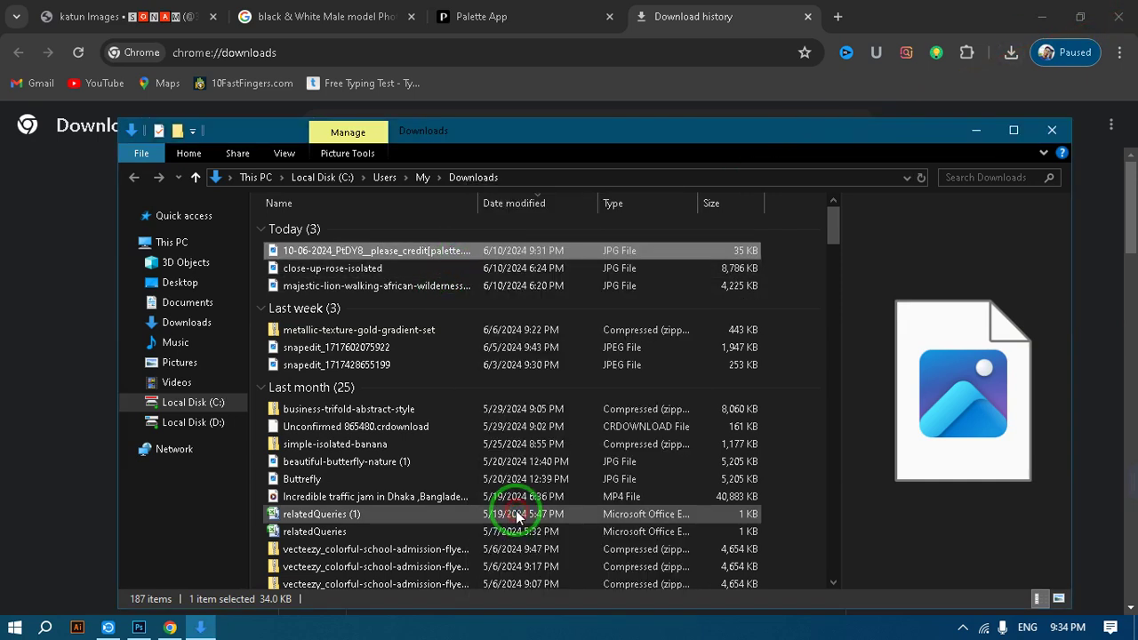
pyautogui.click(191, 302)
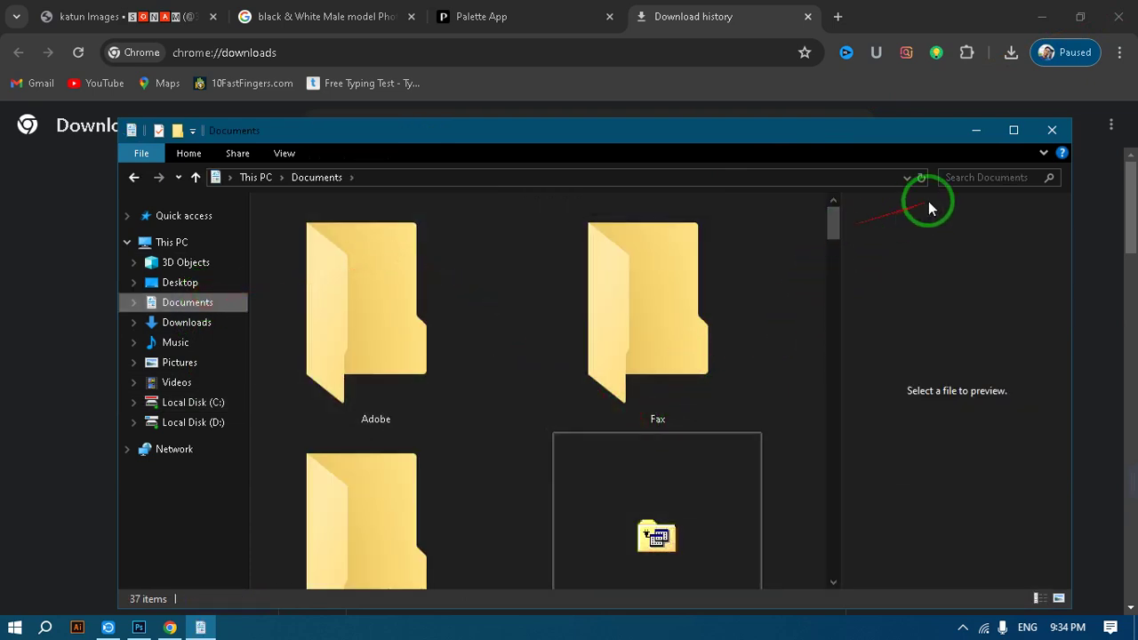
pyautogui.click(1013, 130)
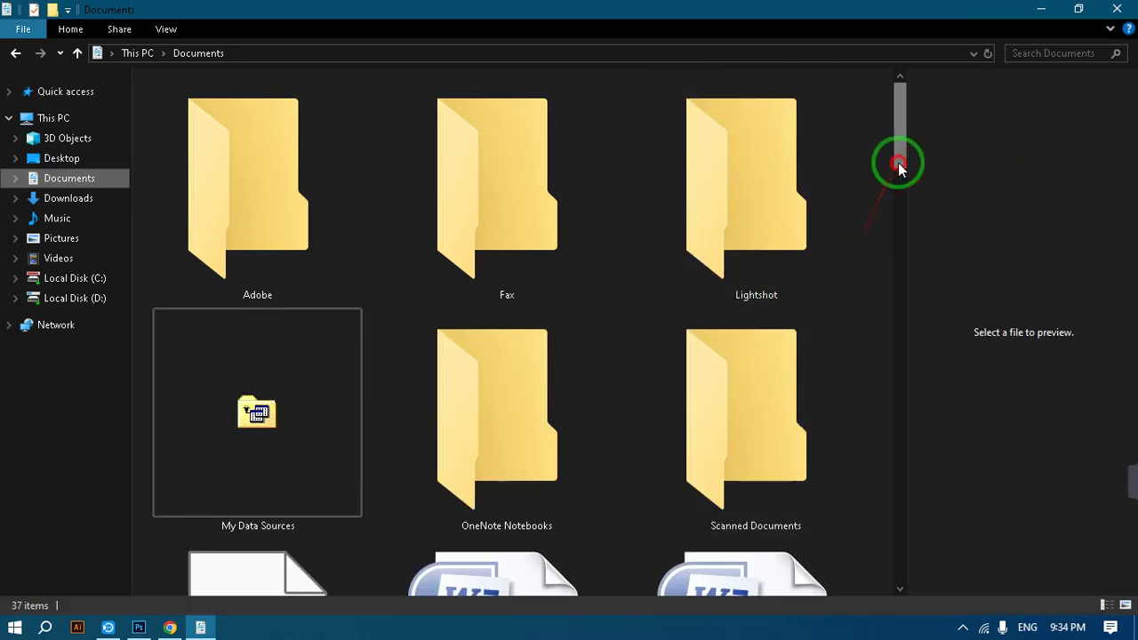
pyautogui.moveTo(902, 163); pyautogui.dragTo(919, 599)
pyautogui.click(523, 537)
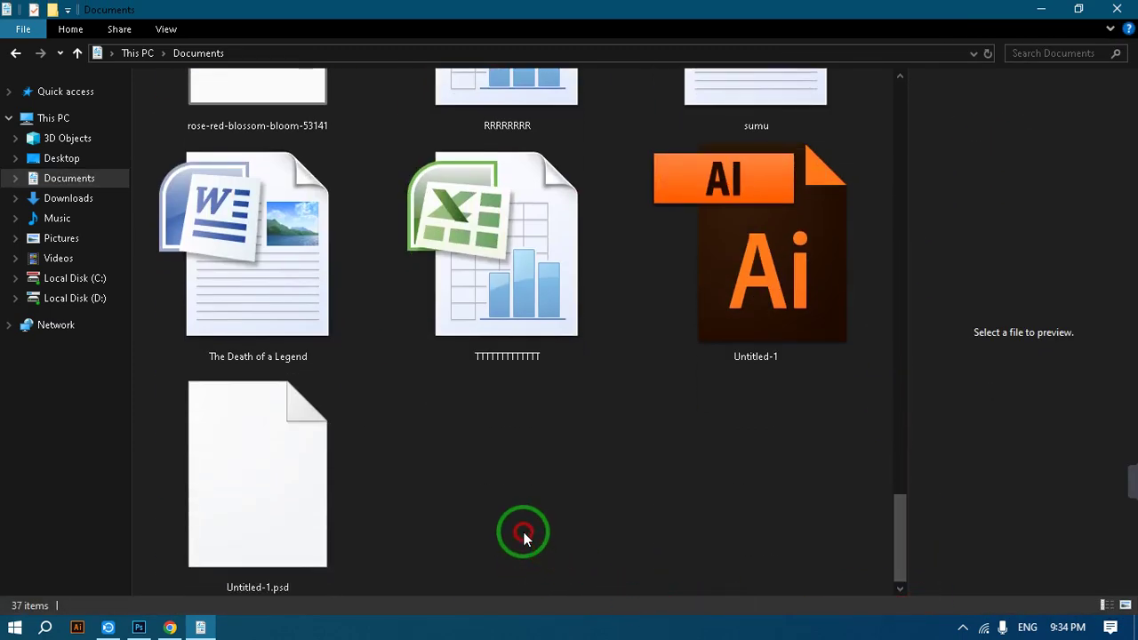
pyautogui.hotkey('ctrl', 'v')
# Rename the pasted Palette.fm image in Documents to 10-06- by removing the rest of its name.
pyautogui.rightClick(524, 510)
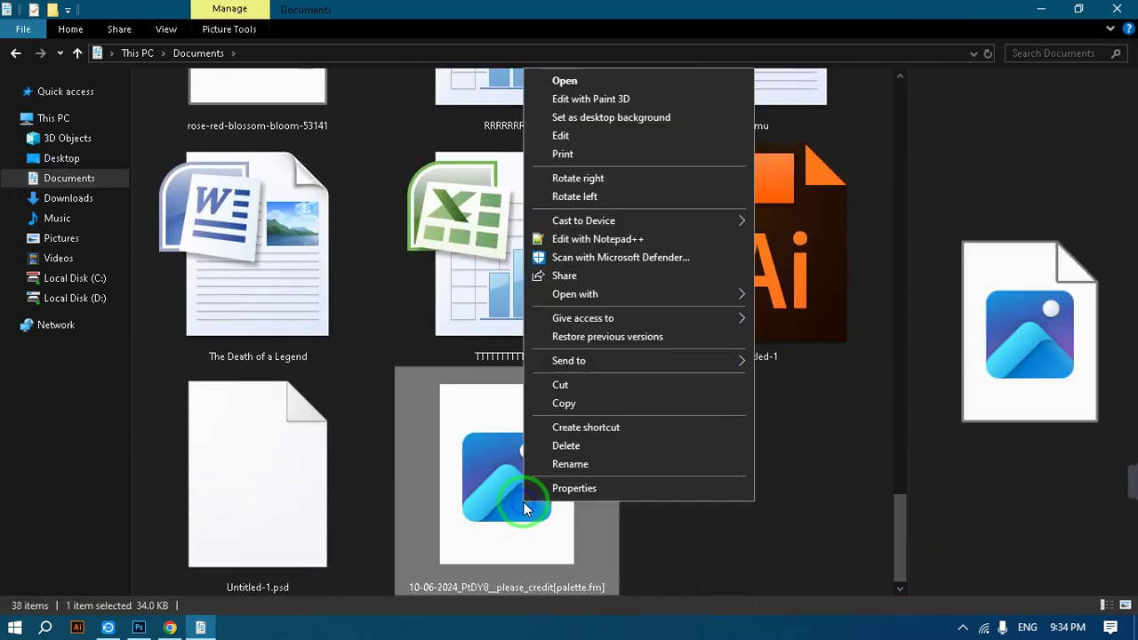
pyautogui.click(521, 462)
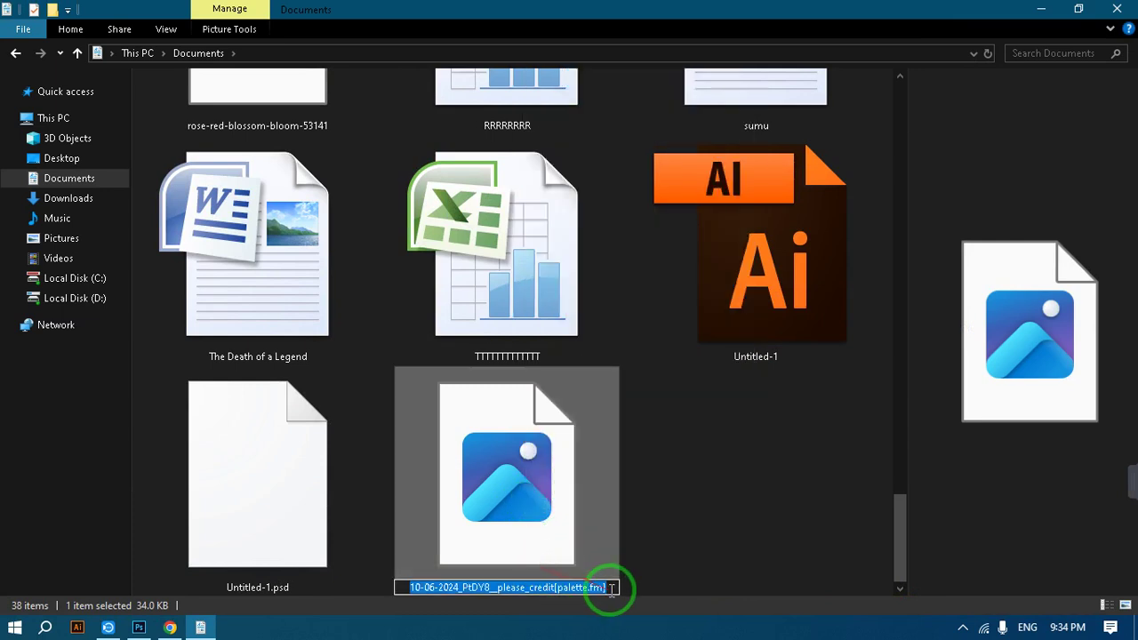
pyautogui.moveTo(615, 587); pyautogui.dragTo(512, 594)
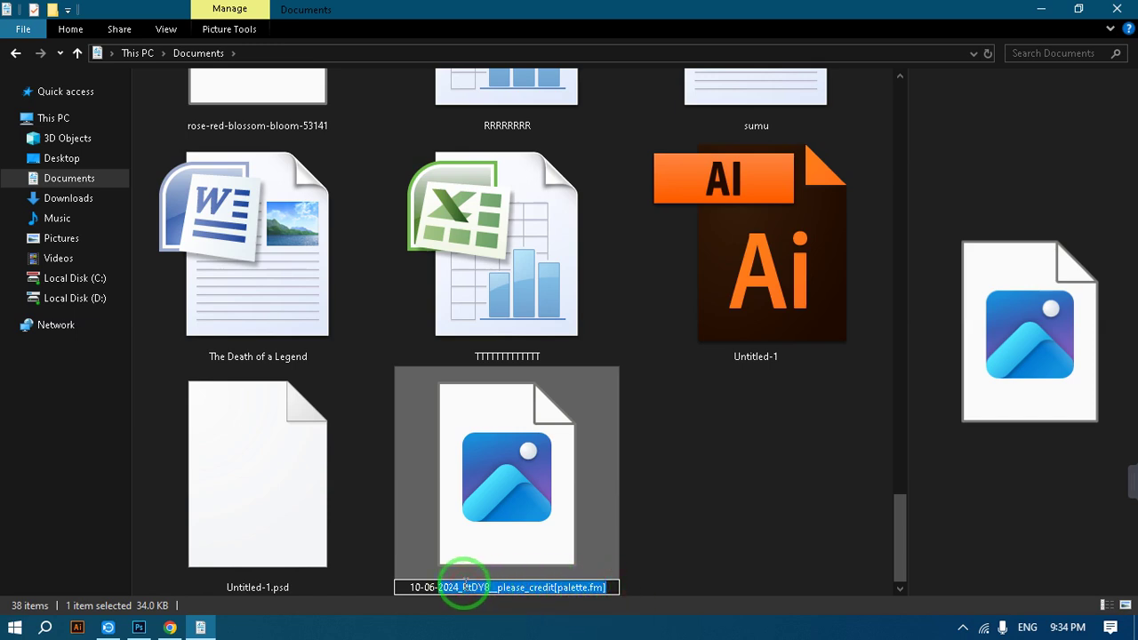
pyautogui.press('BackSpace')
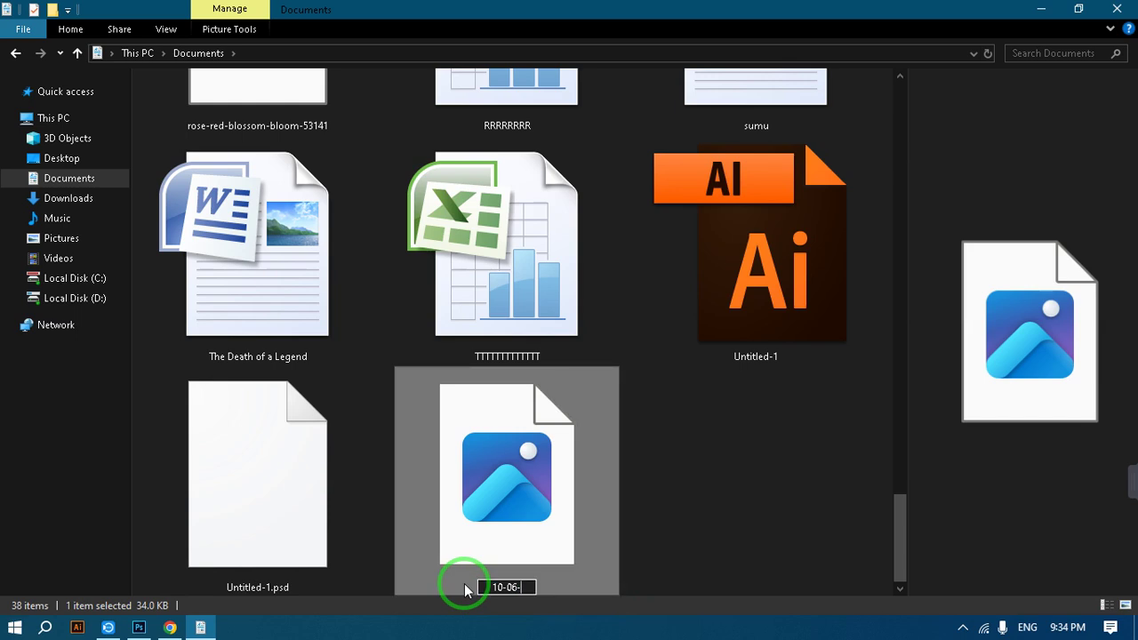
pyautogui.click(762, 427)
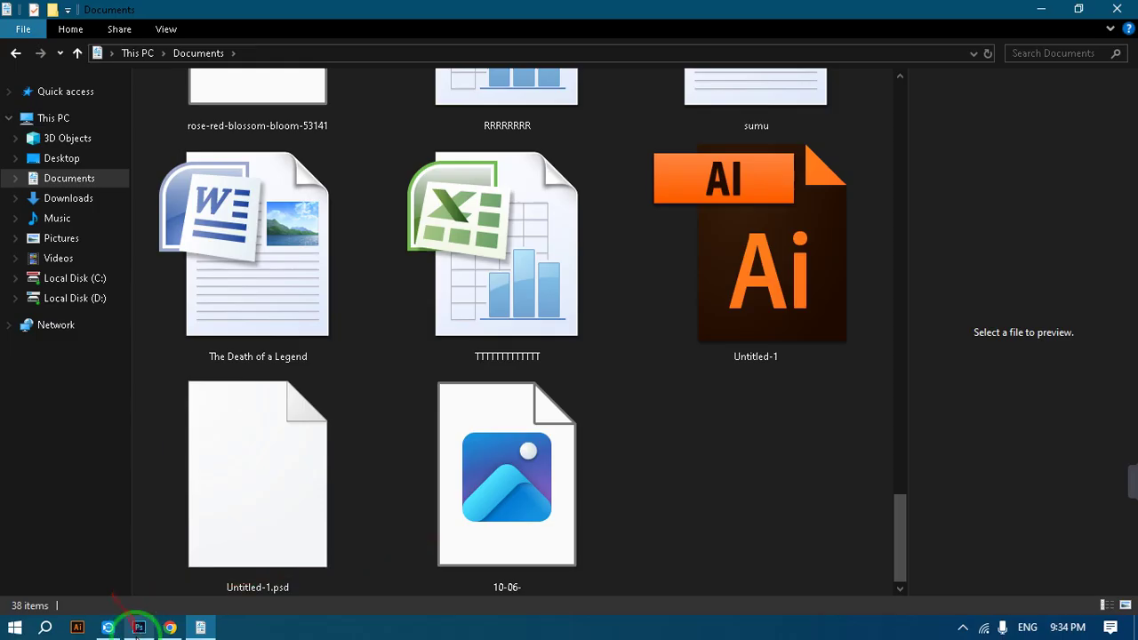
# Switch to Photoshop, open the 10-06- image from Documents, and copy it into the Untitled-1 document as a layer.
pyautogui.click(139, 627)
pyautogui.click(47, 11)
pyautogui.click(54, 42)
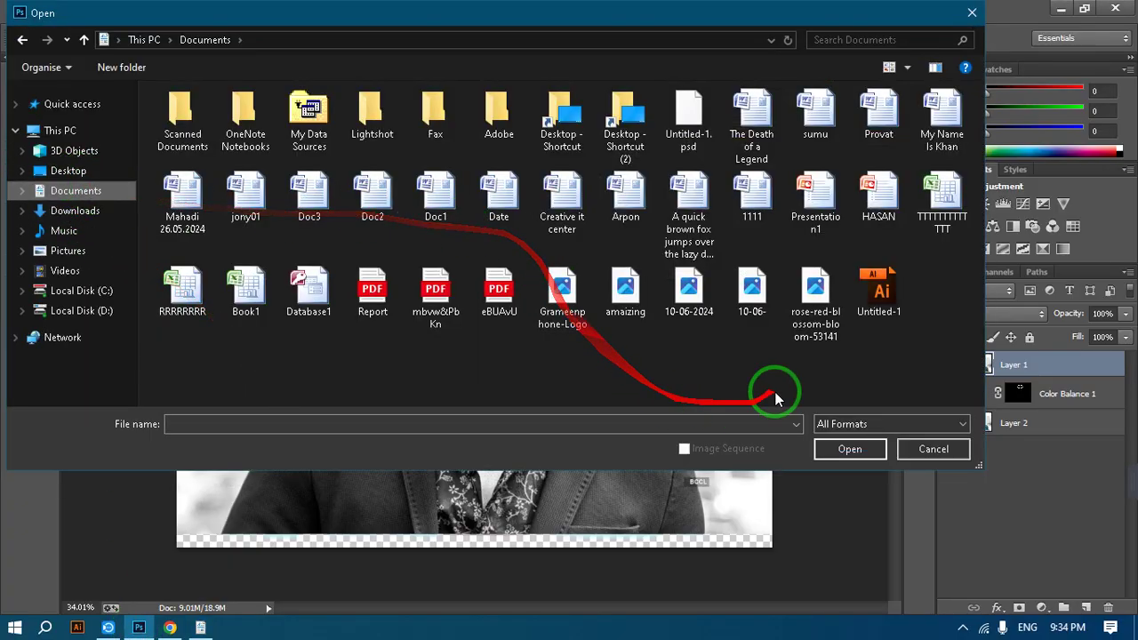
pyautogui.click(762, 314)
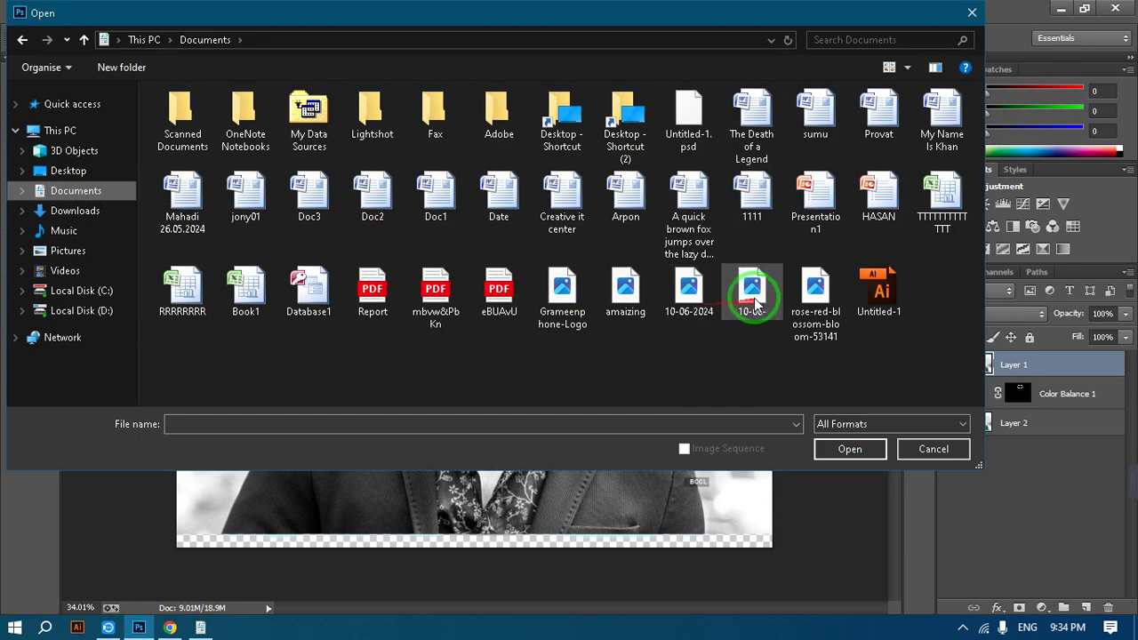
pyautogui.click(832, 455)
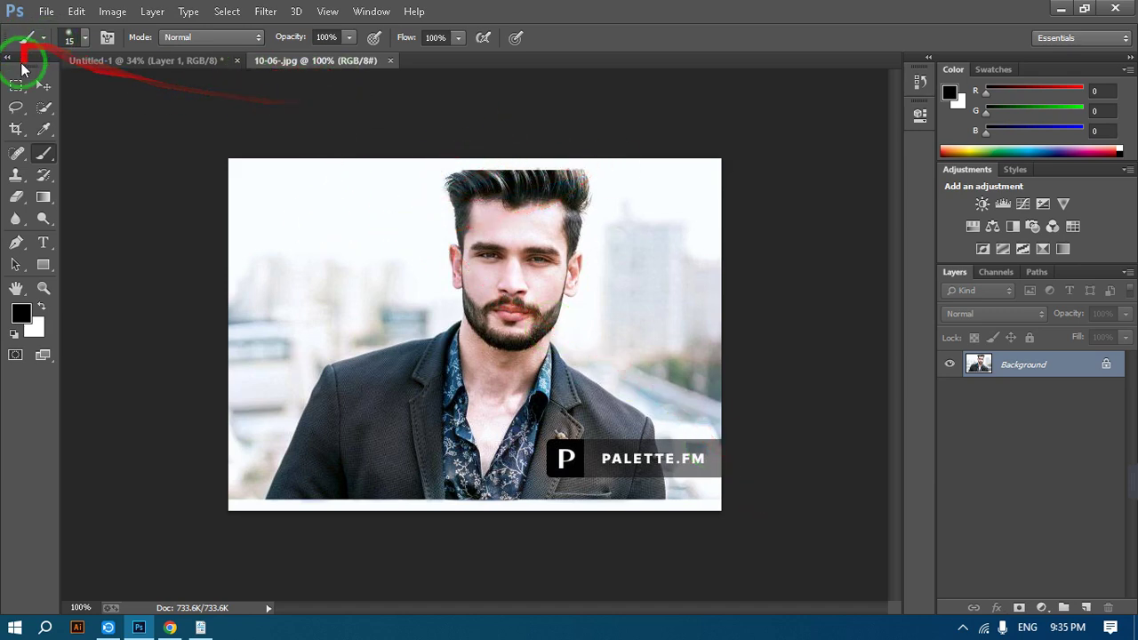
pyautogui.click(43, 85)
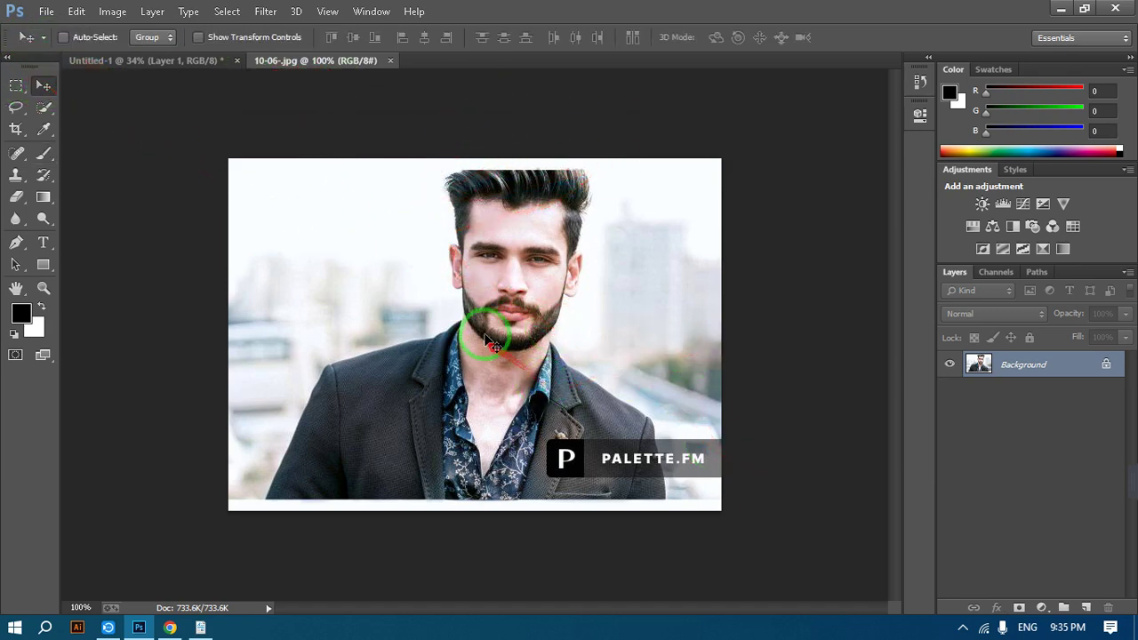
pyautogui.moveTo(534, 333); pyautogui.dragTo(515, 383)
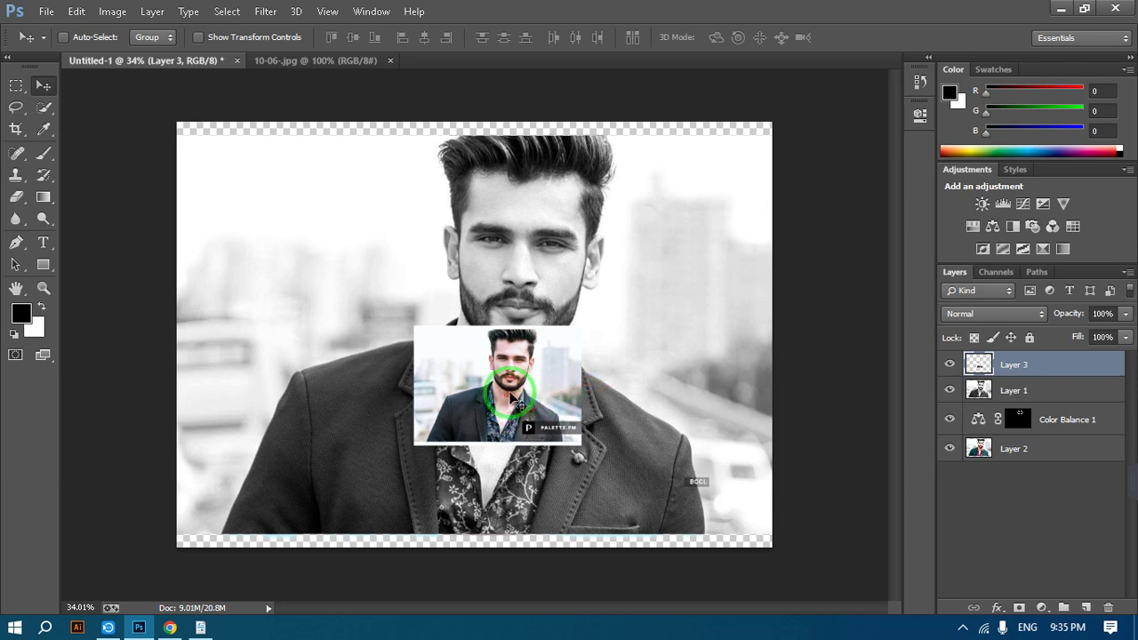
# Scale the Palette.fm layer to about 331% and align it with the left edge of the canvas over the grayscale portrait.
pyautogui.hotkey('ctrl', 't')
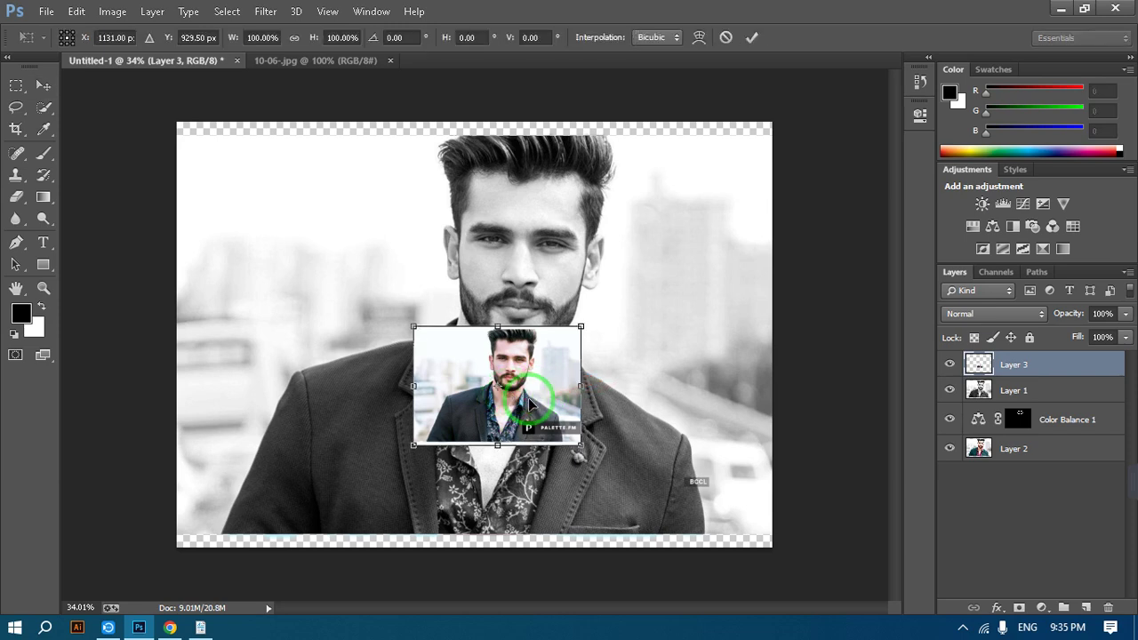
pyautogui.moveTo(581, 447); pyautogui.dragTo(681, 564)
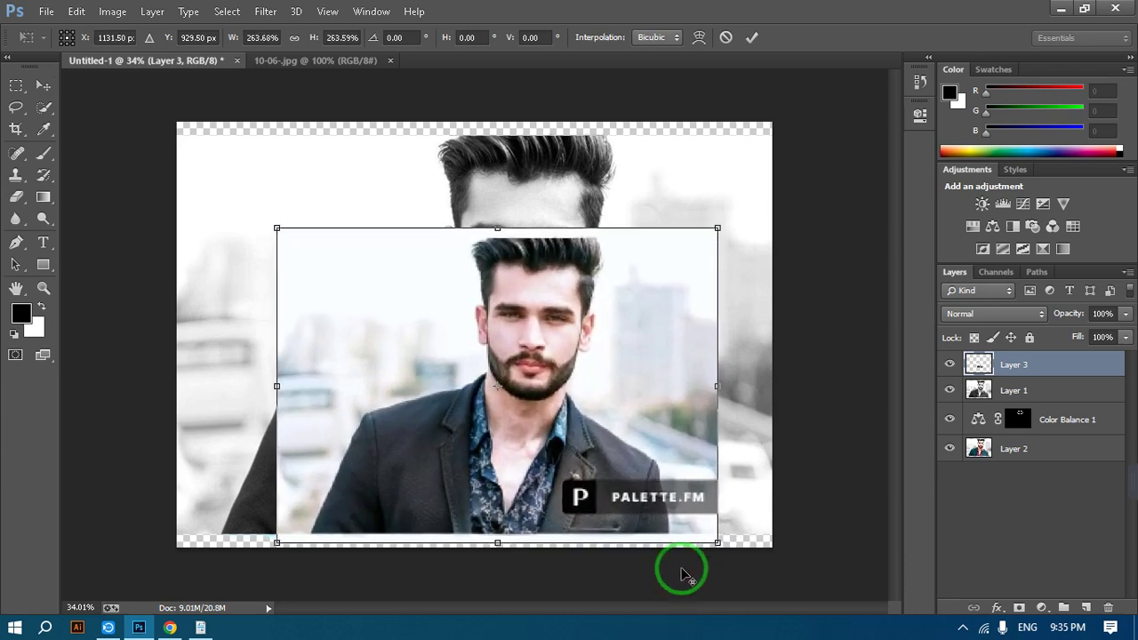
pyautogui.moveTo(589, 444); pyautogui.dragTo(591, 400)
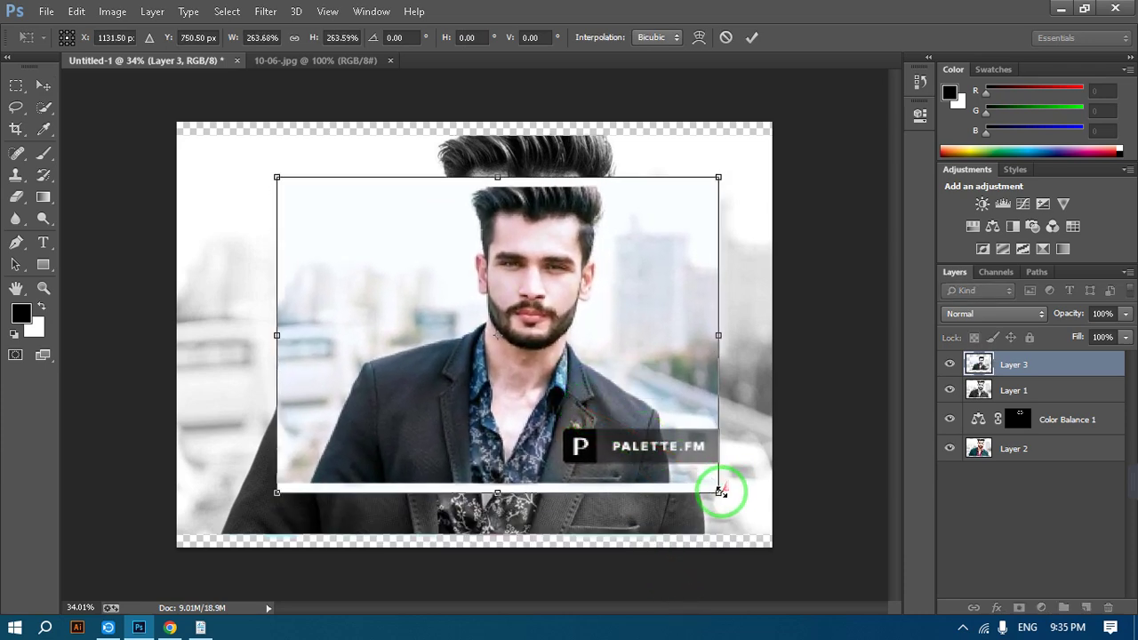
pyautogui.moveTo(720, 491); pyautogui.dragTo(752, 563)
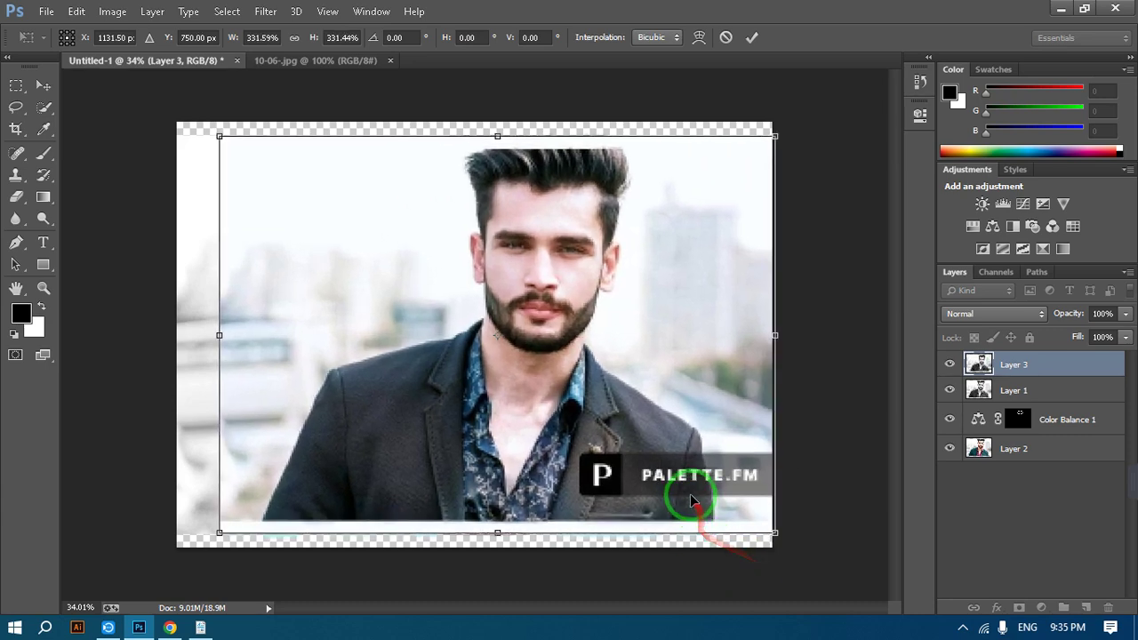
pyautogui.moveTo(690, 495); pyautogui.dragTo(641, 500)
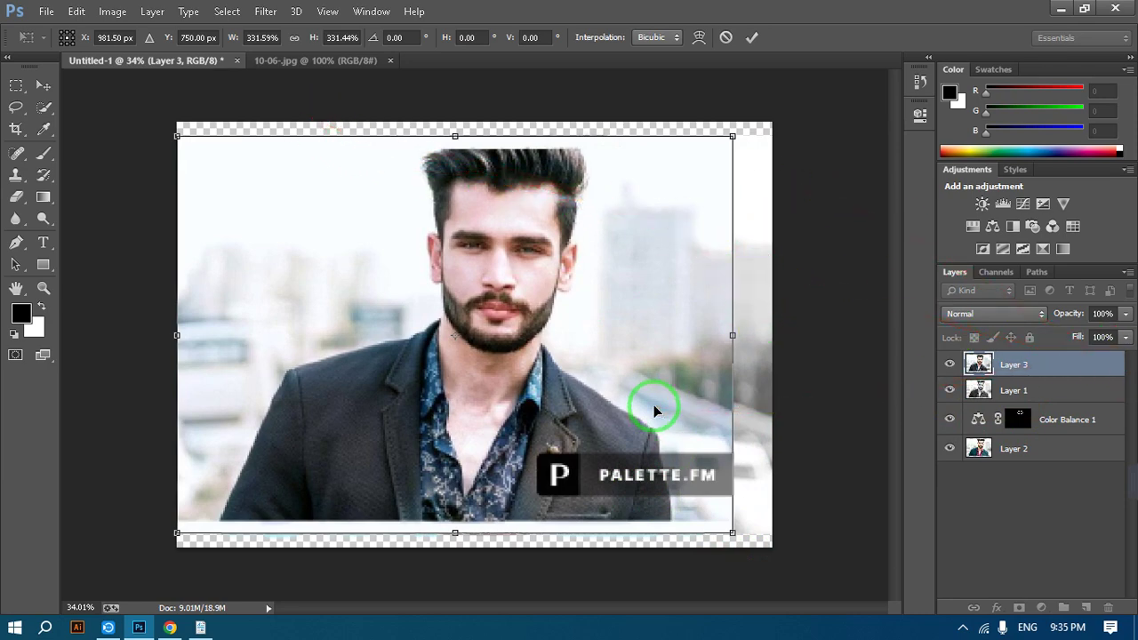
pyautogui.press('Return')
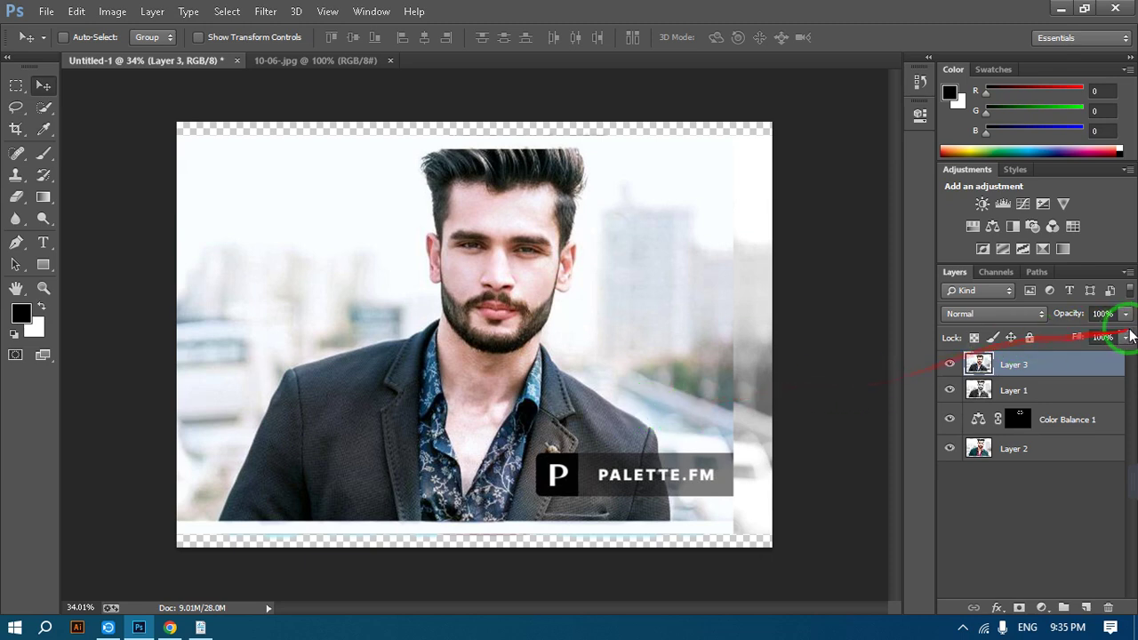
# Lower Layer 3's opacity to 37% and move the layer so its face roughly overlaps the grayscale portrait beneath.
pyautogui.click(1128, 318)
pyautogui.moveTo(1127, 331); pyautogui.dragTo(560, 480)
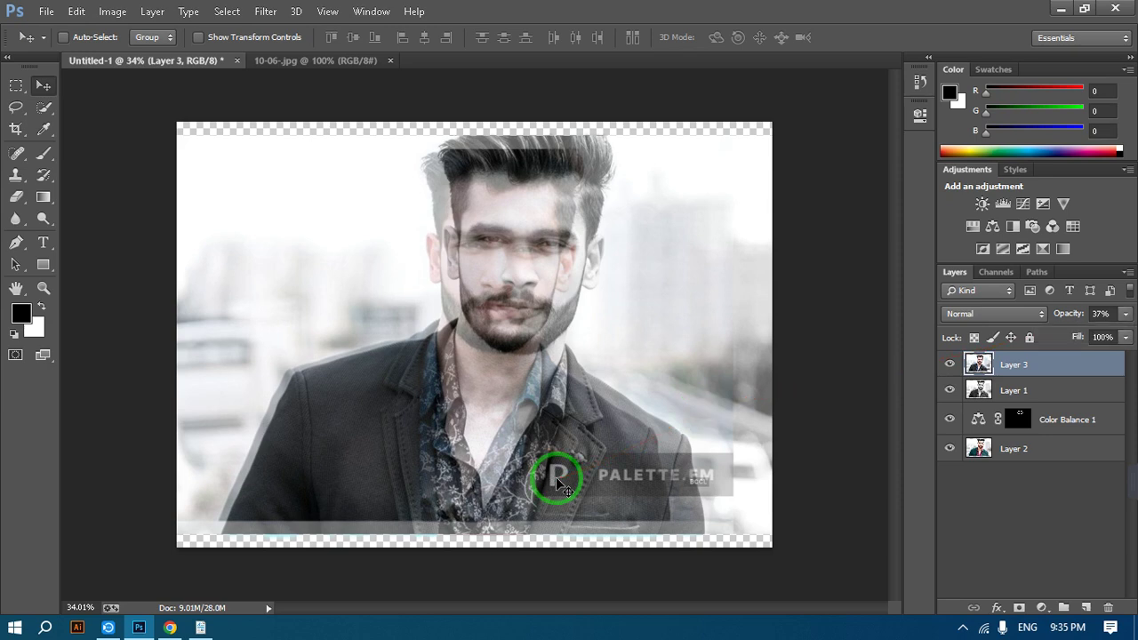
pyautogui.moveTo(555, 477); pyautogui.dragTo(589, 489)
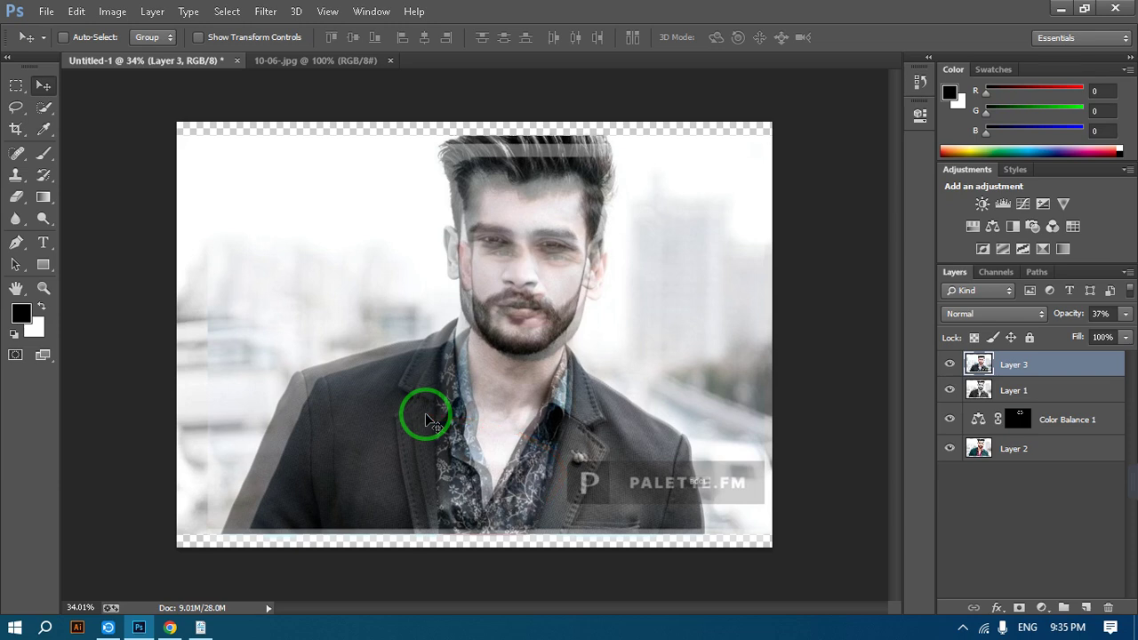
# Stretch Layer 3 by about 107% in width and height to fill the canvas, and set its opacity to 100%.
pyautogui.hotkey('ctrl', 't')
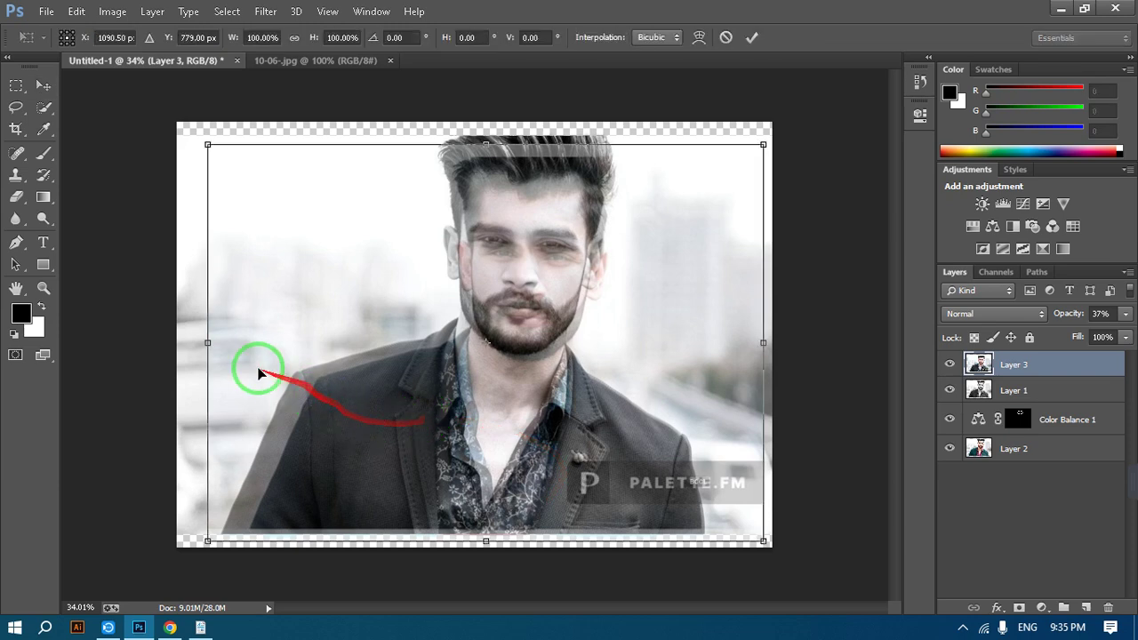
pyautogui.moveTo(208, 343); pyautogui.dragTo(178, 342)
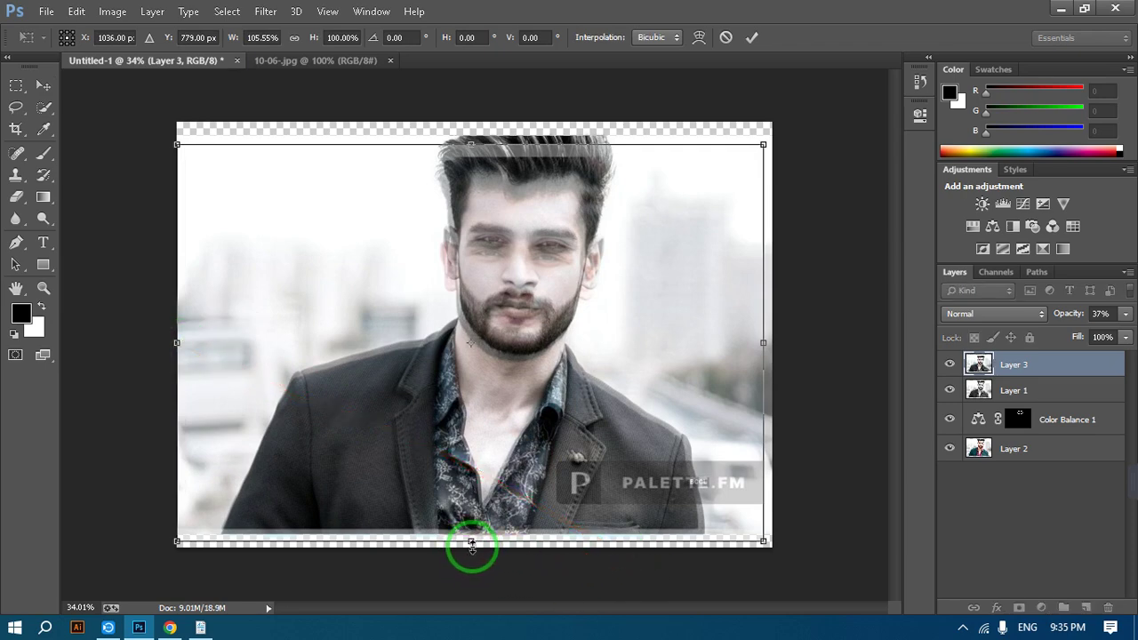
pyautogui.moveTo(471, 542); pyautogui.dragTo(470, 547)
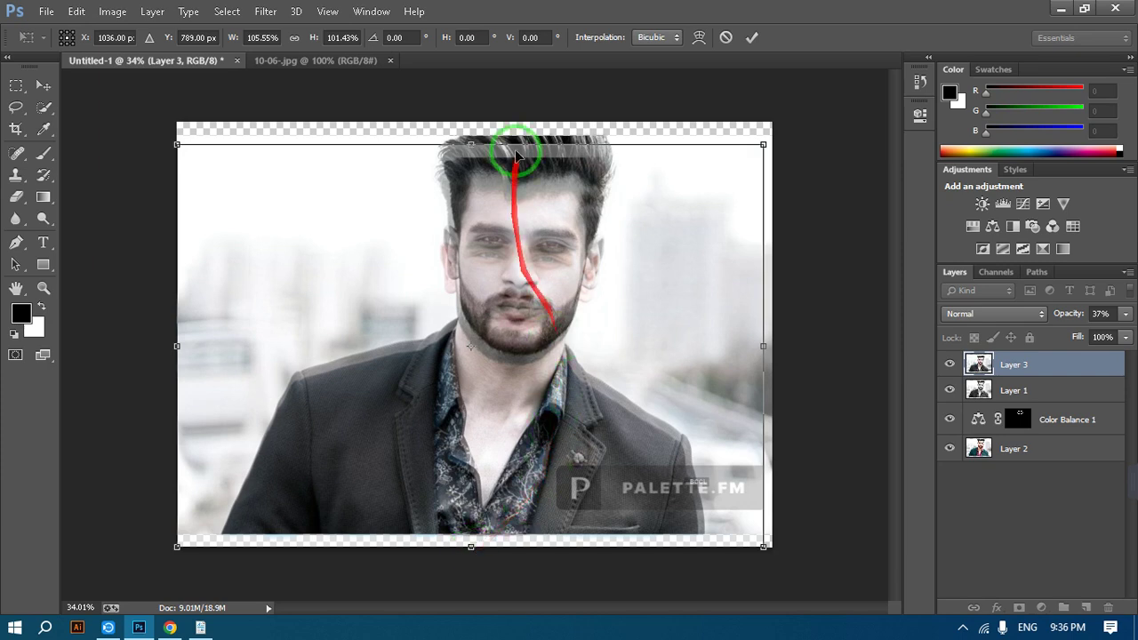
pyautogui.moveTo(474, 145); pyautogui.dragTo(477, 124)
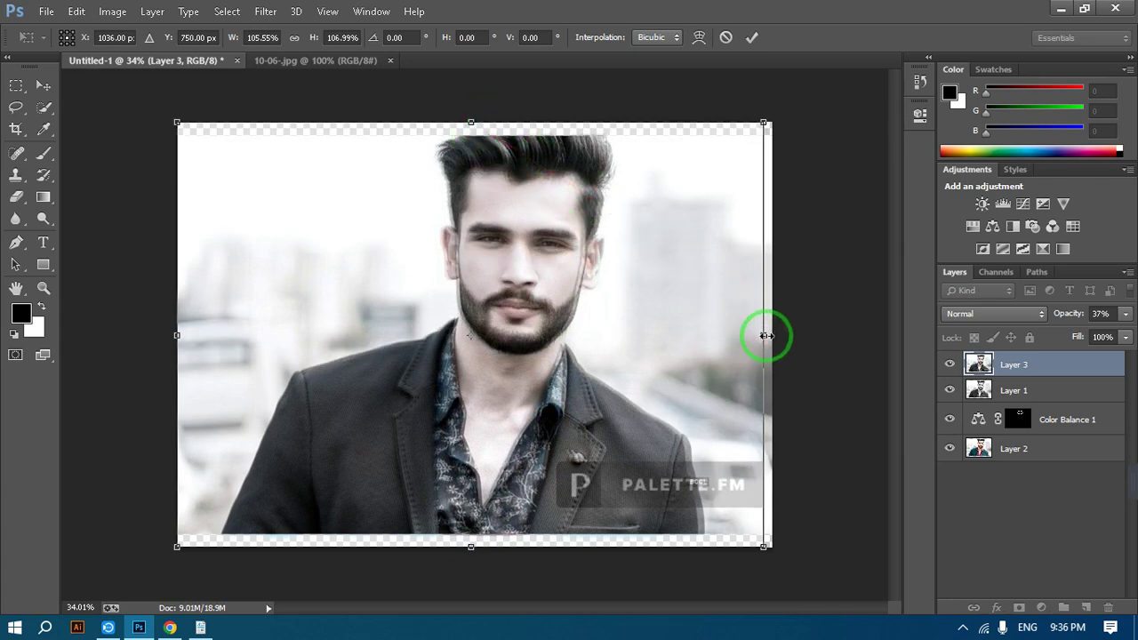
pyautogui.moveTo(764, 336); pyautogui.dragTo(771, 337)
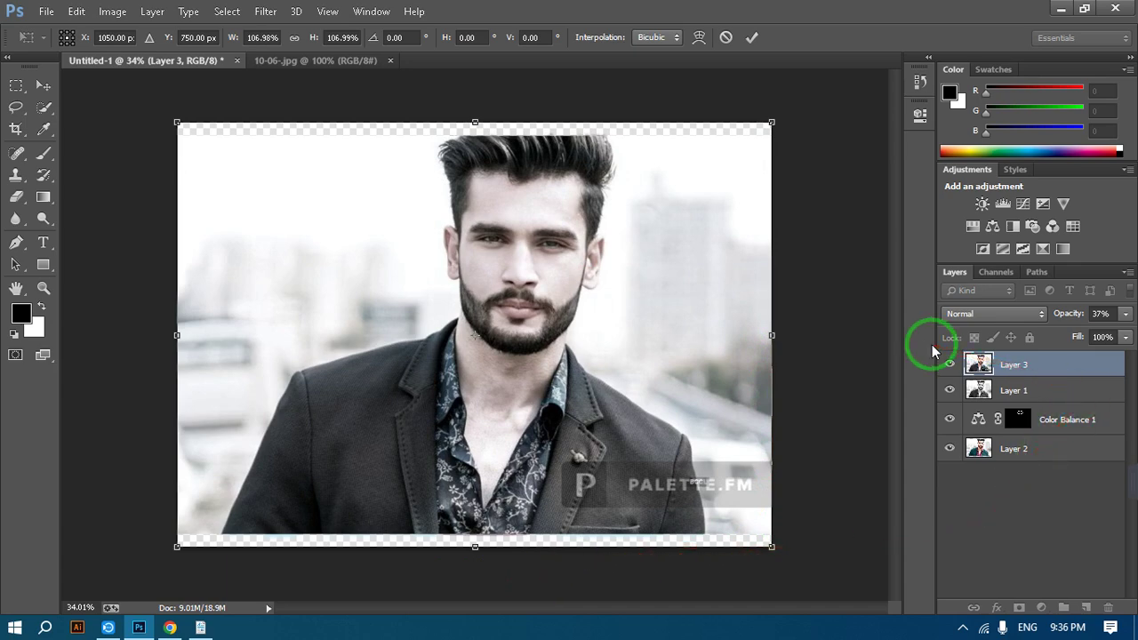
pyautogui.press('Return')
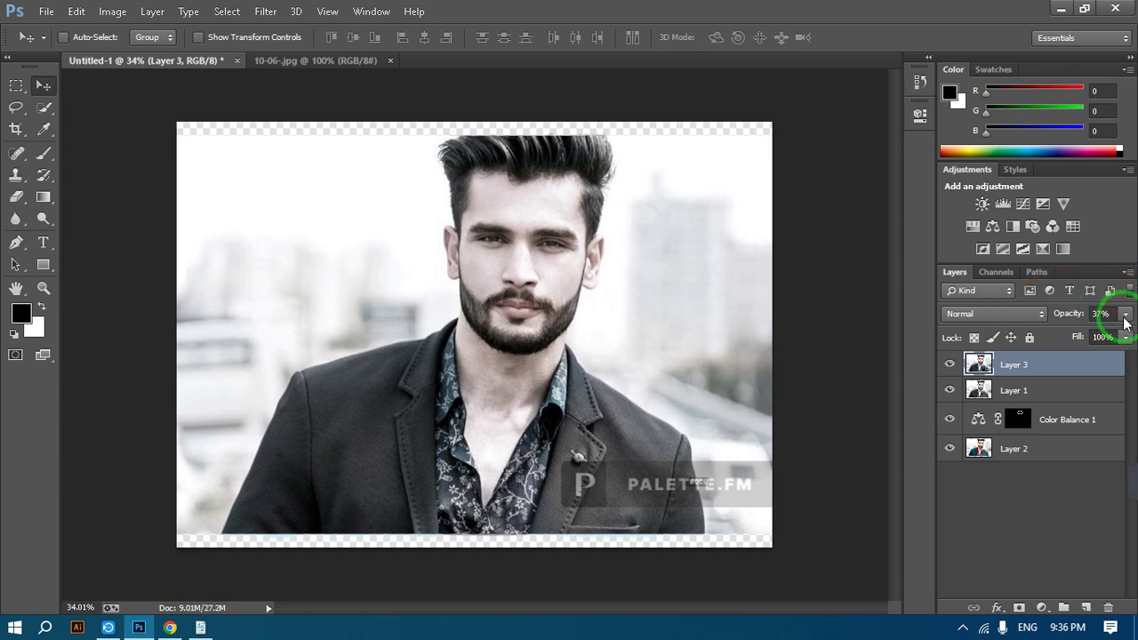
pyautogui.click(1125, 323)
pyautogui.moveTo(1078, 336); pyautogui.dragTo(1127, 334)
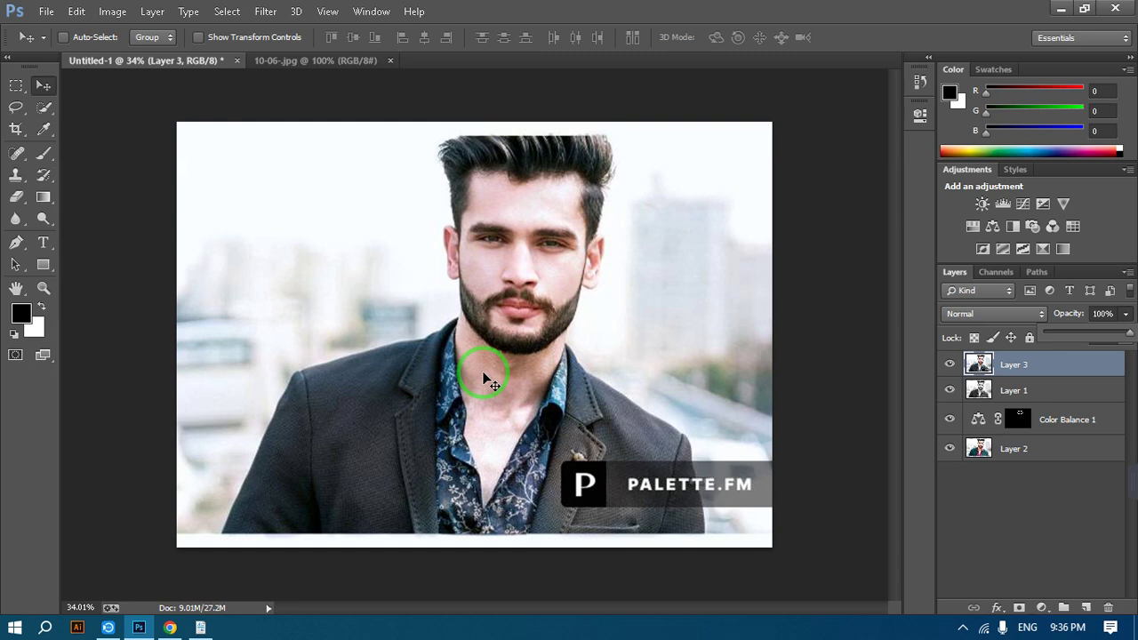
# Hide Layer 3 and Layer 1, select Layer 2 and the Pen tool, and inspect the manually colored portrait.
pyautogui.click(1009, 396)
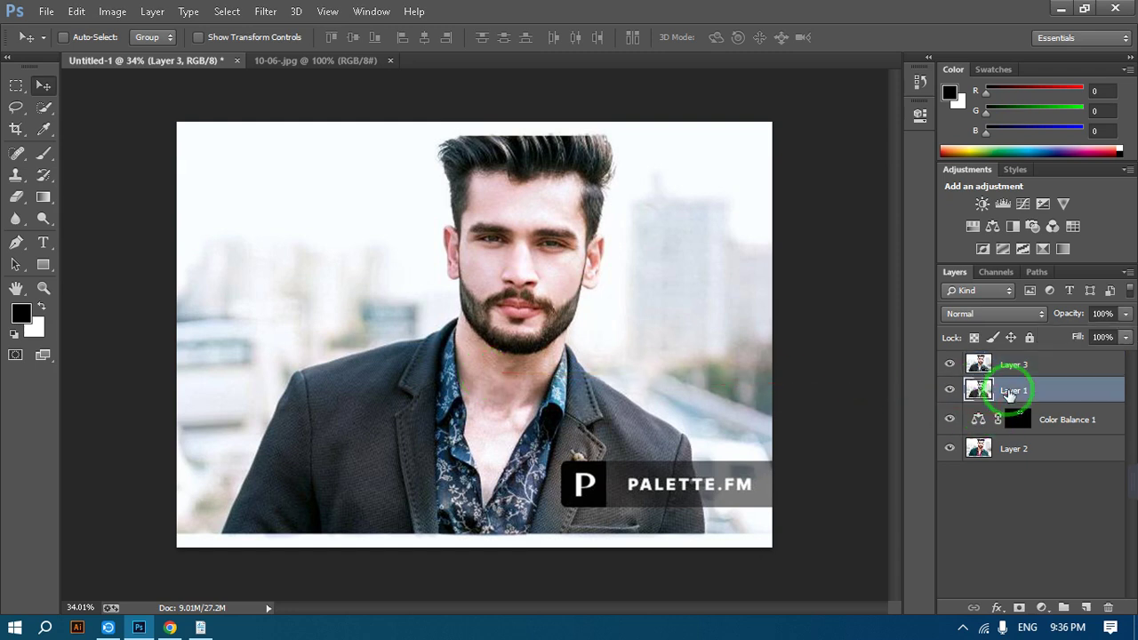
pyautogui.click(949, 366)
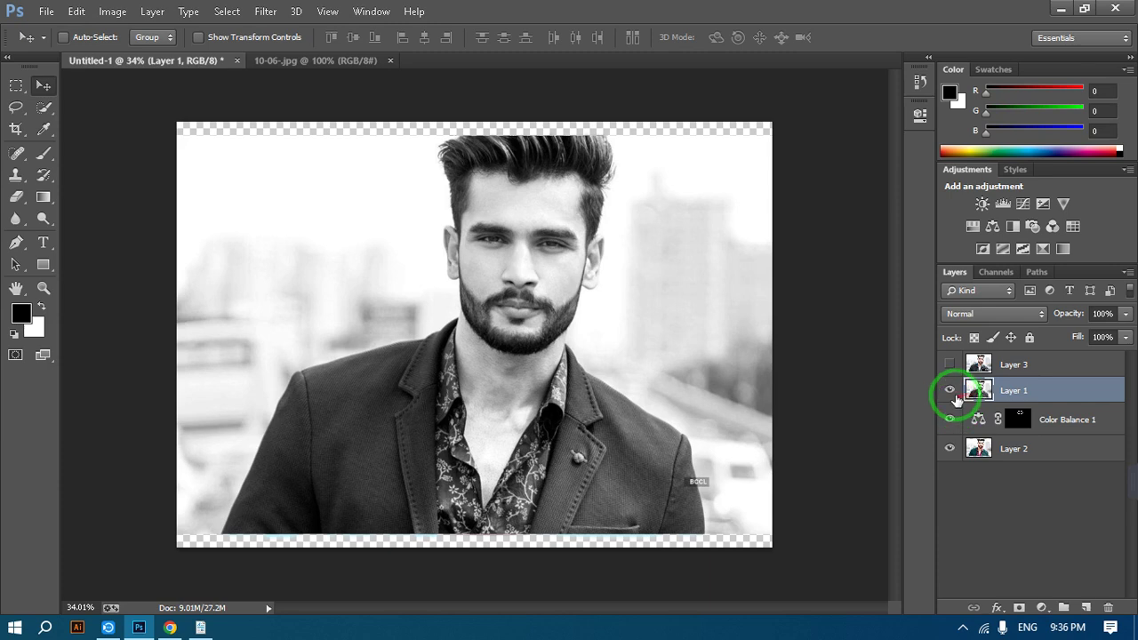
pyautogui.click(951, 393)
pyautogui.click(1011, 453)
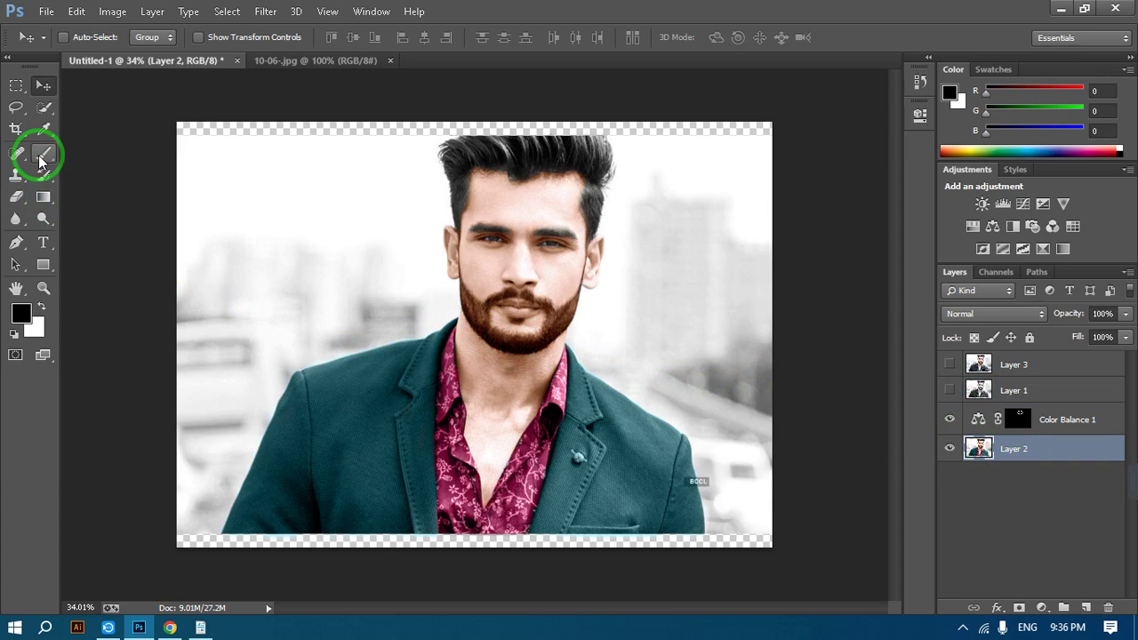
pyautogui.press('p')
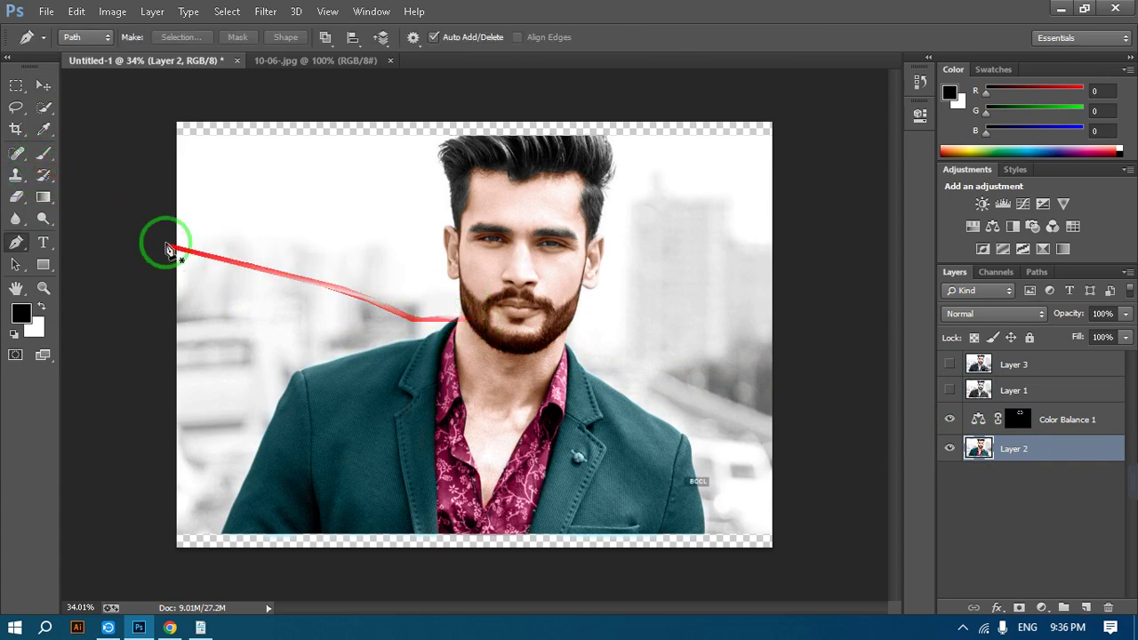
pyautogui.scroll(3, 457, 326)
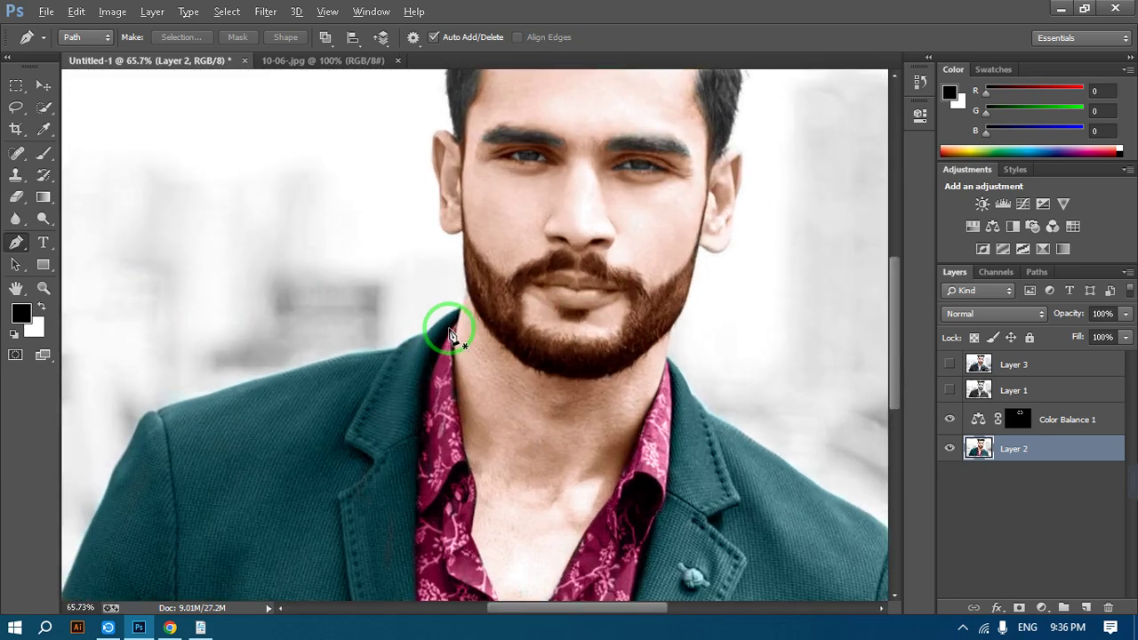
pyautogui.scroll(-4, 449, 333)
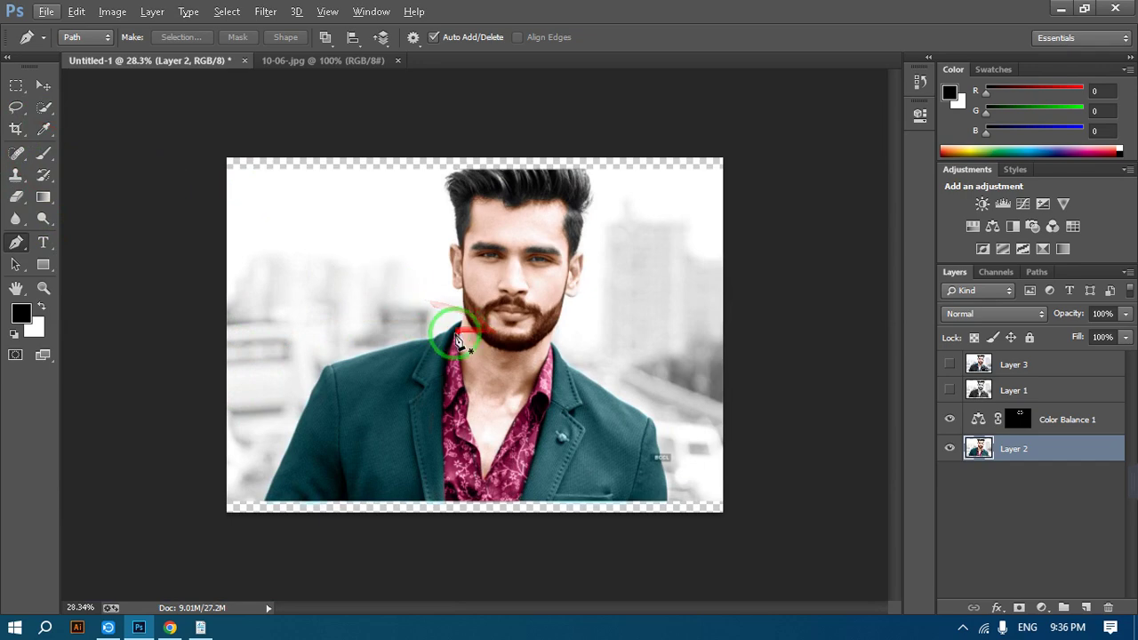
pyautogui.scroll(1, 436, 333)
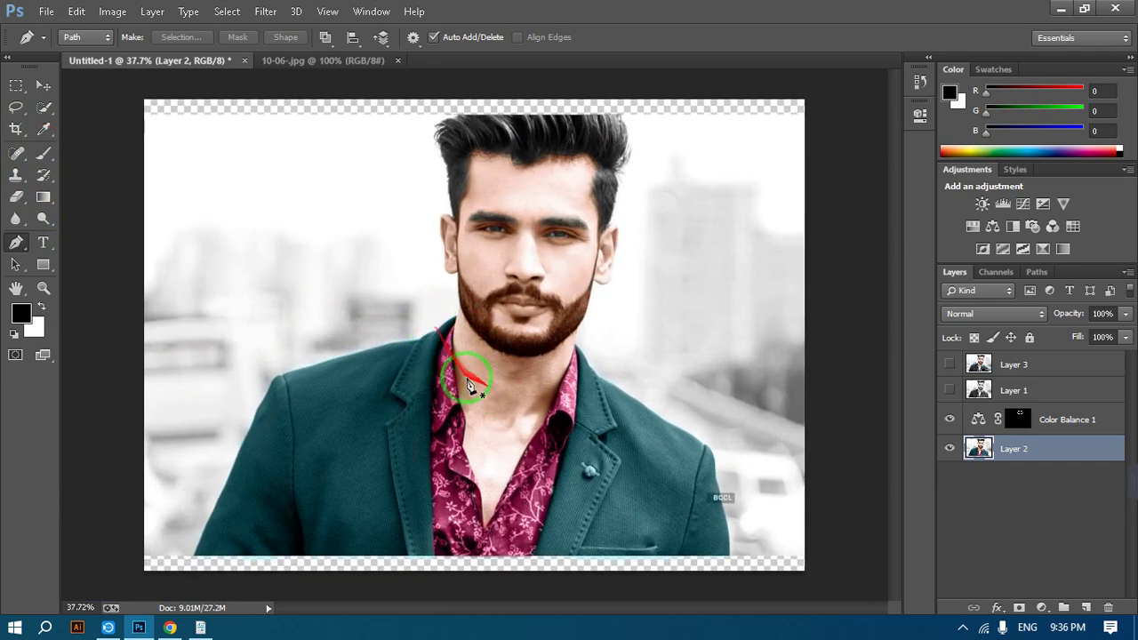
pyautogui.click(17, 154)
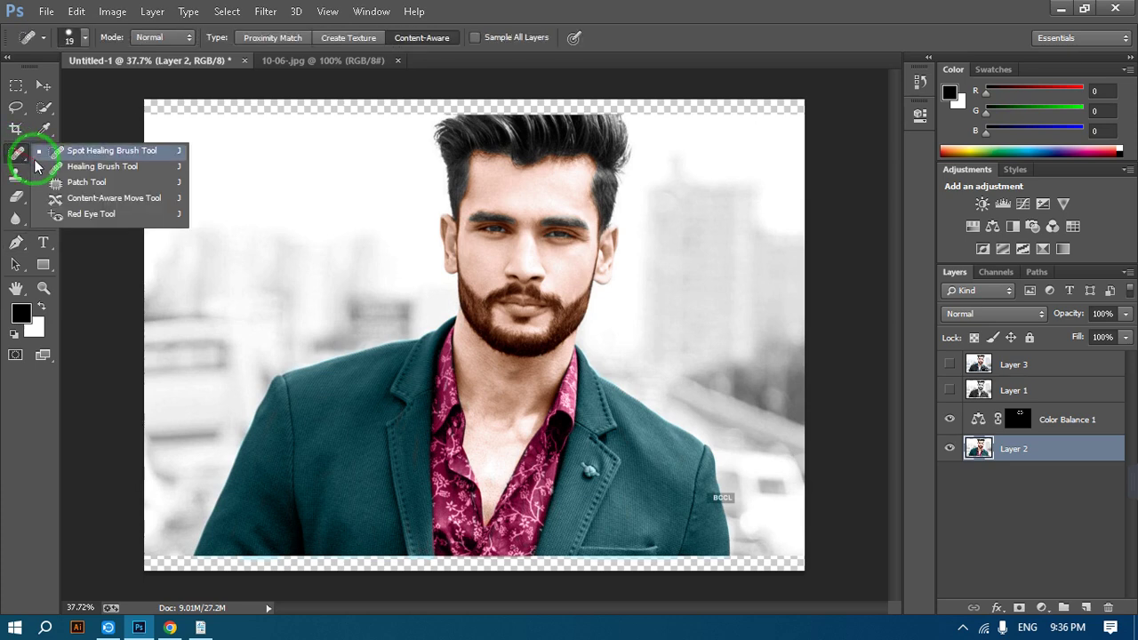
pyautogui.click(71, 184)
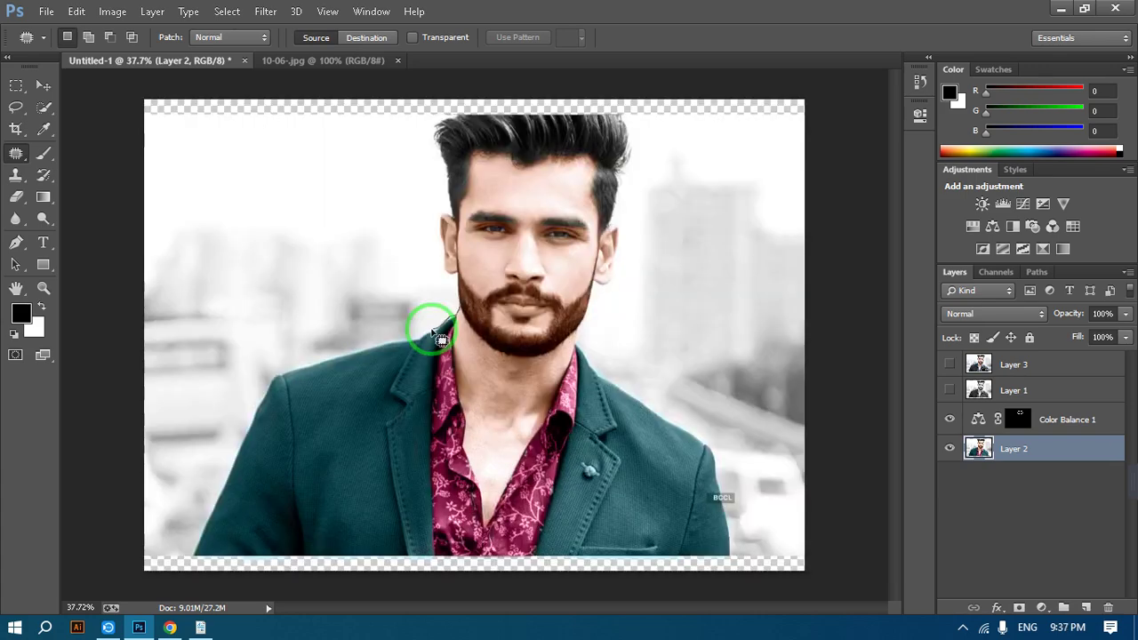
pyautogui.moveTo(435, 335); pyautogui.dragTo(511, 378)
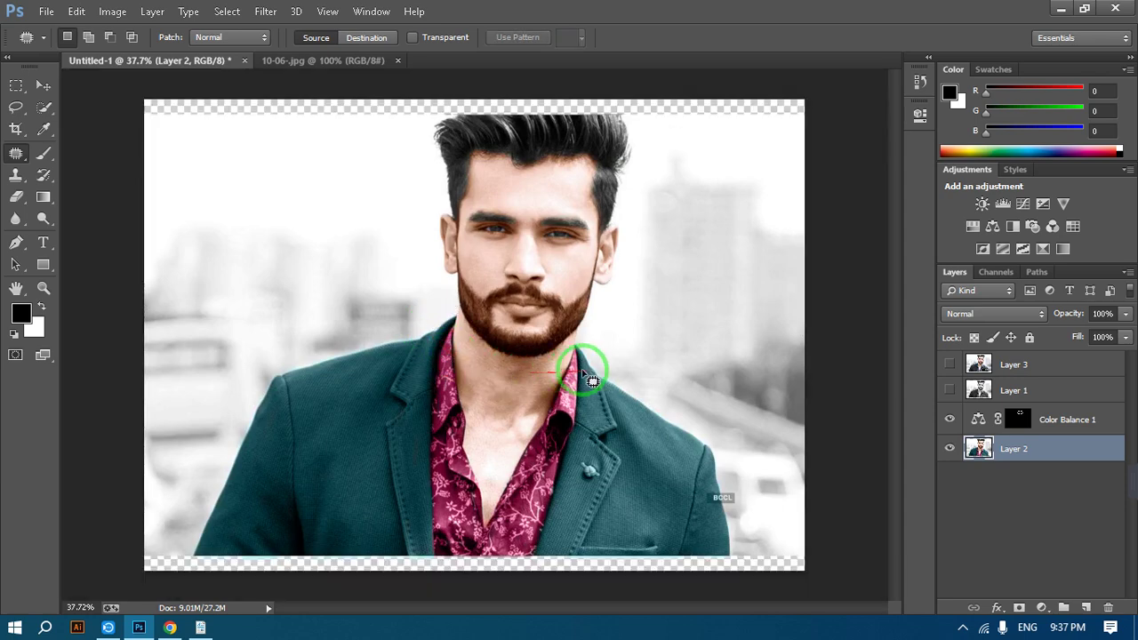
# Show Layer 3 and try lowering Layer 2's opacity to 15%, returning it to 100%.
pyautogui.click(950, 366)
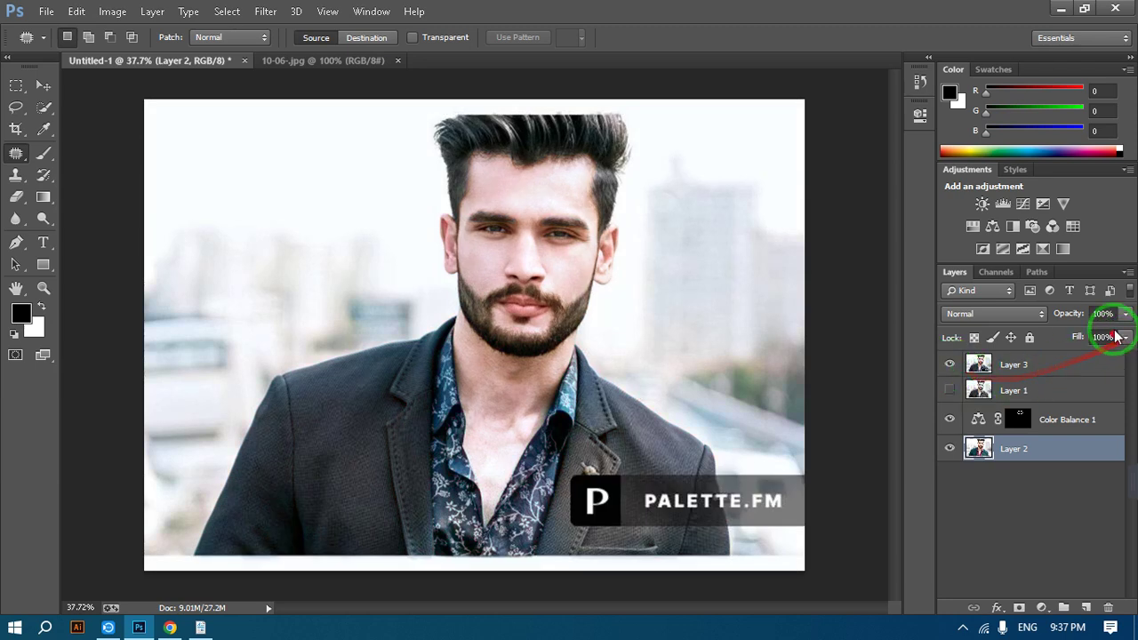
pyautogui.moveTo(1126, 317); pyautogui.dragTo(1085, 333)
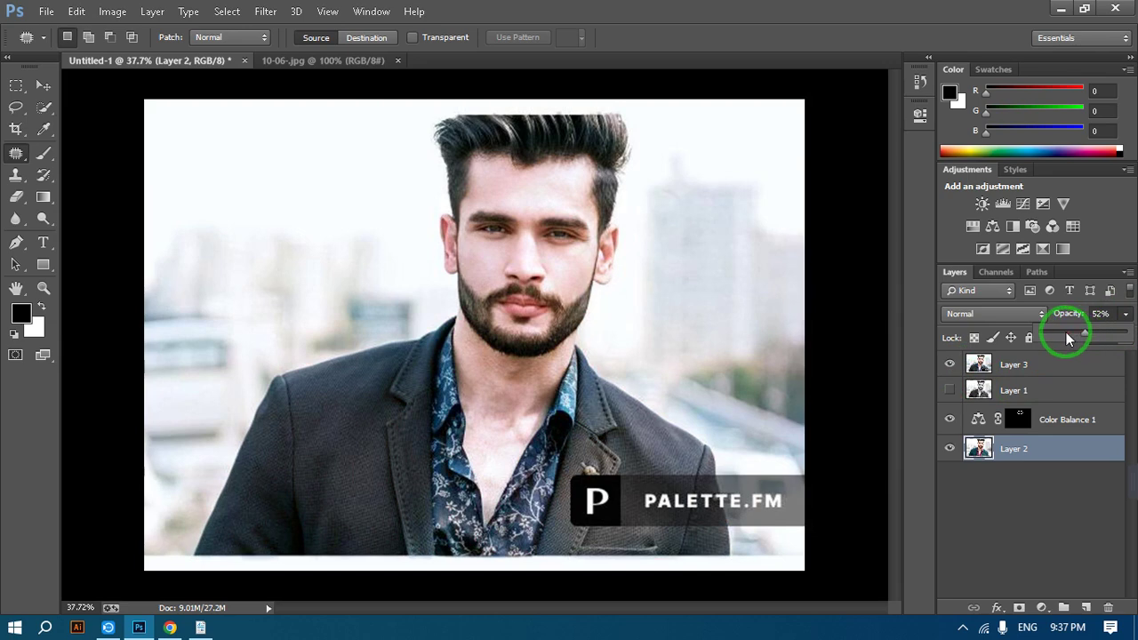
pyautogui.moveTo(1068, 336); pyautogui.dragTo(1067, 337)
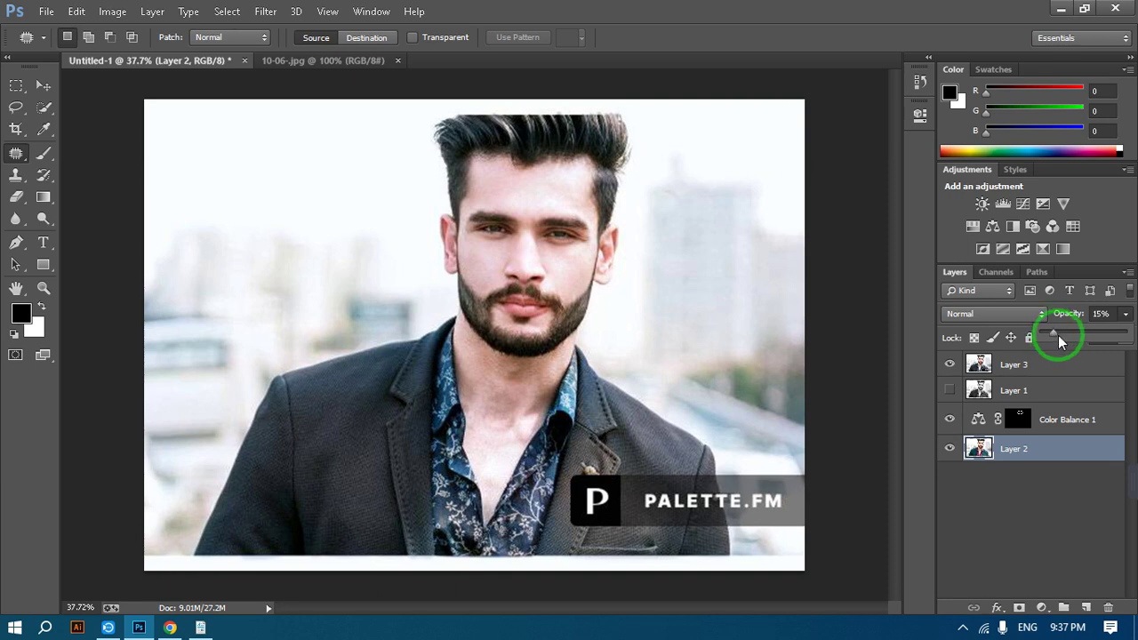
pyautogui.moveTo(1057, 332); pyautogui.dragTo(1125, 330)
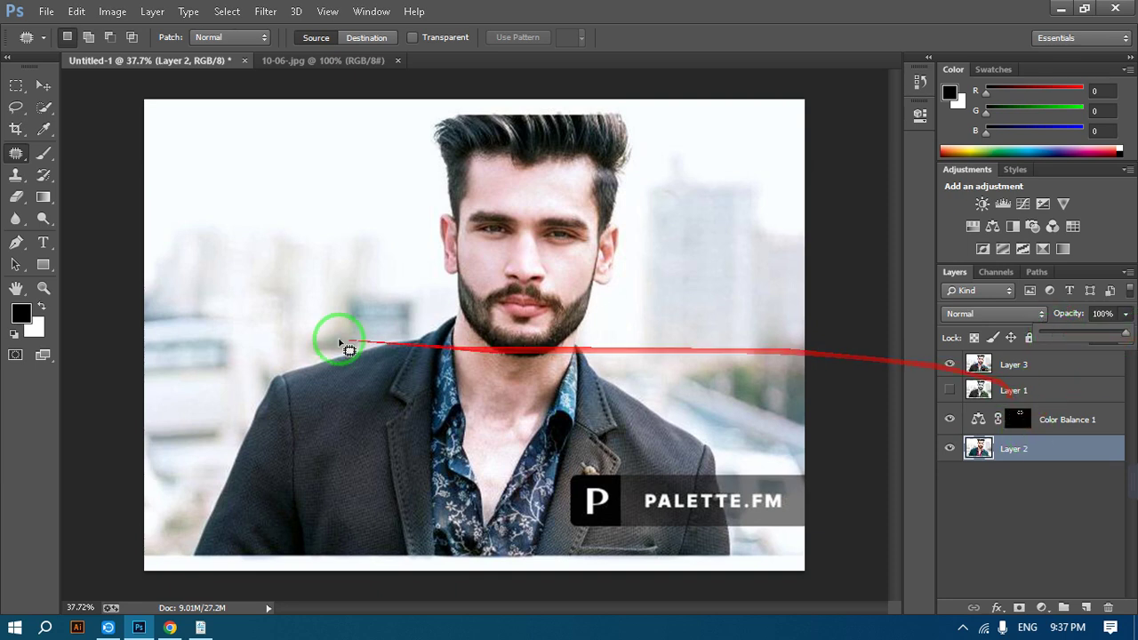
# Erase the jacket and shirt from Layer 3 with the Eraser at 100% opacity and size 80, exposing Layer 2's teal and magenta clothing.
pyautogui.click(20, 203)
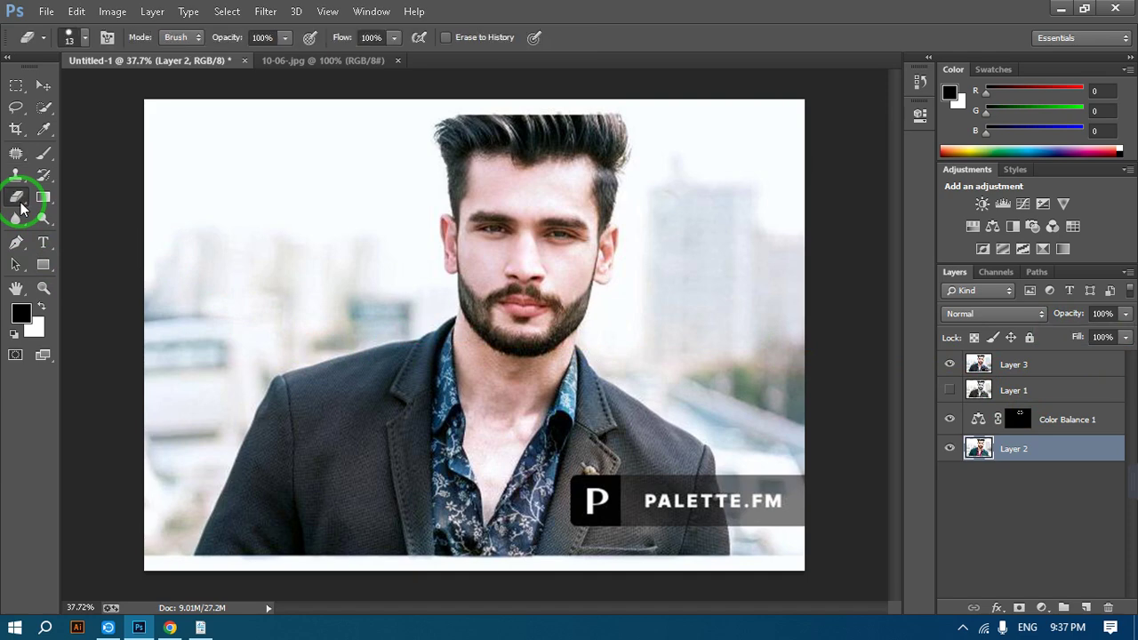
pyautogui.click(1049, 366)
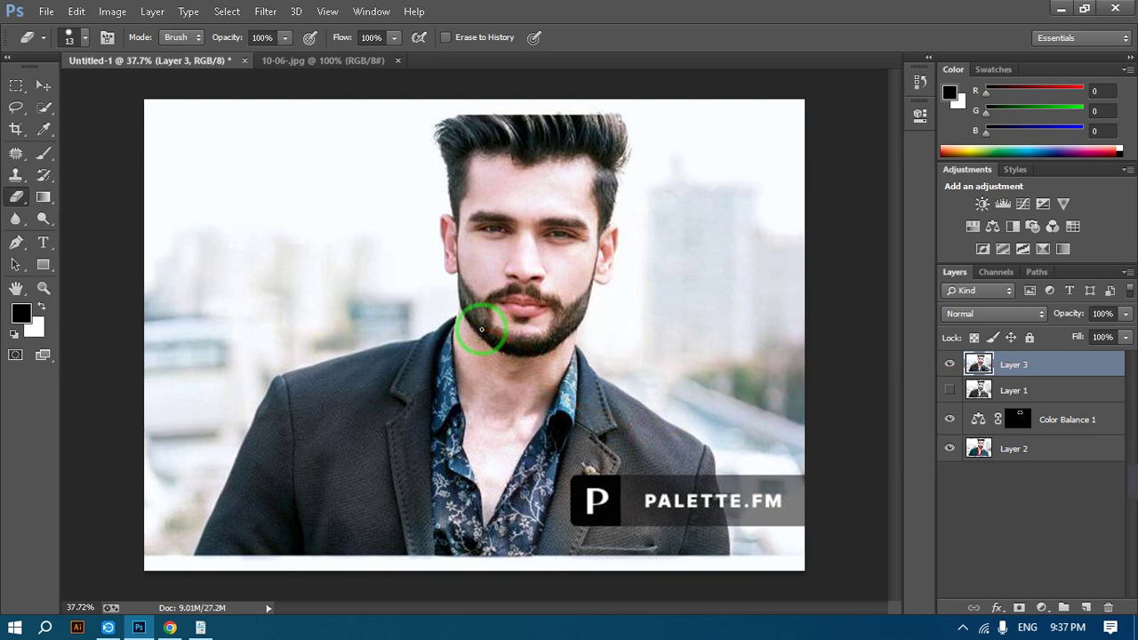
pyautogui.click(285, 40)
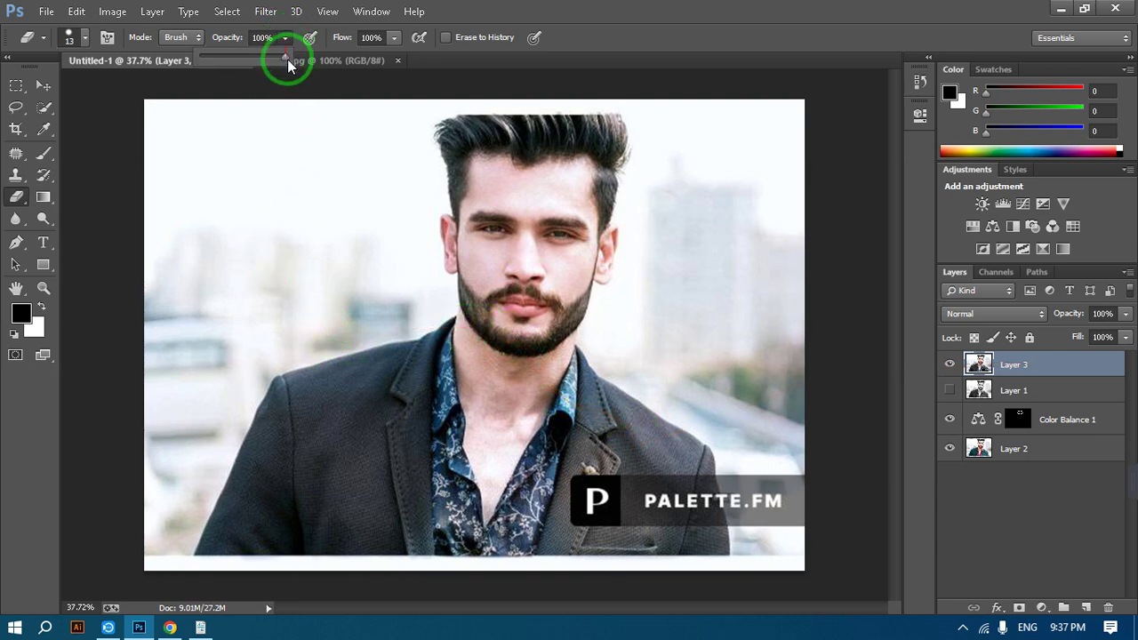
pyautogui.click(469, 348)
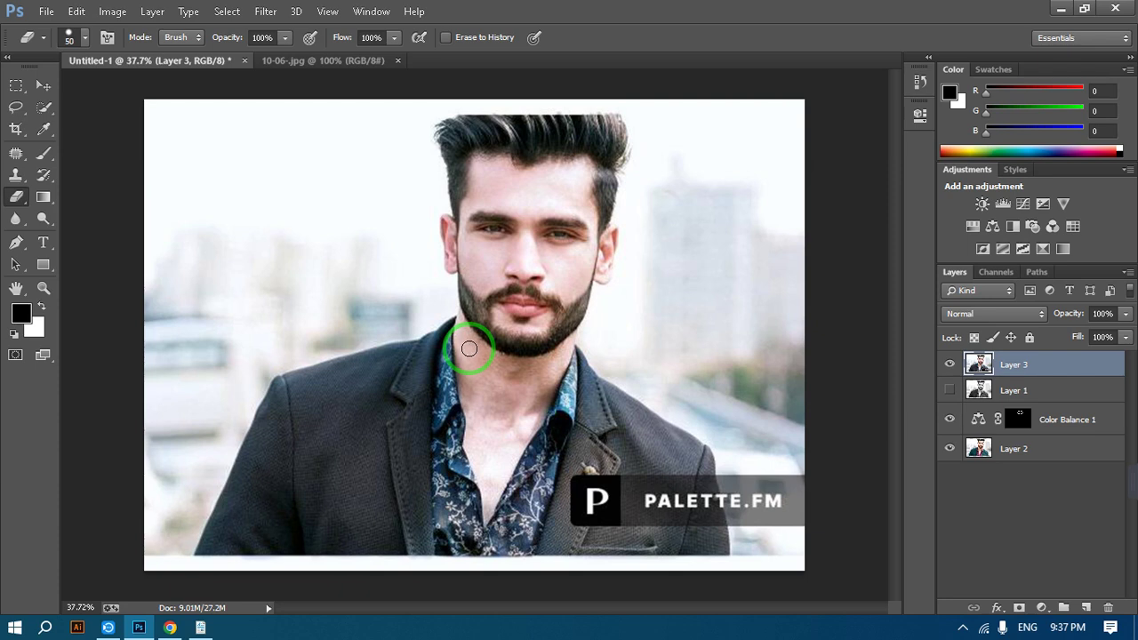
pyautogui.moveTo(451, 340)
pyautogui.mouseDown()
pyautogui.moveTo(409, 419)
pyautogui.moveTo(400, 465)
pyautogui.moveTo(444, 383)
pyautogui.moveTo(397, 500)
pyautogui.moveTo(445, 415)
pyautogui.moveTo(454, 365)
pyautogui.moveTo(455, 447)
pyautogui.moveTo(430, 516)
pyautogui.moveTo(445, 396)
pyautogui.moveTo(409, 532)
pyautogui.moveTo(479, 540)
pyautogui.moveTo(381, 551)
pyautogui.moveTo(718, 555)
pyautogui.moveTo(249, 551)
pyautogui.mouseUp()
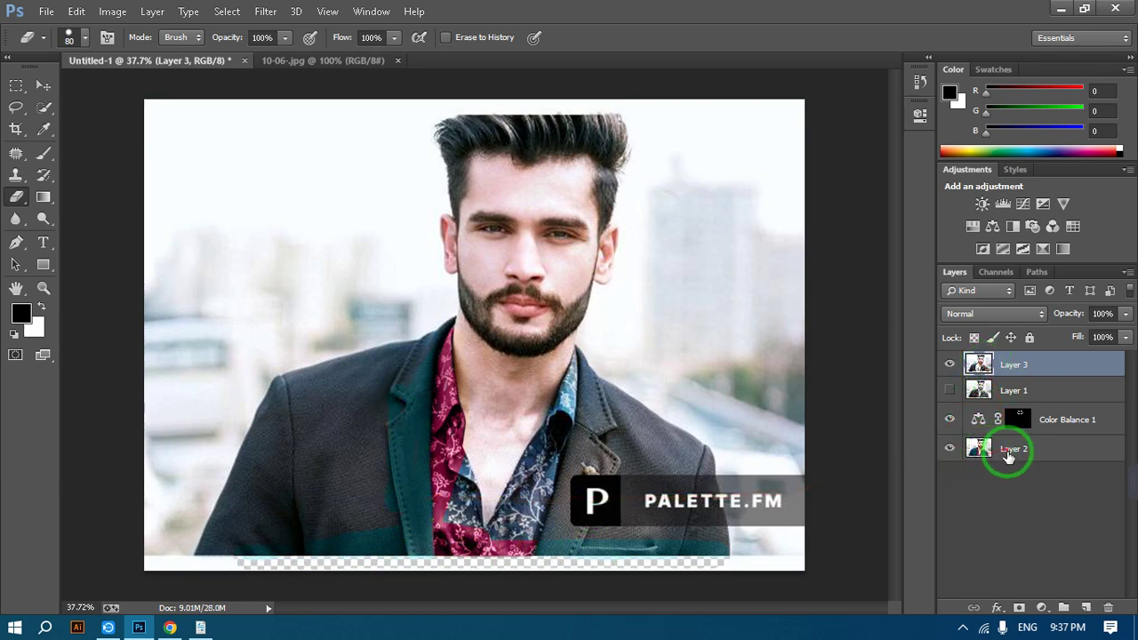
pyautogui.moveTo(433, 354)
pyautogui.mouseDown()
pyautogui.moveTo(411, 378)
pyautogui.moveTo(377, 524)
pyautogui.moveTo(396, 409)
pyautogui.moveTo(399, 521)
pyautogui.moveTo(389, 526)
pyautogui.moveTo(405, 367)
pyautogui.moveTo(374, 517)
pyautogui.moveTo(385, 380)
pyautogui.moveTo(345, 549)
pyautogui.moveTo(359, 393)
pyautogui.moveTo(327, 533)
pyautogui.moveTo(338, 394)
pyautogui.moveTo(309, 511)
pyautogui.moveTo(325, 413)
pyautogui.moveTo(441, 470)
pyautogui.moveTo(564, 488)
pyautogui.moveTo(590, 513)
pyautogui.moveTo(571, 438)
pyautogui.moveTo(586, 466)
pyautogui.moveTo(628, 468)
pyautogui.moveTo(591, 474)
pyautogui.moveTo(604, 509)
pyautogui.moveTo(514, 514)
pyautogui.moveTo(509, 536)
pyautogui.moveTo(532, 484)
pyautogui.moveTo(526, 510)
pyautogui.moveTo(533, 495)
pyautogui.moveTo(594, 477)
pyautogui.moveTo(583, 456)
pyautogui.moveTo(651, 478)
pyautogui.moveTo(585, 370)
pyautogui.moveTo(613, 400)
pyautogui.moveTo(668, 512)
pyautogui.moveTo(794, 328)
pyautogui.moveTo(642, 411)
pyautogui.moveTo(740, 309)
pyautogui.moveTo(664, 495)
pyautogui.moveTo(644, 505)
pyautogui.moveTo(599, 487)
pyautogui.moveTo(555, 505)
pyautogui.moveTo(451, 515)
pyautogui.moveTo(454, 463)
pyautogui.moveTo(456, 540)
pyautogui.moveTo(454, 512)
pyautogui.moveTo(459, 538)
pyautogui.moveTo(466, 505)
pyautogui.moveTo(486, 548)
pyautogui.moveTo(551, 432)
pyautogui.moveTo(528, 572)
pyautogui.moveTo(452, 554)
pyautogui.moveTo(247, 562)
pyautogui.moveTo(213, 543)
pyautogui.moveTo(227, 521)
pyautogui.moveTo(213, 546)
pyautogui.moveTo(279, 394)
pyautogui.moveTo(272, 406)
pyautogui.moveTo(330, 358)
pyautogui.moveTo(437, 320)
pyautogui.moveTo(278, 366)
pyautogui.moveTo(287, 329)
pyautogui.moveTo(257, 338)
pyautogui.moveTo(241, 500)
pyautogui.moveTo(275, 553)
pyautogui.moveTo(338, 436)
pyautogui.moveTo(386, 474)
pyautogui.moveTo(368, 434)
pyautogui.moveTo(409, 349)
pyautogui.moveTo(400, 452)
pyautogui.moveTo(315, 406)
pyautogui.moveTo(195, 562)
pyautogui.moveTo(400, 555)
pyautogui.mouseUp()
pyautogui.moveTo(622, 426)
pyautogui.mouseDown()
pyautogui.moveTo(590, 351)
pyautogui.moveTo(564, 431)
pyautogui.moveTo(576, 377)
pyautogui.moveTo(565, 401)
pyautogui.moveTo(561, 502)
pyautogui.moveTo(596, 493)
pyautogui.moveTo(603, 384)
pyautogui.moveTo(600, 486)
pyautogui.moveTo(637, 422)
pyautogui.moveTo(625, 434)
pyautogui.moveTo(625, 356)
pyautogui.moveTo(640, 449)
pyautogui.moveTo(637, 366)
pyautogui.moveTo(658, 434)
pyautogui.moveTo(652, 458)
pyautogui.moveTo(687, 525)
pyautogui.moveTo(675, 547)
pyautogui.moveTo(738, 528)
pyautogui.moveTo(716, 552)
pyautogui.moveTo(759, 581)
pyautogui.moveTo(739, 519)
pyautogui.moveTo(776, 594)
pyautogui.moveTo(811, 582)
pyautogui.moveTo(803, 538)
pyautogui.moveTo(834, 560)
pyautogui.moveTo(836, 589)
pyautogui.moveTo(786, 499)
pyautogui.moveTo(814, 531)
pyautogui.moveTo(802, 502)
pyautogui.moveTo(694, 415)
pyautogui.moveTo(711, 436)
pyautogui.moveTo(704, 458)
pyautogui.moveTo(739, 399)
pyautogui.moveTo(800, 427)
pyautogui.moveTo(777, 504)
pyautogui.moveTo(687, 561)
pyautogui.moveTo(442, 576)
pyautogui.mouseUp()
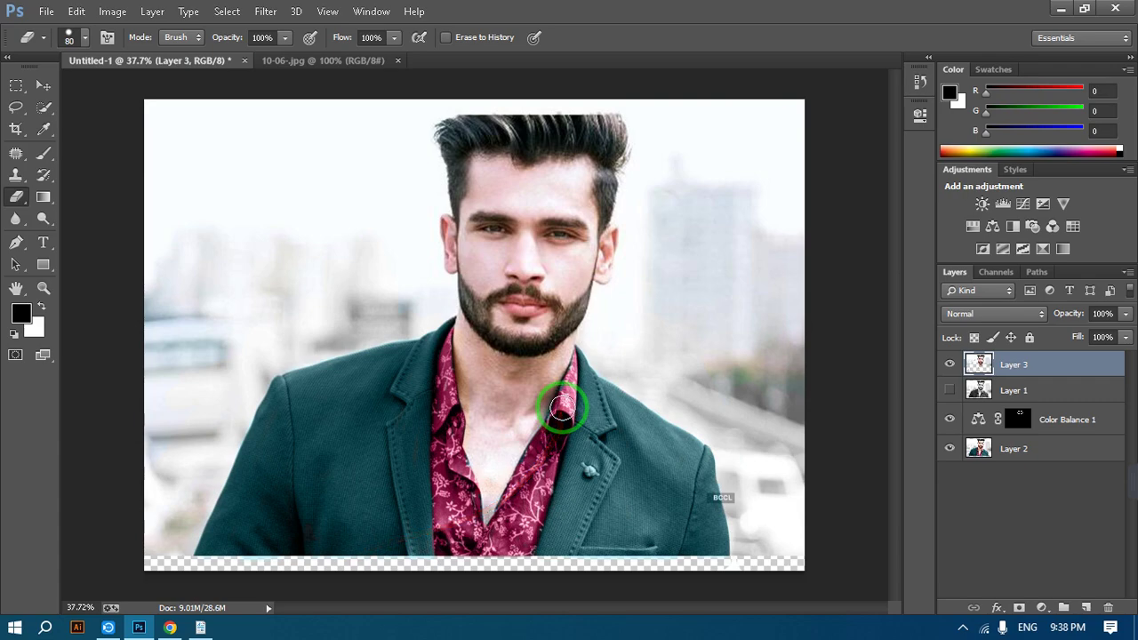
# Reduce the eraser to size 8 and erase Layer 3's blue remnants along the shirt collar beside the neck.
pyautogui.scroll(10, 556, 404)
pyautogui.scroll(-5, 562, 408)
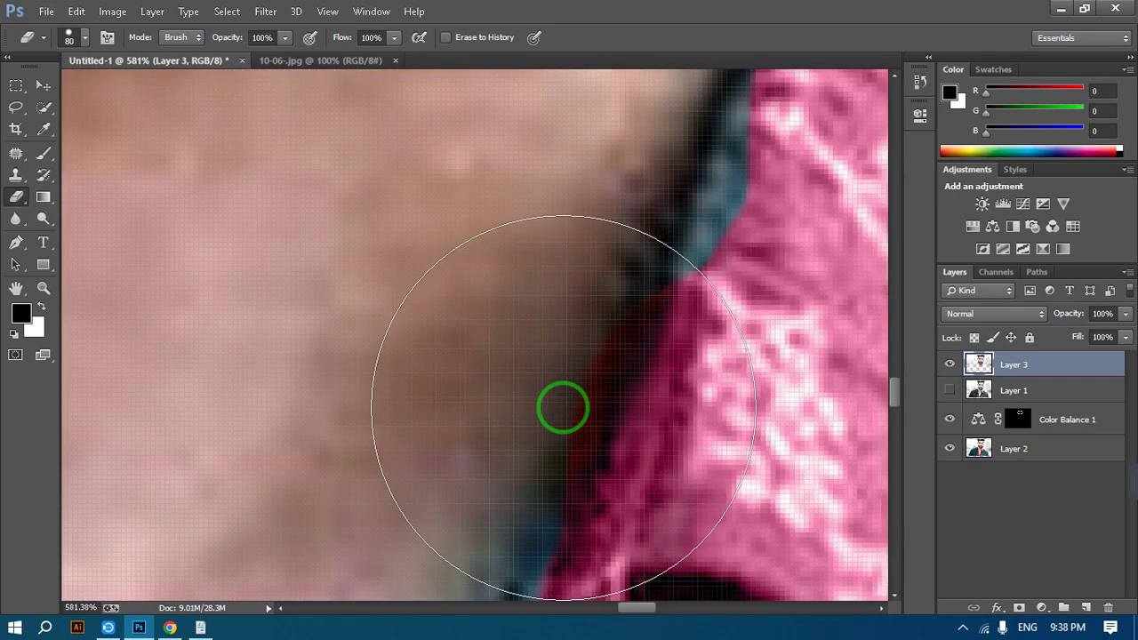
pyautogui.press('[')
pyautogui.press('[')
pyautogui.press('[')
pyautogui.press('[')
pyautogui.press('[')
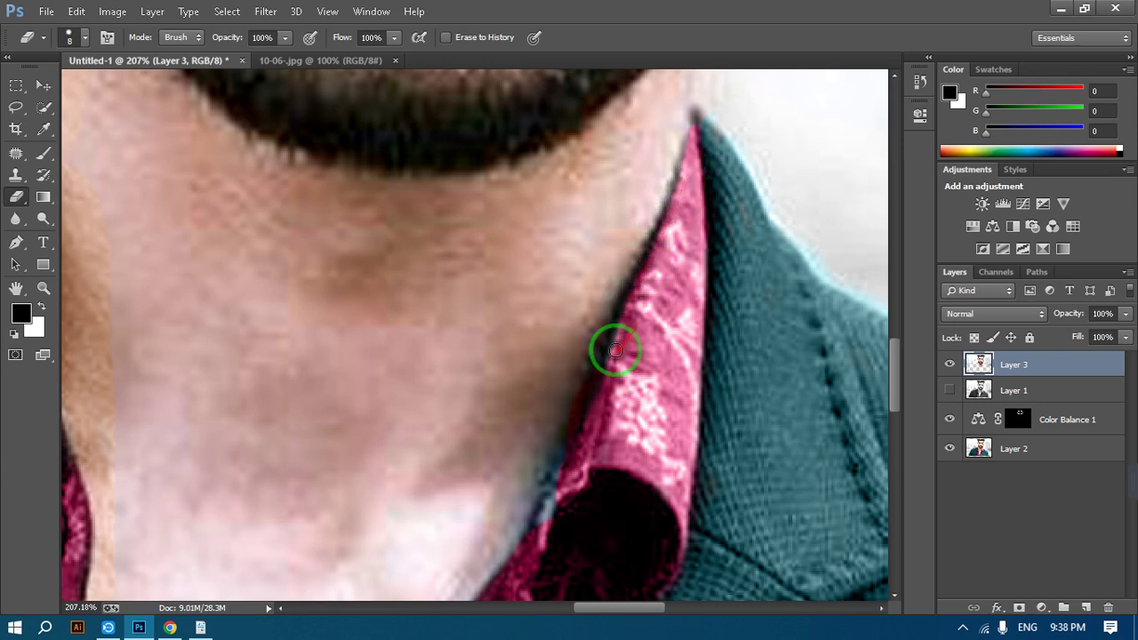
pyautogui.moveTo(572, 461)
pyautogui.mouseDown()
pyautogui.moveTo(542, 533)
pyautogui.moveTo(563, 462)
pyautogui.moveTo(544, 517)
pyautogui.mouseUp()
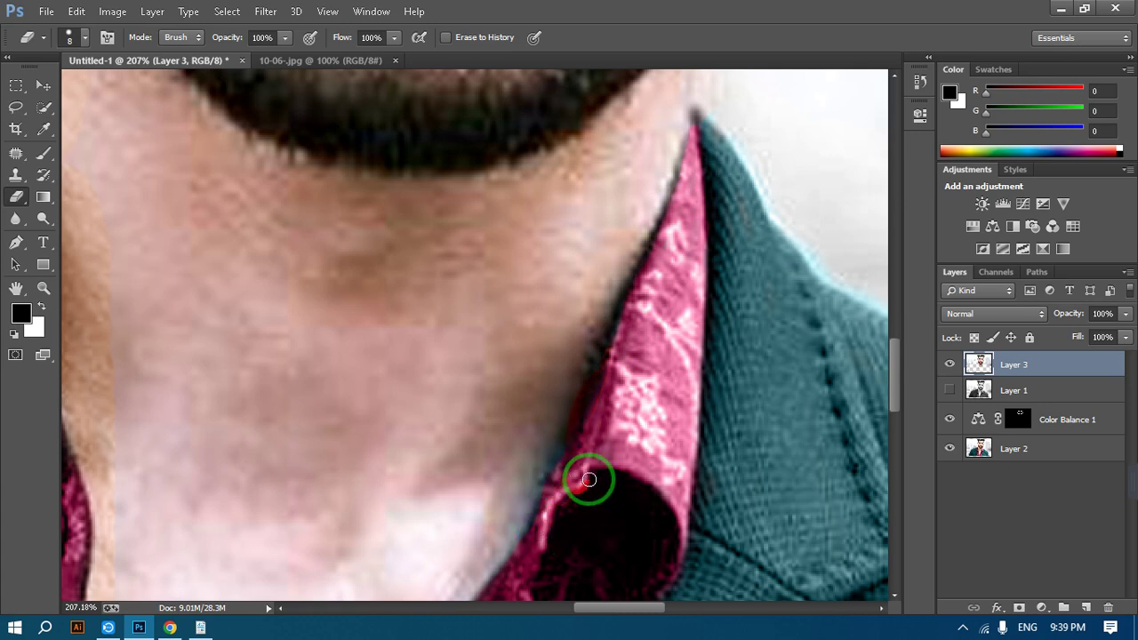
# Erase the remaining Layer 3 fringes along the shirt edges around the V-shaped neck opening.
pyautogui.scroll(-5, 584, 475)
pyautogui.scroll(4, 560, 556)
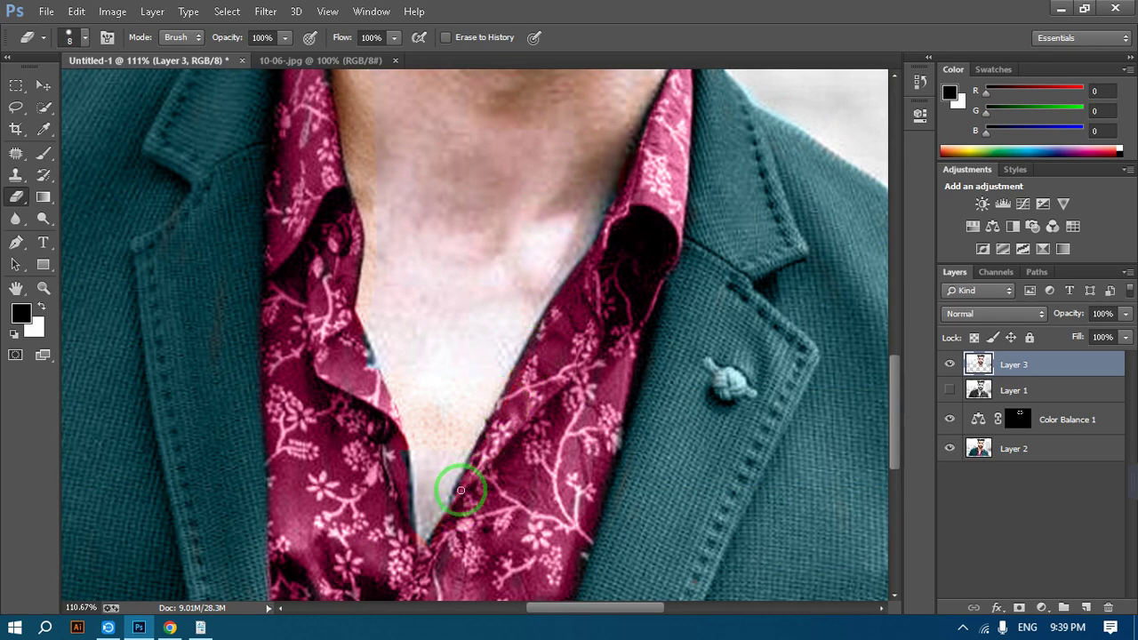
pyautogui.moveTo(419, 545); pyautogui.dragTo(401, 454)
pyautogui.moveTo(432, 539)
pyautogui.mouseDown()
pyautogui.moveTo(414, 447)
pyautogui.moveTo(404, 454)
pyautogui.mouseUp()
pyautogui.moveTo(411, 512)
pyautogui.mouseDown()
pyautogui.moveTo(355, 360)
pyautogui.moveTo(359, 337)
pyautogui.mouseUp()
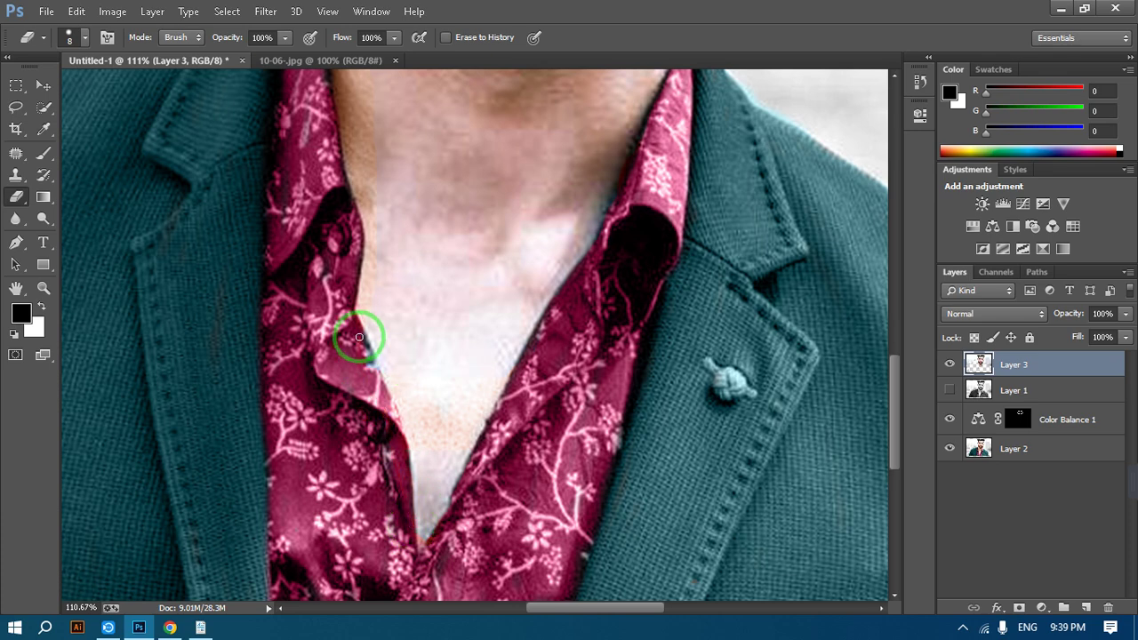
# Examine the whole portrait and compare it with Layer 3 hidden and shown.
pyautogui.scroll(-5, 400, 355)
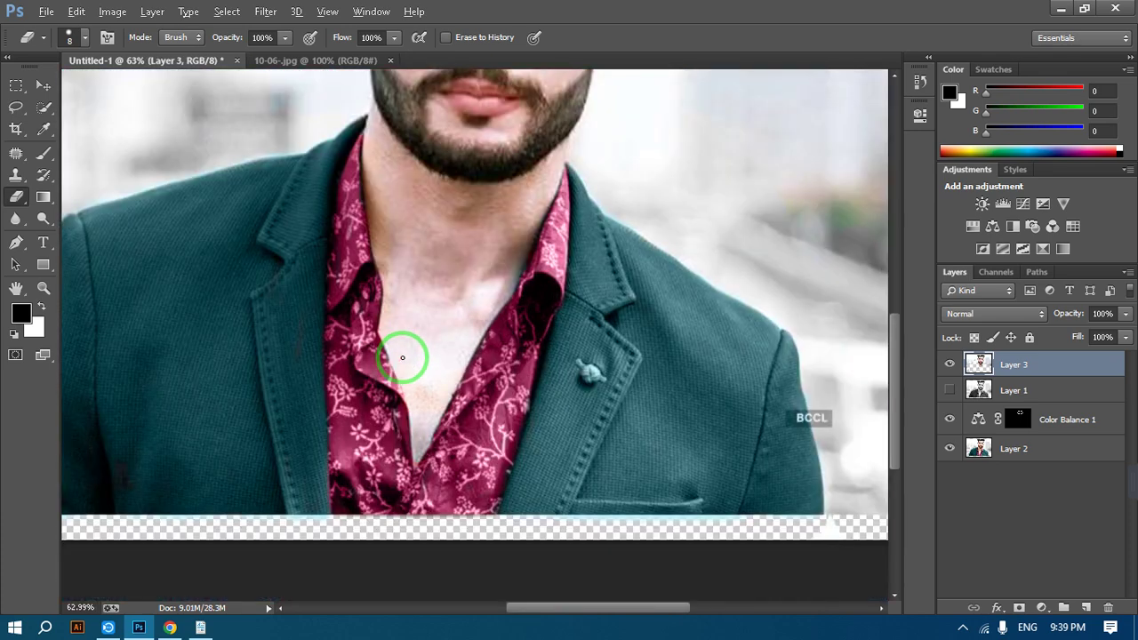
pyautogui.scroll(-8, 578, 251)
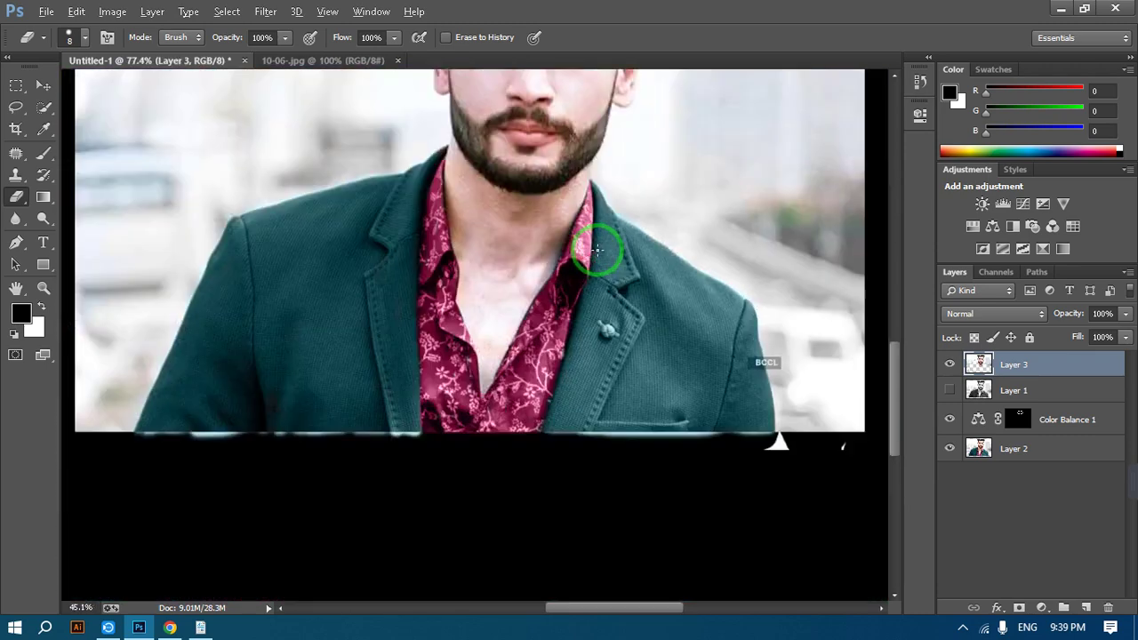
pyautogui.moveTo(608, 263); pyautogui.dragTo(543, 353)
pyautogui.scroll(2, 543, 352)
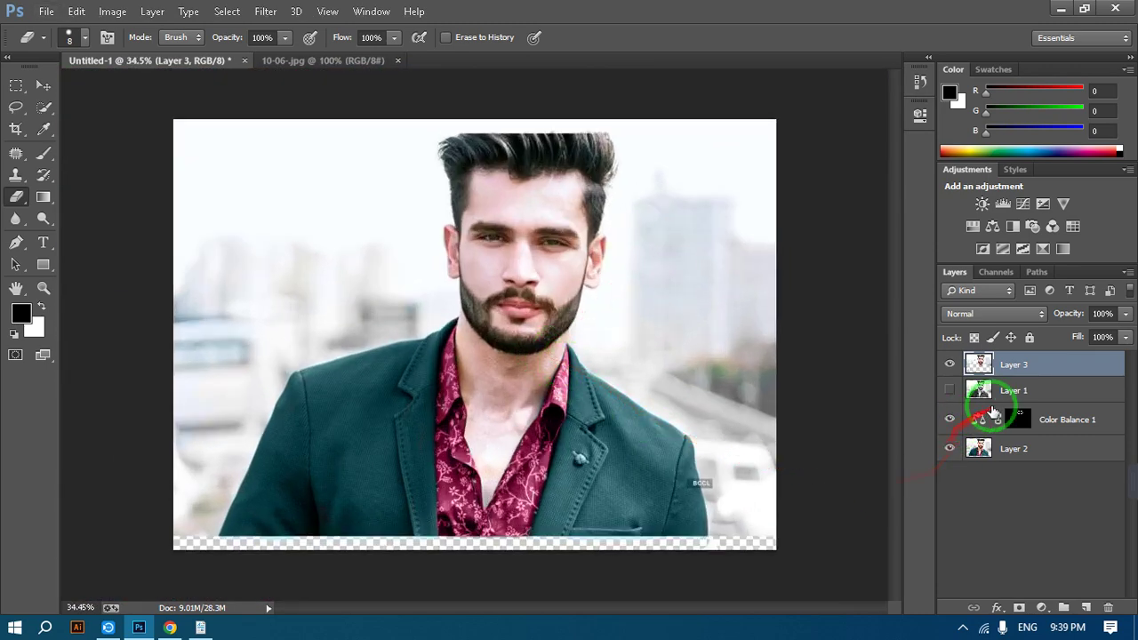
pyautogui.click(950, 366)
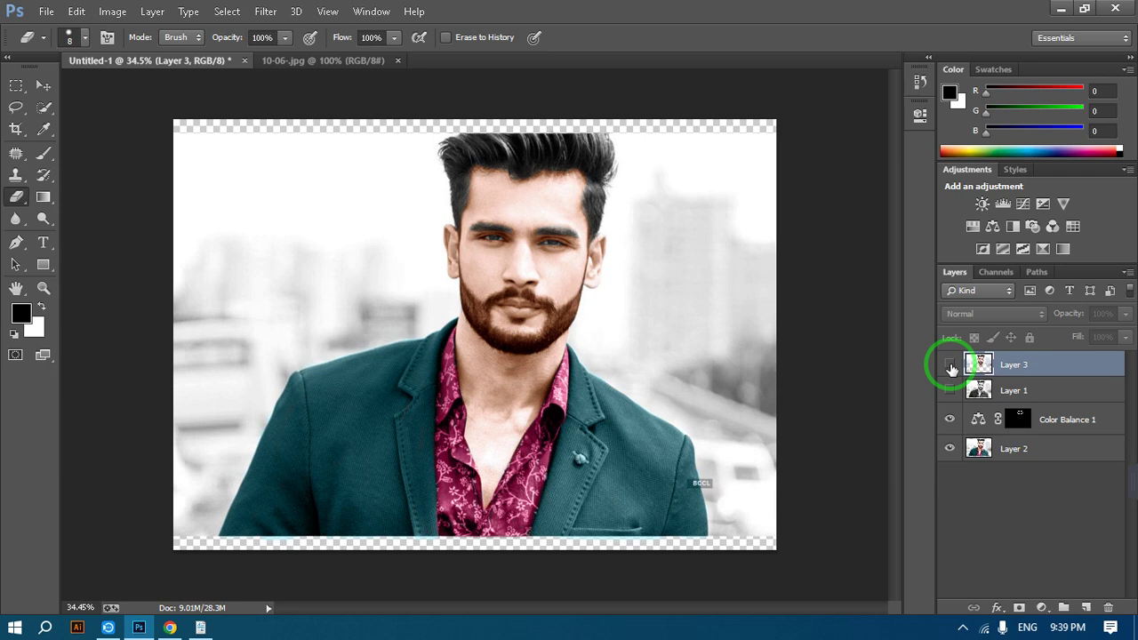
pyautogui.click(951, 366)
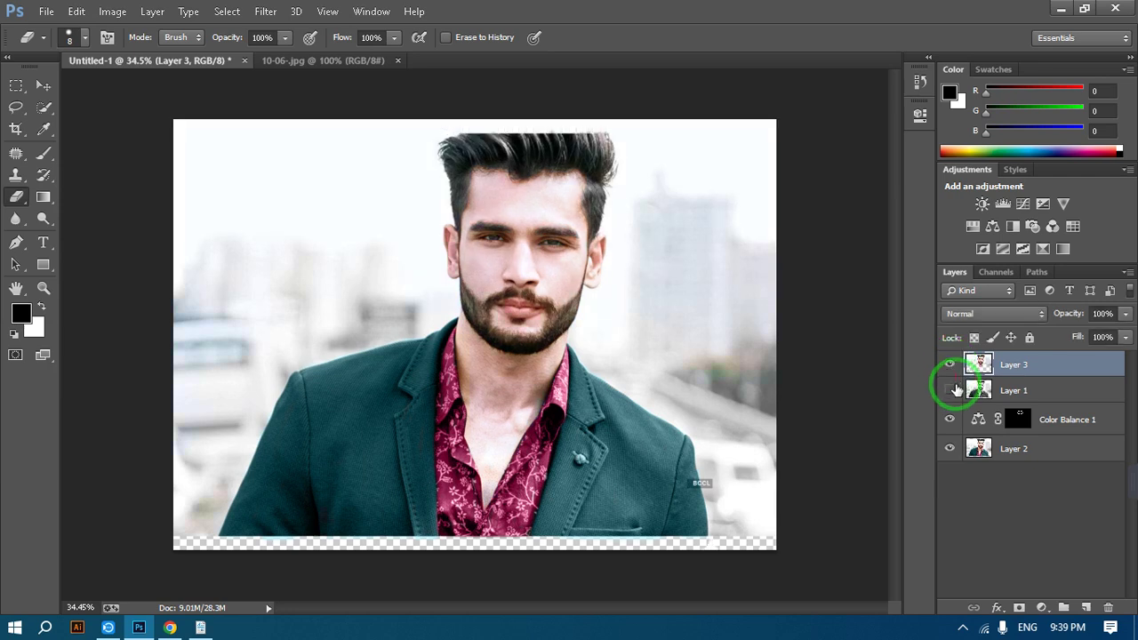
# Show Layer 1, move it beneath Layer 2, and hide Layers 2 and 3 to view the grayscale original.
pyautogui.click(950, 391)
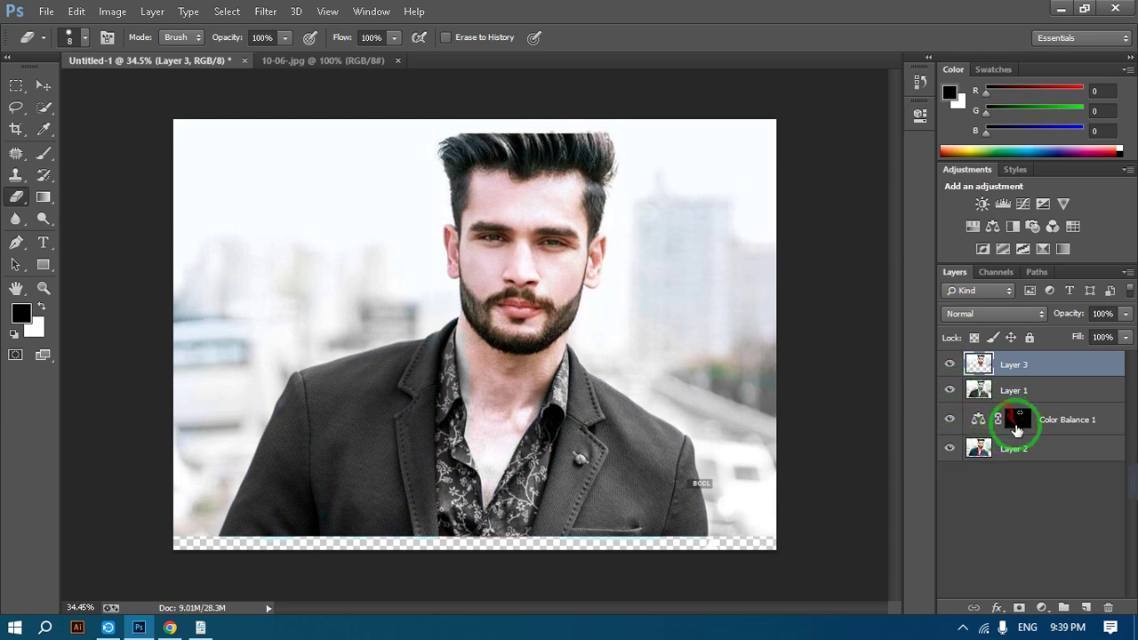
pyautogui.moveTo(1019, 391); pyautogui.dragTo(965, 450)
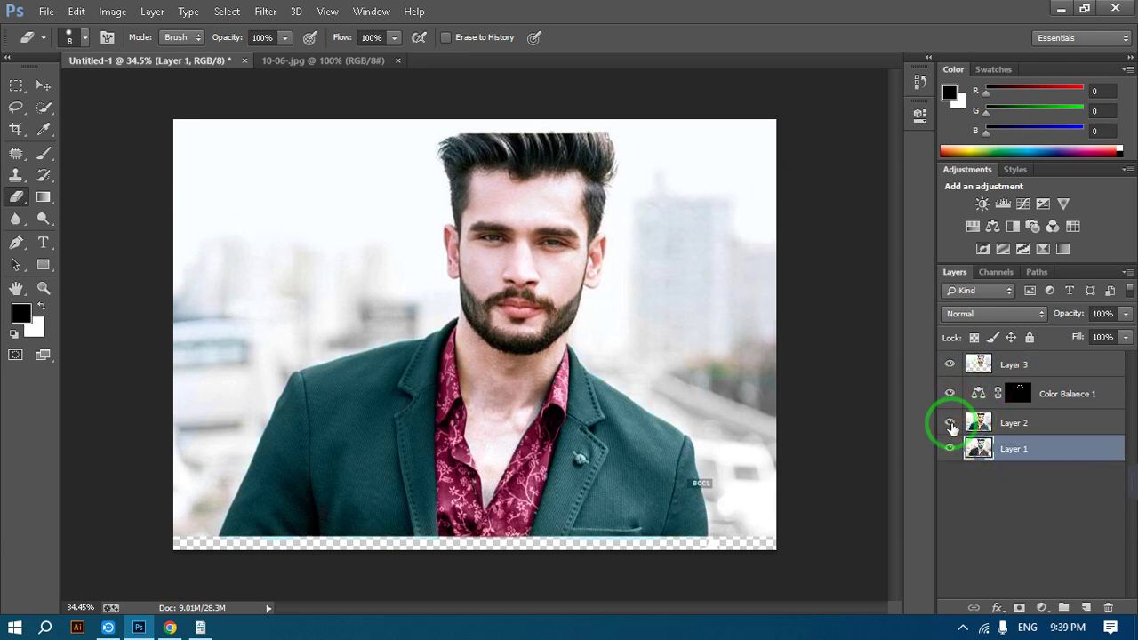
pyautogui.click(950, 423)
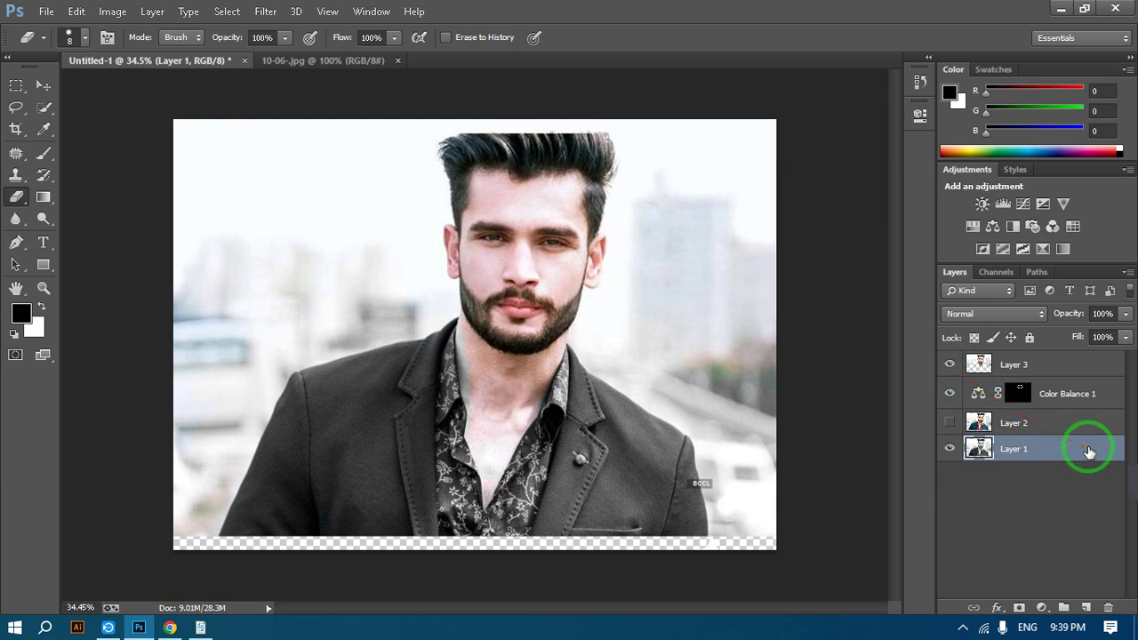
pyautogui.click(950, 365)
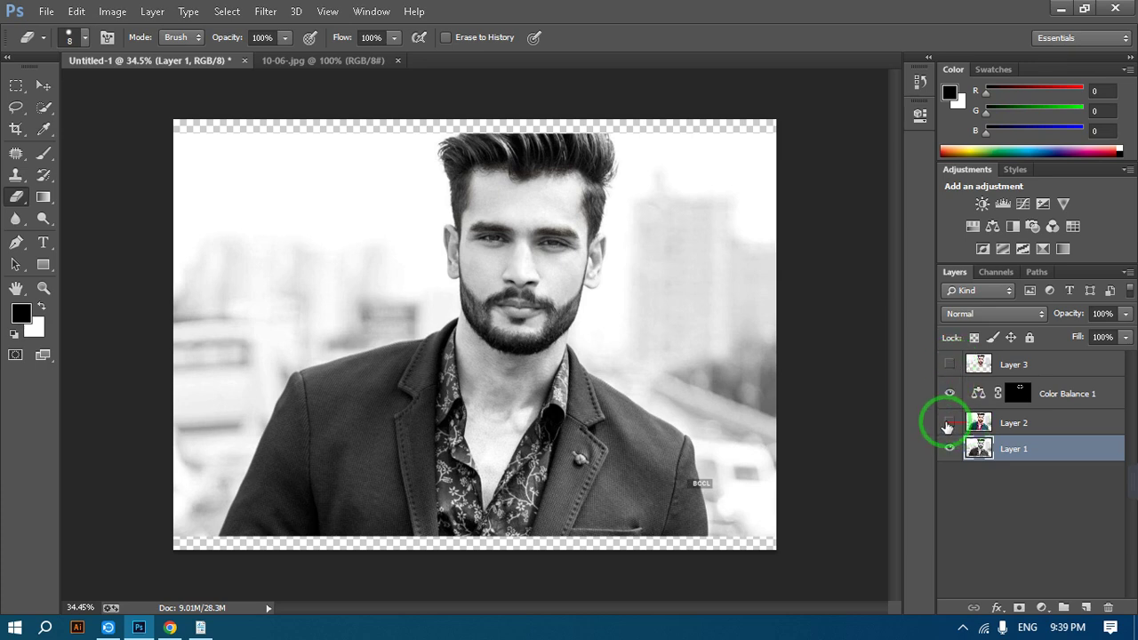
# Try merging Layer 3, Color Balance 1 and Layer 2 into one layer while Layers 2 and 3 are hidden, and undo the merge.
pyautogui.moveTo(1012, 424); pyautogui.dragTo(1021, 391)
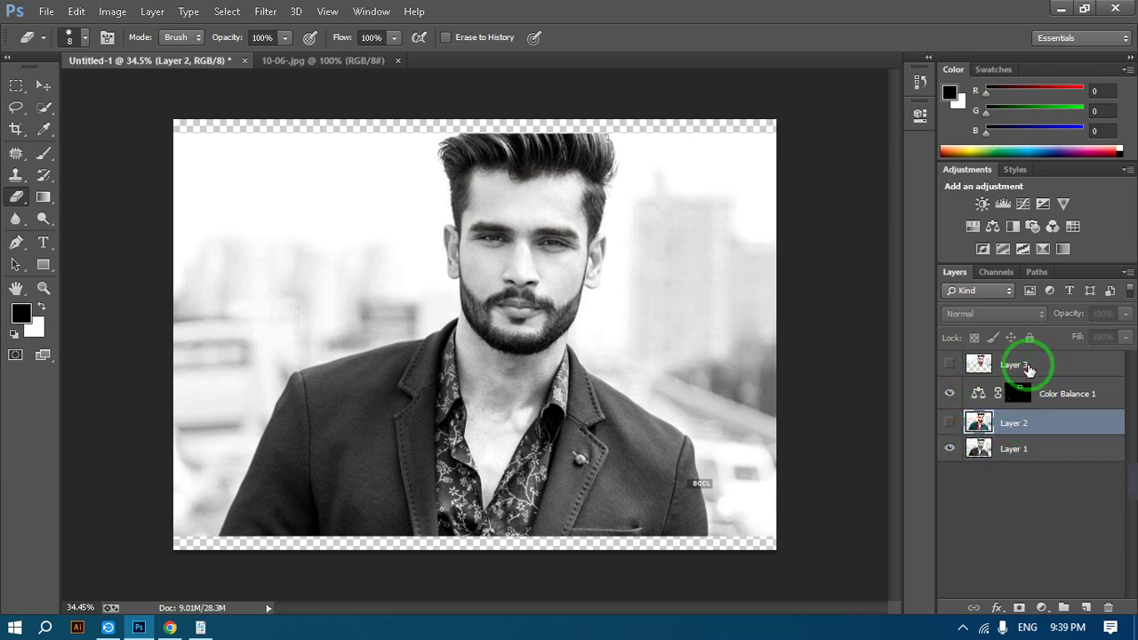
pyautogui.keyDown('shift'); pyautogui.click(1029, 365); pyautogui.keyUp('shift')
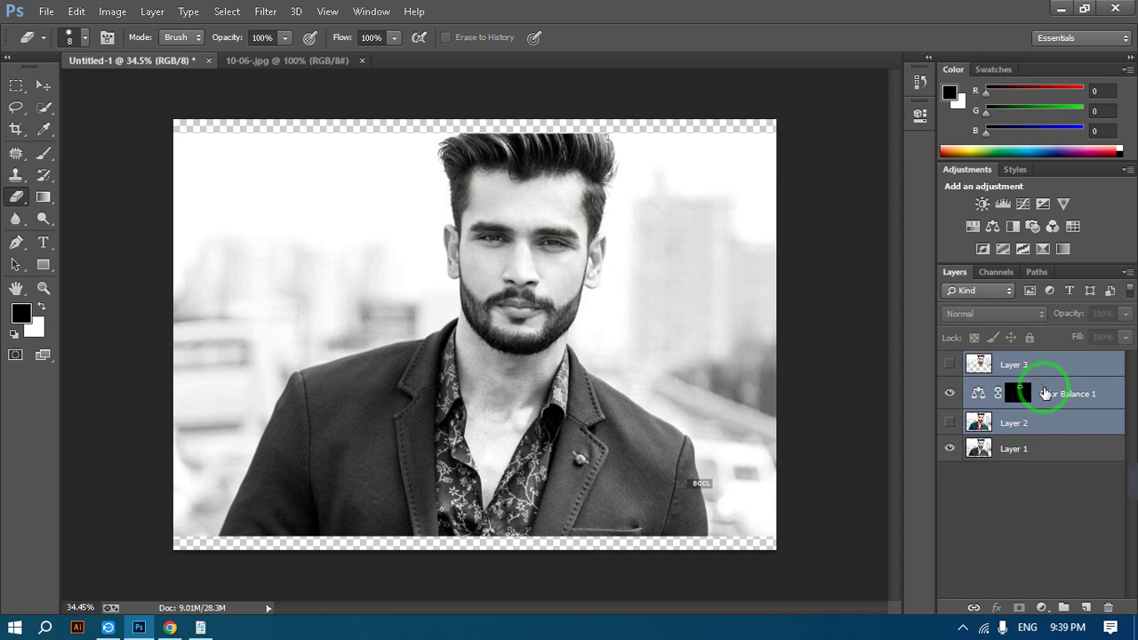
pyautogui.hotkey('ctrl', 'e')
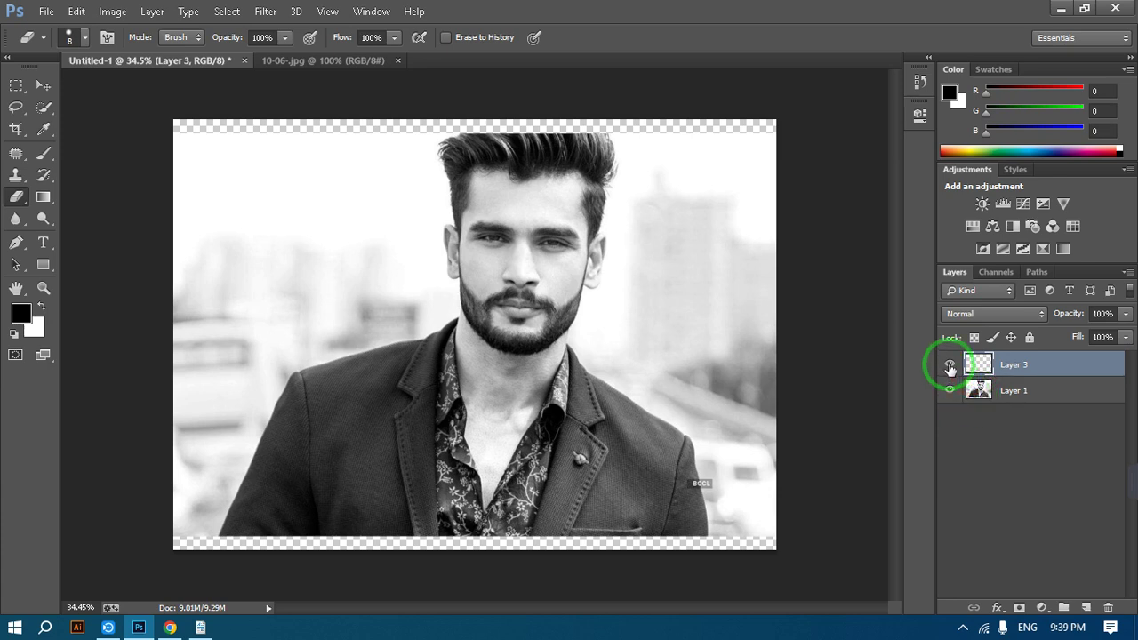
pyautogui.click(949, 367)
pyautogui.click(951, 368)
pyautogui.hotkey('ctrl', 'z')
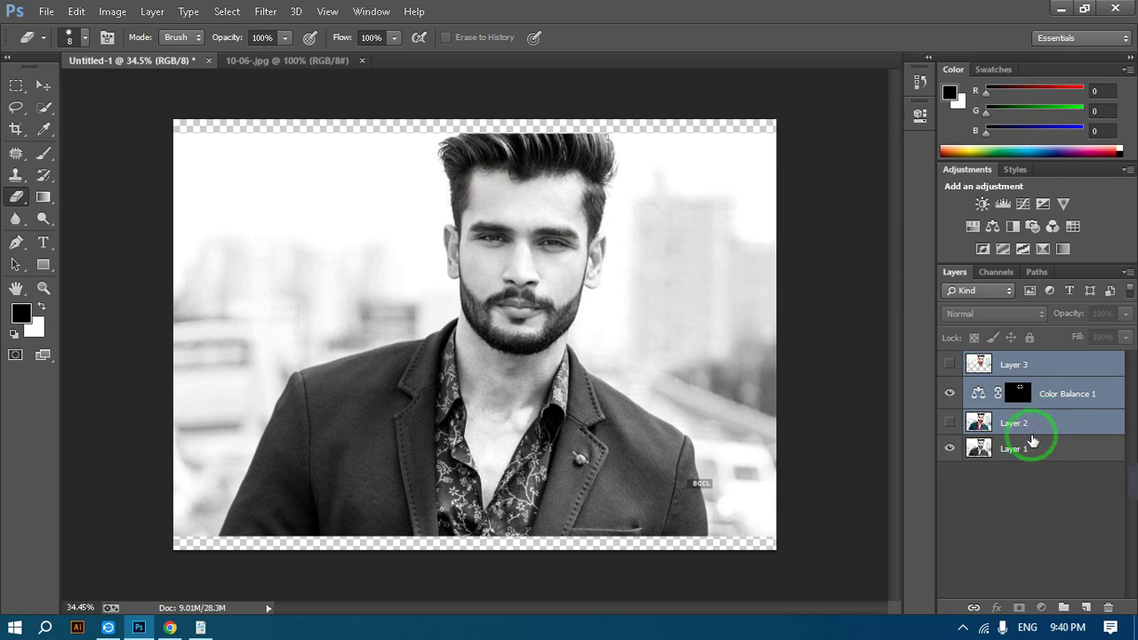
# Select Layer 2 and make both Layer 3 and Layer 2 visible above the grayscale layer.
pyautogui.click(1035, 425)
pyautogui.click(1043, 364)
pyautogui.keyDown('ctrl'); pyautogui.click(1047, 398); pyautogui.keyUp('ctrl')
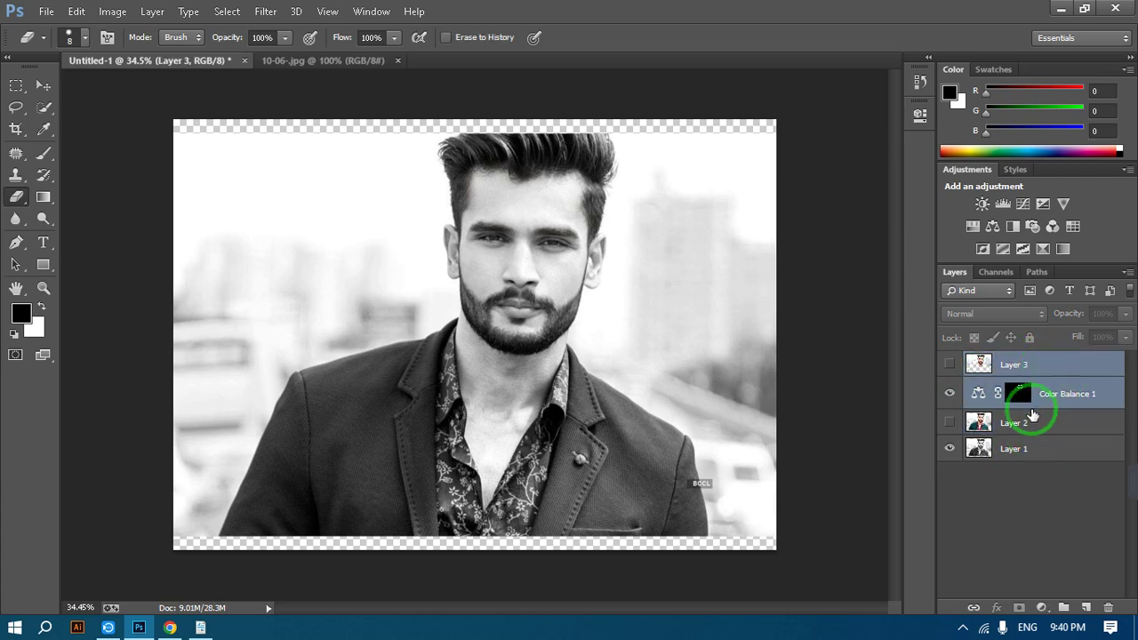
pyautogui.click(1022, 423)
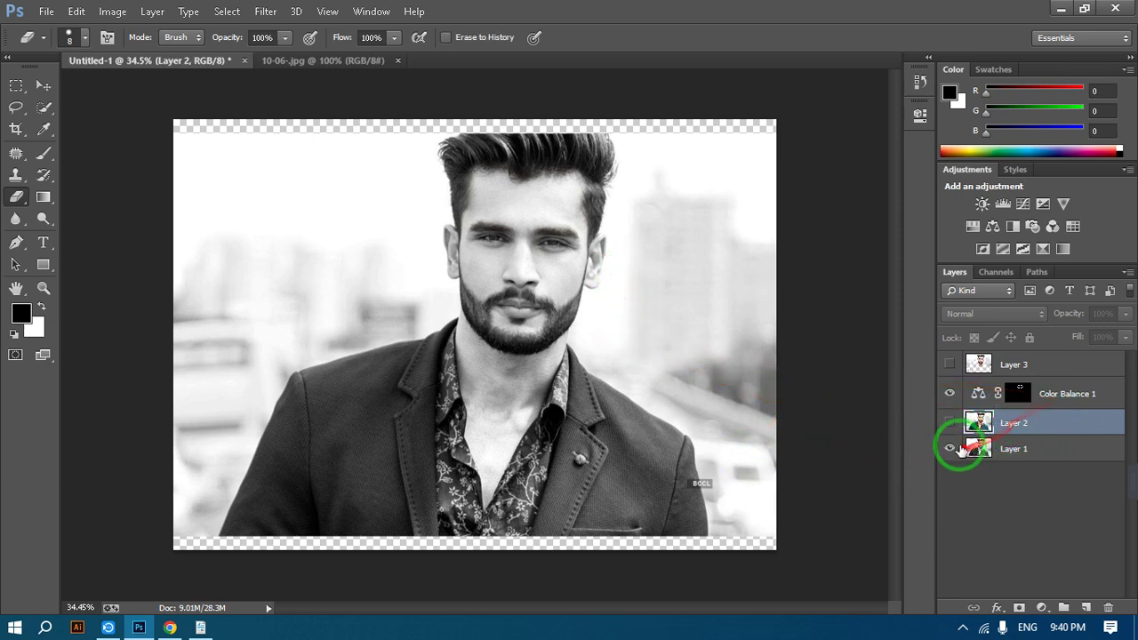
pyautogui.click(949, 364)
pyautogui.click(949, 422)
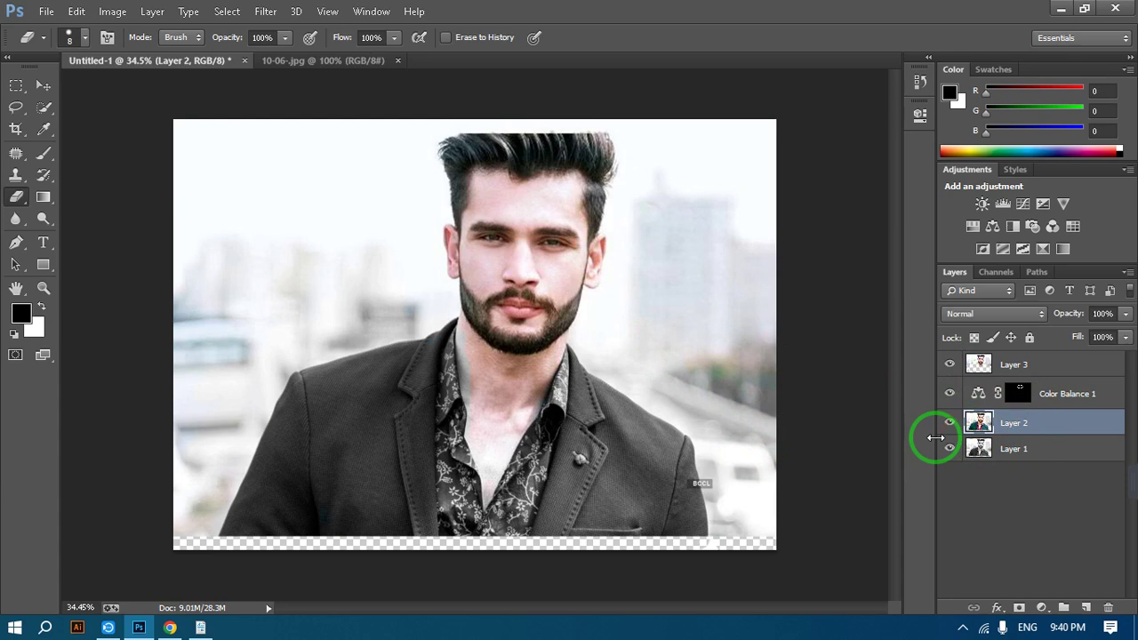
# Compare the colorized portrait with the grayscale original by toggling the visibility of Layer 3, Color Balance 1 and Layer 2.
pyautogui.moveTo(498, 542); pyautogui.dragTo(745, 485)
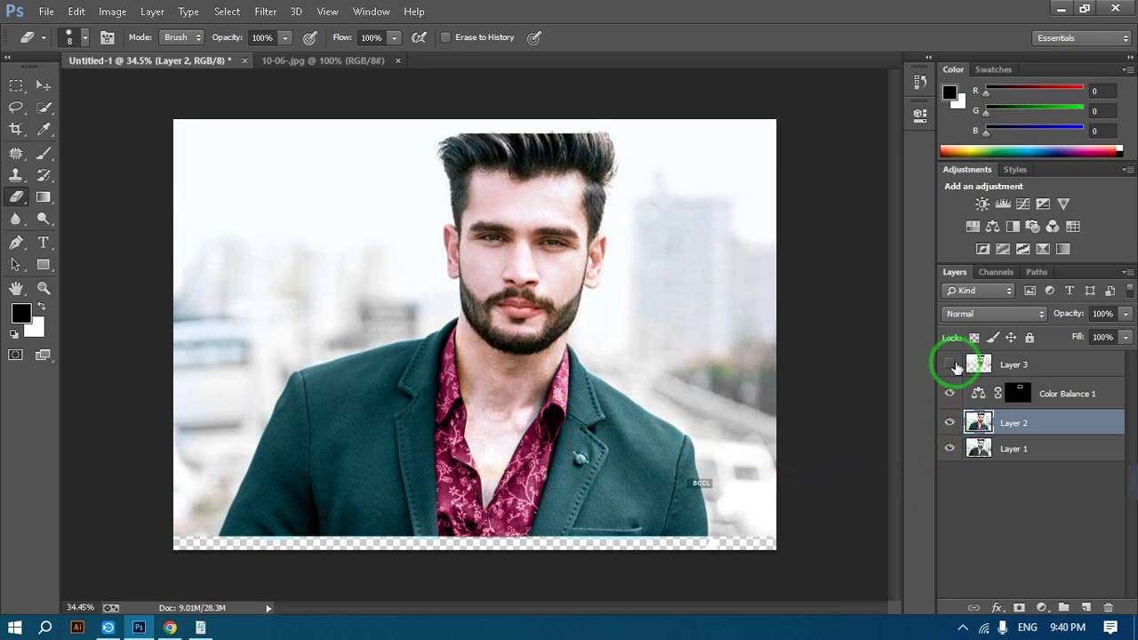
pyautogui.click(948, 425)
pyautogui.click(950, 394)
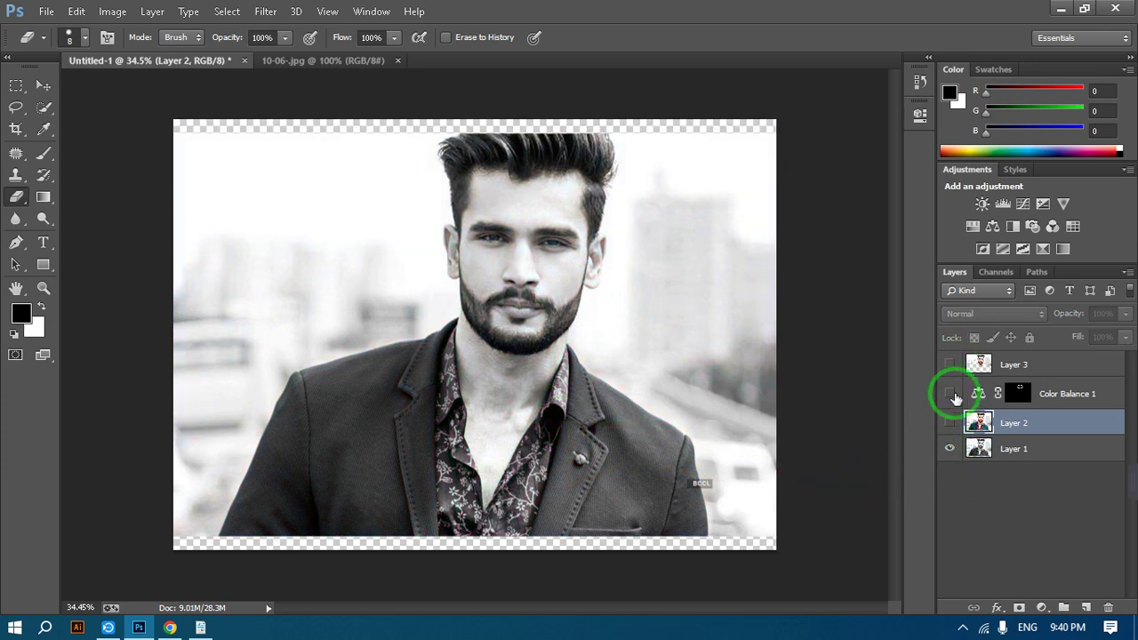
pyautogui.click(949, 423)
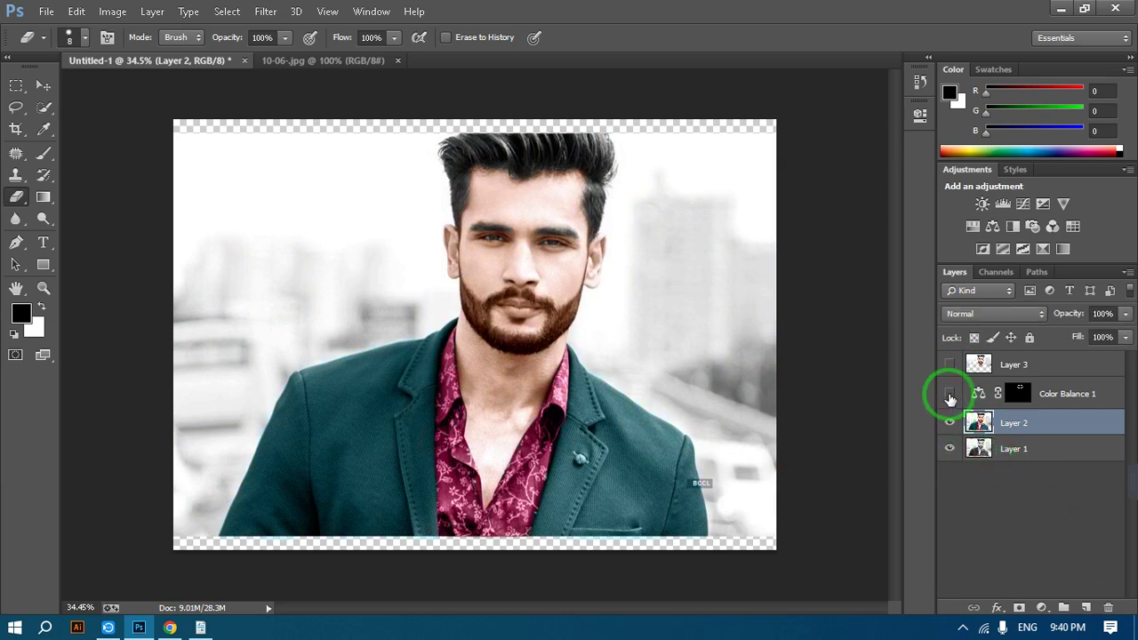
pyautogui.click(950, 364)
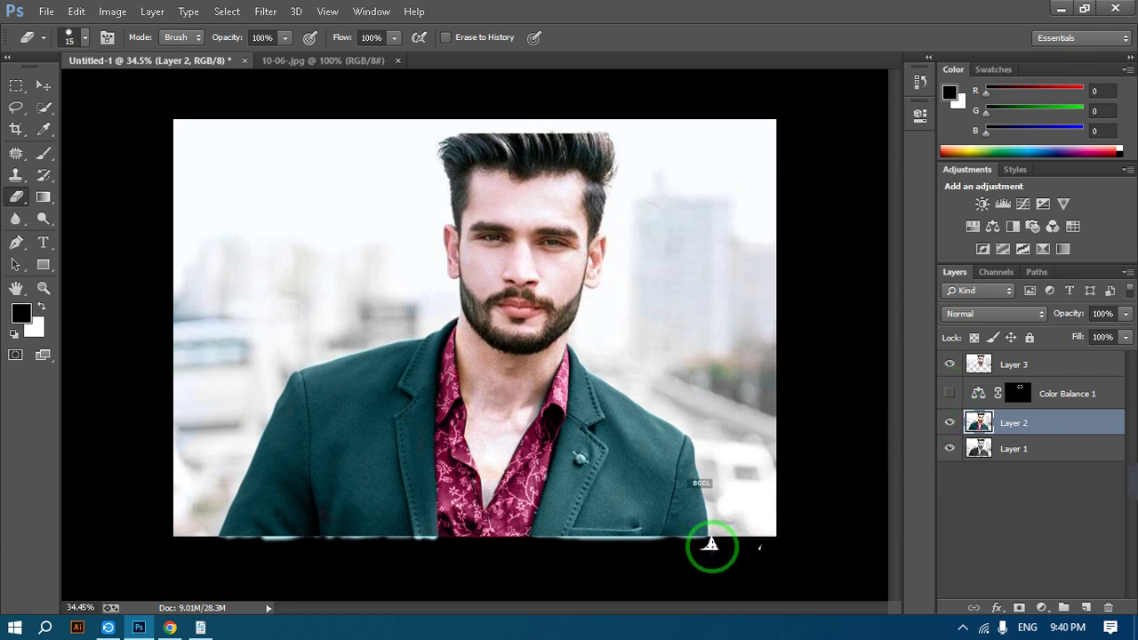
# Erase the leftover pixels along the bottom edge of the portrait on Layer 2 and Layer 3 with a 45-pixel Eraser.
pyautogui.moveTo(693, 548)
pyautogui.mouseDown()
pyautogui.moveTo(733, 545)
pyautogui.moveTo(468, 540)
pyautogui.moveTo(165, 555)
pyautogui.moveTo(812, 543)
pyautogui.moveTo(478, 547)
pyautogui.mouseUp()
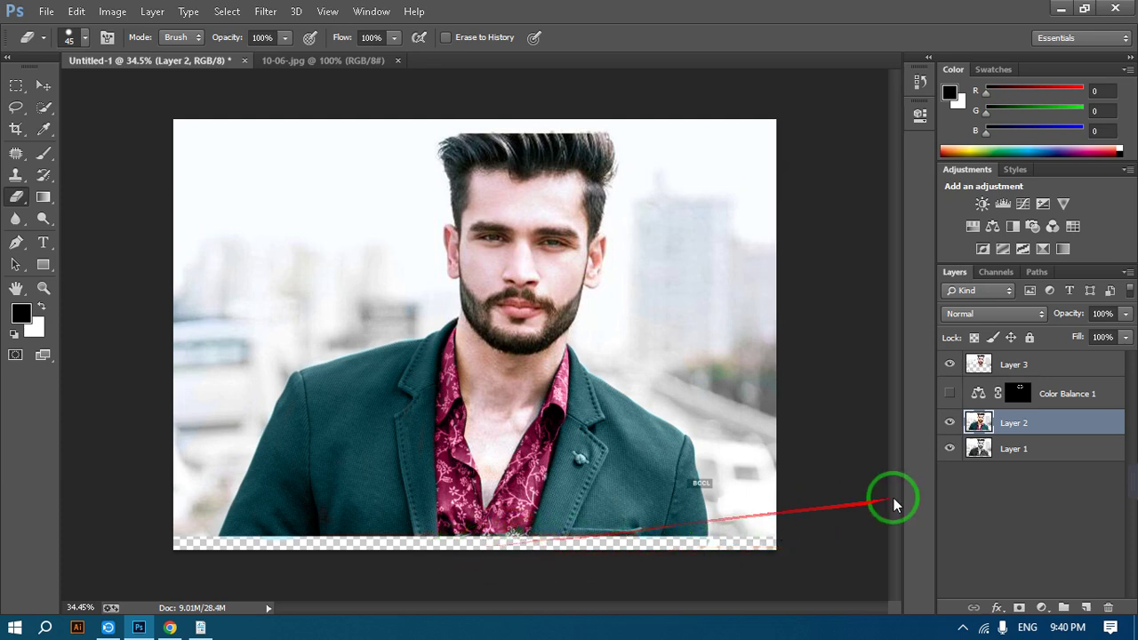
pyautogui.click(1006, 372)
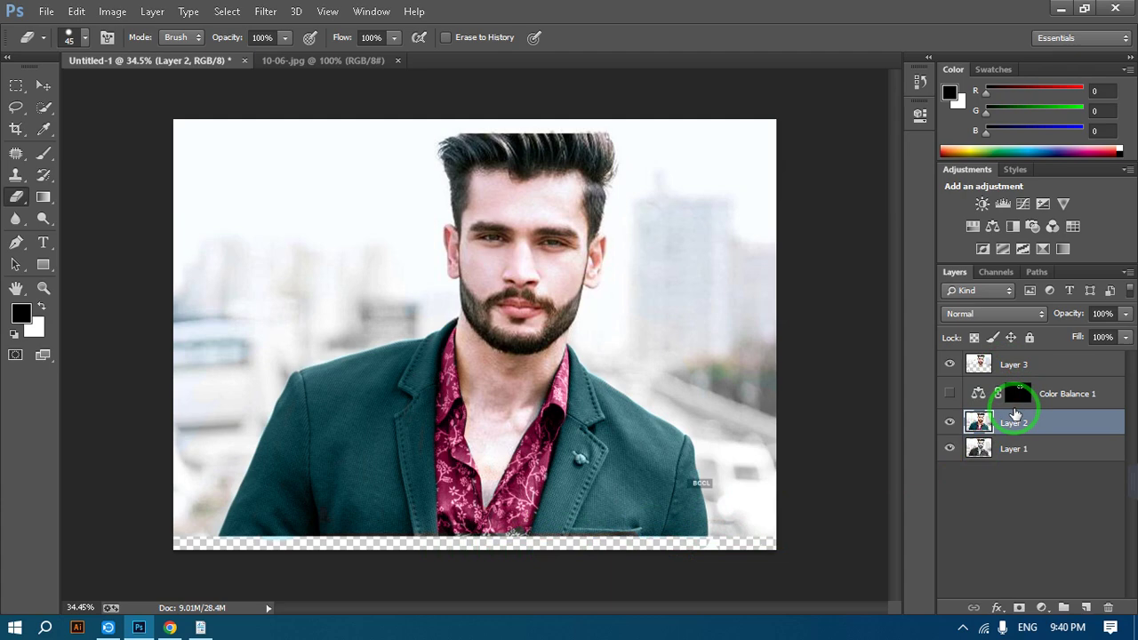
pyautogui.press('z')
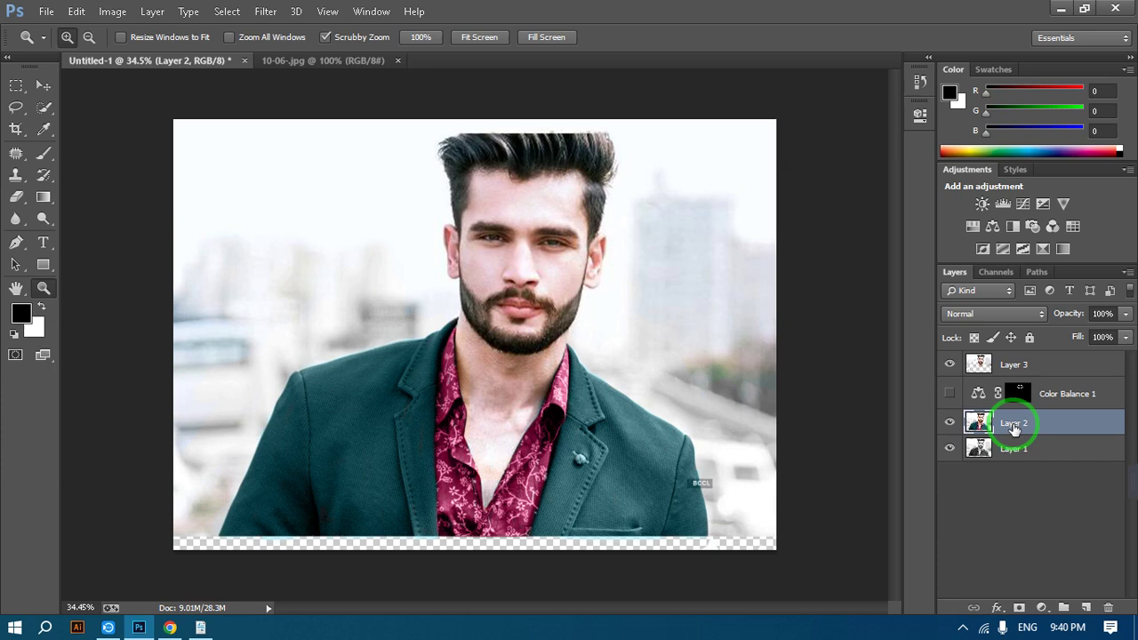
pyautogui.click(1031, 366)
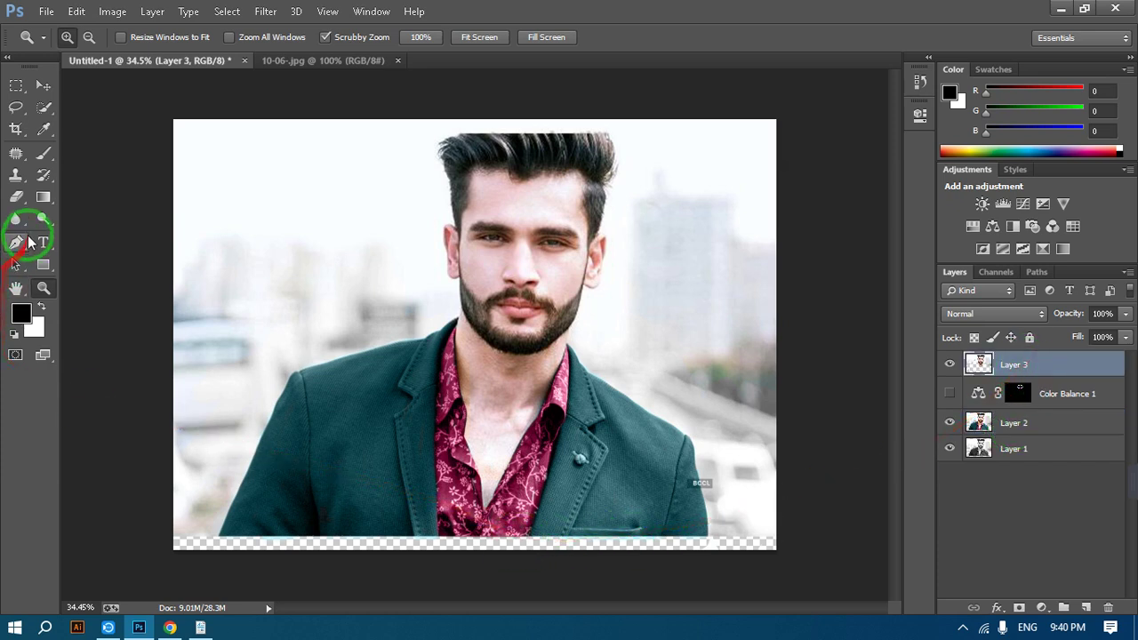
pyautogui.click(18, 197)
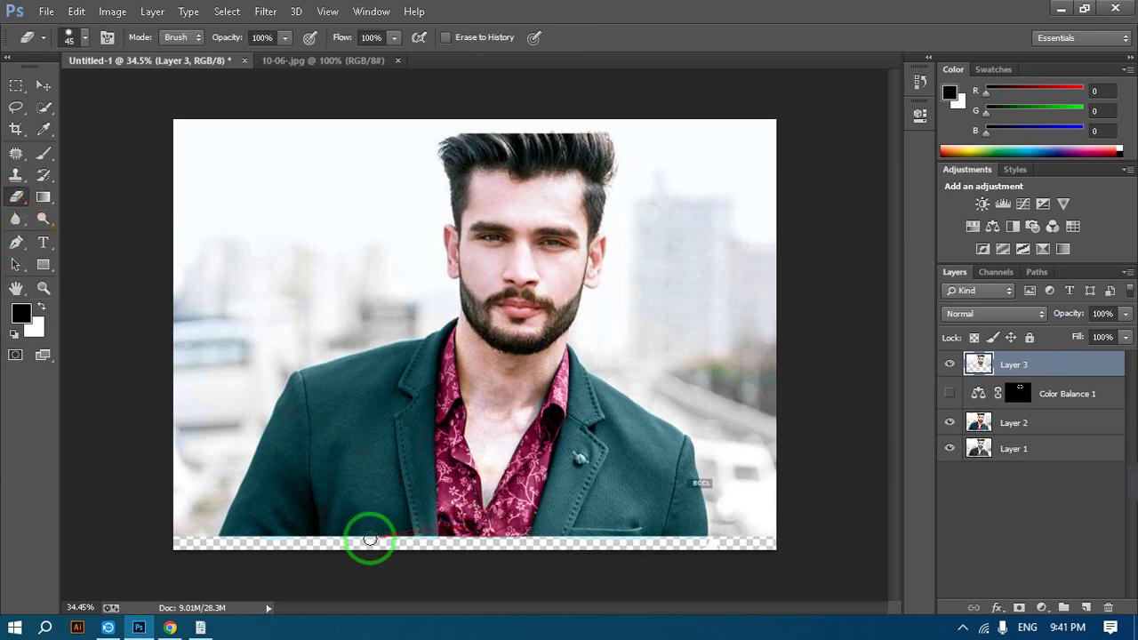
pyautogui.moveTo(646, 521)
pyautogui.mouseDown()
pyautogui.moveTo(347, 546)
pyautogui.moveTo(737, 521)
pyautogui.moveTo(773, 533)
pyautogui.moveTo(217, 565)
pyautogui.moveTo(368, 516)
pyautogui.moveTo(418, 552)
pyautogui.moveTo(267, 618)
pyautogui.moveTo(758, 224)
pyautogui.mouseUp()
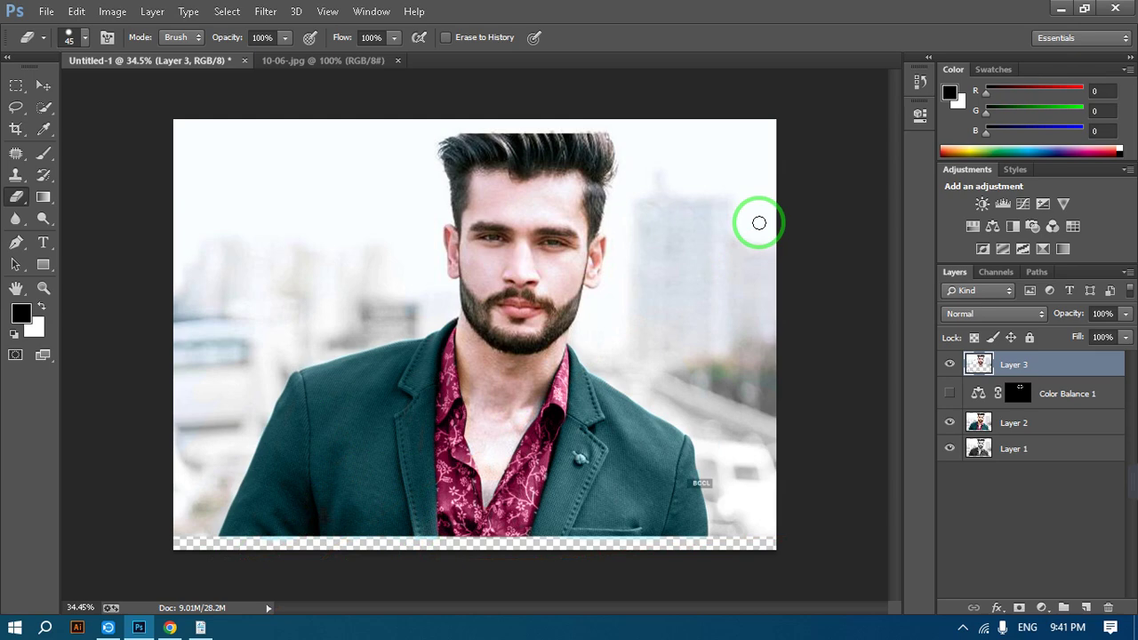
# Switch to Chrome, view the Classic Palette colorization in the Palette App, and return to Photoshop.
pyautogui.click(170, 627)
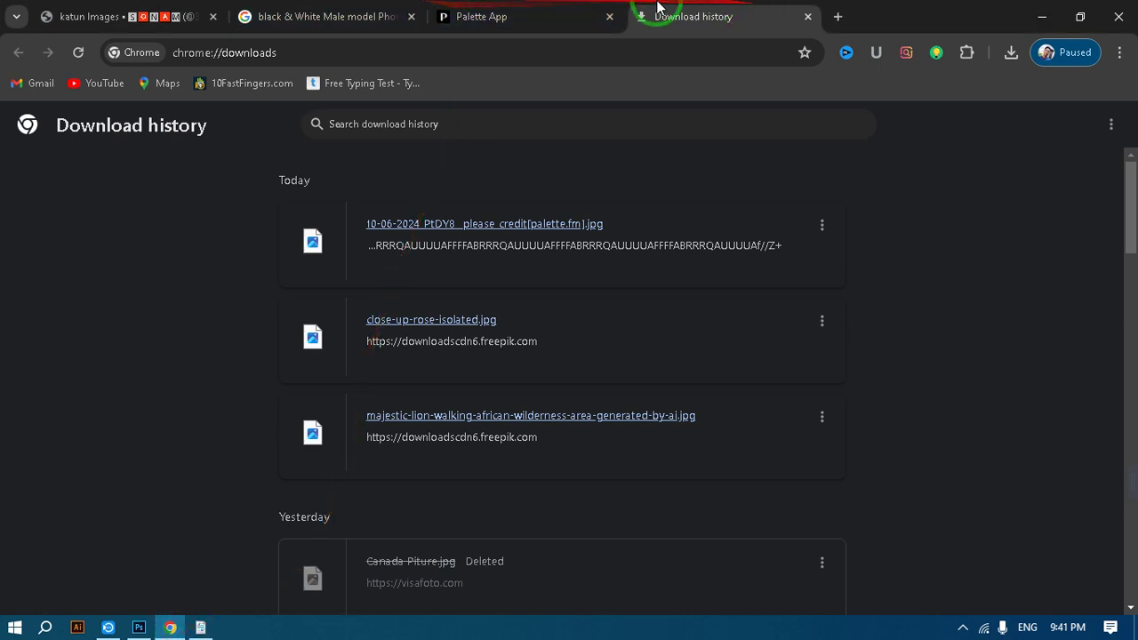
pyautogui.click(469, 22)
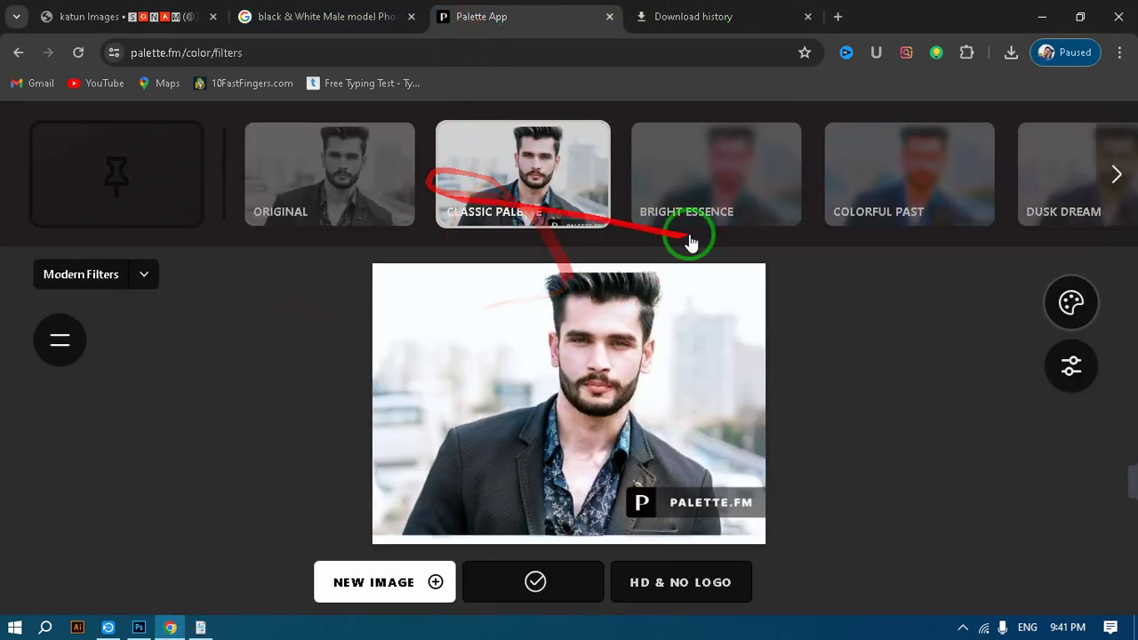
pyautogui.click(170, 628)
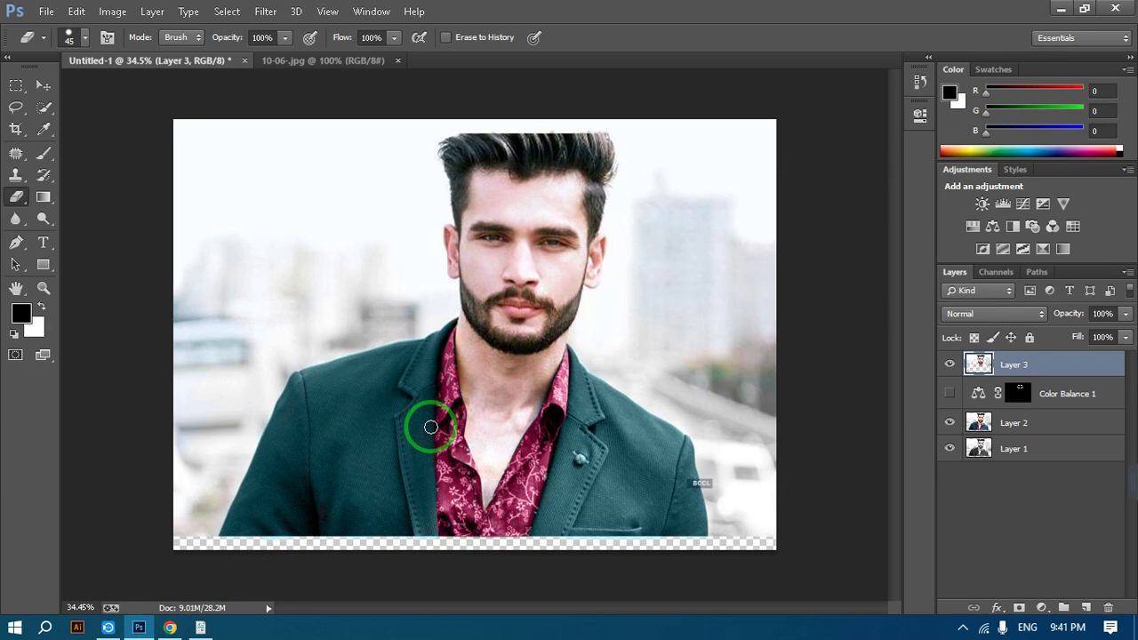
# Search for "adobe firefly ai" in a new Chrome tab and open the free Adobe Firefly web app from Adobe's product page.
pyautogui.click(170, 628)
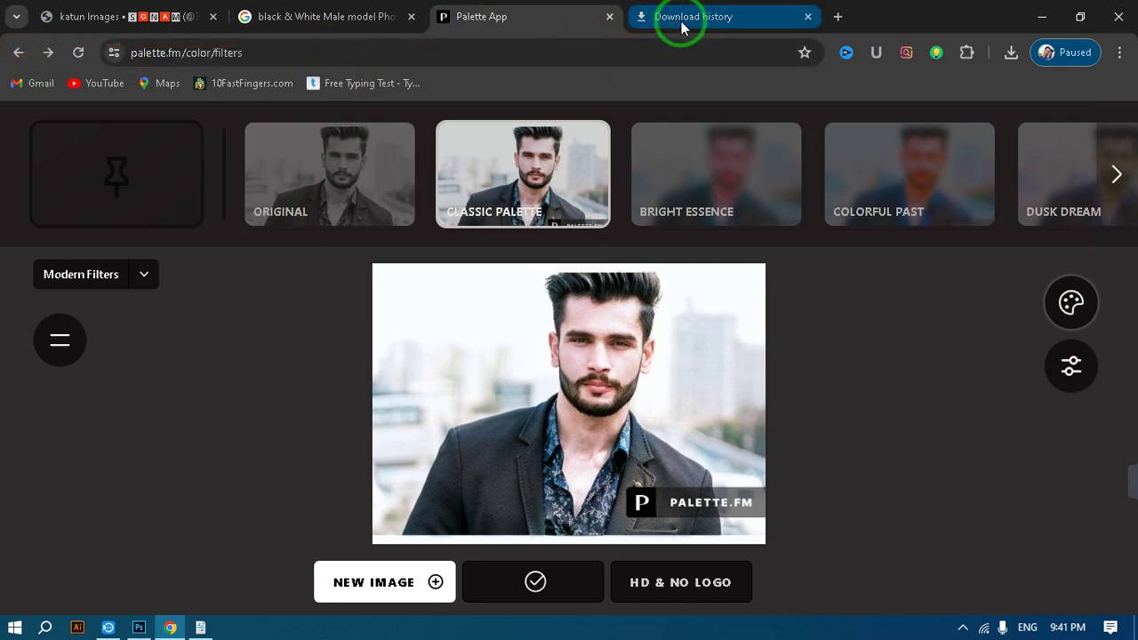
pyautogui.click(836, 17)
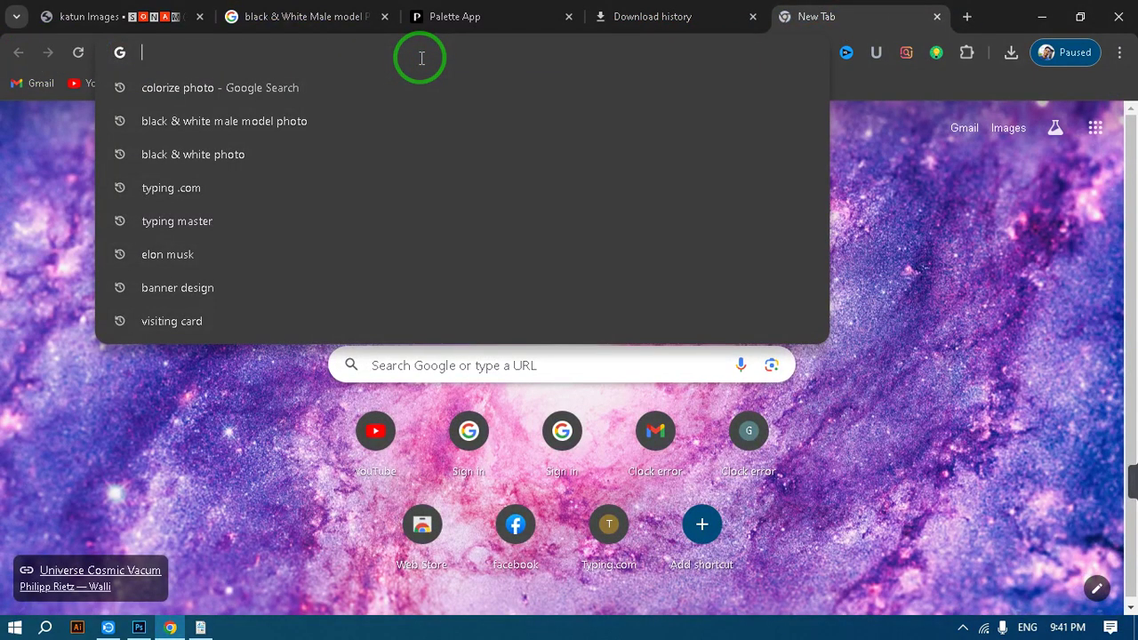
pyautogui.write('a')
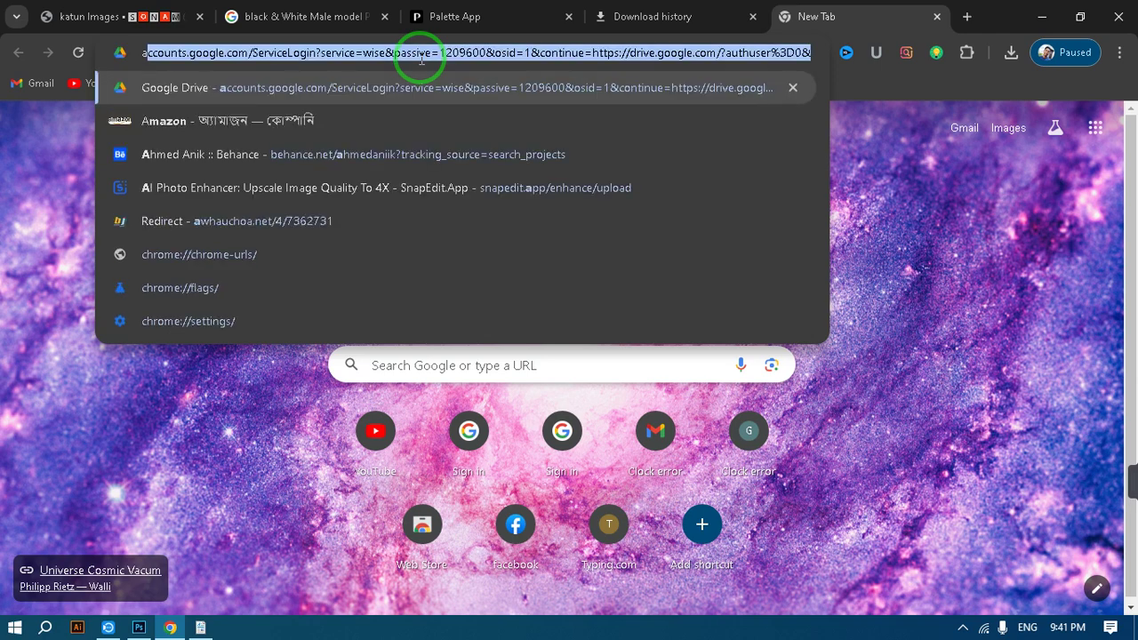
pyautogui.write('dobe f')
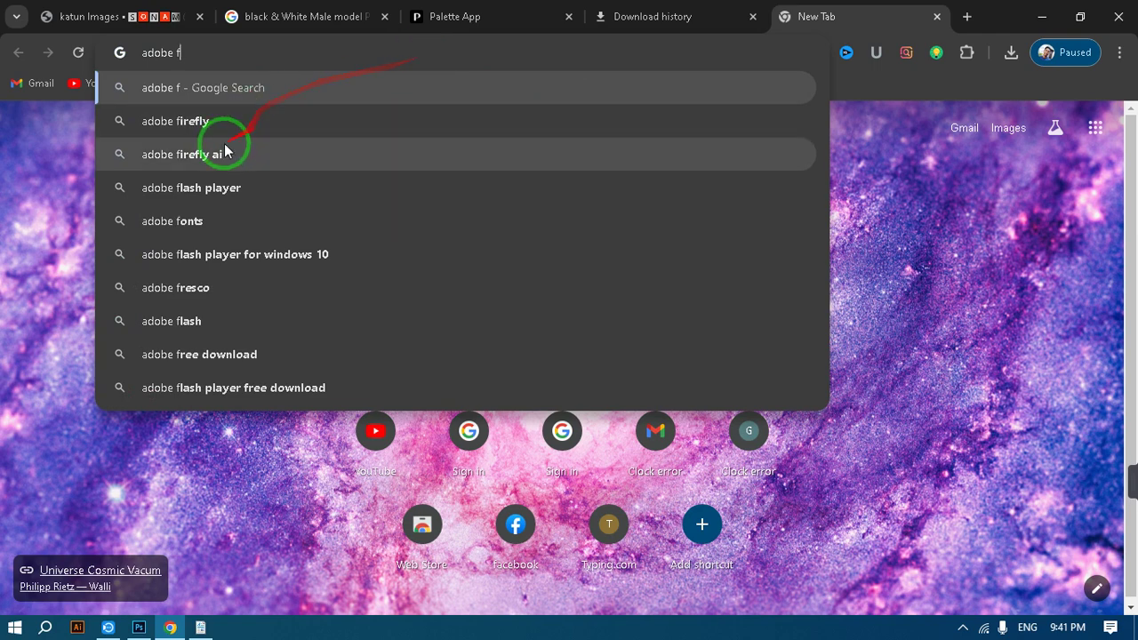
pyautogui.click(213, 168)
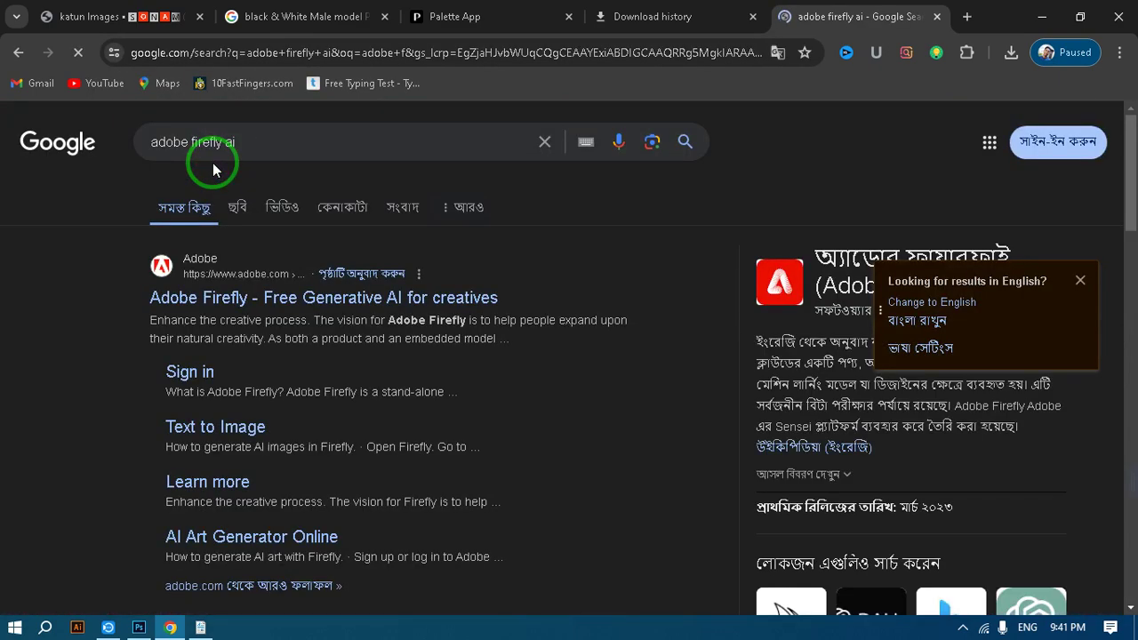
pyautogui.click(393, 309)
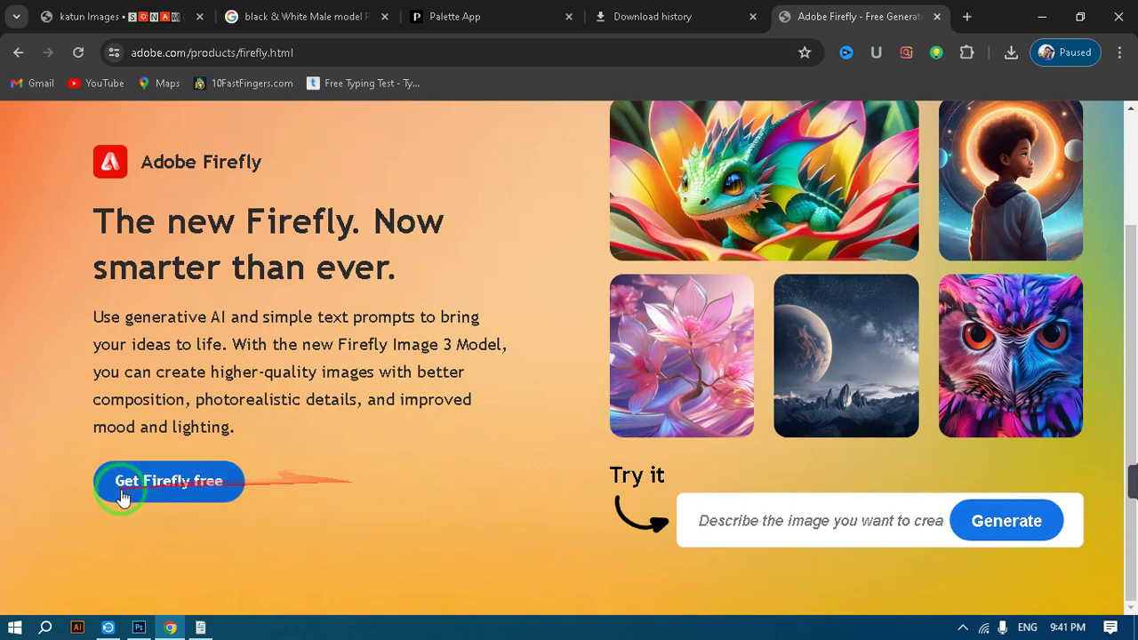
pyautogui.click(168, 489)
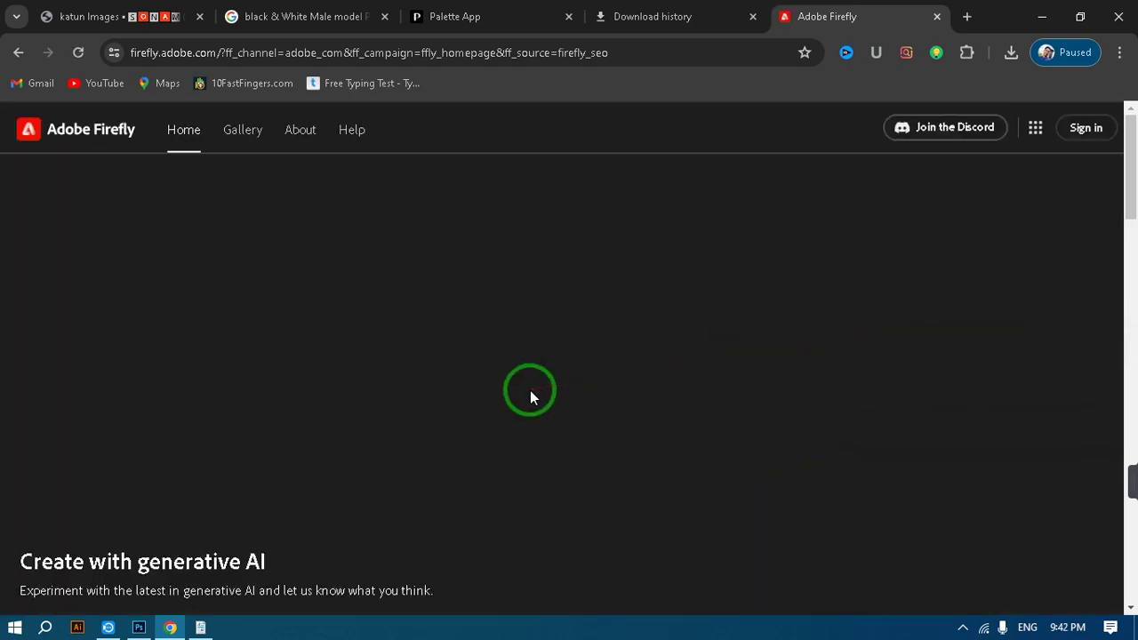
# Browse the generative tools on the Firefly home page and open Generative fill (preview).
pyautogui.scroll(-5, 565, 388)
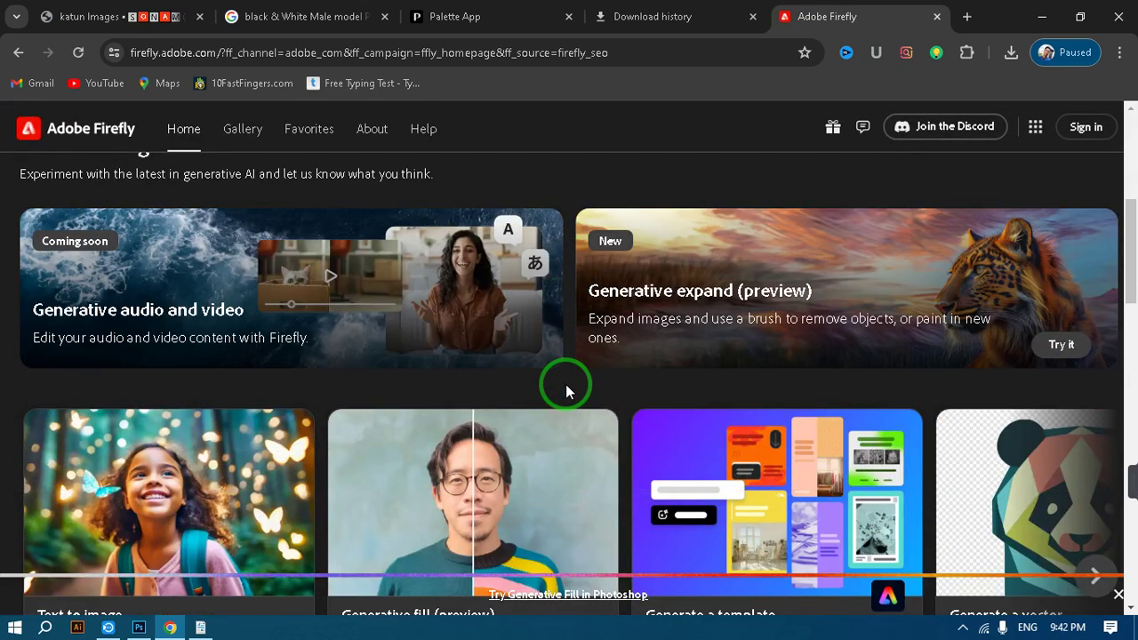
pyautogui.scroll(-9, 566, 388)
pyautogui.scroll(4, 567, 388)
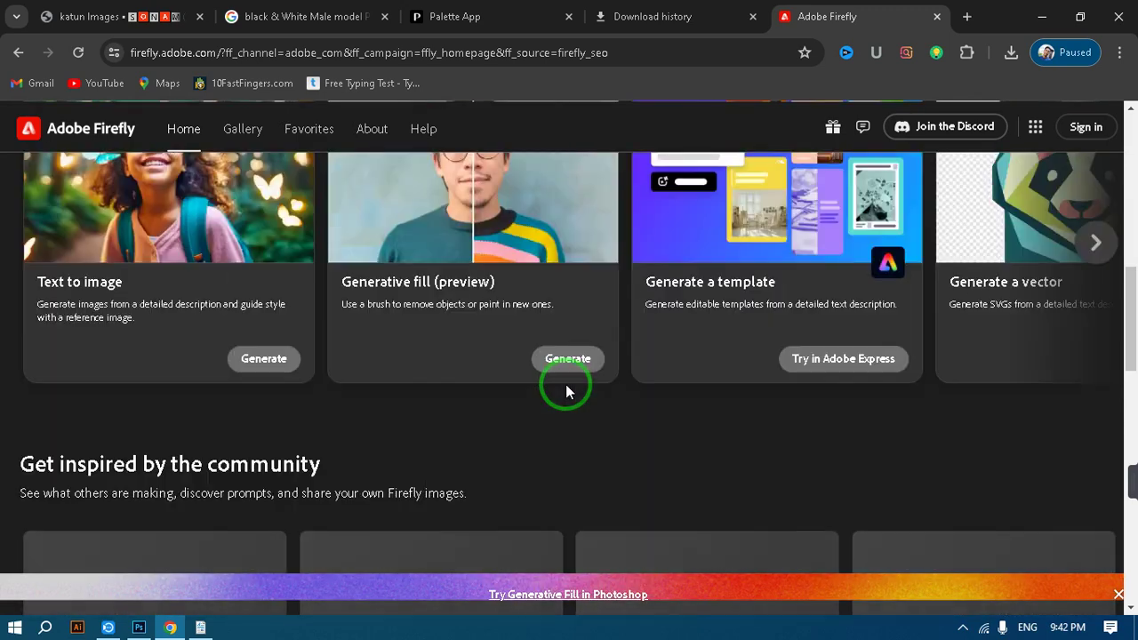
pyautogui.scroll(-6, 495, 457)
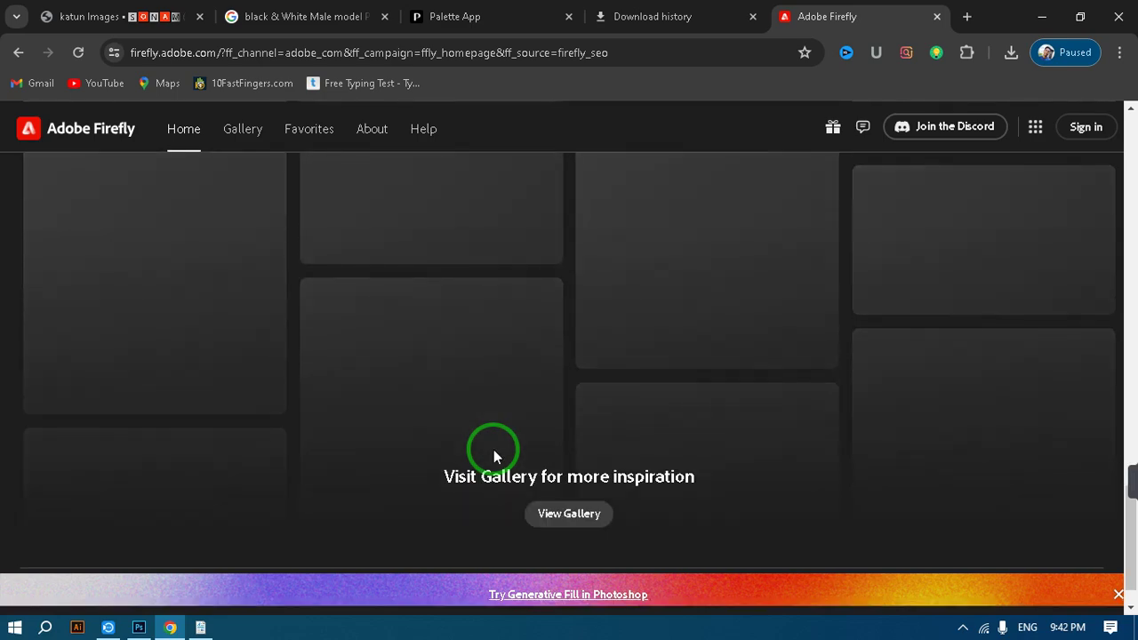
pyautogui.scroll(6, 493, 449)
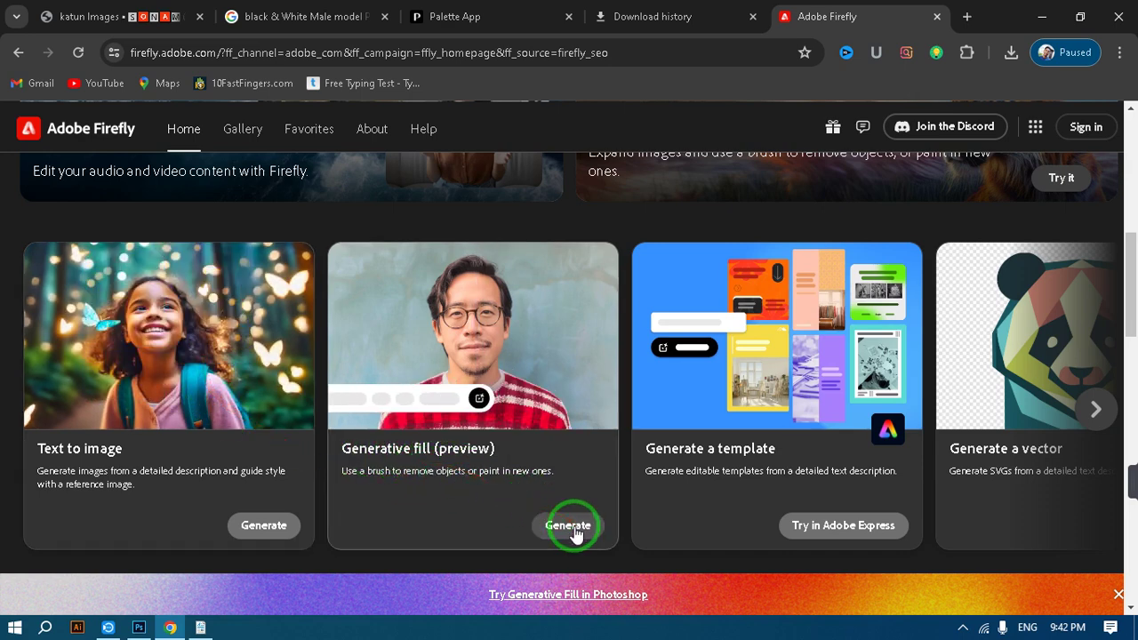
pyautogui.scroll(-1, 573, 533)
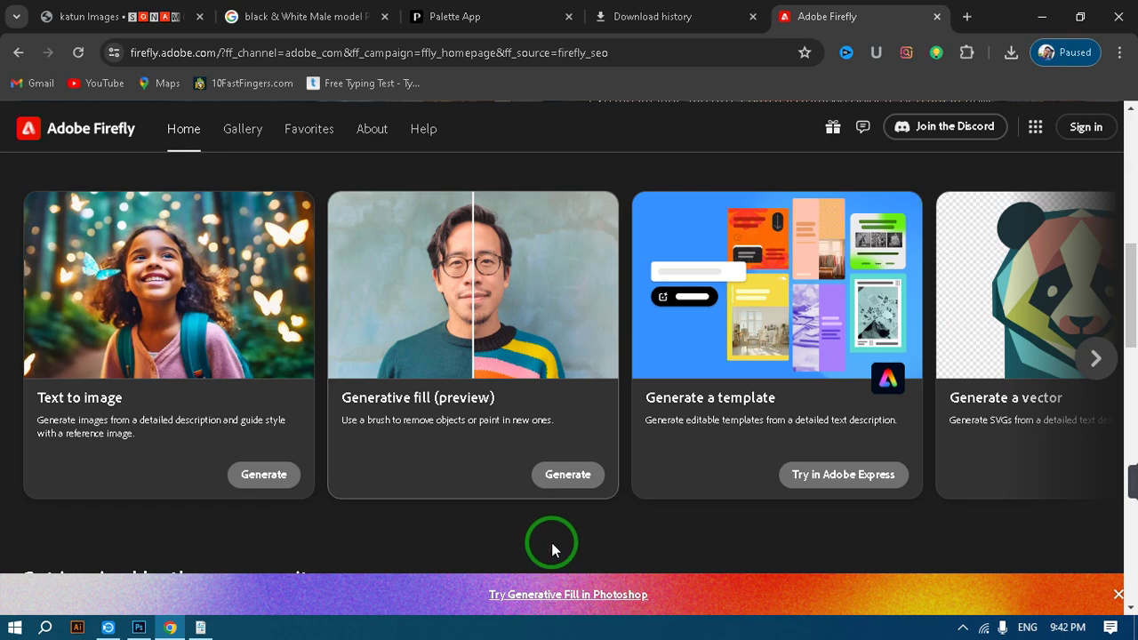
pyautogui.click(561, 480)
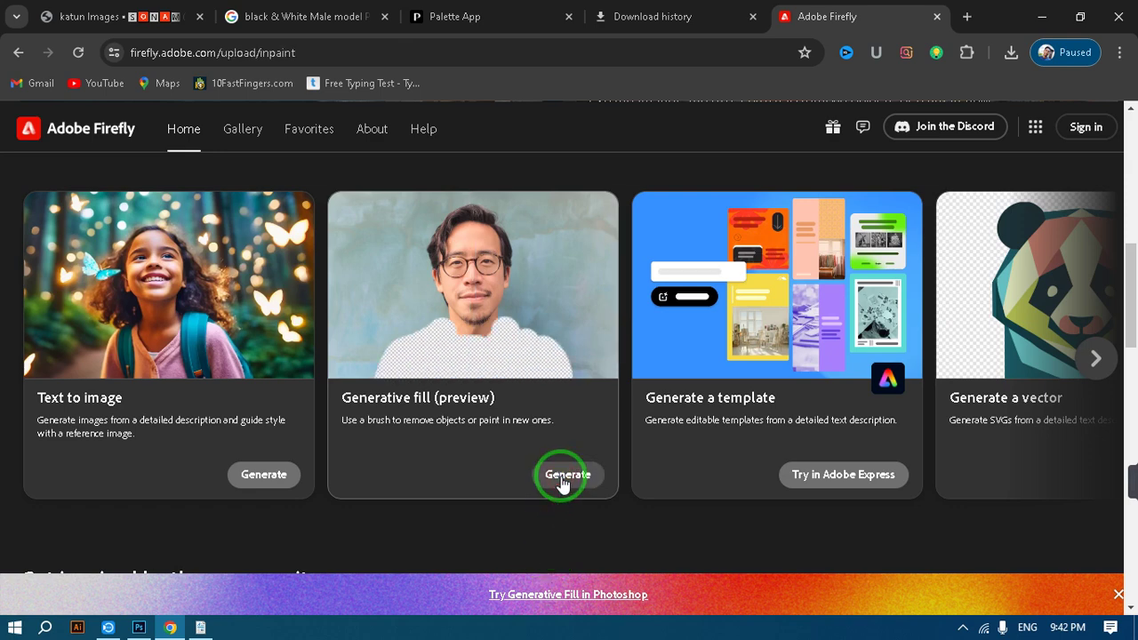
# Examine the Generative fill (preview) page and return to the Firefly home page.
pyautogui.scroll(-4, 560, 480)
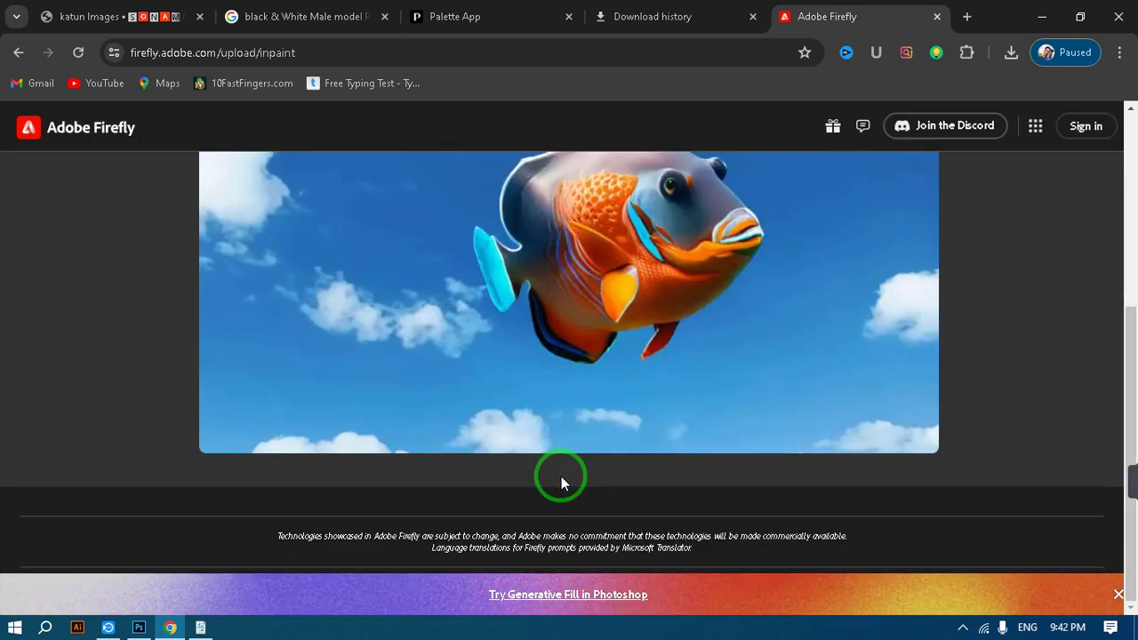
pyautogui.scroll(4, 560, 477)
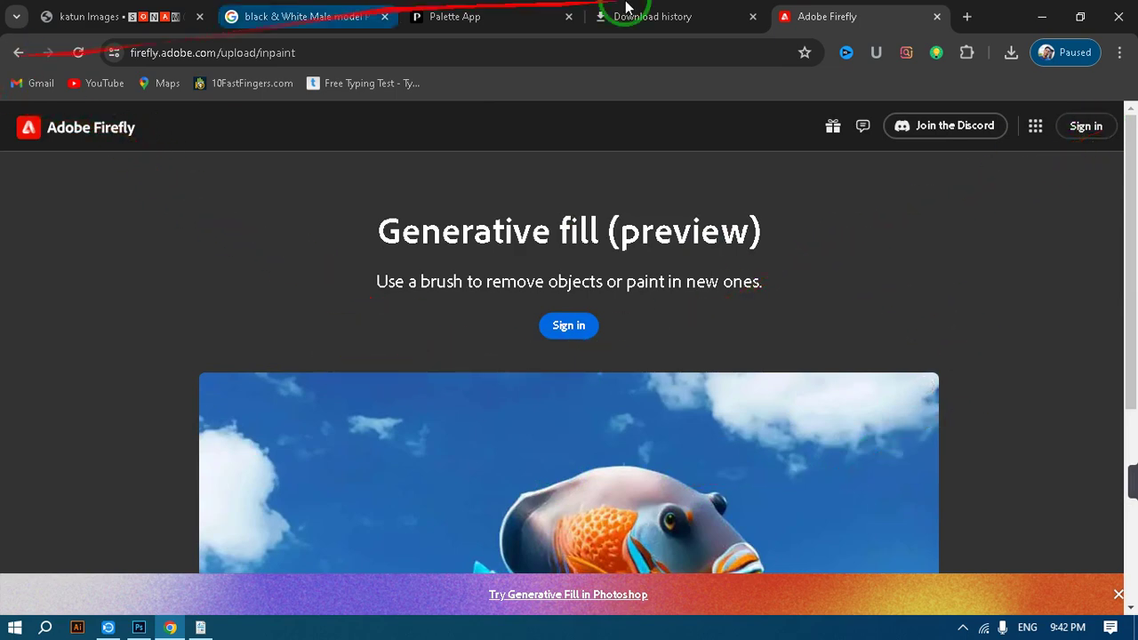
pyautogui.click(20, 53)
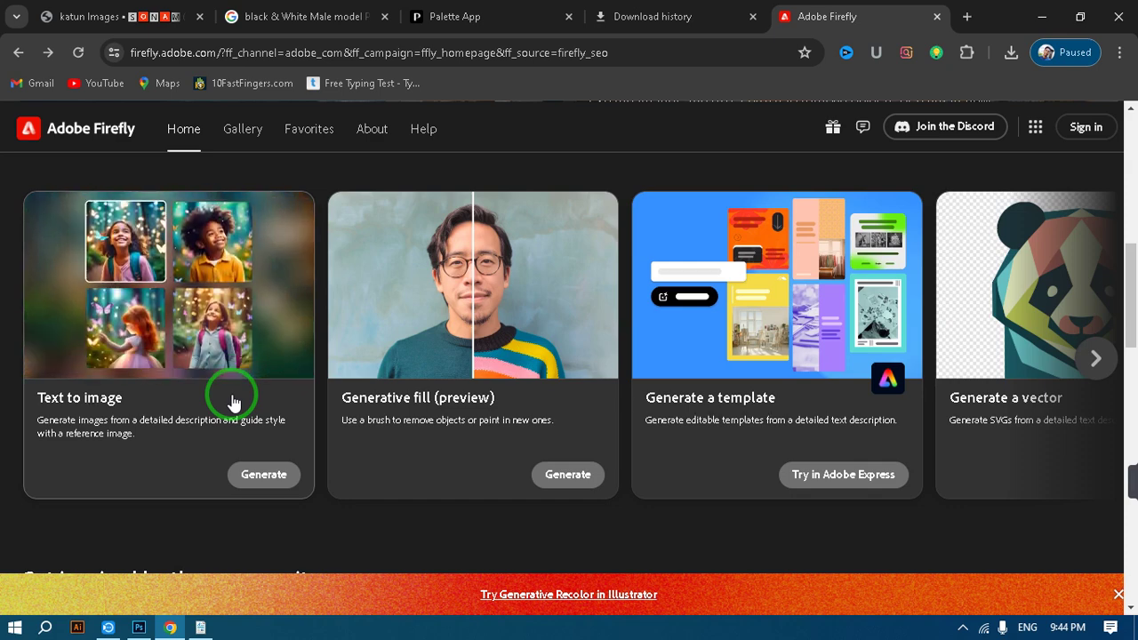
# Switch to Photoshop and make the Color Balance 1 adjustment layer visible.
pyautogui.click(140, 628)
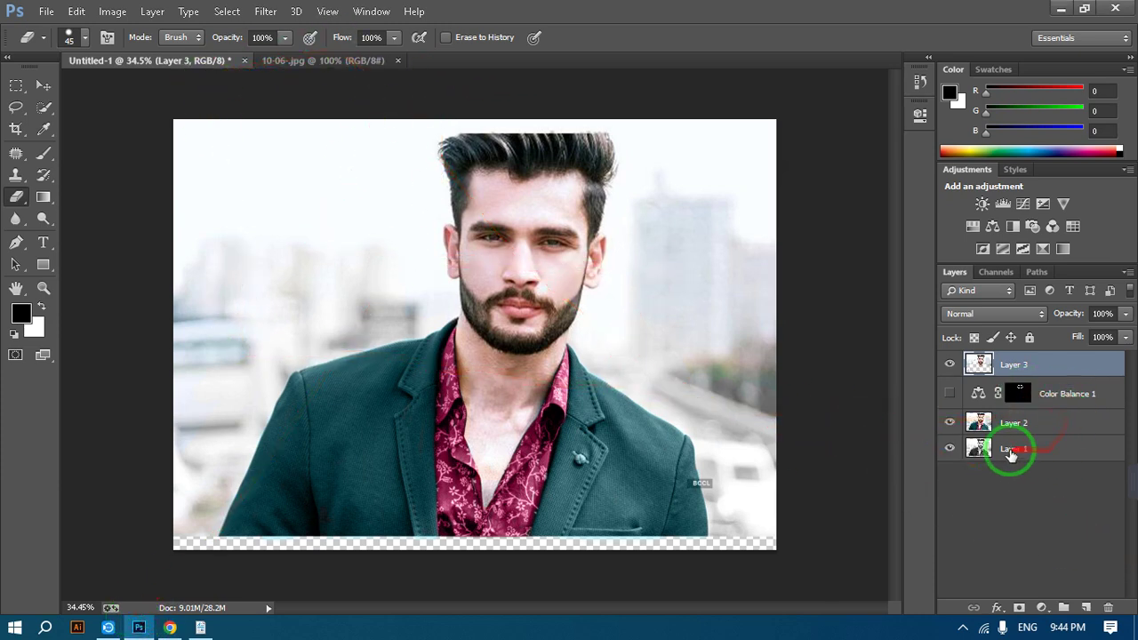
pyautogui.click(1067, 394)
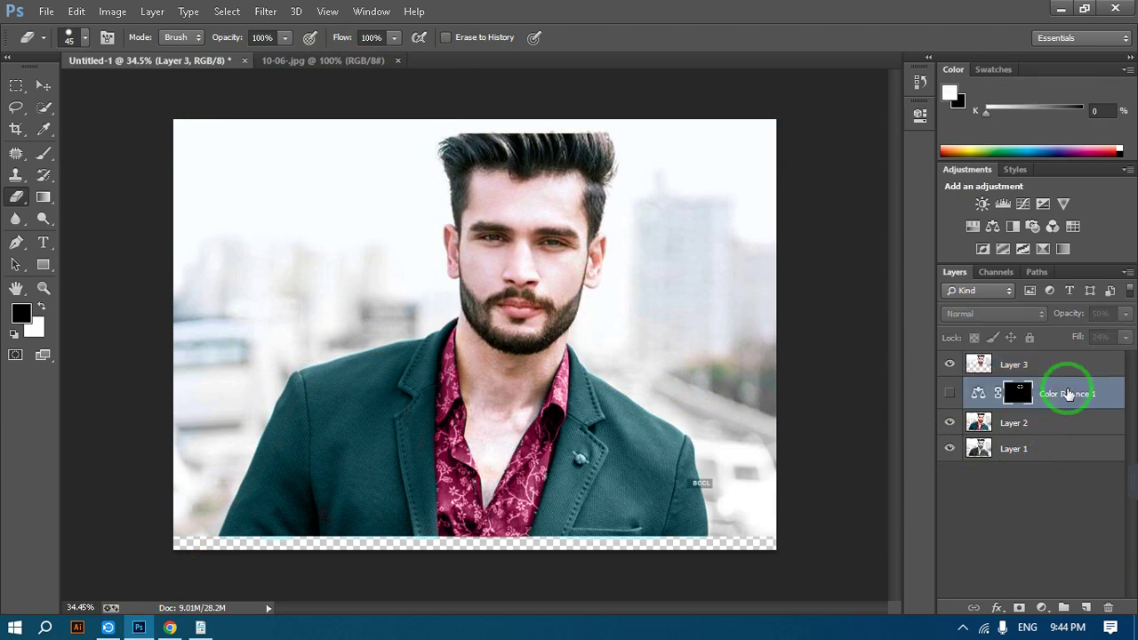
pyautogui.click(949, 392)
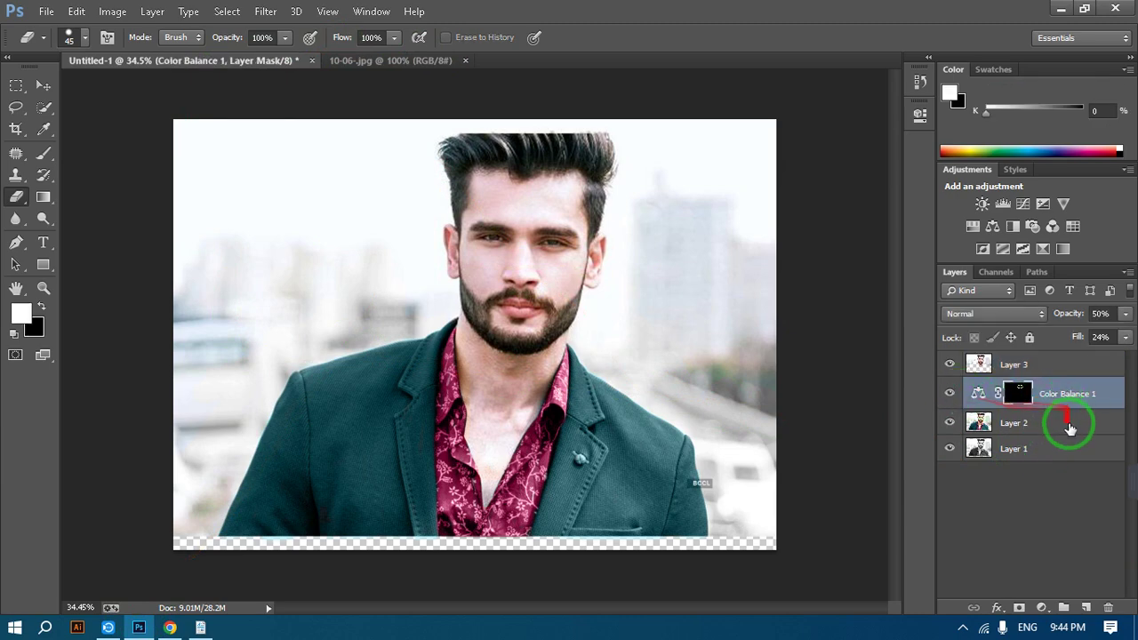
# Merge Layer 3, Color Balance 1 and Layer 2 into a single layer above the grayscale Layer 1.
pyautogui.click(1055, 449)
pyautogui.click(1055, 419)
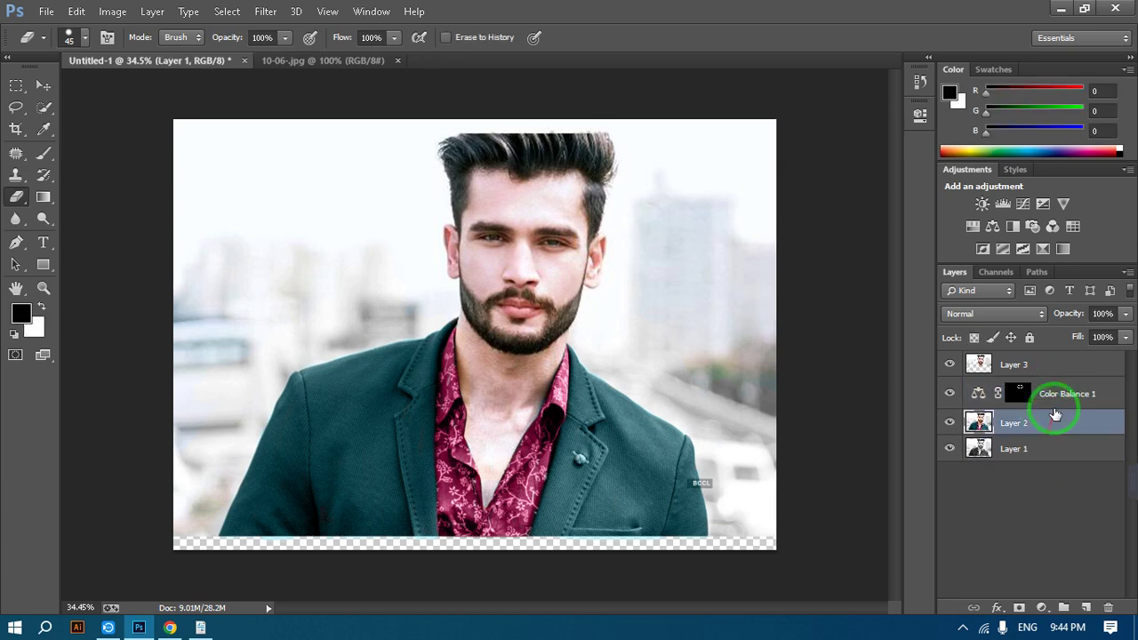
pyautogui.keyDown('shift'); pyautogui.click(1067, 370); pyautogui.keyUp('shift')
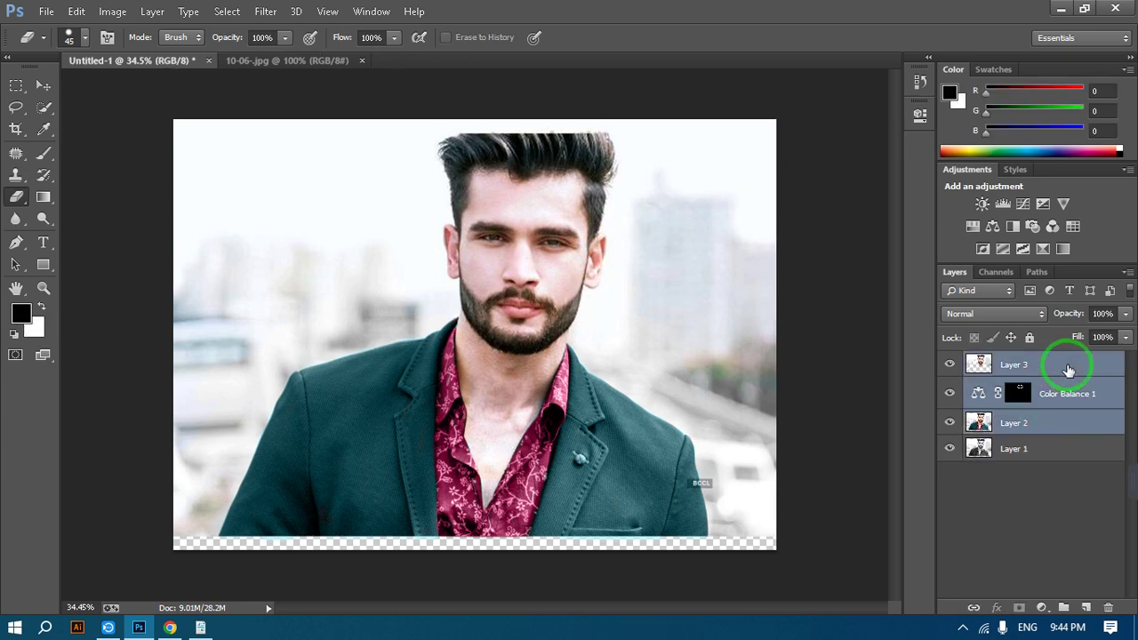
pyautogui.hotkey('ctrl', 'e')
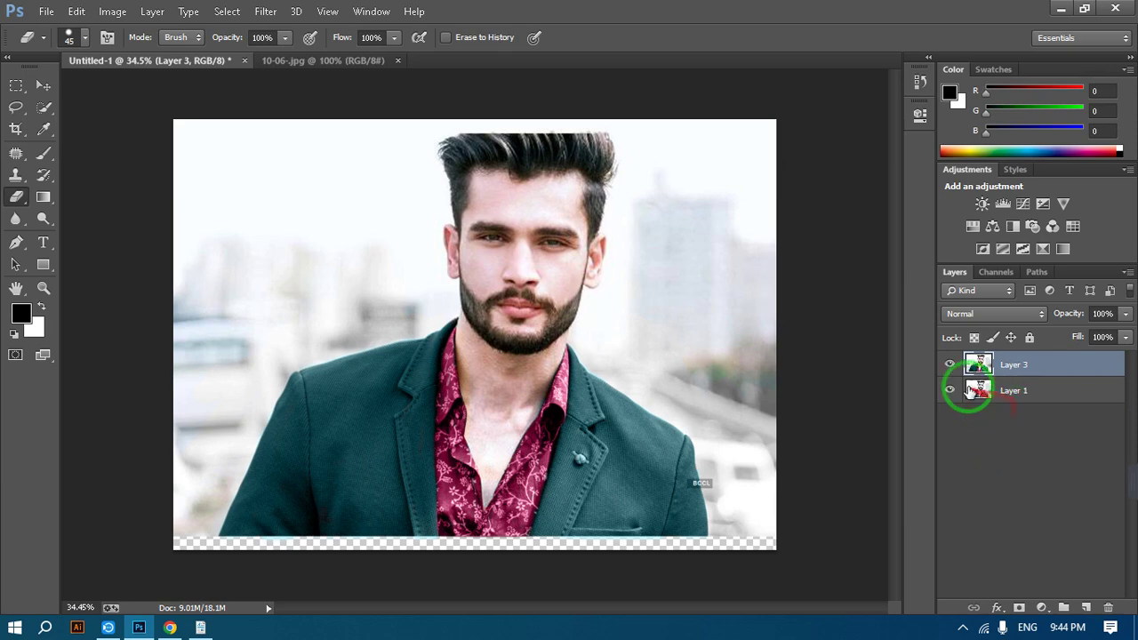
# Delete the grayscale Layer 1 from the document, leaving only the merged Layer 3.
pyautogui.click(1016, 398)
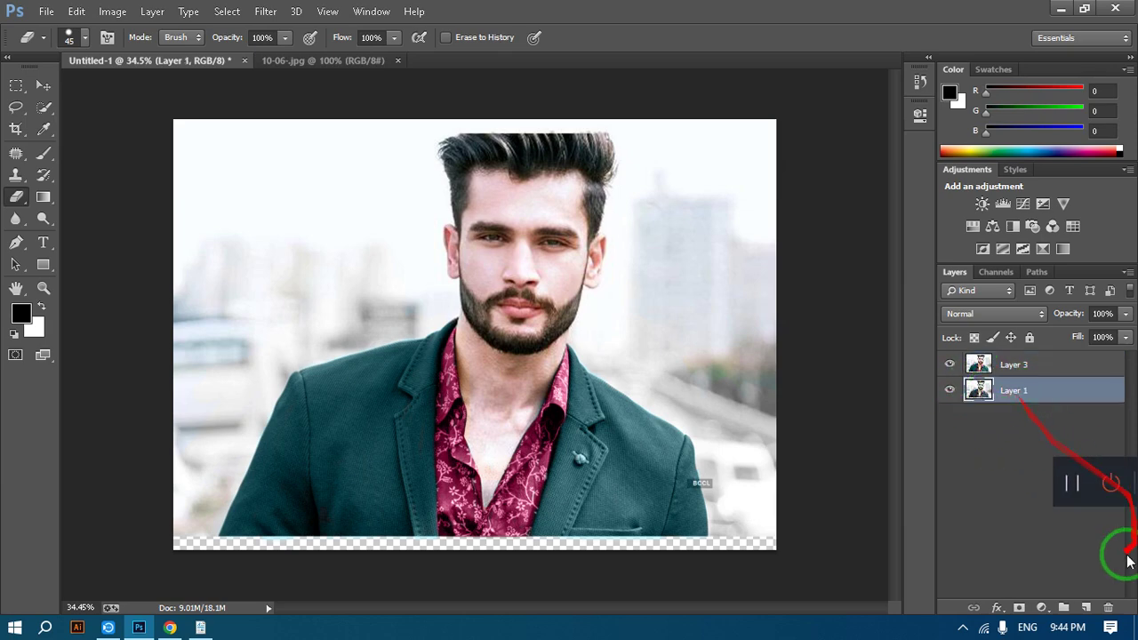
pyautogui.click(1107, 607)
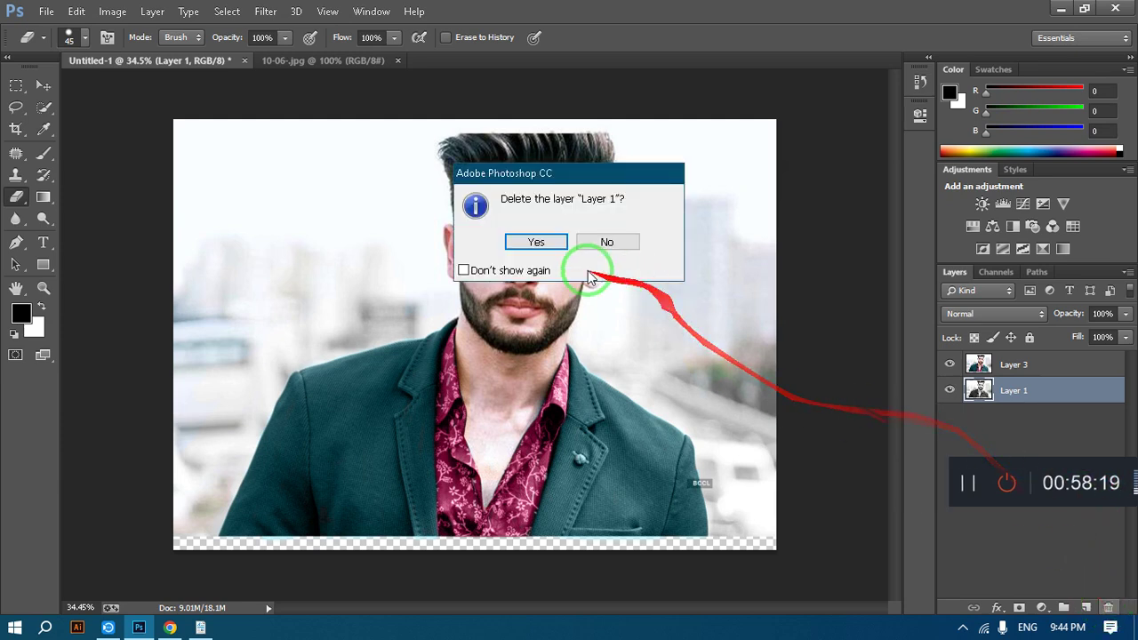
pyautogui.click(556, 245)
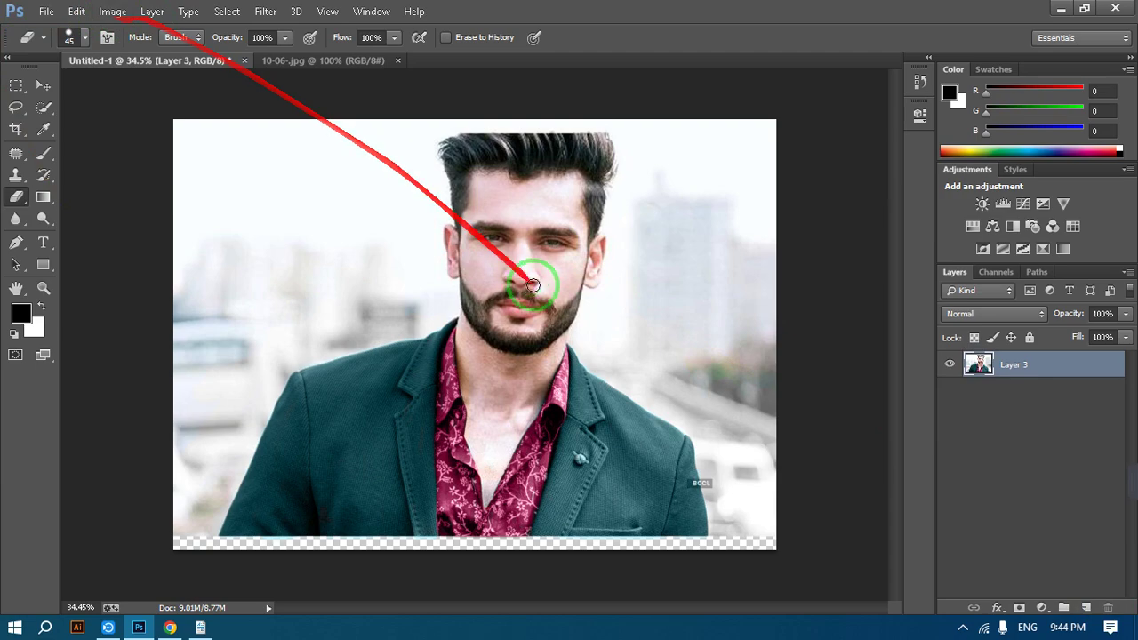
# Examine the lips up close on the canvas, open Image Size and inspect the mouth area in its preview.
pyautogui.scroll(10, 517, 307)
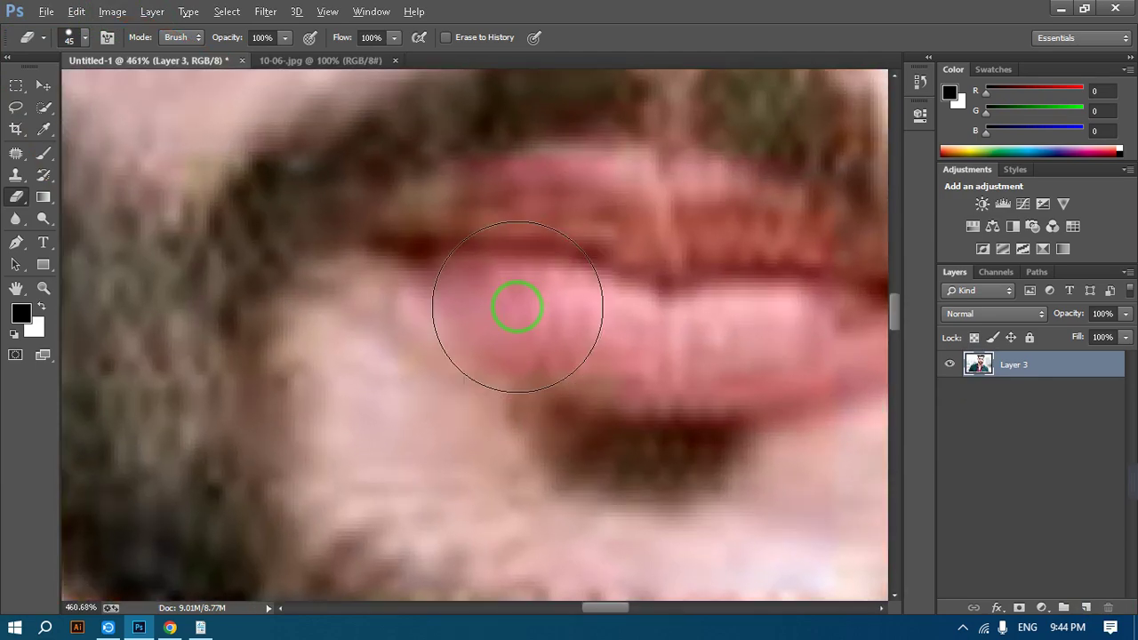
pyautogui.scroll(-6, 517, 306)
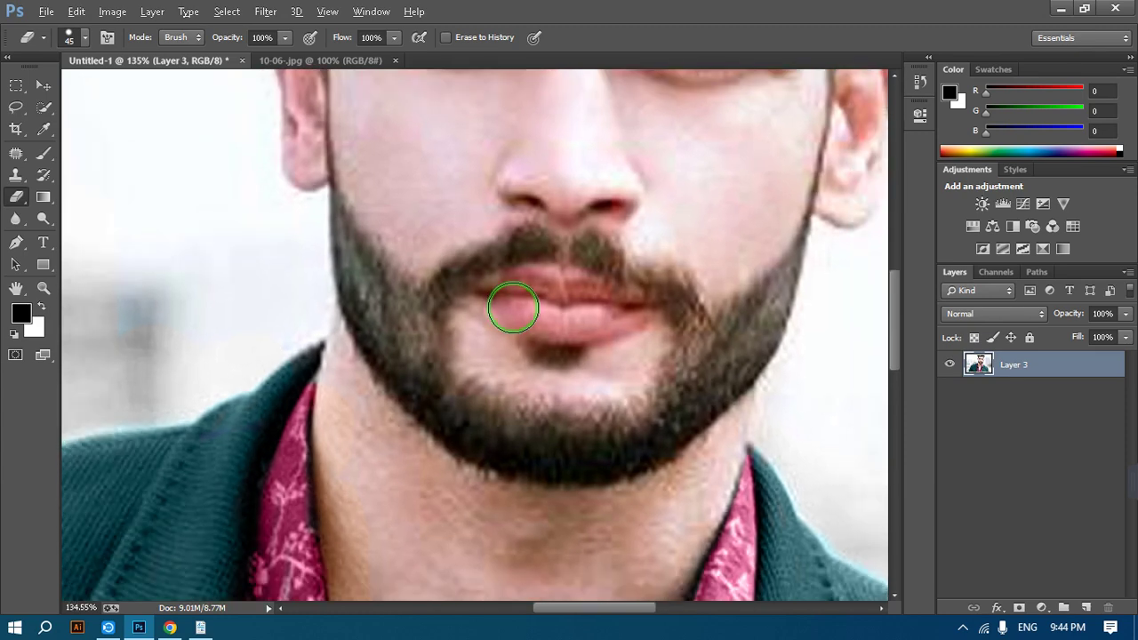
pyautogui.scroll(-2, 513, 307)
pyautogui.scroll(-4, 513, 307)
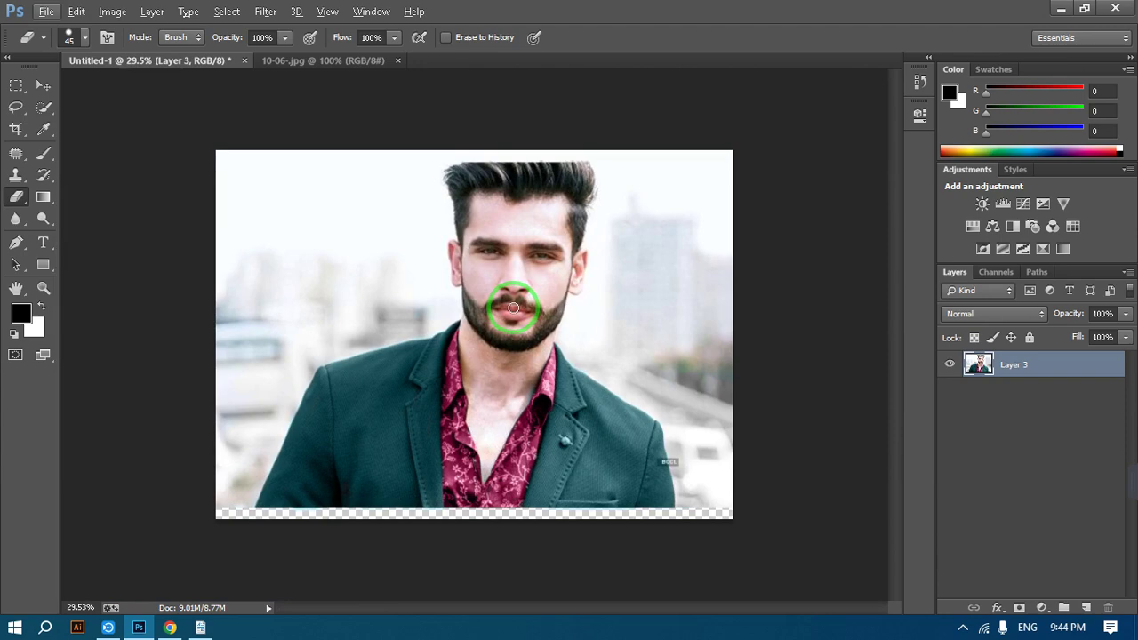
pyautogui.click(115, 12)
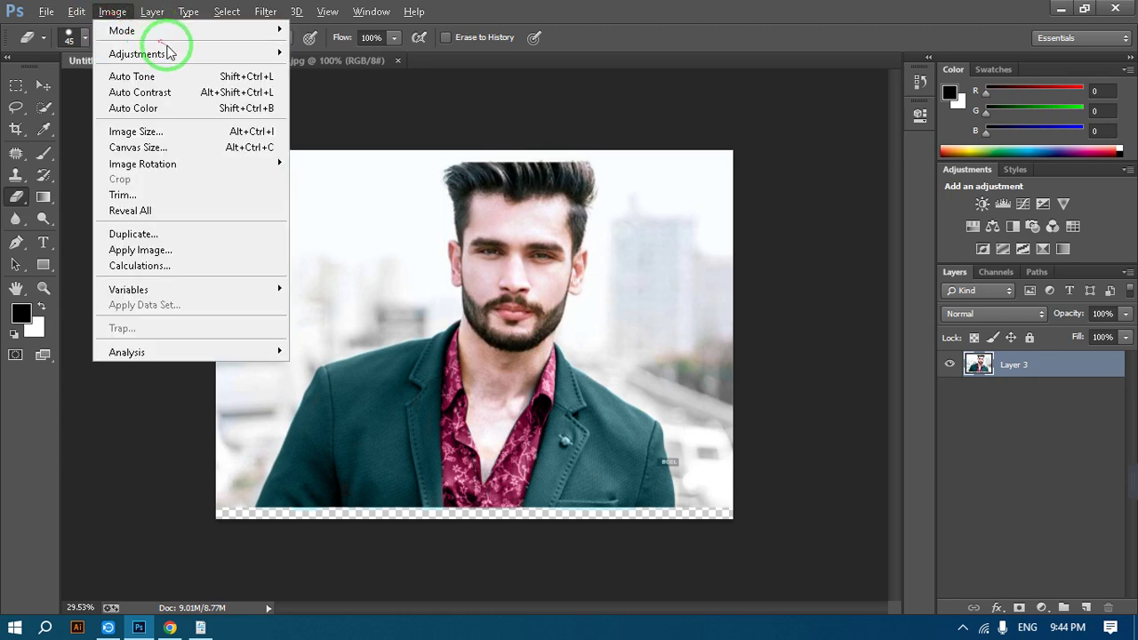
pyautogui.moveTo(206, 55)
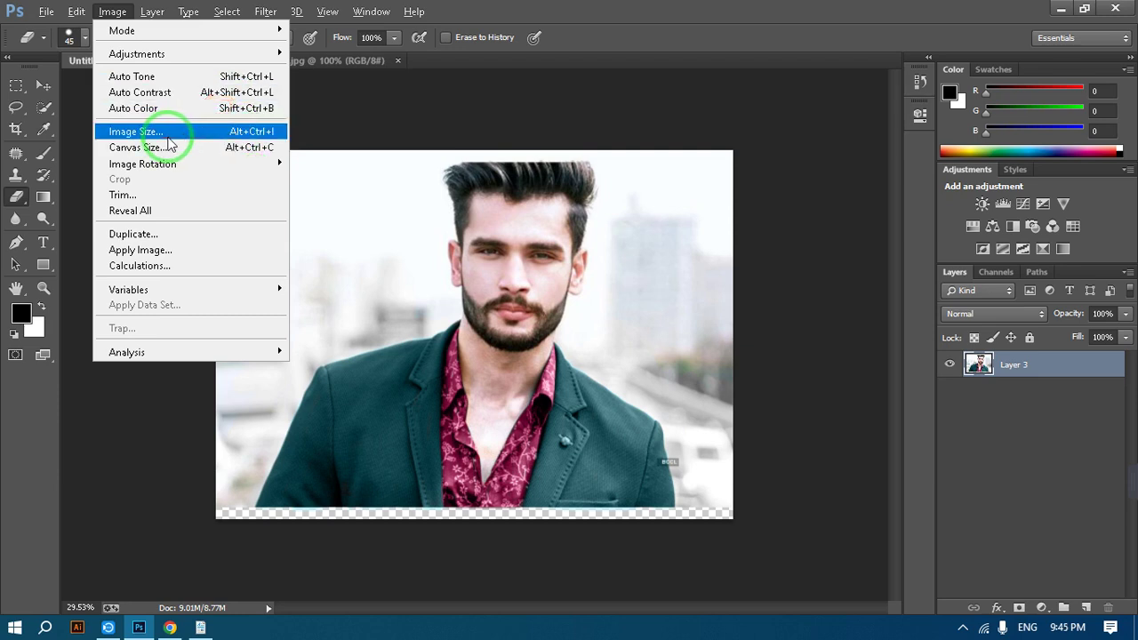
pyautogui.click(195, 134)
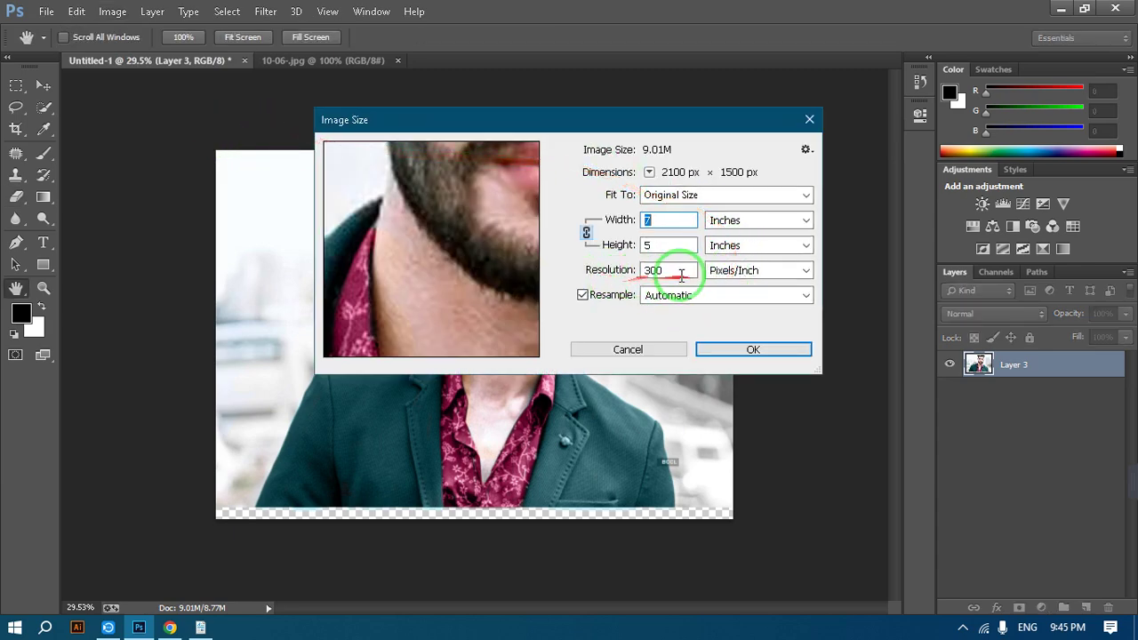
pyautogui.moveTo(482, 203); pyautogui.dragTo(451, 261)
pyautogui.moveTo(508, 128); pyautogui.dragTo(786, 92)
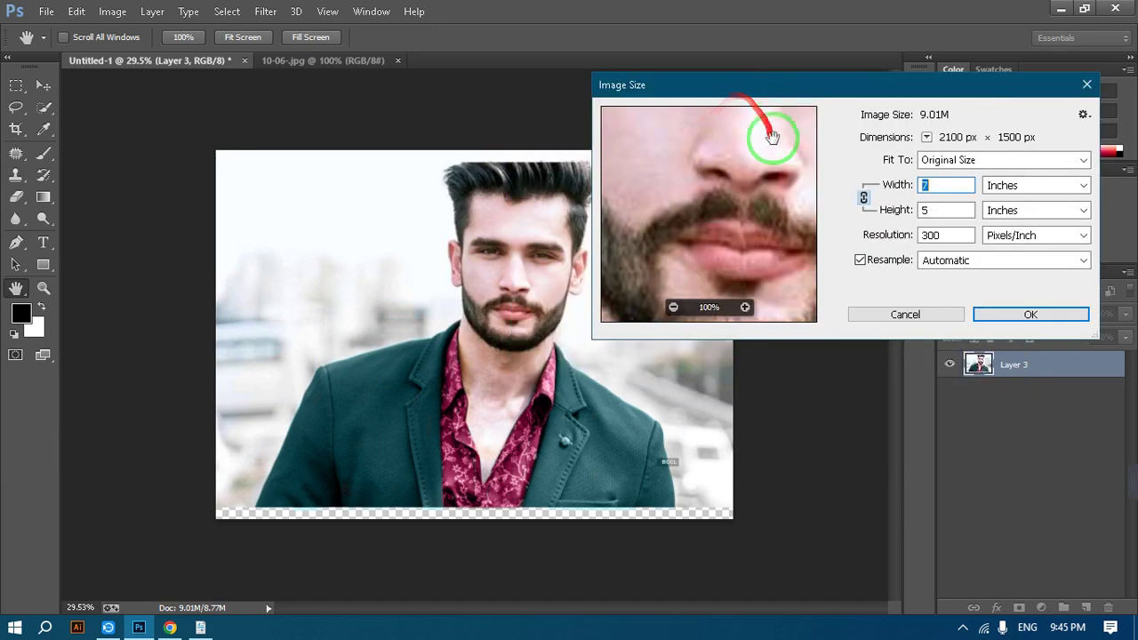
pyautogui.moveTo(762, 141); pyautogui.dragTo(771, 216)
# Set the image resolution to 600 pixels/inch with automatic resampling, checking the mouth and beard area in the preview.
pyautogui.moveTo(949, 236); pyautogui.dragTo(919, 235)
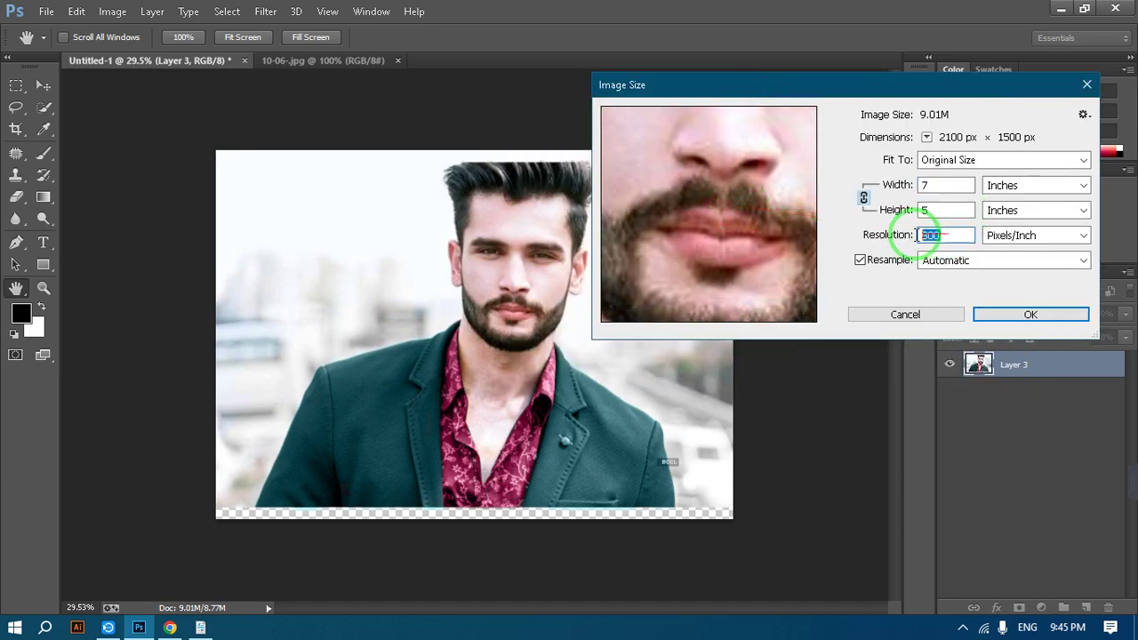
pyautogui.write('600')
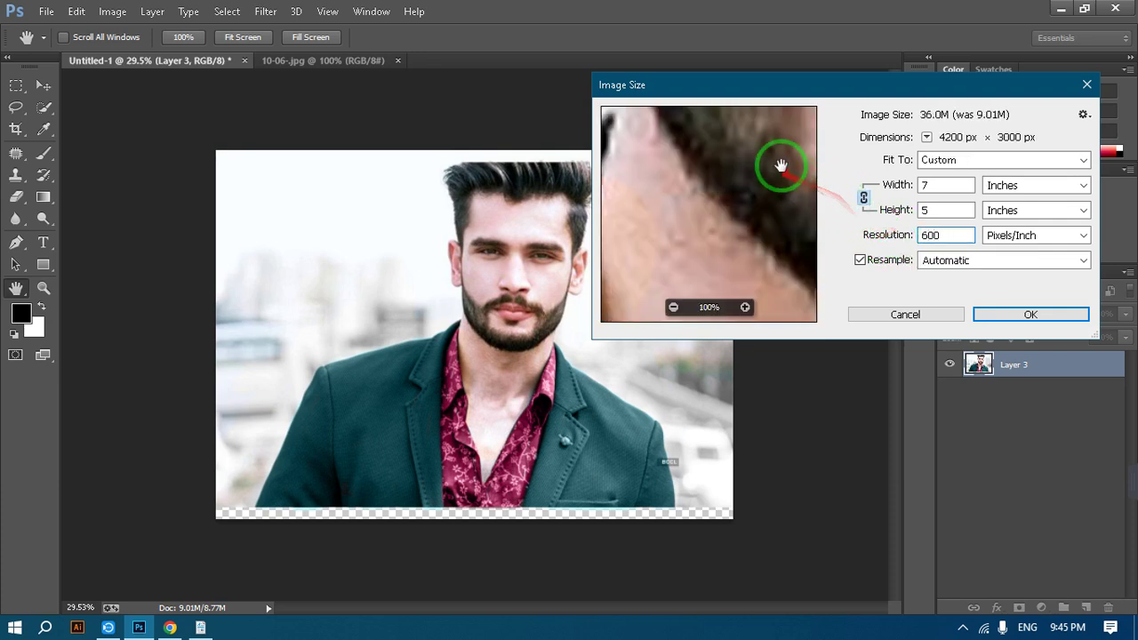
pyautogui.moveTo(782, 168); pyautogui.dragTo(655, 241)
pyautogui.moveTo(727, 182); pyautogui.dragTo(668, 261)
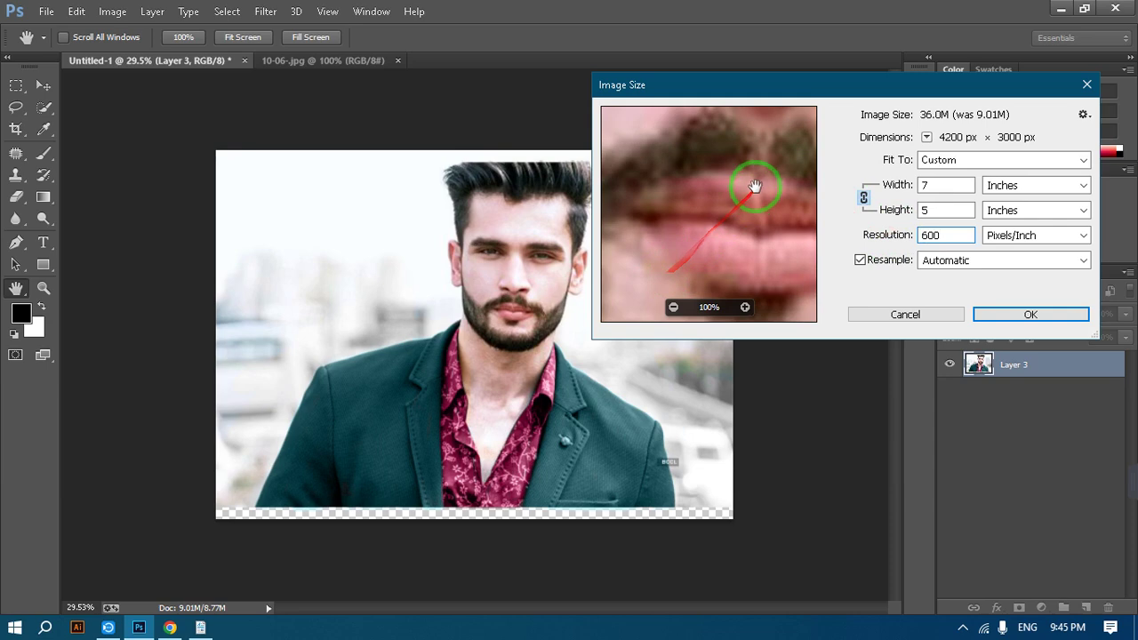
pyautogui.moveTo(754, 183); pyautogui.dragTo(668, 246)
pyautogui.click(1031, 311)
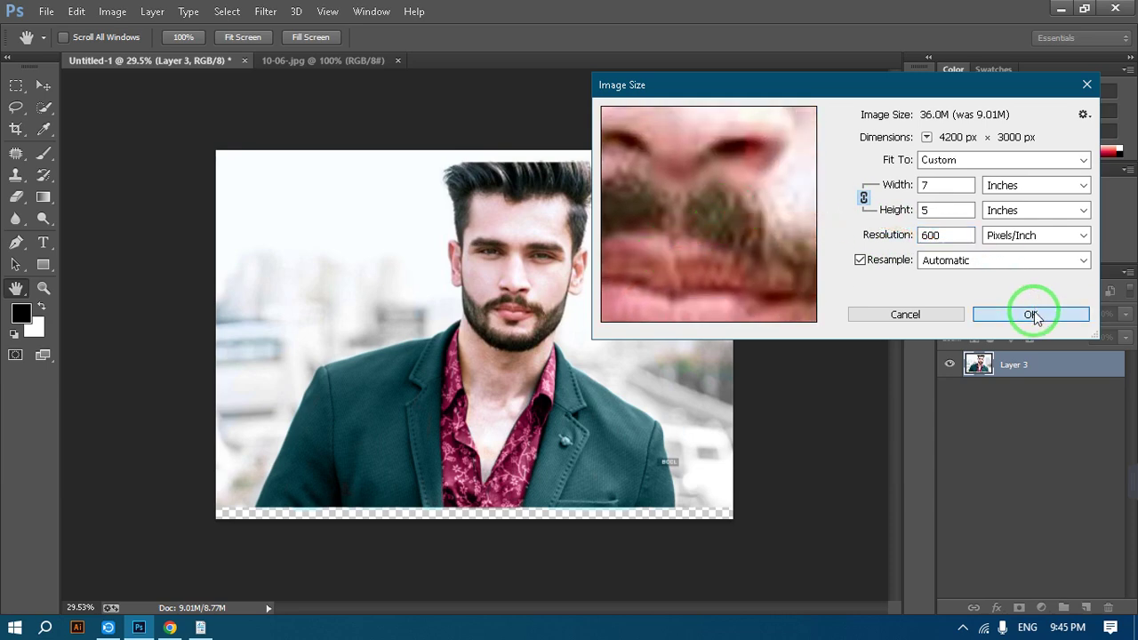
pyautogui.press('e')
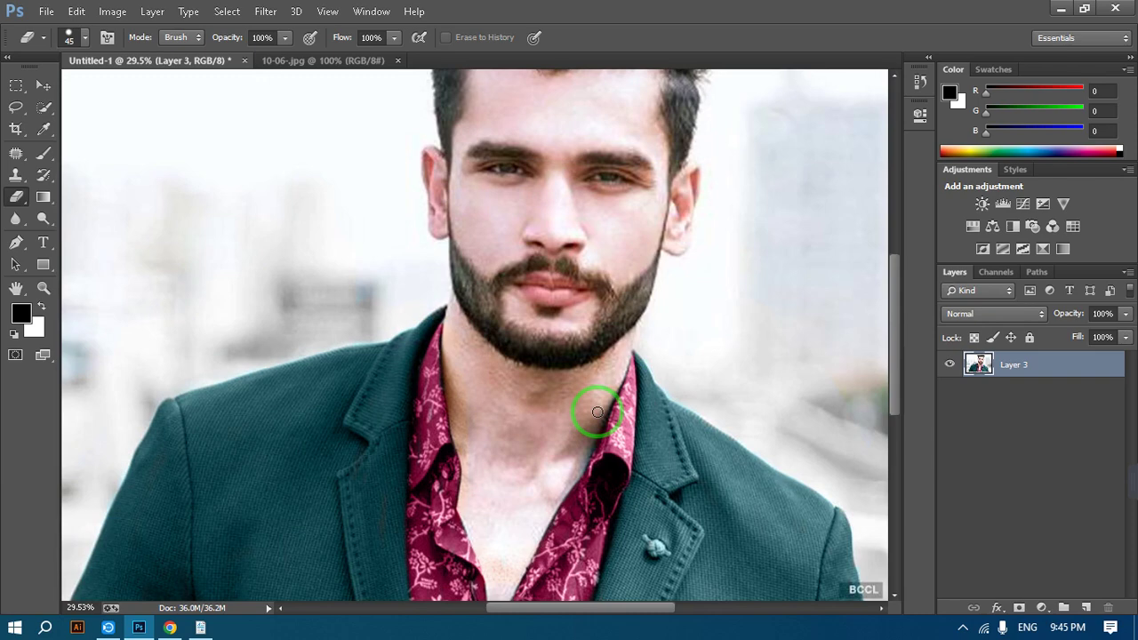
# Check the resampled image's dimensions and resolution in the Image Size settings, leaving them without changes.
pyautogui.scroll(-3, 596, 407)
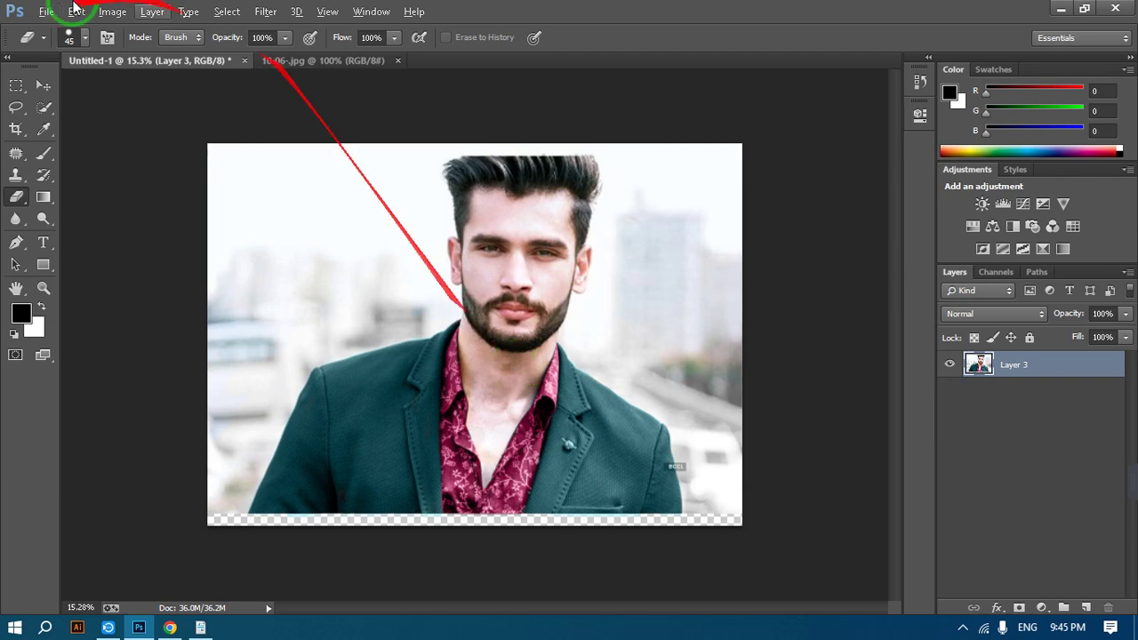
pyautogui.click(112, 11)
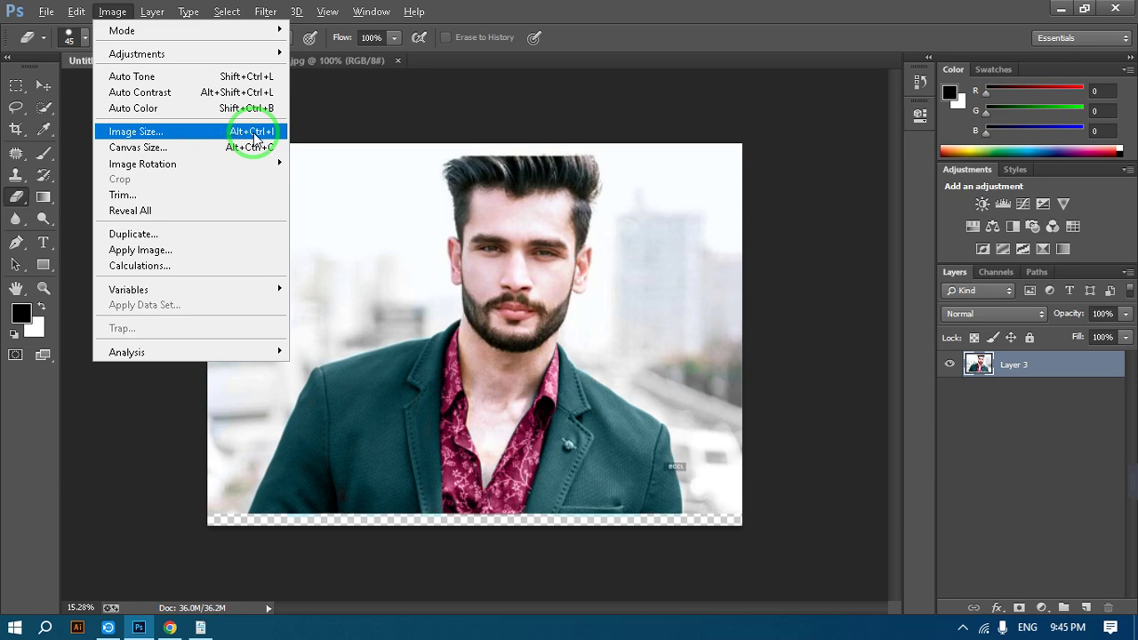
pyautogui.click(264, 133)
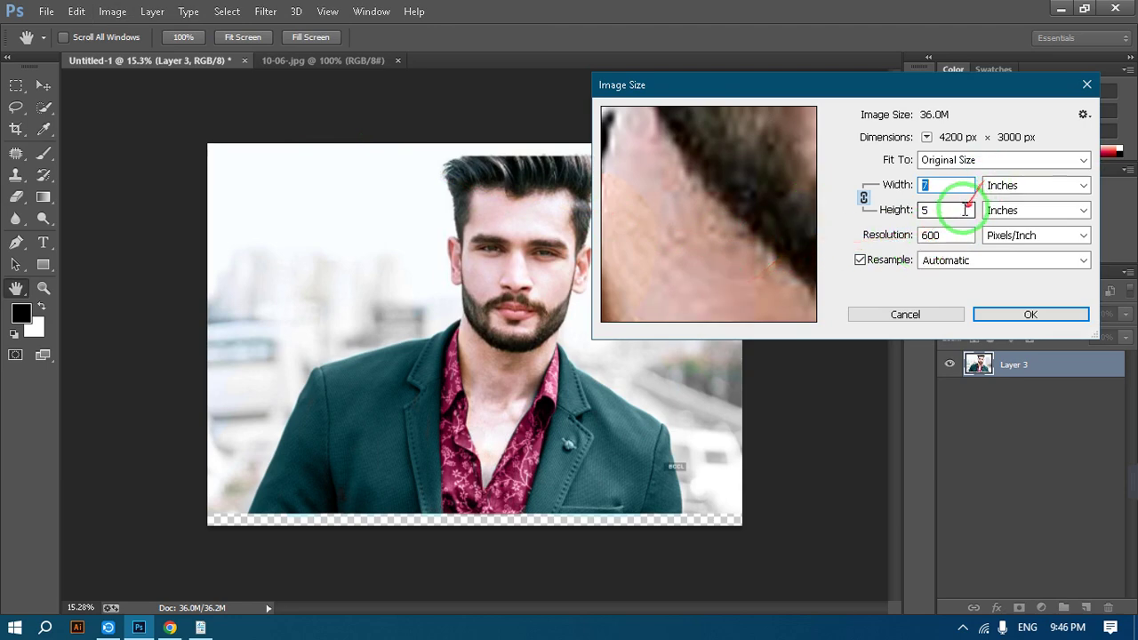
pyautogui.moveTo(987, 89); pyautogui.dragTo(528, 153)
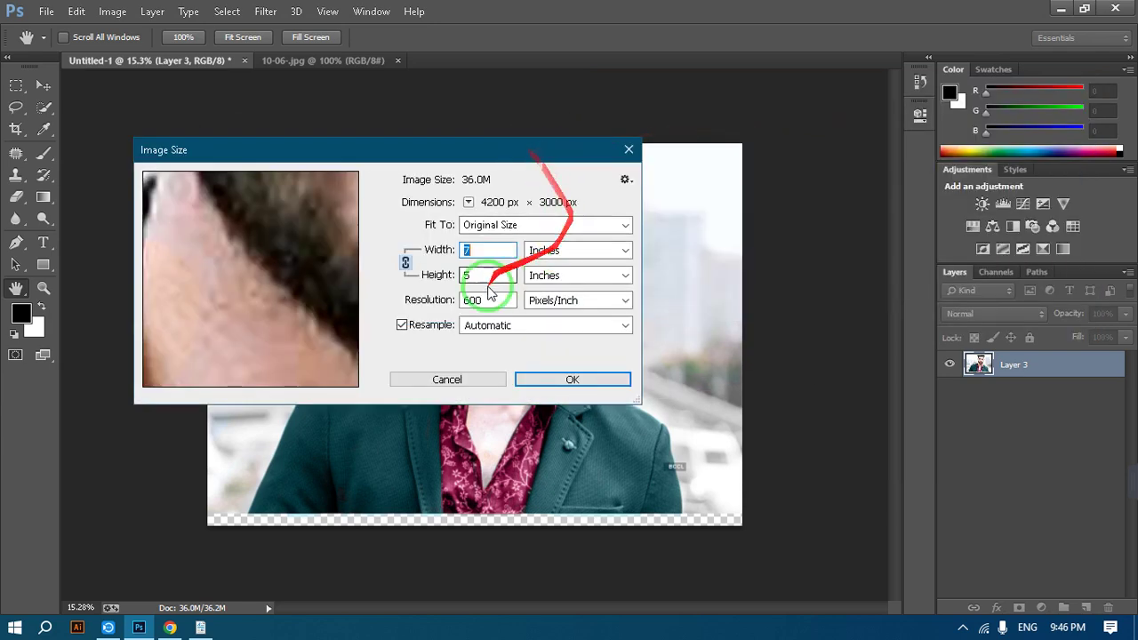
pyautogui.click(434, 379)
pyautogui.press('e')
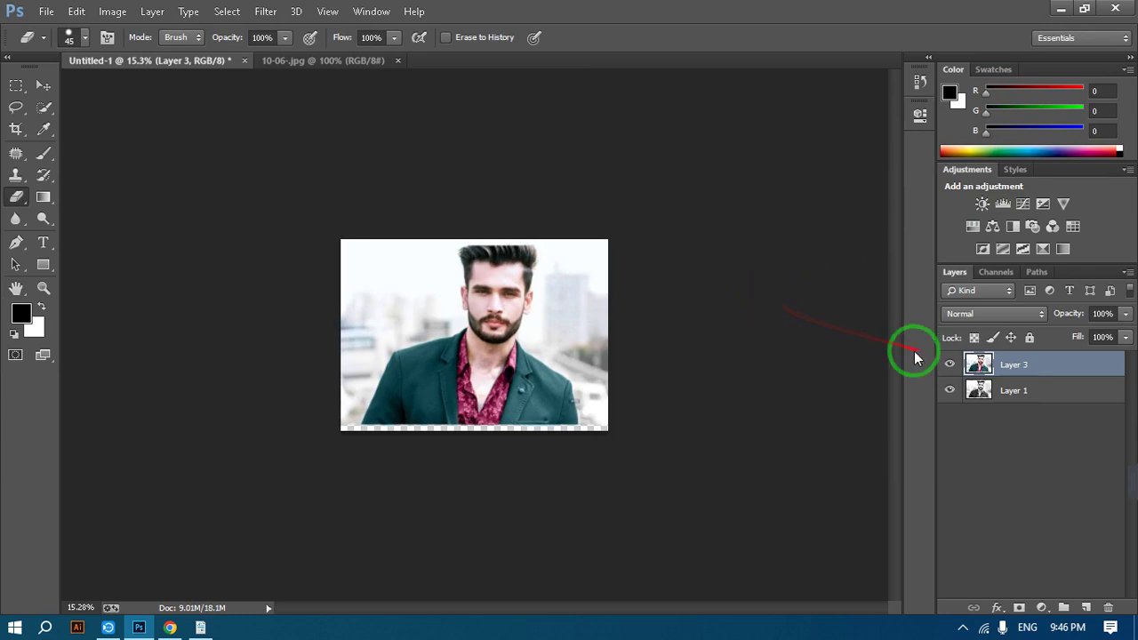
# Resample the two-layer document to a resolution of 600 pixels/inch at 7 × 5 inches.
pyautogui.click(114, 12)
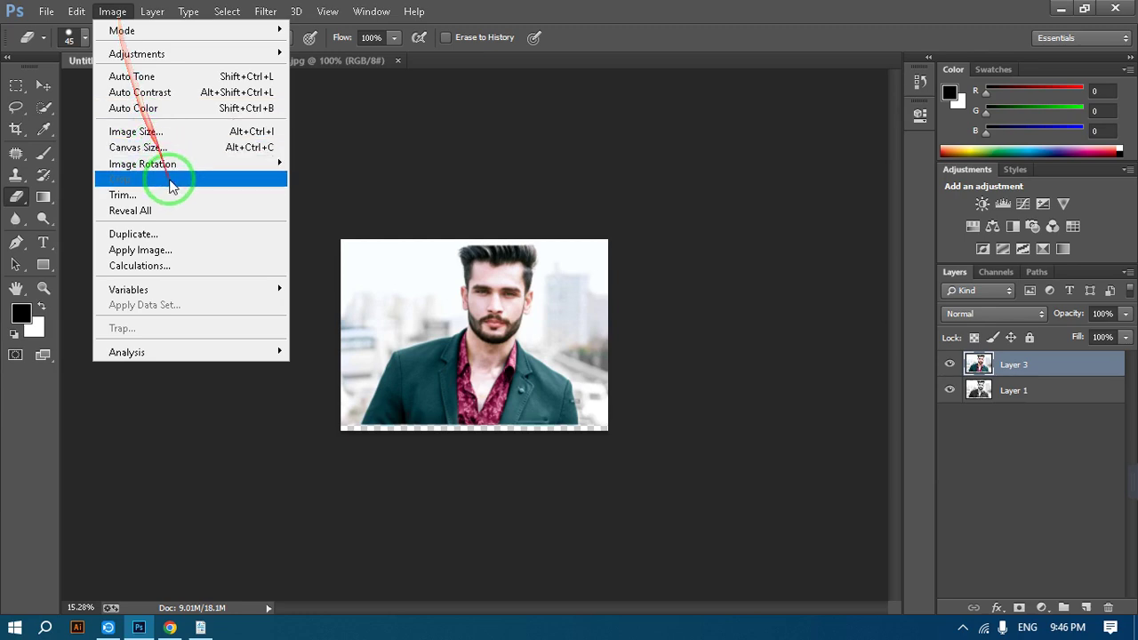
pyautogui.click(172, 133)
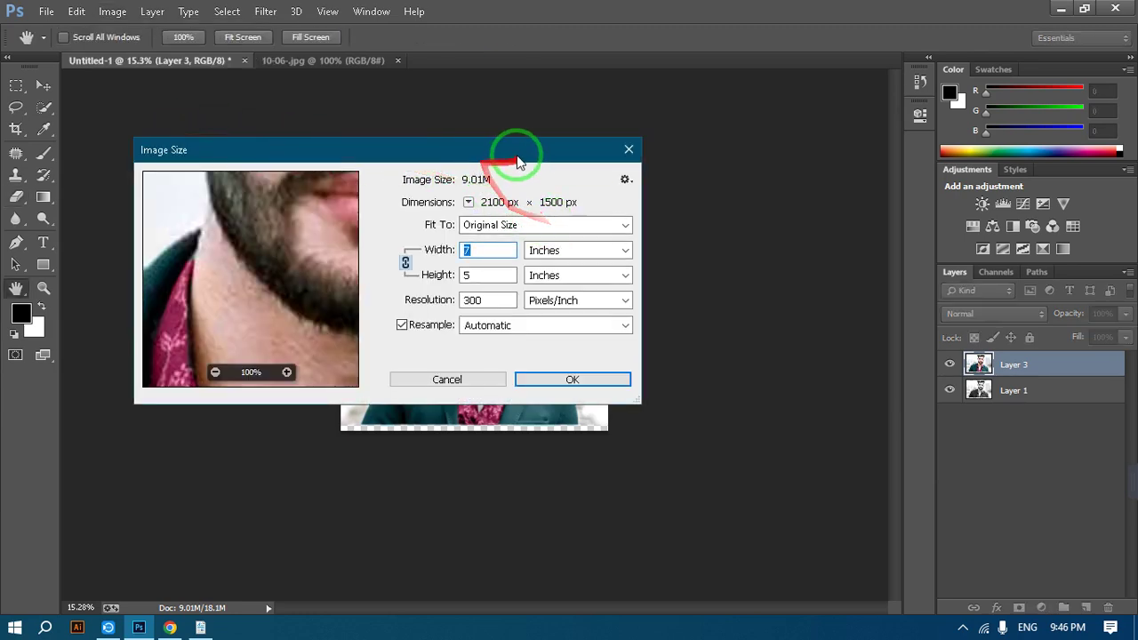
pyautogui.moveTo(515, 152); pyautogui.dragTo(926, 69)
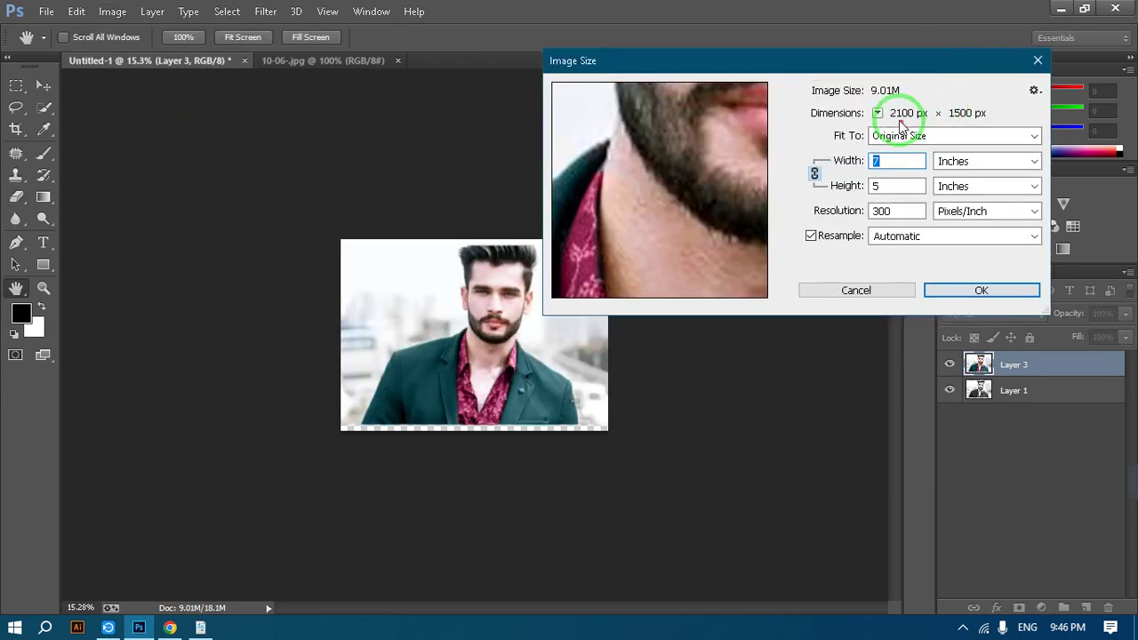
pyautogui.click(902, 211)
pyautogui.moveTo(903, 210); pyautogui.dragTo(816, 234)
pyautogui.write('600')
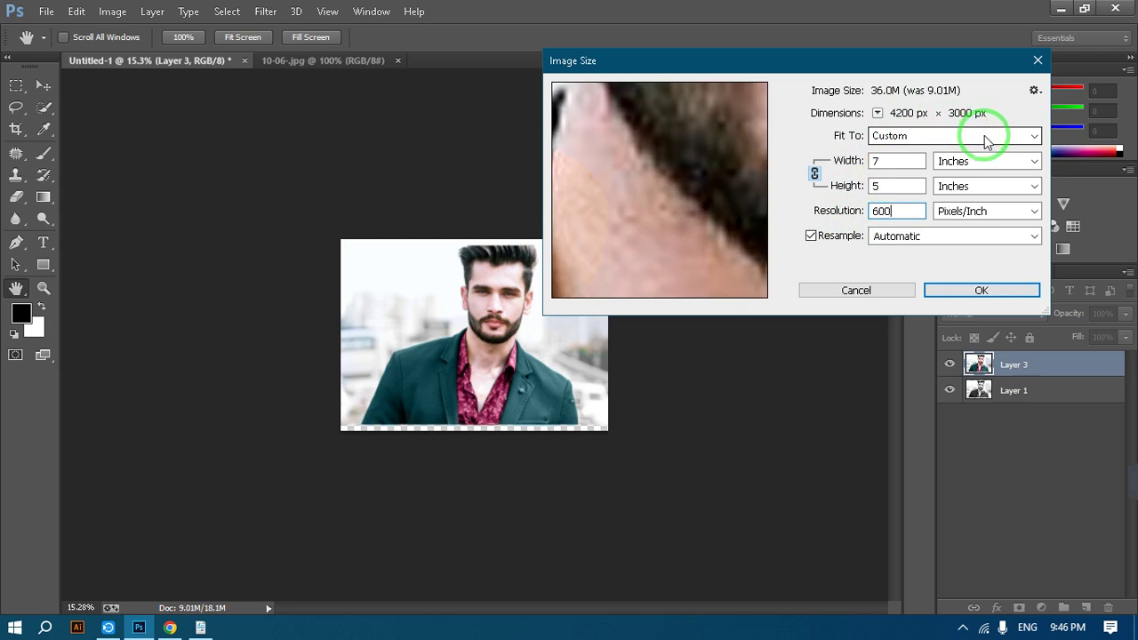
pyautogui.click(976, 291)
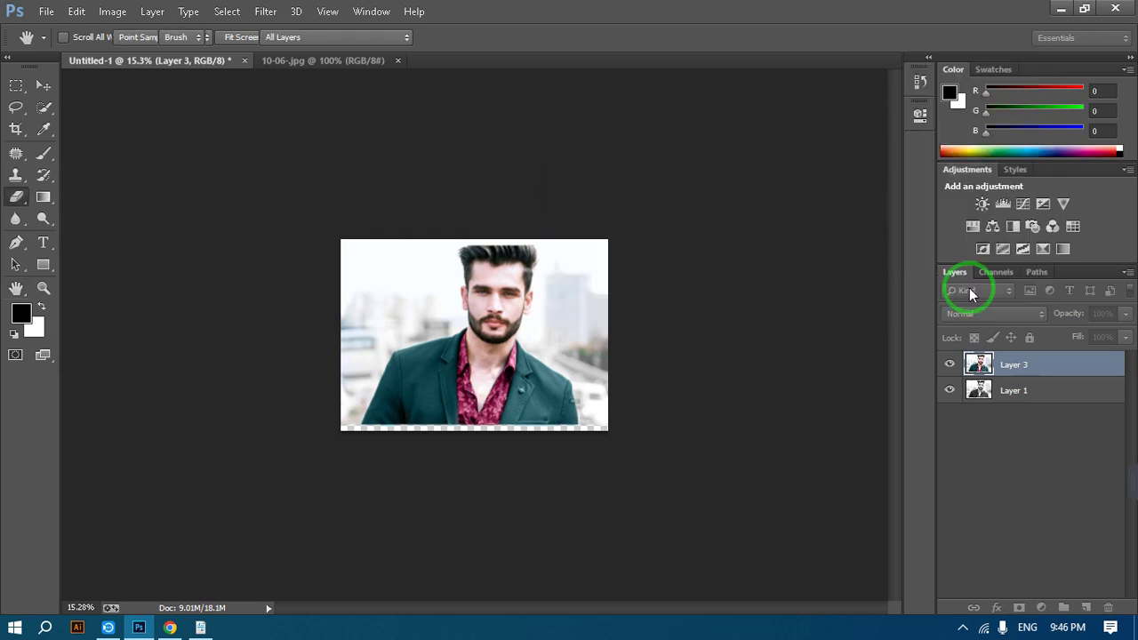
pyautogui.press('e')
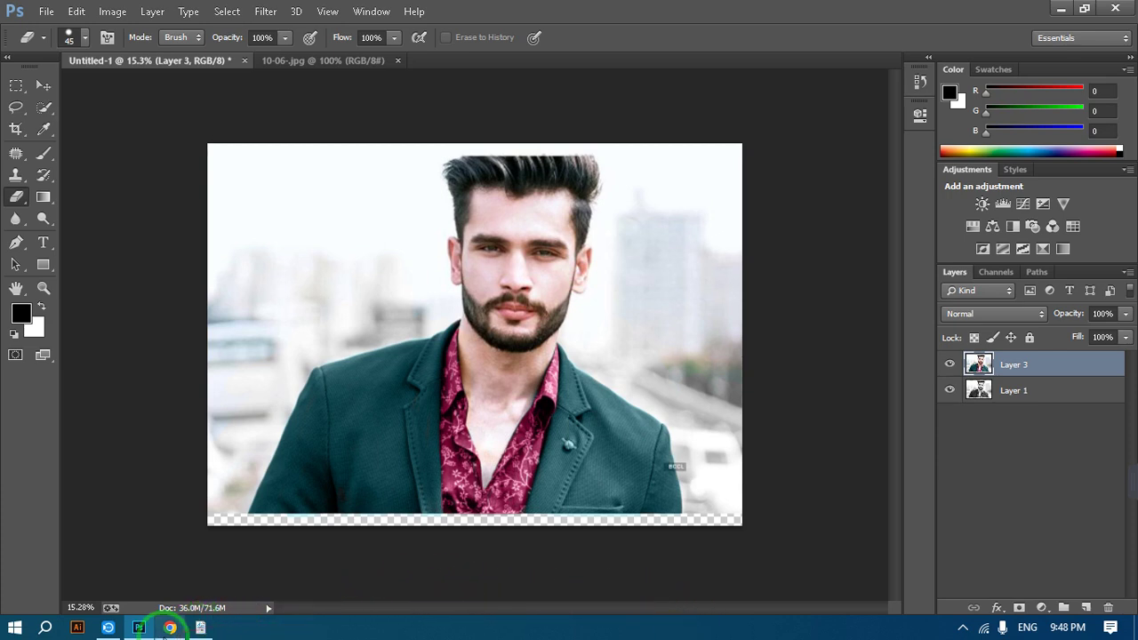
# Switch to Chrome and search Google for canva in a new tab.
pyautogui.click(139, 629)
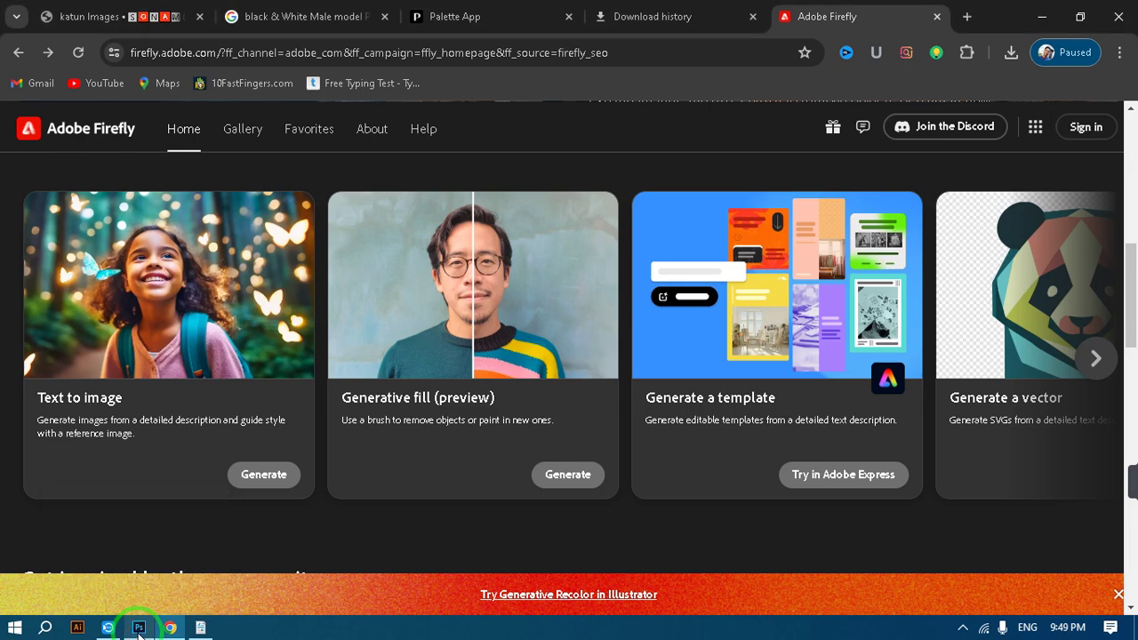
pyautogui.moveTo(203, 633)
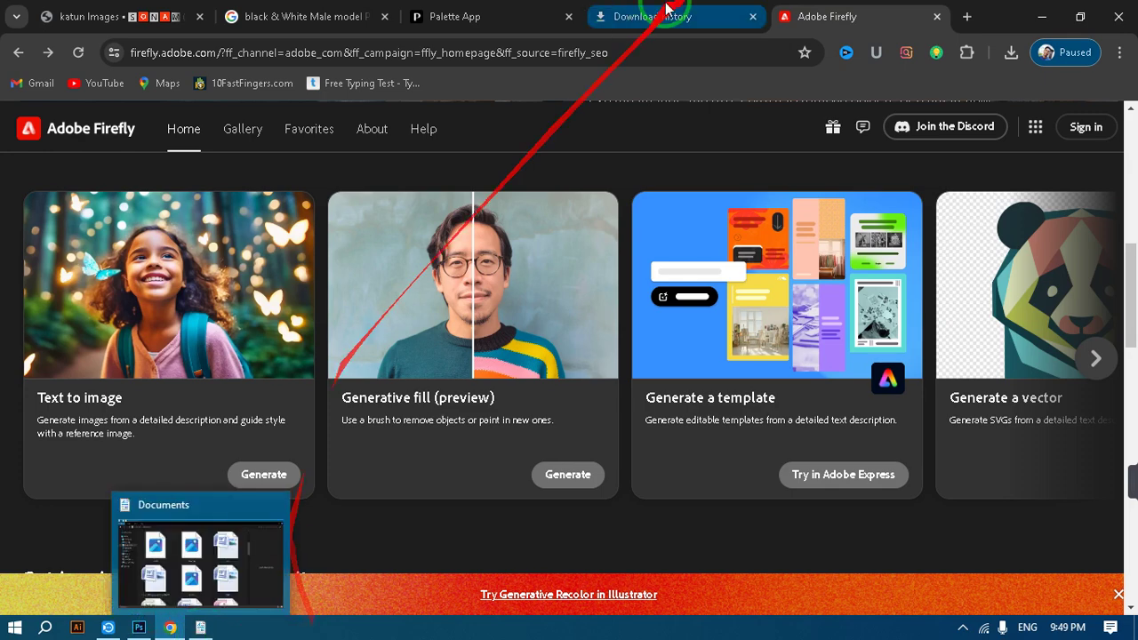
pyautogui.click(965, 17)
pyautogui.click(593, 56)
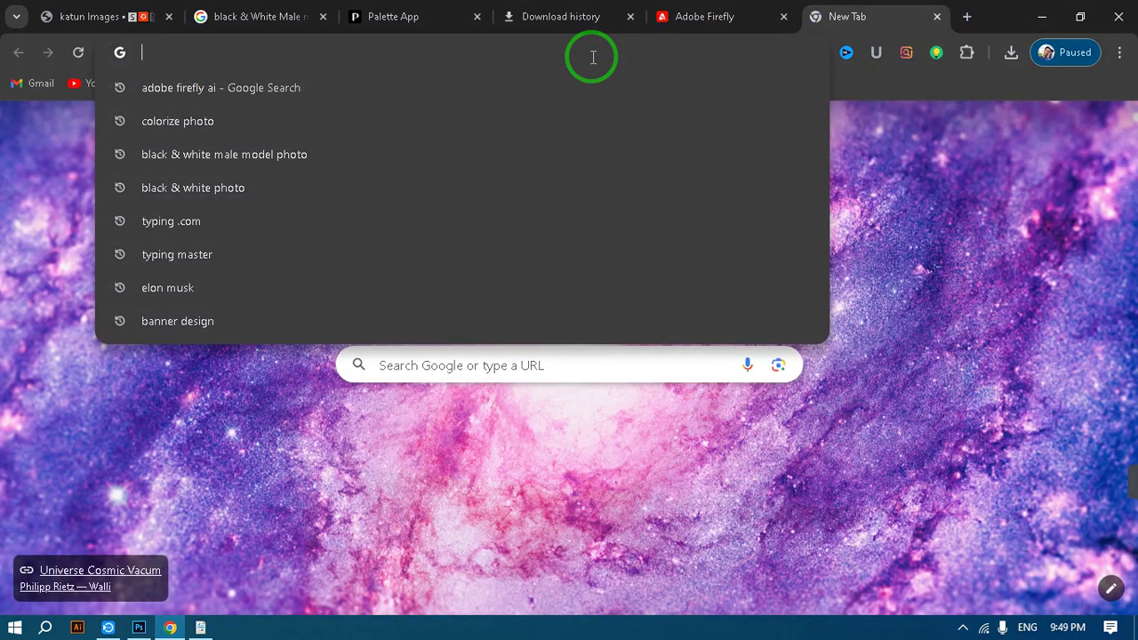
pyautogui.write('canva')
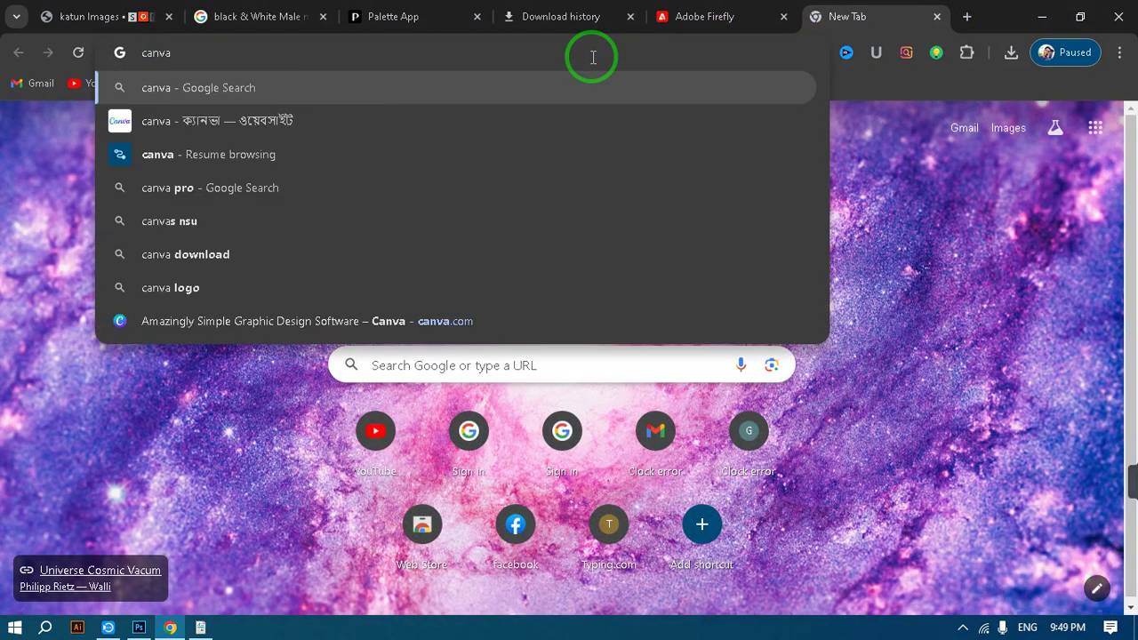
pyautogui.click(165, 125)
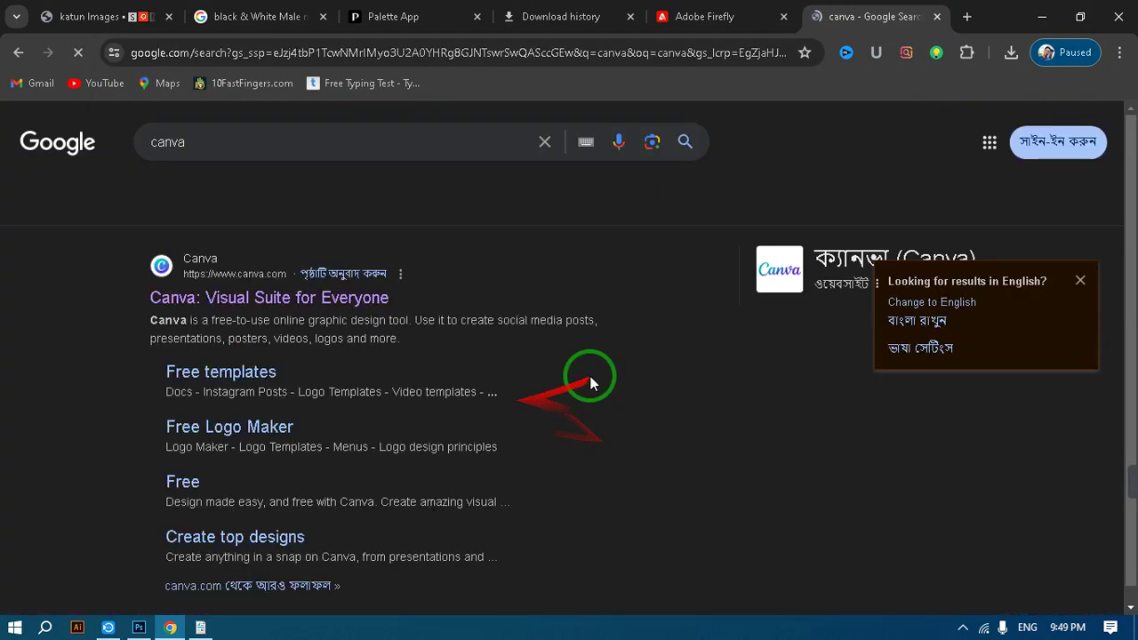
# Search Google for the designer's username from the Palette App tab and look through the results.
pyautogui.click(401, 14)
pyautogui.click(375, 52)
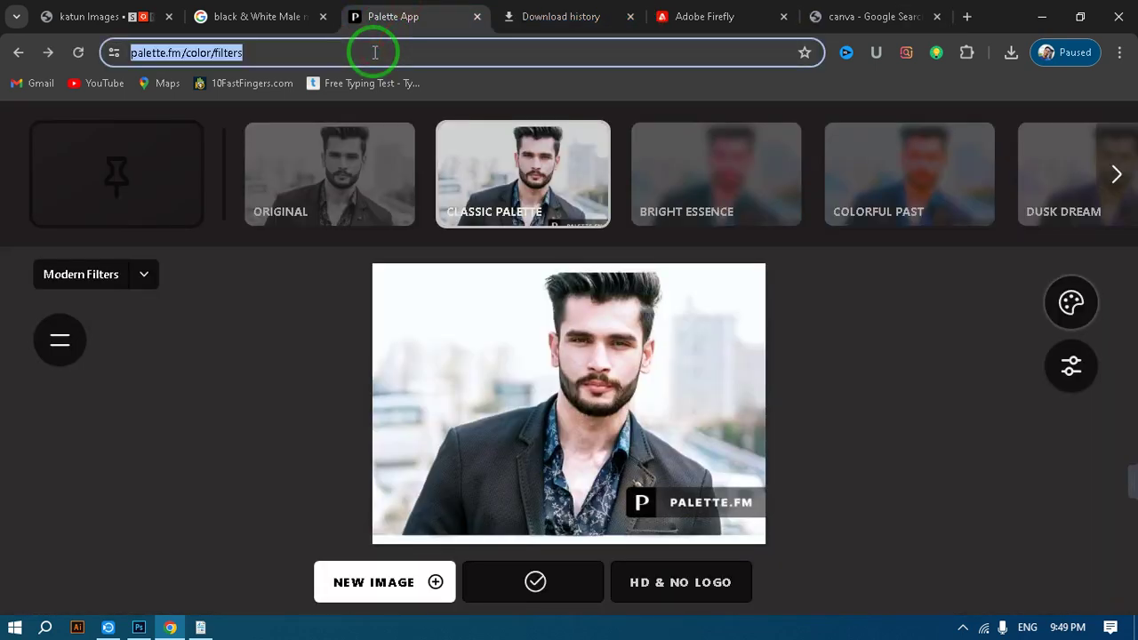
pyautogui.write('raz')
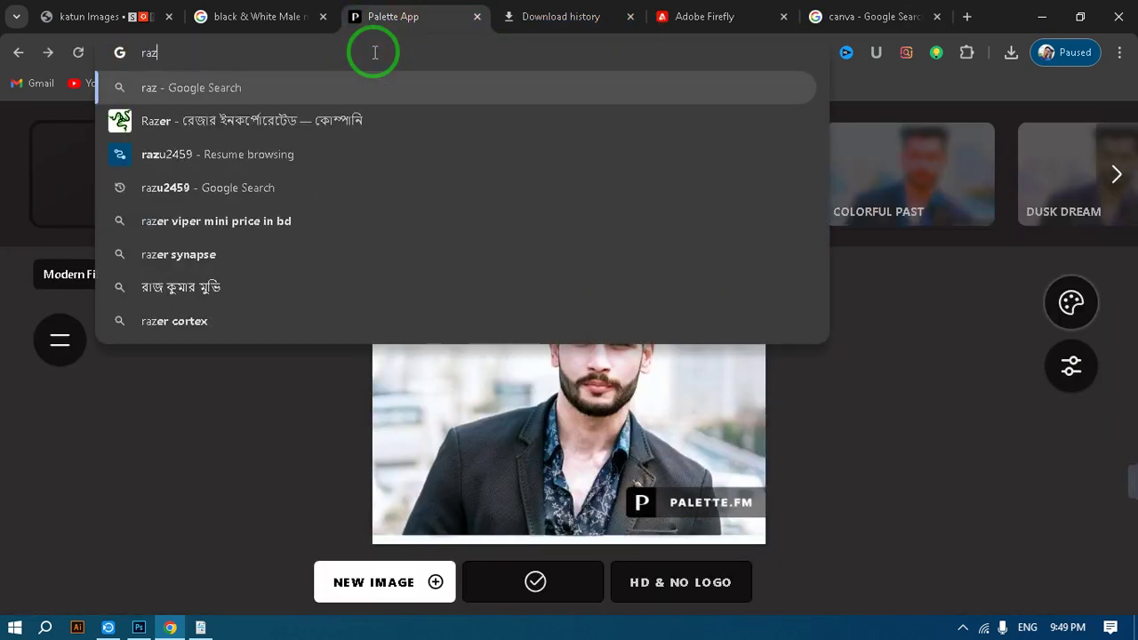
pyautogui.click(178, 193)
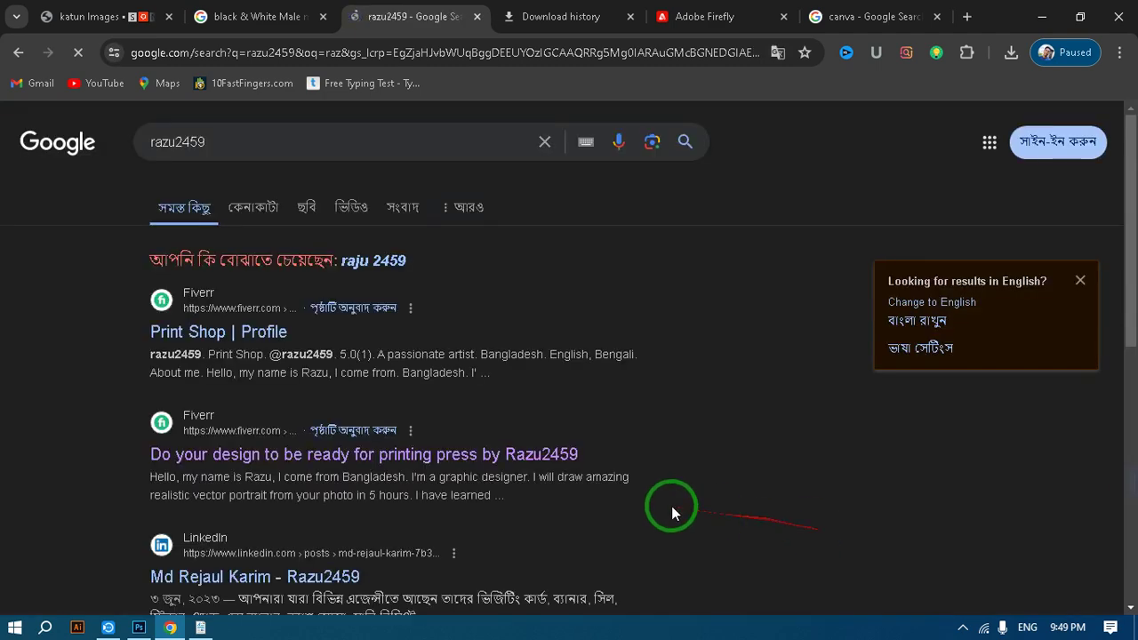
pyautogui.scroll(-4, 343, 465)
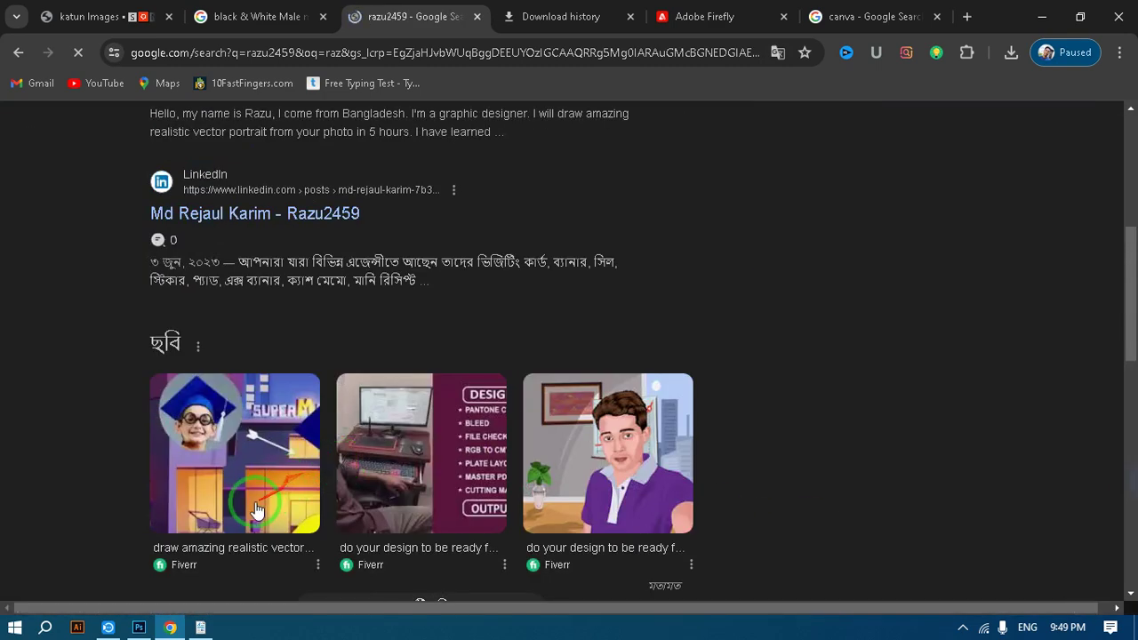
# Open the Fiverr gig for realistic vector portrait art from the image results and look over its page.
pyautogui.click(204, 444)
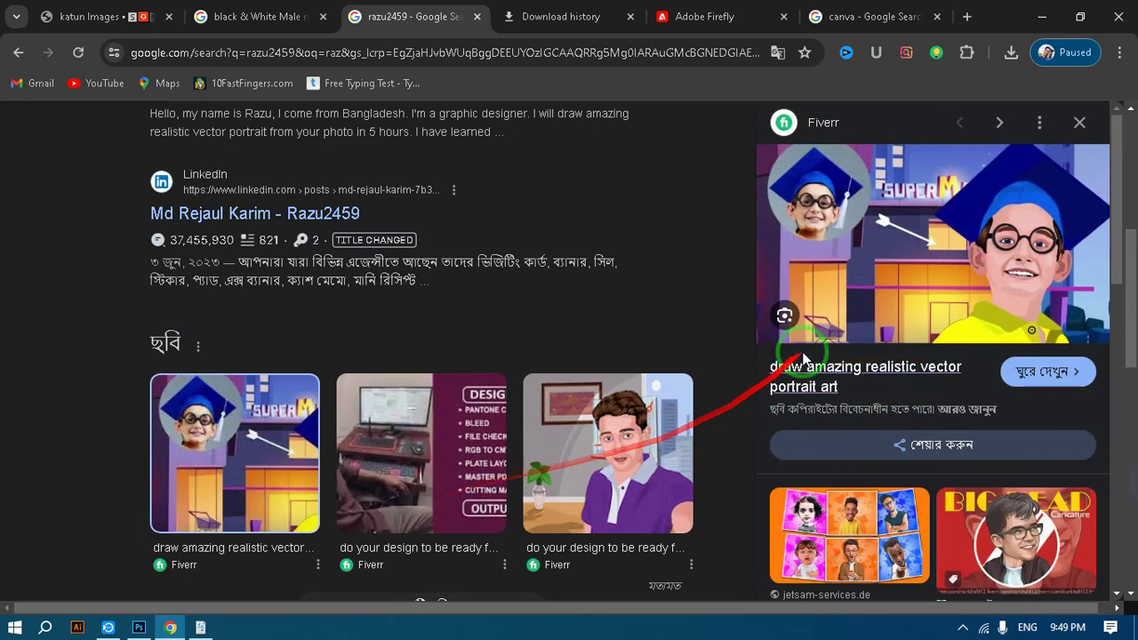
pyautogui.click(182, 569)
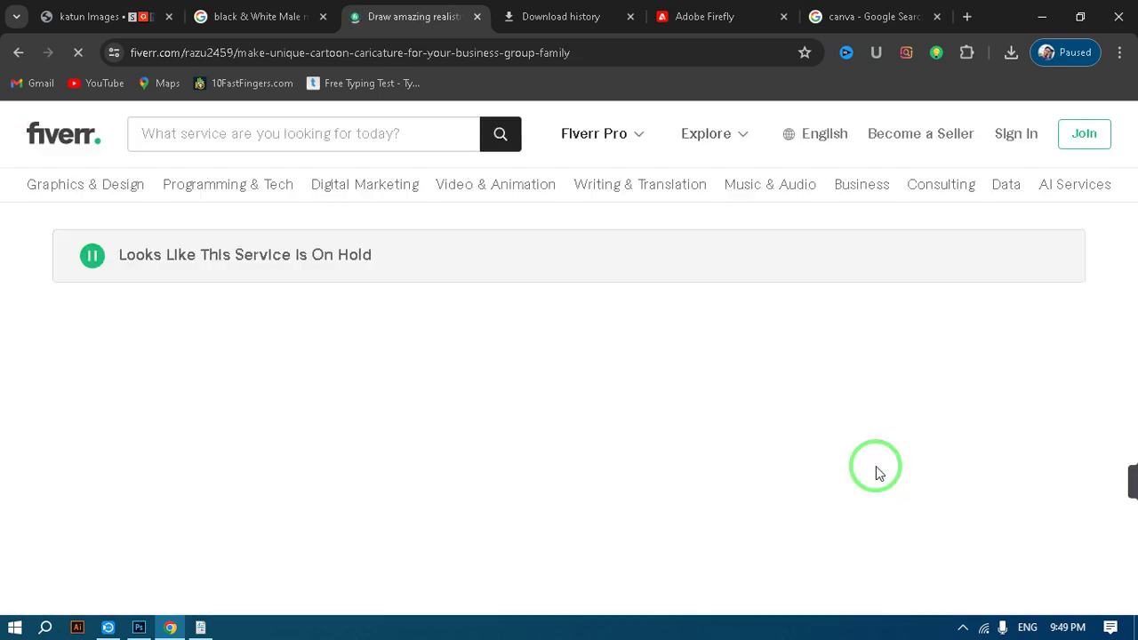
pyautogui.scroll(-4, 463, 542)
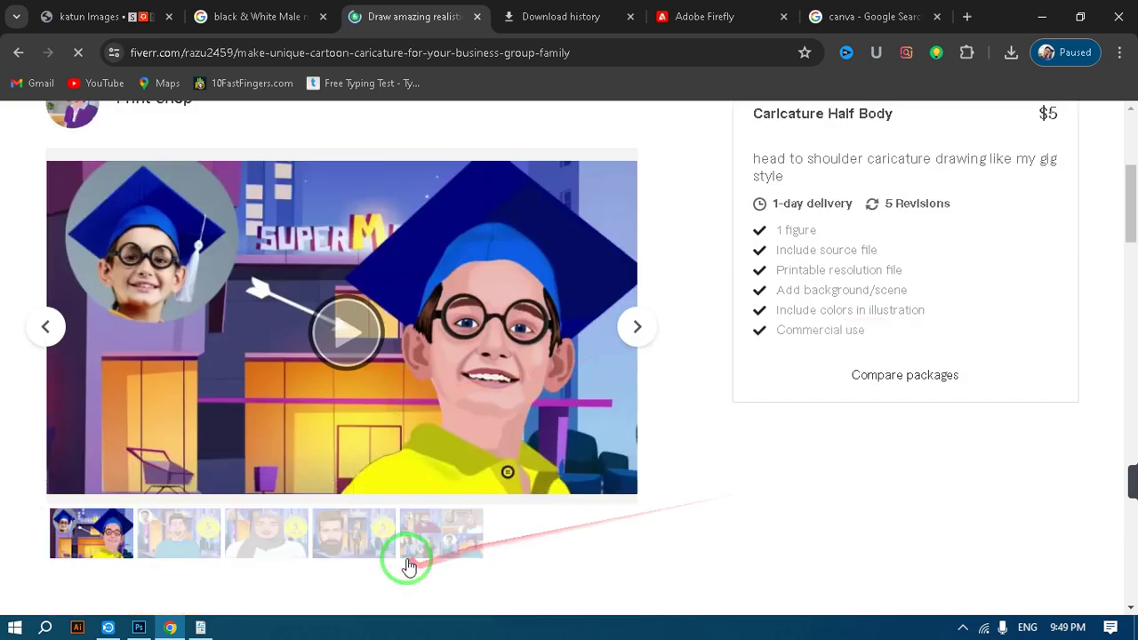
# Play the gig's preview video and view its Standard and Premium packages.
pyautogui.click(349, 345)
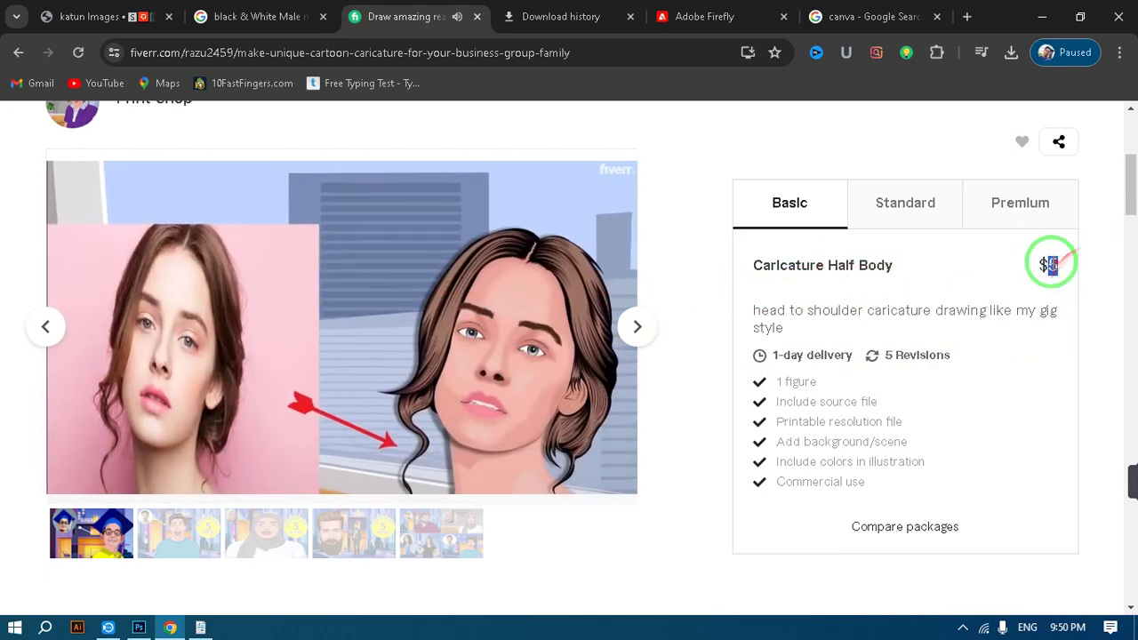
pyautogui.click(903, 199)
pyautogui.click(1009, 210)
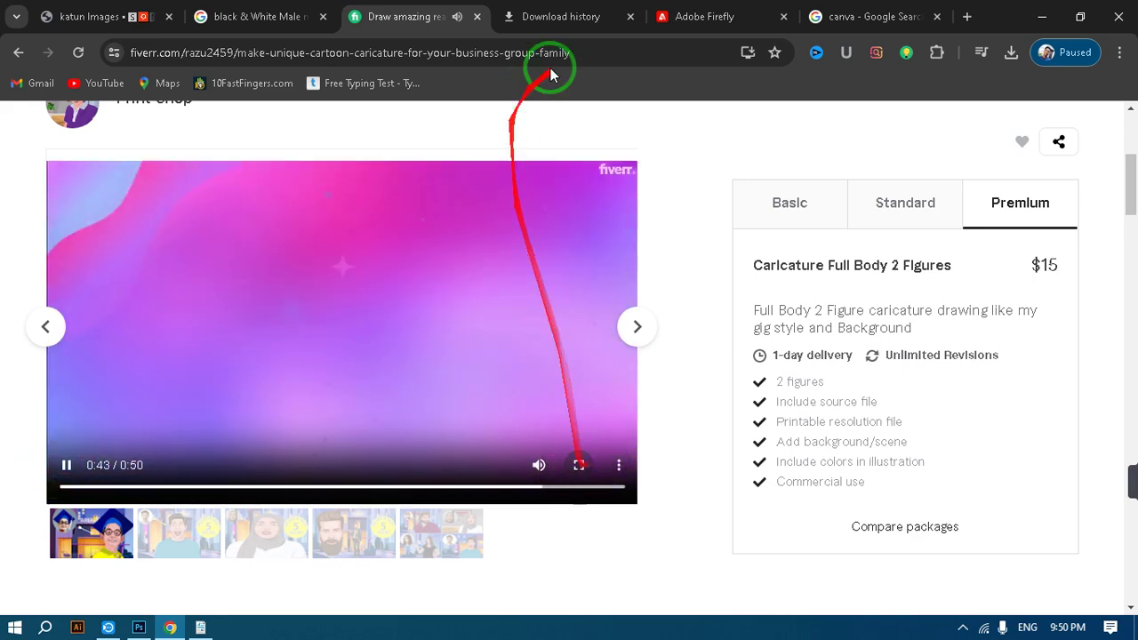
# Revisit the Canva results and the Fiverr gig, and switch to Photoshop to view the 10-06-.jpg document.
pyautogui.click(872, 16)
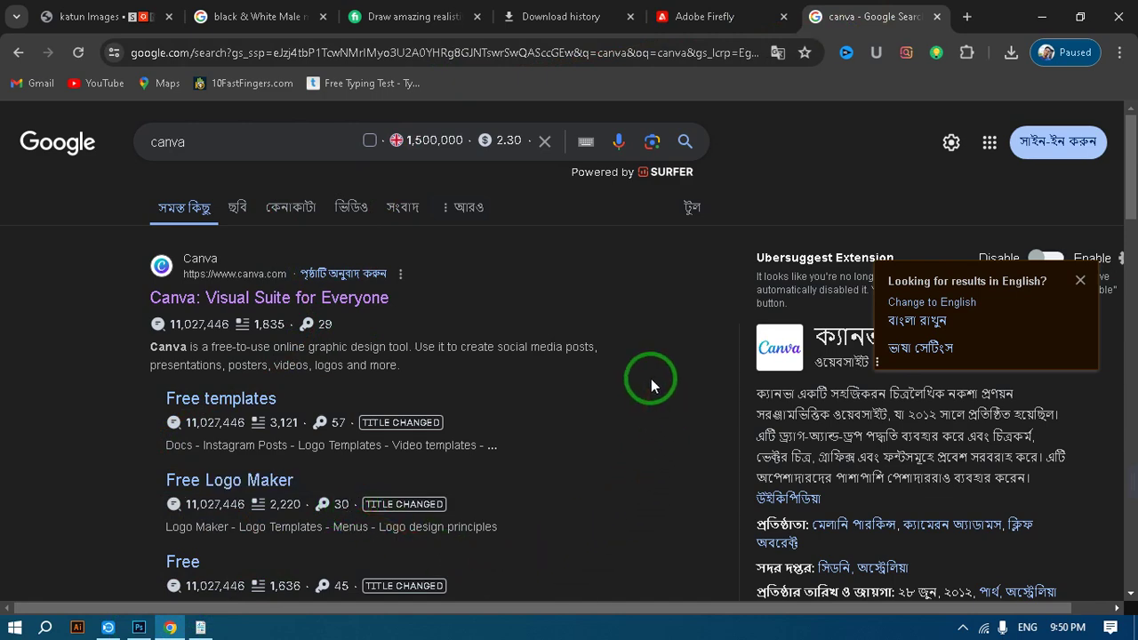
pyautogui.click(413, 16)
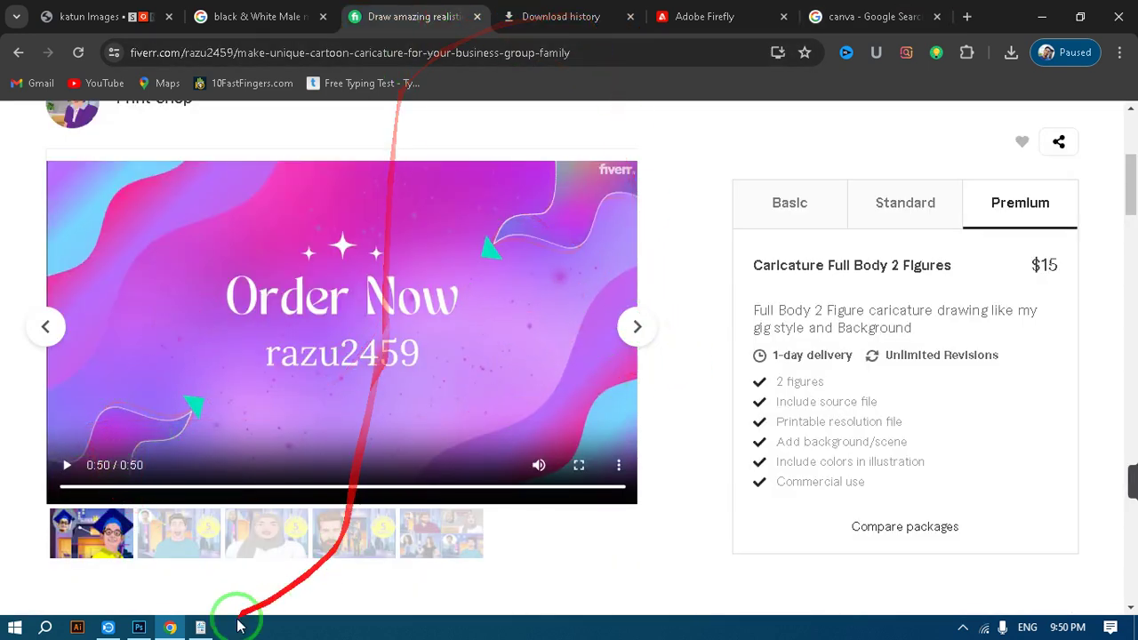
pyautogui.click(141, 625)
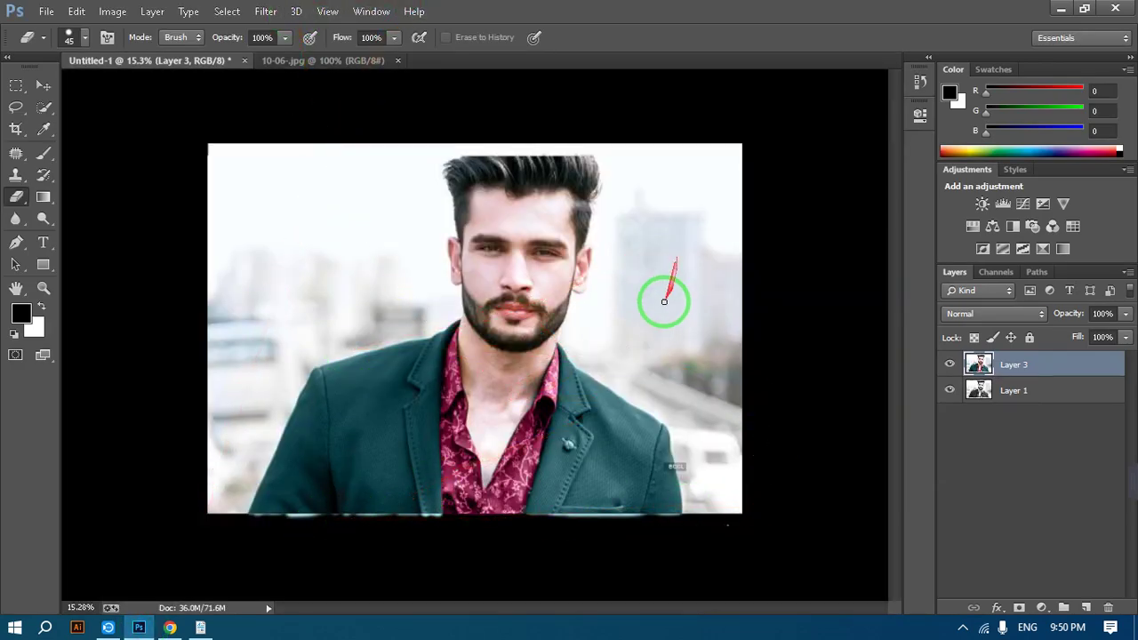
pyautogui.click(301, 62)
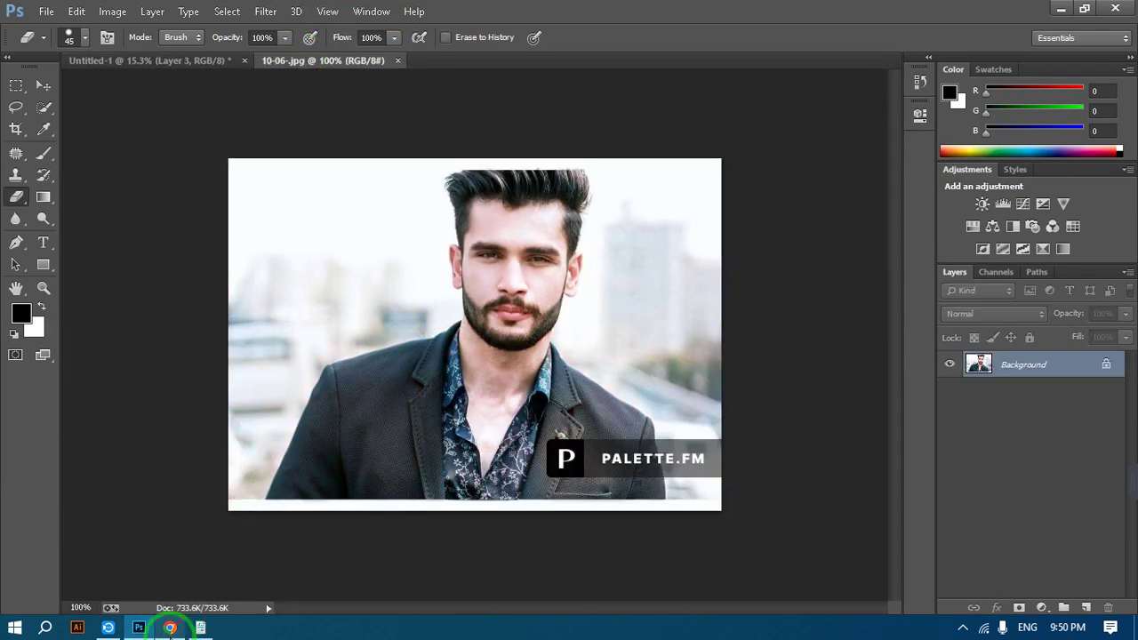
# Switch to Chrome and close the Adobe Firefly and Fiverr gig tabs.
pyautogui.click(170, 627)
pyautogui.click(870, 16)
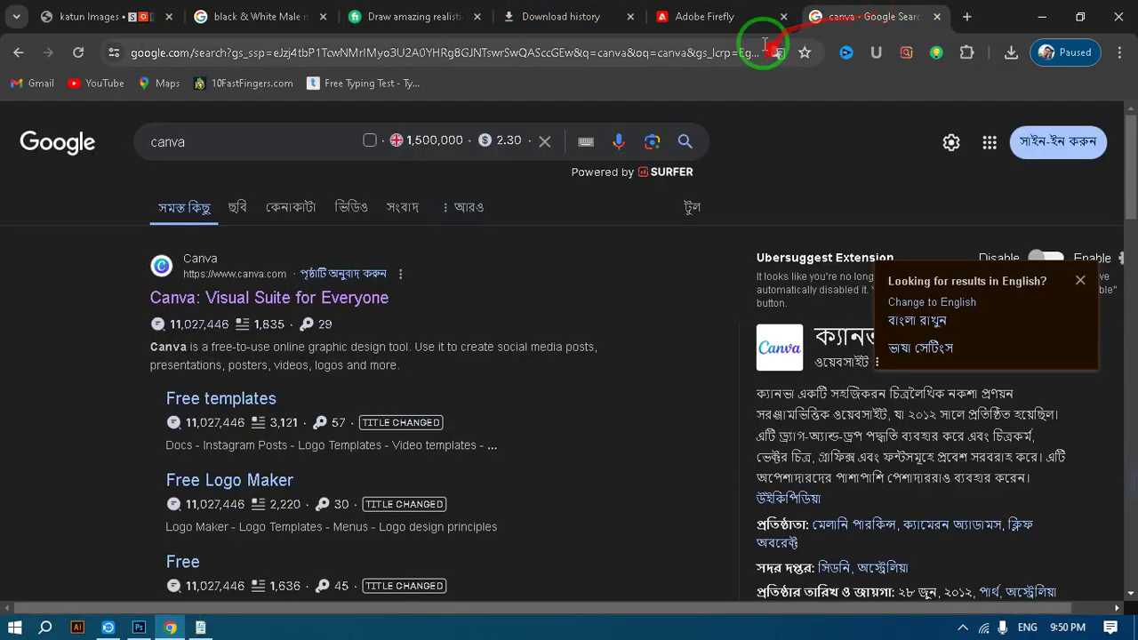
pyautogui.click(719, 15)
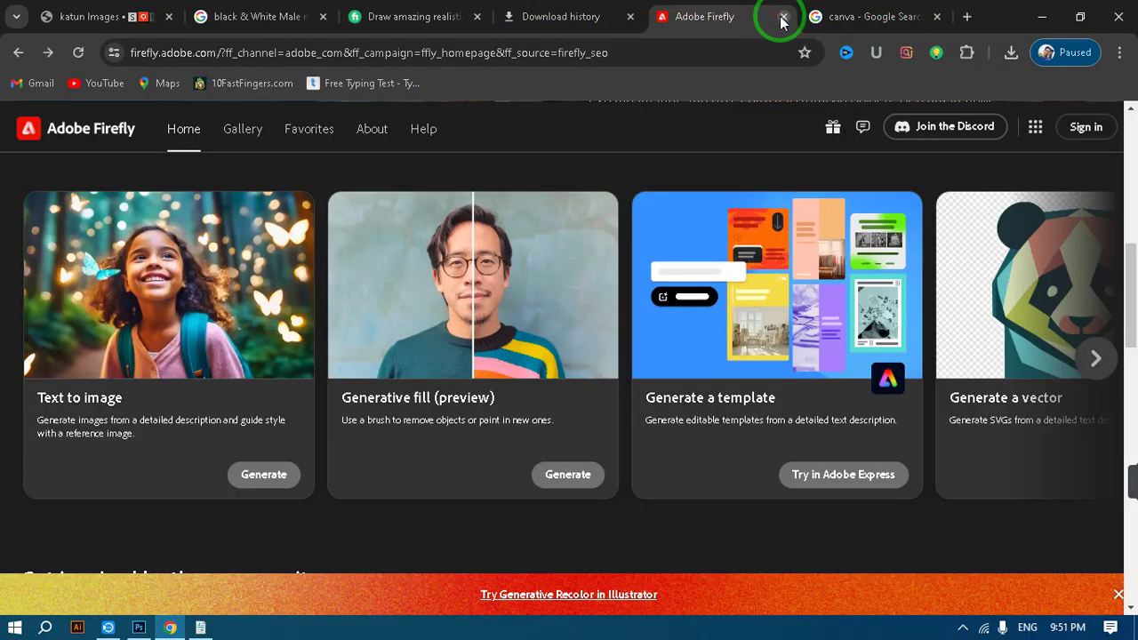
pyautogui.click(783, 17)
pyautogui.click(576, 20)
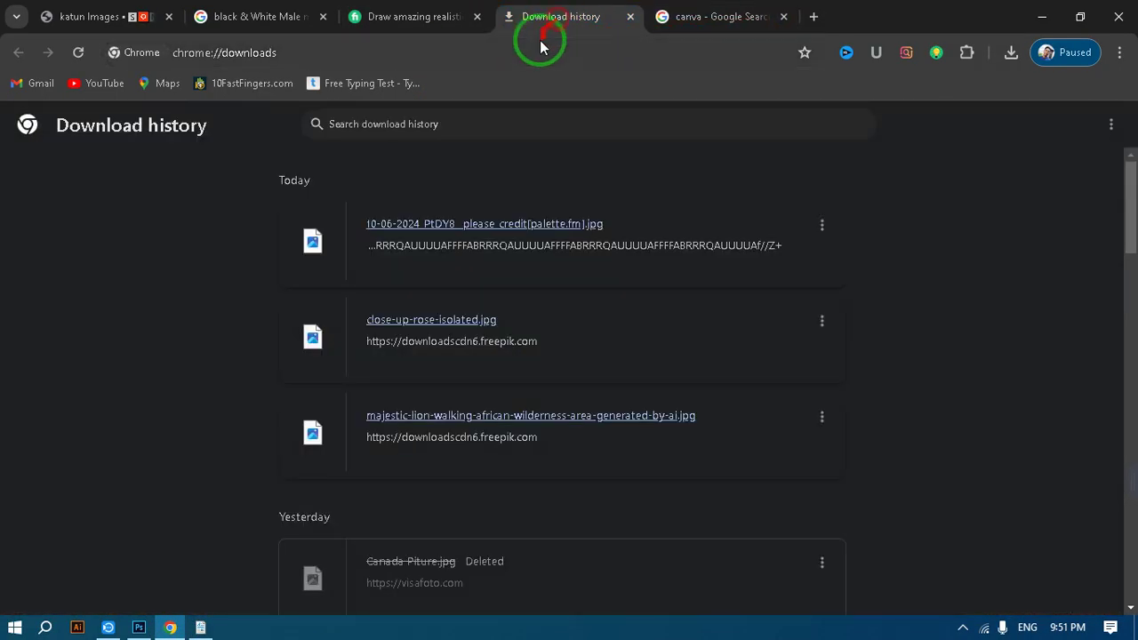
pyautogui.click(428, 25)
pyautogui.click(478, 18)
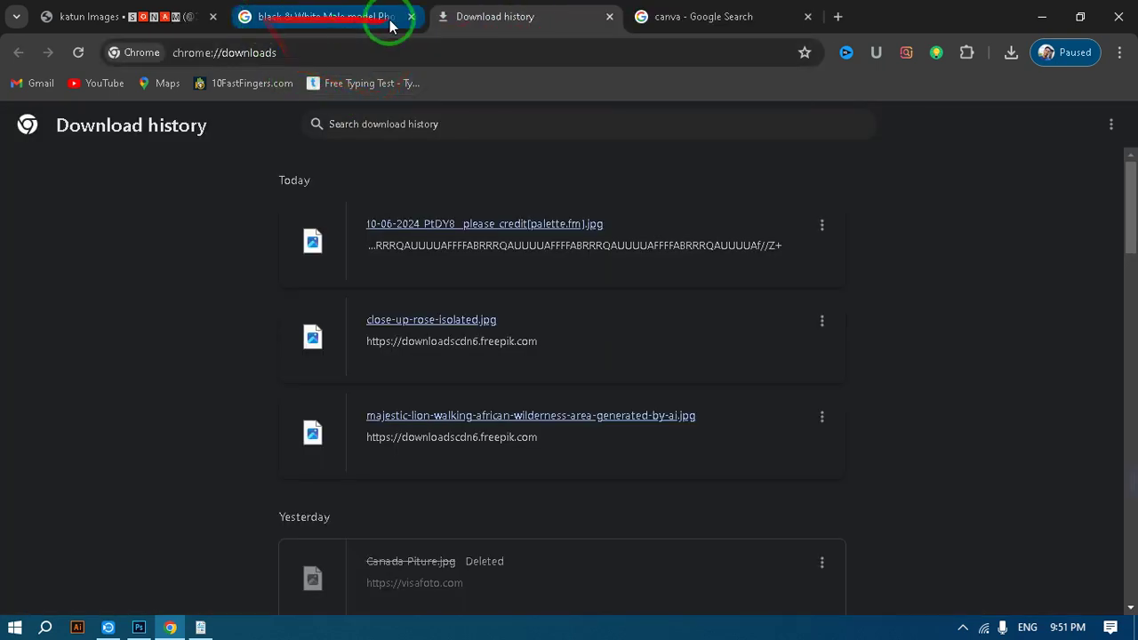
# Glance at the 10-06-.jpg document in Photoshop, and close Chrome's tab with the black & White Male model Photo search.
pyautogui.click(140, 628)
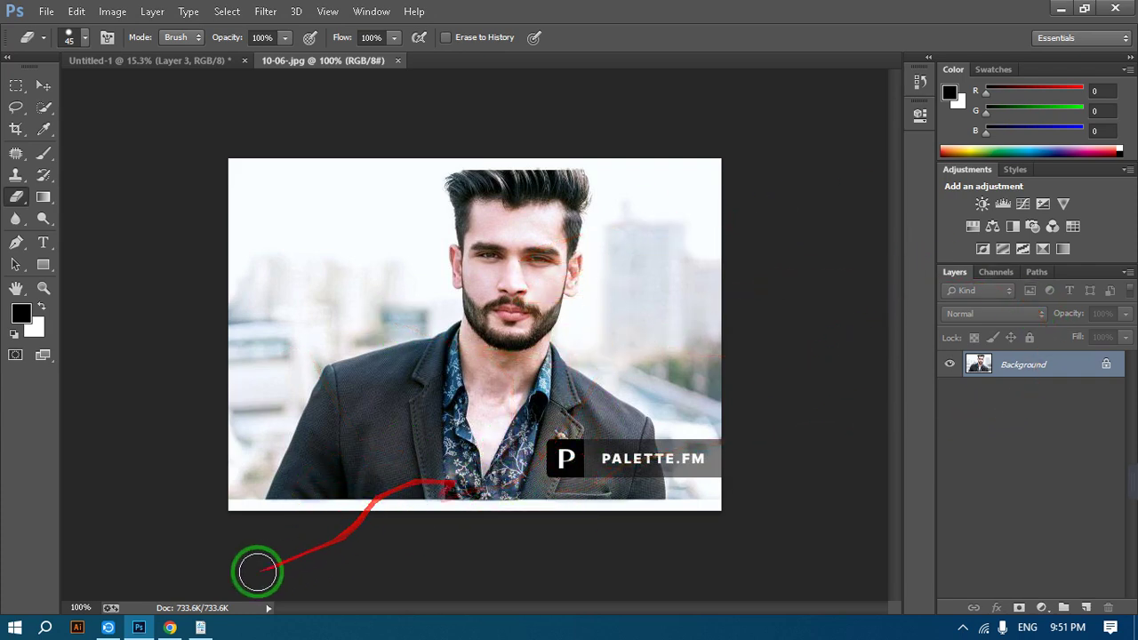
pyautogui.click(170, 627)
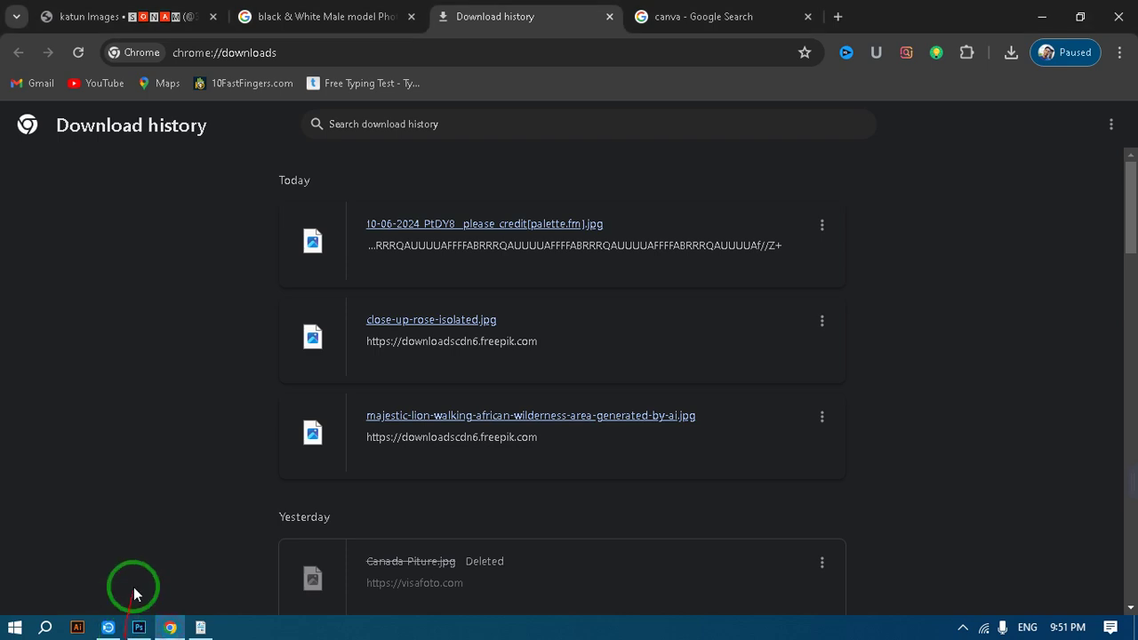
pyautogui.click(310, 6)
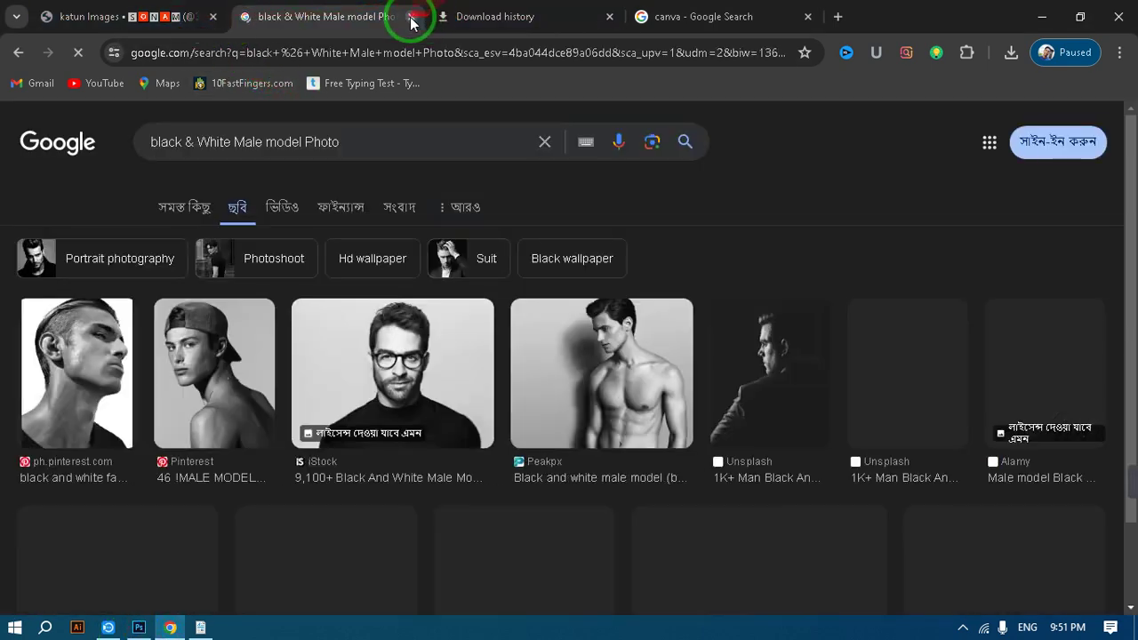
pyautogui.click(411, 17)
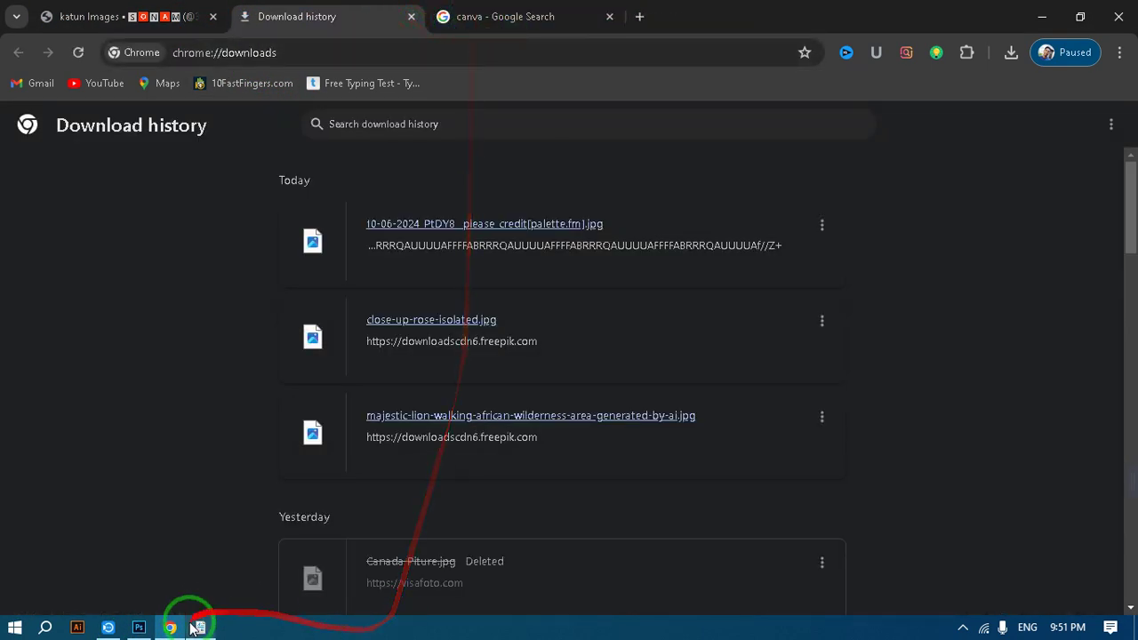
# Switch to Photoshop and bring up the Untitled-1 document with the colorized portrait.
pyautogui.click(139, 628)
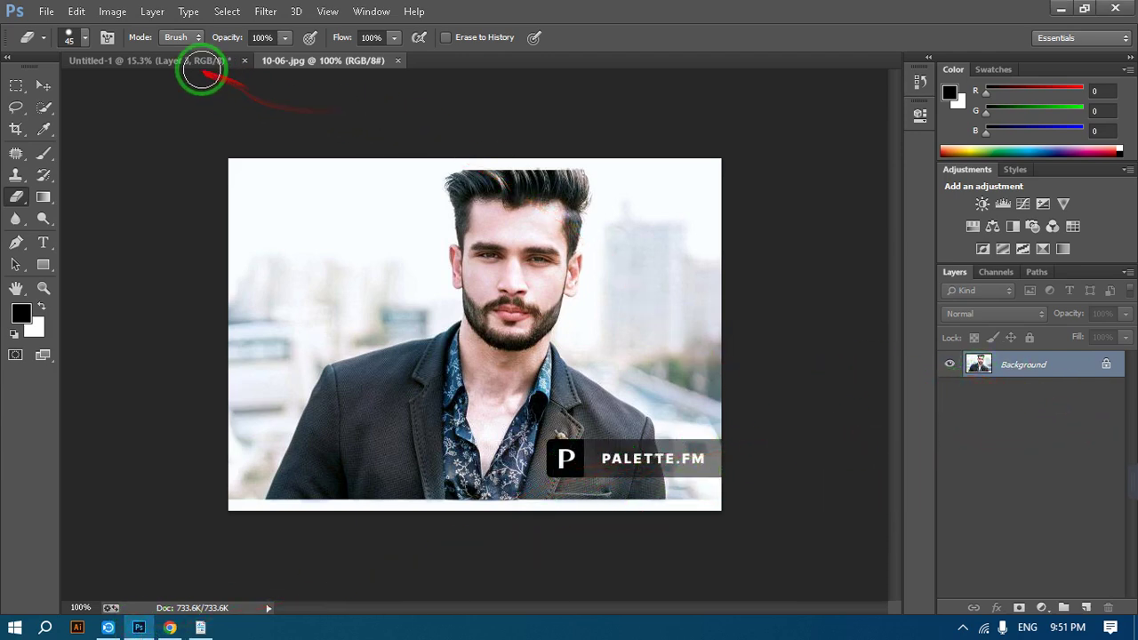
pyautogui.click(202, 68)
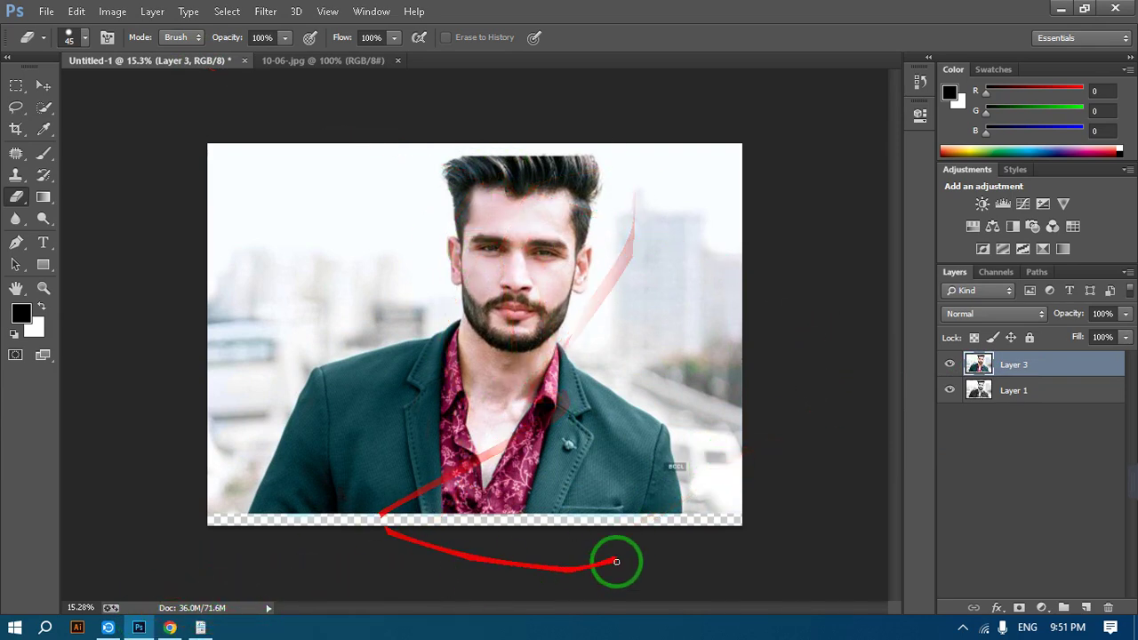
# Open a new tab in Chrome, look through the open tabs up to the katun Images page, and return to Photoshop.
pyautogui.click(169, 628)
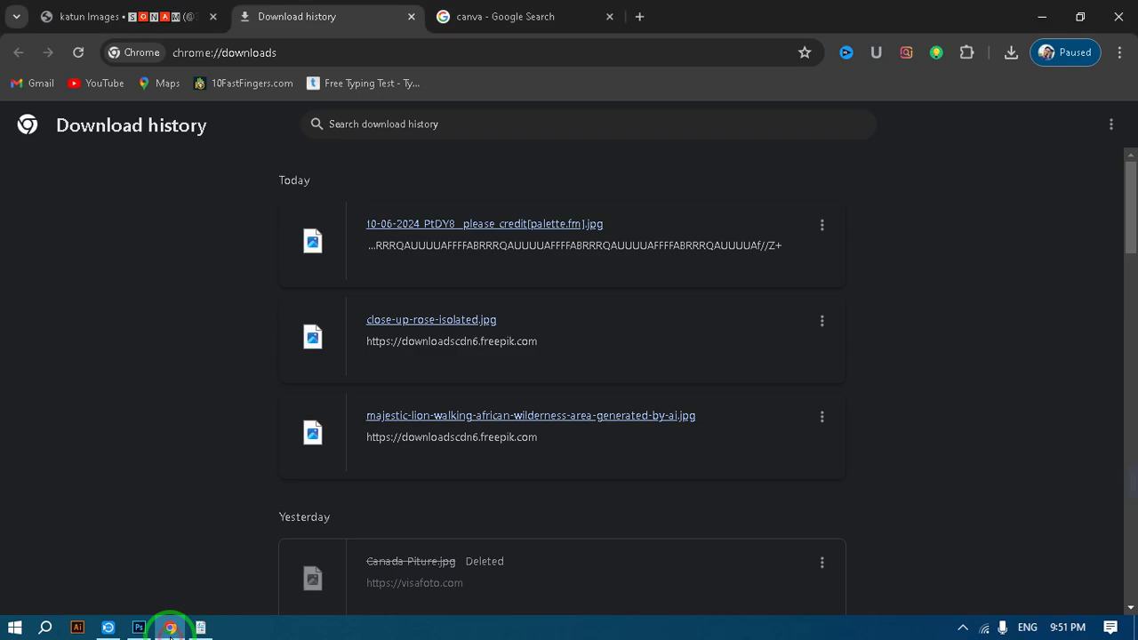
pyautogui.click(639, 16)
pyautogui.click(464, 53)
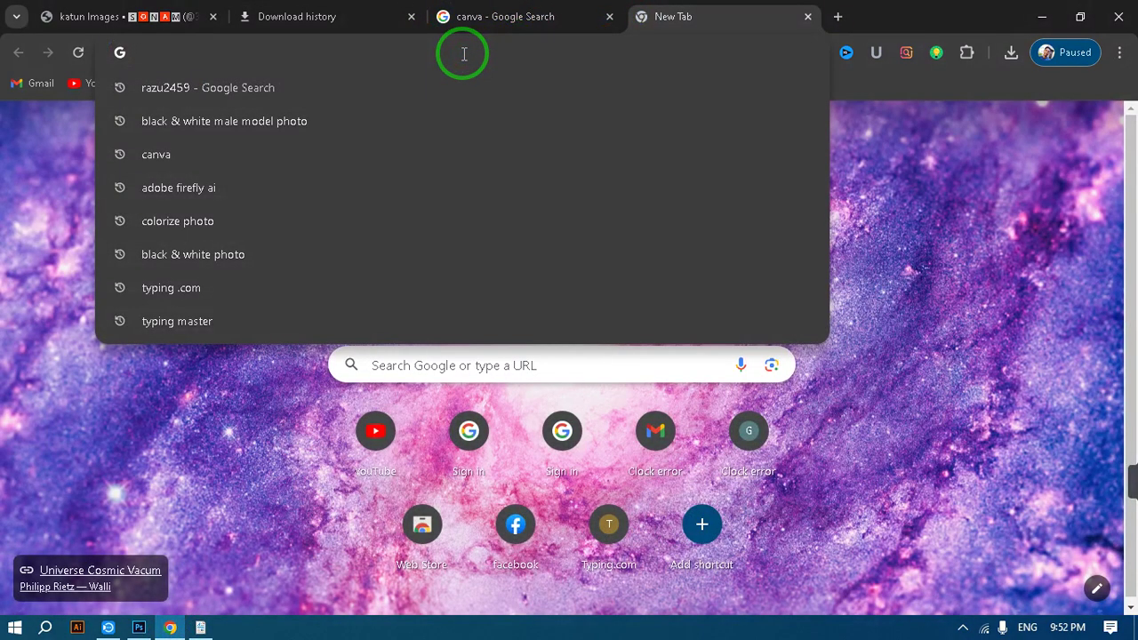
pyautogui.click(533, 14)
pyautogui.click(366, 13)
pyautogui.click(142, 16)
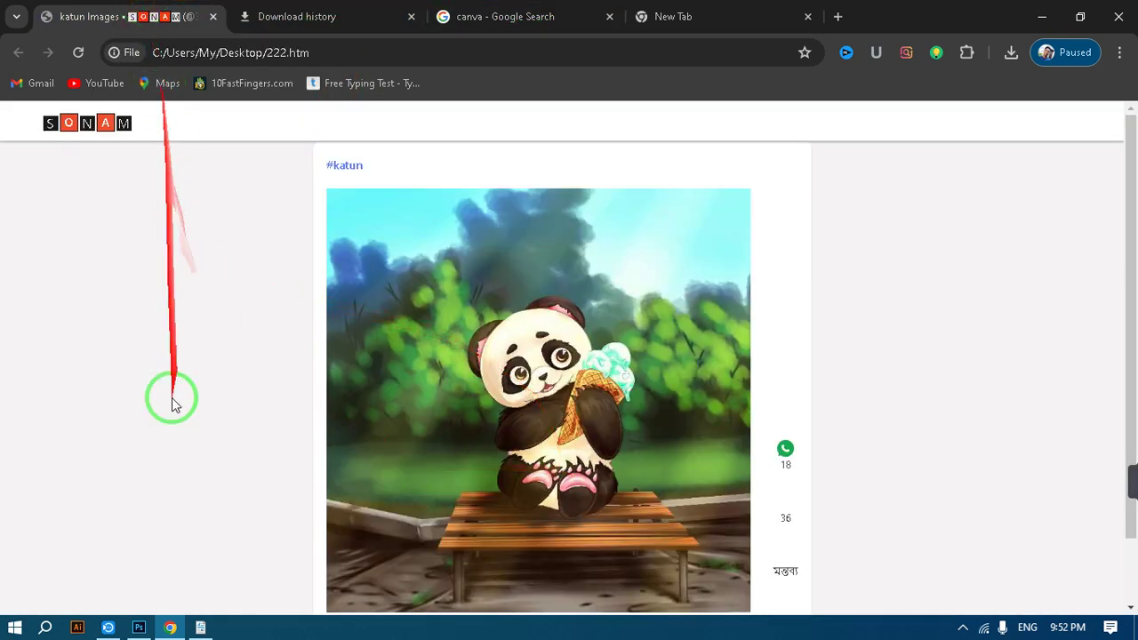
pyautogui.click(138, 628)
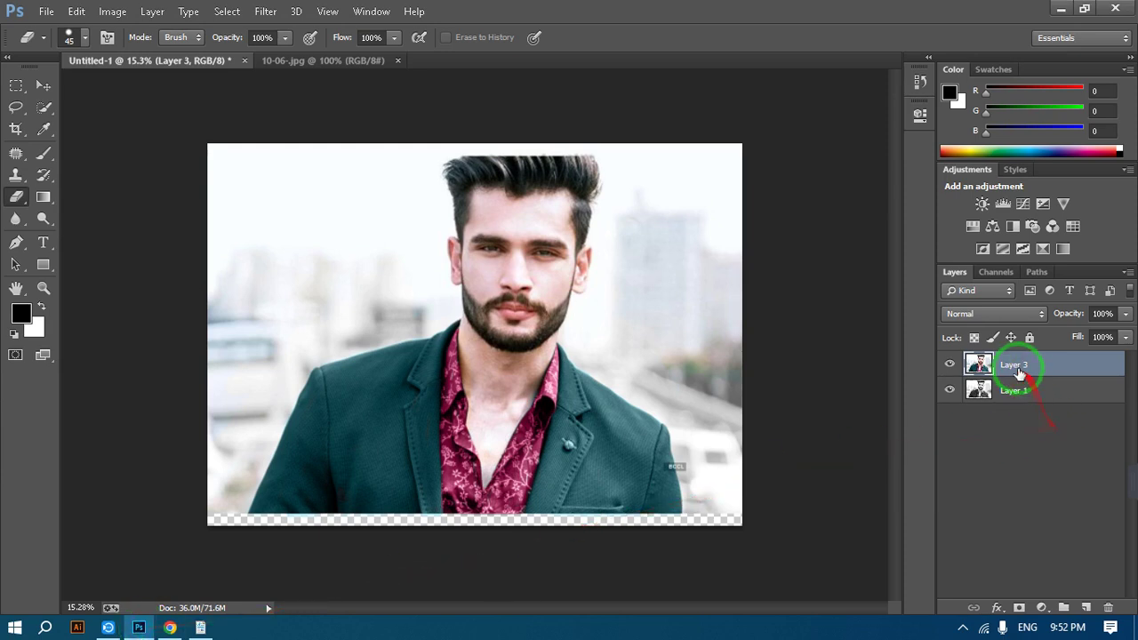